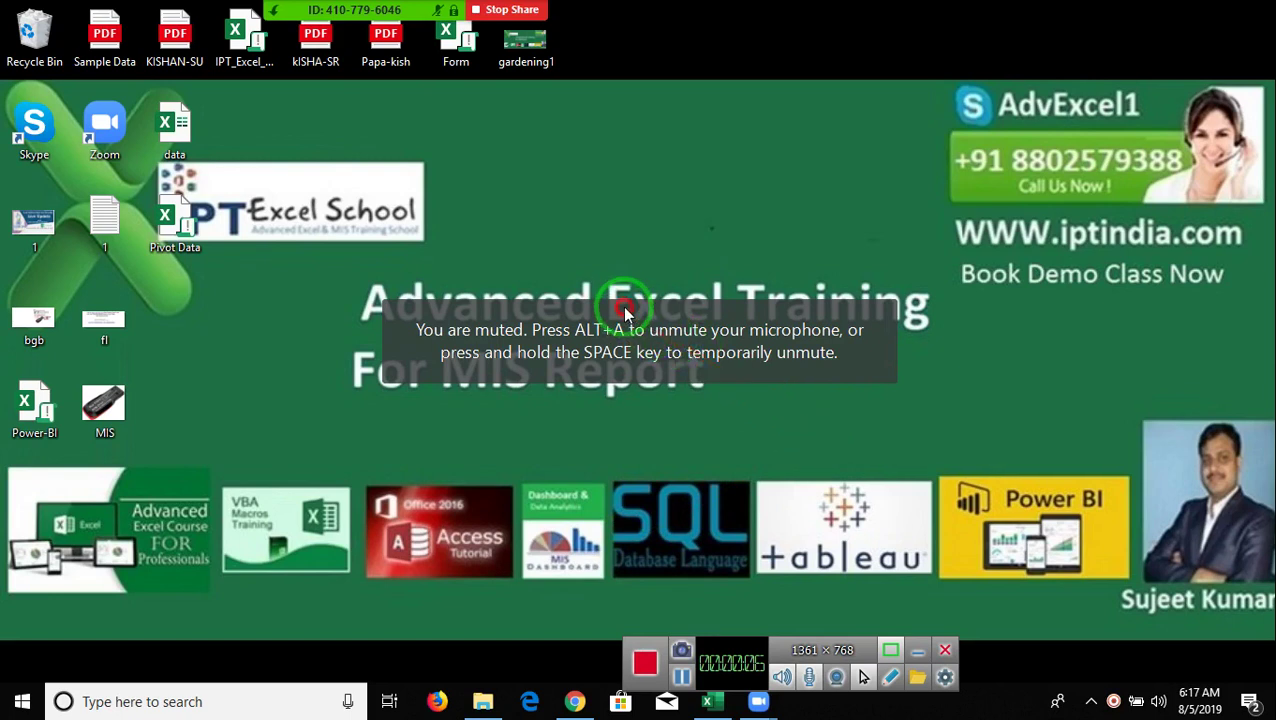
- Dismiss the muted notice, then reposition and close the Participants list
click(595, 172)
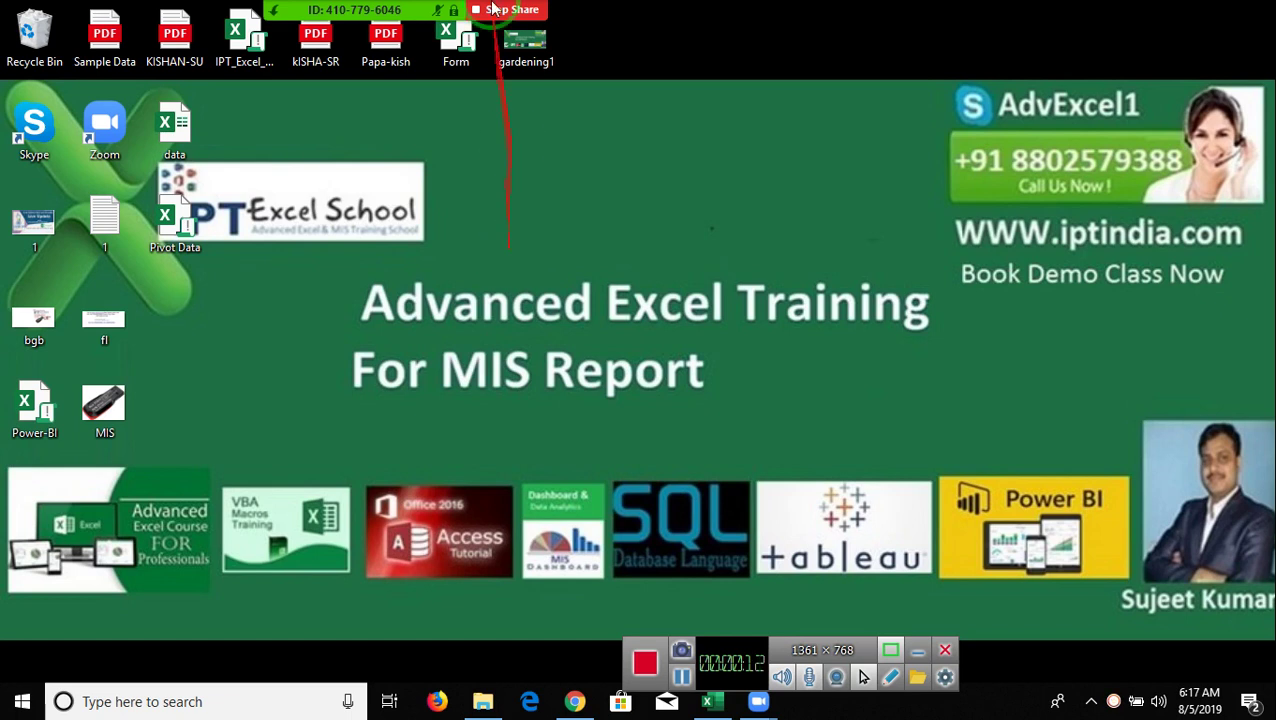
mouse_move(355, 10)
click(232, 20)
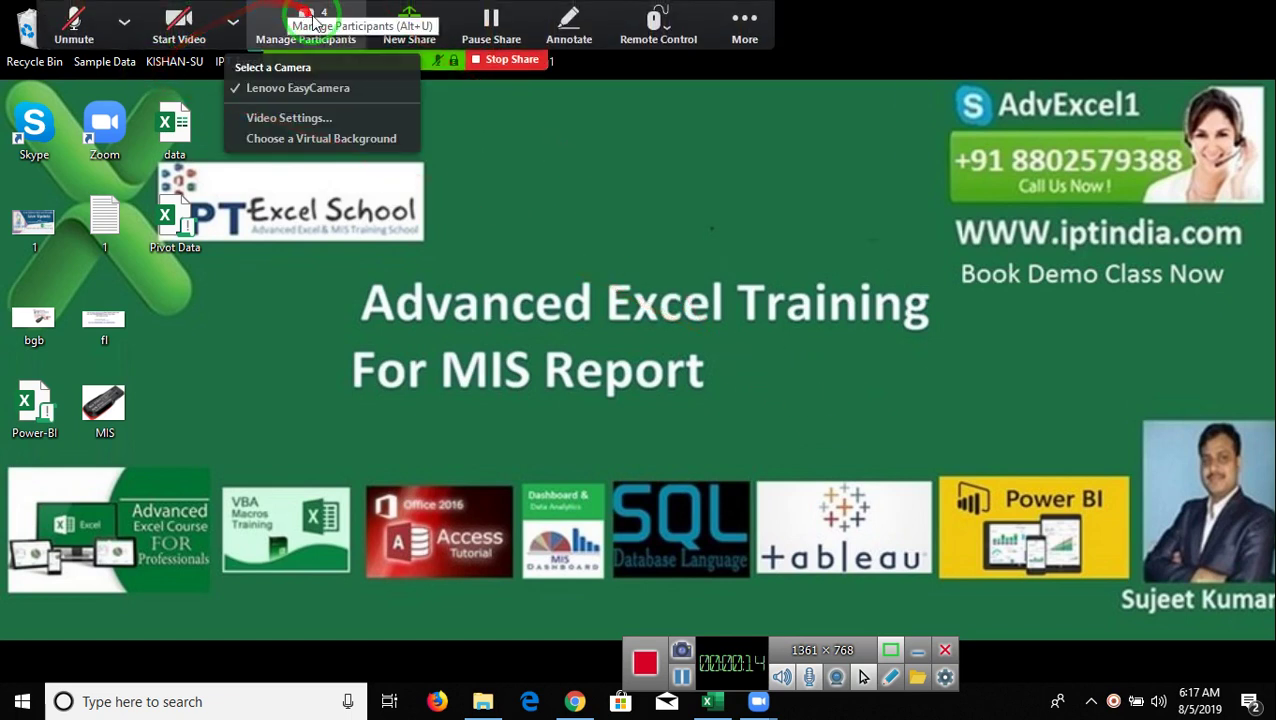
click(306, 25)
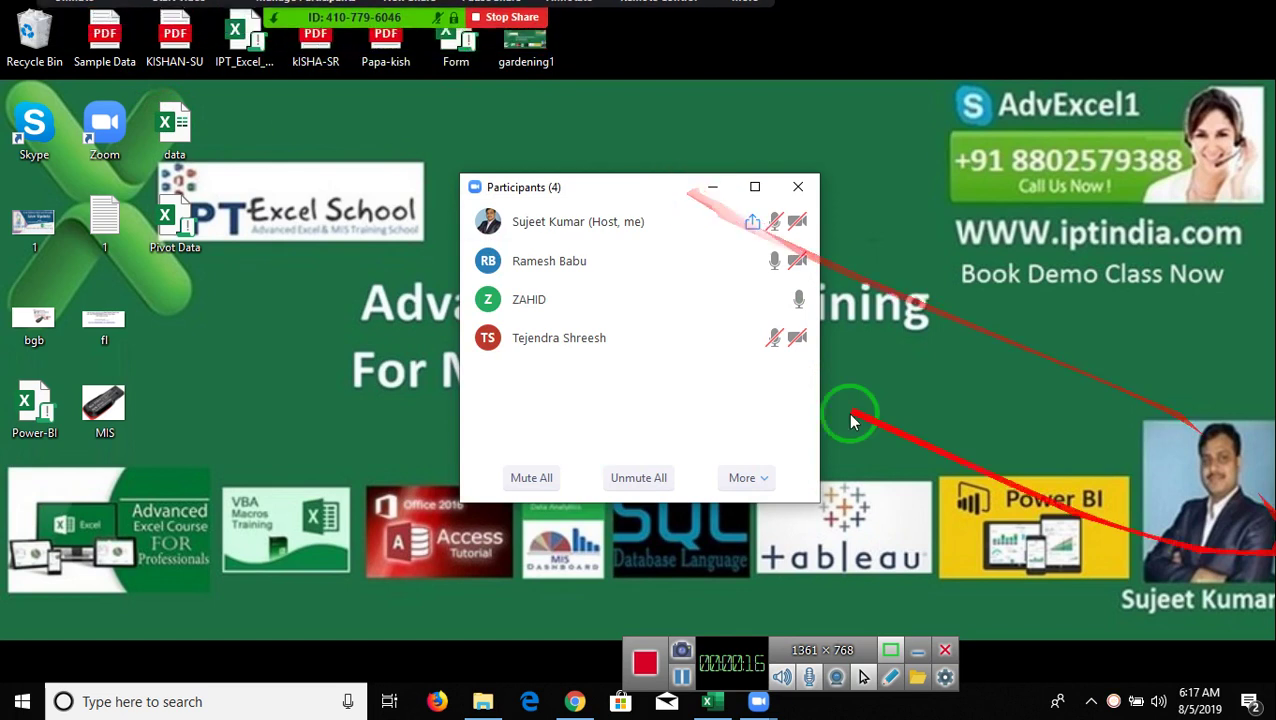
drag(602, 193, 628, 150)
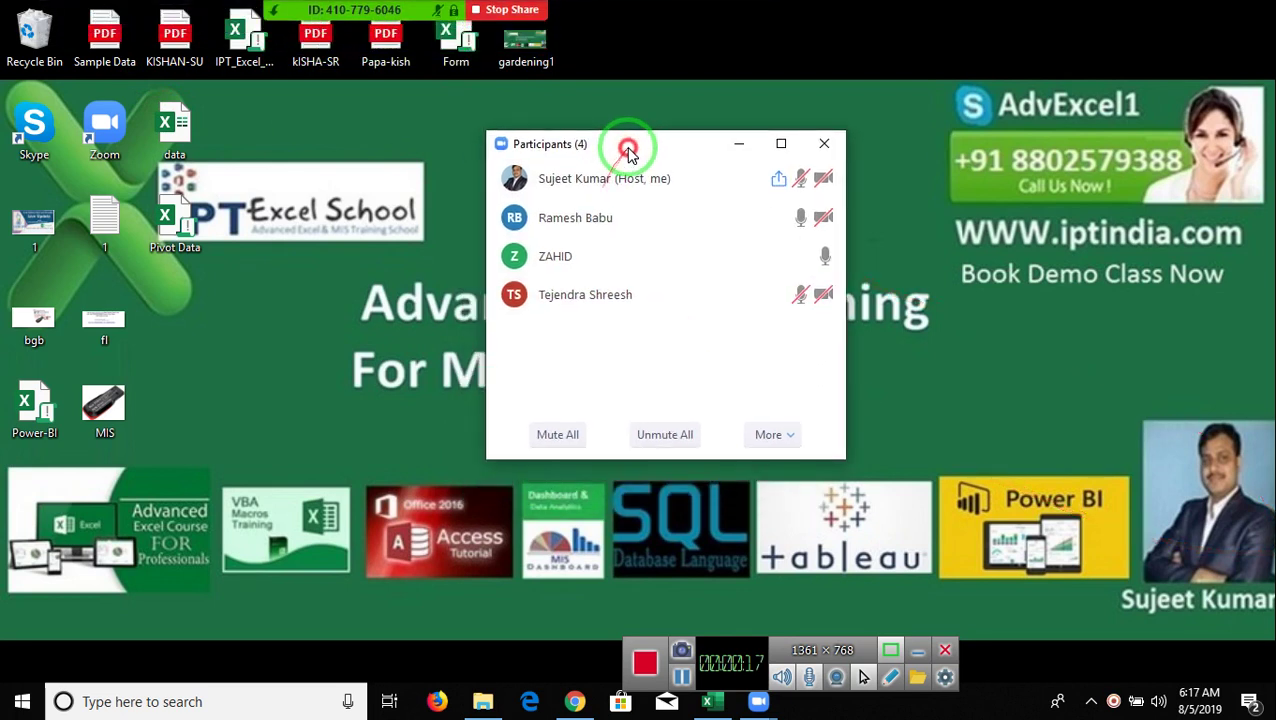
click(824, 143)
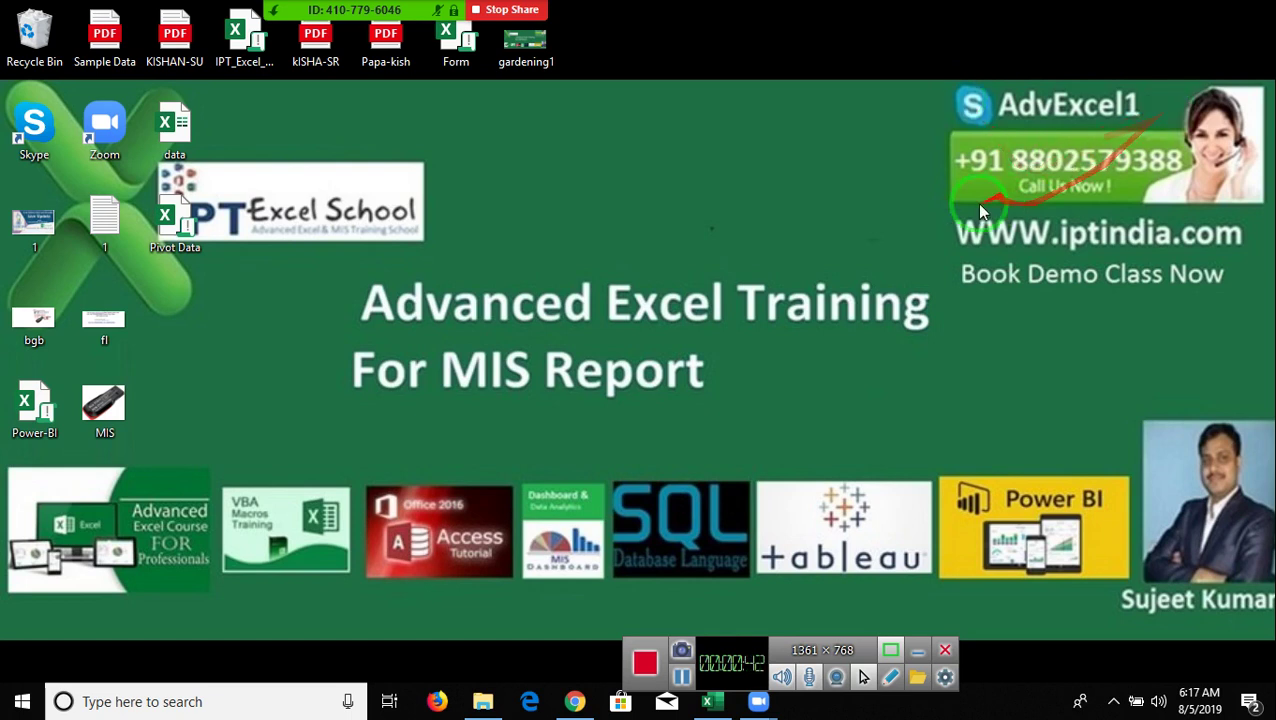
- Rearrange the windows on the Zoom screen share
drag(945, 220, 1258, 262)
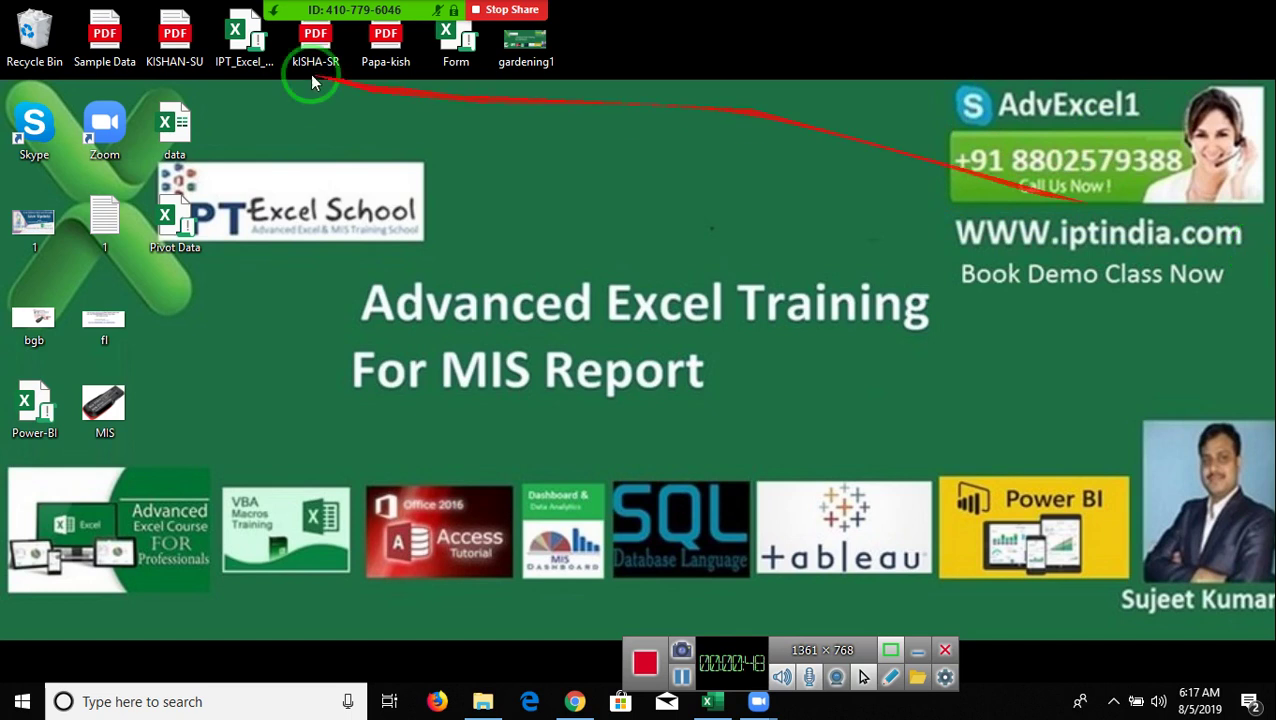
mouse_move(288, 270)
mouse_down()
mouse_move(468, 330)
mouse_move(953, 399)
mouse_up()
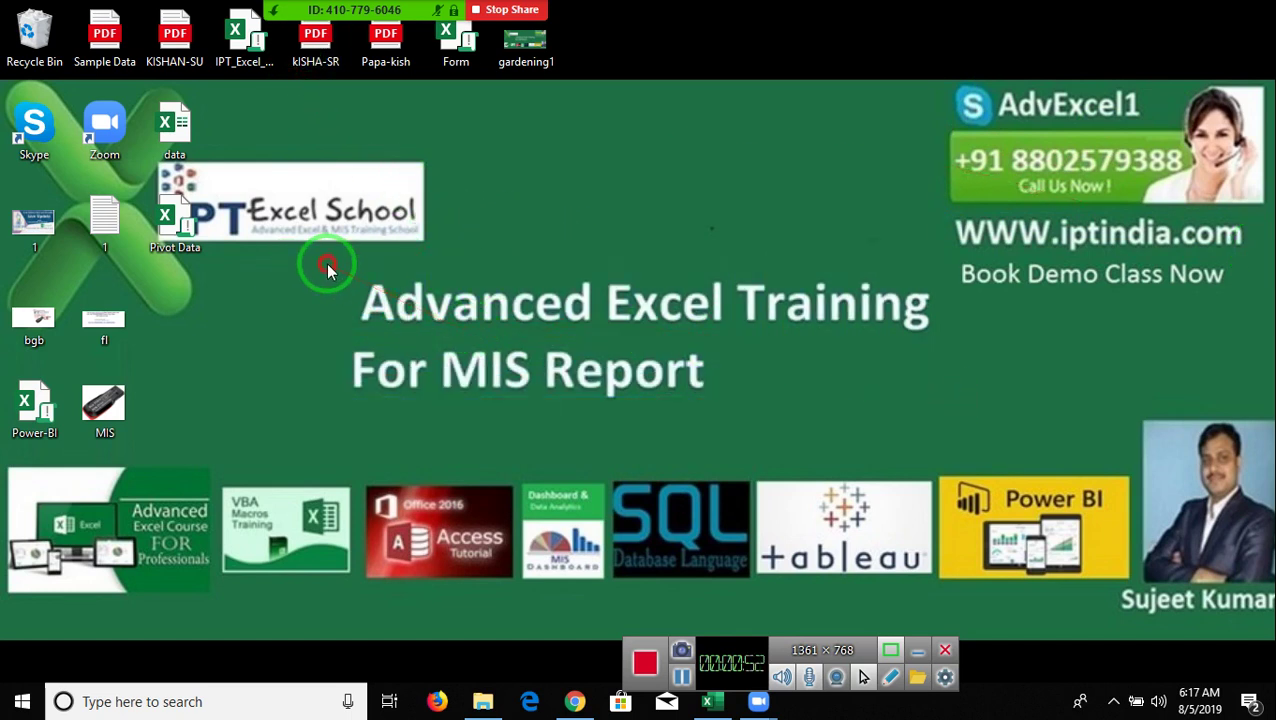
click(950, 418)
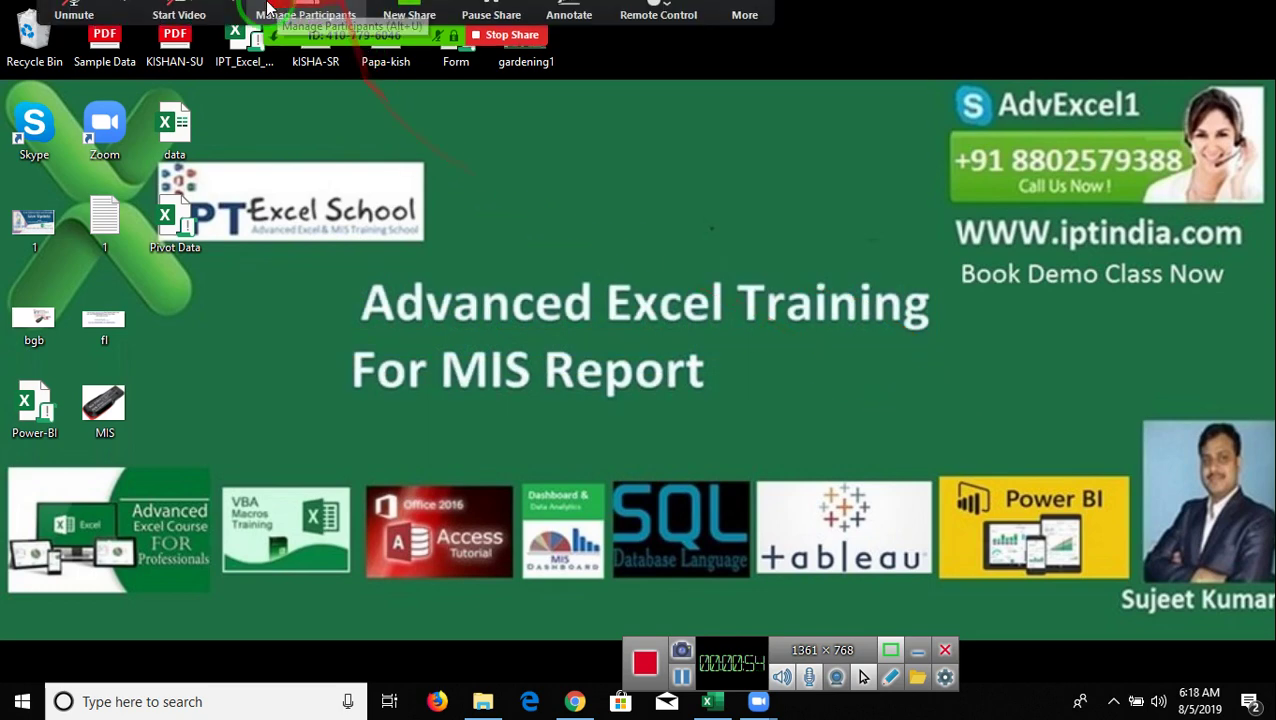
click(124, 21)
click(232, 21)
- Allow the second, third and fourth participants to record
click(744, 22)
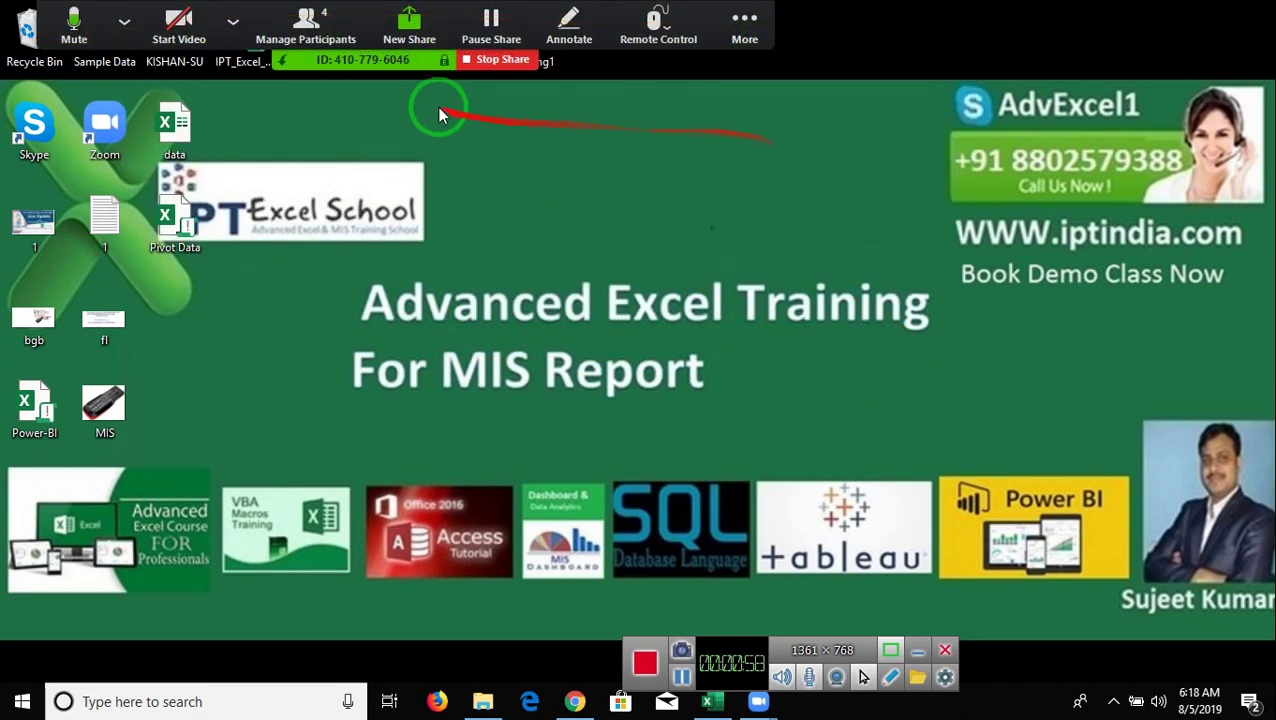
click(312, 26)
click(806, 218)
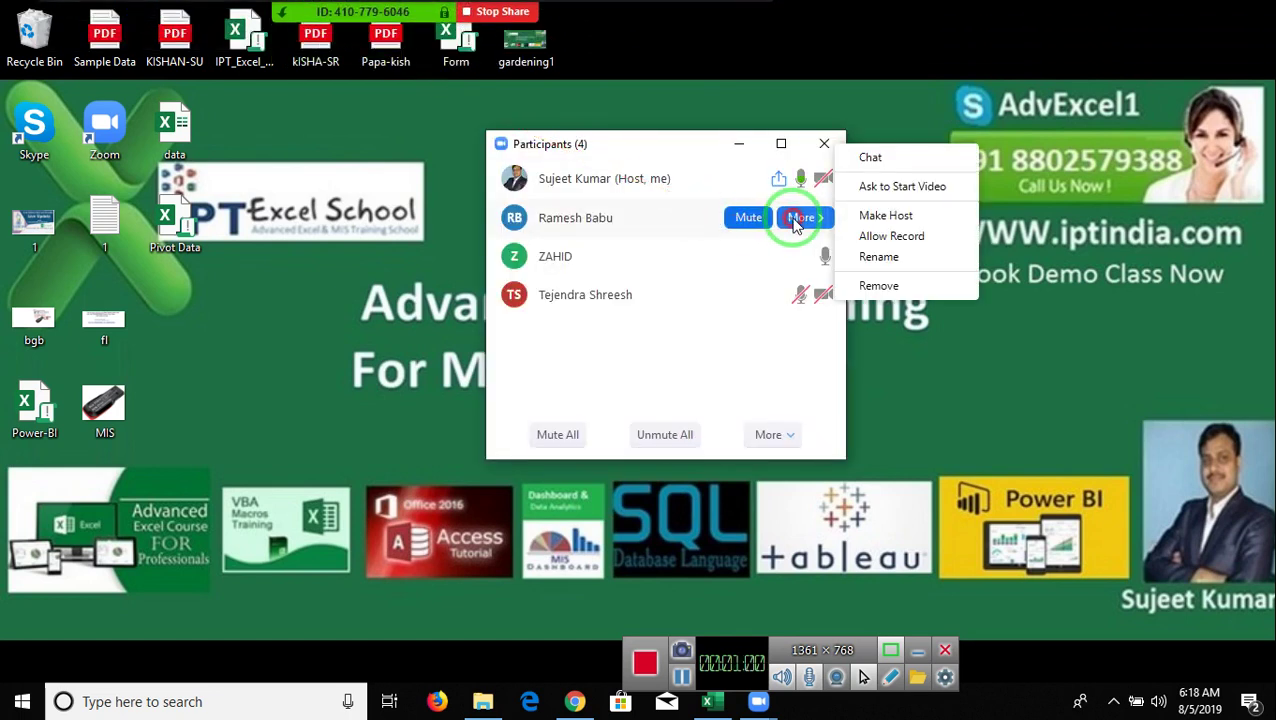
click(850, 237)
click(828, 259)
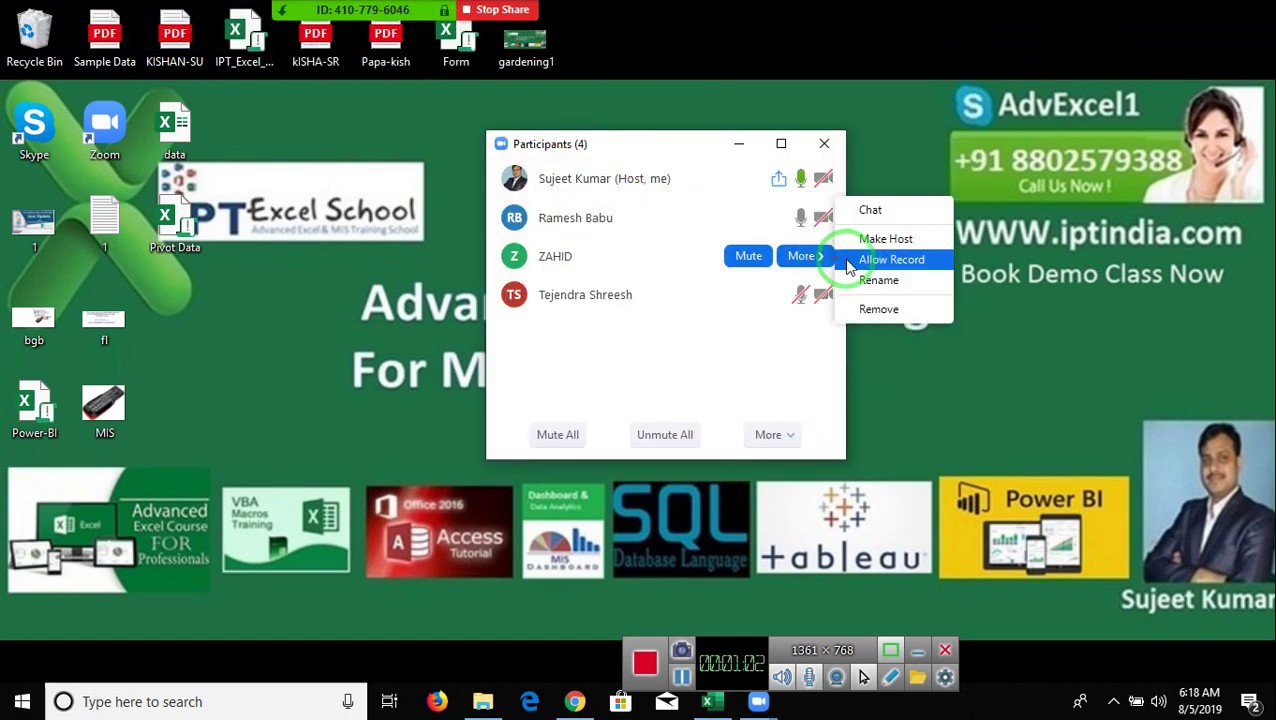
click(826, 293)
click(826, 294)
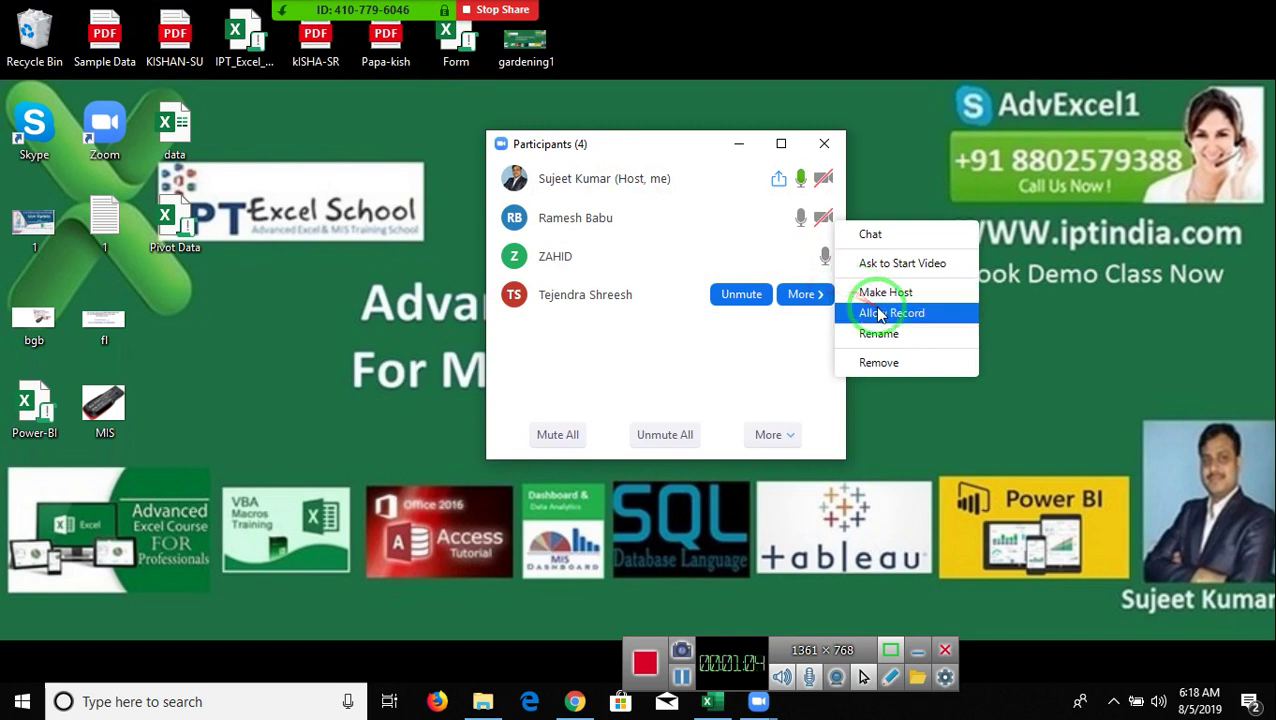
click(860, 312)
click(824, 144)
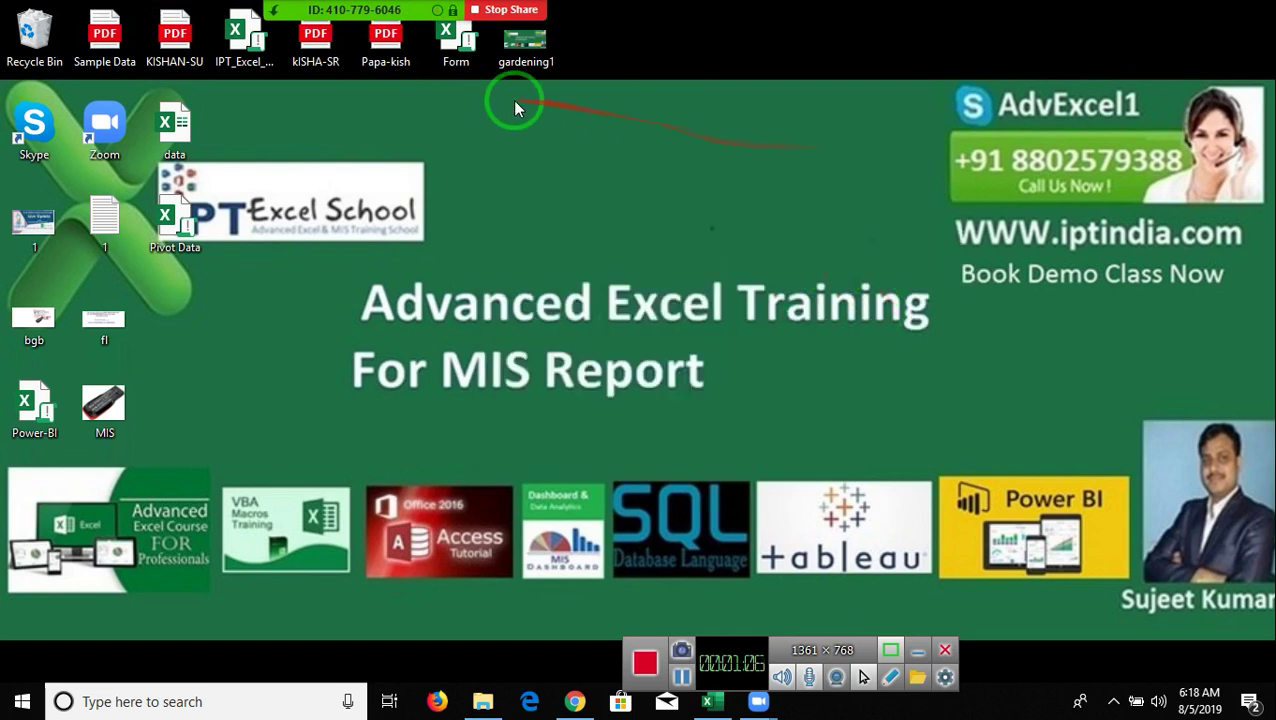
- Start recording the meeting from the More options menu
mouse_move(435, 20)
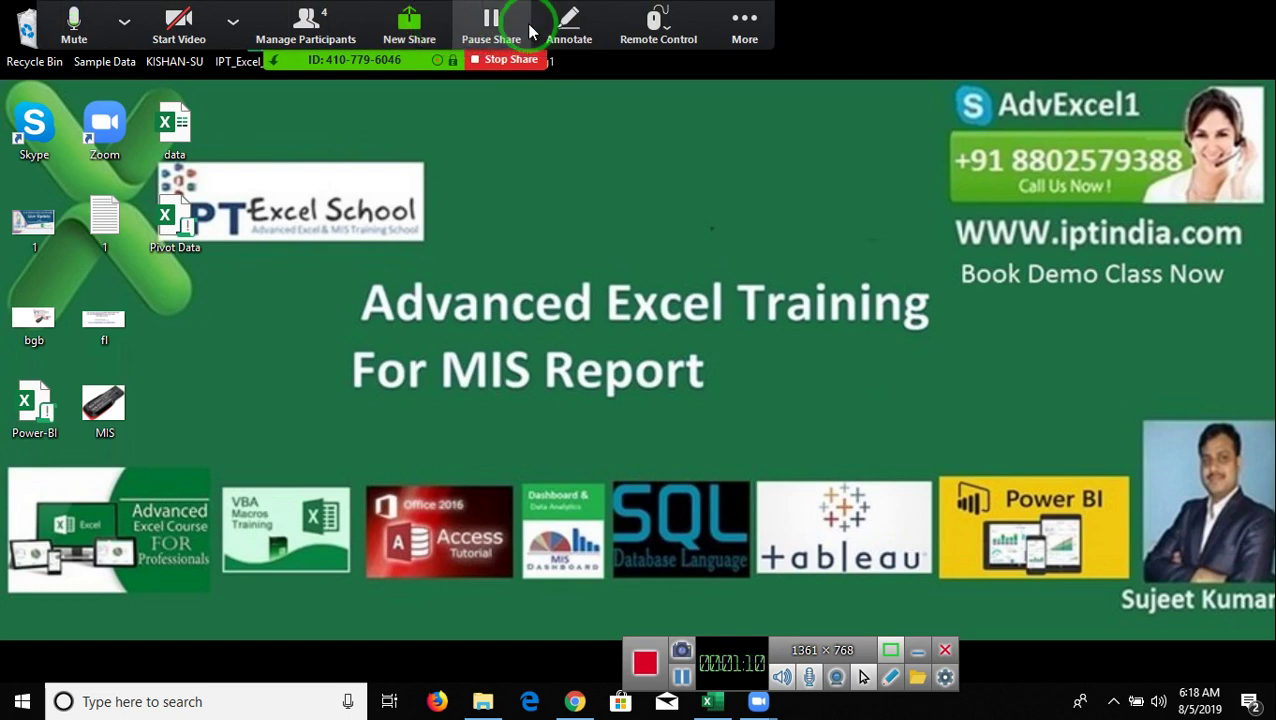
click(745, 22)
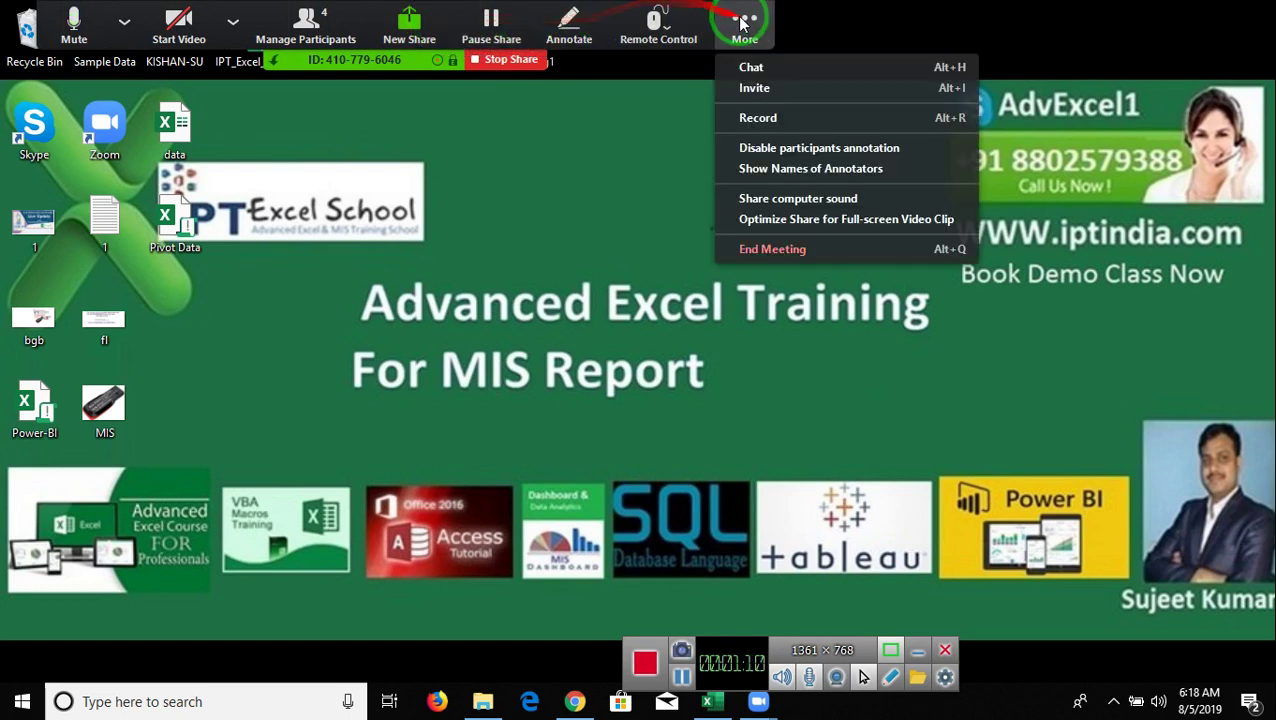
click(768, 121)
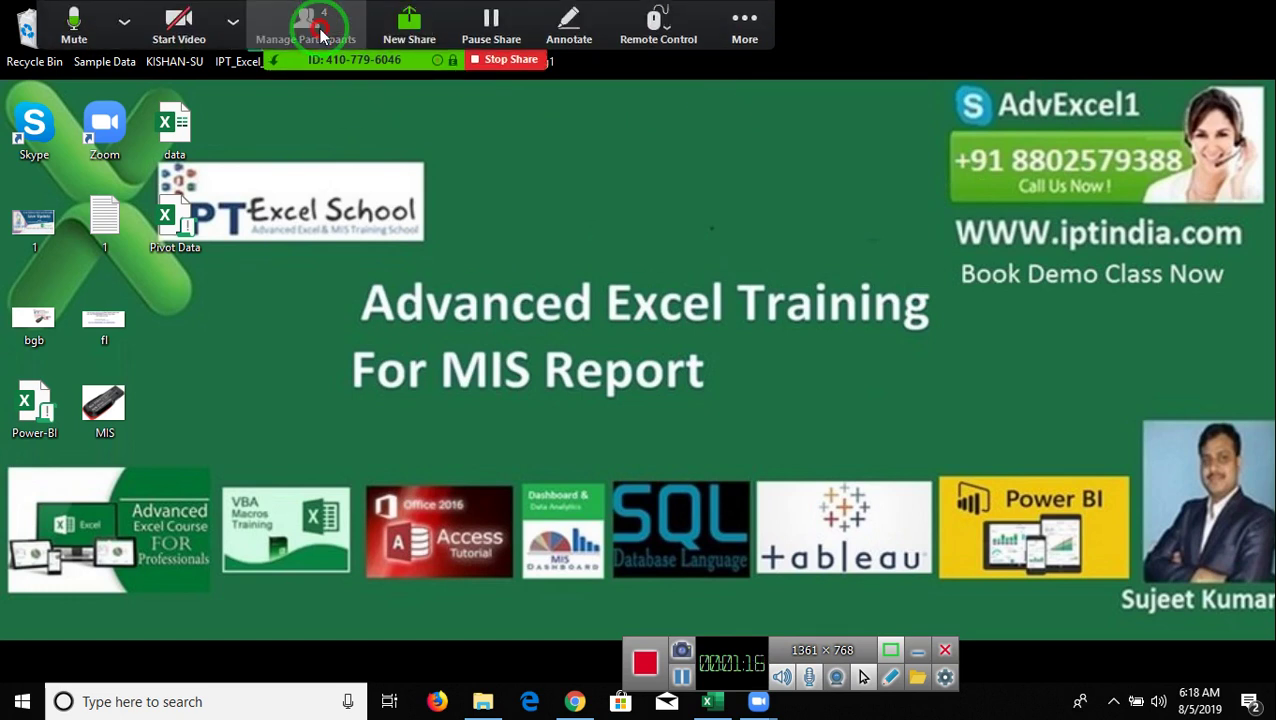
- Mute all participants, close the Participants panel and bring the Excel workbook forward
click(320, 33)
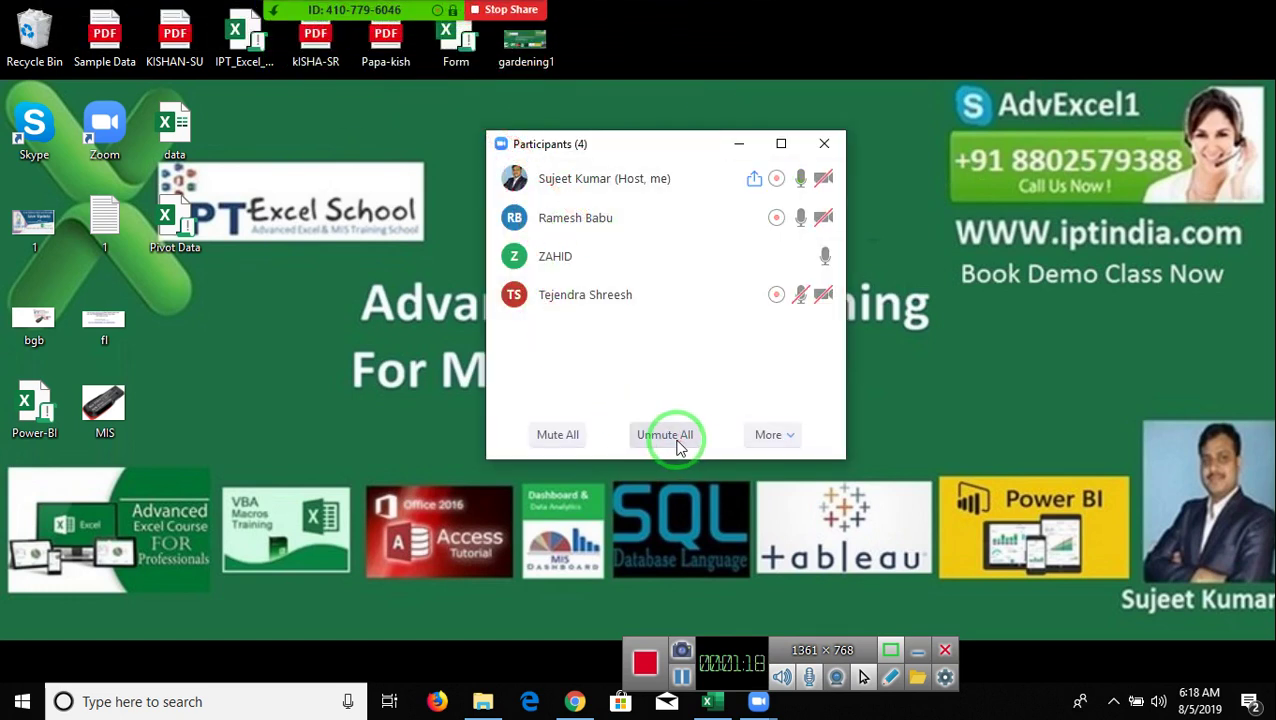
click(553, 434)
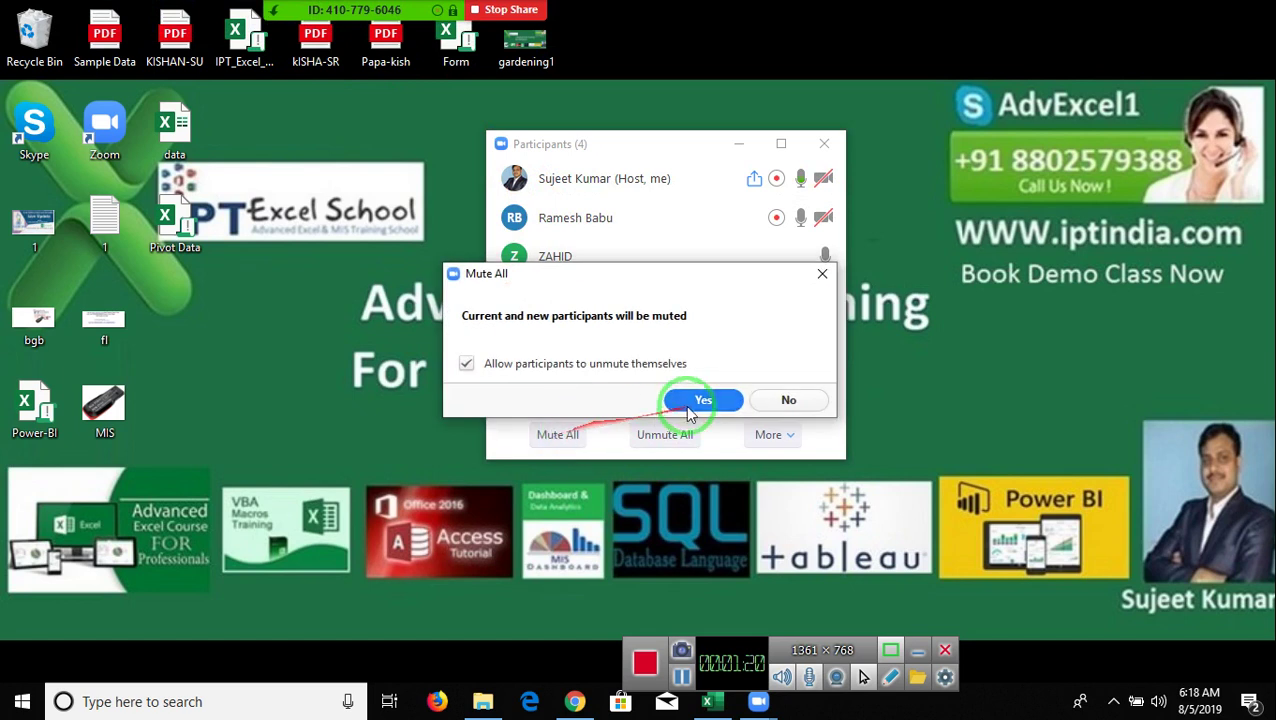
click(700, 402)
click(824, 143)
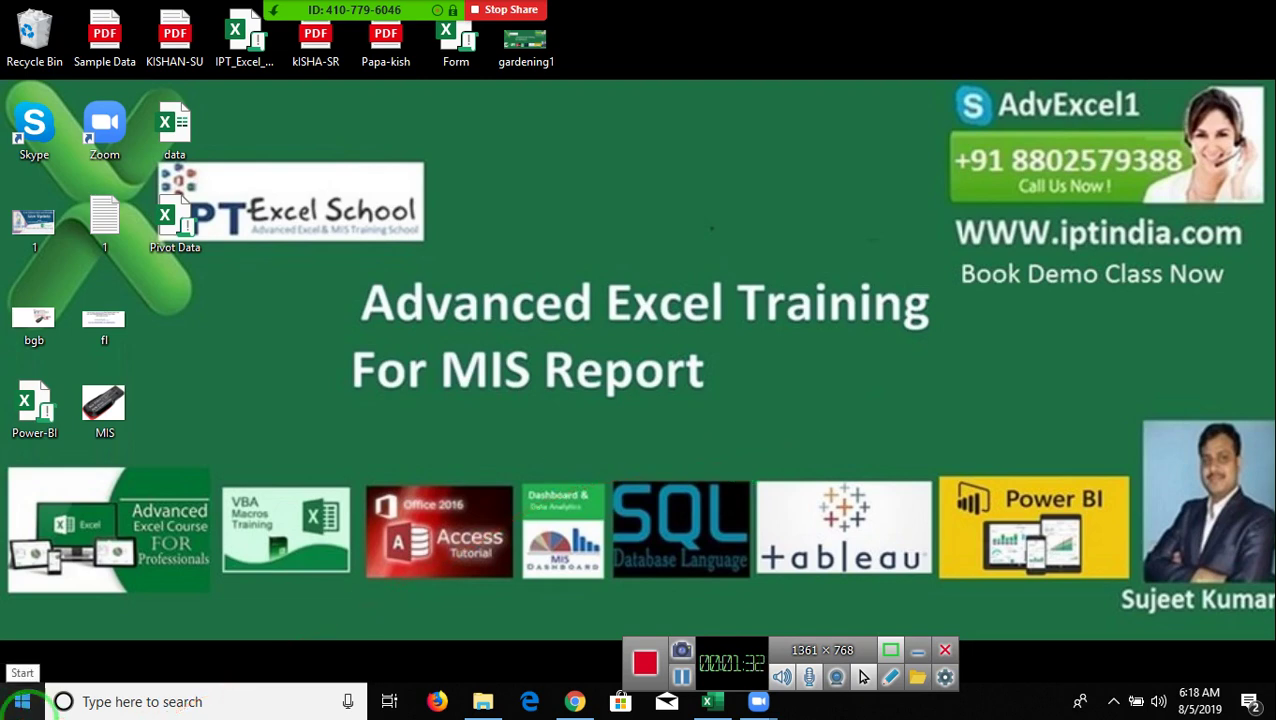
click(708, 706)
- Apply the Desktop picture 'bgb' as Sheet1's background through Page Layout > Background
drag(112, 253, 140, 355)
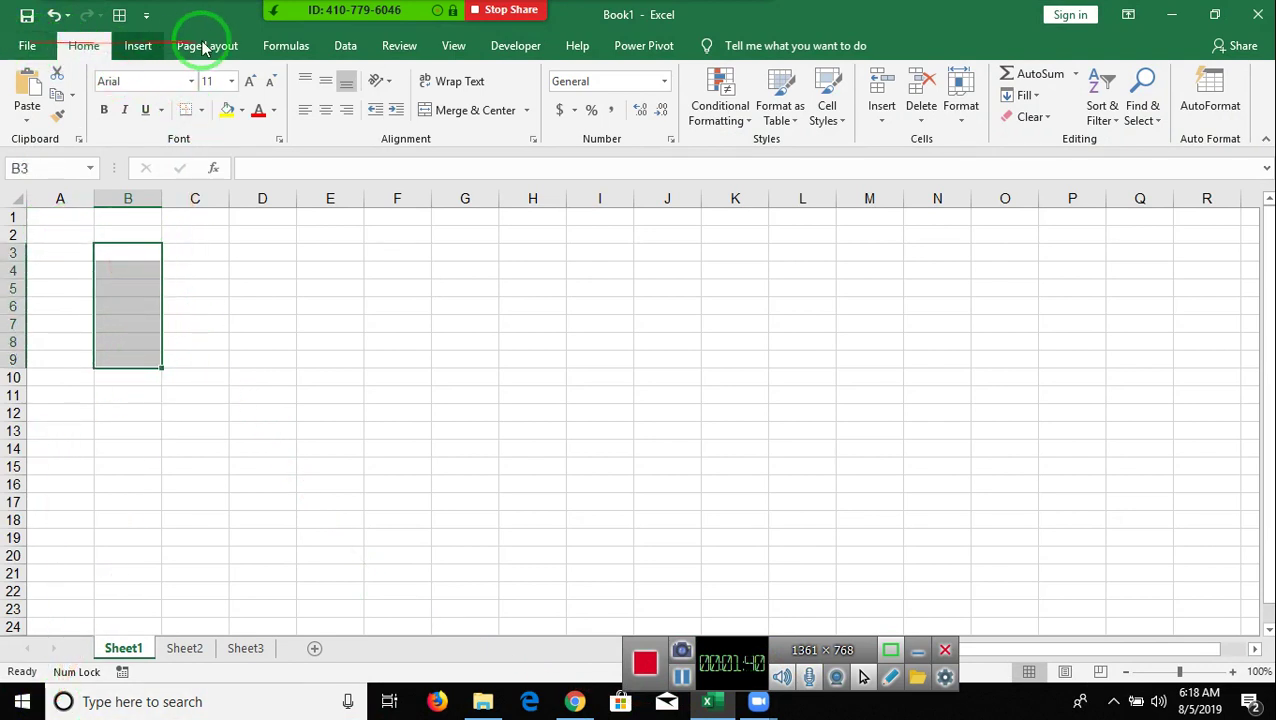
click(230, 55)
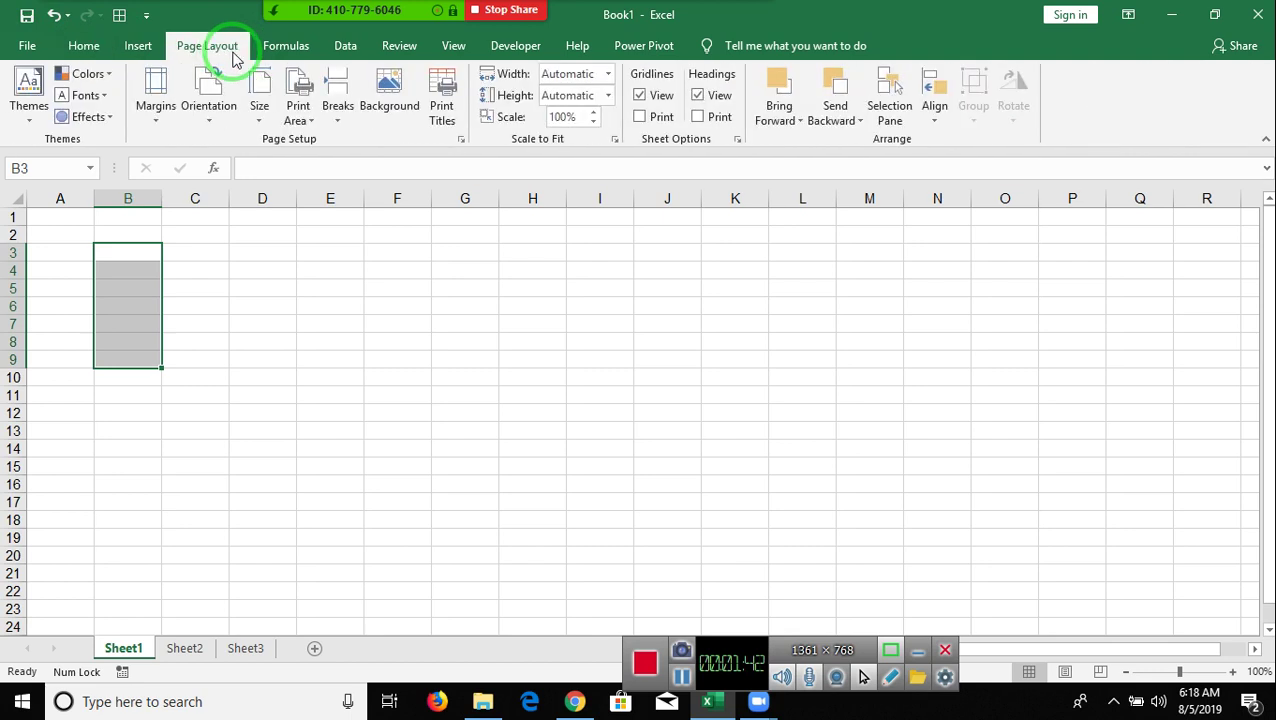
click(398, 122)
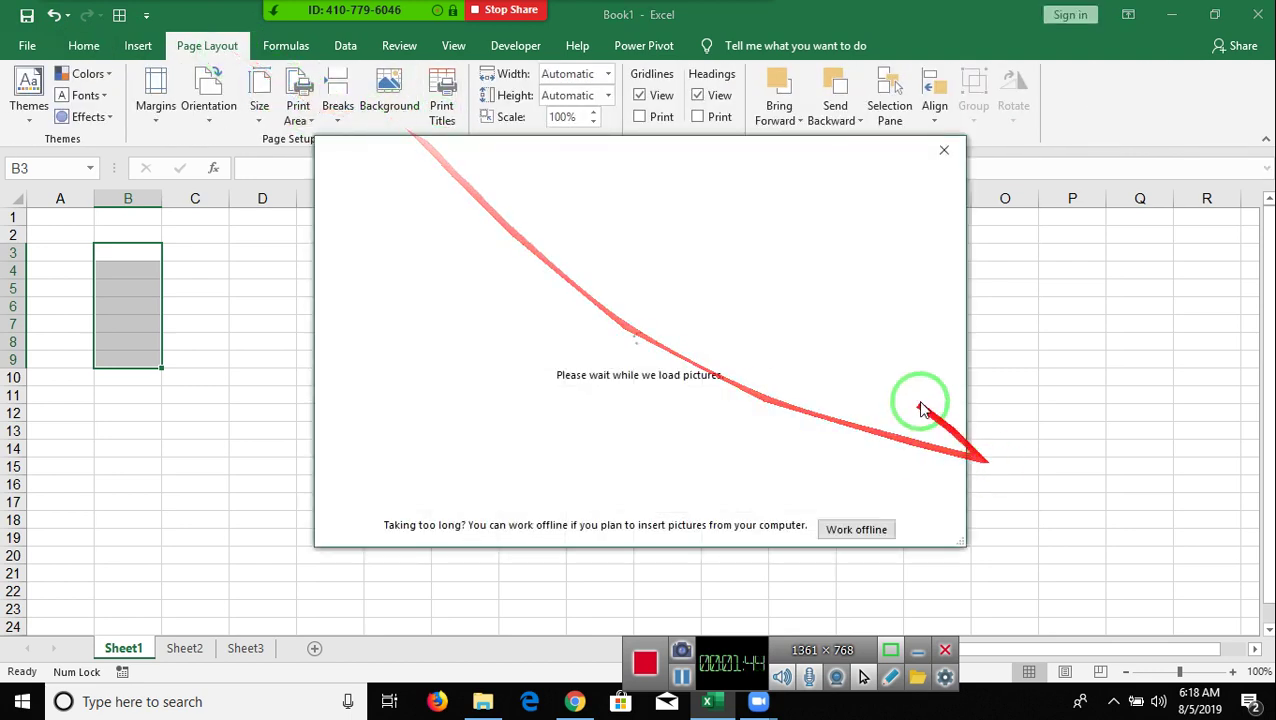
click(878, 530)
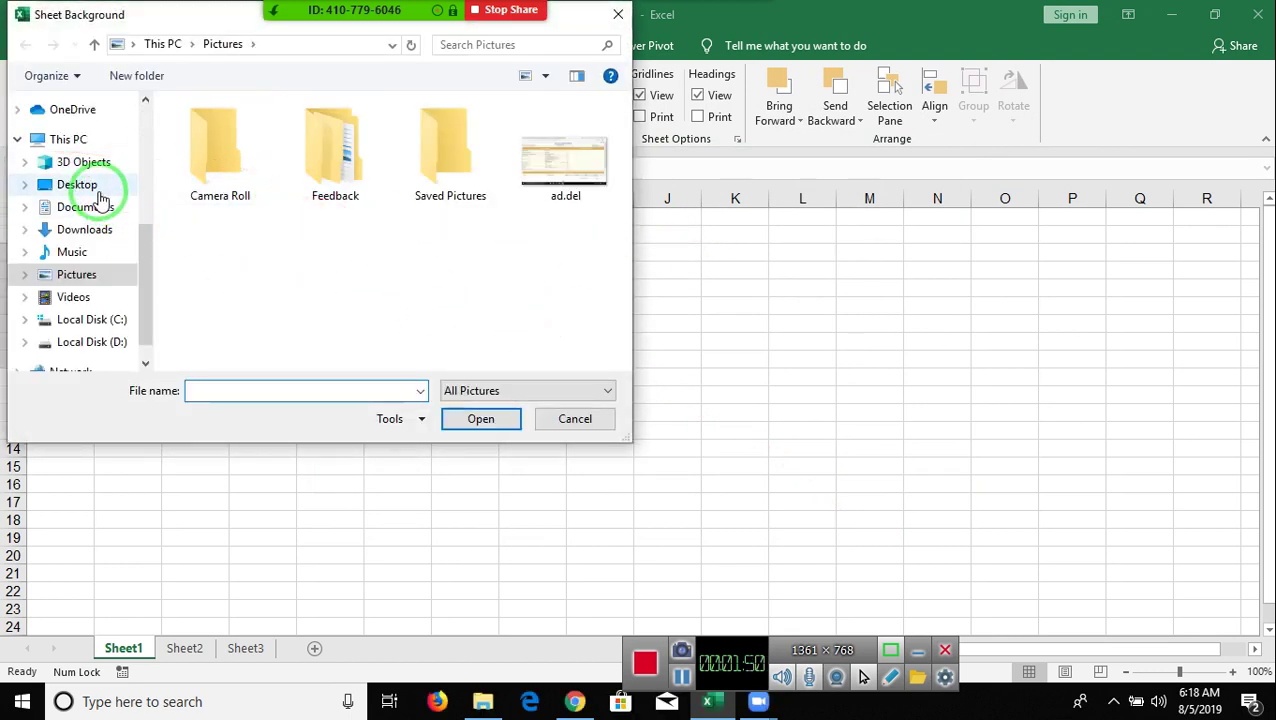
click(92, 186)
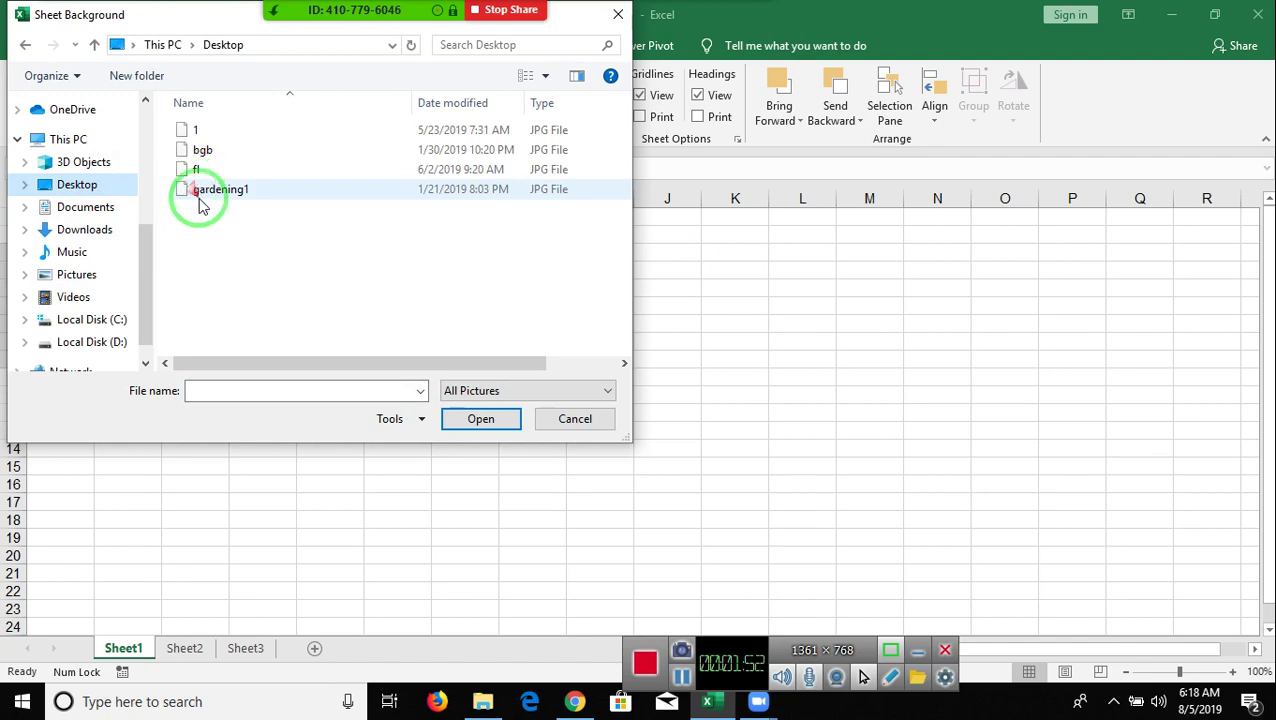
double_click(336, 130)
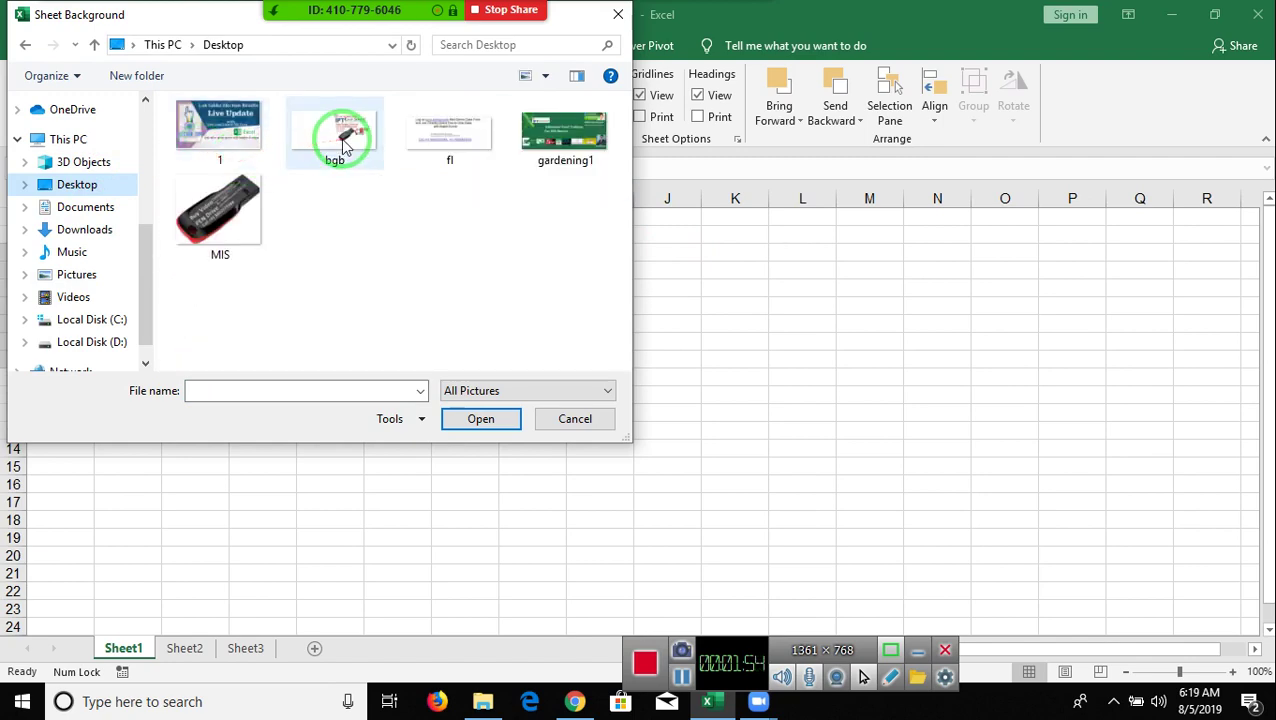
click(305, 252)
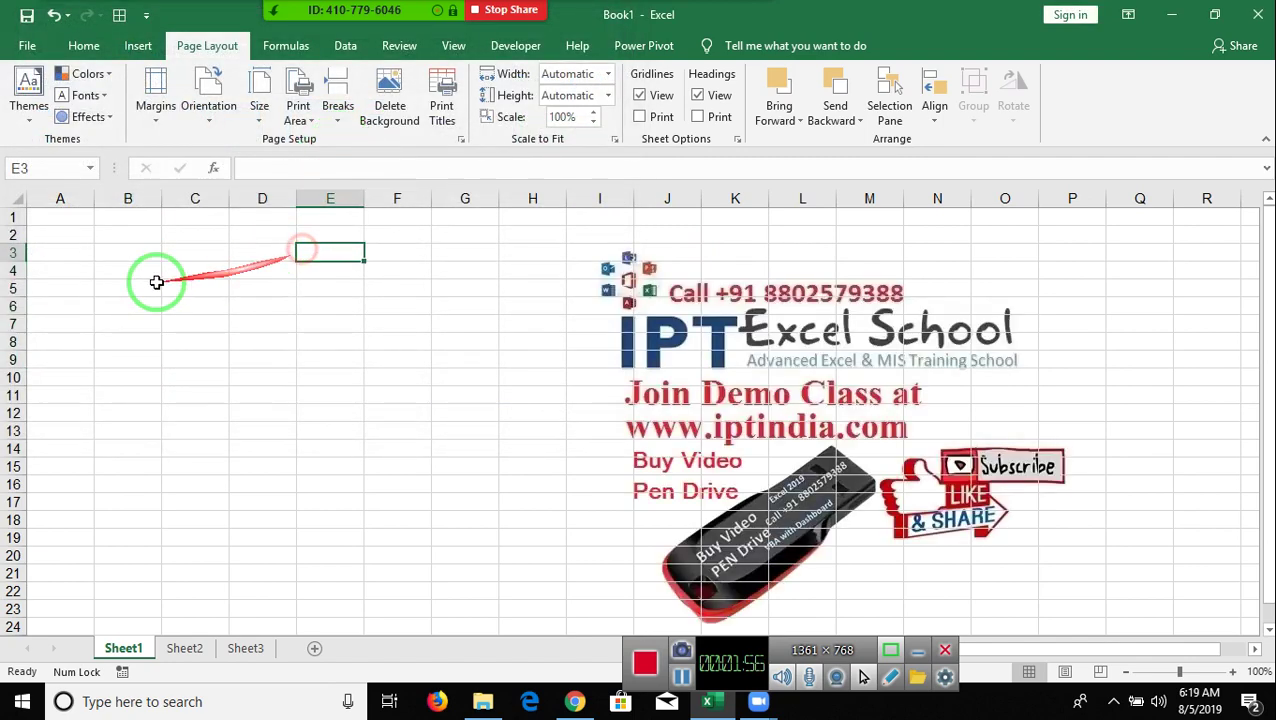
- Enter the heading 'Sales' in cell A1
click(88, 268)
click(82, 232)
click(88, 216)
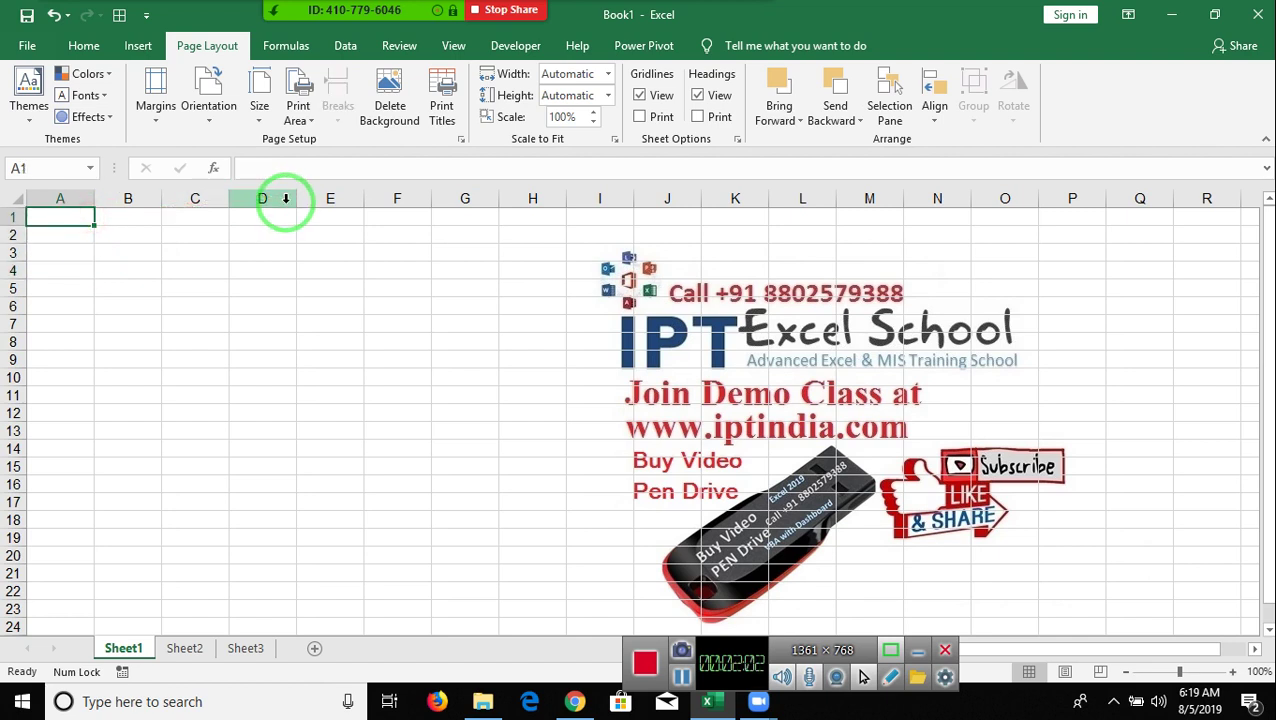
text(S)
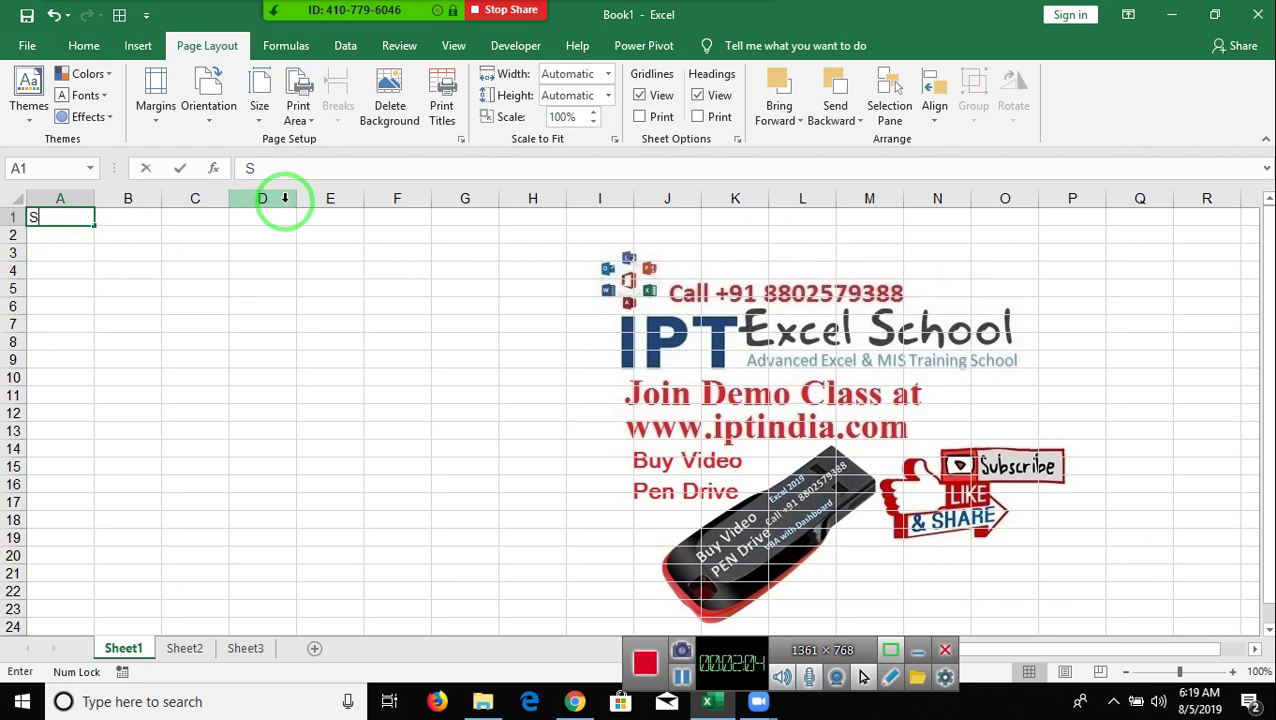
text(ales)
key(Return)
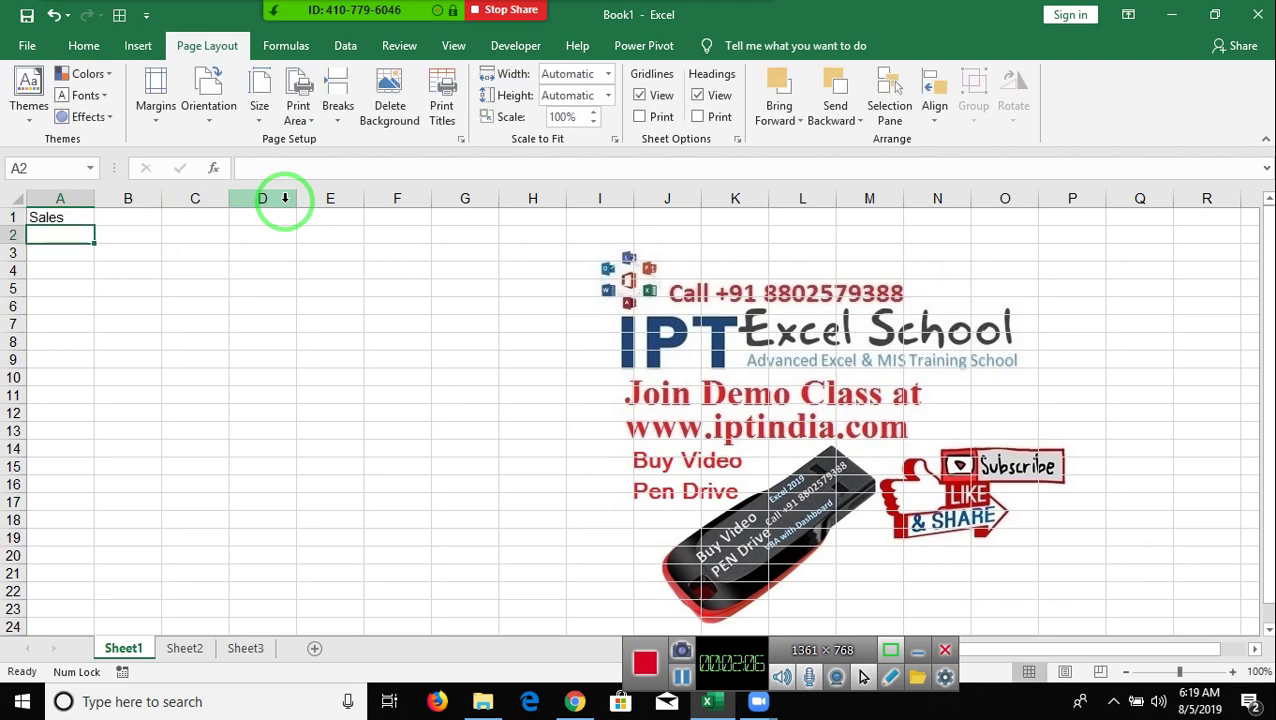
- Put =RANDBETWEEN(10,90) in A2, fill it down through A24 and copy the column
text(=ra)
key(Down)
key(Tab)
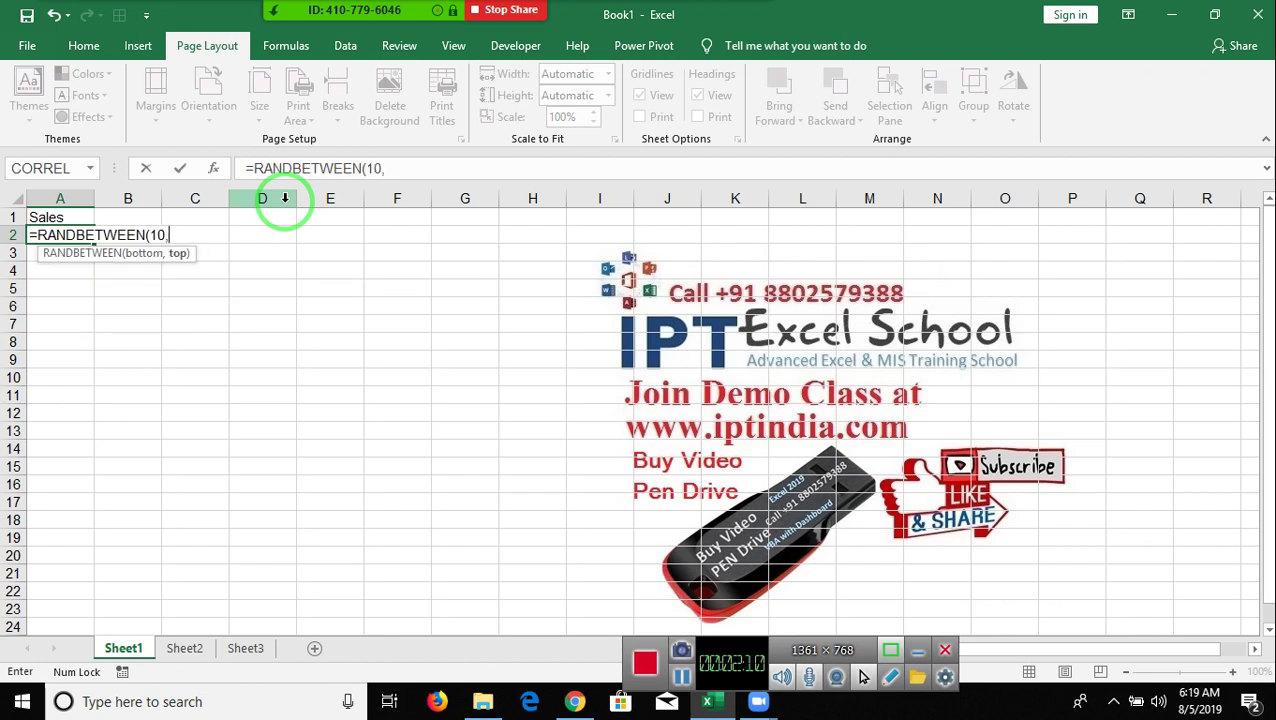
key(Return)
key(Up)
key(shift+Down)
key(shift+Down)
key(shift+Down)
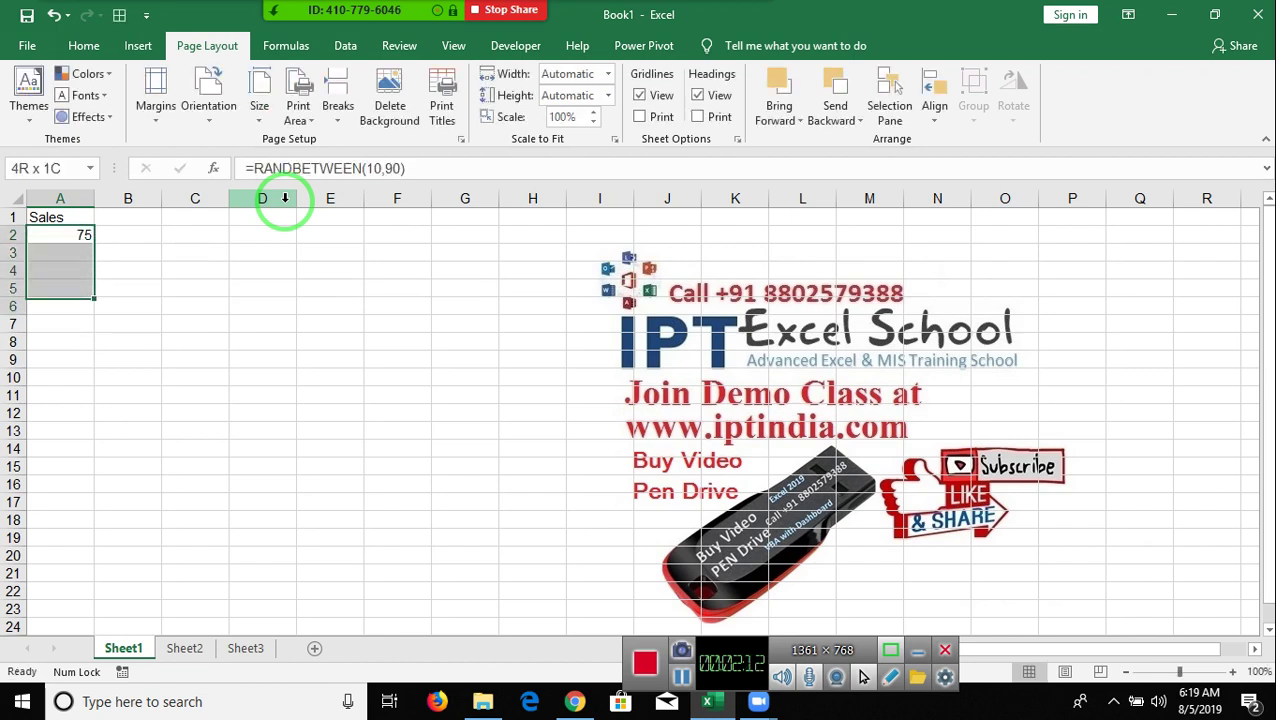
key(shift+Down)
key(shift+Down)
key(shift+Down)
key(shift+Down)
key(shift+Down)
key(shift+Down)
key(shift+Down)
key(shift+Down)
key(shift+Down)
key(shift+Down)
key(shift+Down)
key(shift+Down)
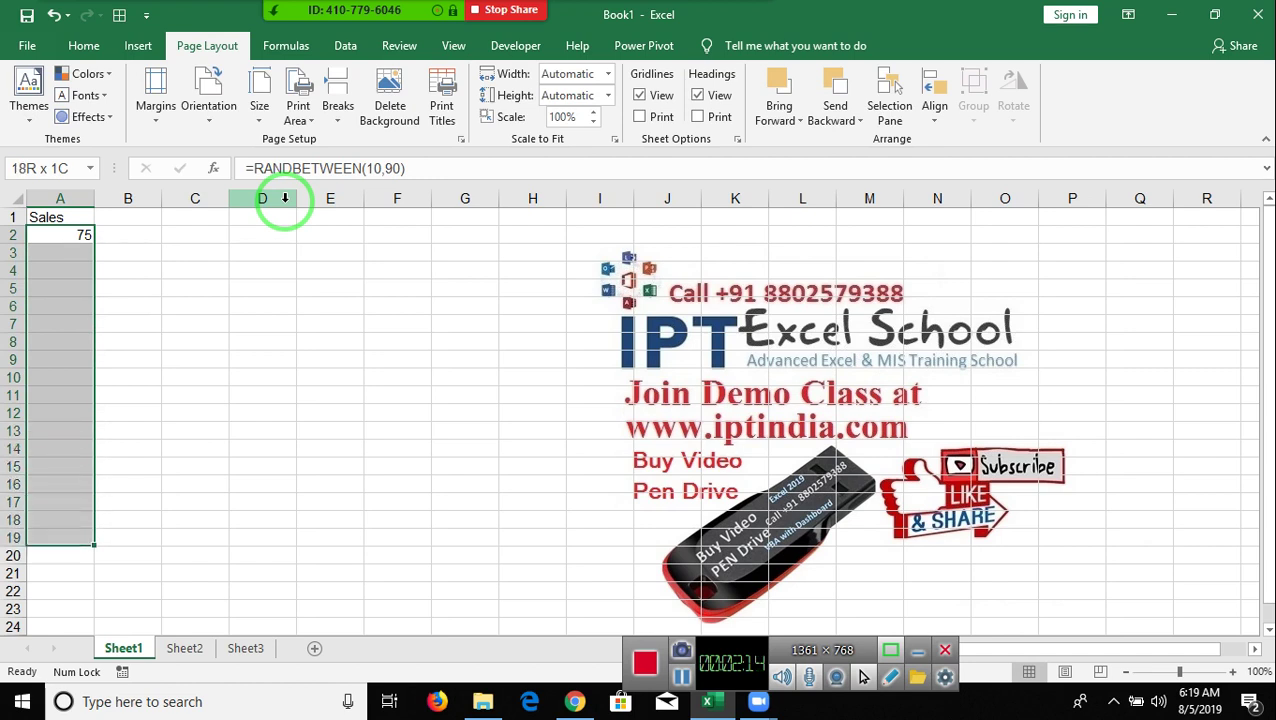
key(shift+Down)
key(shift+Down)
key(shift+Down)
key(shift+Down)
key(shift+Down)
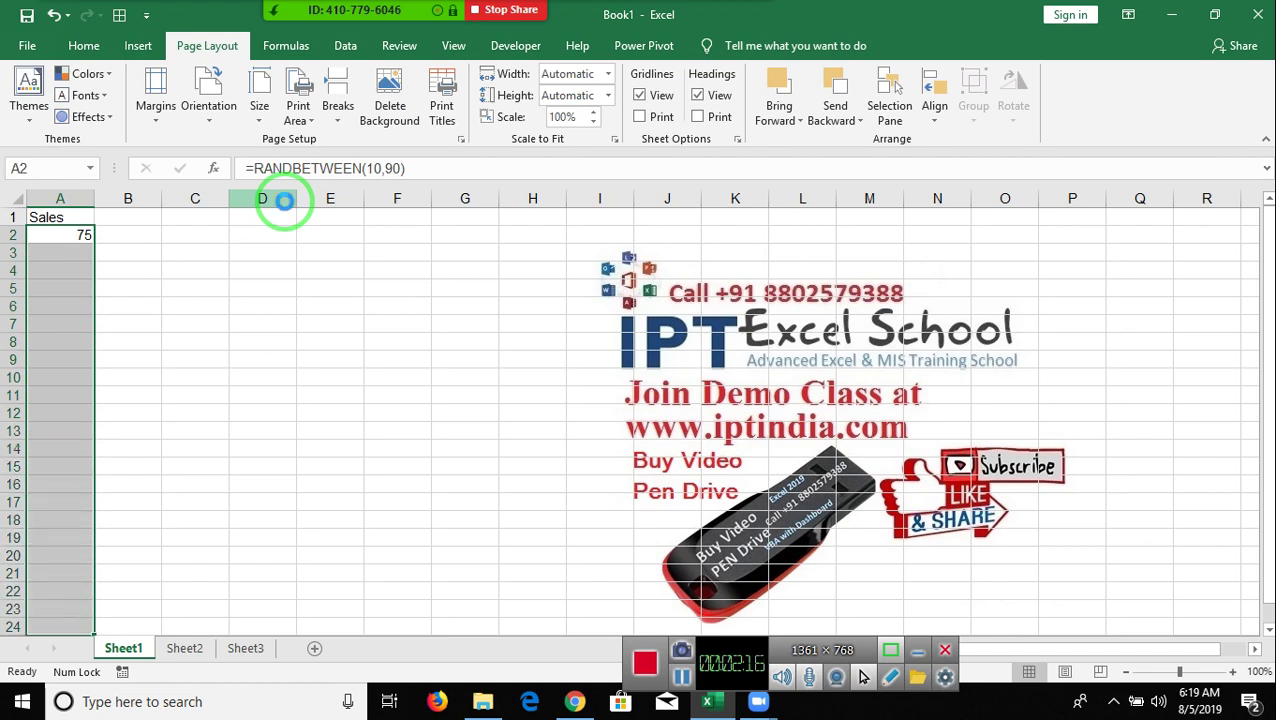
key(ctrl+d)
key(ctrl+c)
- Paste the copied Sales numbers back as plain values
click(31, 112)
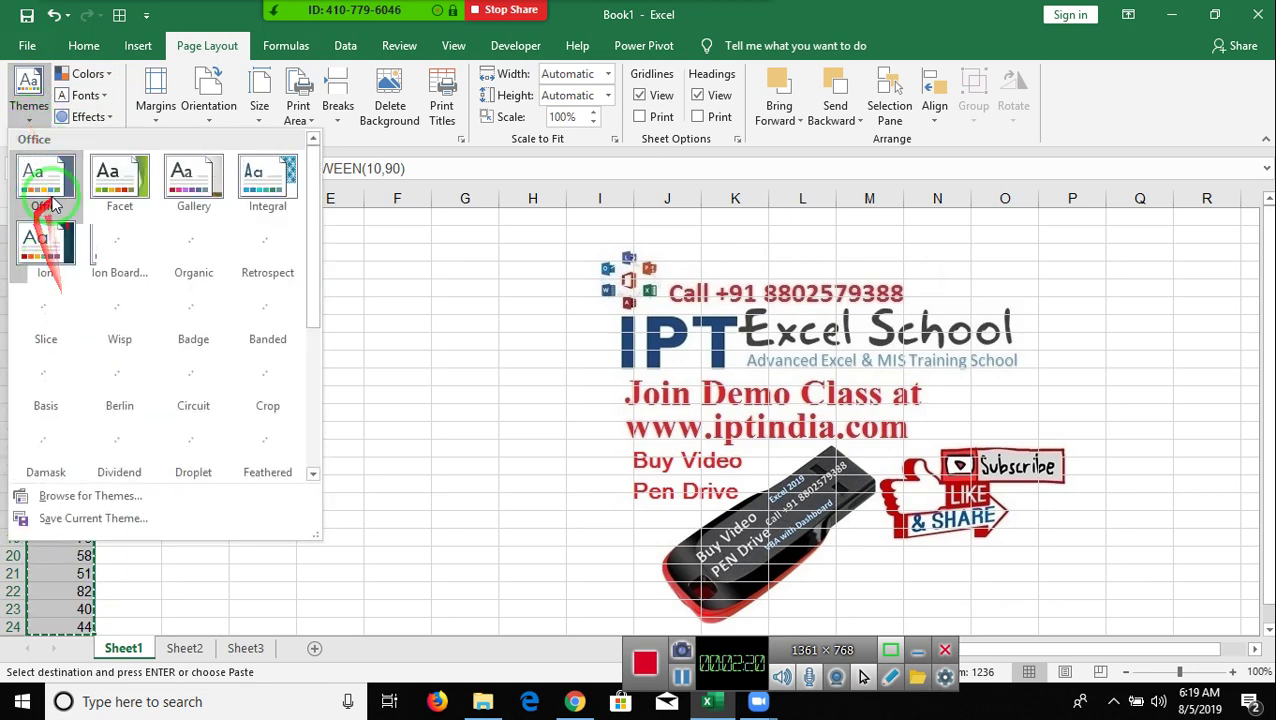
click(30, 90)
click(84, 45)
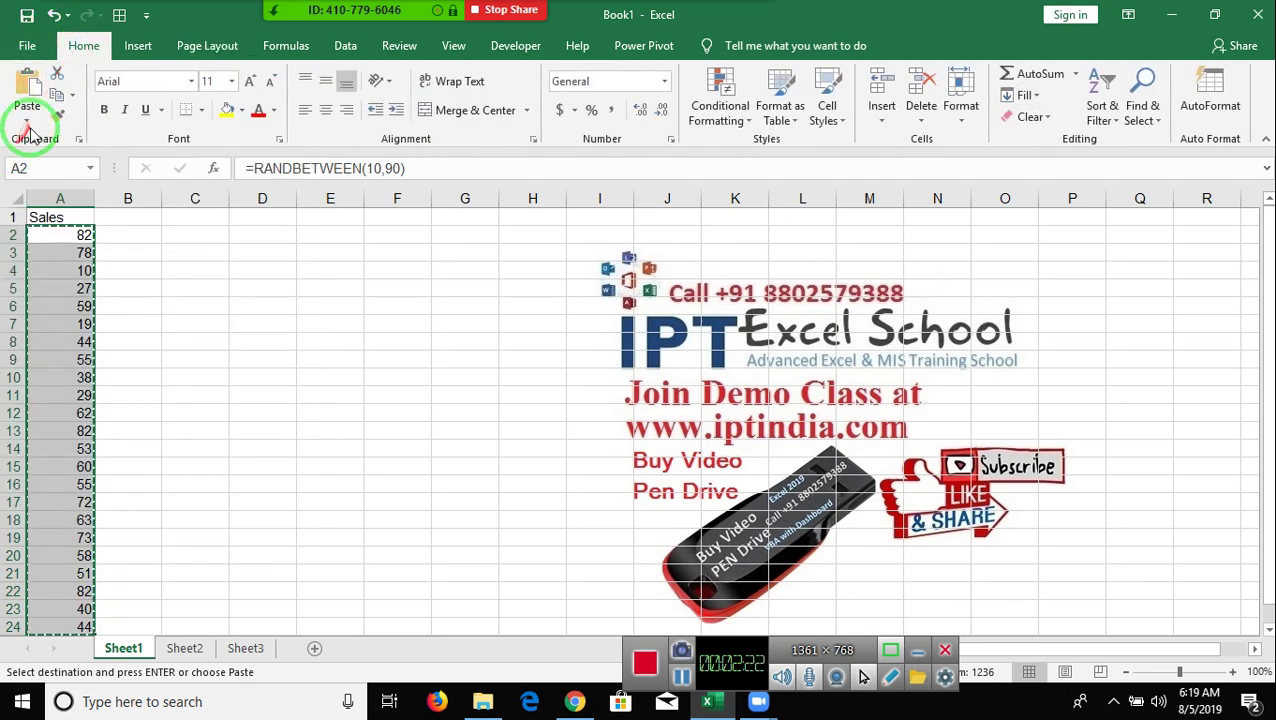
click(27, 118)
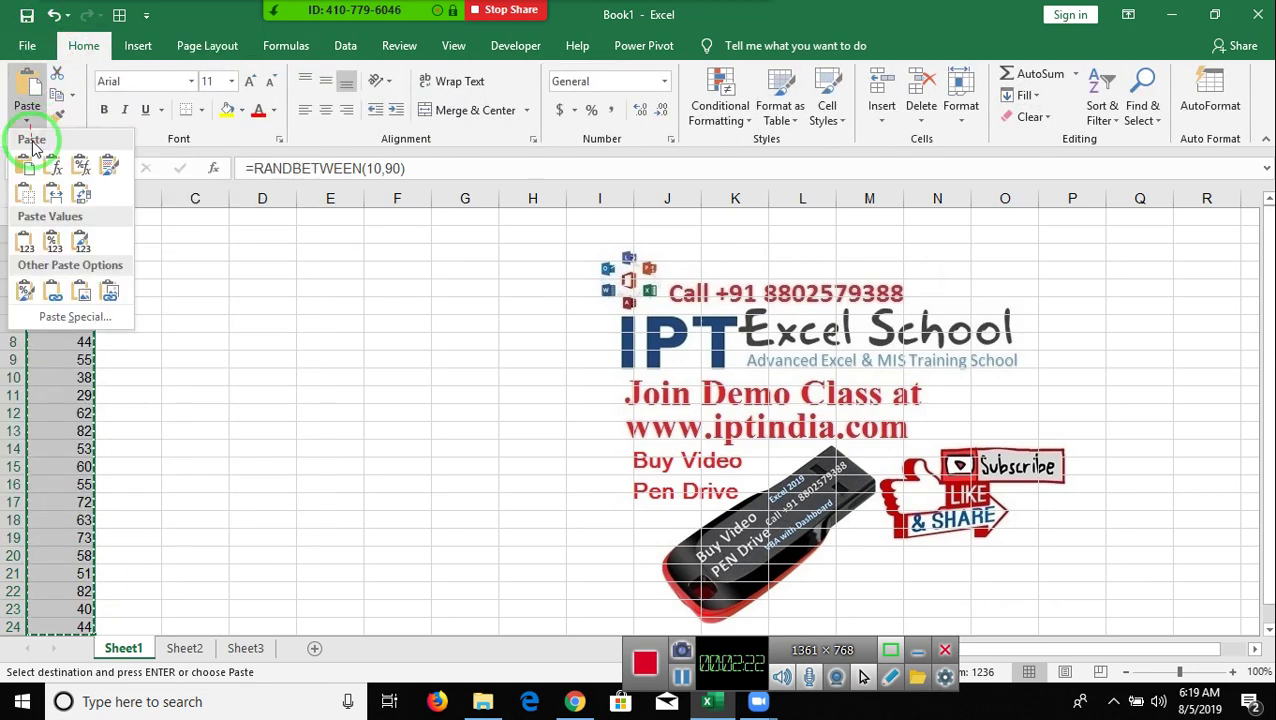
click(26, 244)
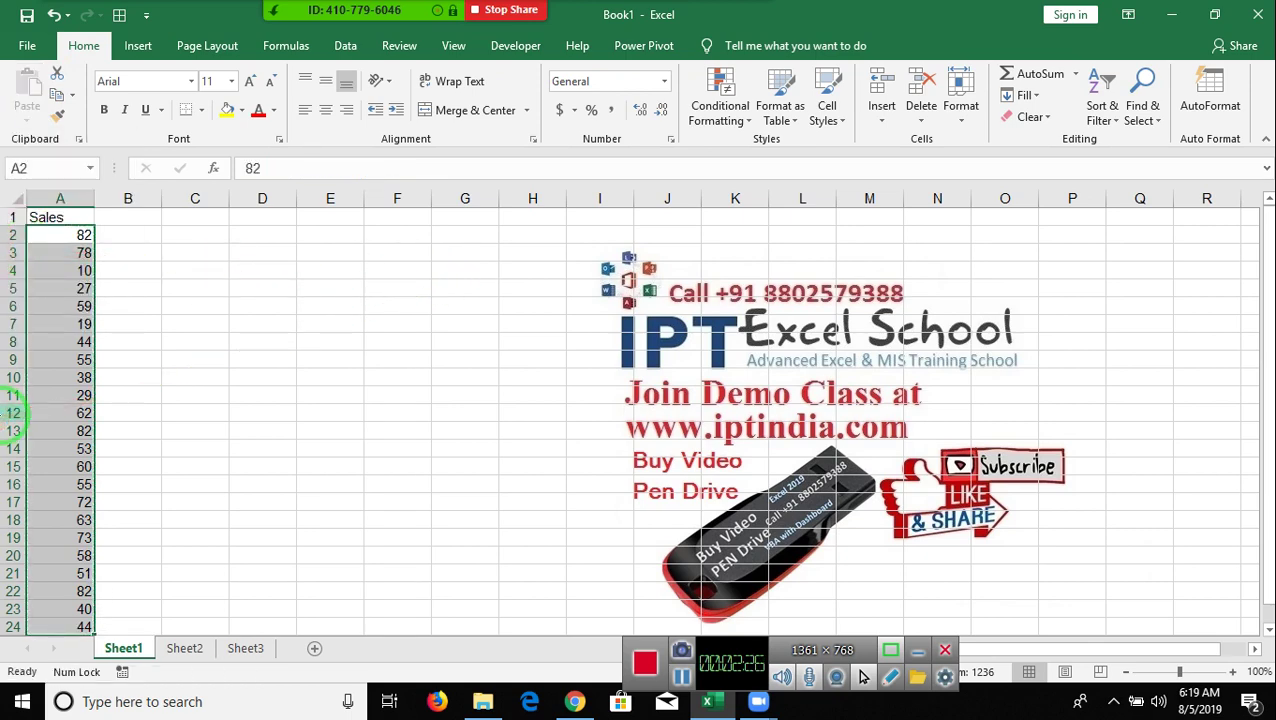
- Enter 85-95 in C3 and 800 in D3
key(Right)
key(Right)
key(Down)
text(5-)
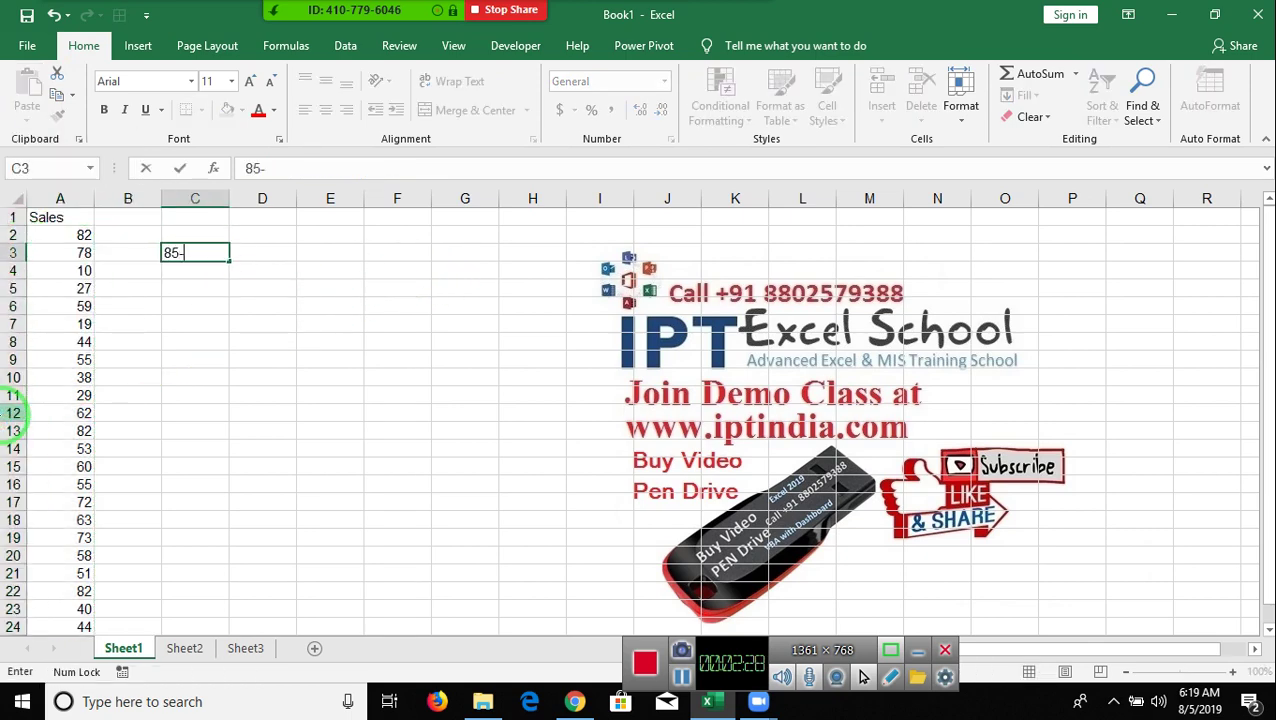
key(Tab)
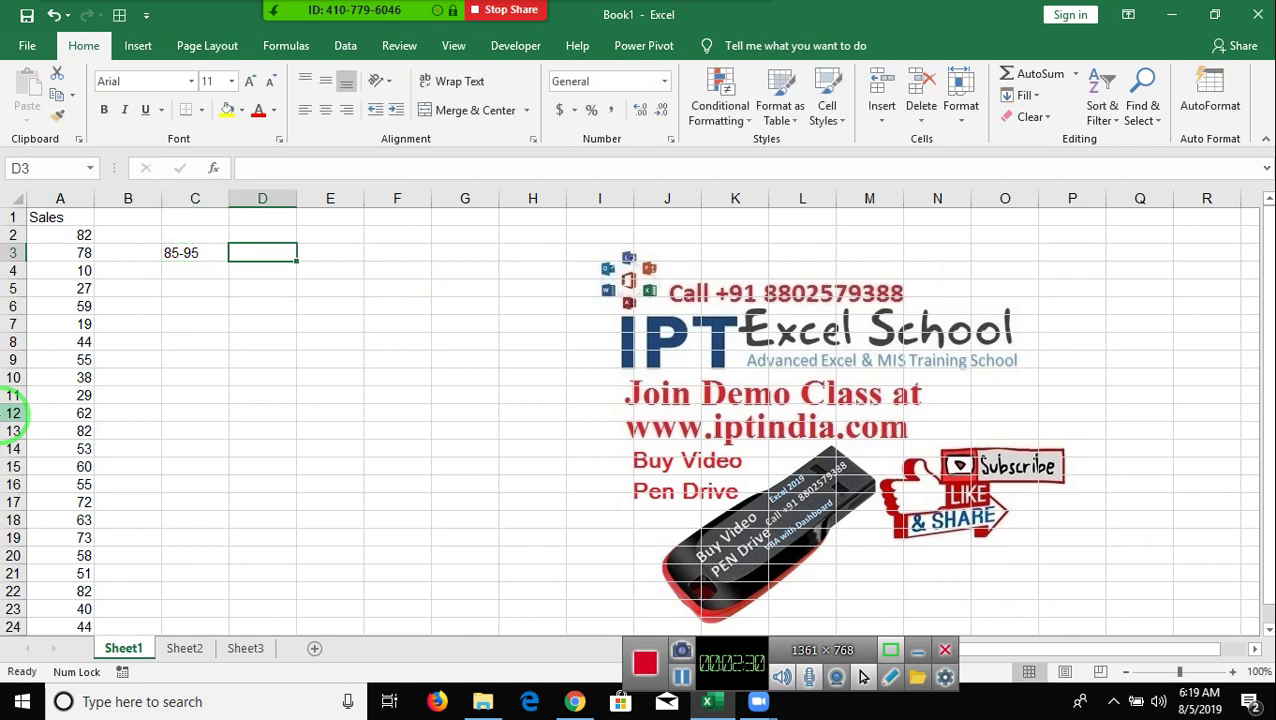
text(800)
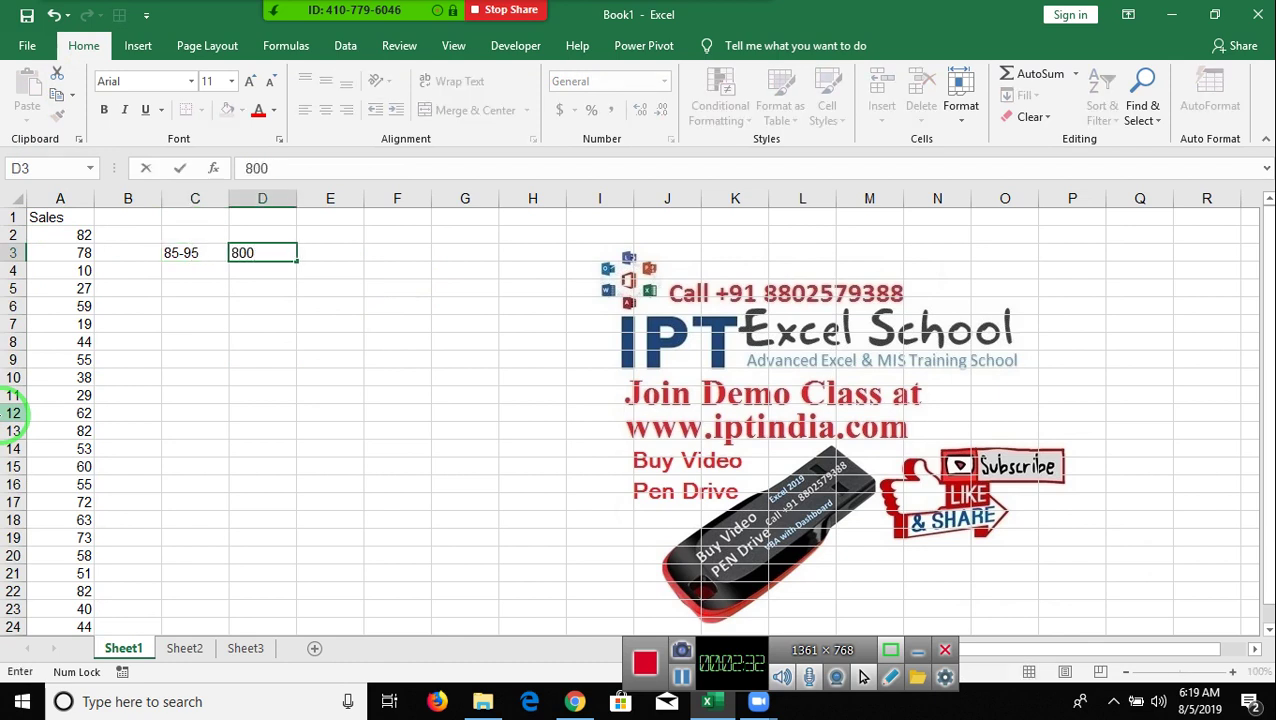
click(195, 253)
click(128, 217)
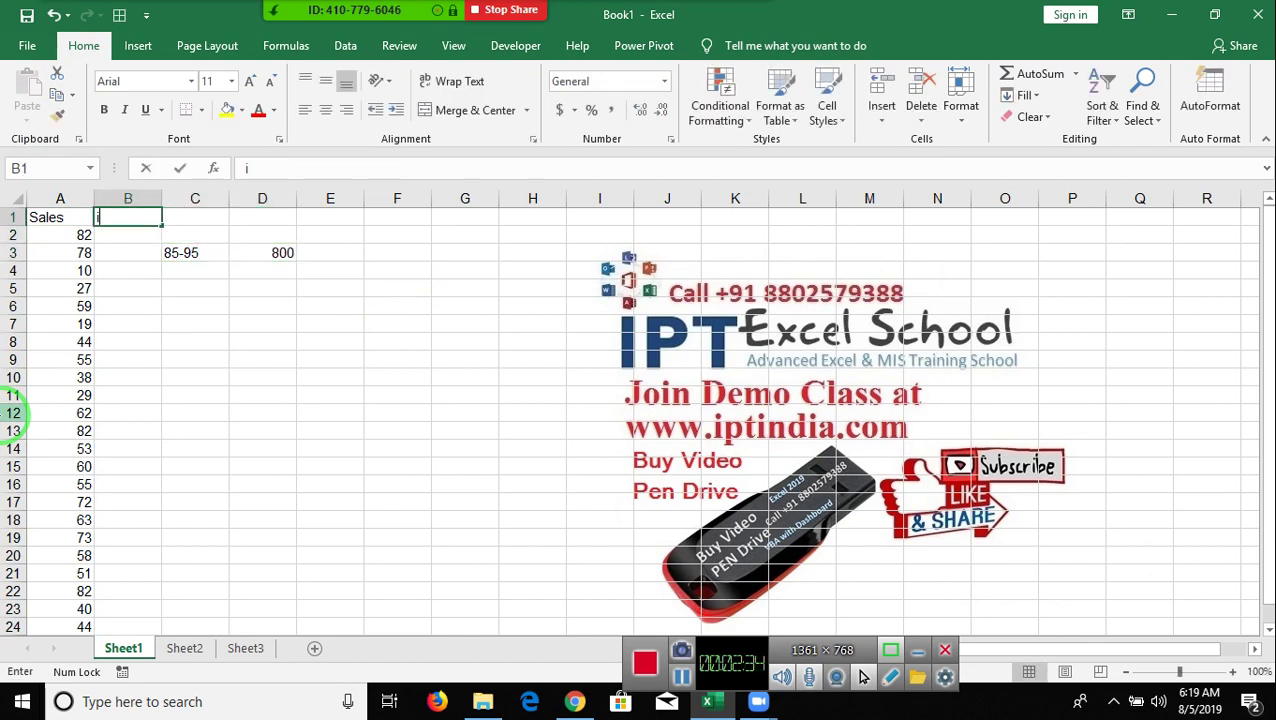
- Enter the header 'inc' in B1, then abandon a started =IF(AND( formula in B2
text(nc)
key(Return)
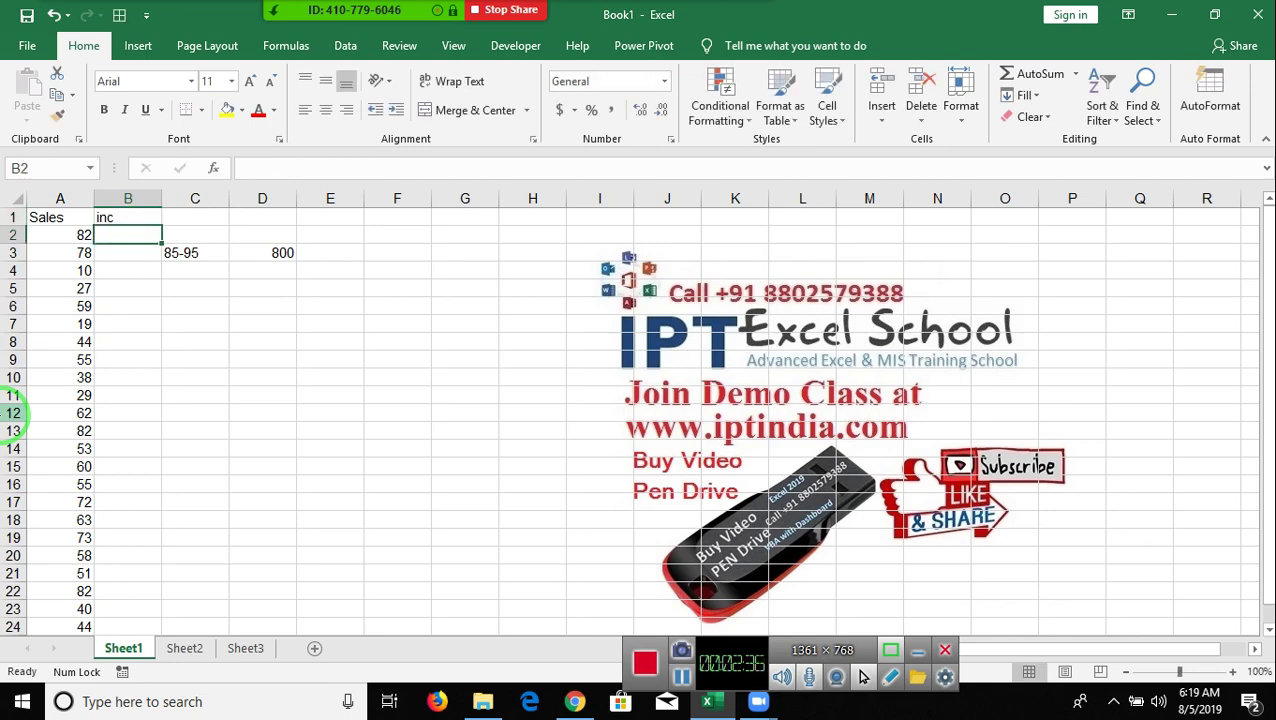
text(=if)
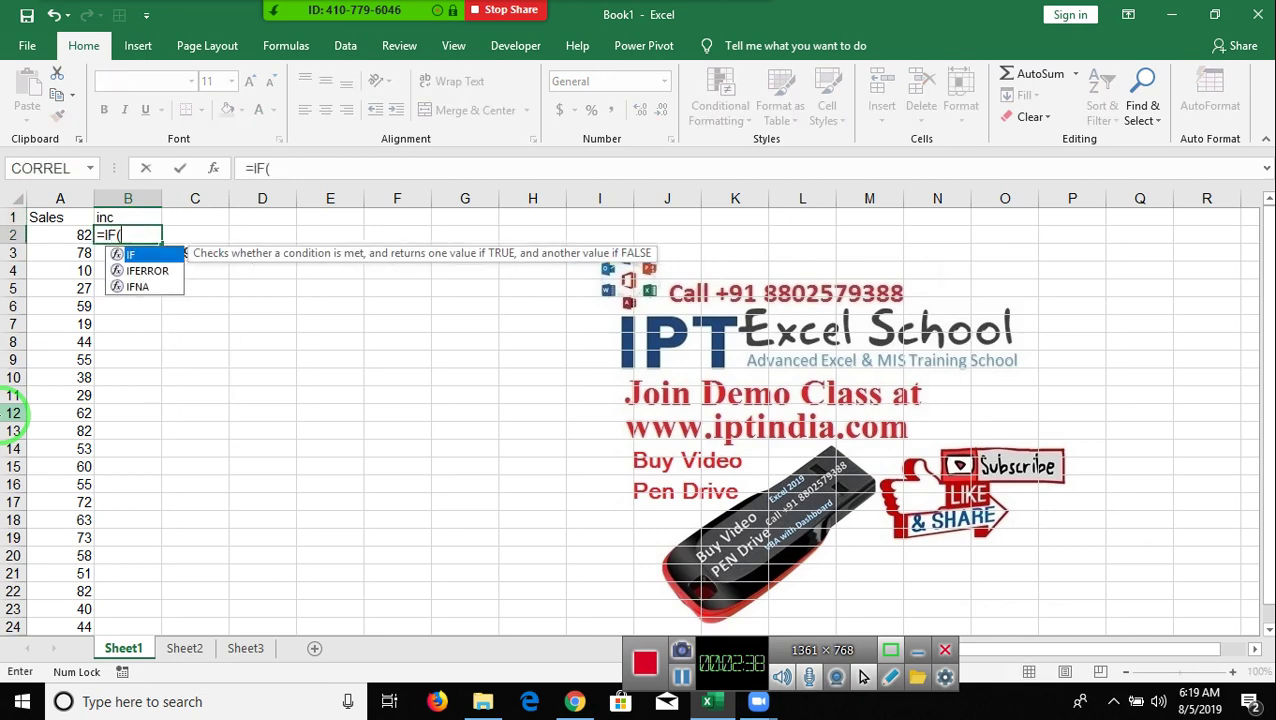
text(and()
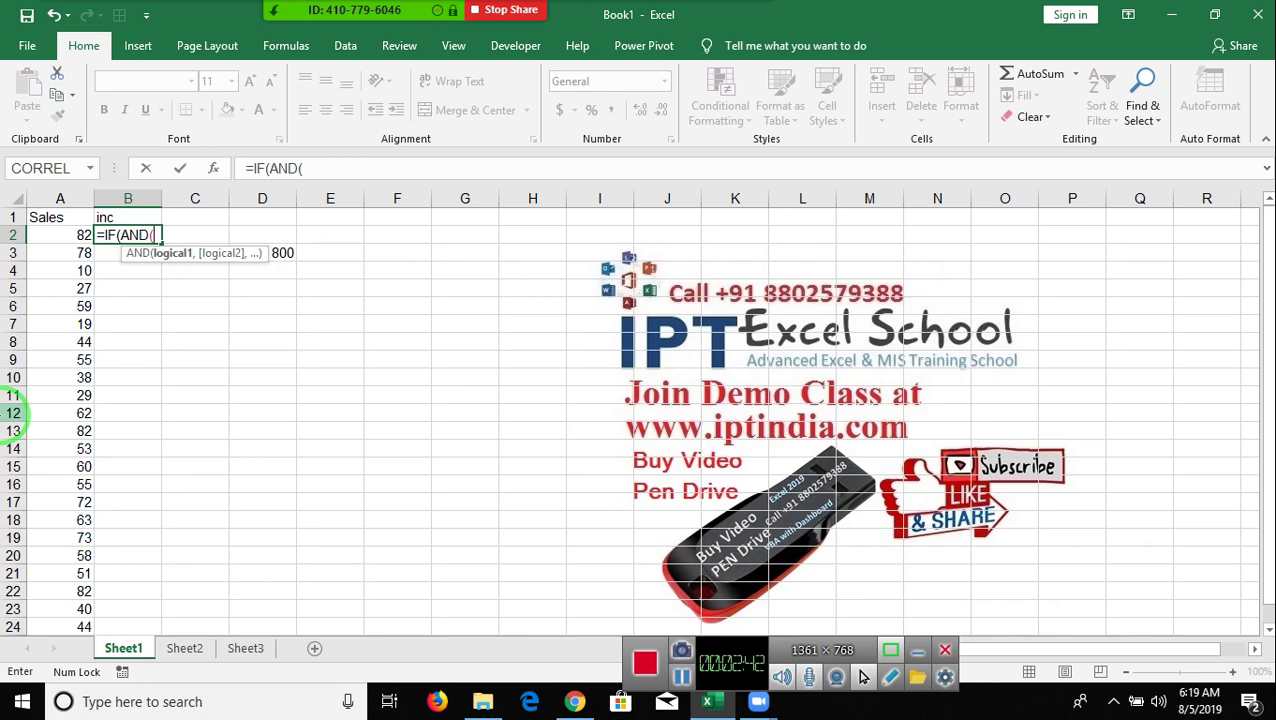
key(Escape)
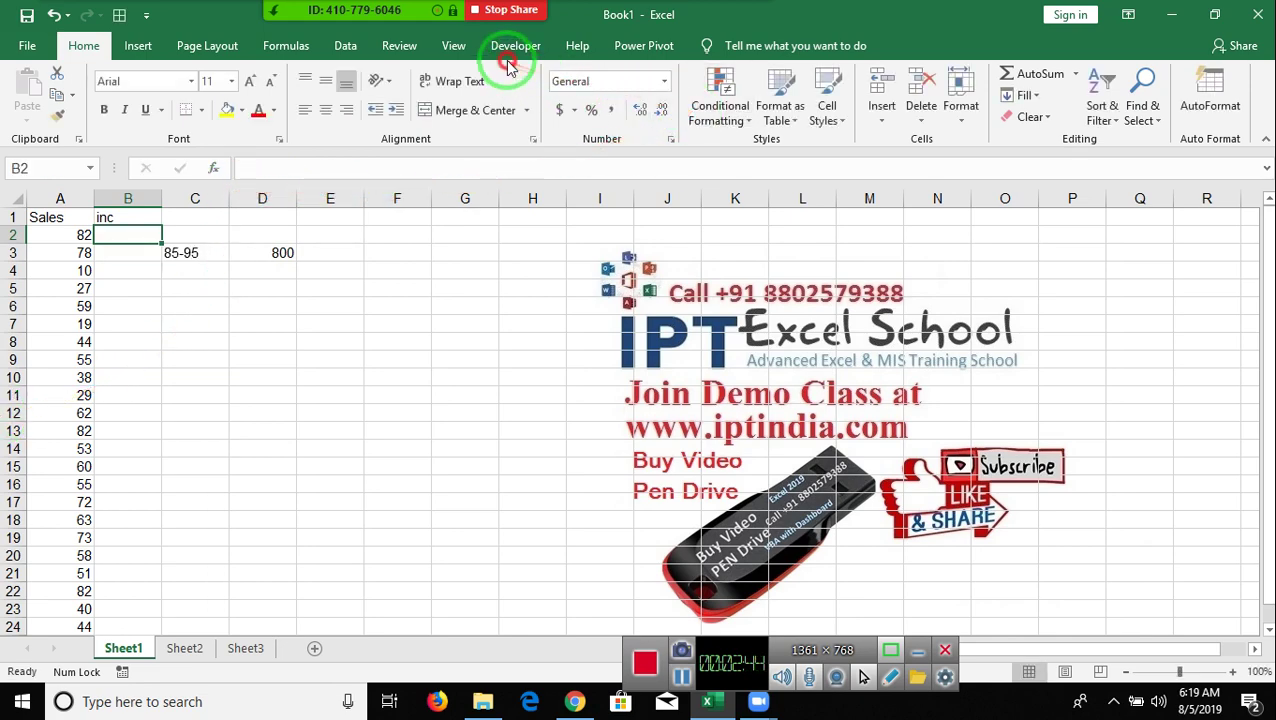
- Open the VBA editor maximized, insert Module1 and declare Sub if_1()
click(508, 60)
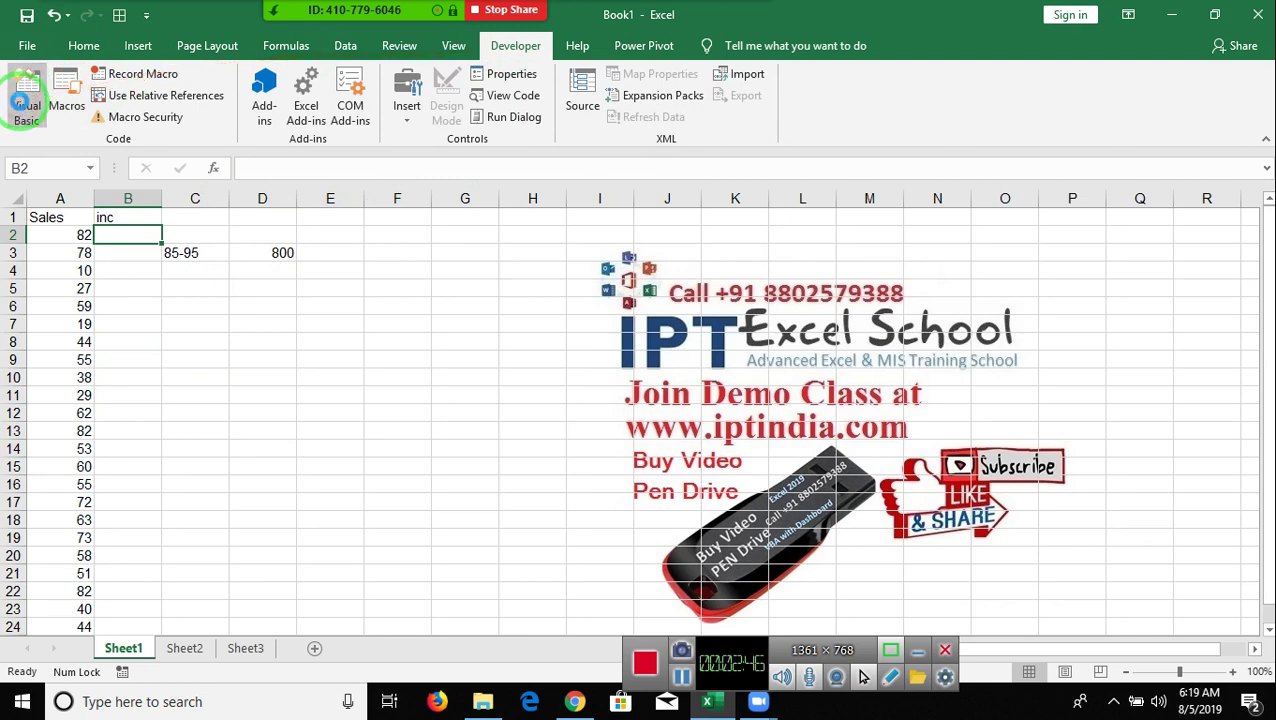
click(18, 103)
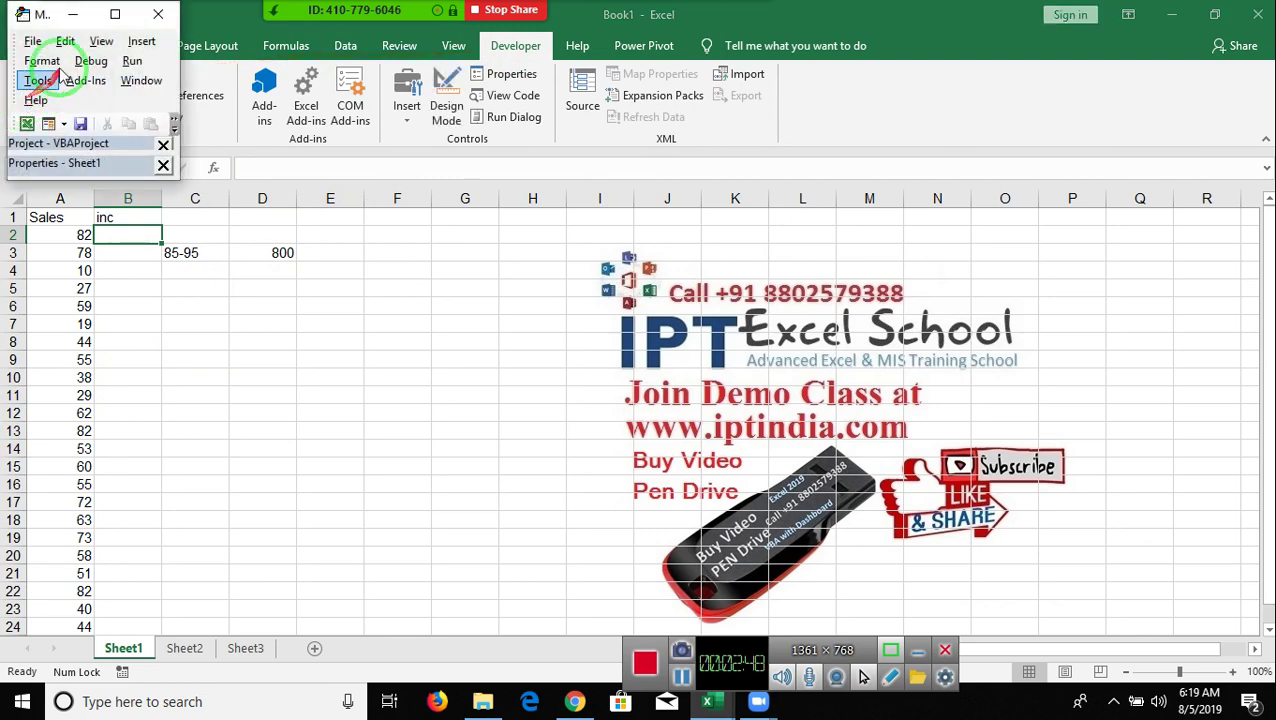
click(113, 18)
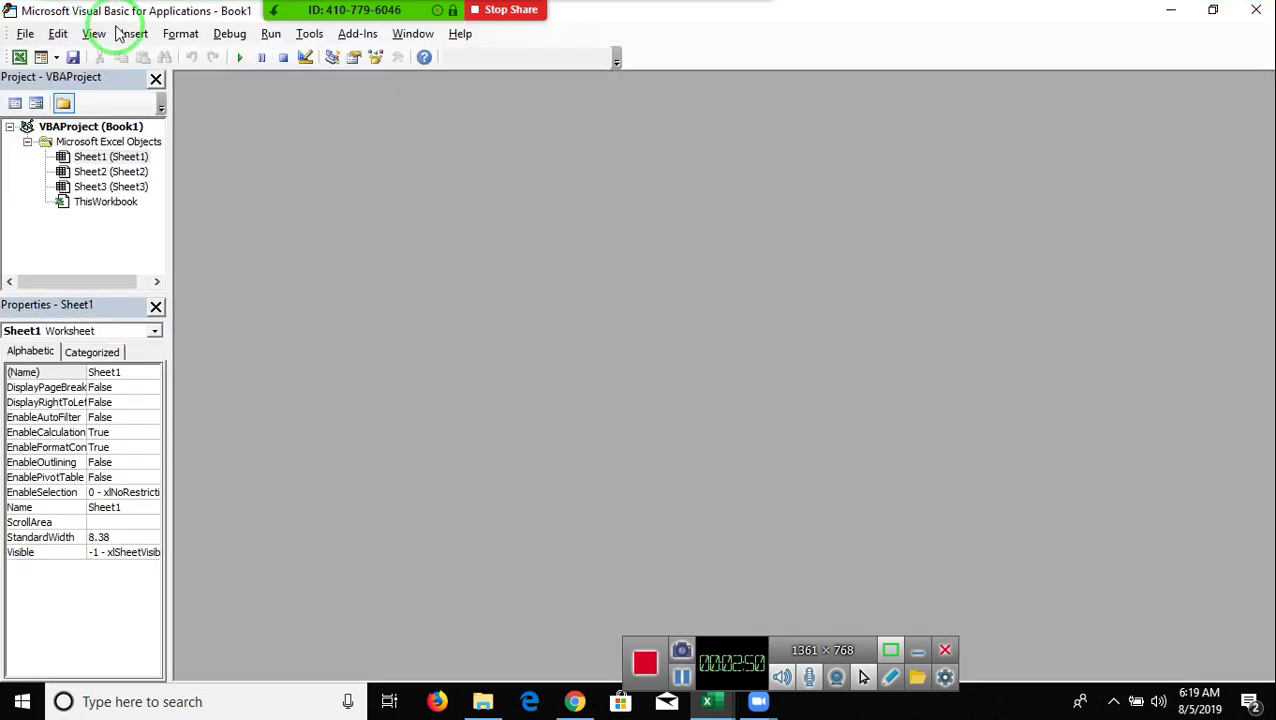
click(140, 34)
click(165, 97)
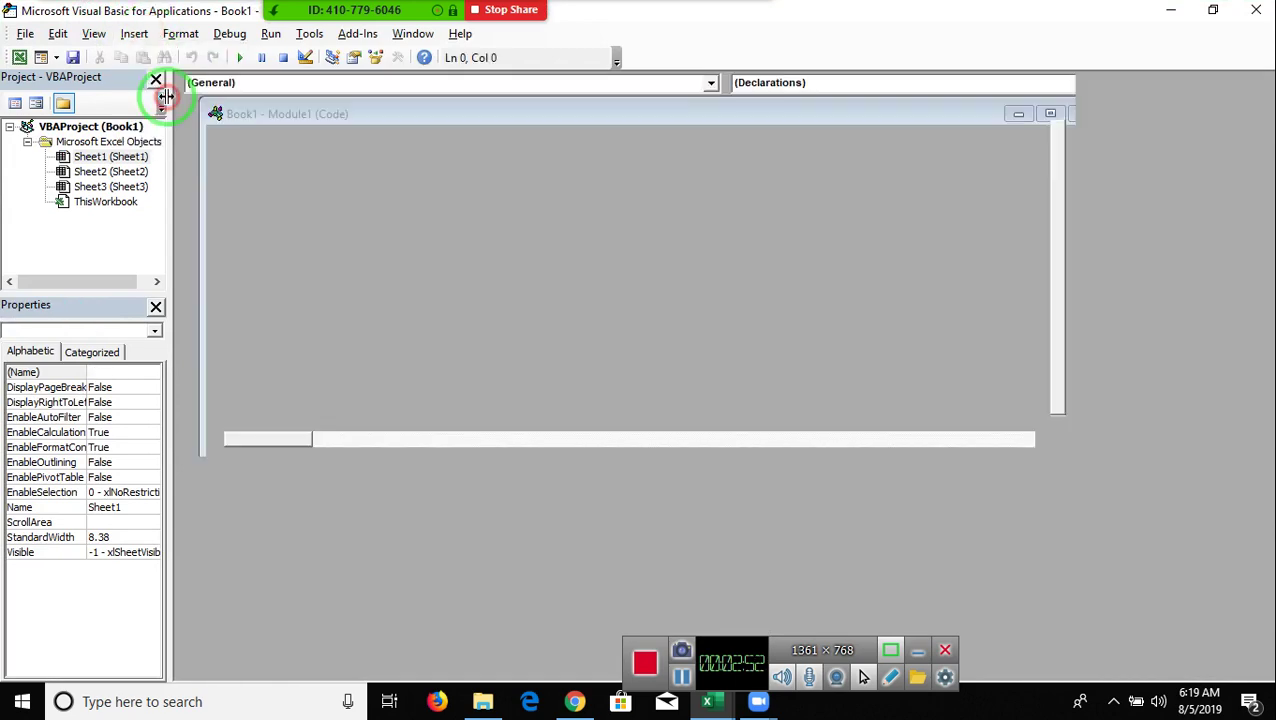
key(alt+F11)
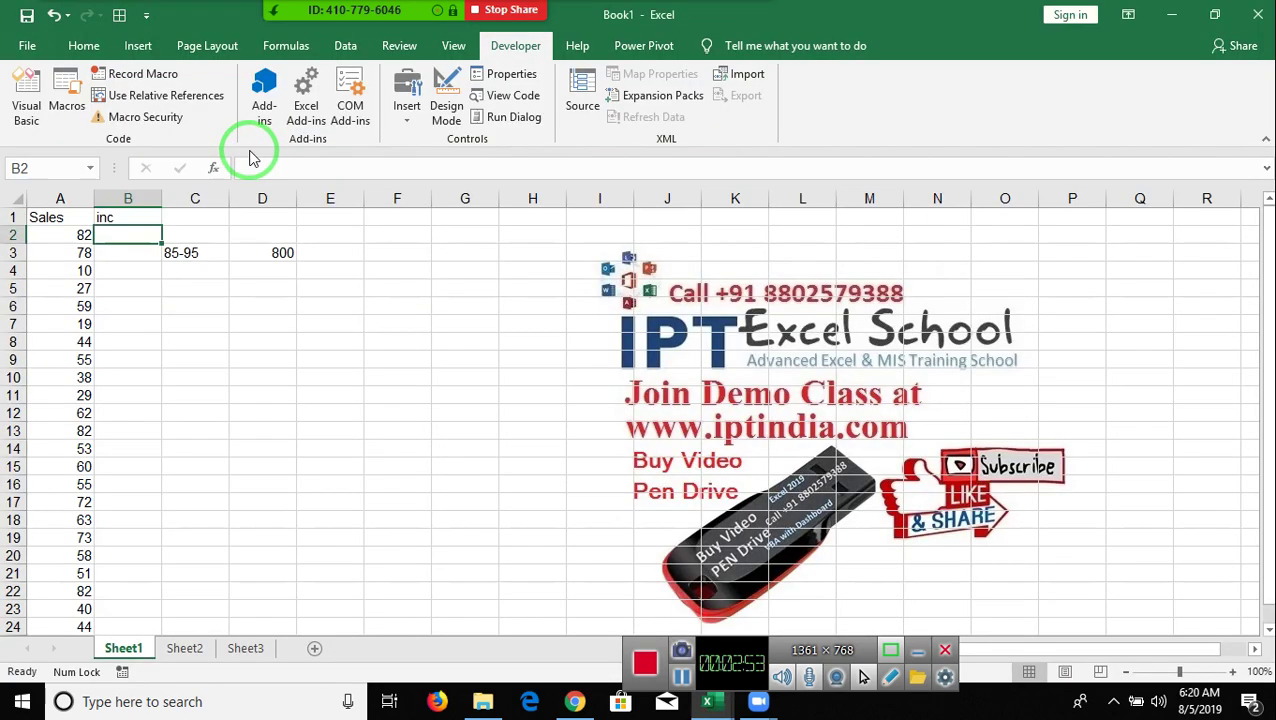
key(alt+F11)
text(sub if_1())
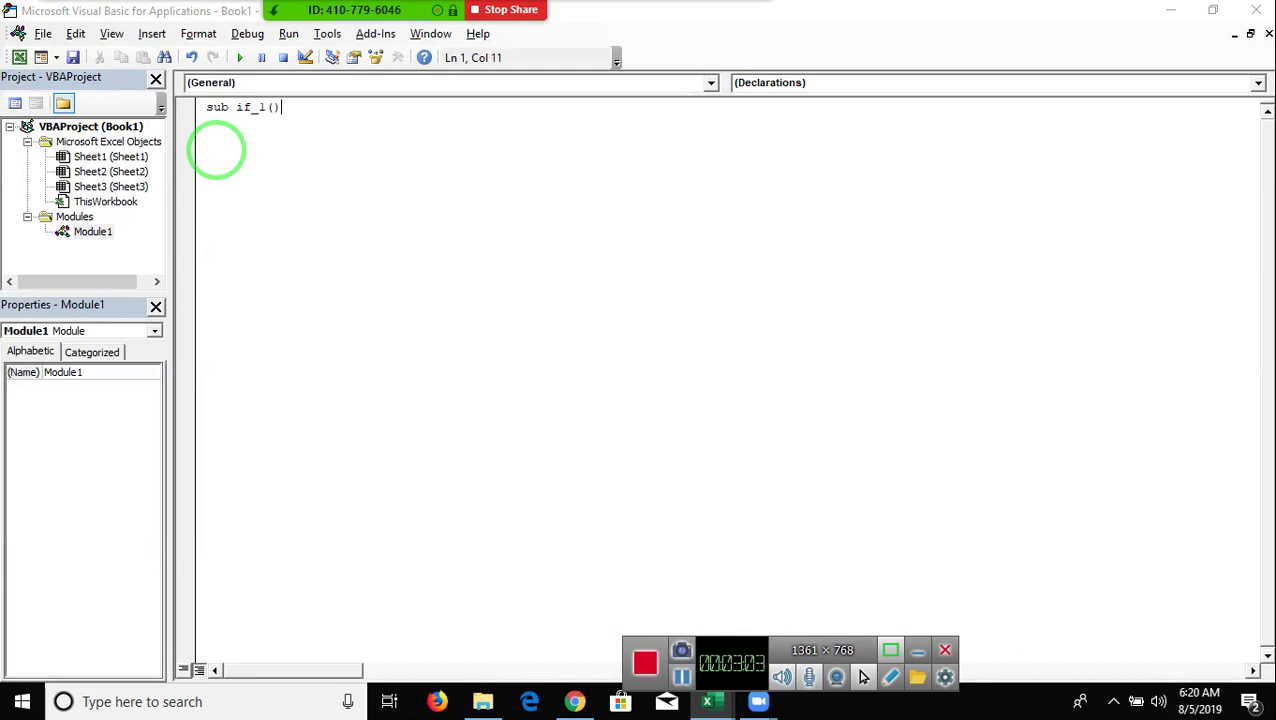
key(Return)
key(Return)
key(Return)
key(Return)
key(Return)
key(Return)
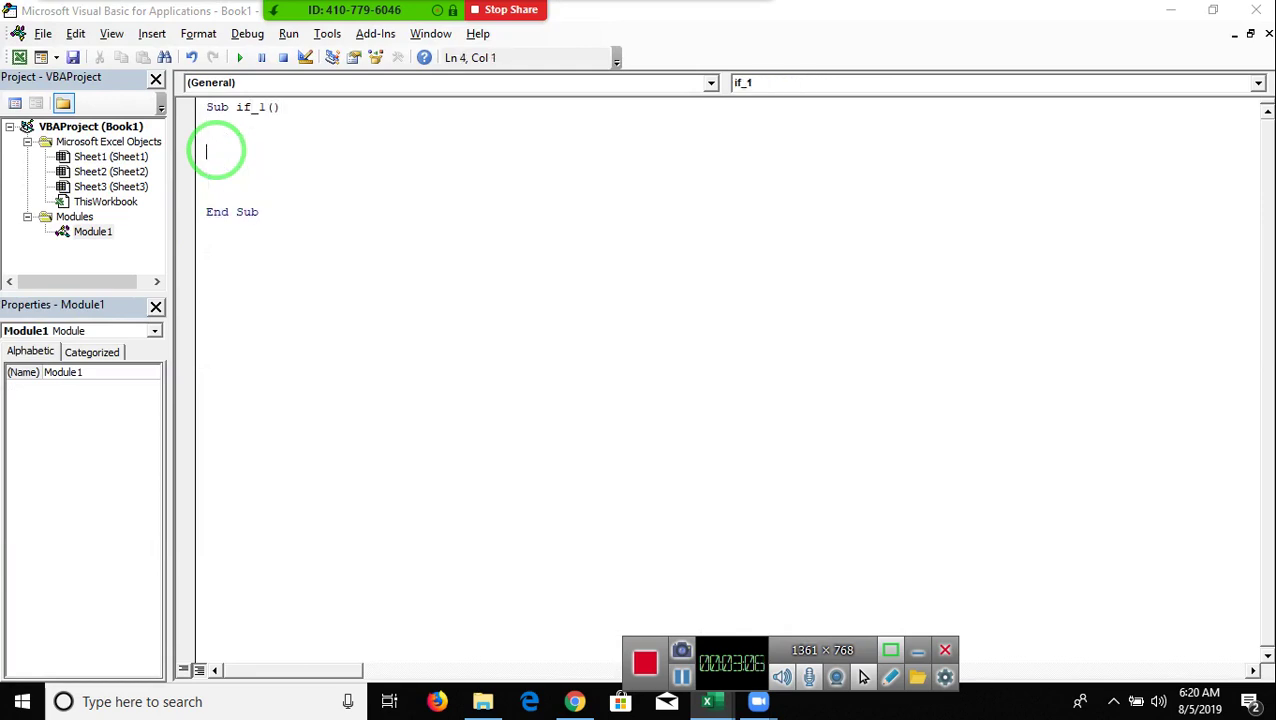
- Check on the worksheet that the Sales data ends at row 24
key(alt+F11)
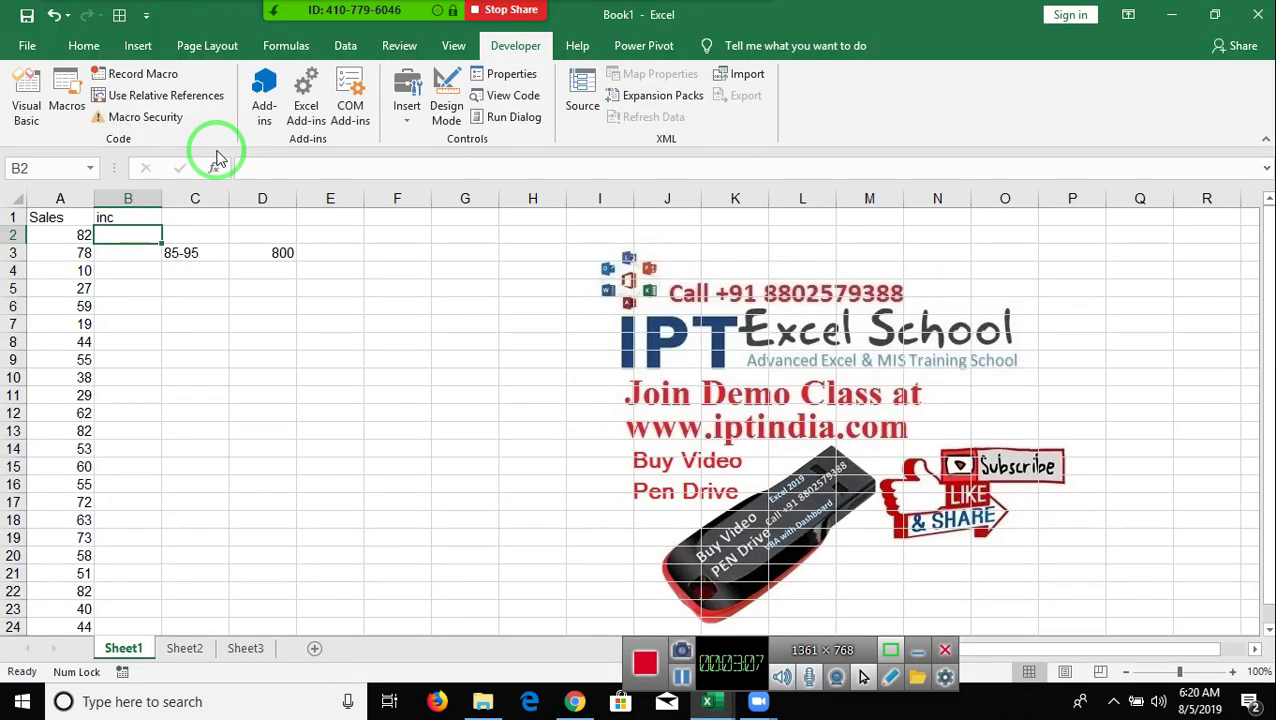
key(Left)
key(ctrl+Down)
key(ctrl+Up)
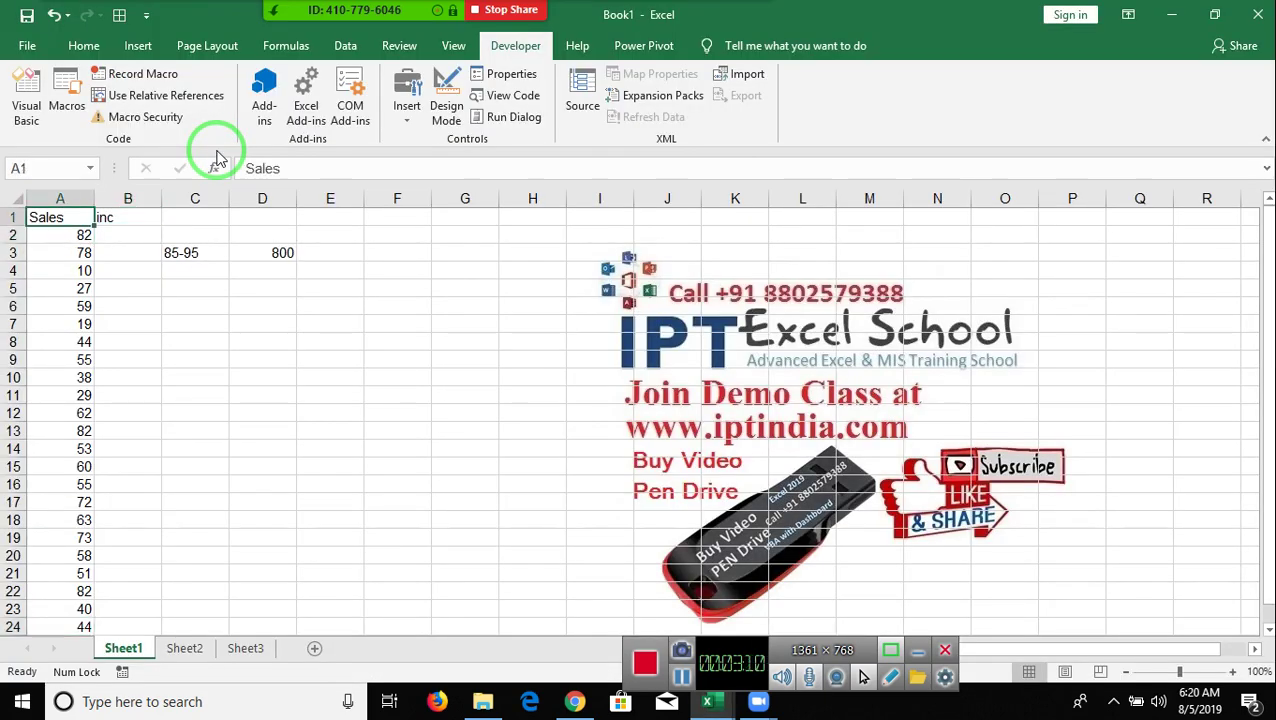
key(alt+Tab)
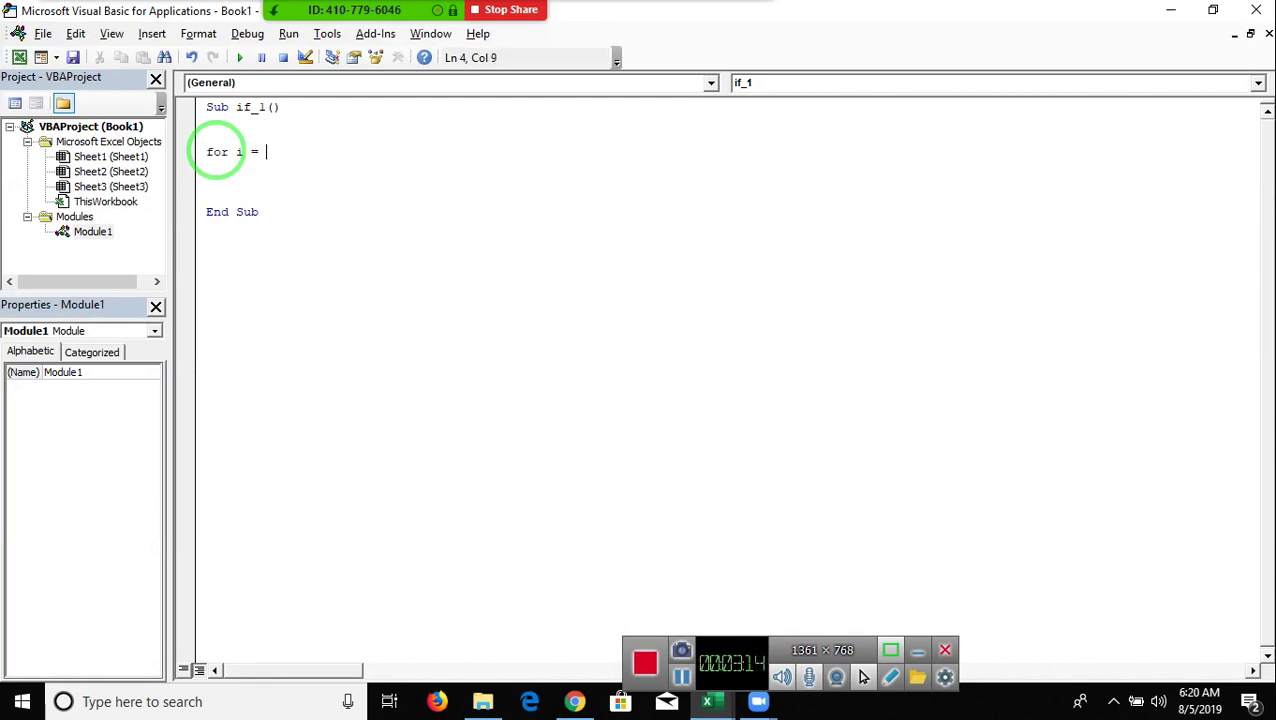
- Write the loop For i = 2 To 24 … Next i in if_1
key(Return)
key(Return)
key(Return)
key(Return)
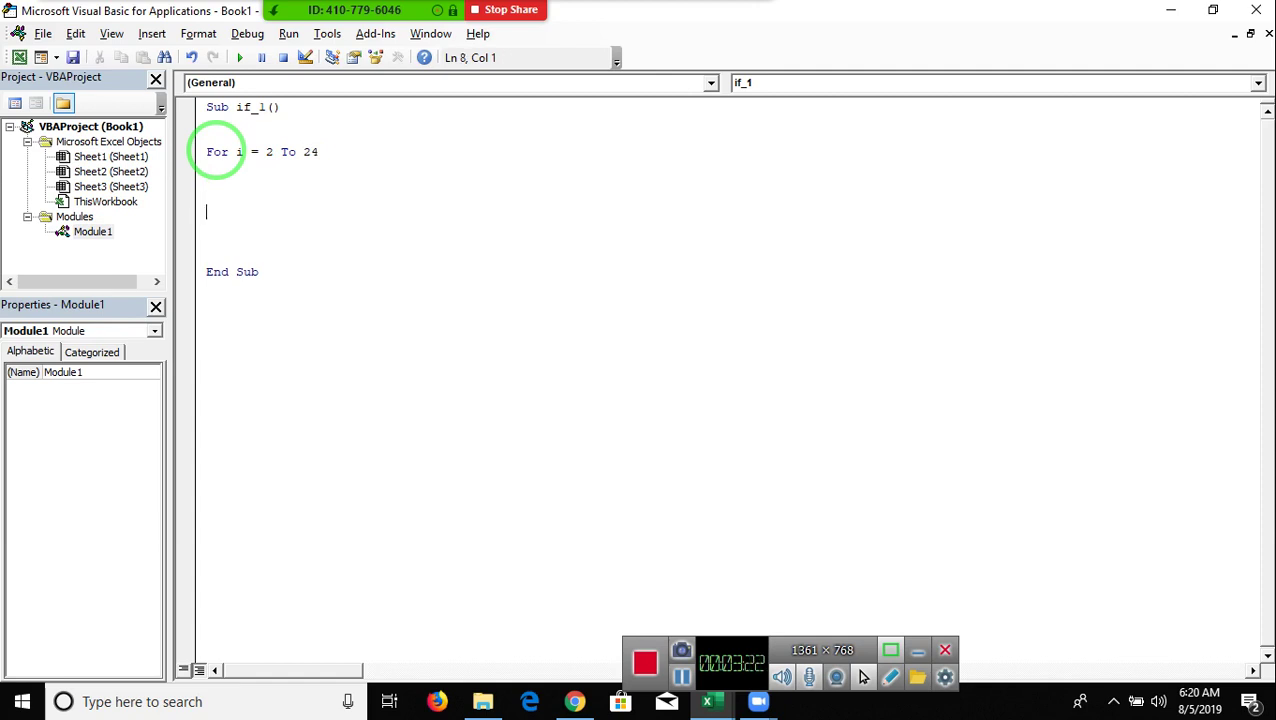
text(next)
text(i)
key(Return)
text(1)
key(Up)
key(Up)
key(Up)
key(Down)
key(Down)
key(Down)
key(BackSpace)
key(Return)
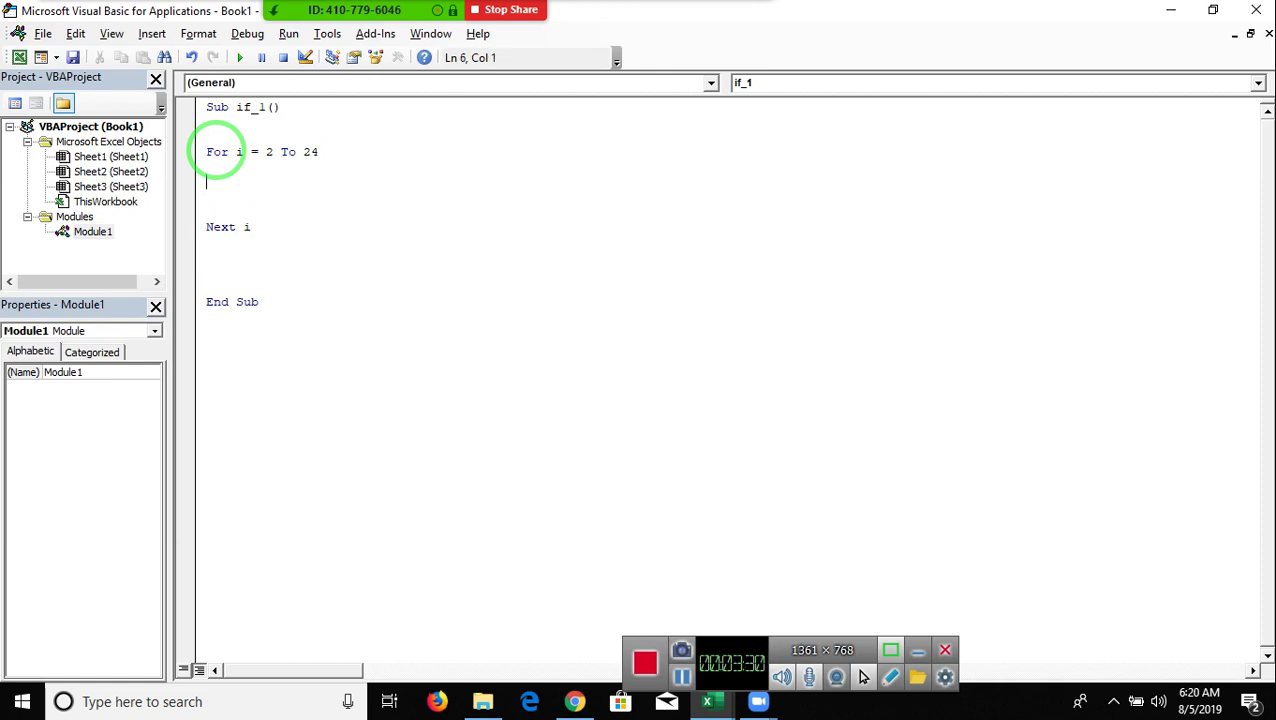
- Begin the If line: Range("A" & i).Value >= 85 And Range("A" & i).Value
text(if range("A")
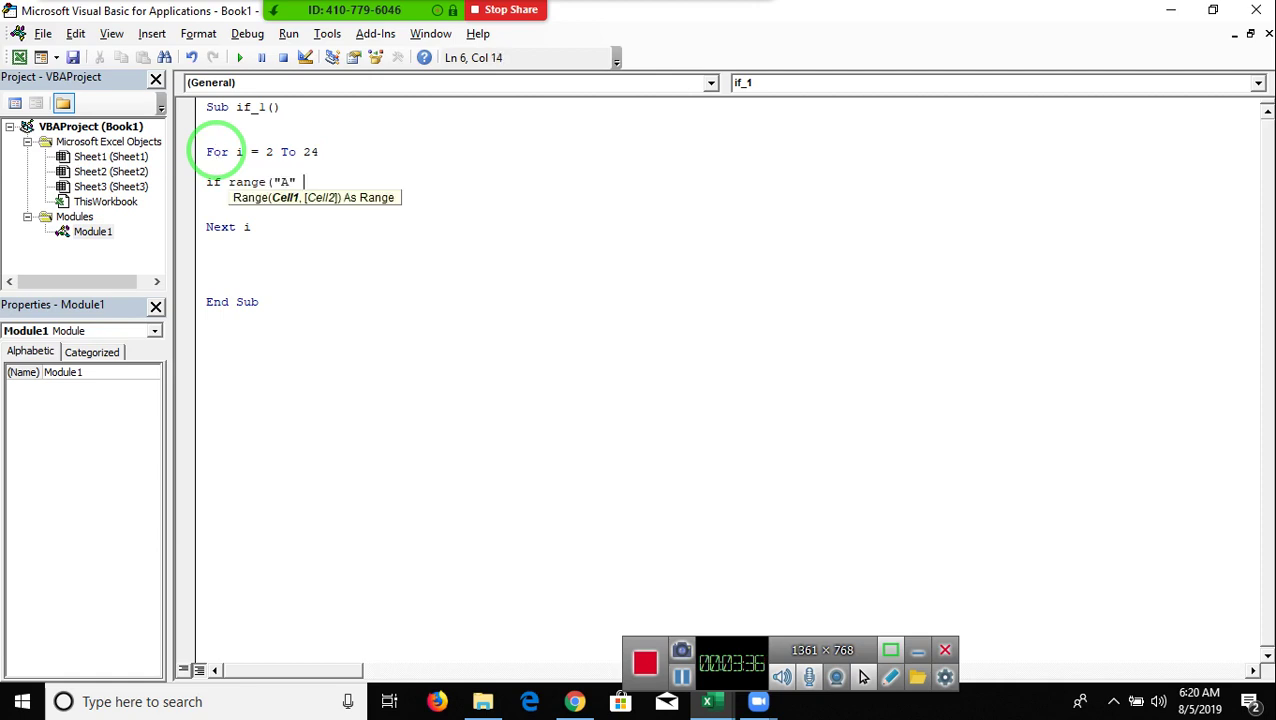
text(& i)
text().v)
key(Down)
key(Tab)
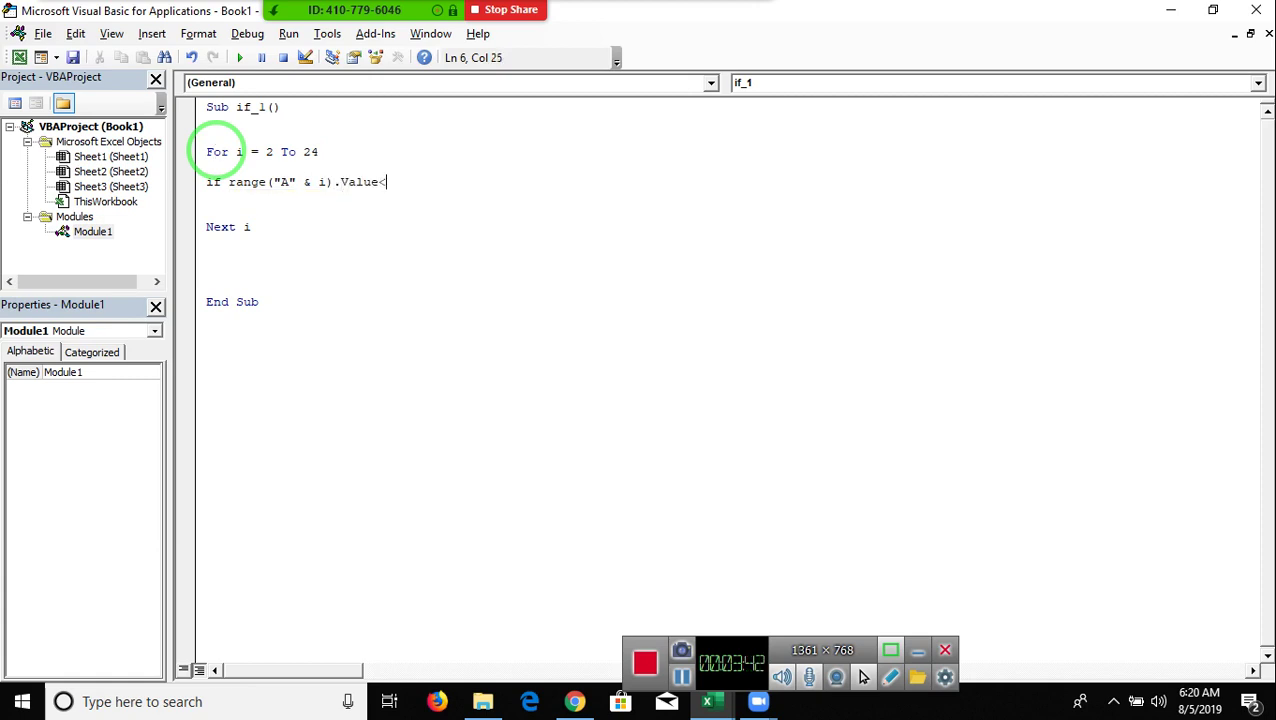
text(>=85 and )
text(range)
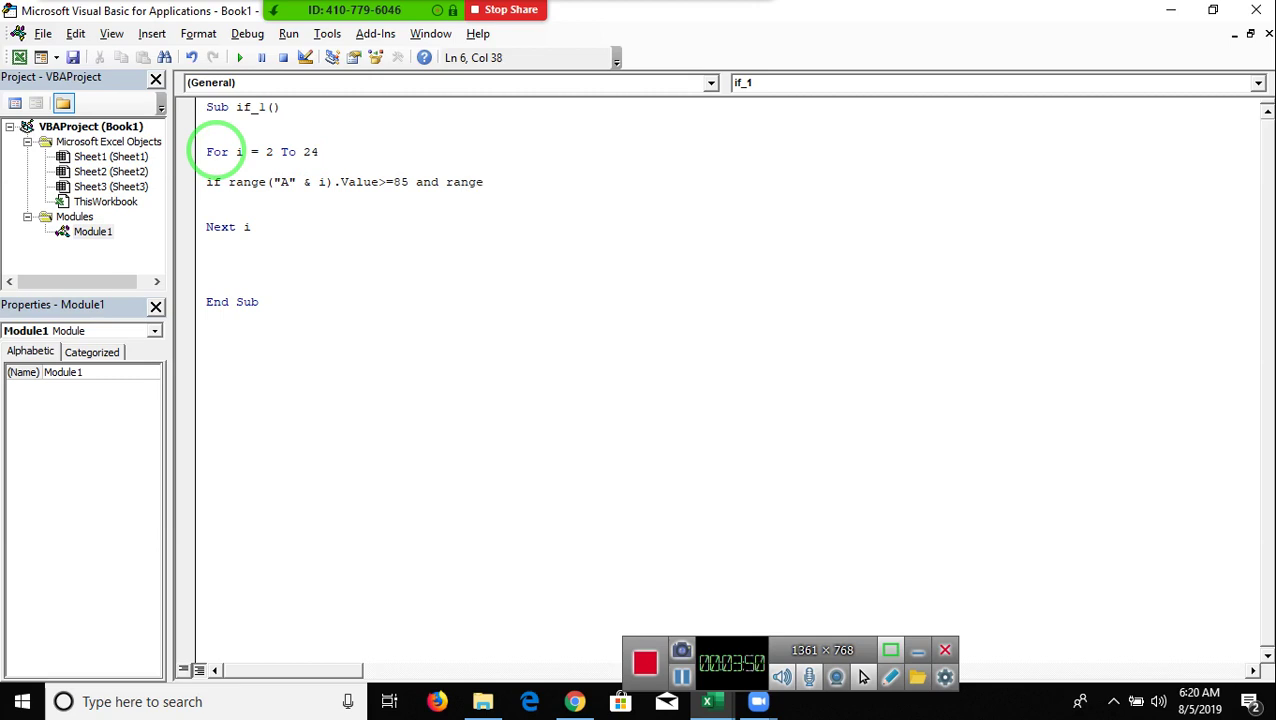
text(("A)
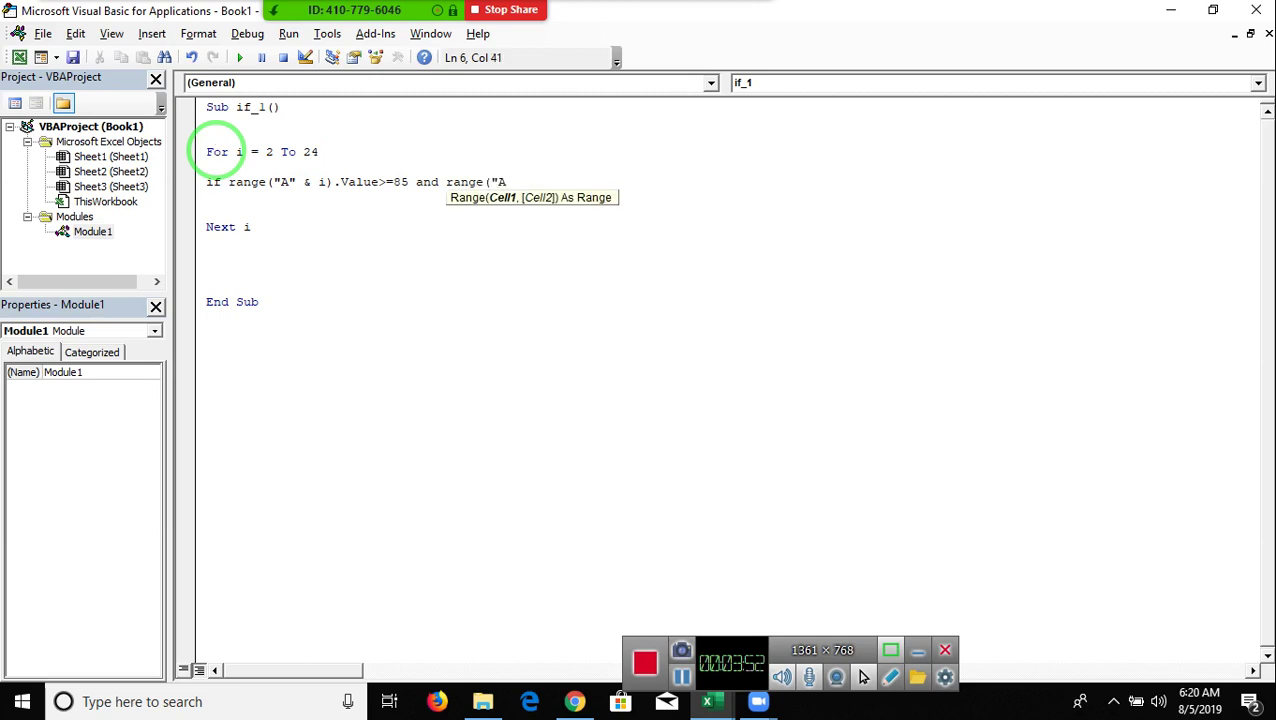
text(" & )
text(i)
text().v)
key(Down)
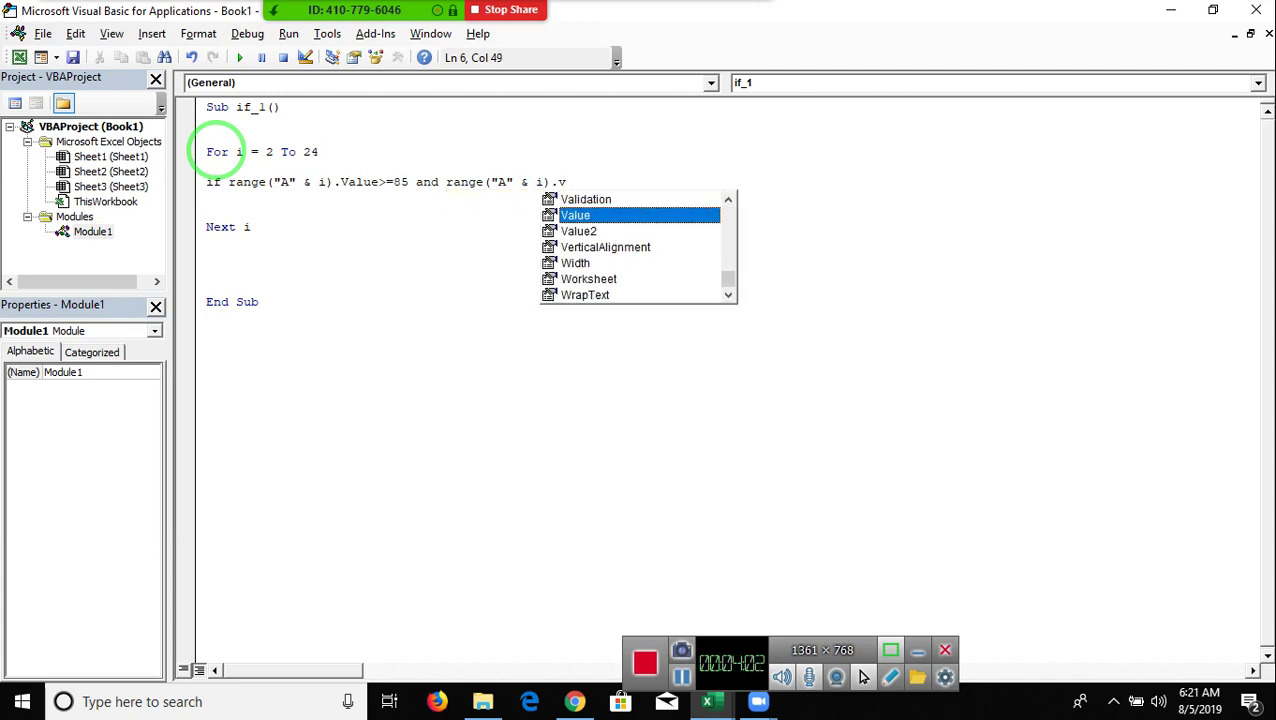
- Finish the If condition with <= 95 Then
key(Tab)
text(<=)
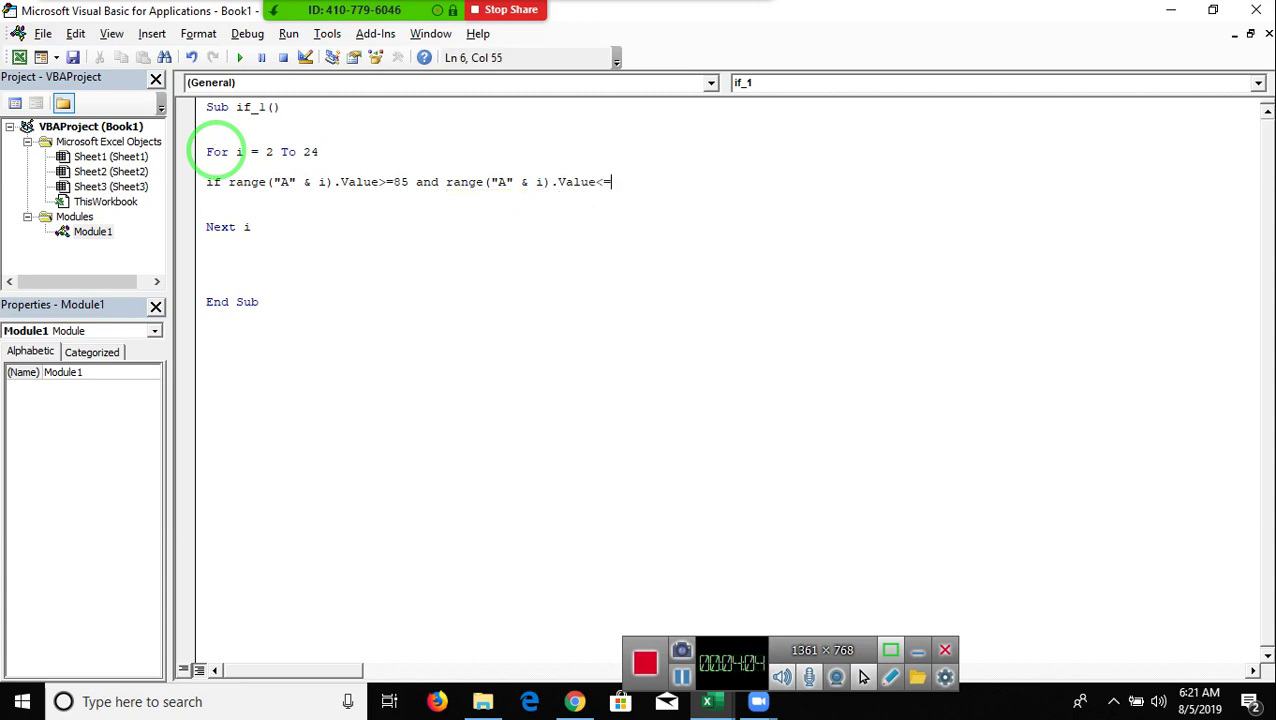
text(9*)
key(BackSpace)
text(5 )
text(then)
key(Return)
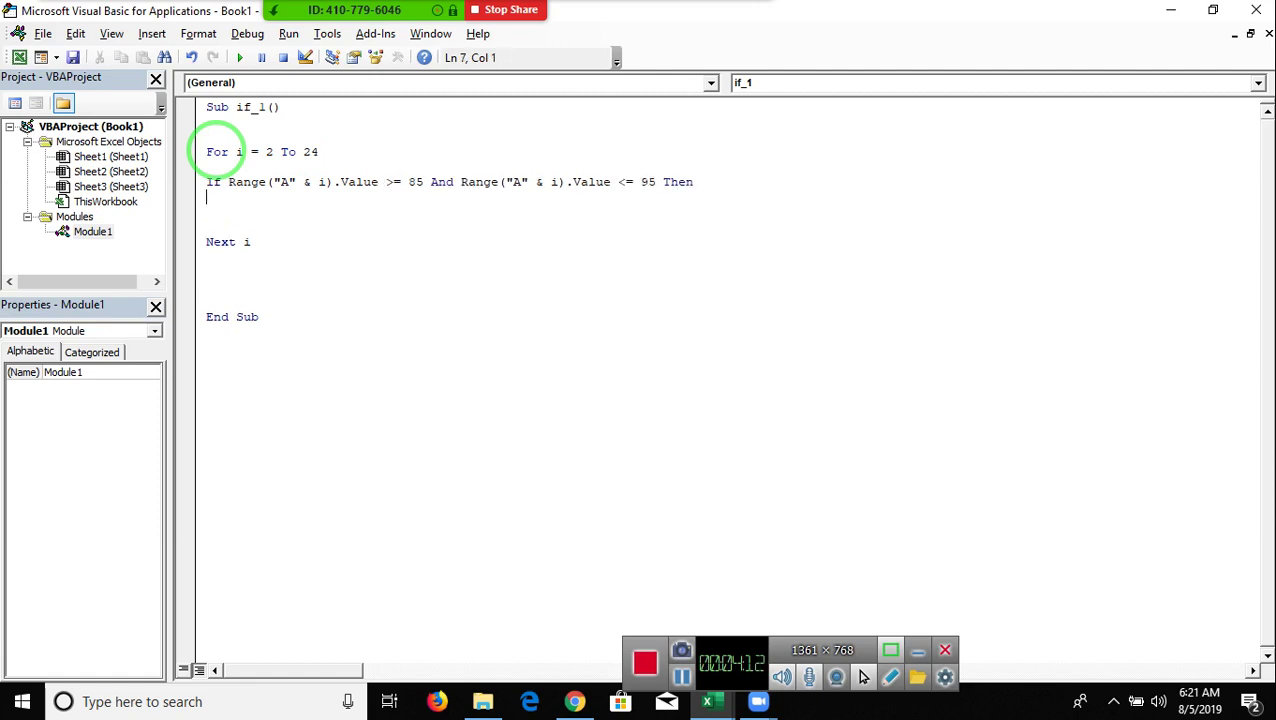
- Add Range("b" & i).Value = 800 followed by End If
text(range)
text(("A)
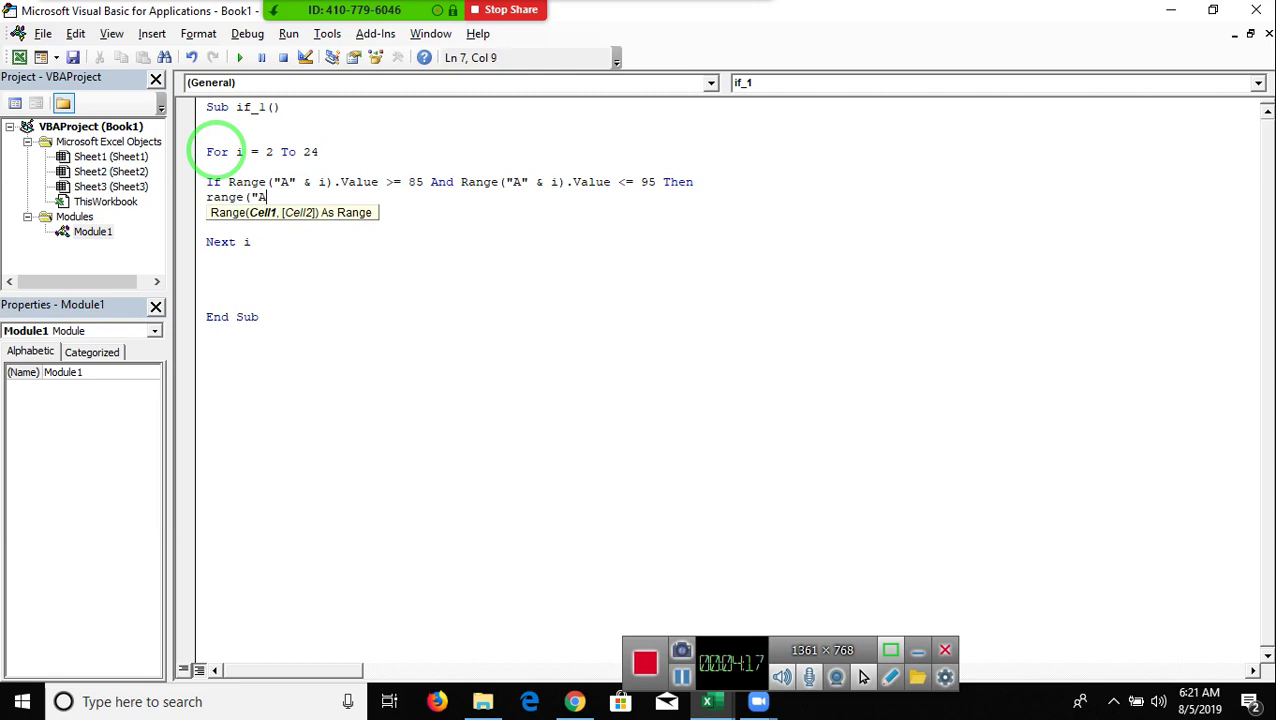
key(BackSpace)
text(b" & i)
text().V)
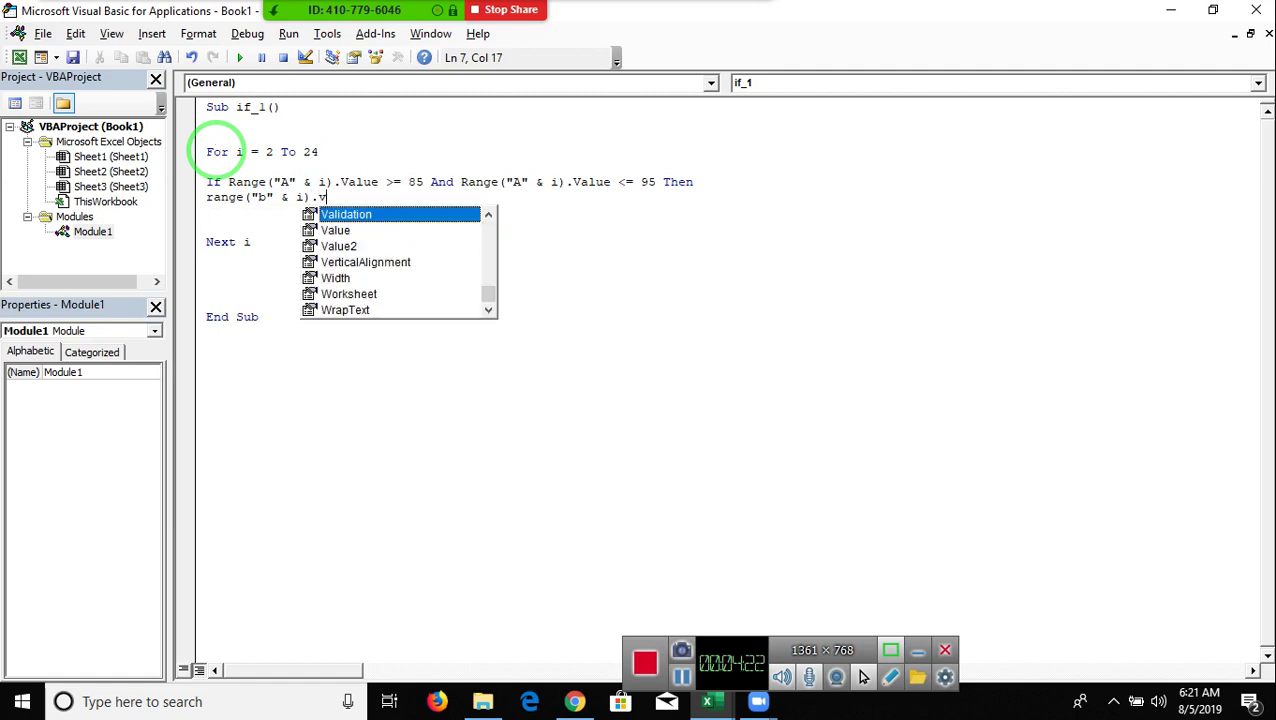
text(alue = 8)
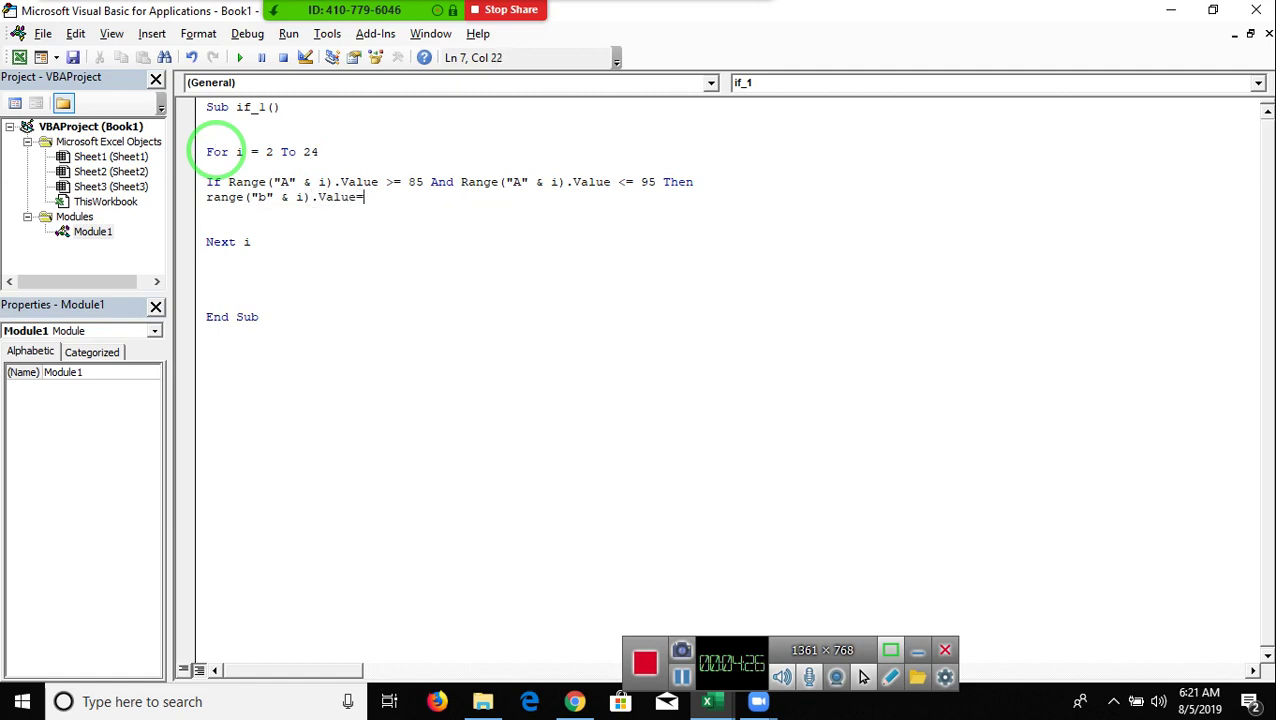
text(00)
key(Return)
text(nf)
key(BackSpace)
key(BackSpace)
key(BackSpace)
text(end if)
key(Return)
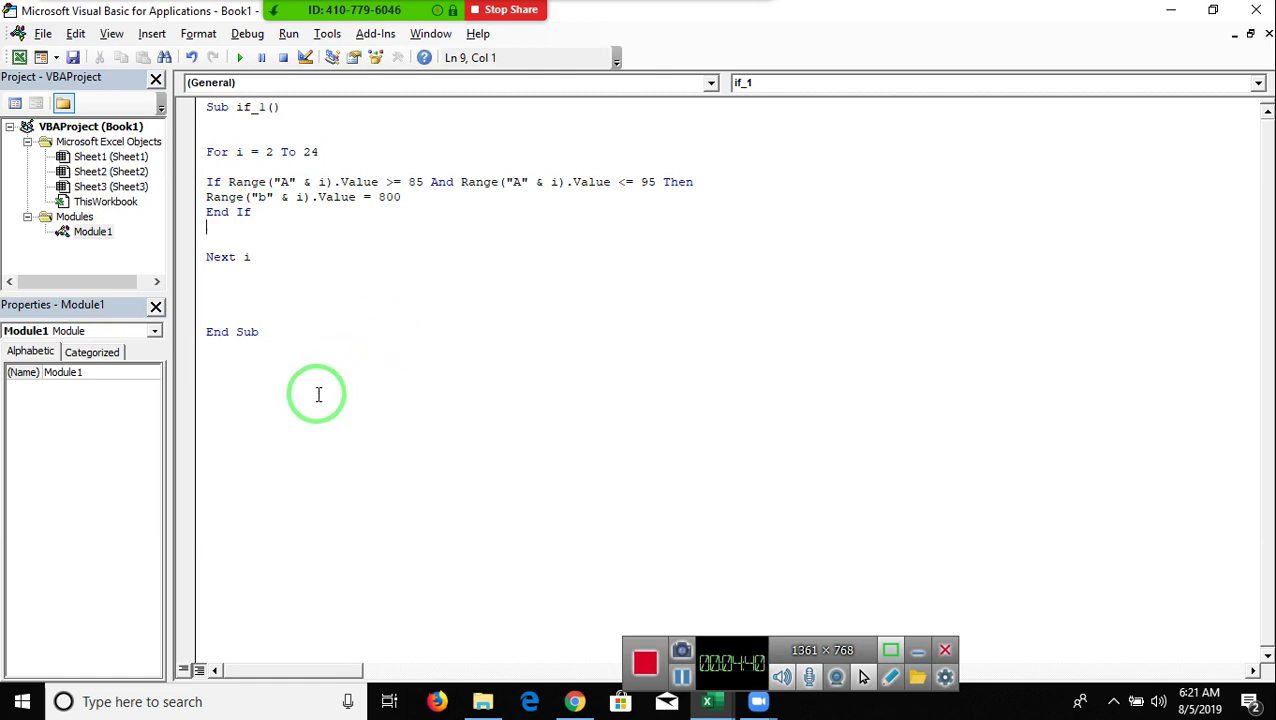
click(341, 309)
- Run if_1 from the VBA editor and return to the workbook
click(310, 272)
click(237, 59)
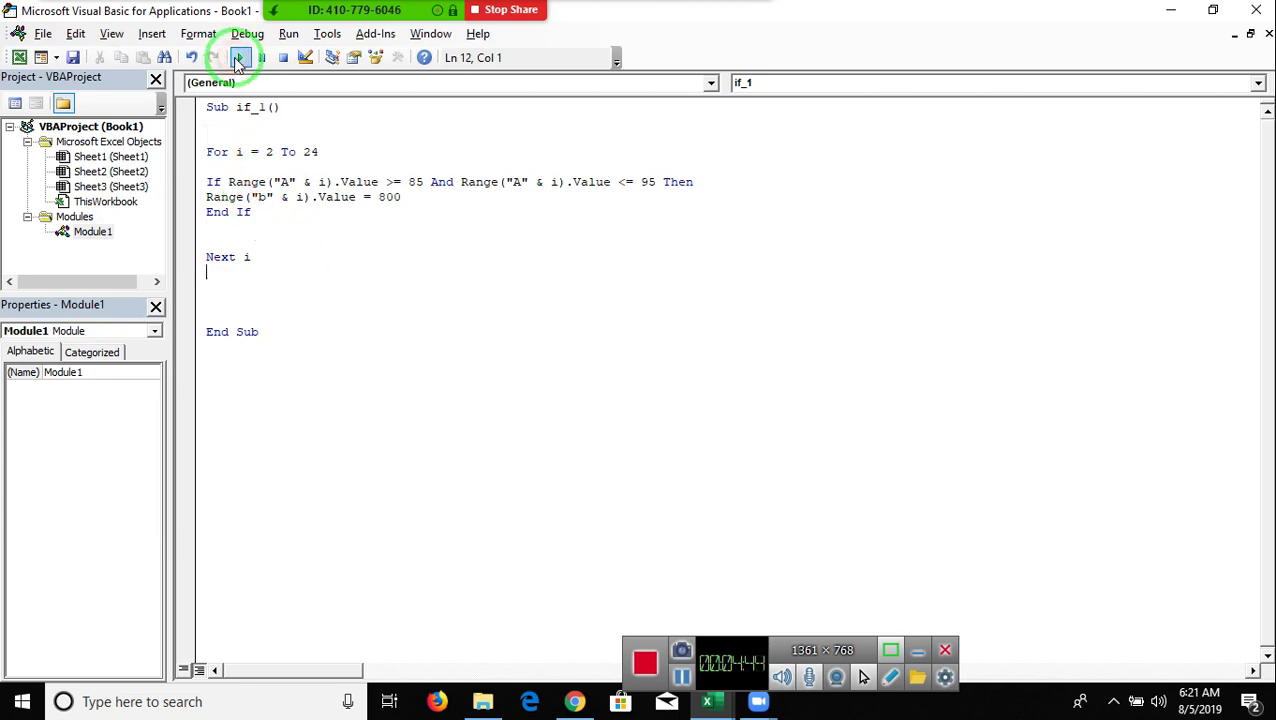
key(alt+F11)
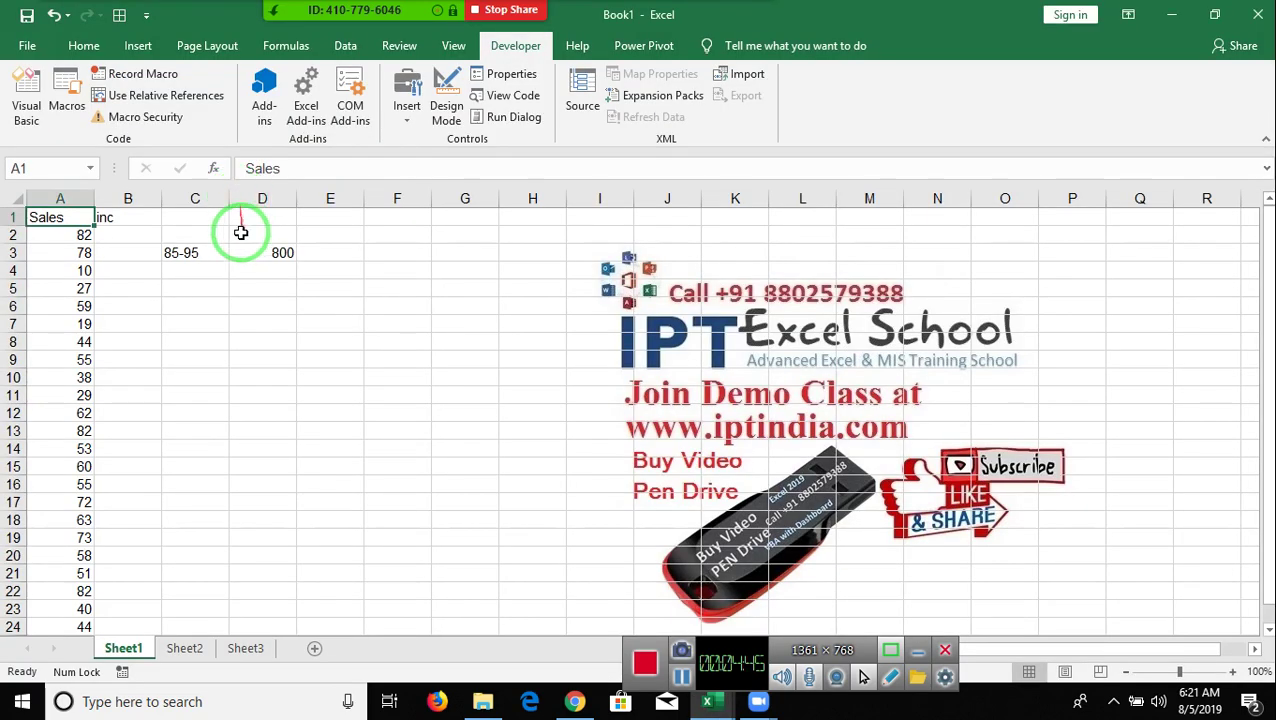
- Change the sales values to 87 in A15, 88 in A10 and 92 in A7
scroll(141, 270, down, 4)
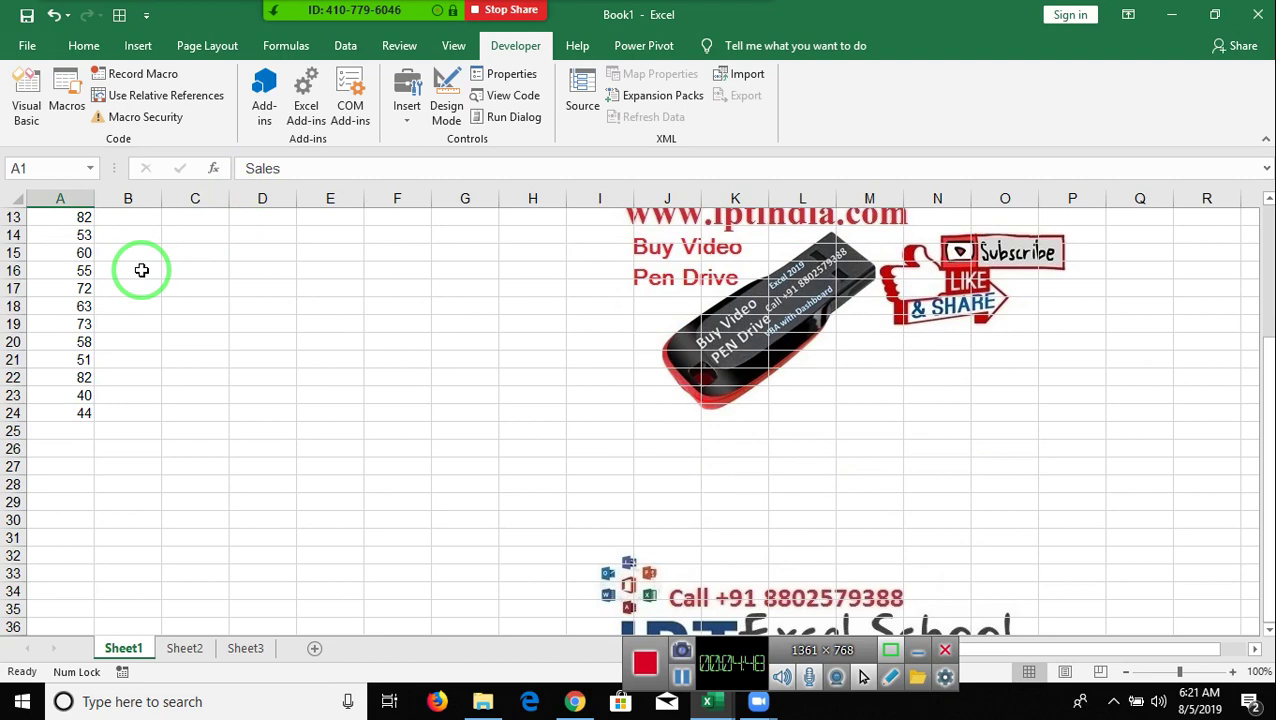
scroll(141, 270, up, 4)
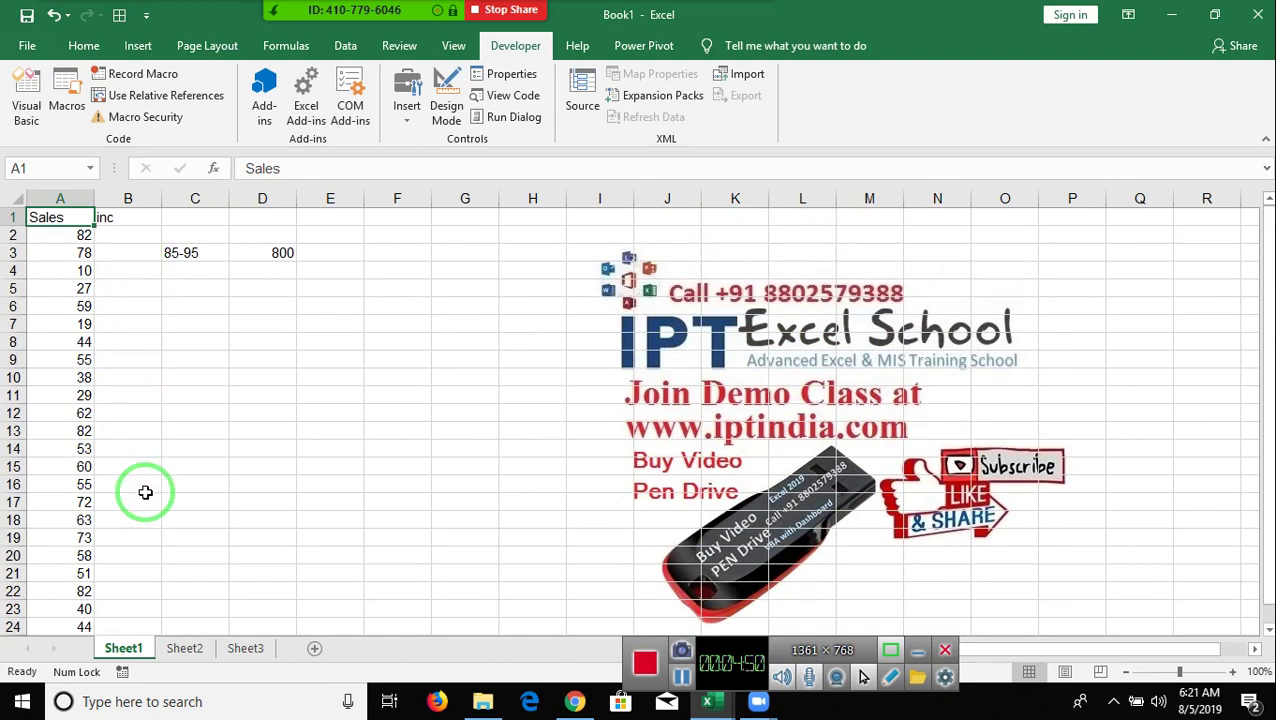
scroll(145, 509, down, 1)
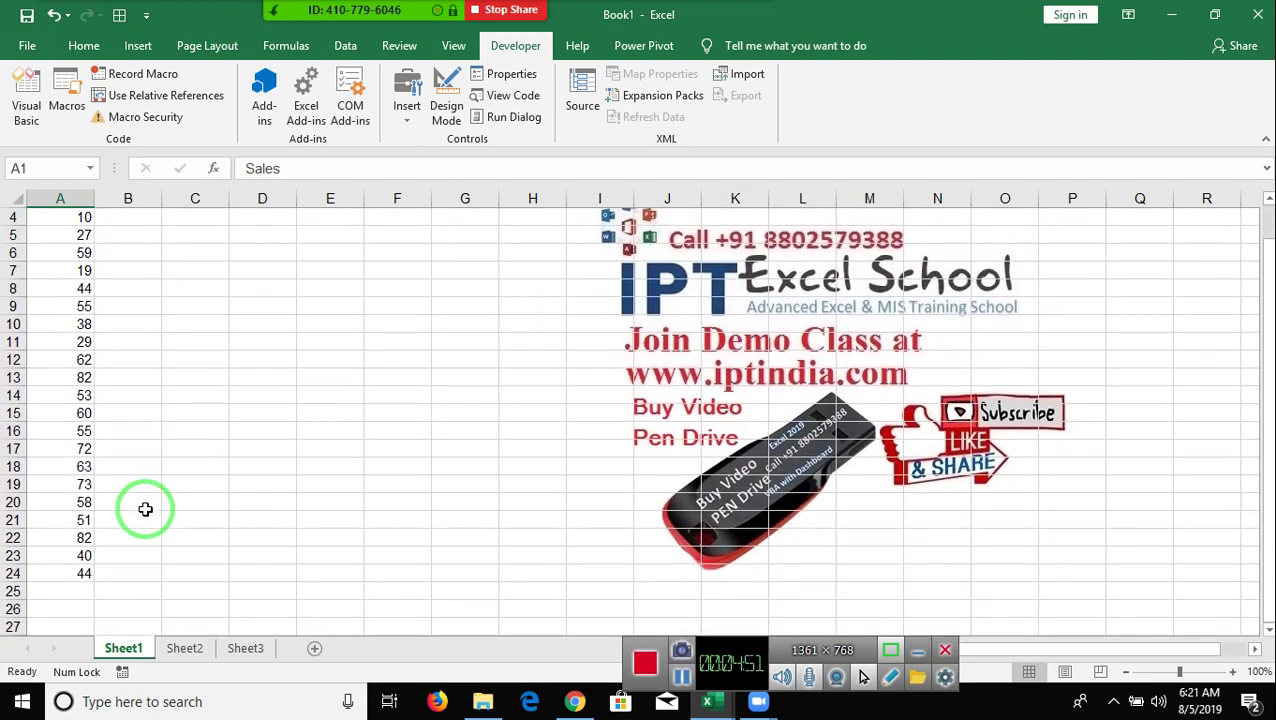
click(58, 412)
text(87)
key(Up)
key(Up)
key(Up)
key(Up)
key(Up)
text(88)
key(Up)
key(Up)
key(Up)
text(92)
key(Up)
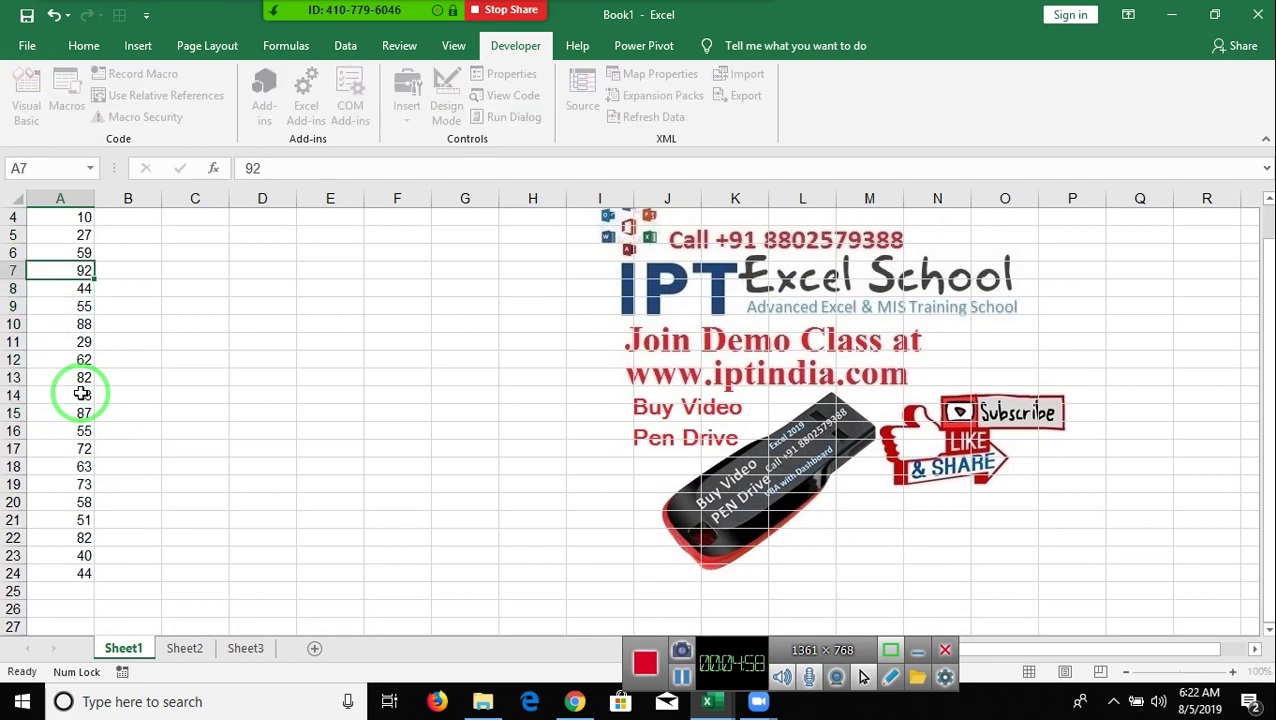
key(Up)
- Run if_1 from the Macros list and check the 800 results in column B
drag(82, 393, 264, 190)
scroll(264, 190, up, 1)
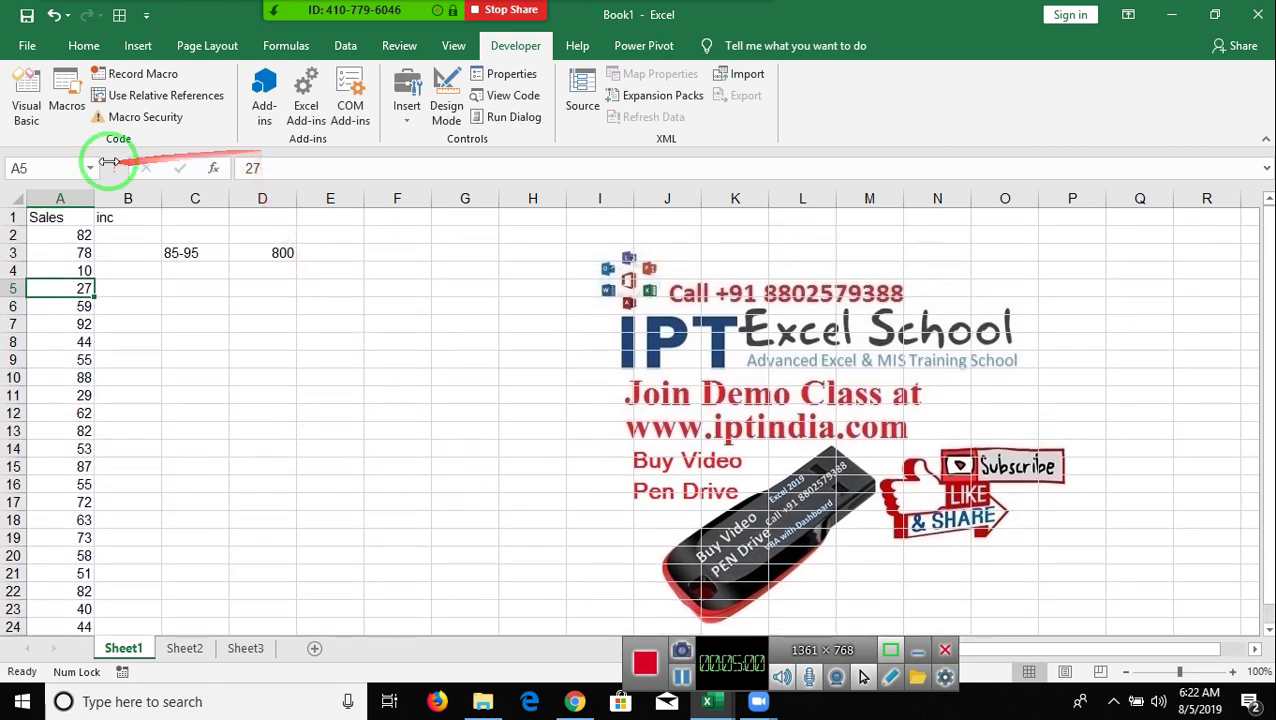
key(alt+F8)
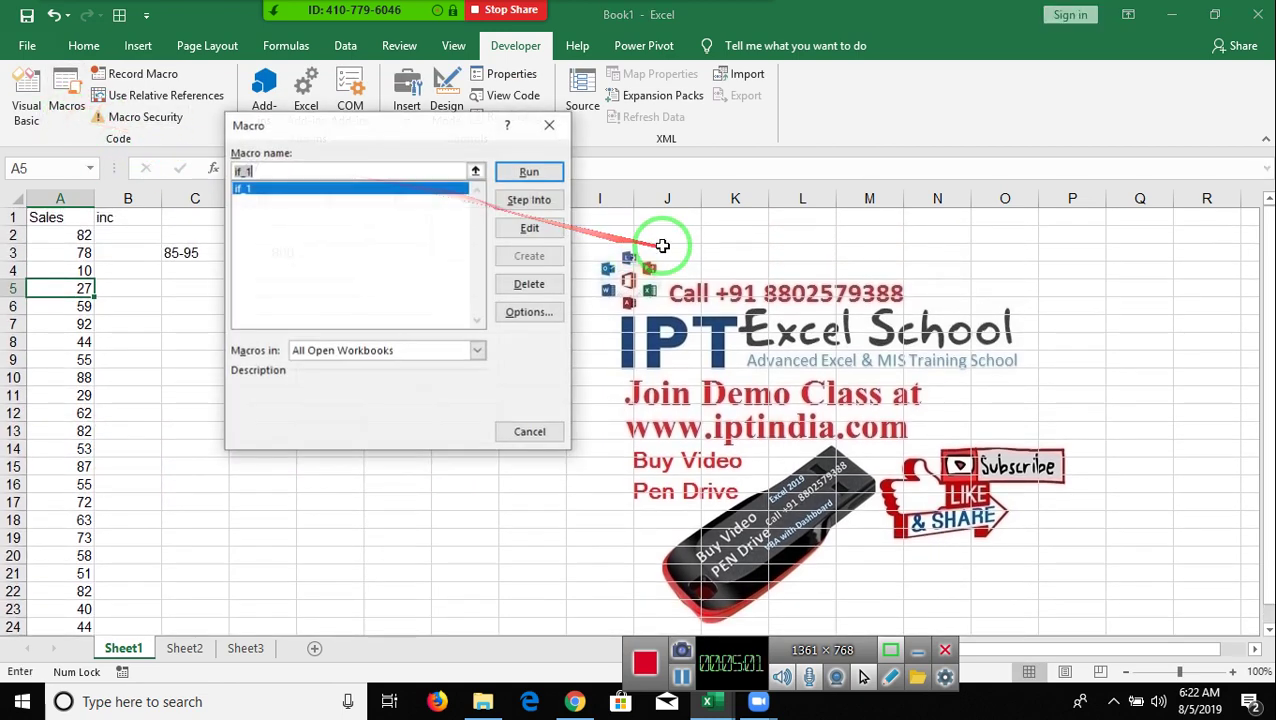
click(537, 172)
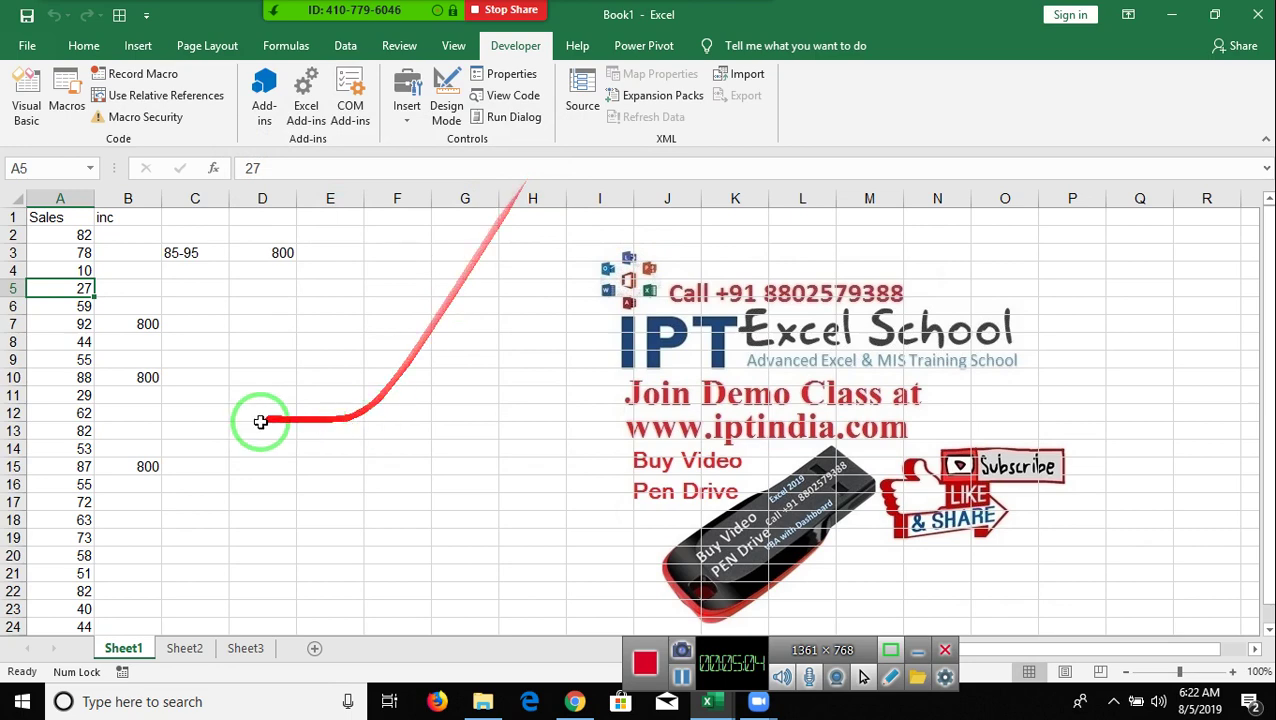
drag(128, 306, 146, 534)
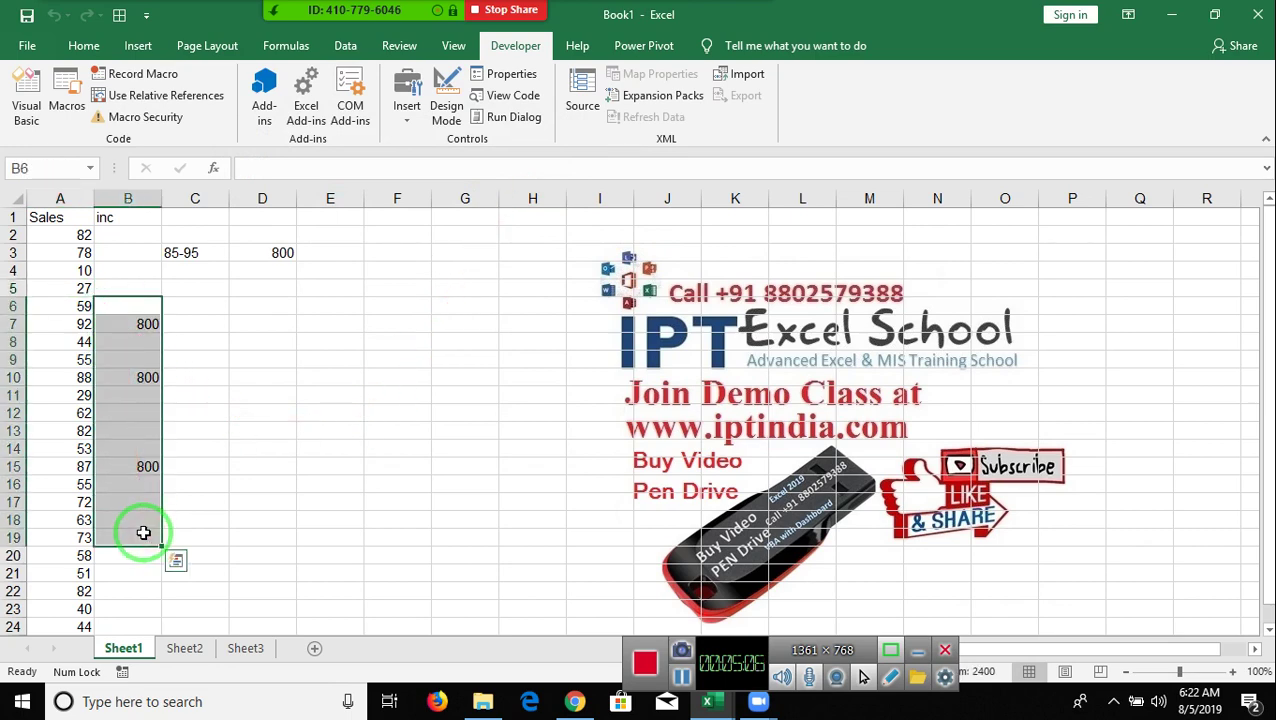
scroll(144, 531, down, 2)
scroll(148, 522, up, 2)
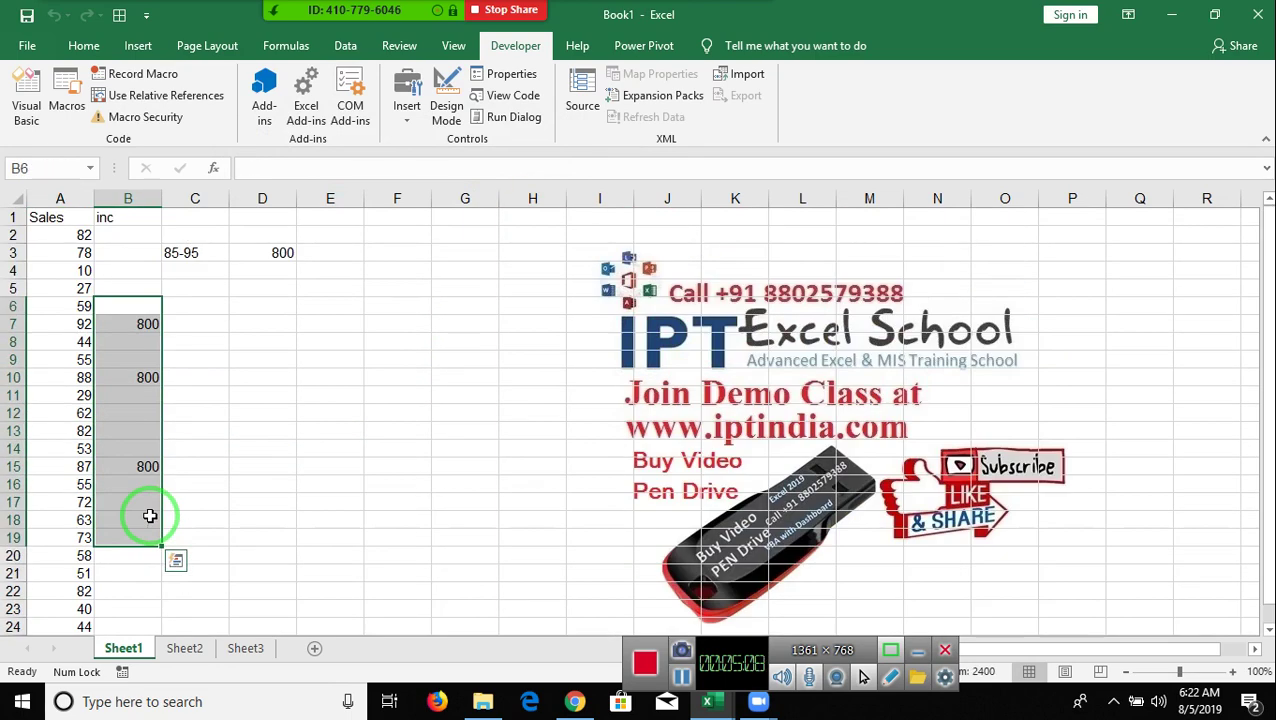
key(alt+Tab)
- Delete a stray 'sub' below End Sub and insert a blank line above End If
key(Return)
text(sub)
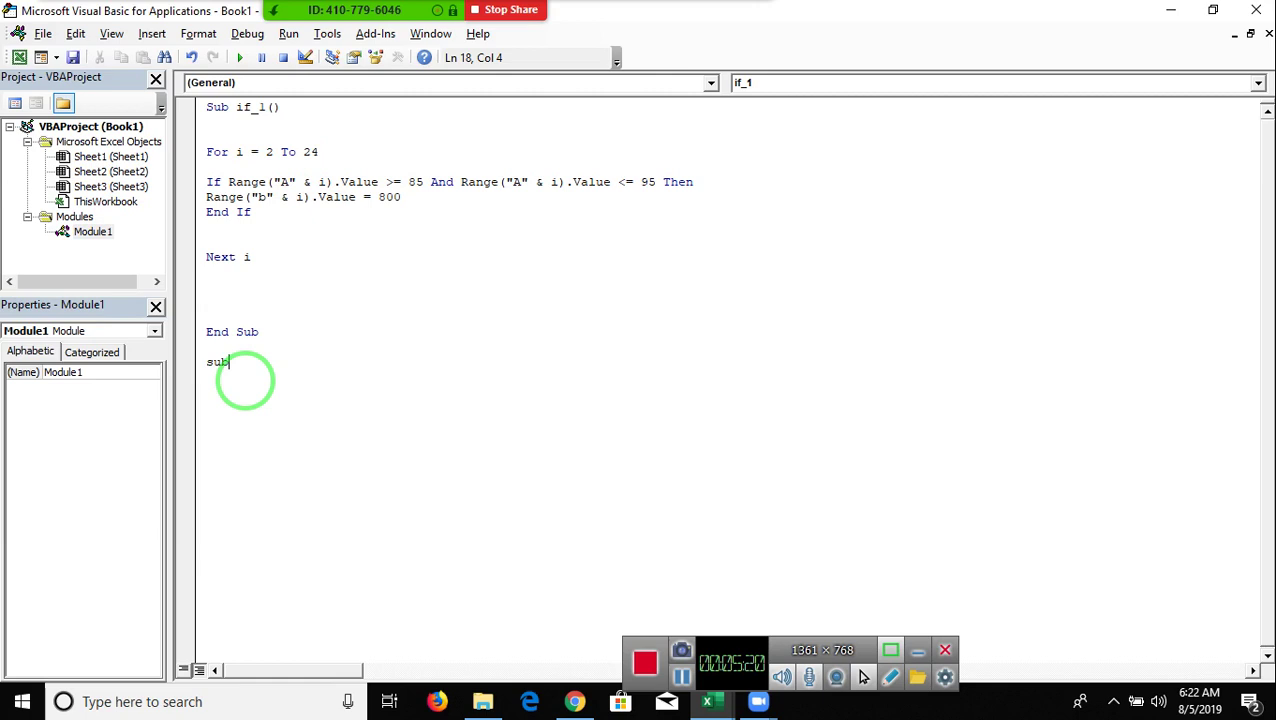
key(BackSpace)
key(BackSpace)
key(BackSpace)
double_click(378, 213)
click(209, 207)
key(Return)
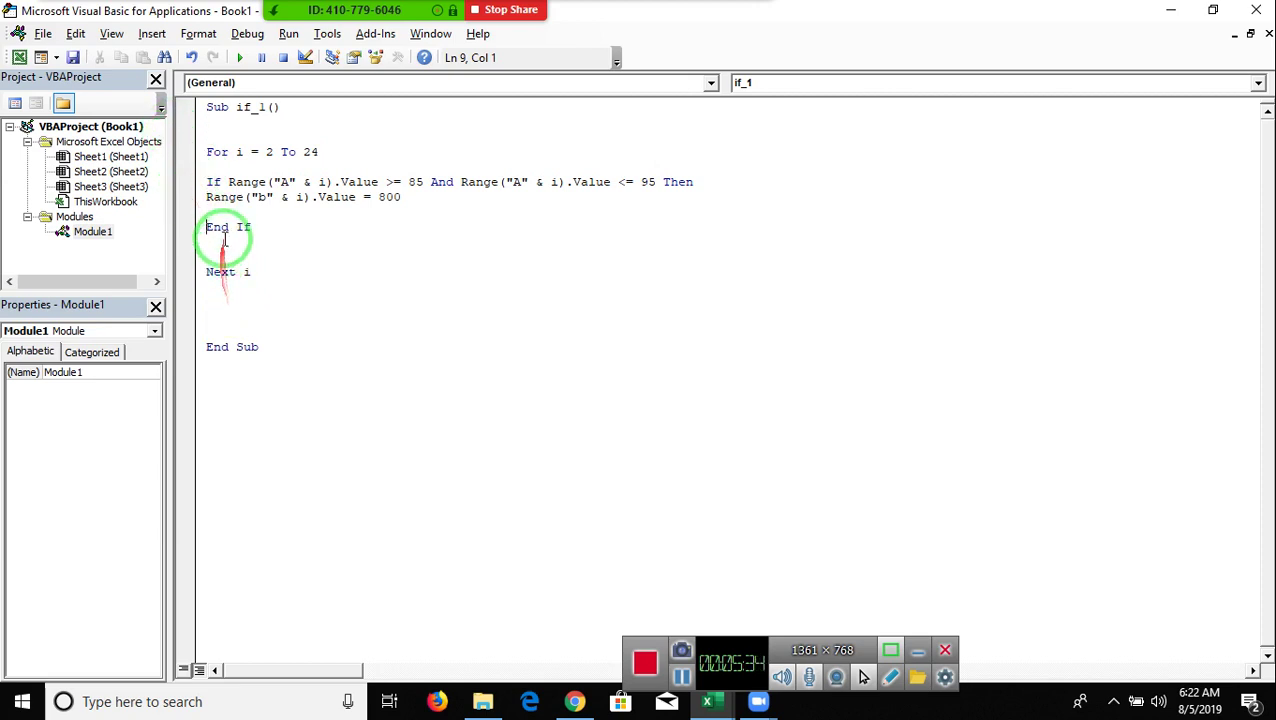
click(232, 316)
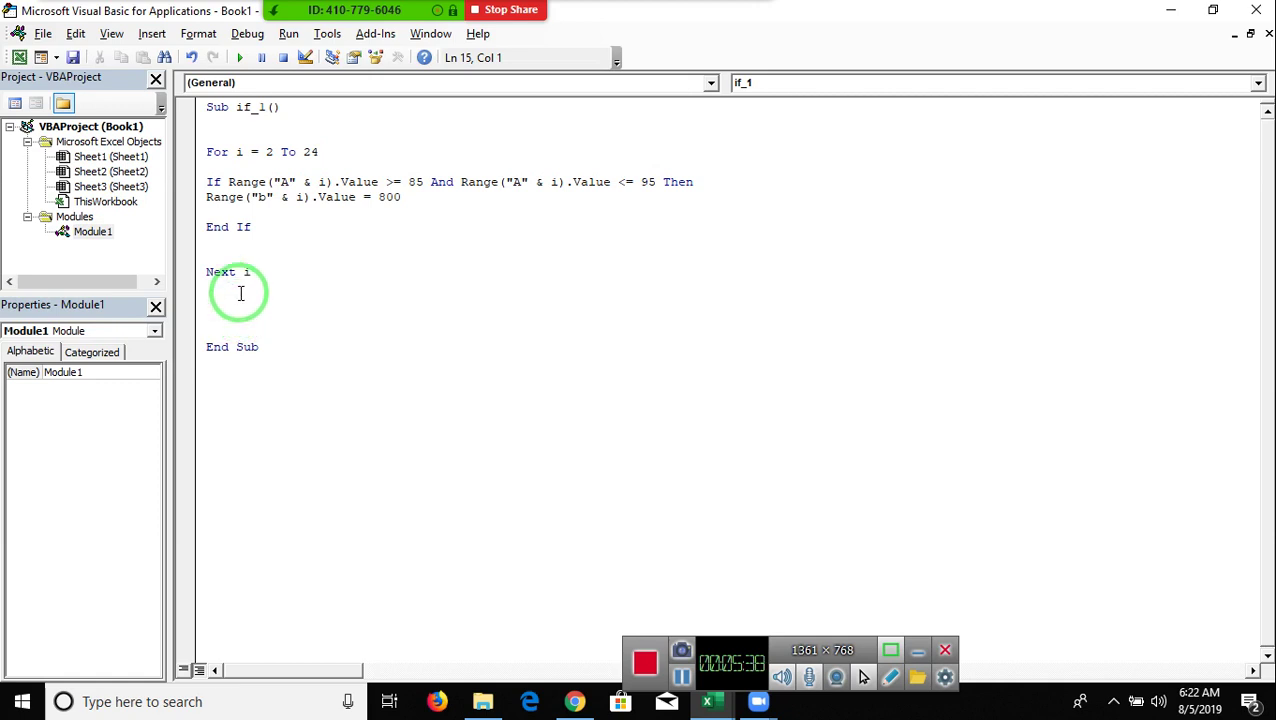
- Duplicate the if_1 procedure below its End Sub and rename the copy if_2
click(260, 410)
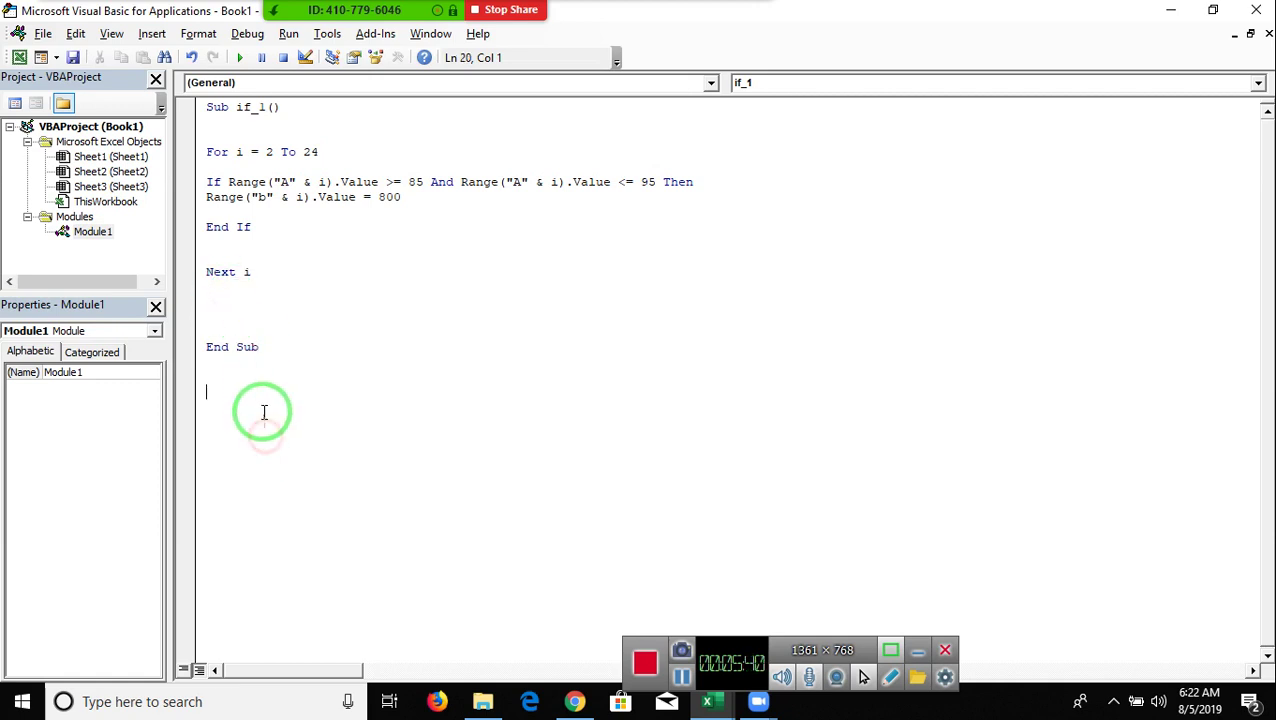
drag(279, 370, 150, 80)
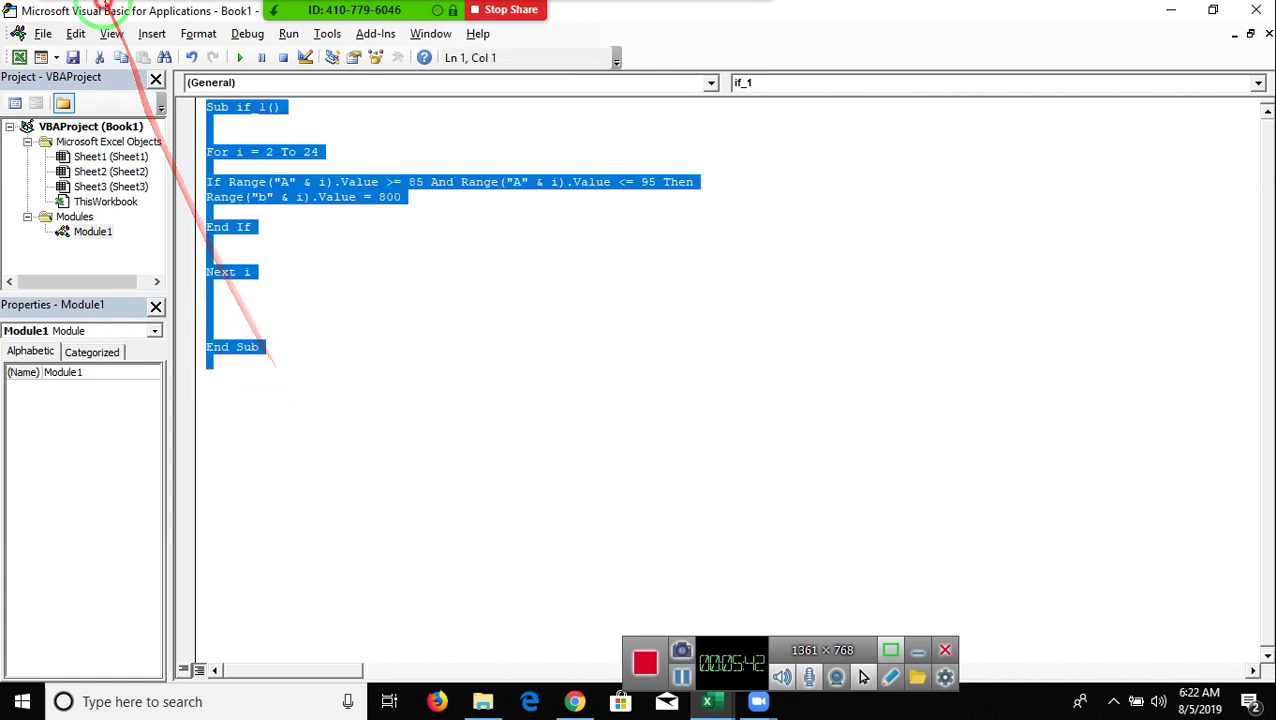
key(ctrl+c)
click(285, 387)
key(ctrl+v)
click(268, 377)
key(BackSpace)
text(2)
- Delete the If...End If block from if_2, leaving only the For loop
scroll(300, 420, down, 1)
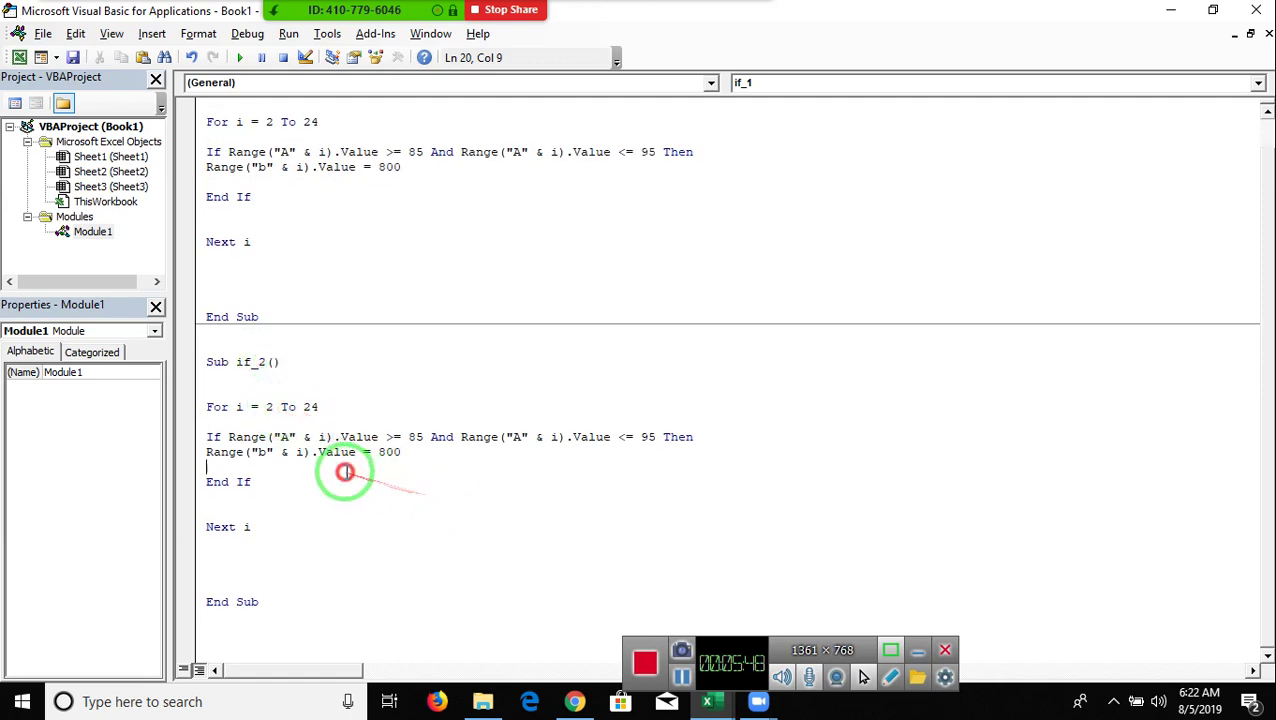
drag(402, 455, 202, 432)
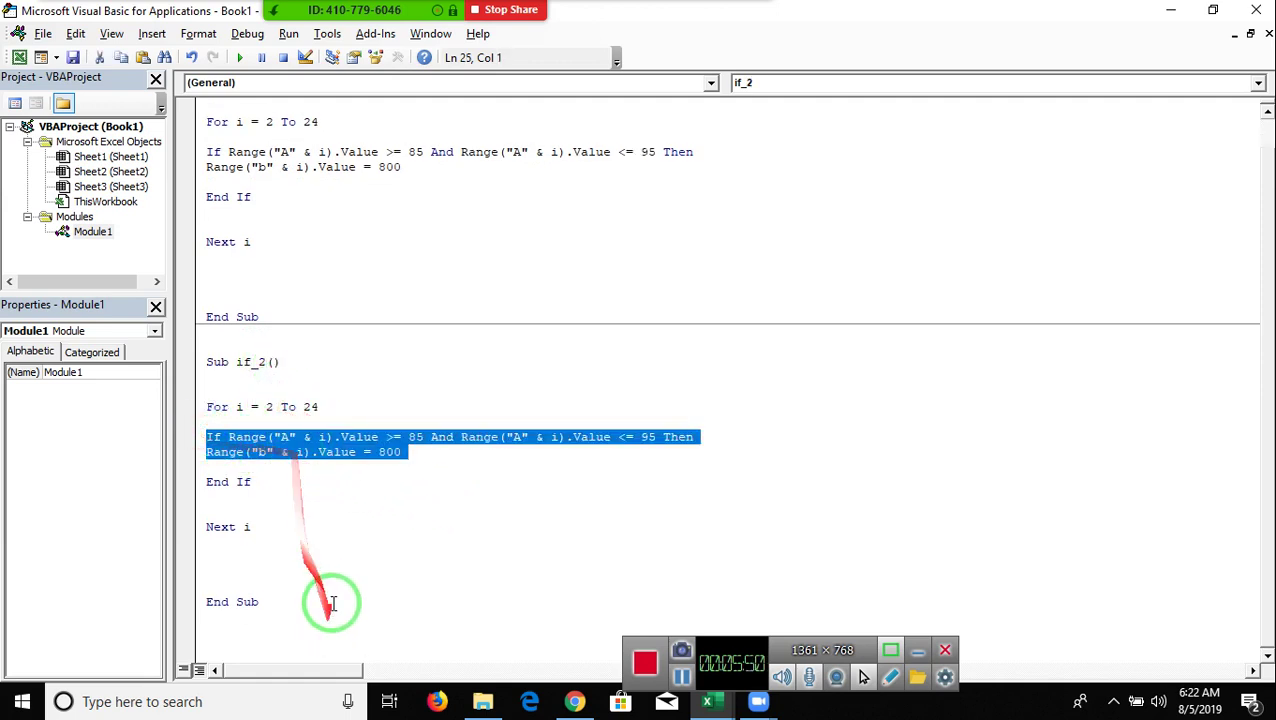
drag(250, 481, 205, 430)
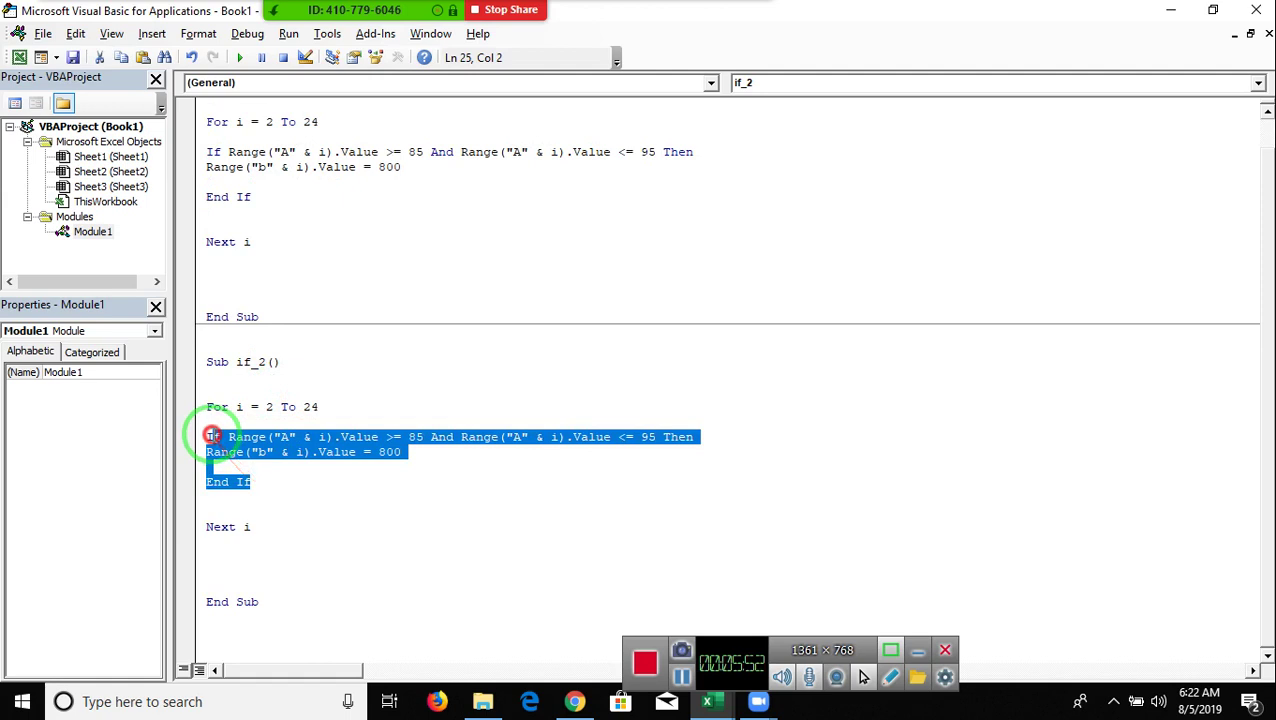
key(Delete)
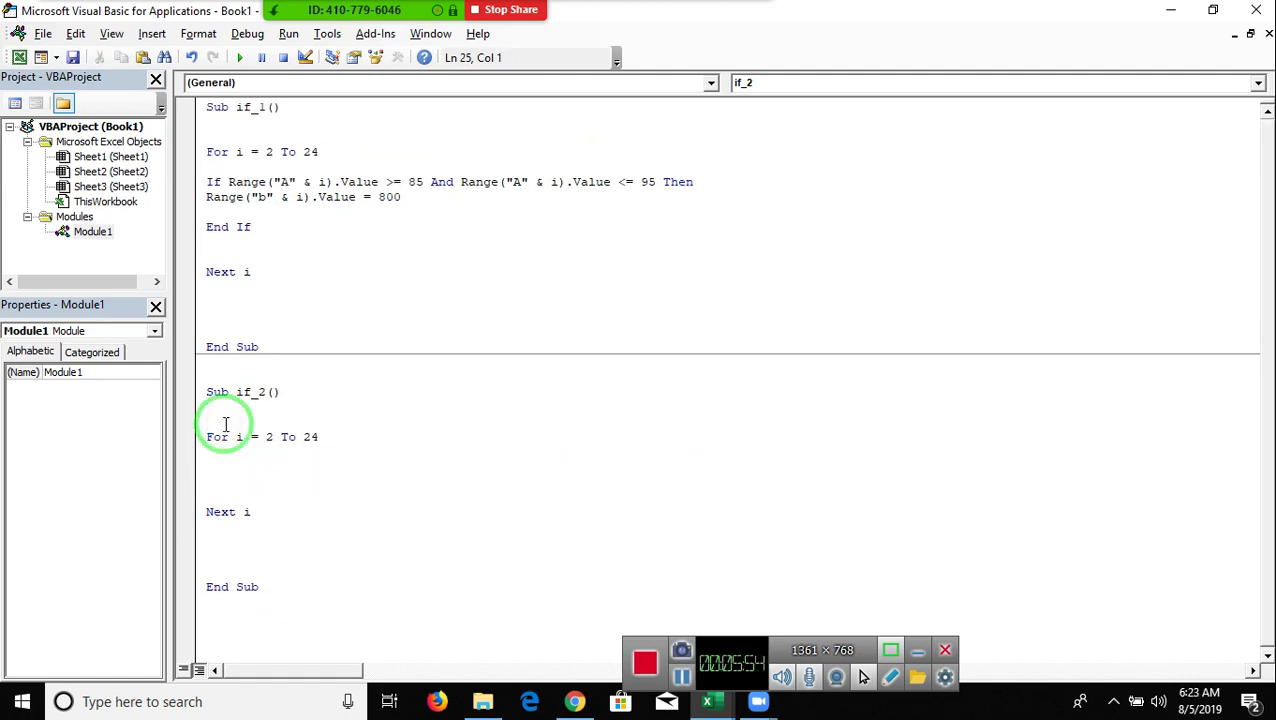
- In if_2, write an outer If Range("a" & i).Value >= 85 Then and a nested <= 95 If
text(if )
text(ra)
text(nge()
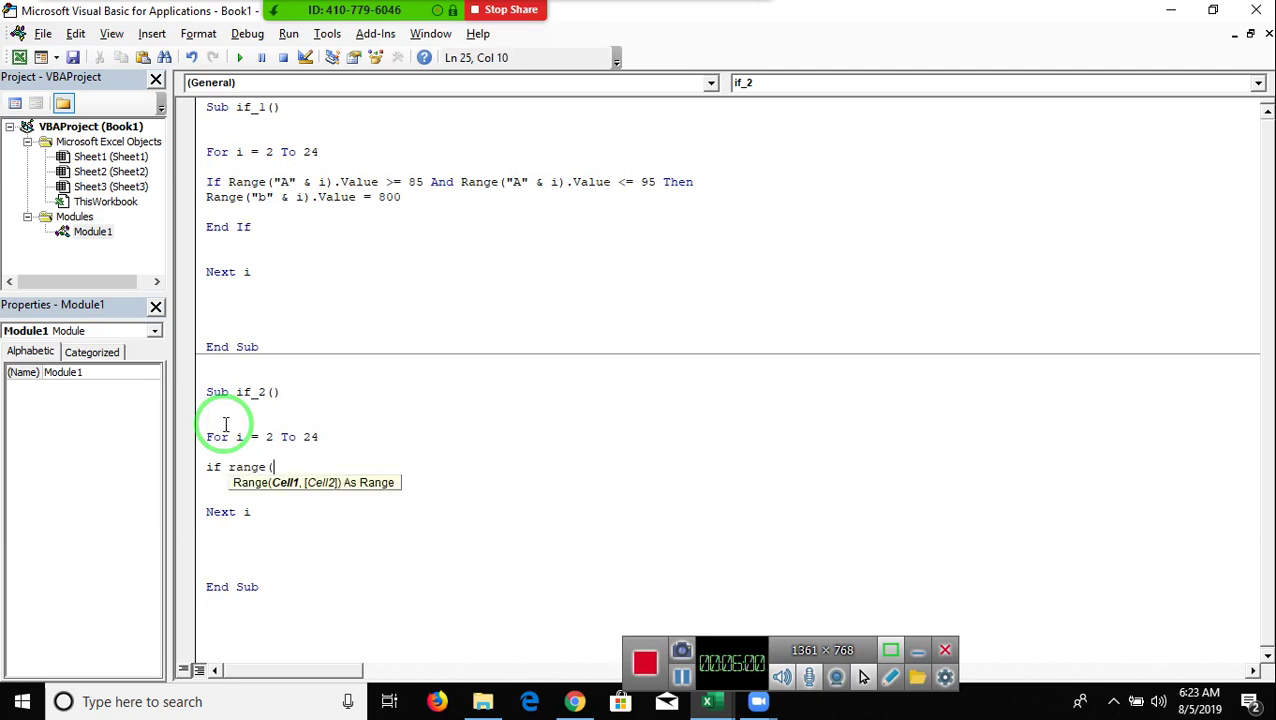
text("a" )
text(i)
text().v)
key(Tab)
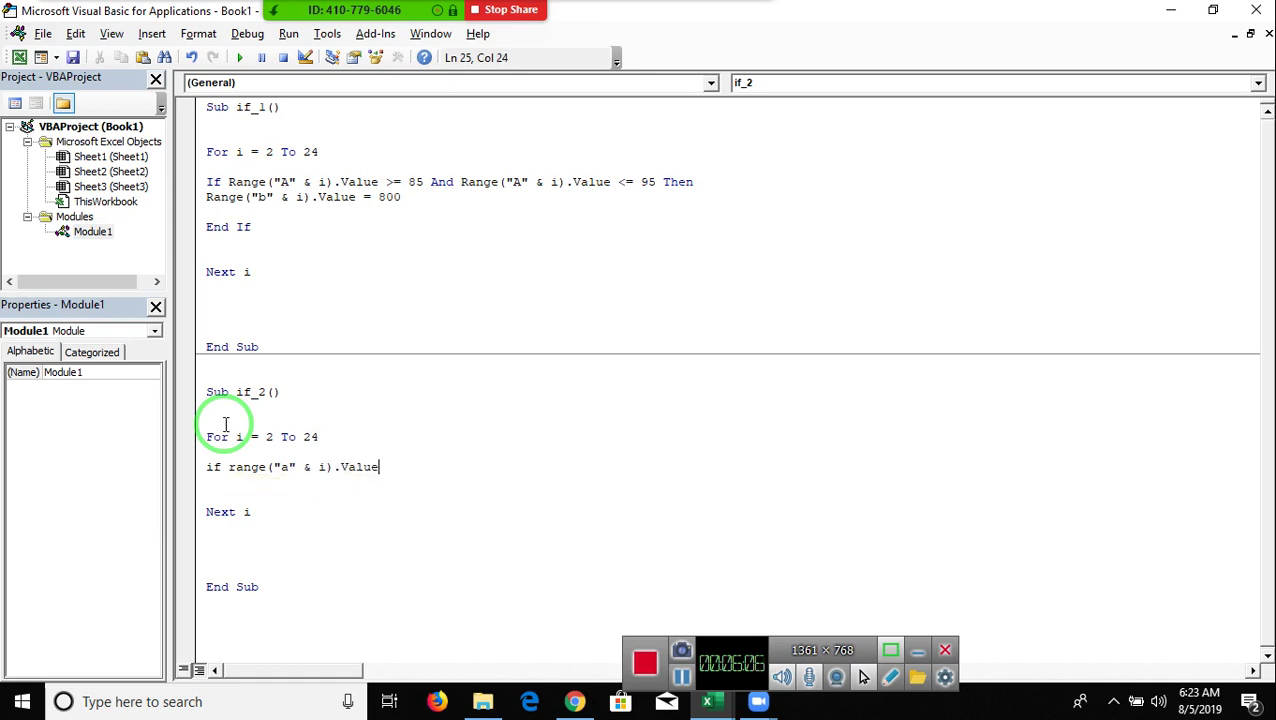
text(>=85)
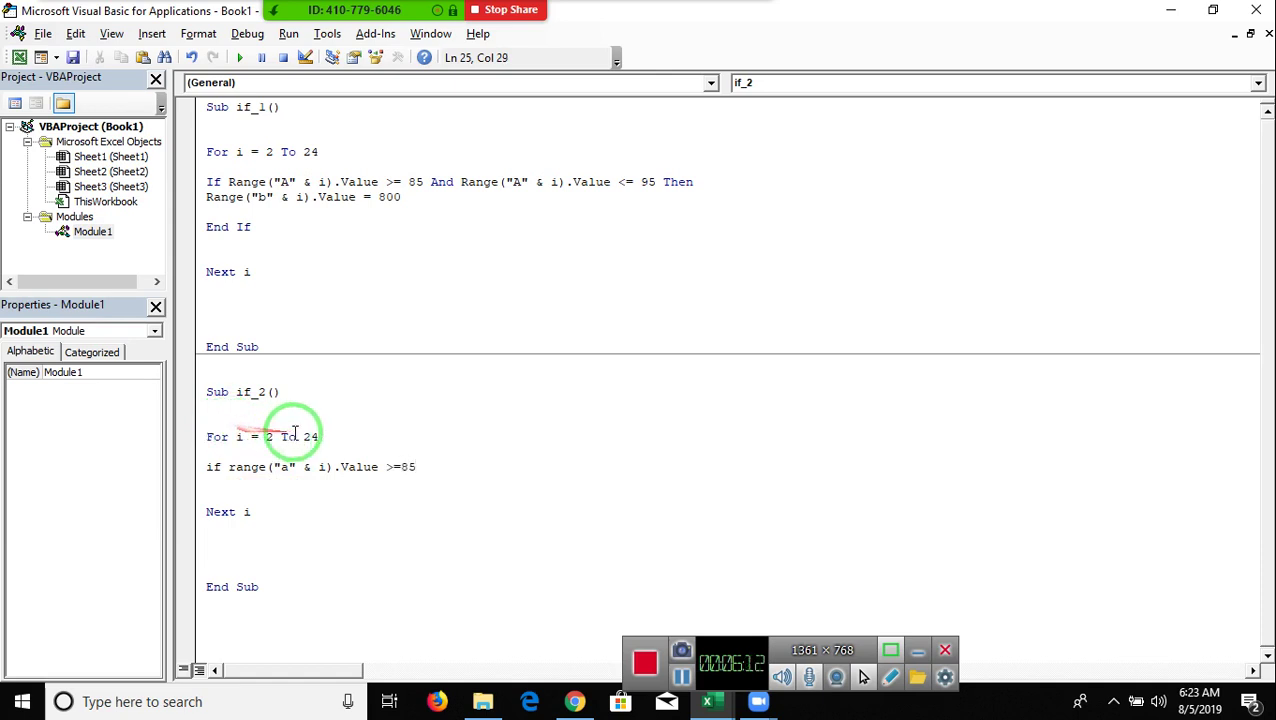
text( then)
key(Return)
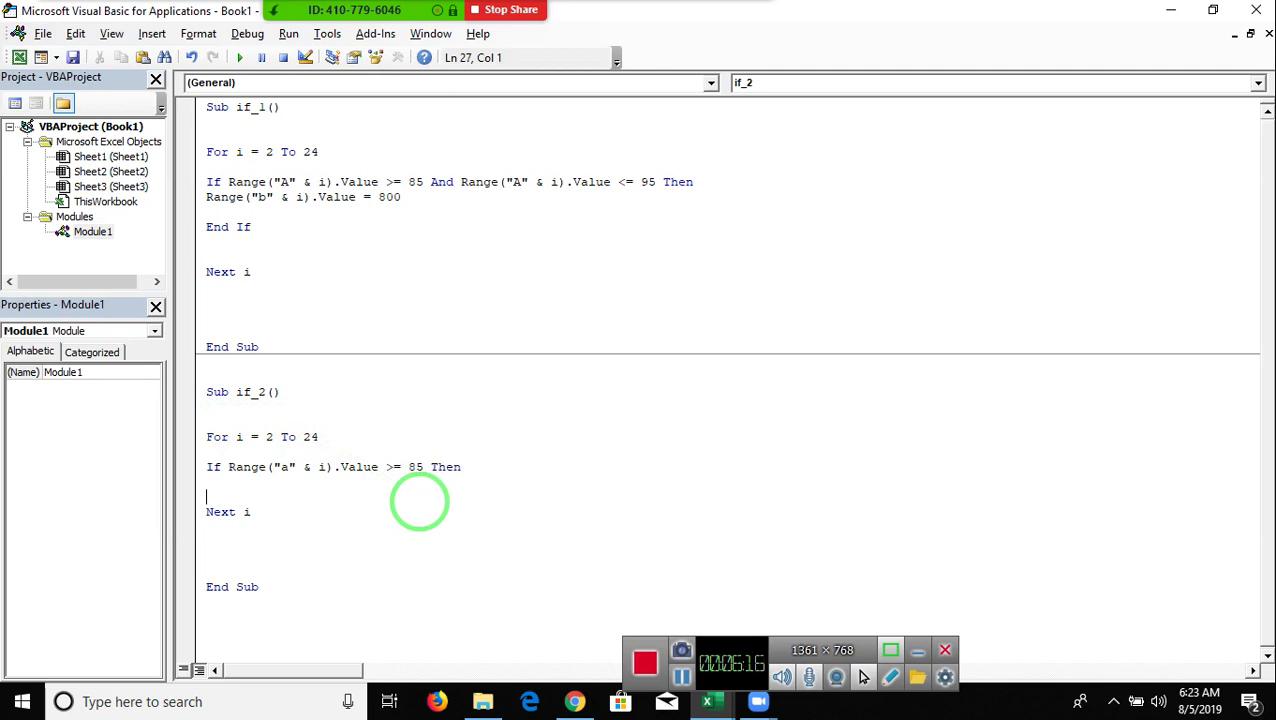
key(Return)
key(Return)
key(Return)
key(Return)
key(Up)
key(Up)
key(Up)
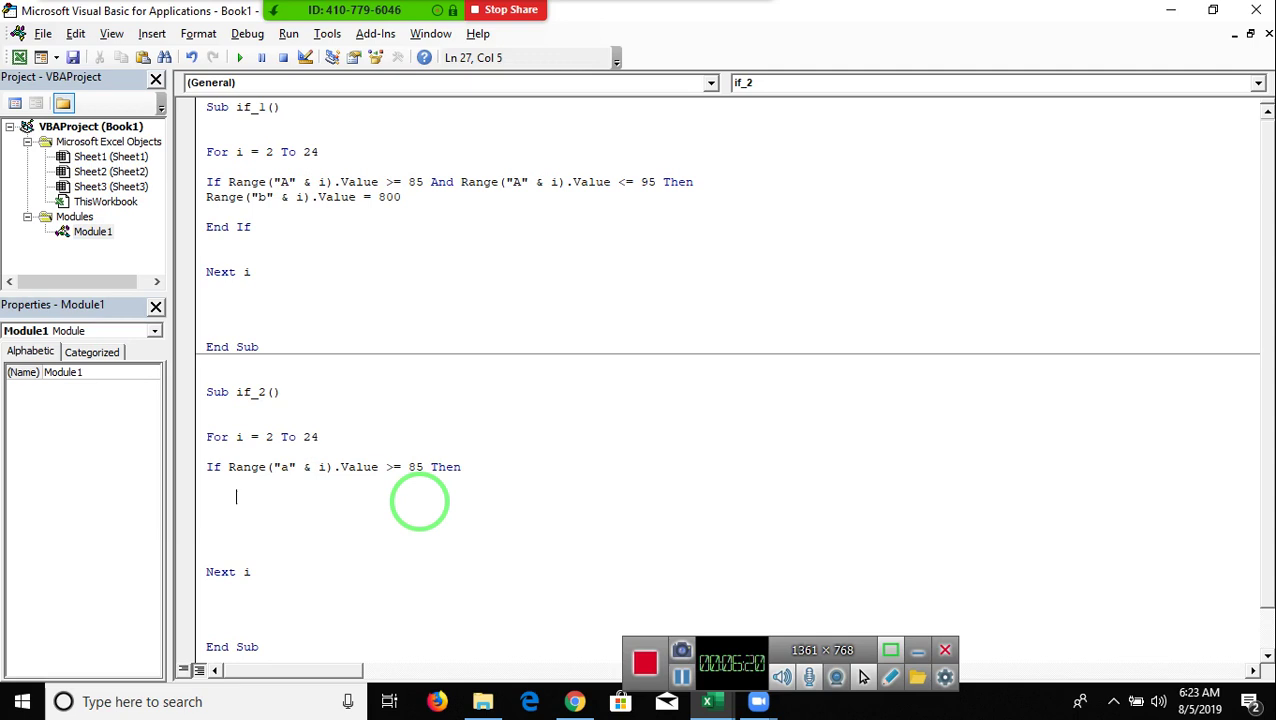
text(f range("a"&i)
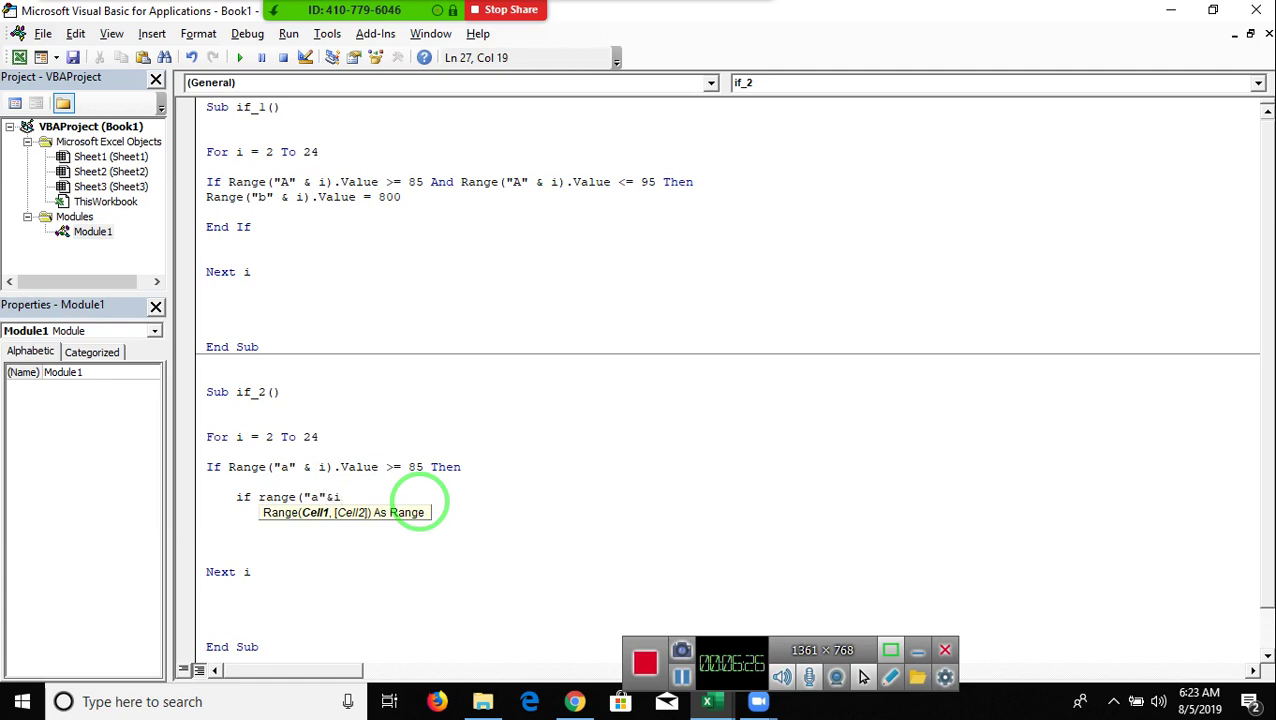
text().Value)
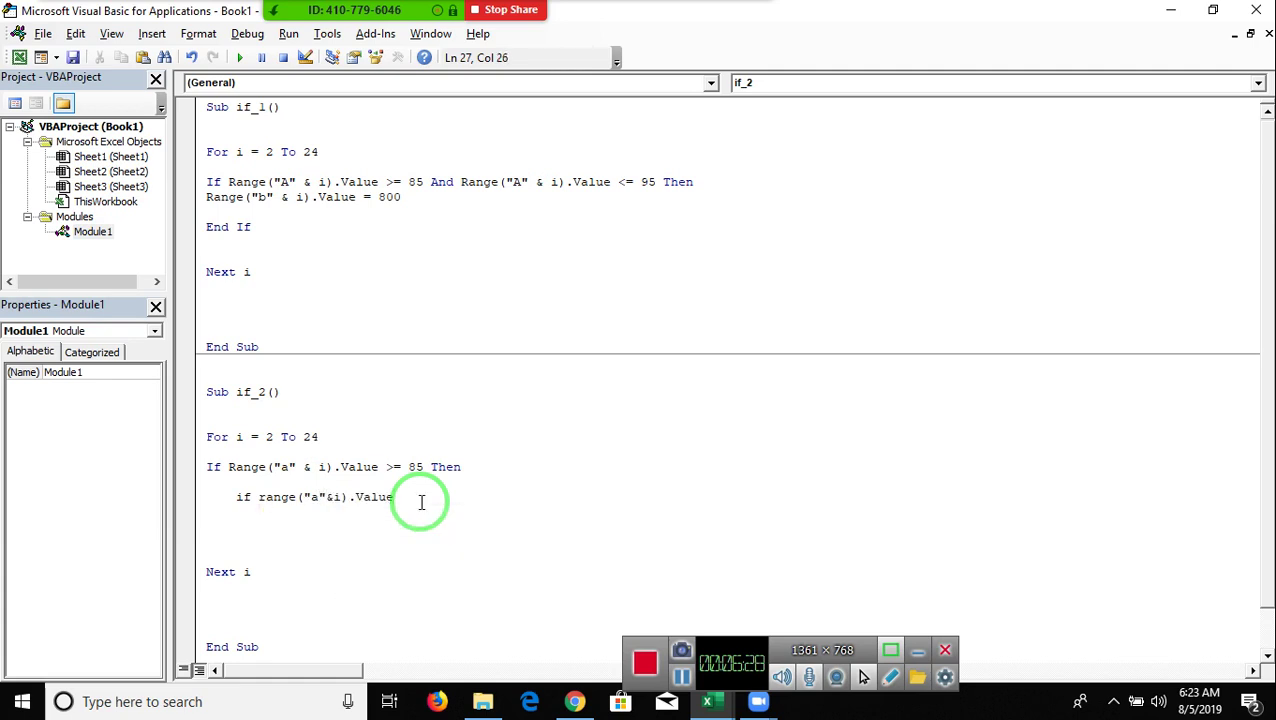
text(<)
text(= 95 T)
text(hen)
key(BackSpace)
key(BackSpace)
text(n)
key(Return)
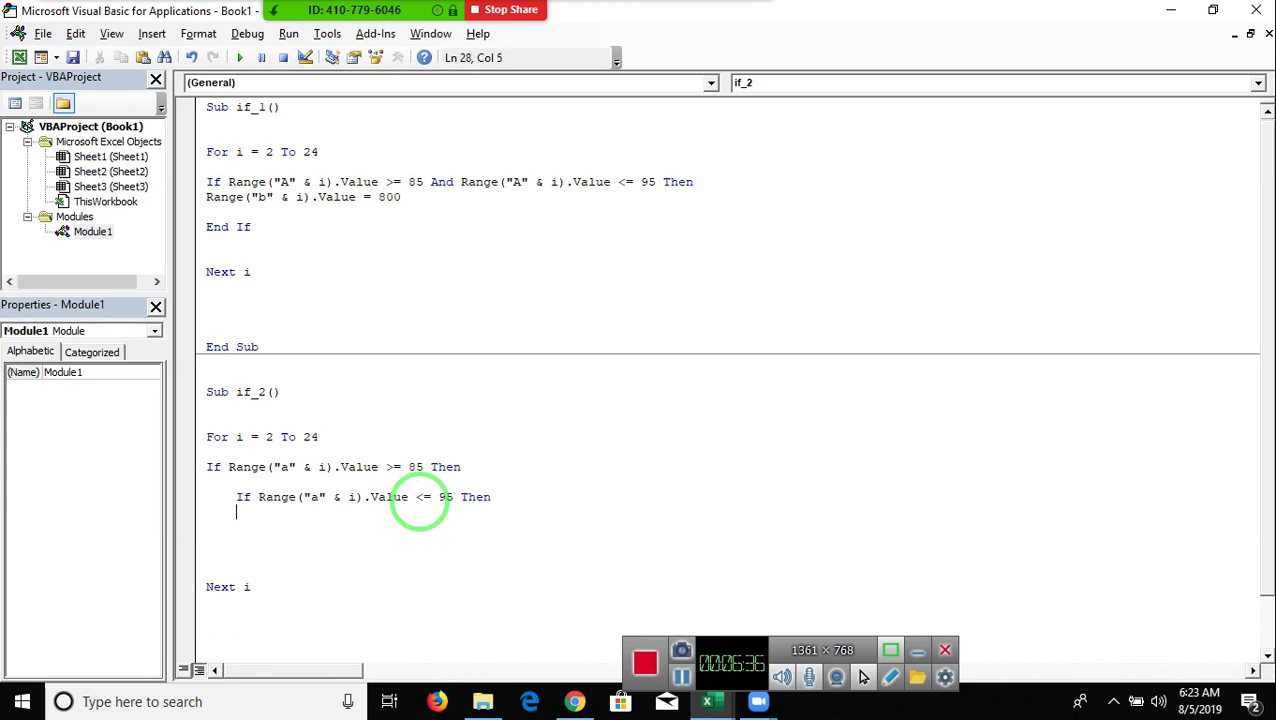
- Paste the 800 assignment under the nested If and close both blocks with End If
drag(401, 197, 200, 201)
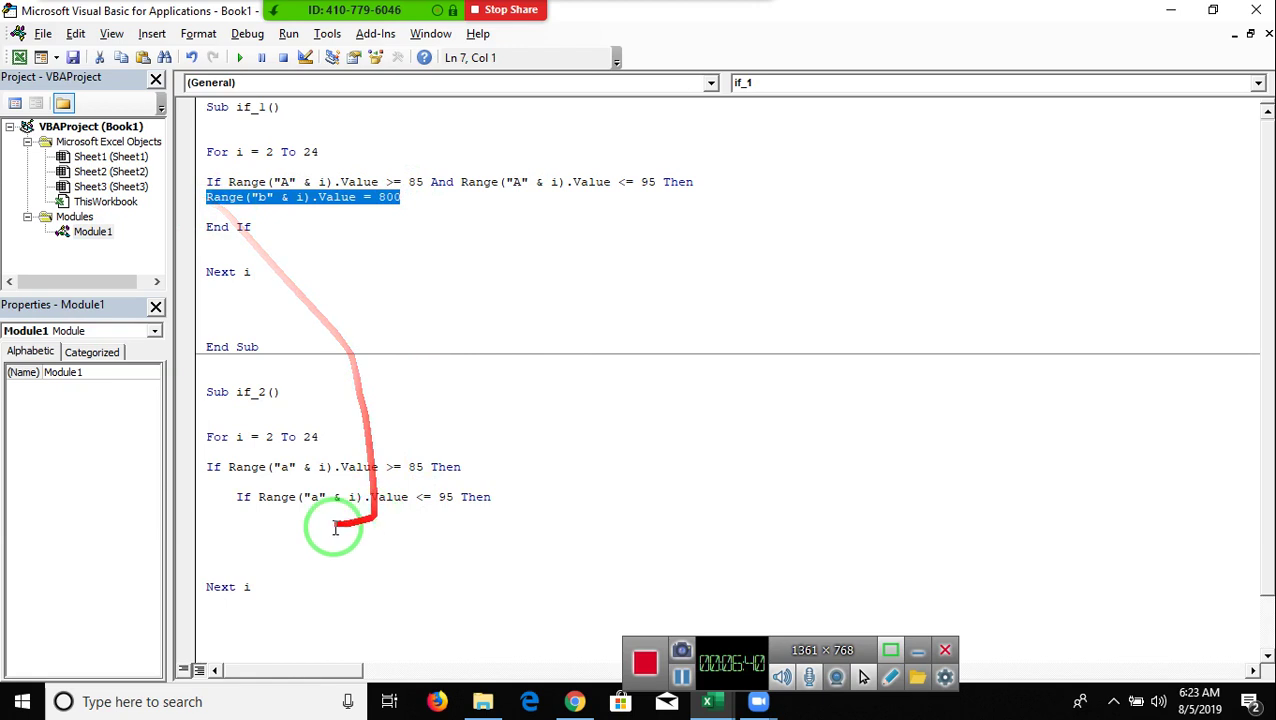
click(238, 511)
text(Range("b" & i).Value = 800)
key(Return)
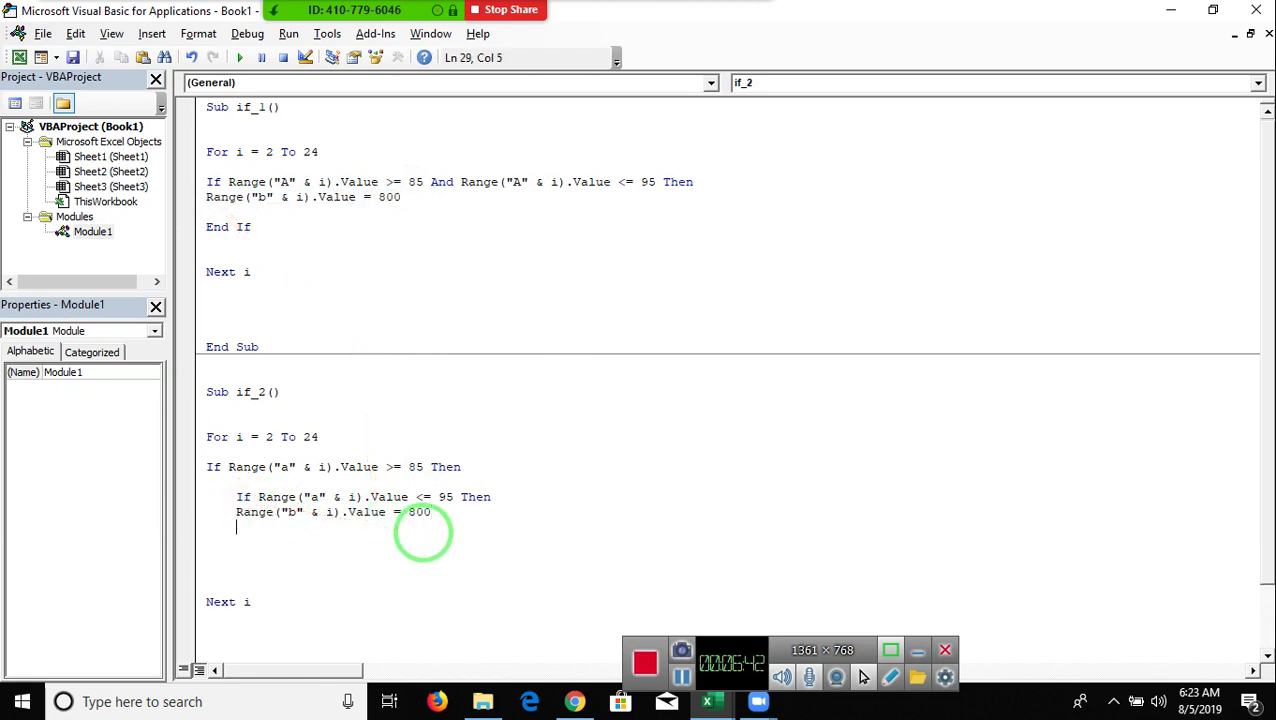
text(endif)
key(Return)
key(Return)
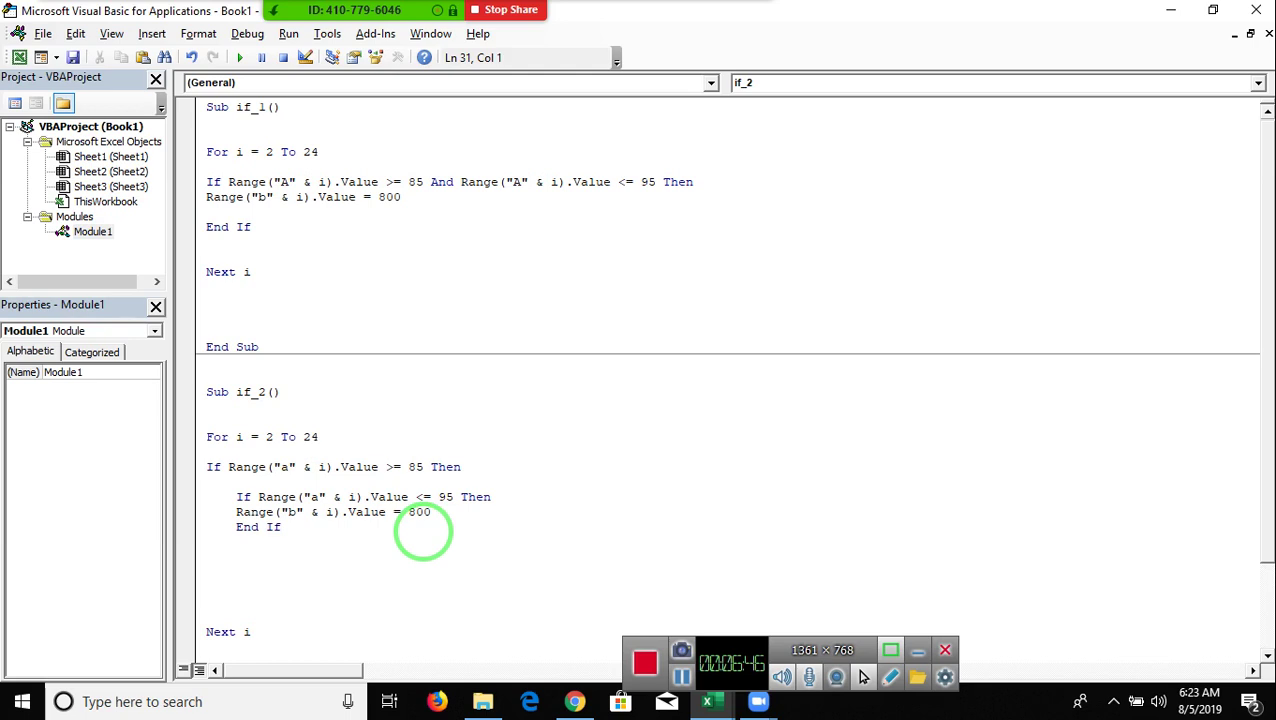
text(end if)
text(End If)
key(Return)
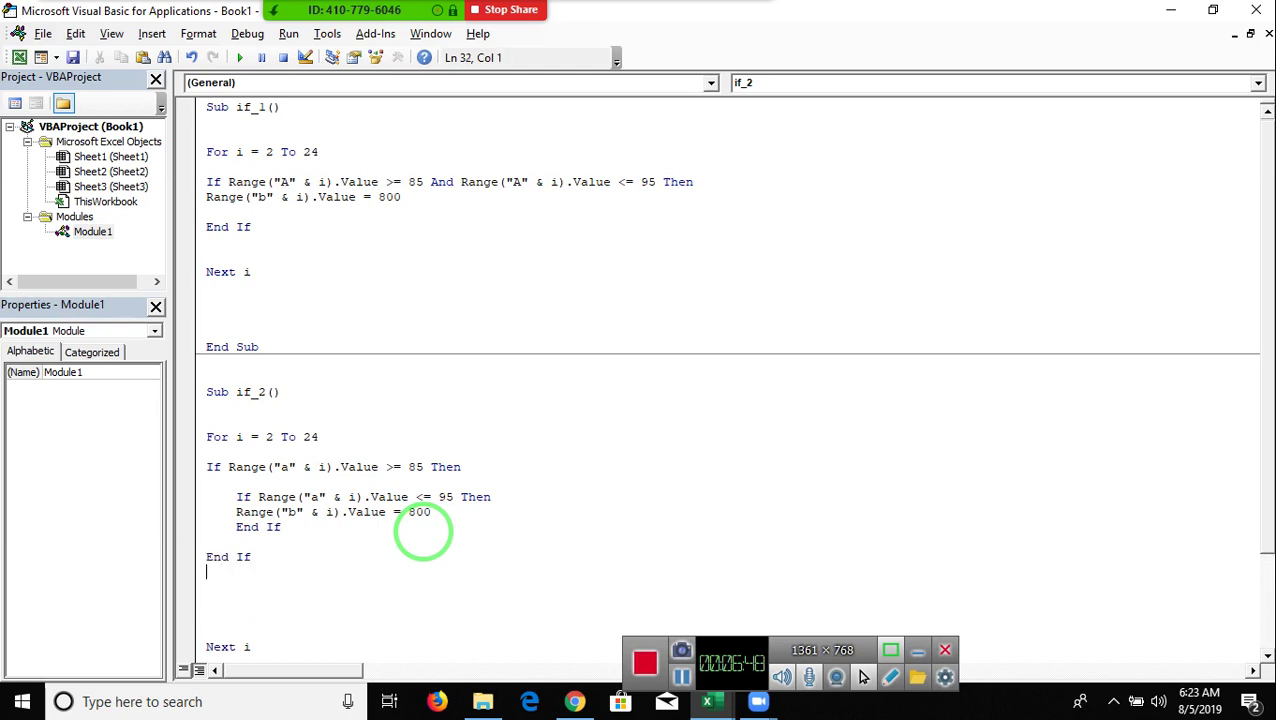
- Run the macro, view the worksheet, and clear the 800 values from column B
scroll(206, 512, down, 1)
double_click(212, 421)
drag(228, 452, 283, 482)
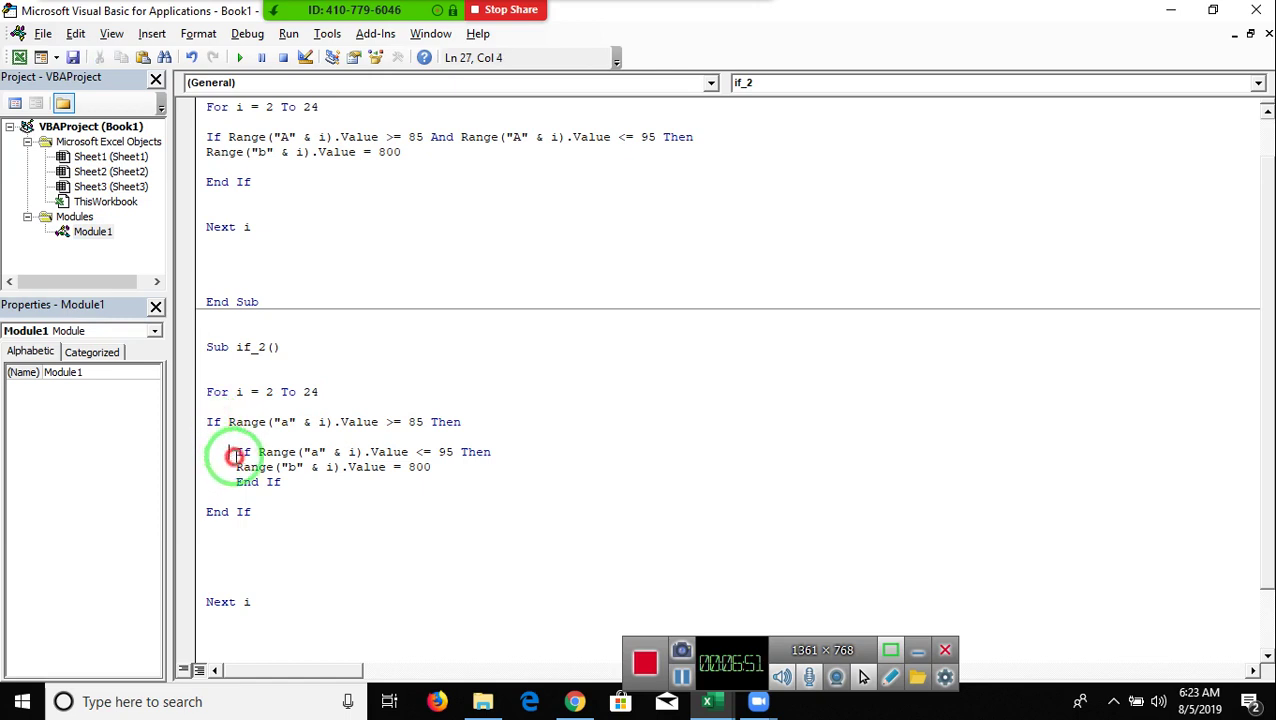
click(283, 482)
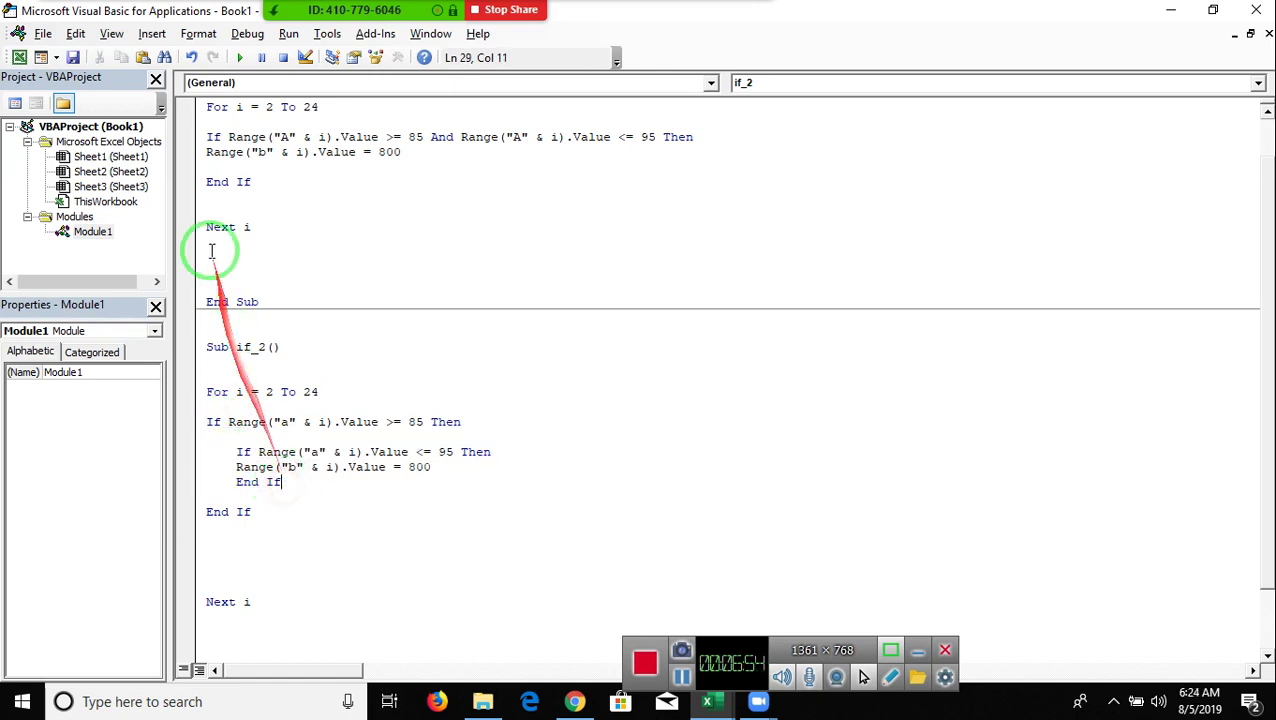
click(239, 58)
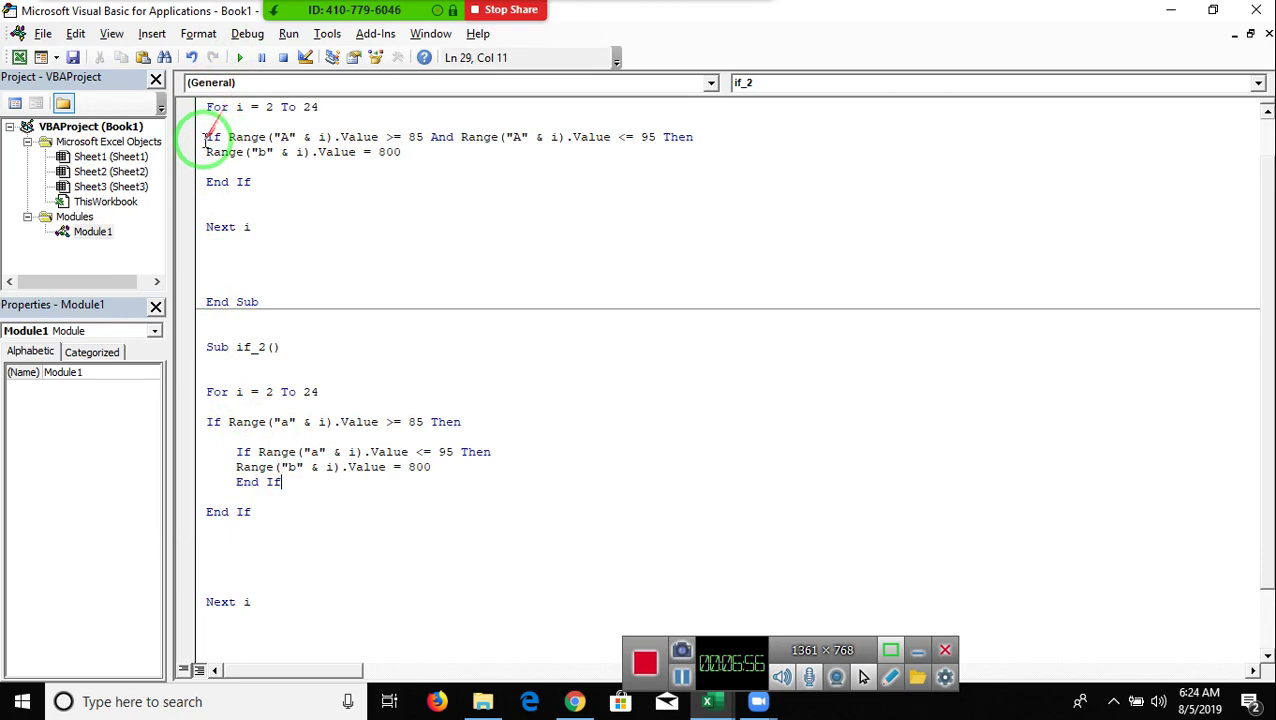
key(alt+F11)
key(Delete)
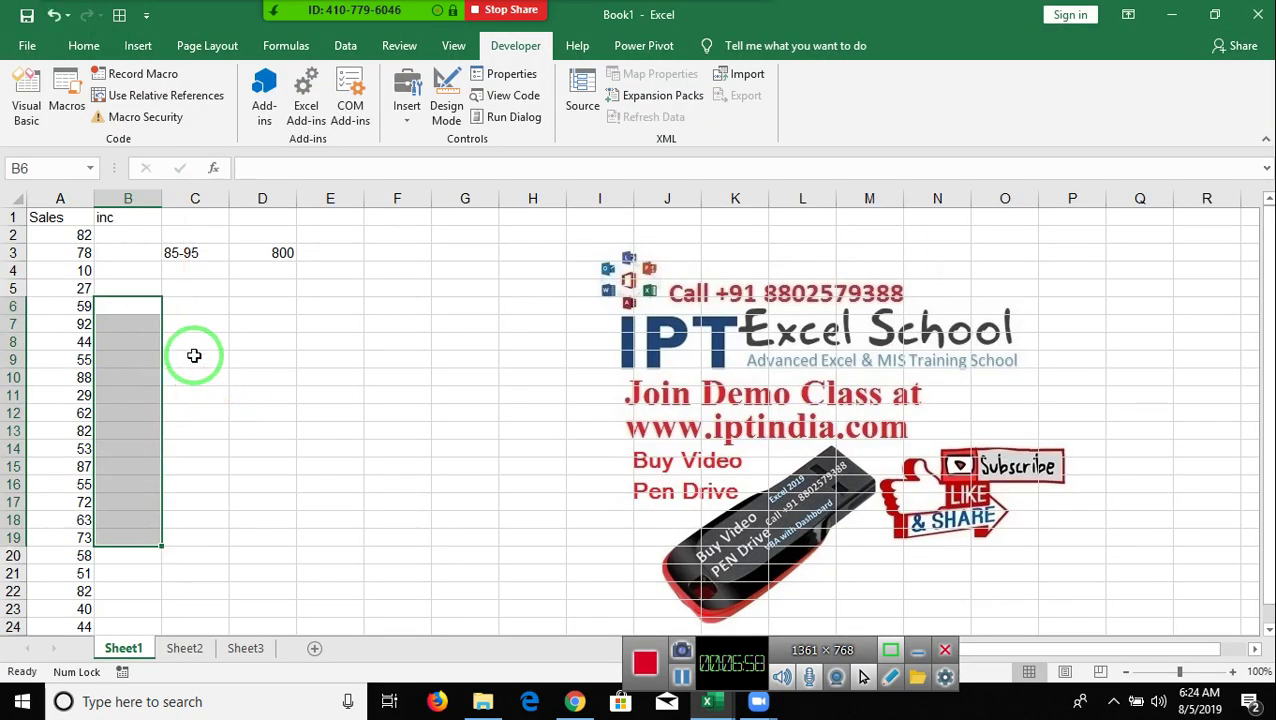
- Run if_2 from the Macros dialog, check 800 beside 92, 88 and 87, then return to VBA
click(55, 110)
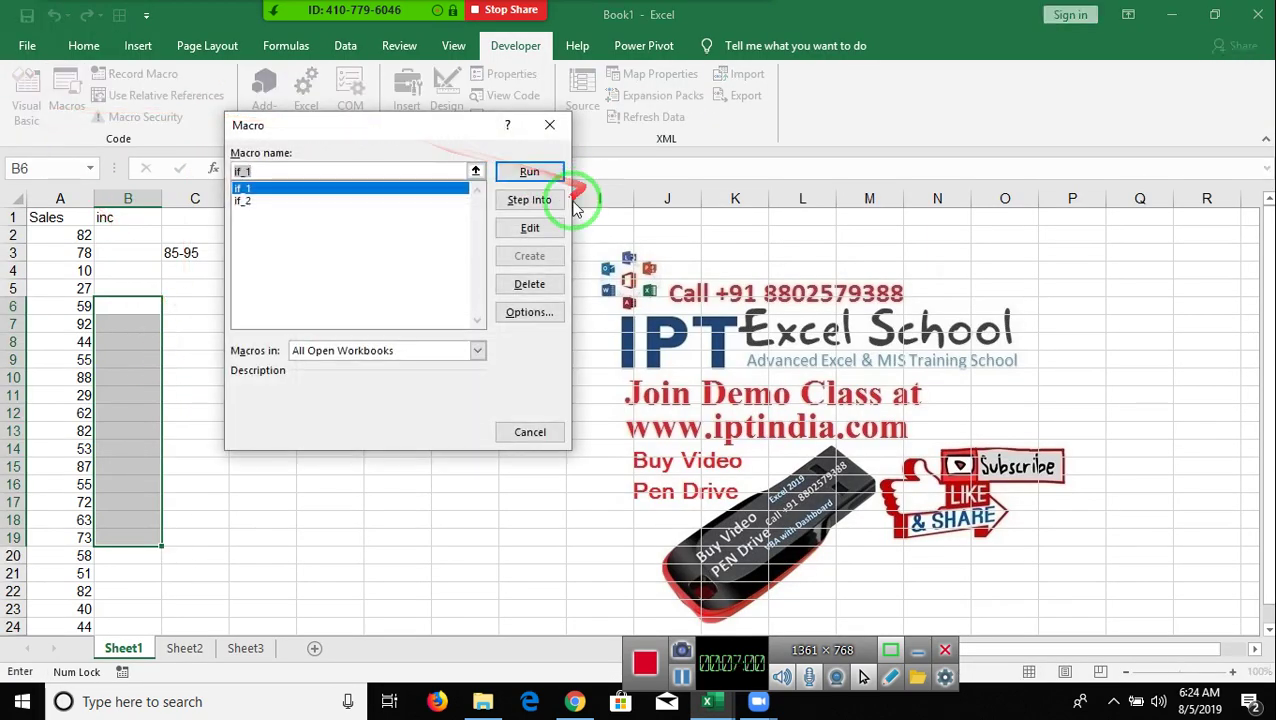
click(342, 201)
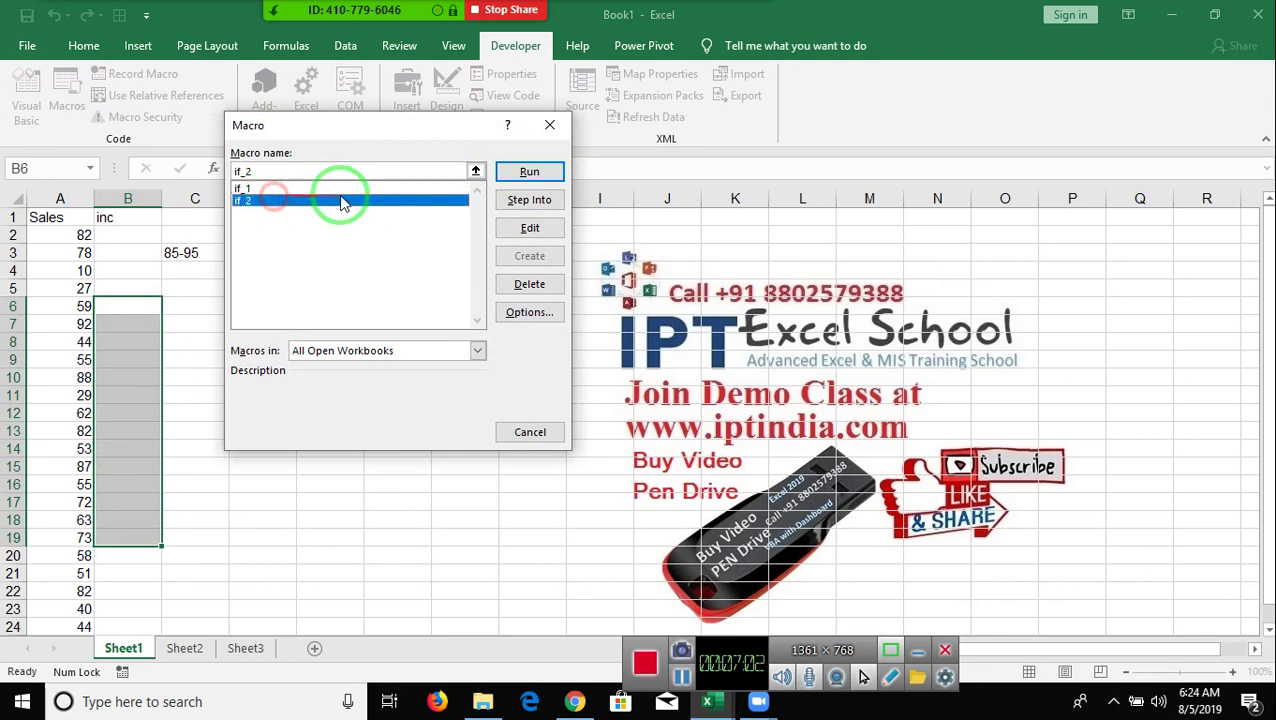
click(549, 171)
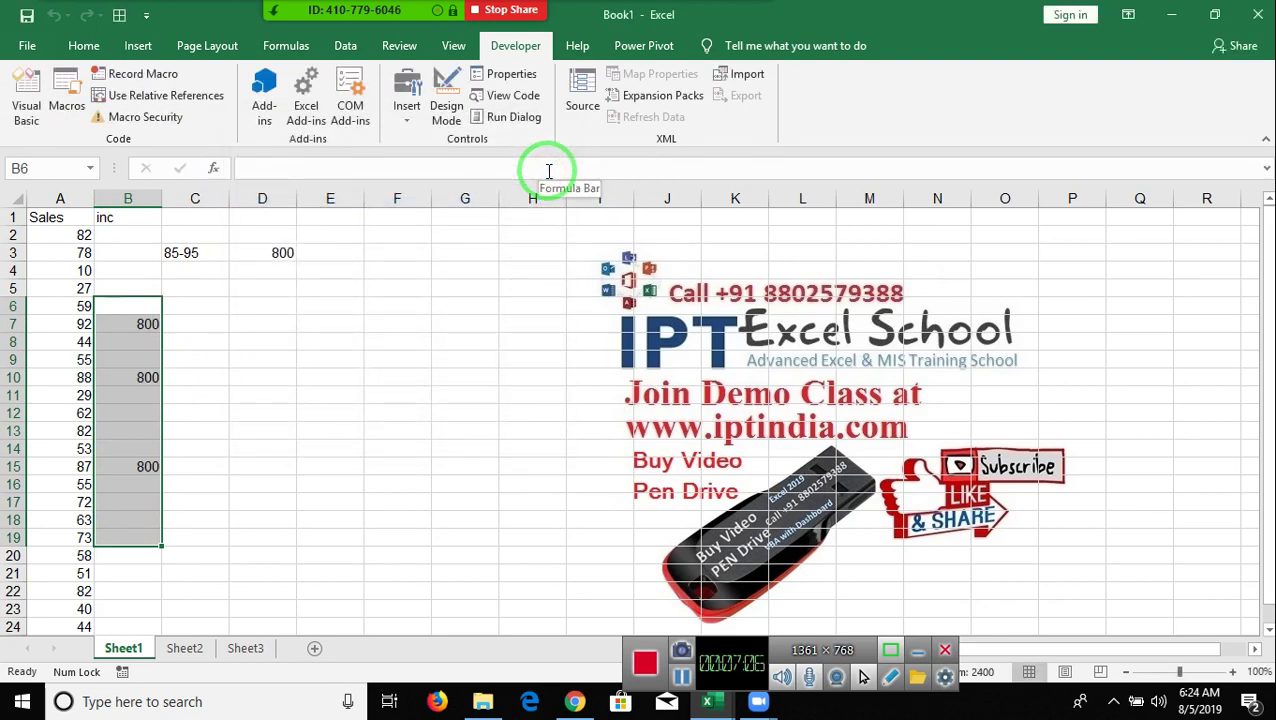
scroll(399, 307, down, 3)
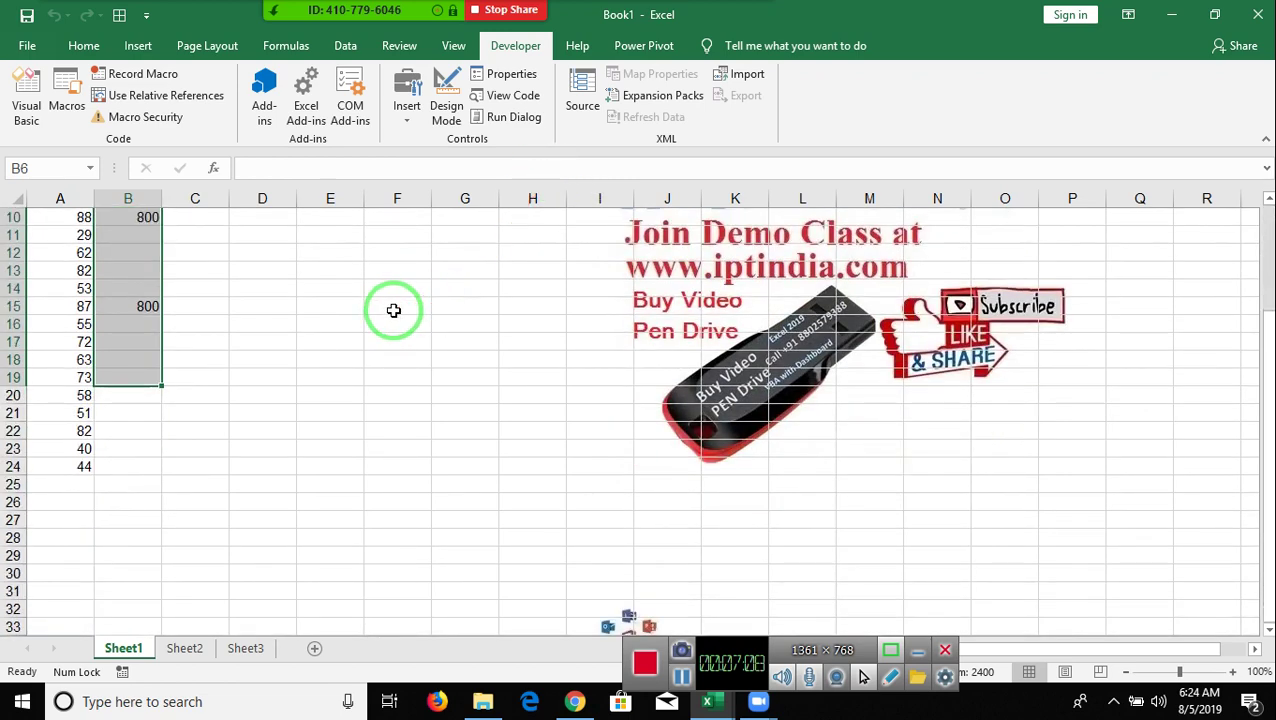
scroll(393, 307, up, 3)
click(237, 368)
key(alt+F11)
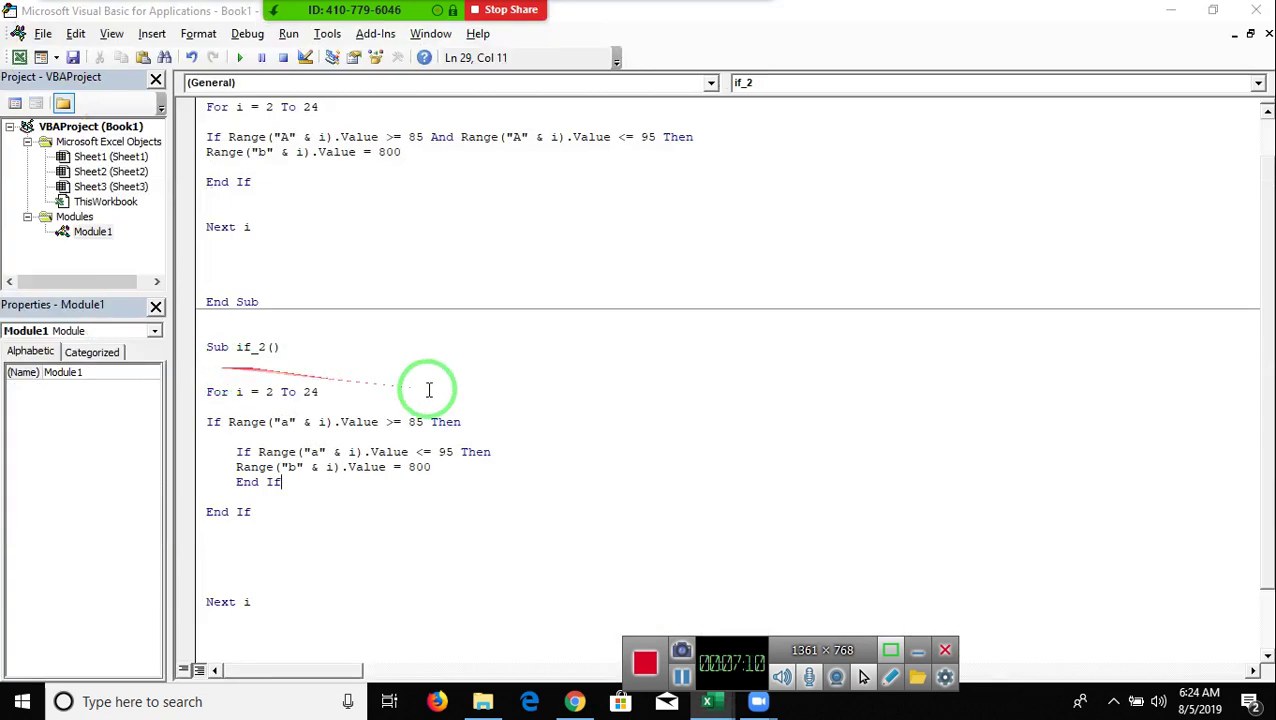
- Insert an Else line after the 800 assignment in if_1
click(303, 492)
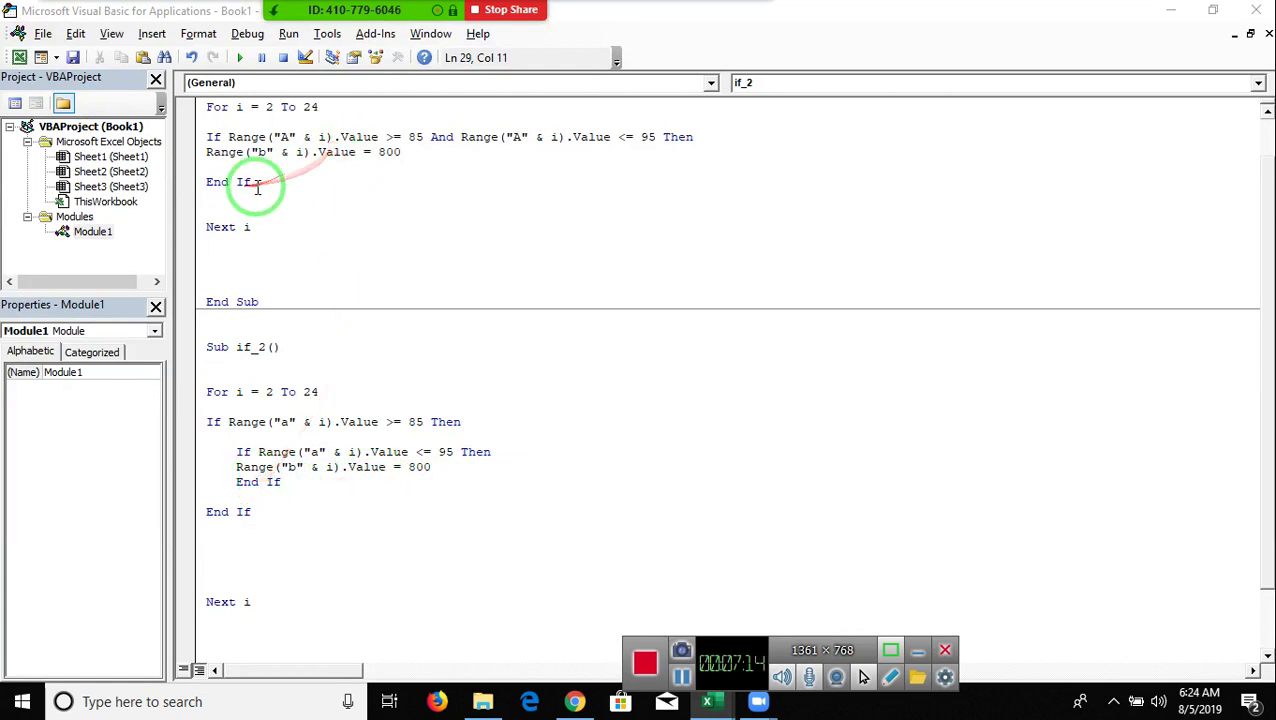
drag(251, 182, 178, 134)
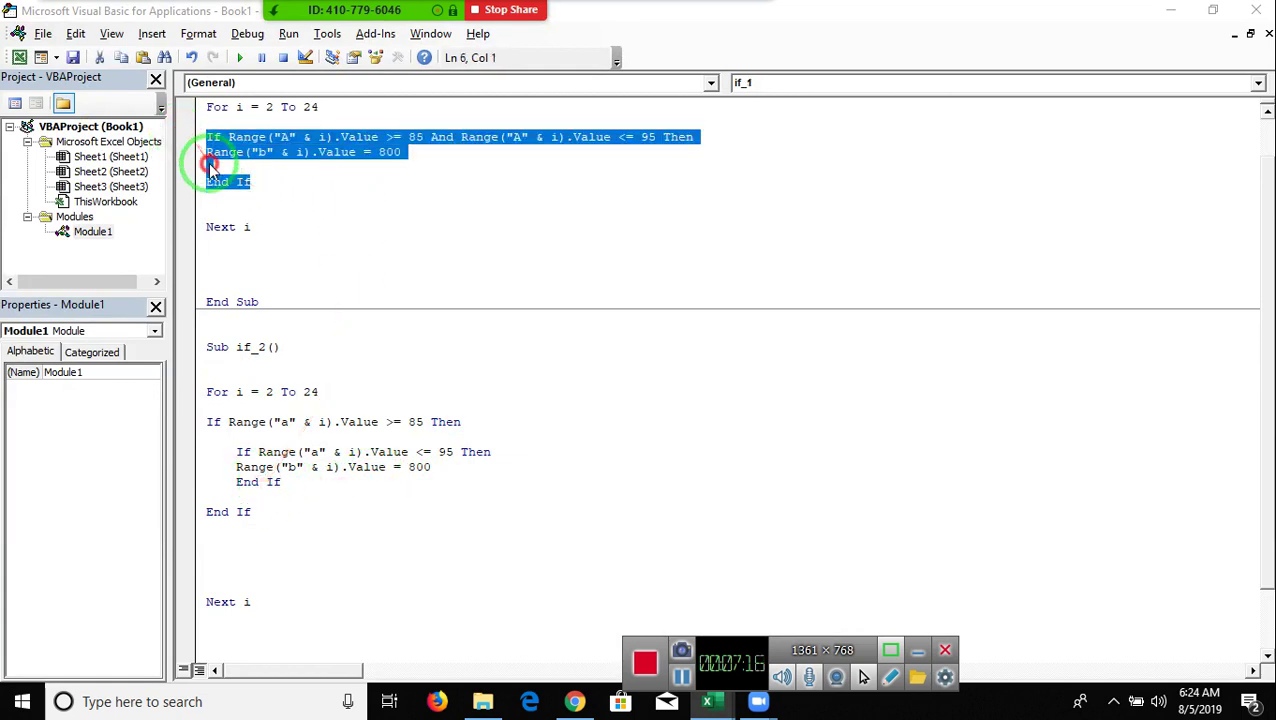
click(287, 182)
click(239, 165)
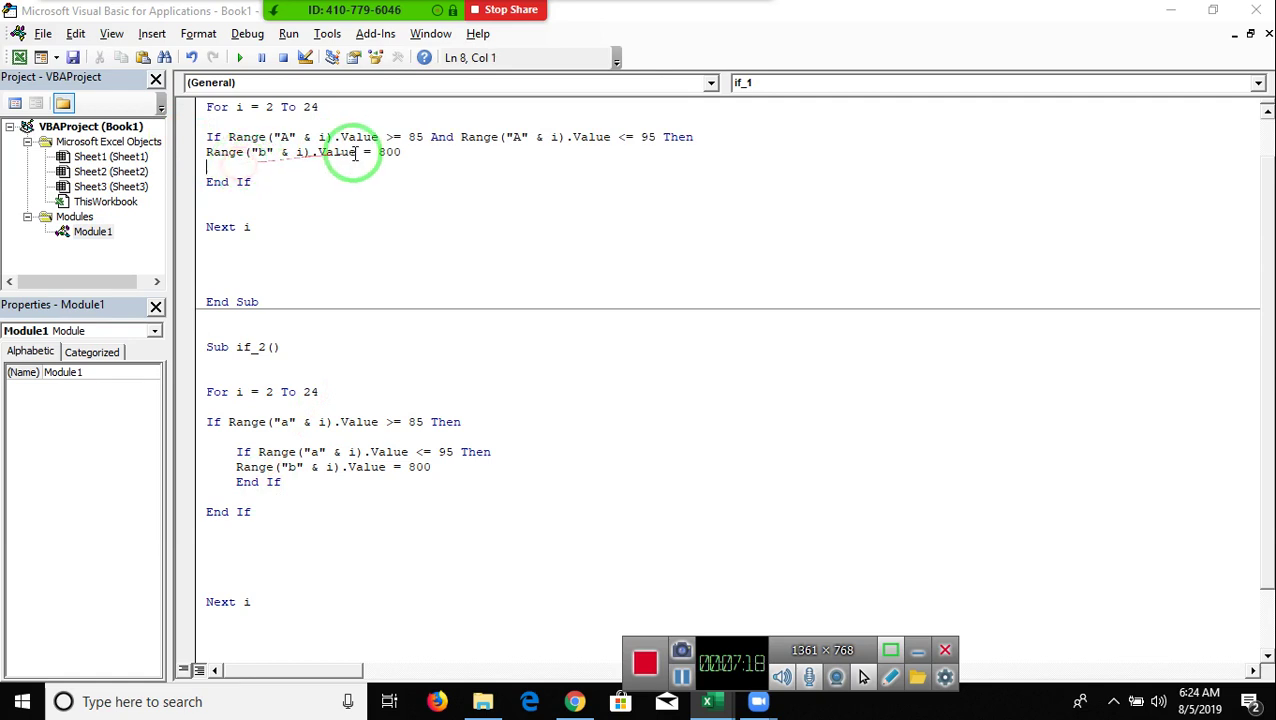
key(Return)
text(else)
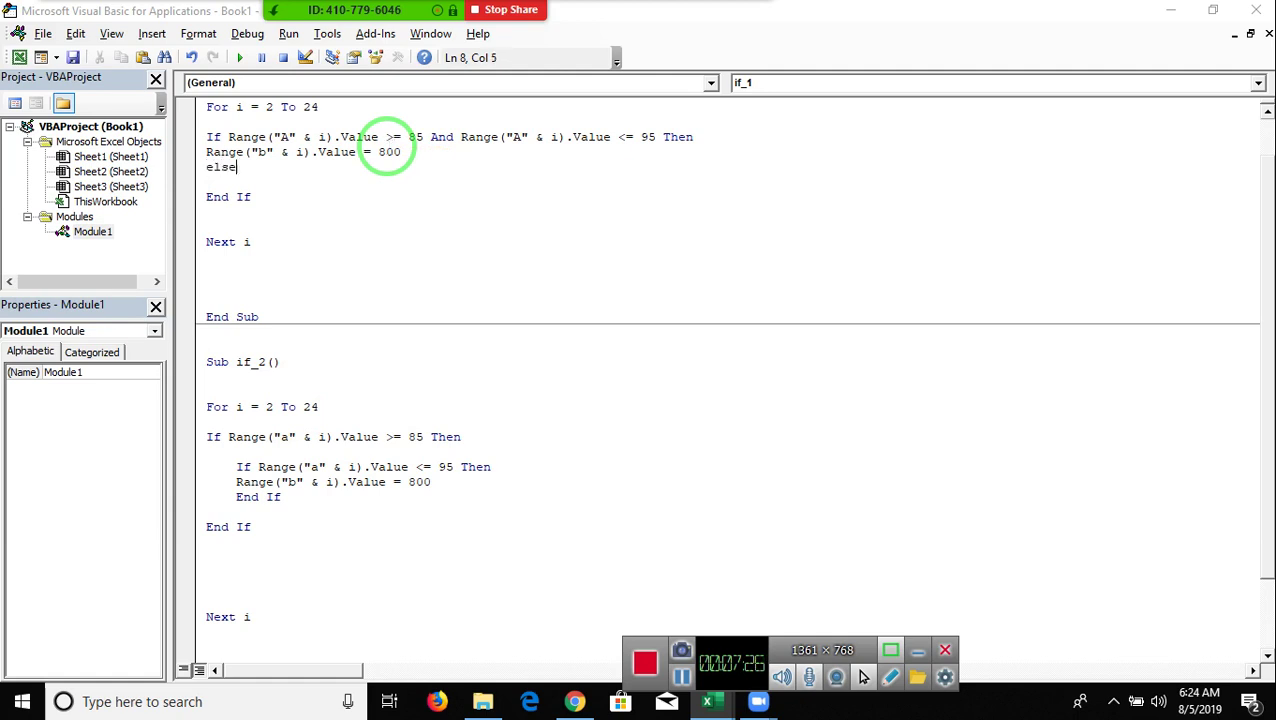
key(Return)
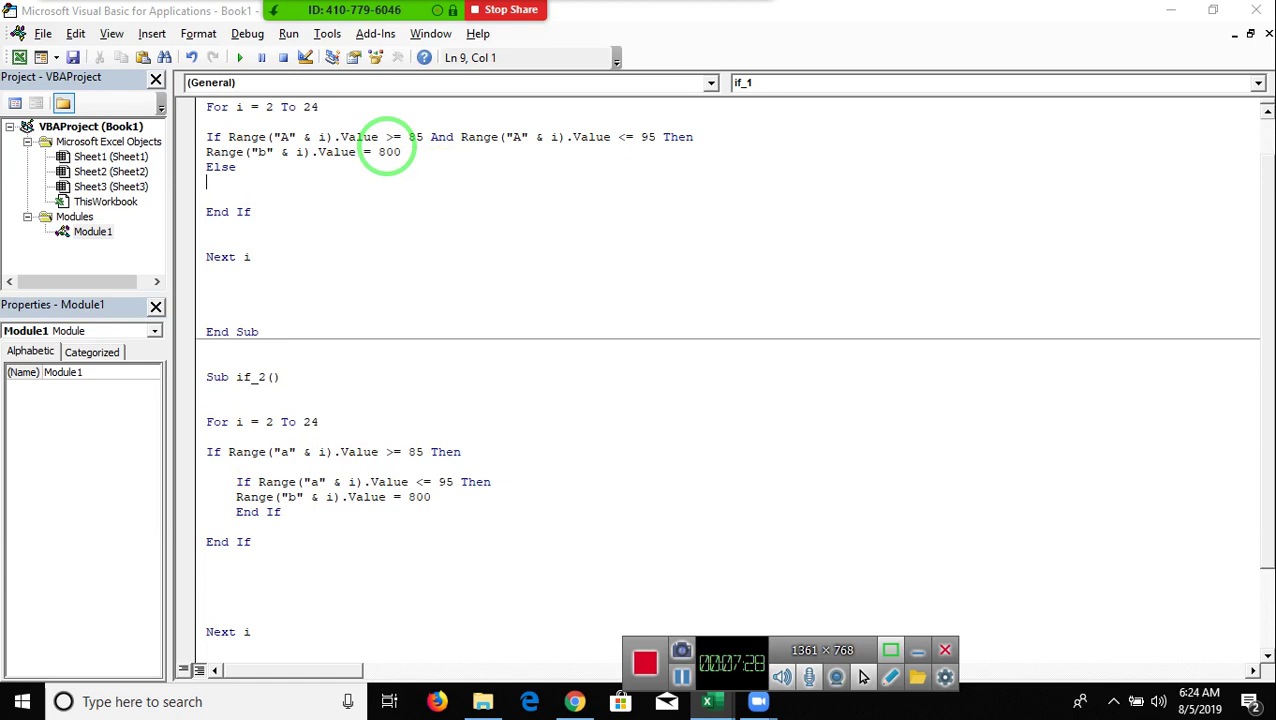
- Copy the column B assignment under Else and change its value to "NF"
key(shift+Down)
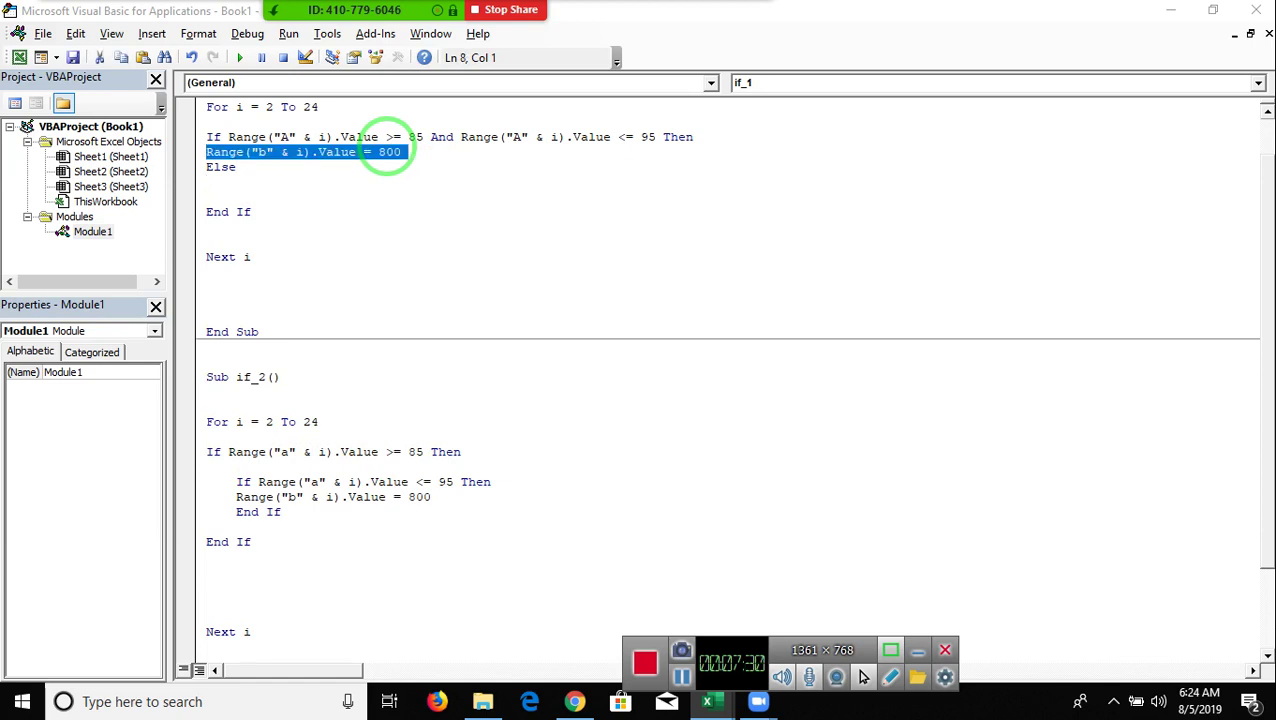
key(ctrl+c)
key(Down)
key(ctrl+v)
key(BackSpace)
key(BackSpace)
key(BackSpace)
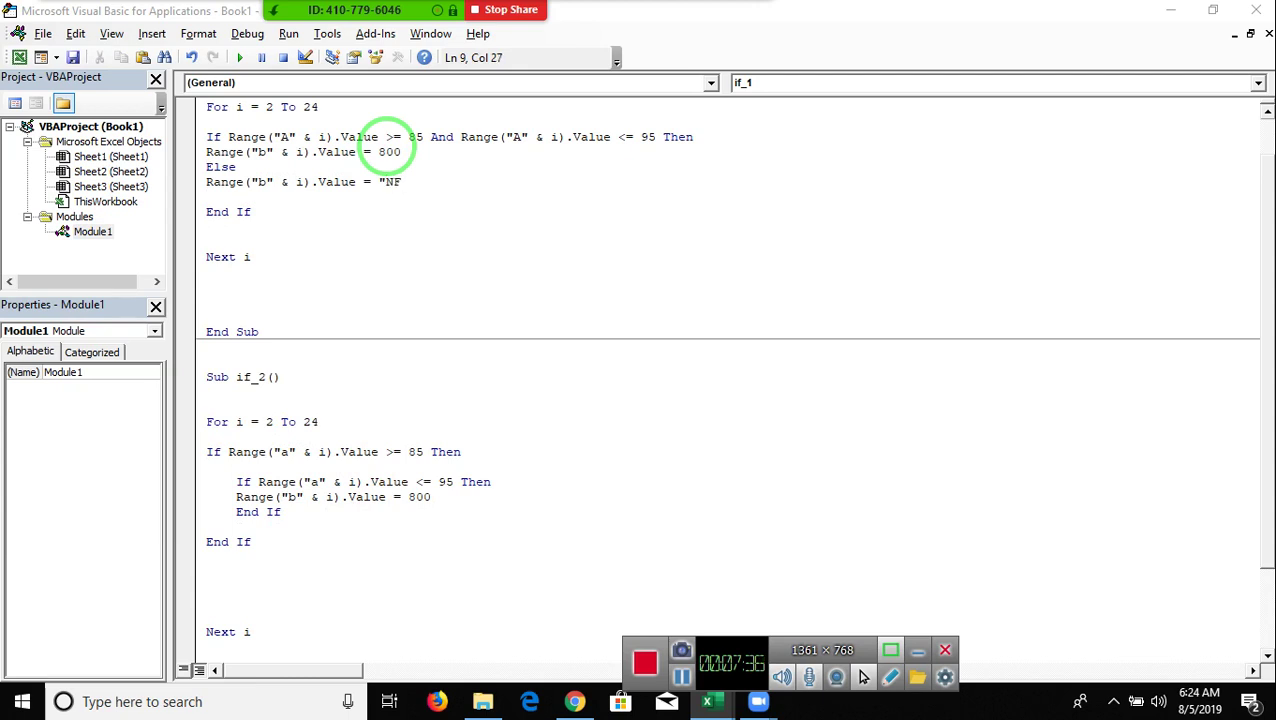
text(")
key(Return)
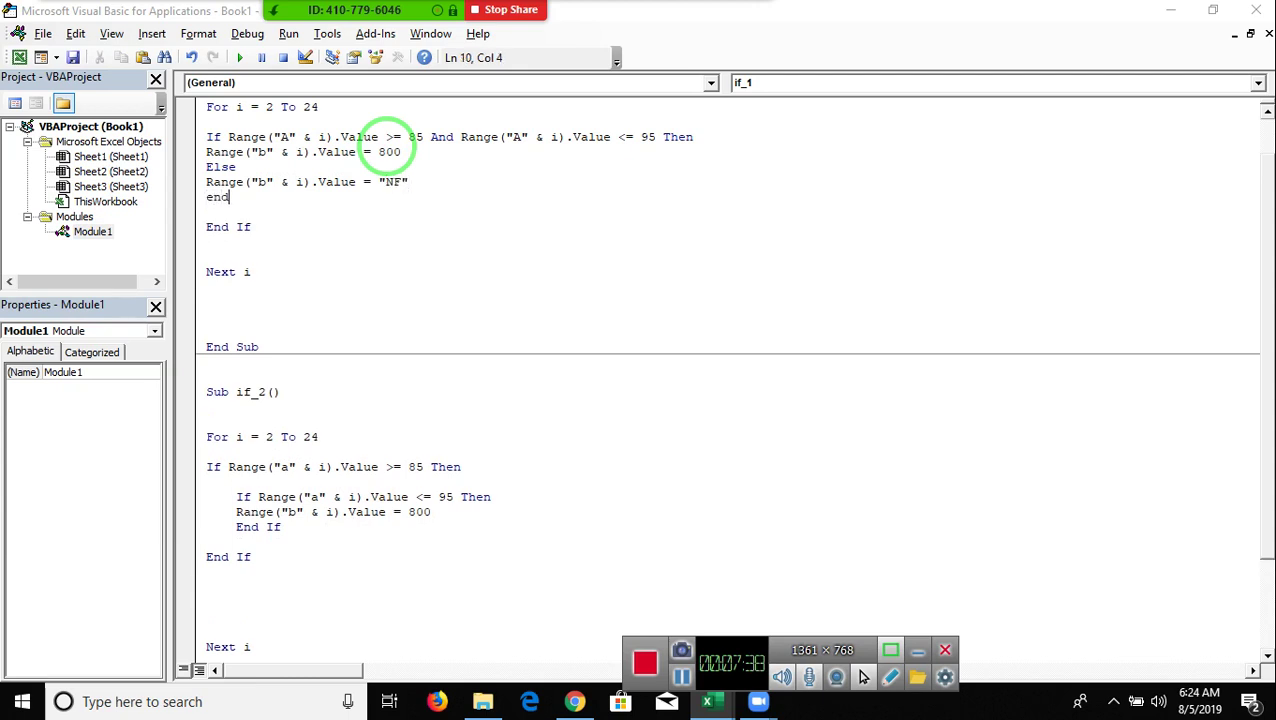
scroll(336, 105, down, 3)
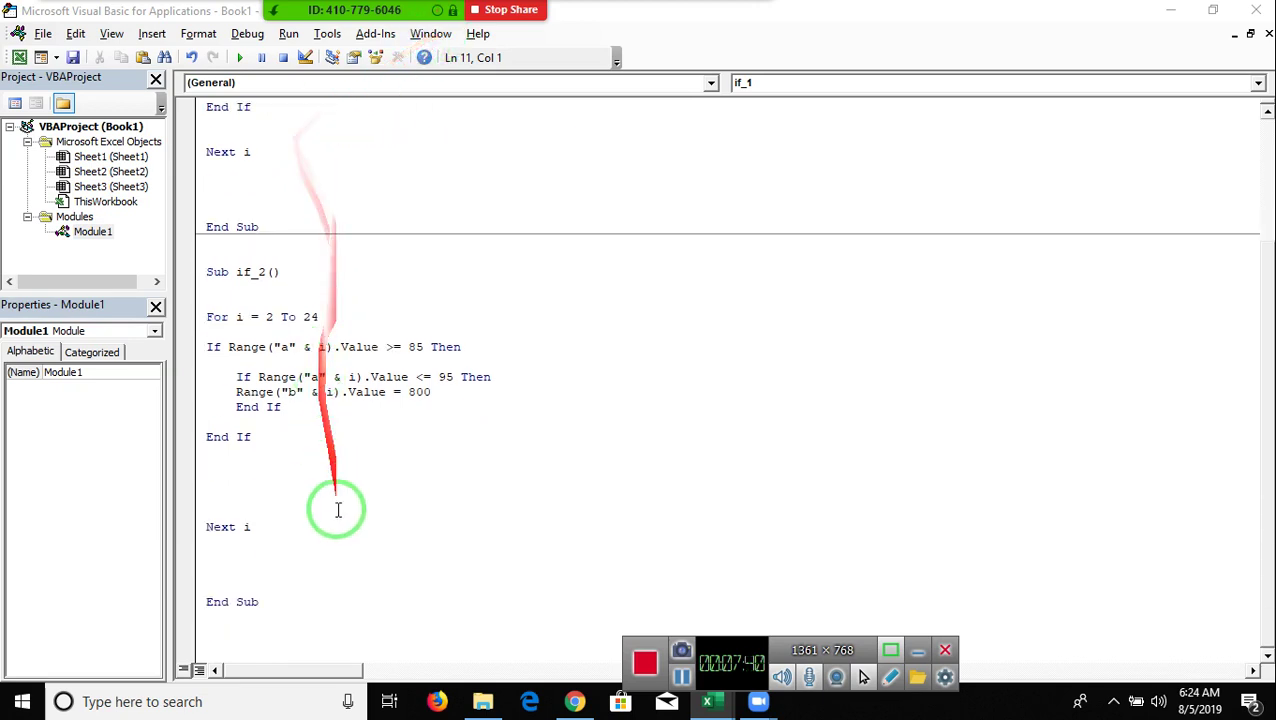
- Give if_2's nested If an Else branch that writes "Over-95" to column B
click(225, 410)
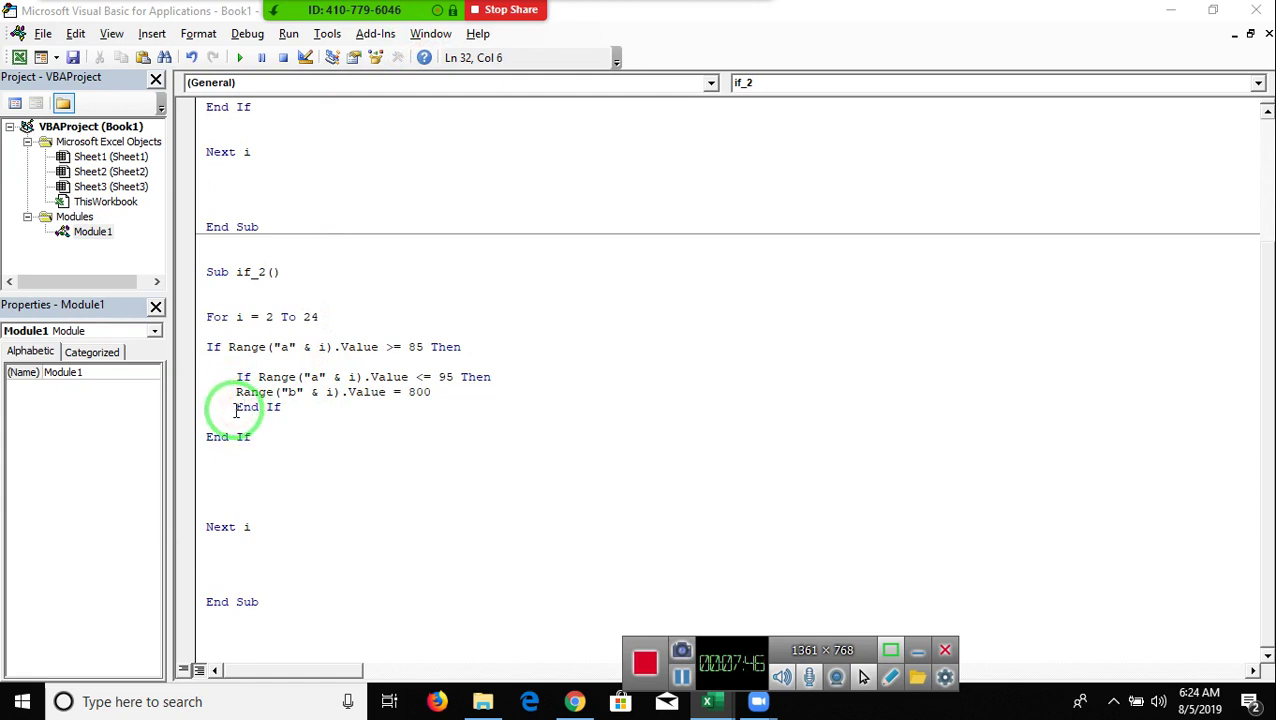
click(236, 408)
key(Return)
key(Return)
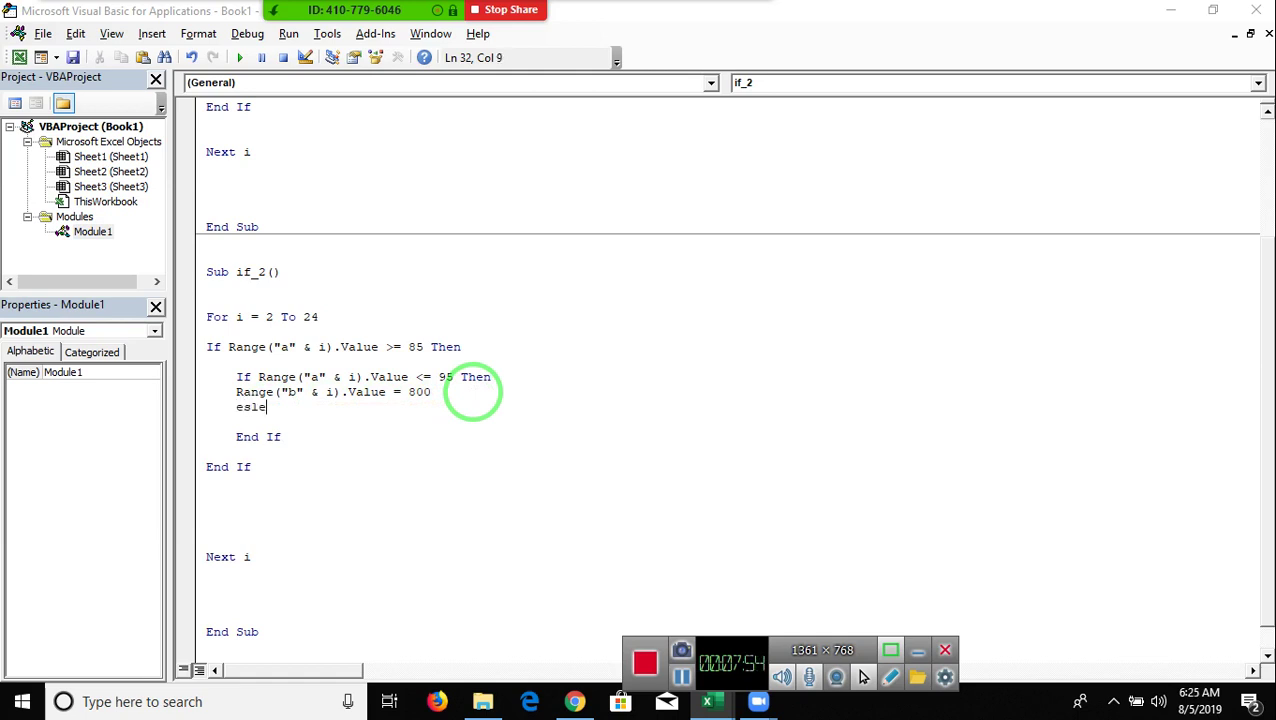
key(Return)
key(BackSpace)
key(BackSpace)
key(BackSpace)
text(lse)
key(Return)
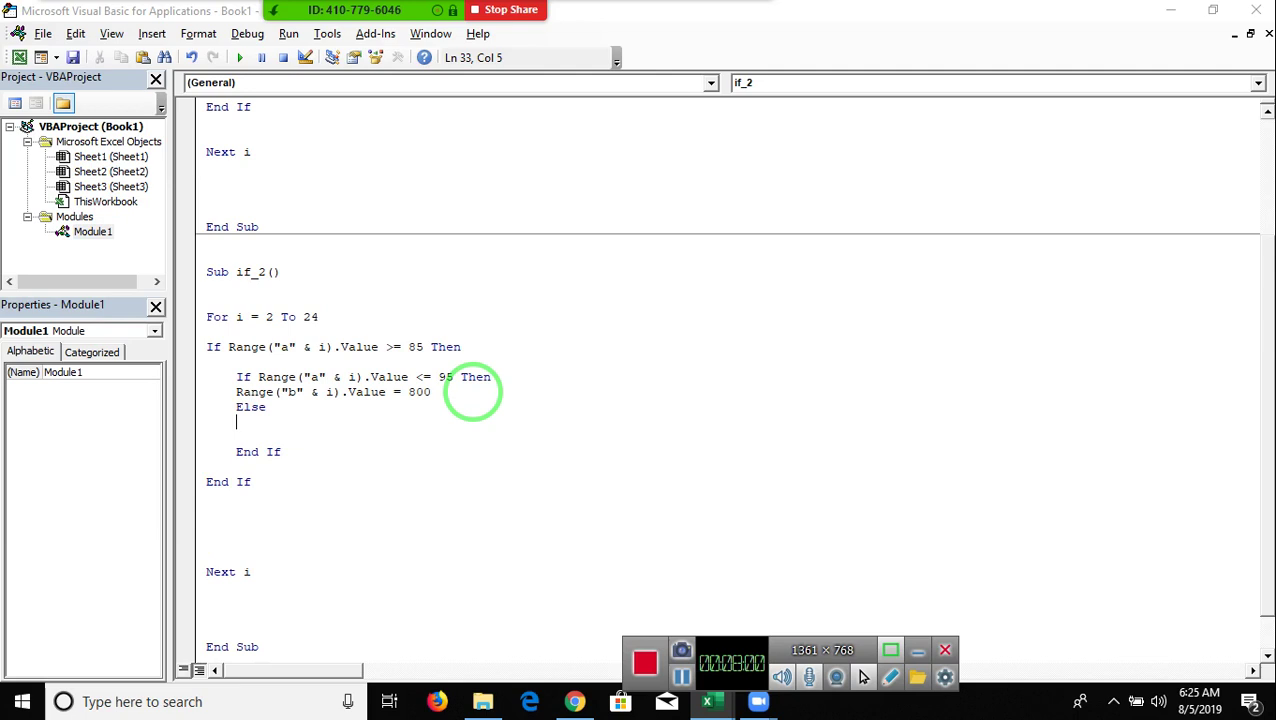
key(ctrl+v)
key(BackSpace)
key(BackSpace)
key(BackSpace)
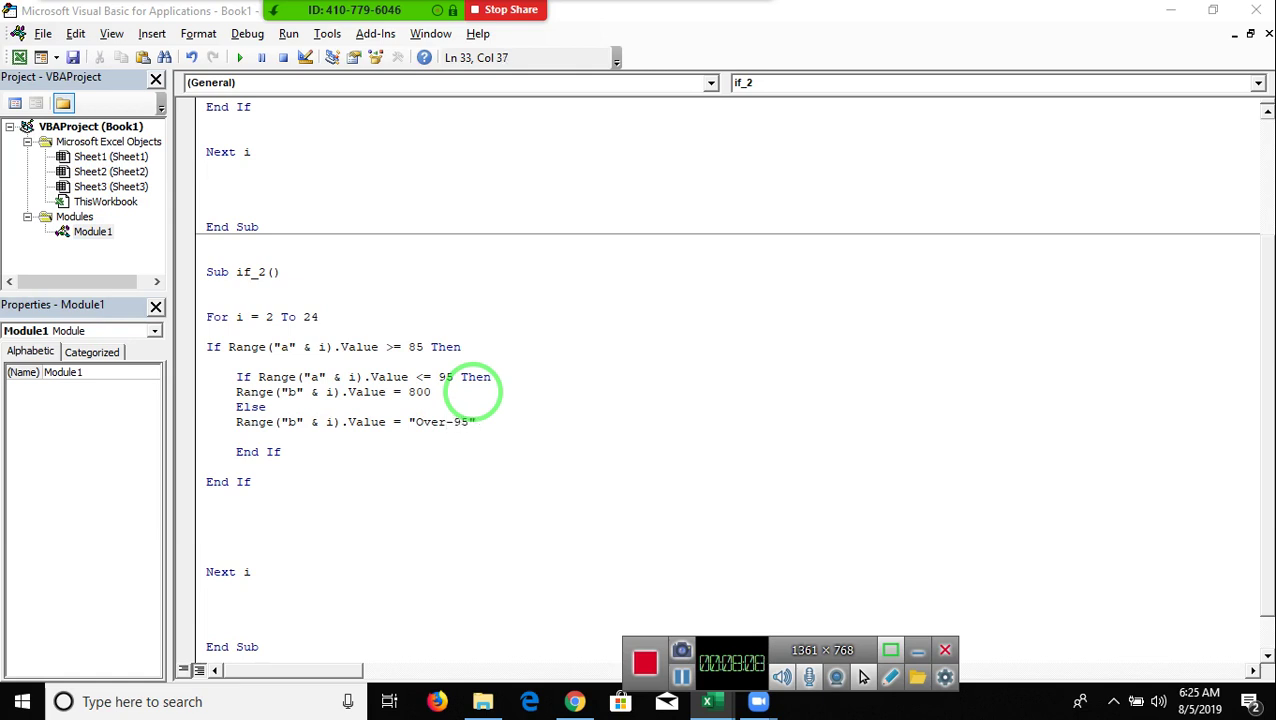
- Add an outer Else writing "Bellow-85" to column B, then switch to the Excel workbook
key(Return)
text(else)
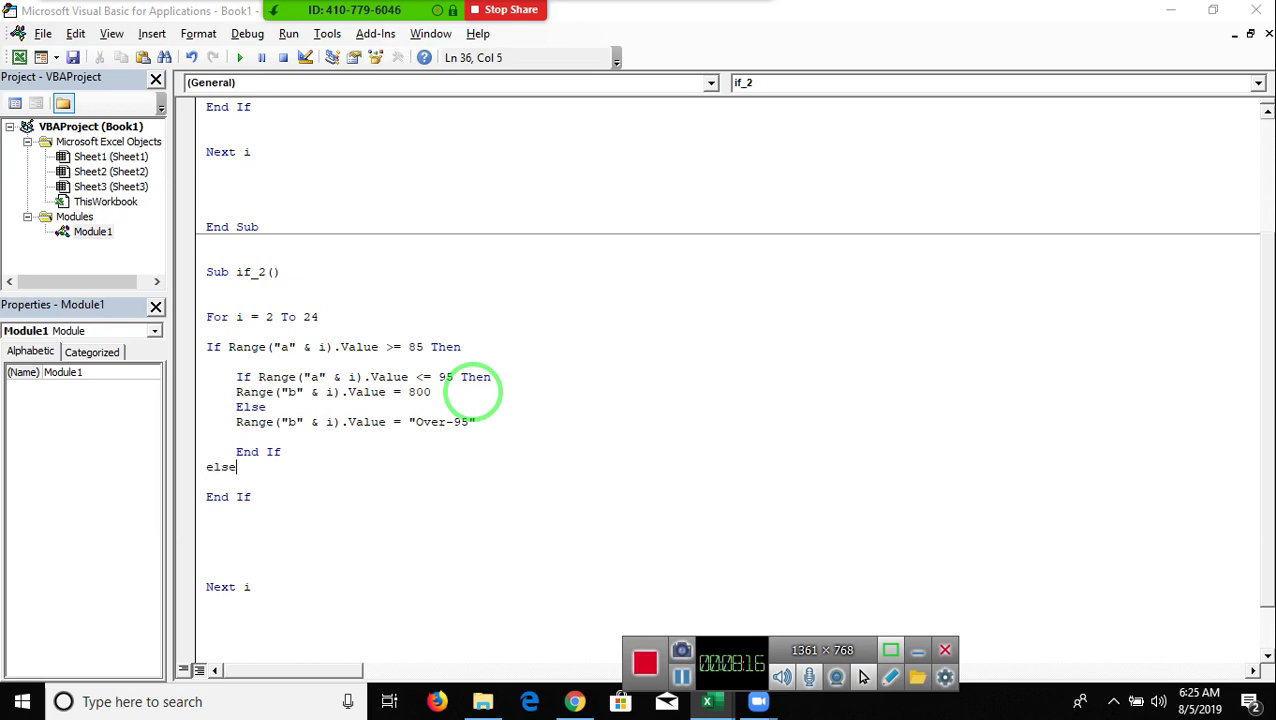
key(Return)
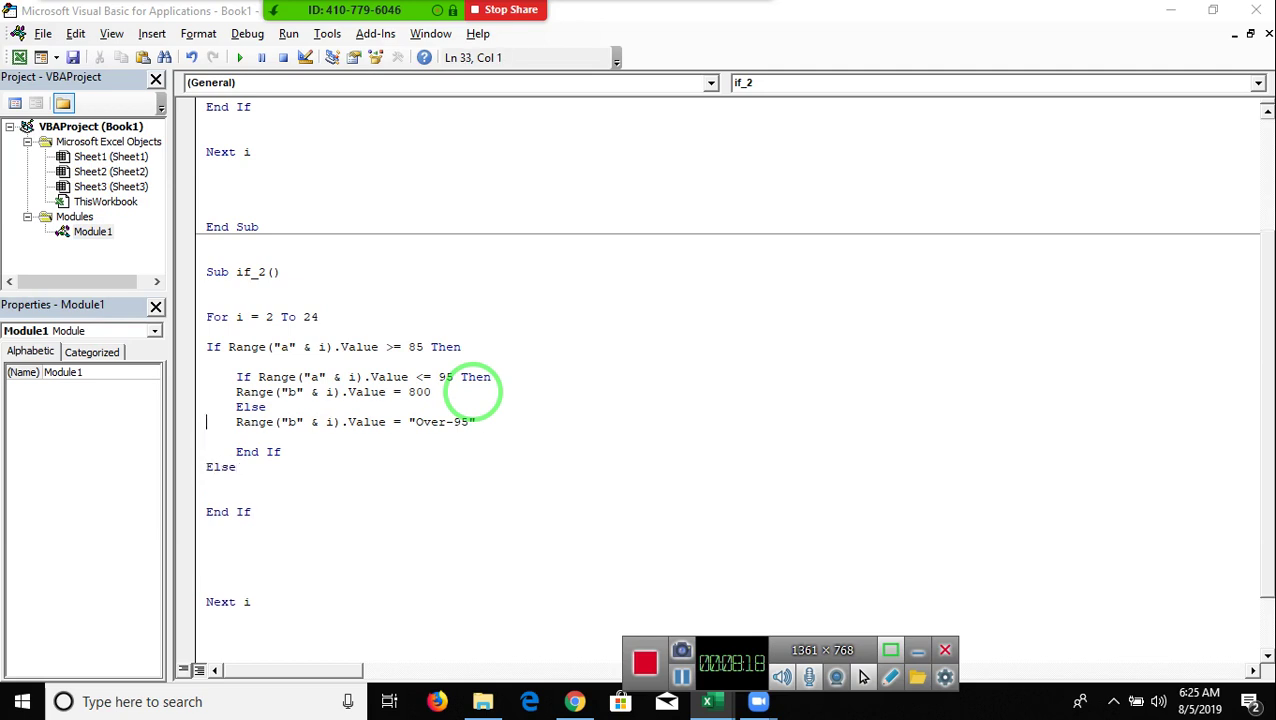
key(shift+Down)
key(Right)
key(ctrl+v)
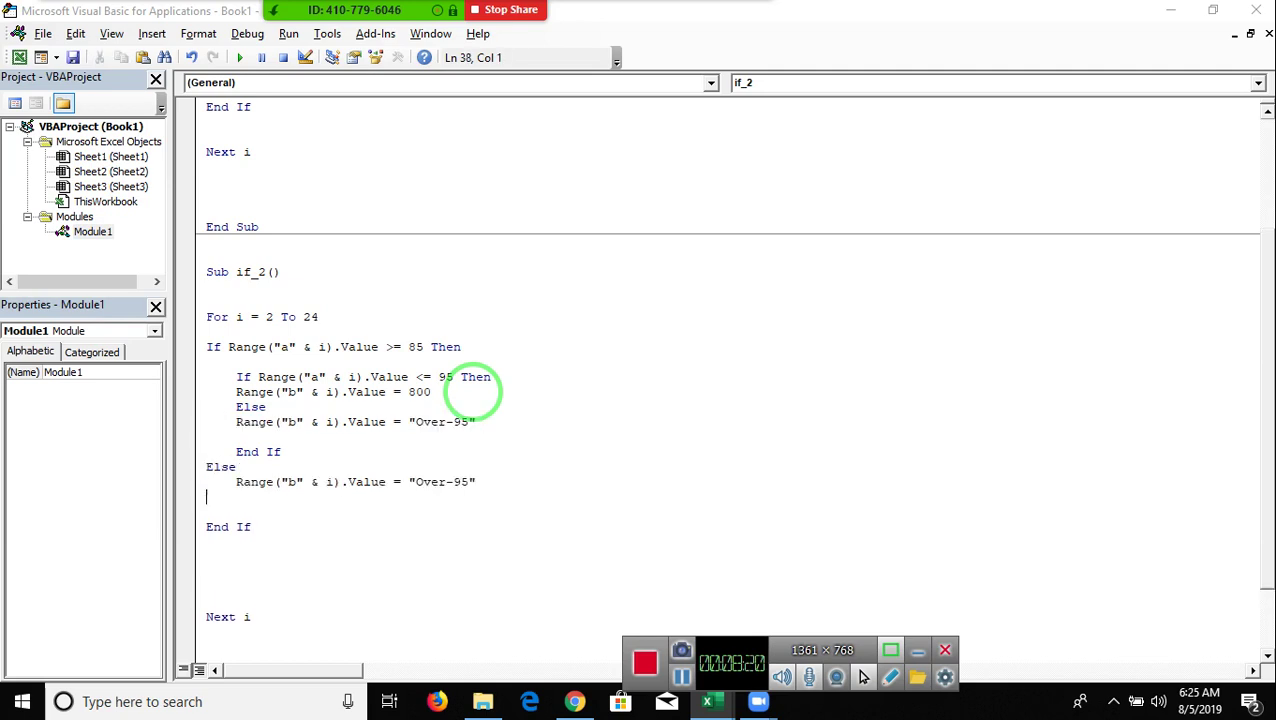
drag(433, 467, 433, 481)
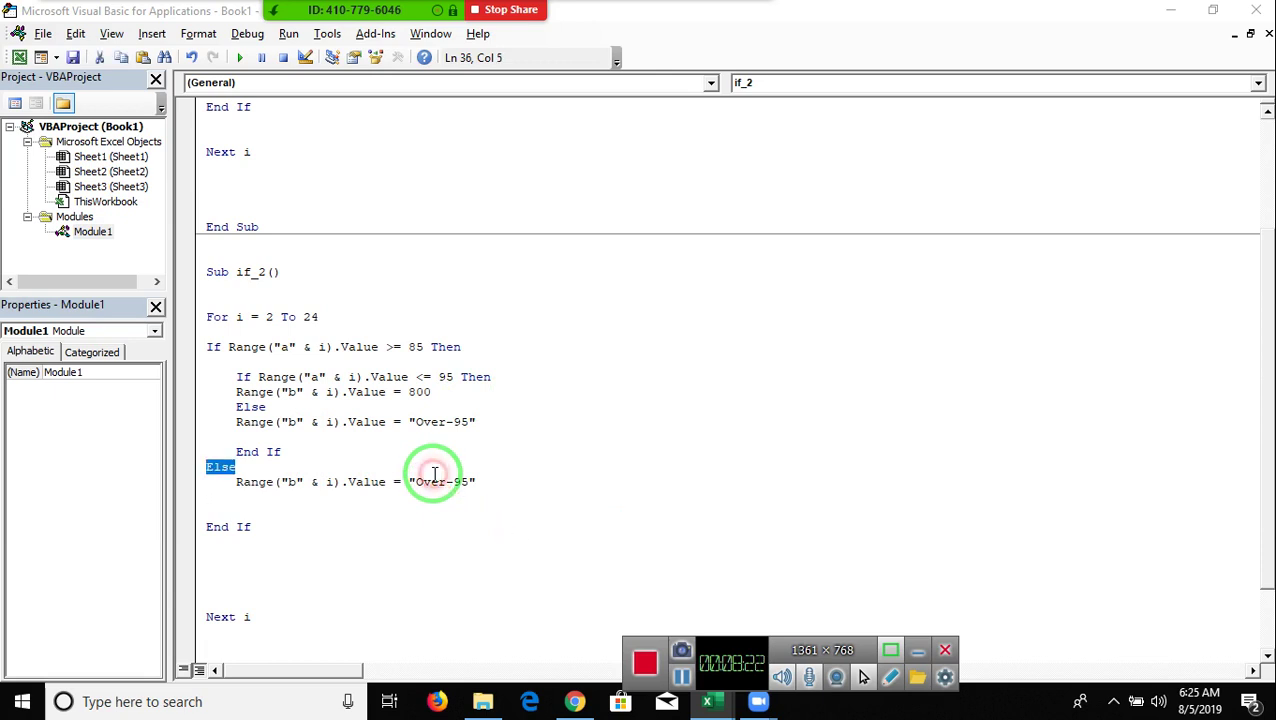
double_click(434, 481)
text(Bellow)
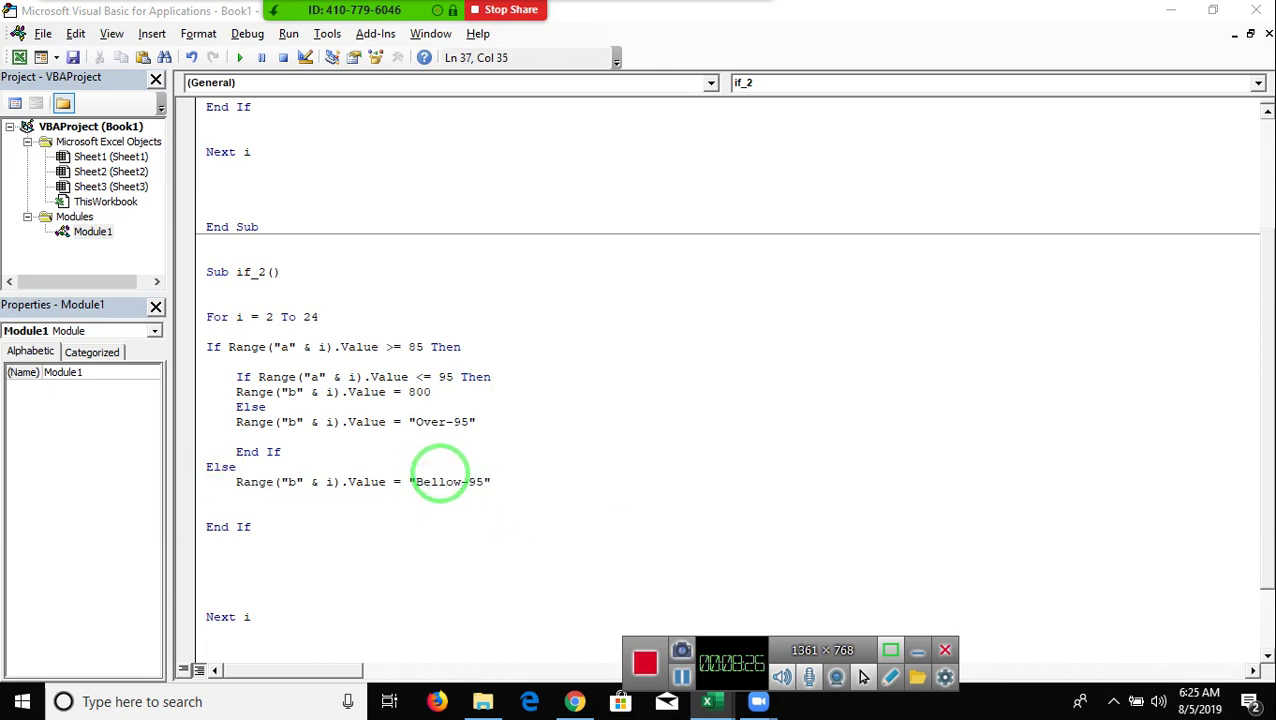
key(BackSpace)
key(BackSpace)
text(5)
click(648, 508)
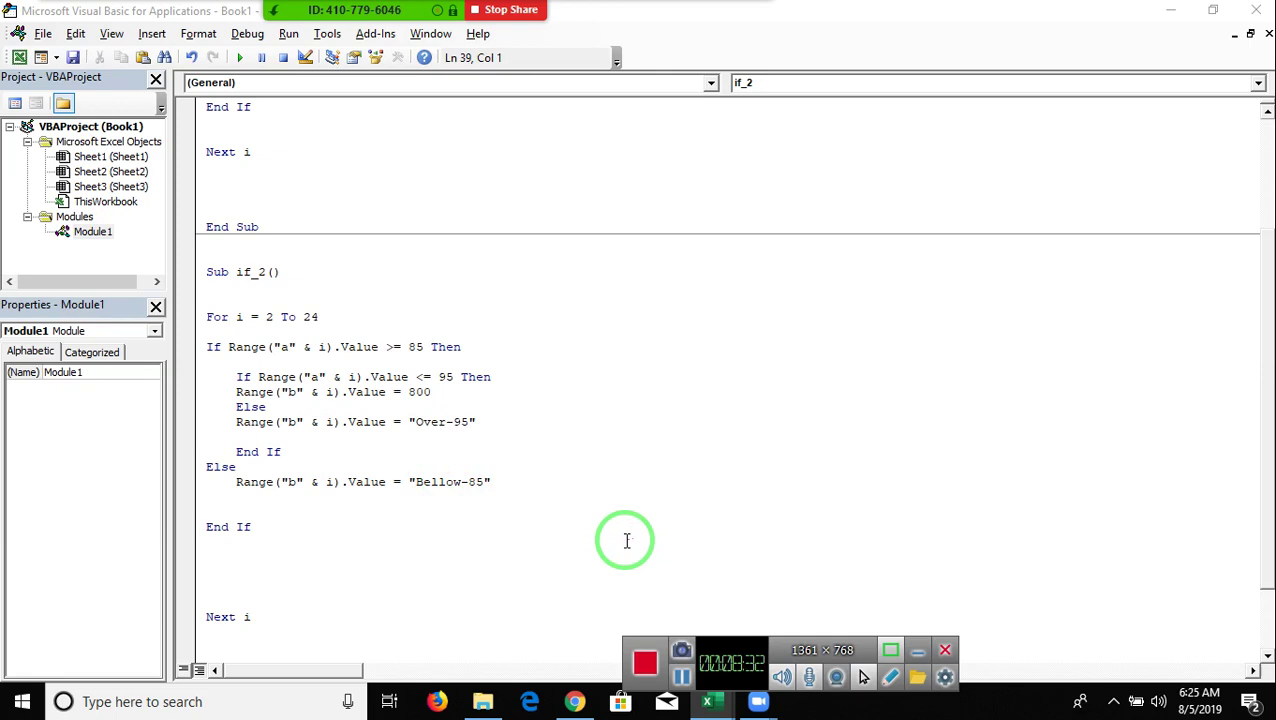
drag(592, 522, 325, 240)
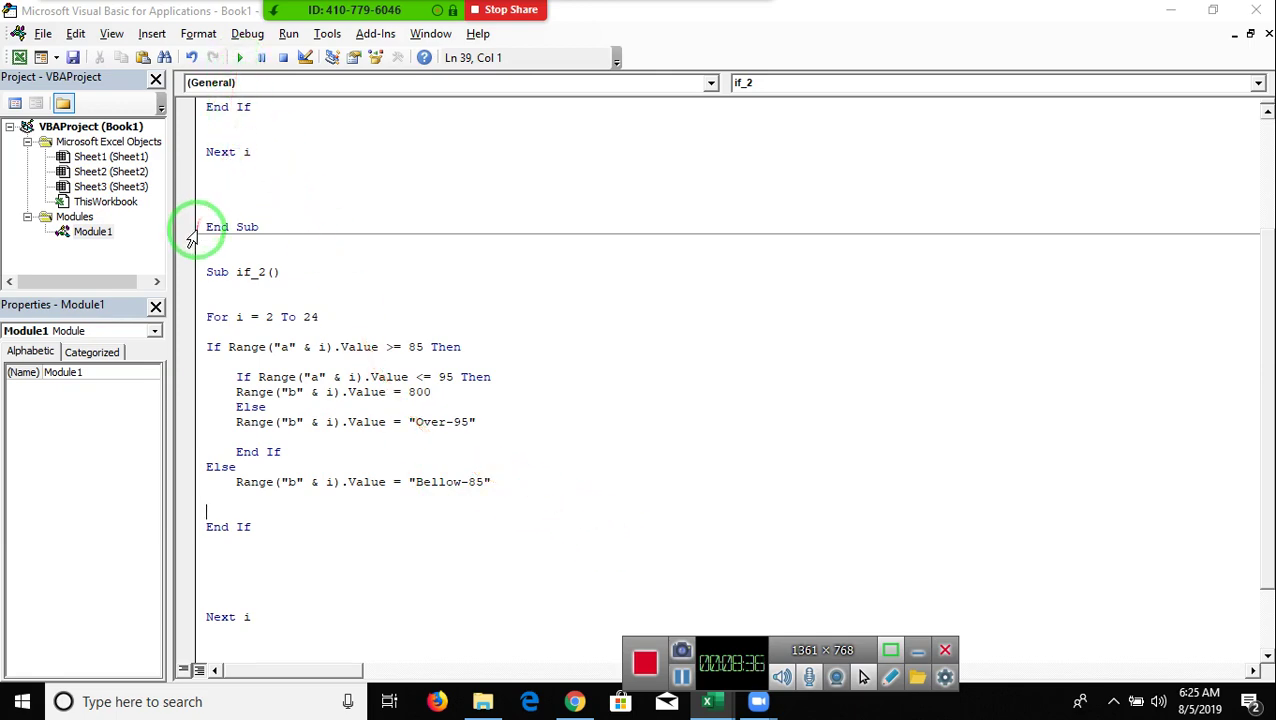
key(alt+Tab)
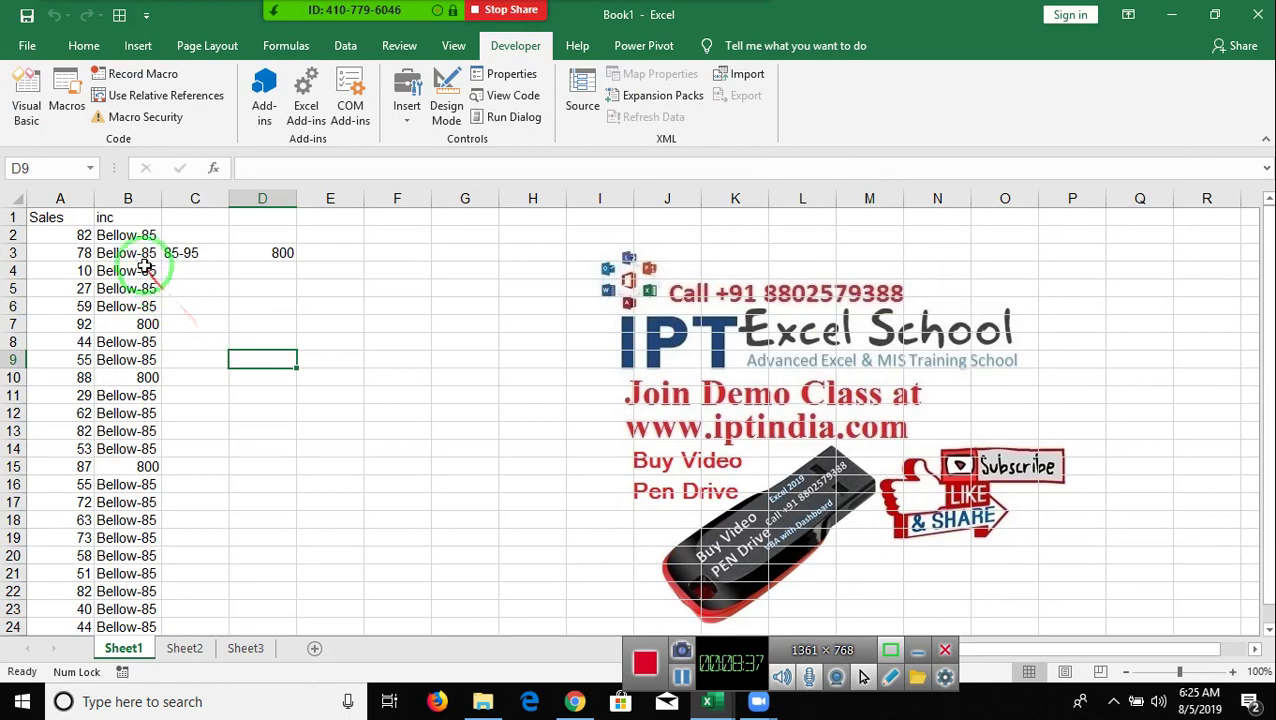
- Inspect cells B3 and B7 for the macro's results, then return to the VBA editor
click(128, 253)
click(140, 324)
scroll(147, 467, down, 3)
scroll(147, 467, down, 1)
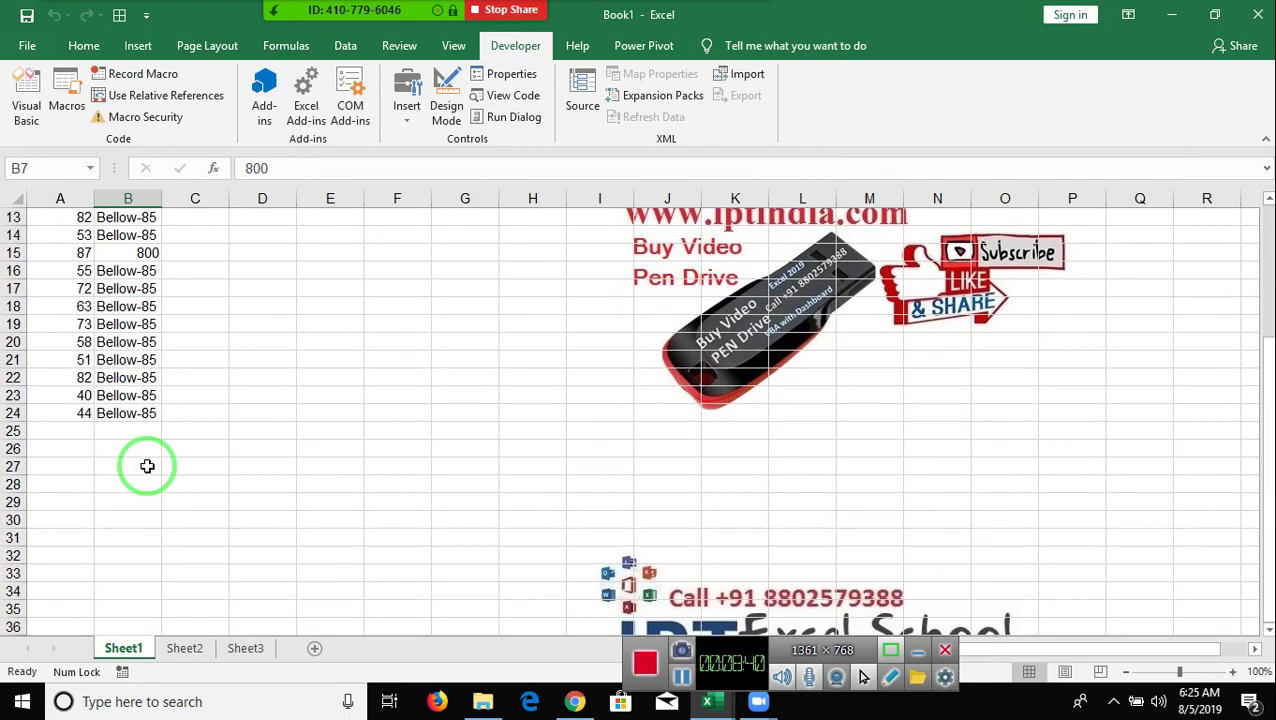
scroll(147, 467, up, 3)
scroll(147, 467, up, 1)
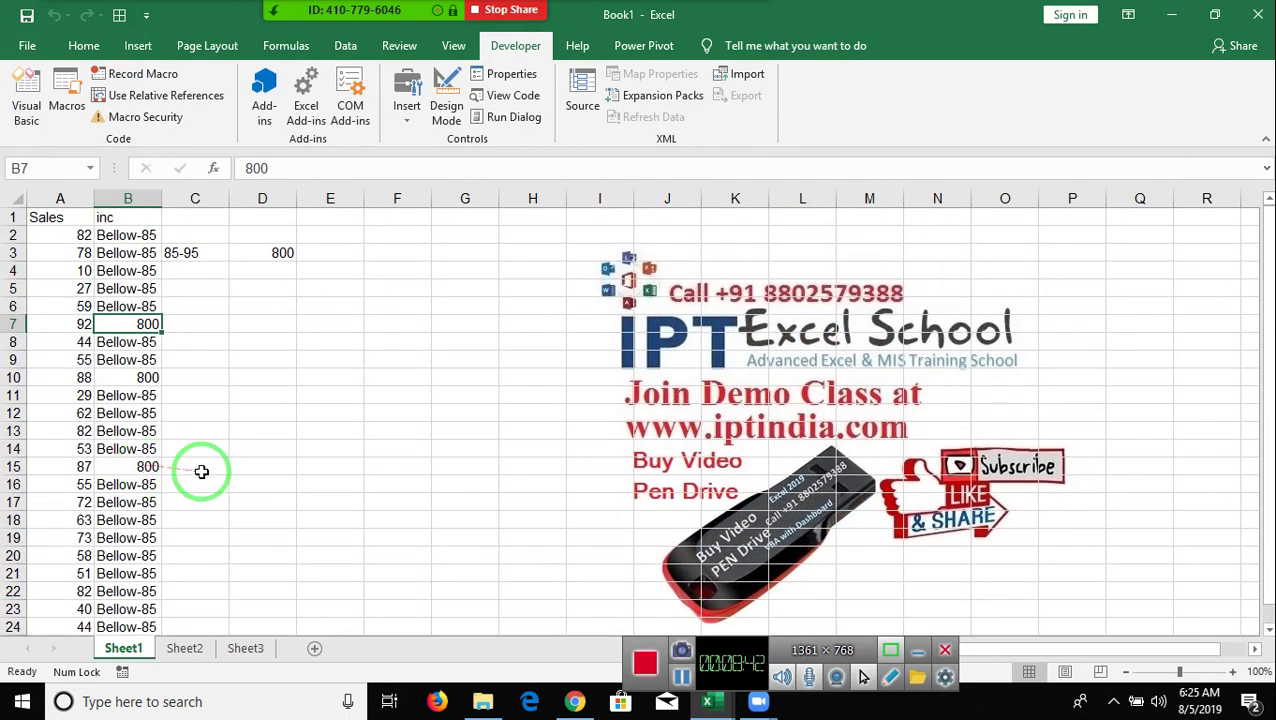
key(alt+F11)
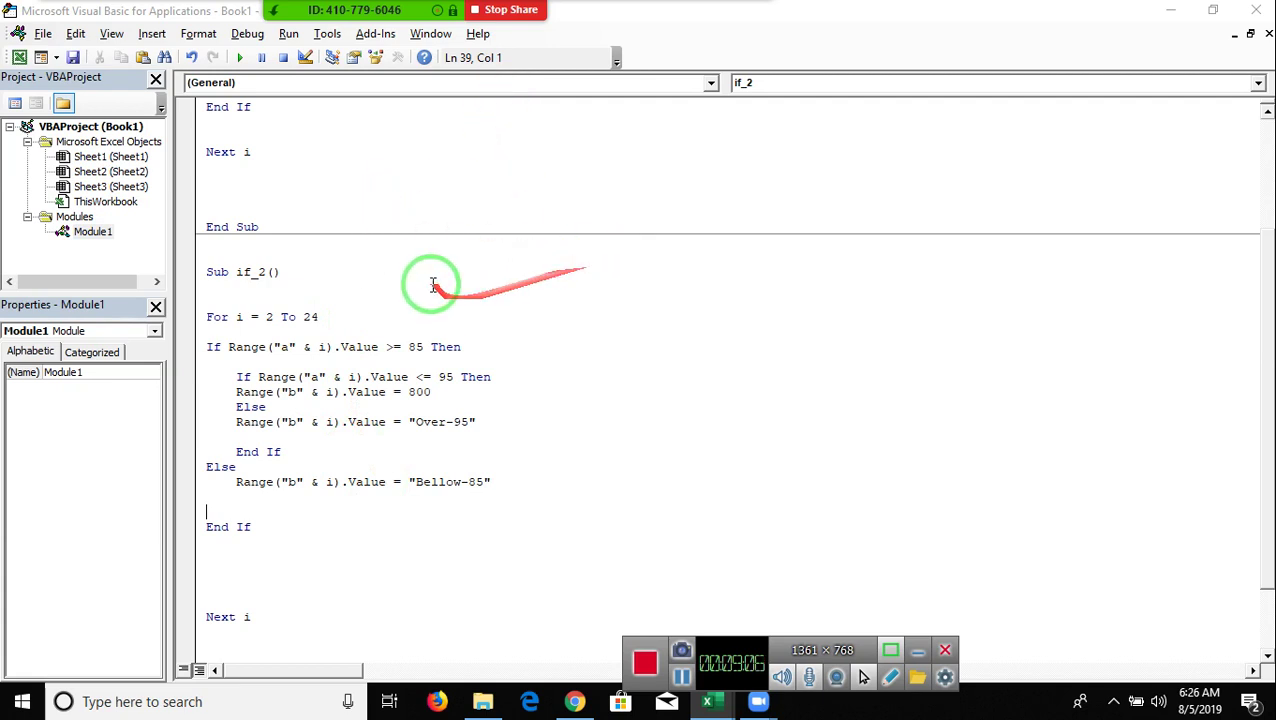
- Remove the indent from the Bellow-85 line and review the nested If lines' indentation
click(236, 483)
key(BackSpace)
key(BackSpace)
key(BackSpace)
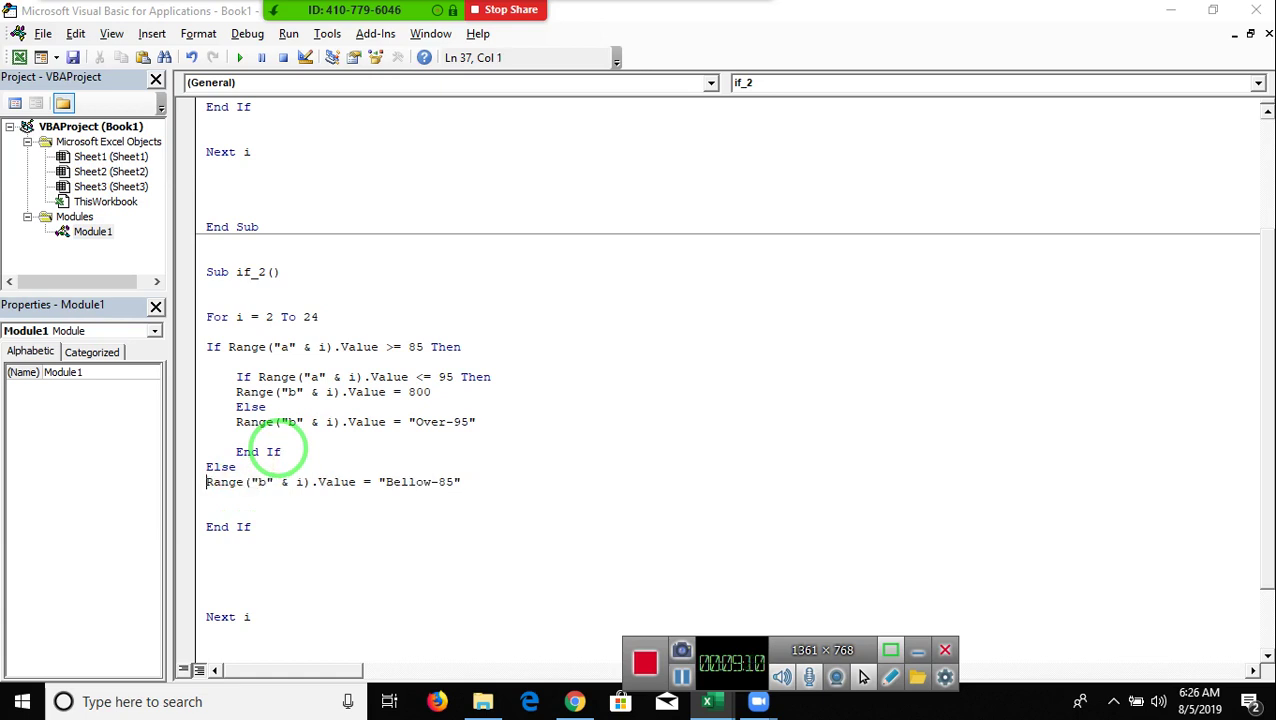
click(192, 347)
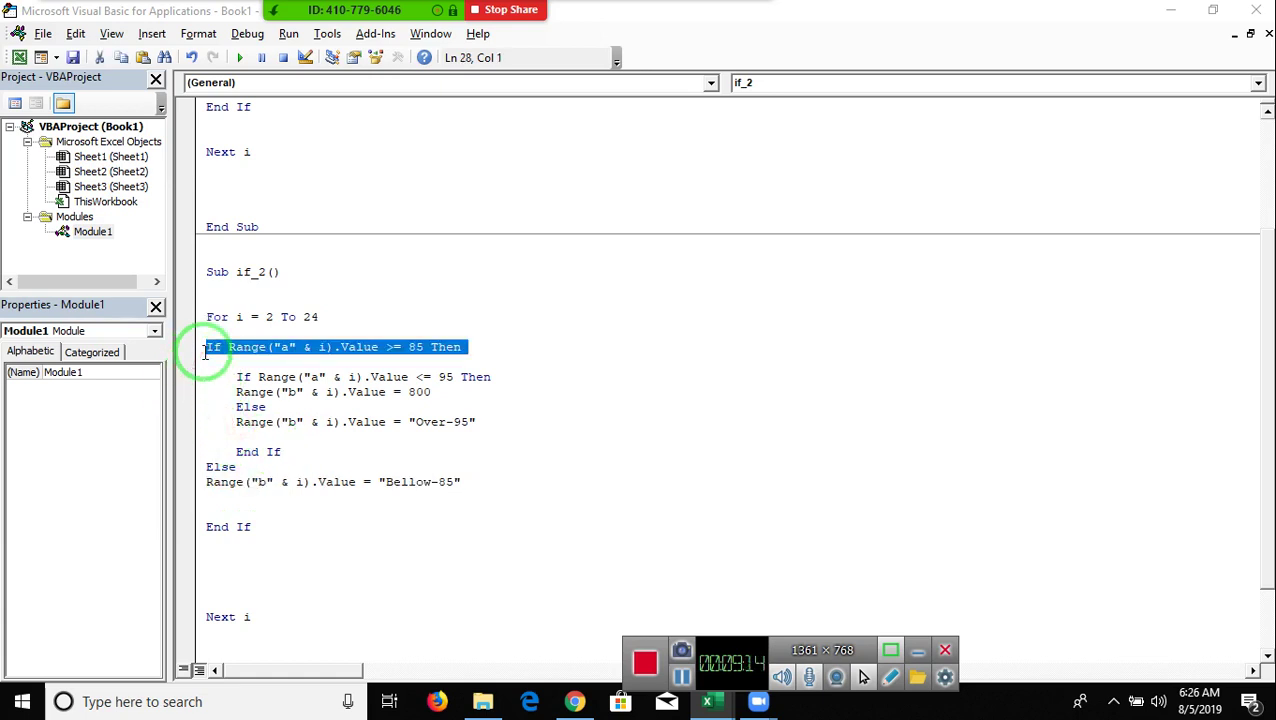
drag(236, 377, 206, 377)
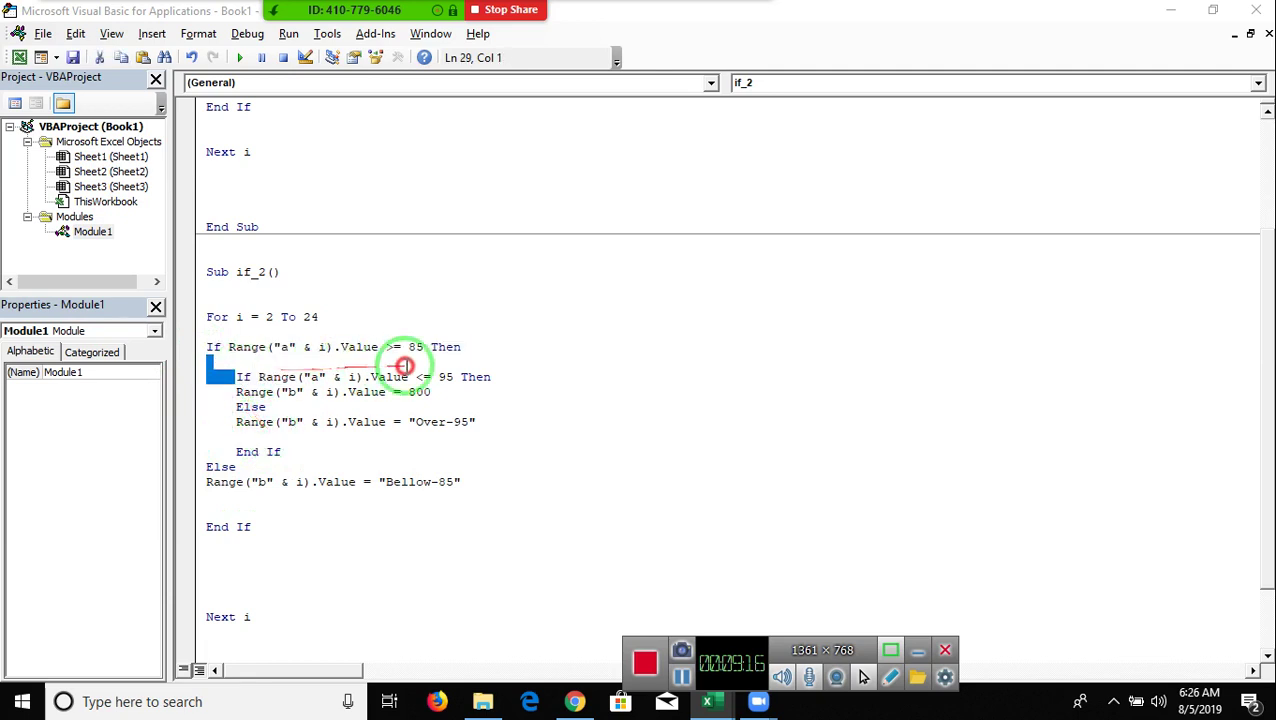
click(199, 482)
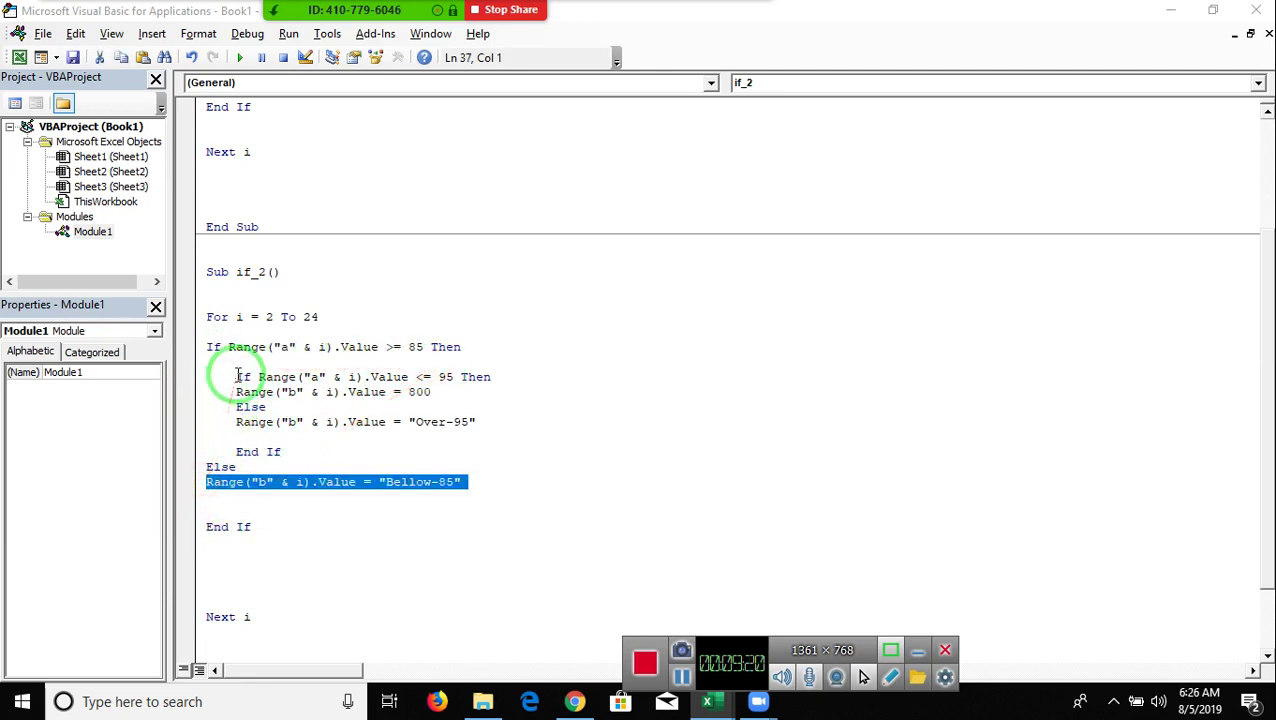
drag(236, 377, 510, 377)
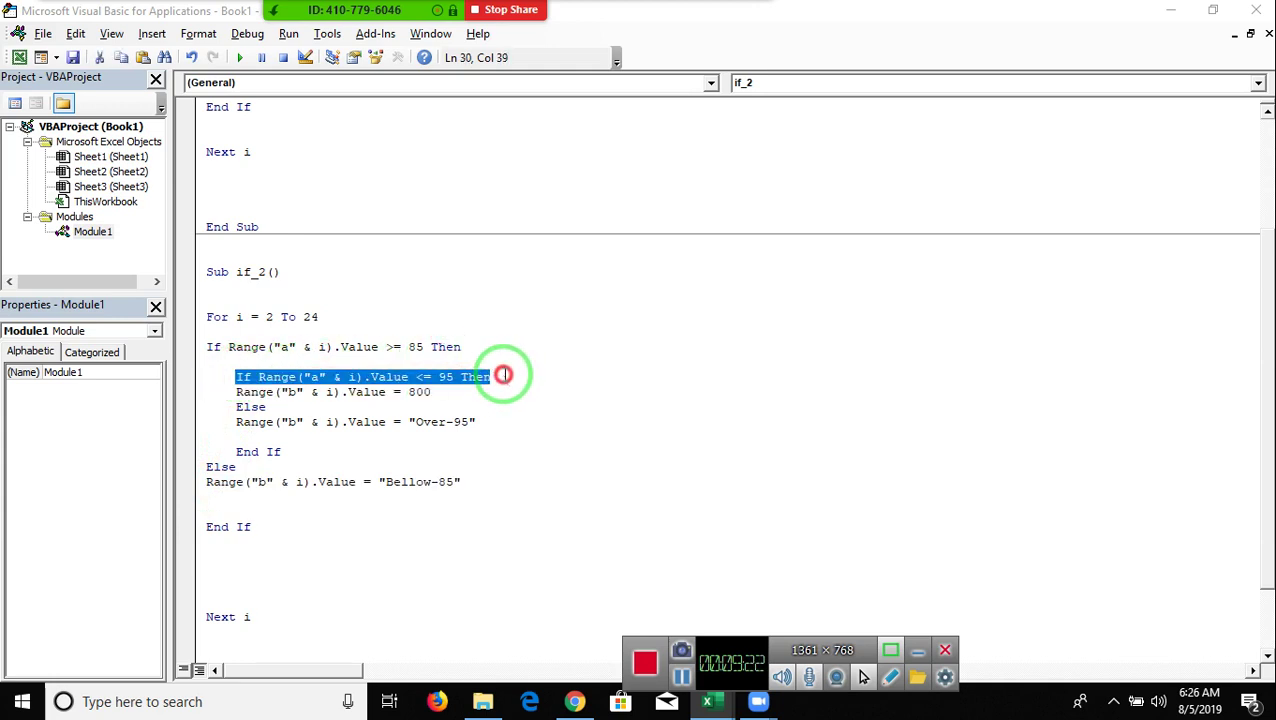
drag(220, 393, 560, 392)
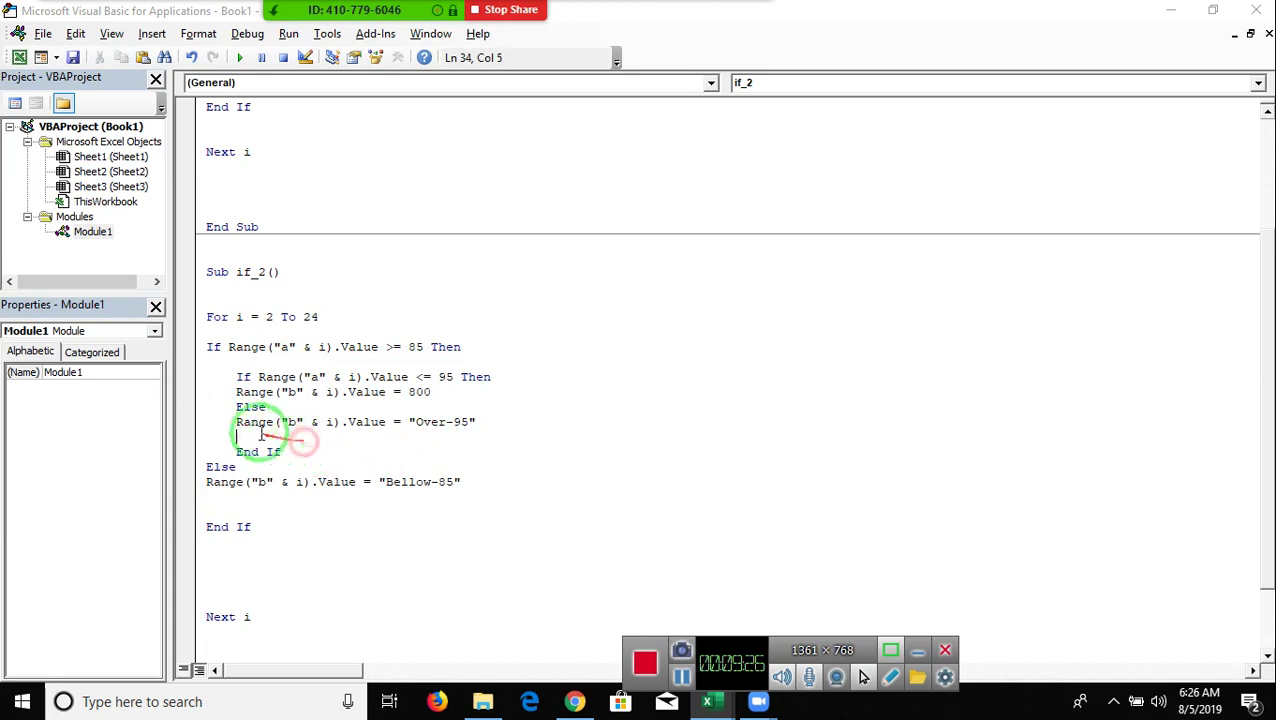
drag(236, 422, 476, 422)
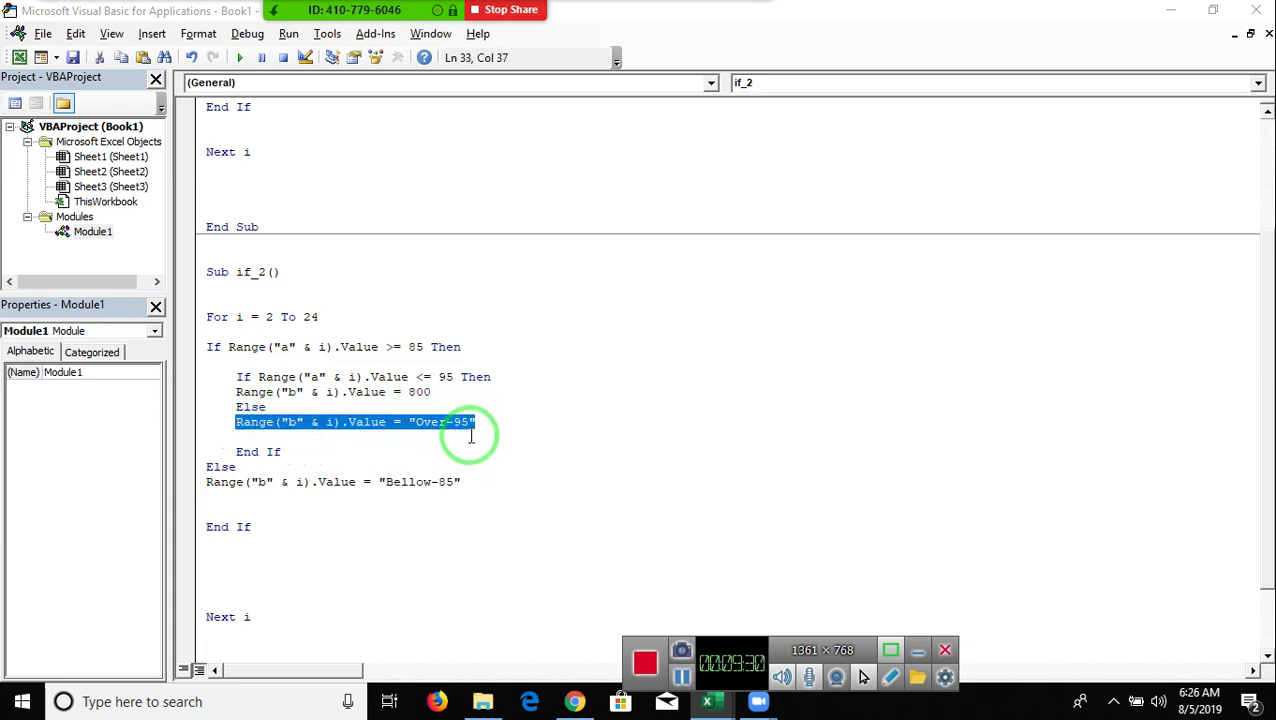
click(195, 360)
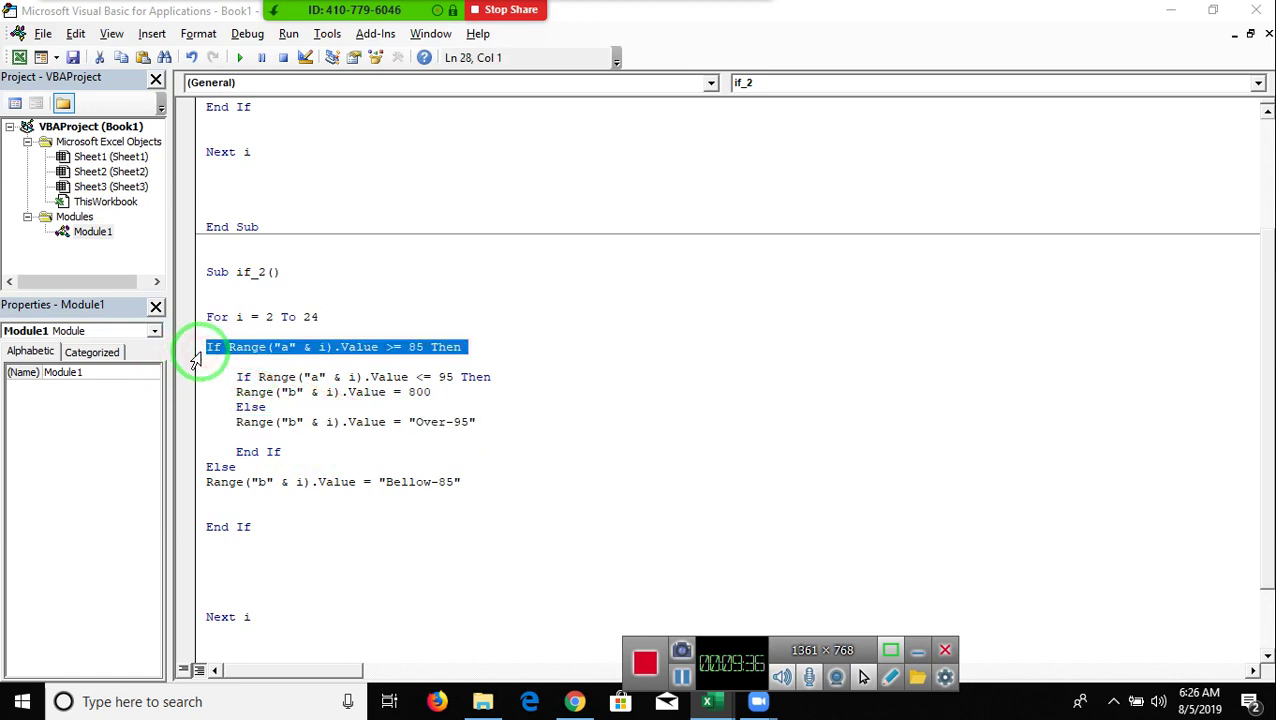
click(236, 378)
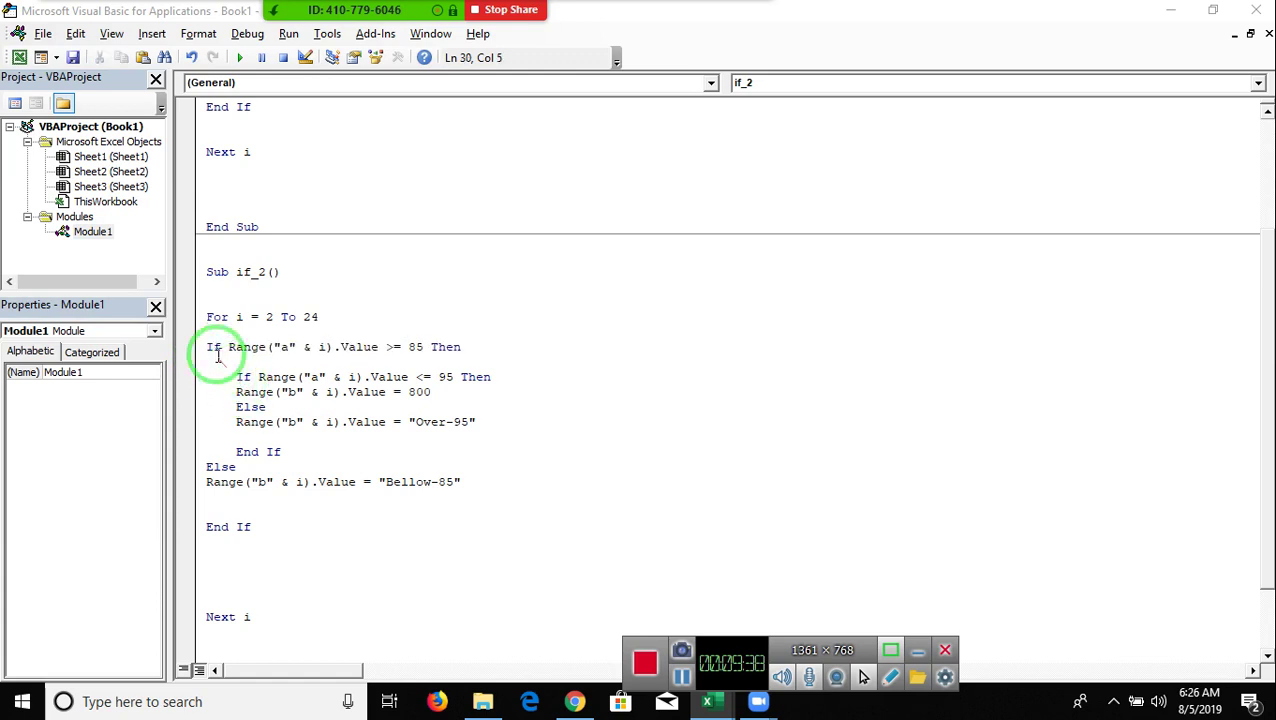
click(207, 482)
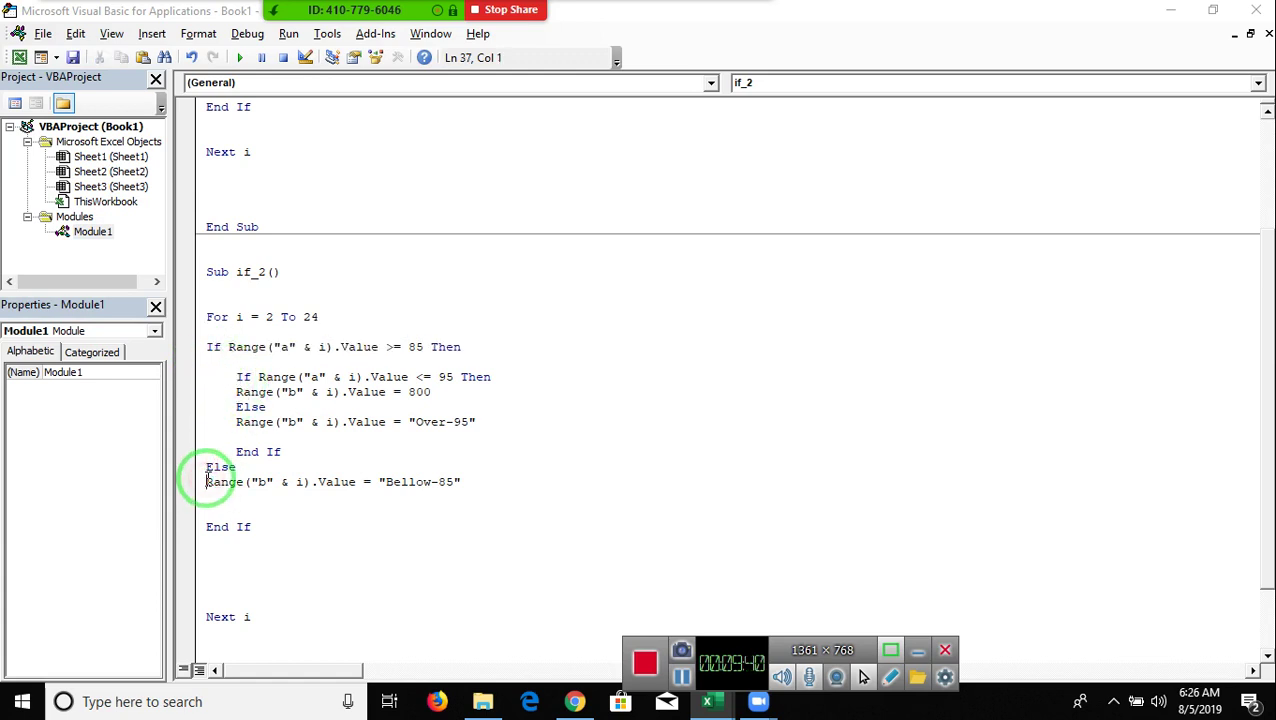
- Delete the extra blank lines below End If and before Next i and End Sub
scroll(208, 475, down, 2)
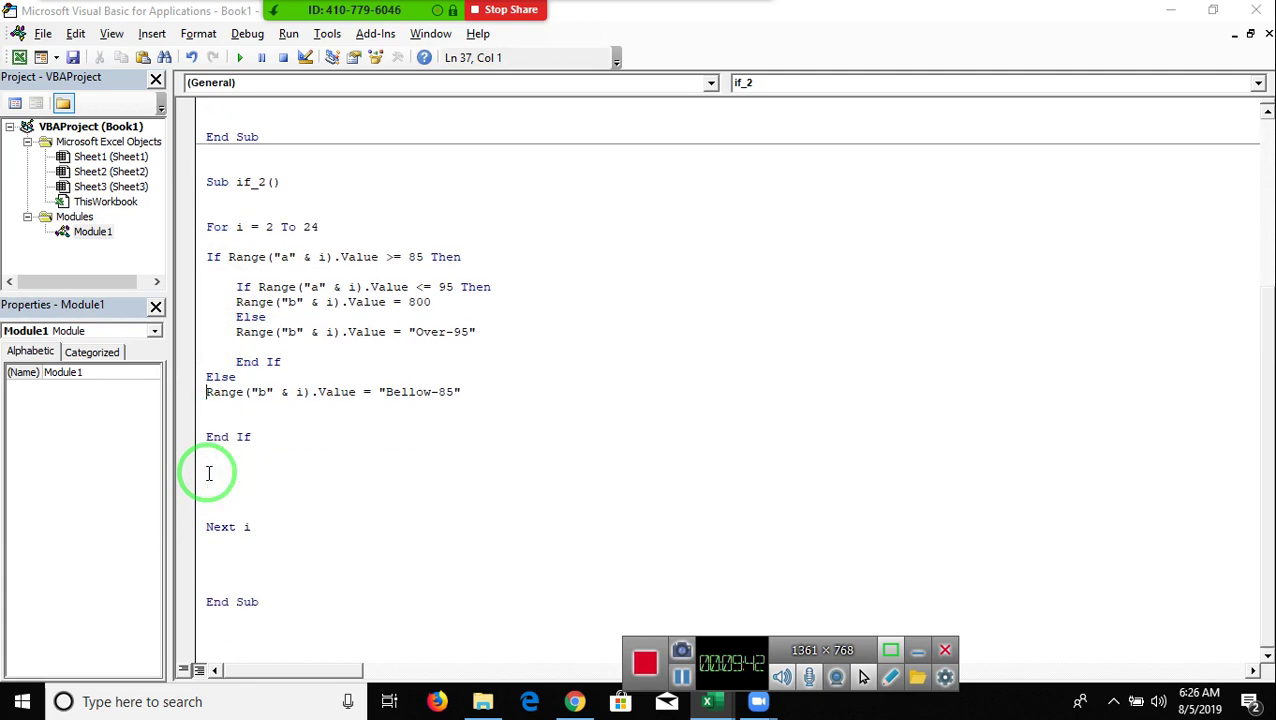
click(207, 451)
key(Delete)
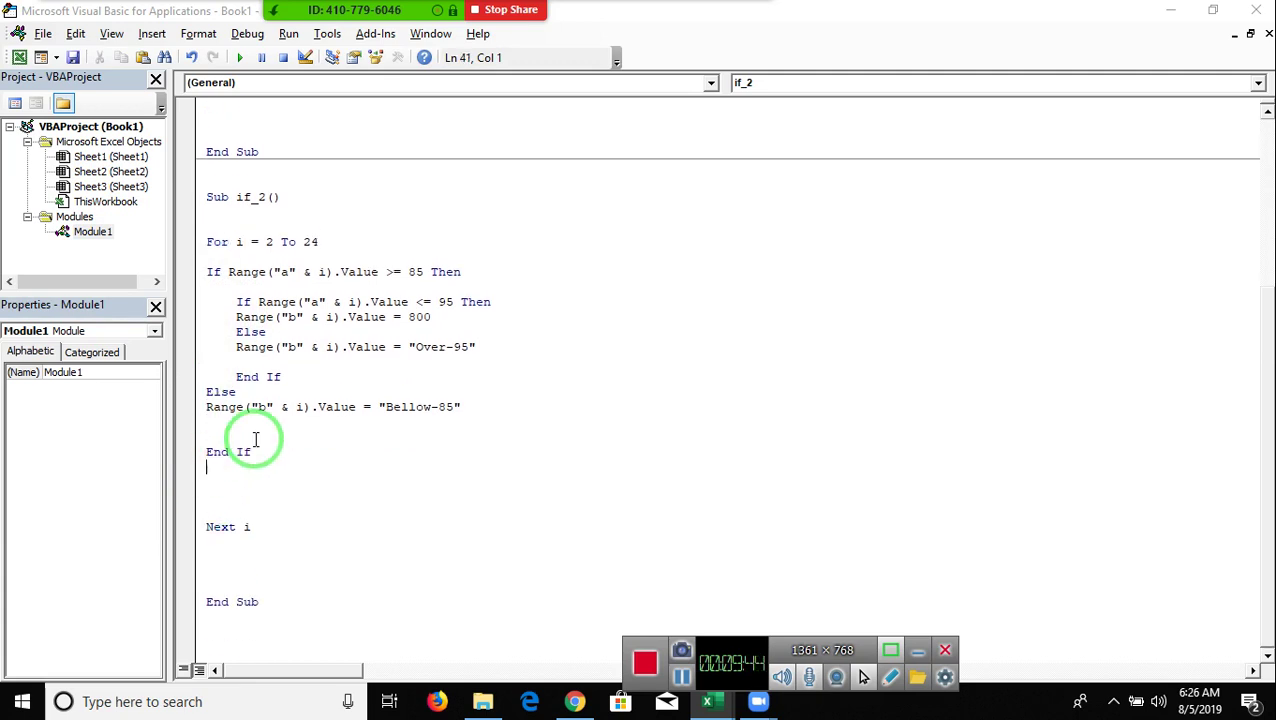
key(Delete)
key(Delete)
scroll(256, 440, up, 5)
click(240, 167)
scroll(230, 320, down, 5)
click(207, 497)
key(Delete)
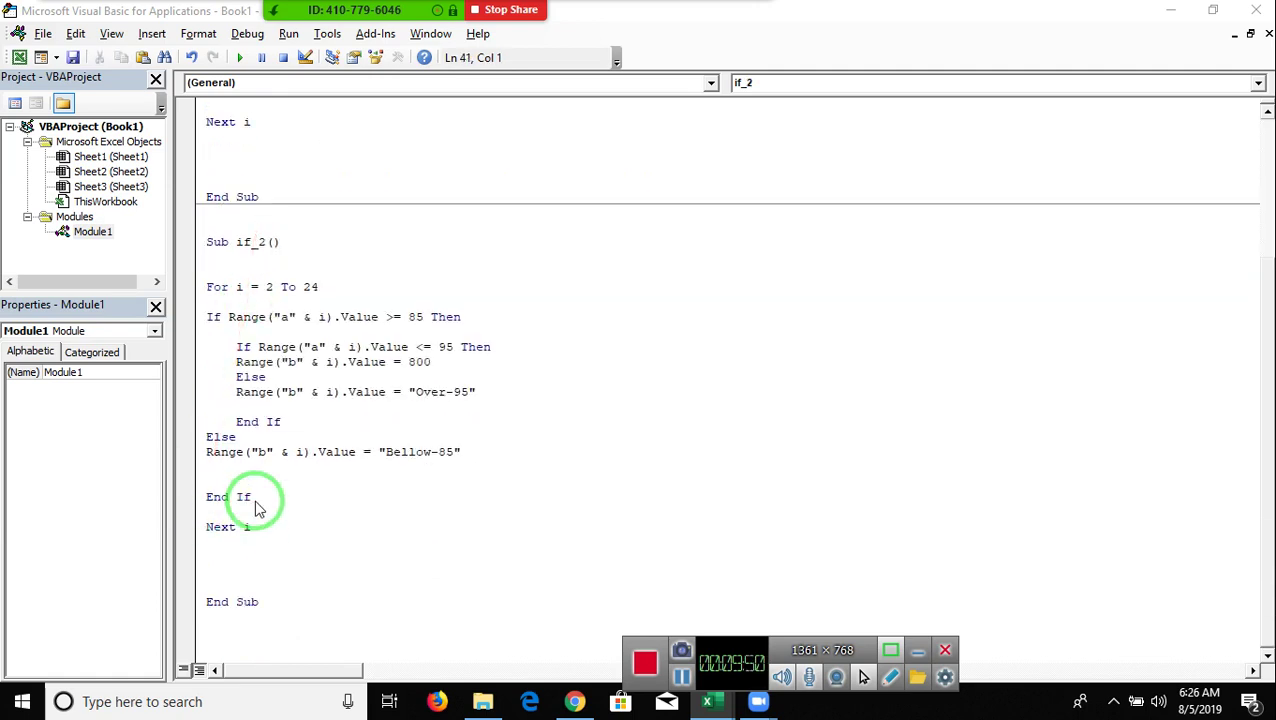
key(Delete)
click(243, 558)
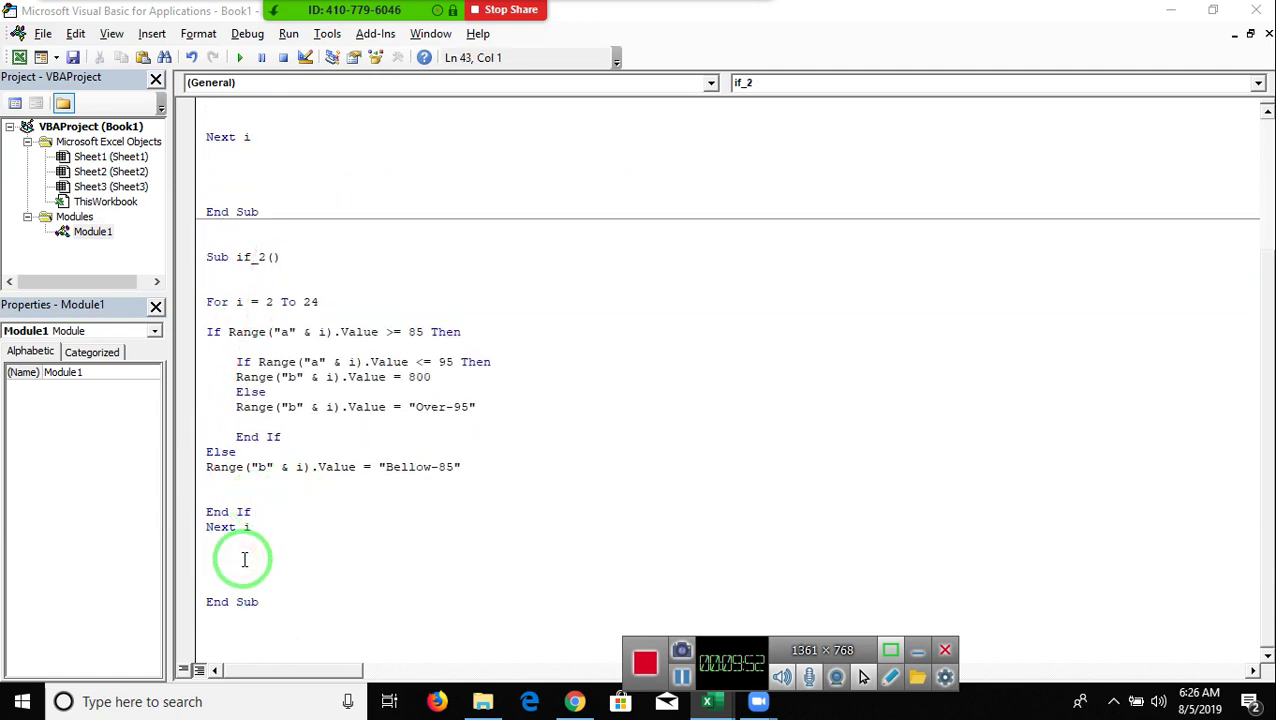
key(Delete)
key(Delete)
key(Return)
key(Return)
key(Return)
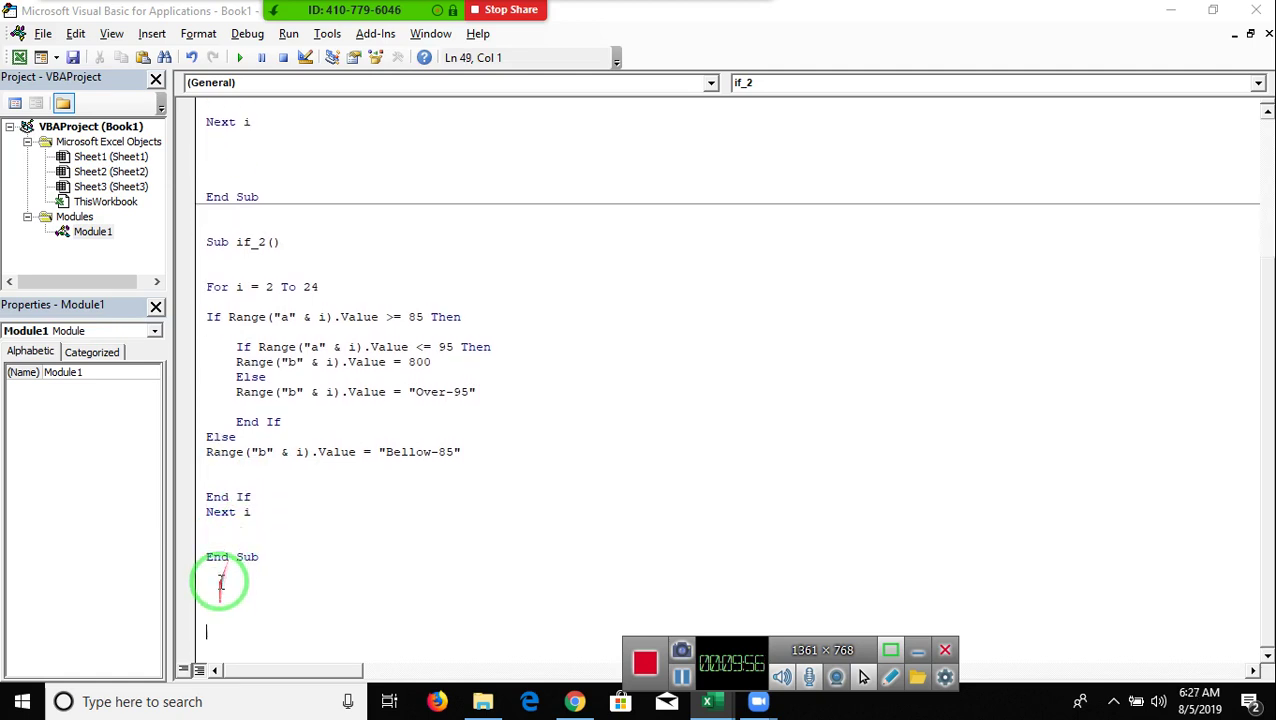
drag(262, 563, 194, 248)
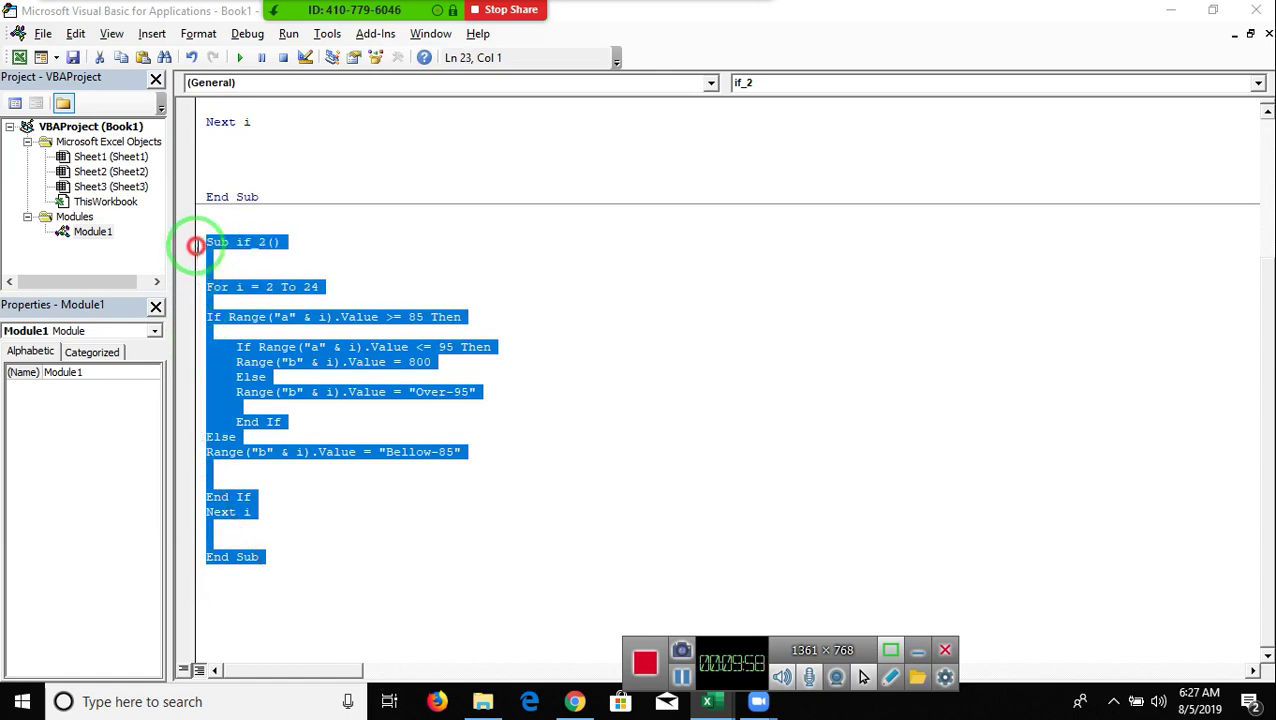
- Paste a copy of if_2 below it as if_3 and insert blank lines above its outer If
text(Sub if_2()   For i = 2 To 24  If Range("a" & i).Value >= 85 Then      If Range("a" & i).Value <= 95 Then     Range("b" & i).Value = 800     Else     Range("b" & i).Value = "Over-95"      End If Else Range("b" & i).Value = "Bellow-85"   End If Next i   End Sub)
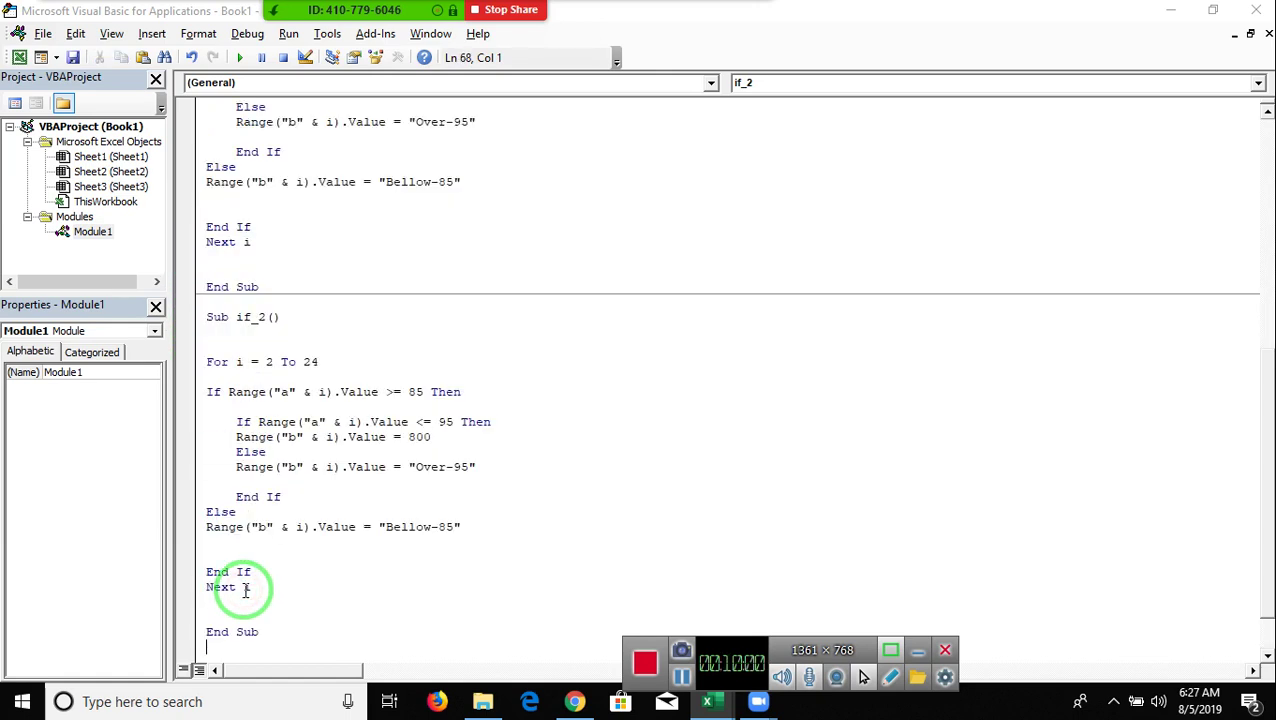
click(267, 256)
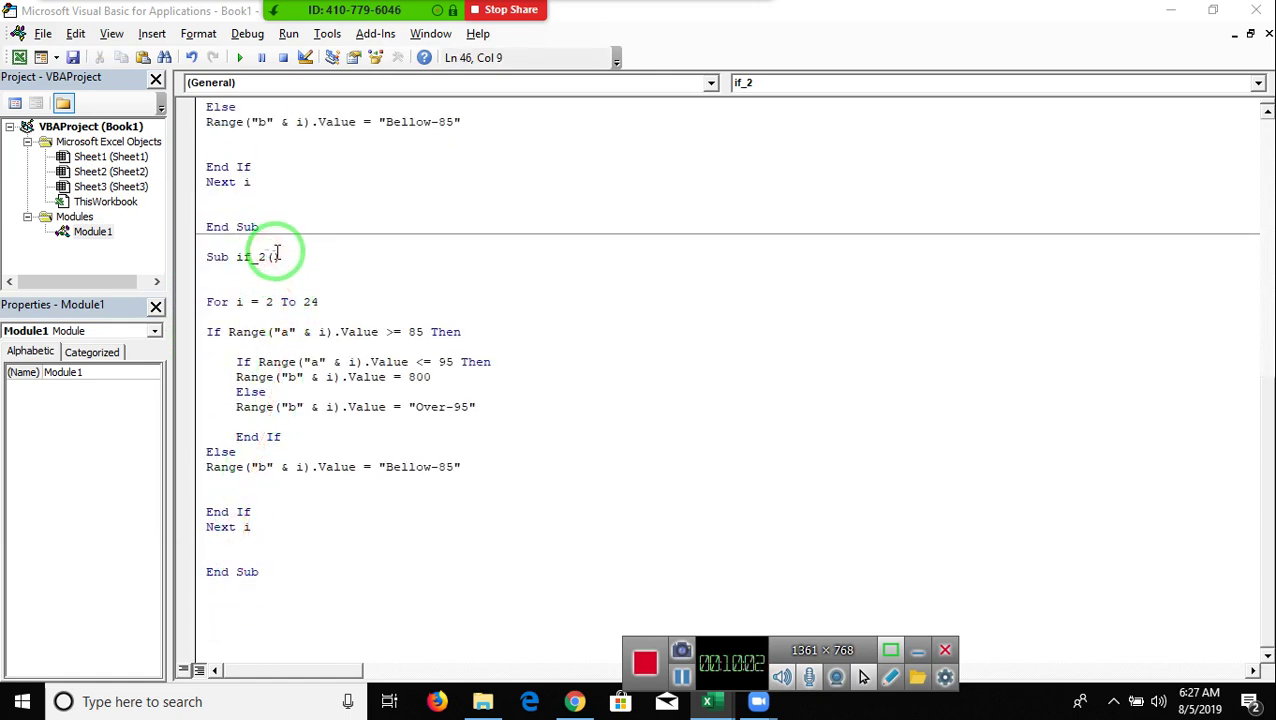
text(3)
click(414, 331)
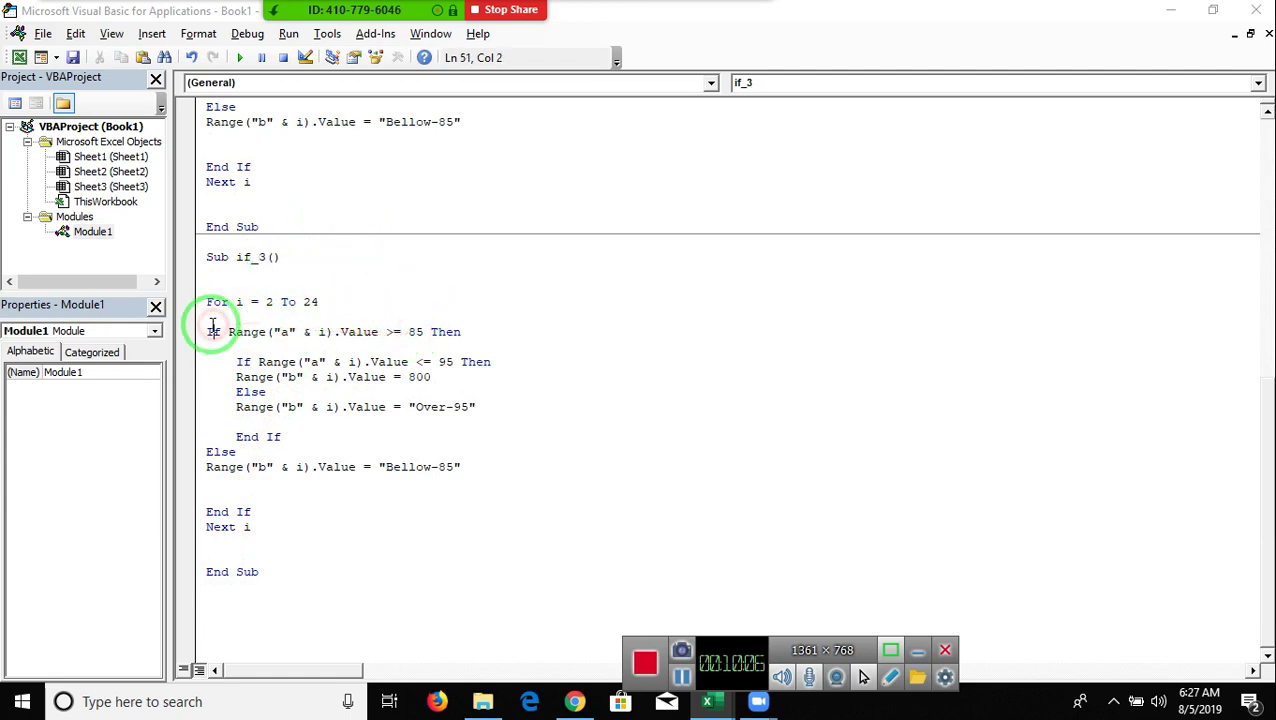
drag(207, 331, 329, 487)
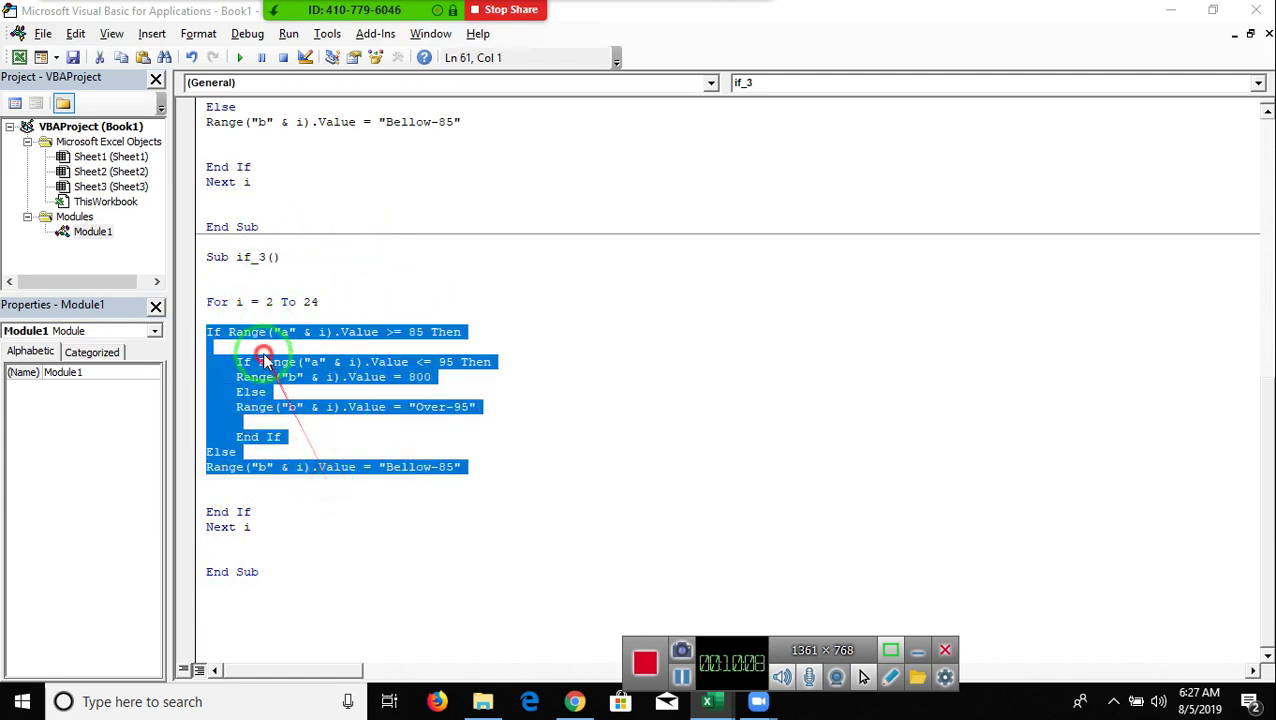
click(207, 331)
key(Return)
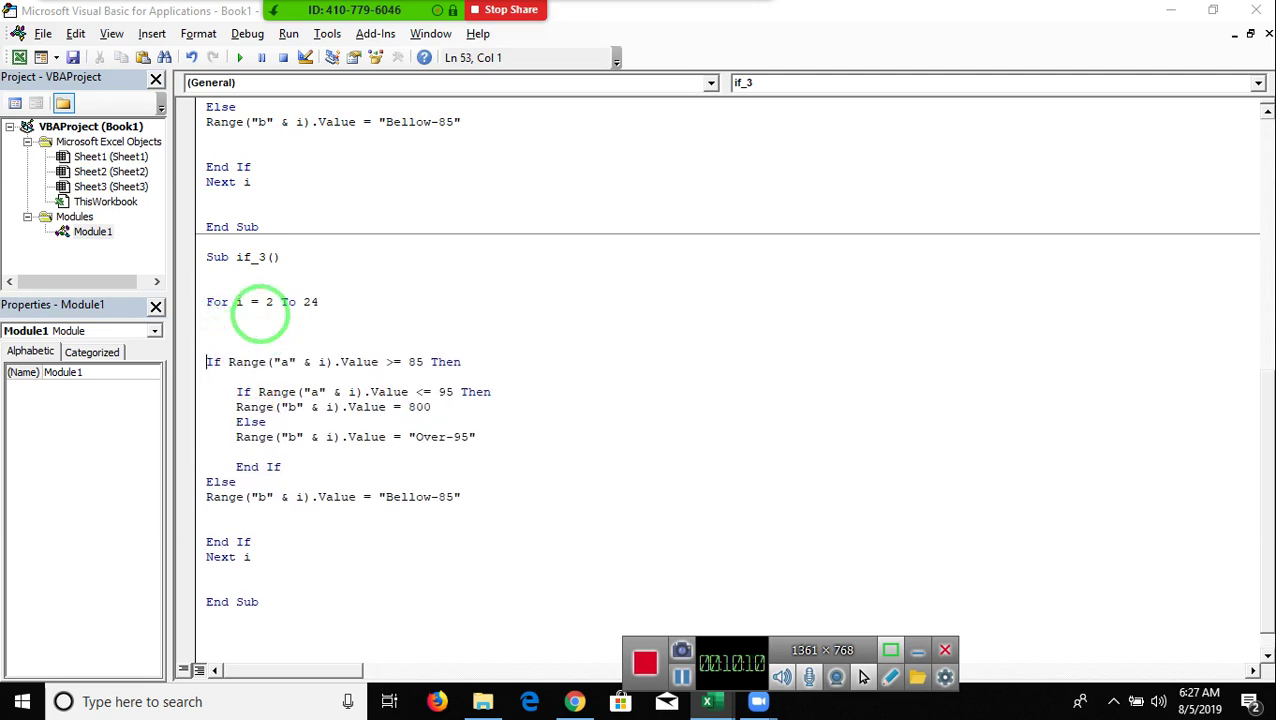
key(Return)
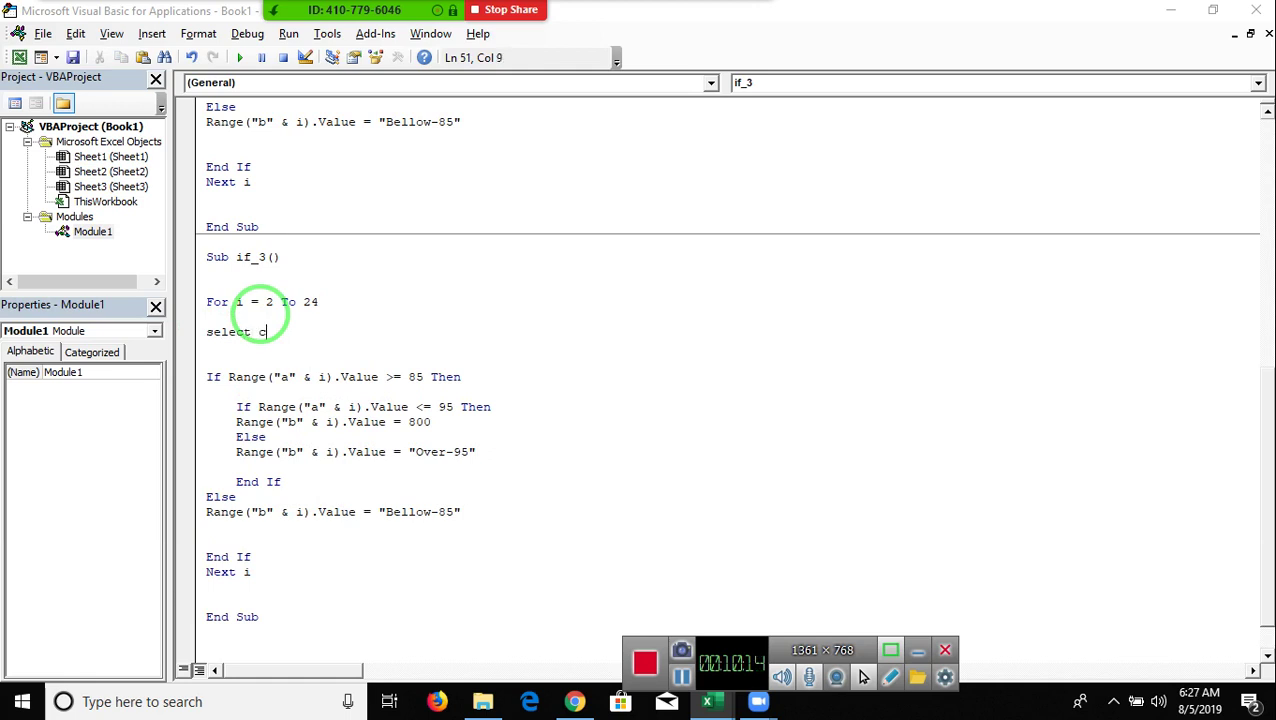
text(select case)
- Write Select Case Range("a" & i).Value followed by a Case 85 To 95 line
click(256, 408)
key(Return)
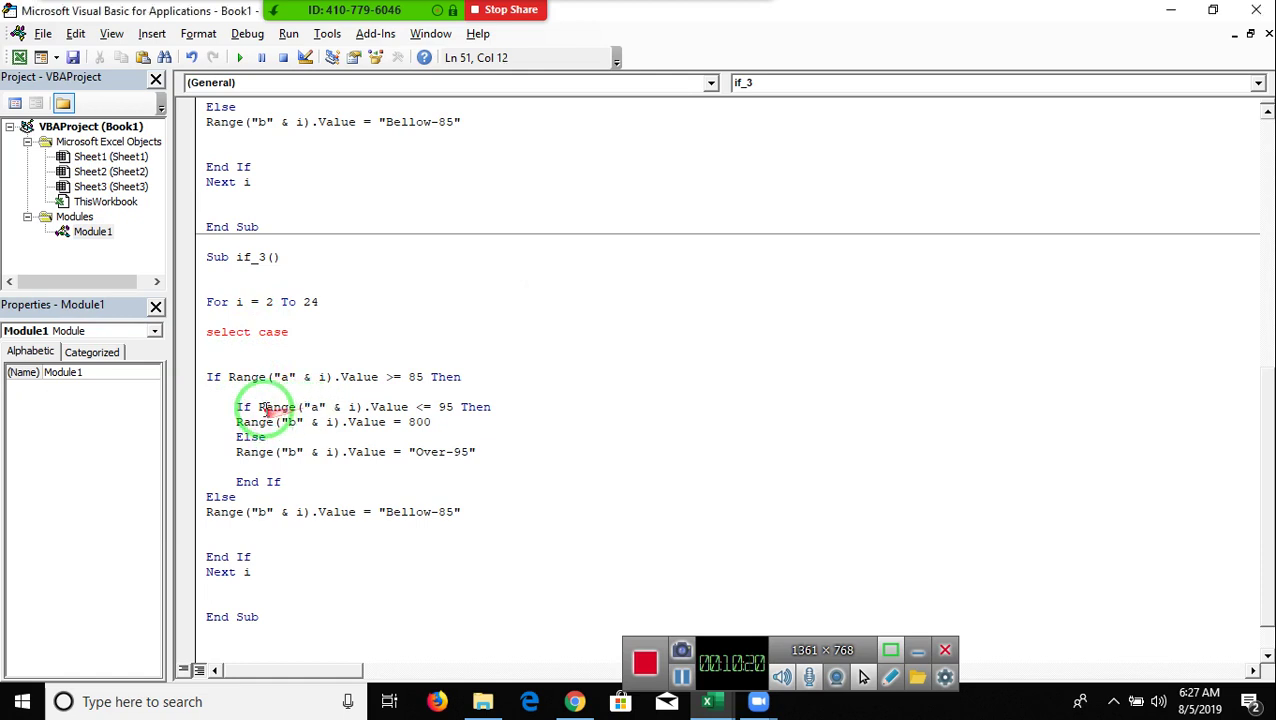
mouse_move(258, 408)
mouse_down()
mouse_move(427, 405)
mouse_move(409, 407)
mouse_up()
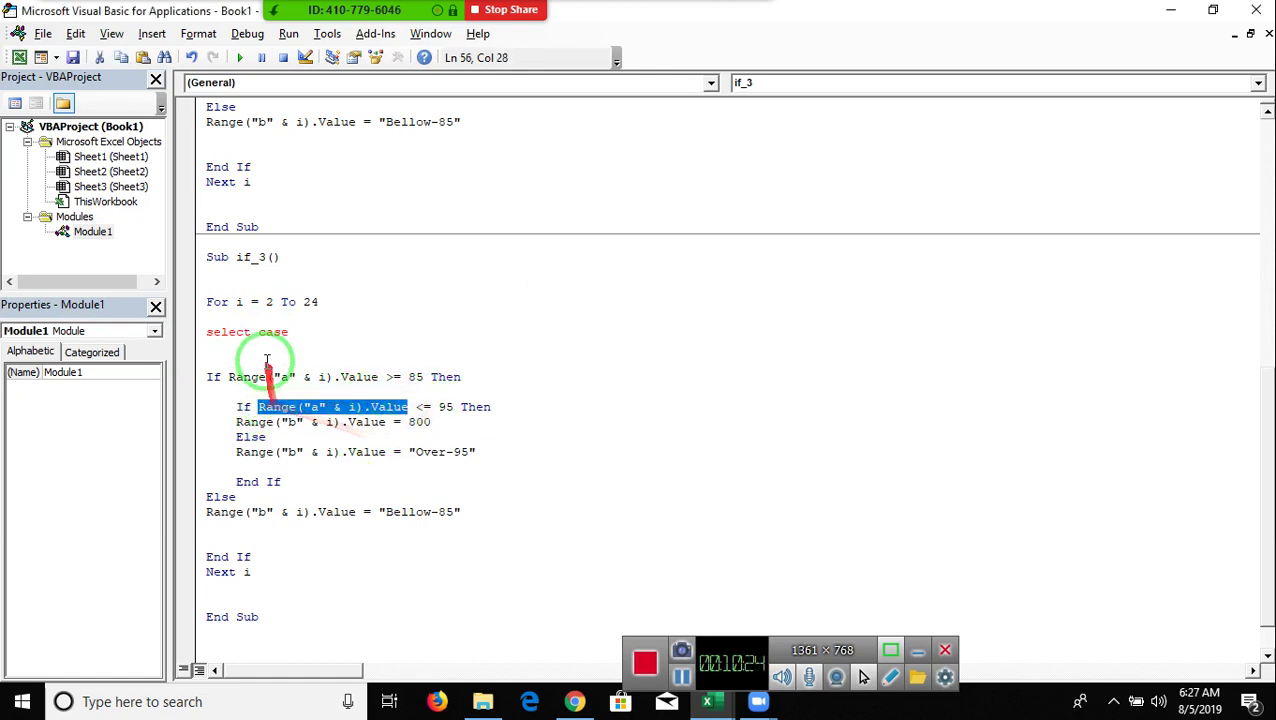
key(ctrl+c)
click(308, 332)
key(ctrl+v)
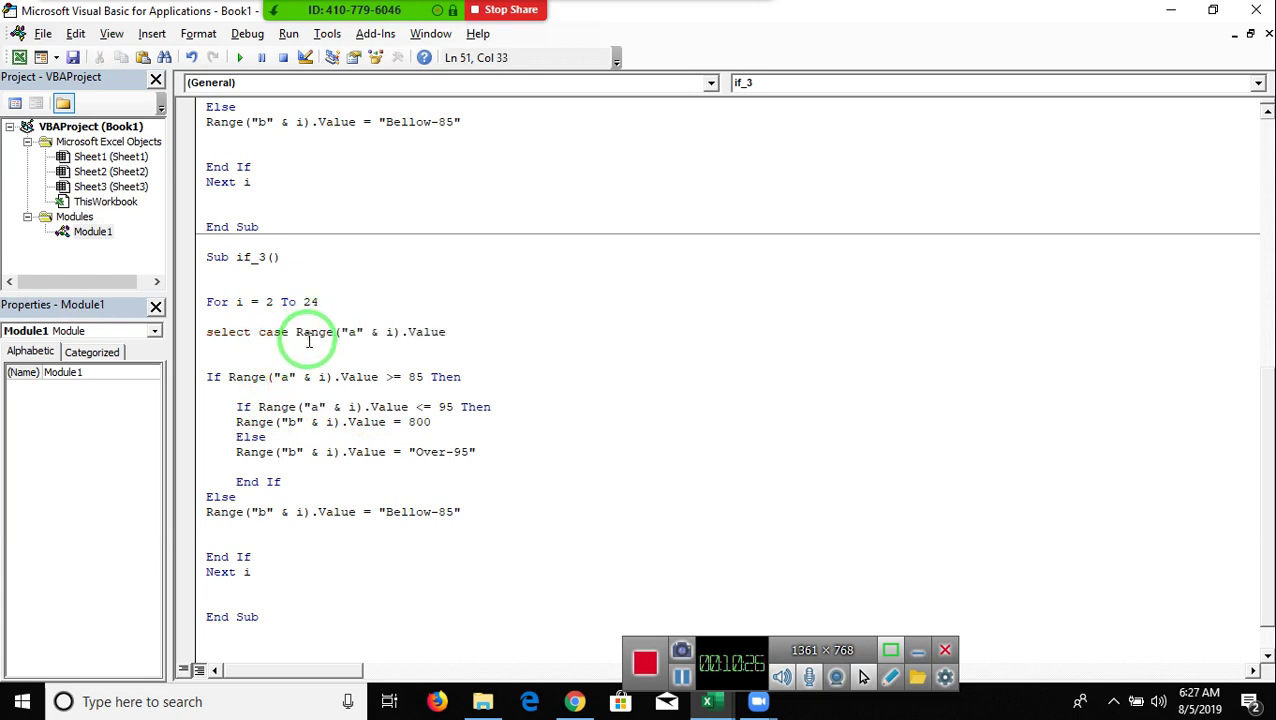
key(Return)
text(case 85 to 95)
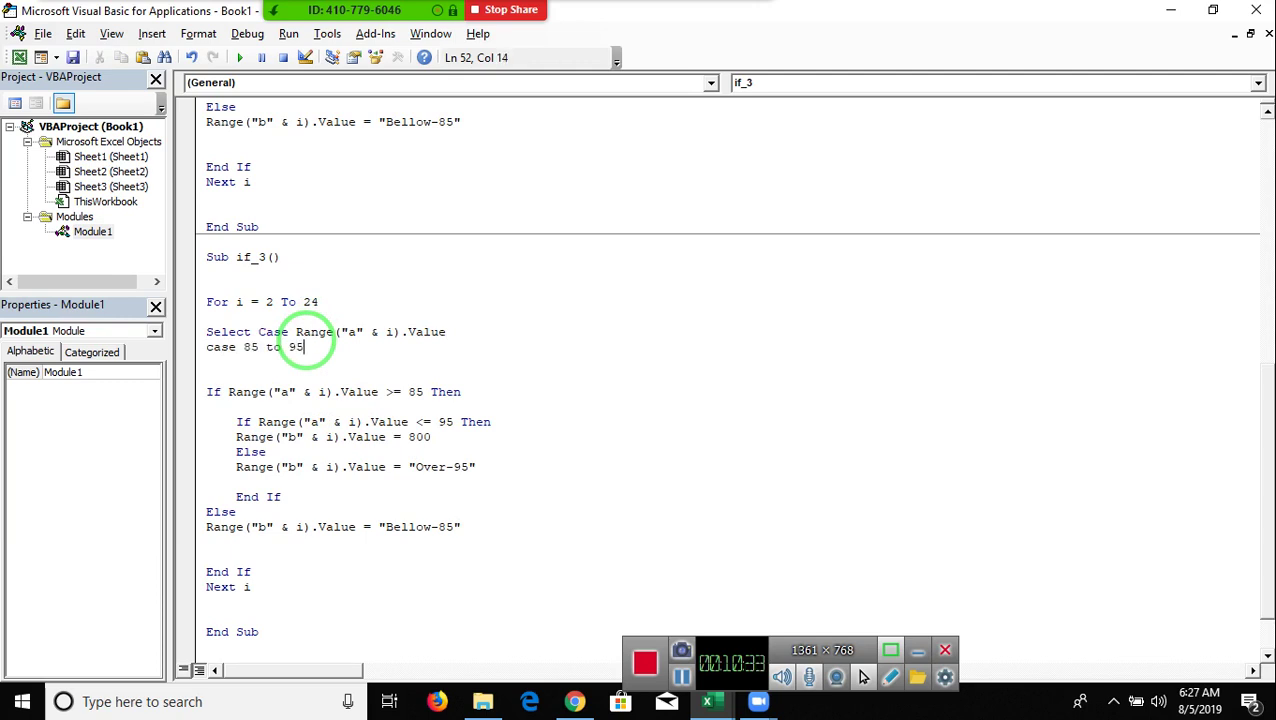
key(Return)
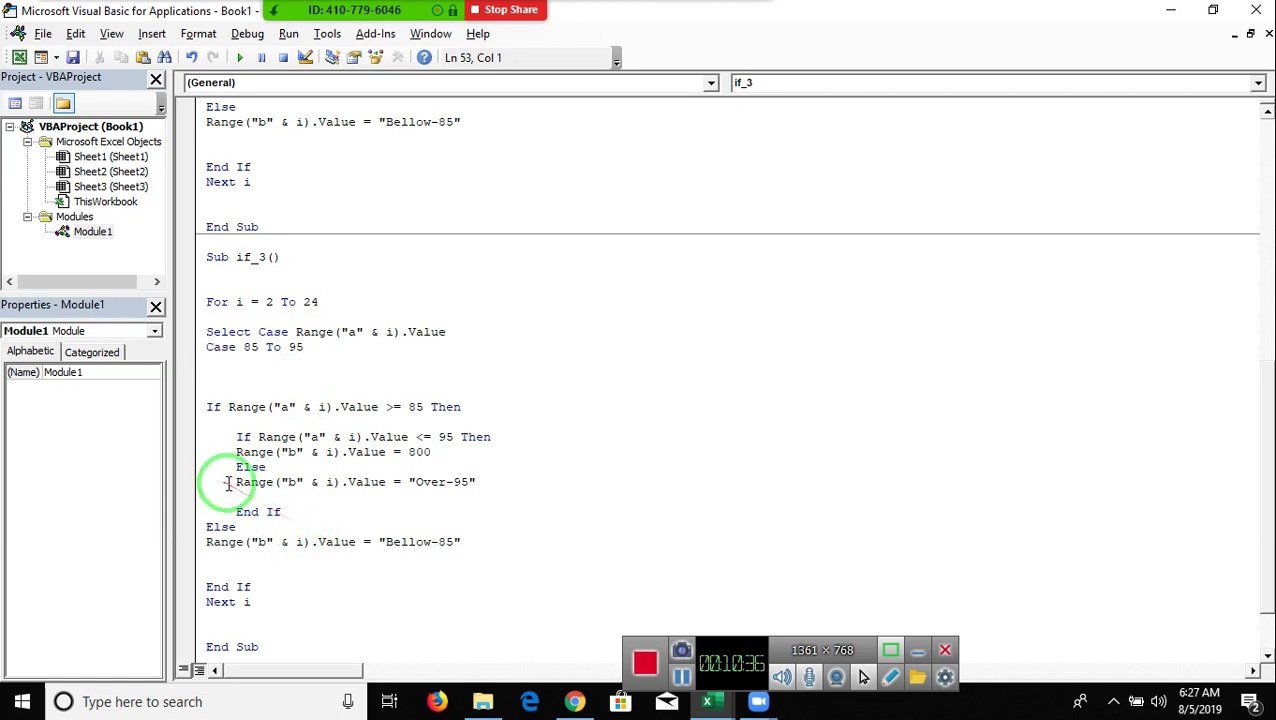
- Put the 800 assignment under Case 85 To 95 and add an Else branch
drag(228, 452, 430, 452)
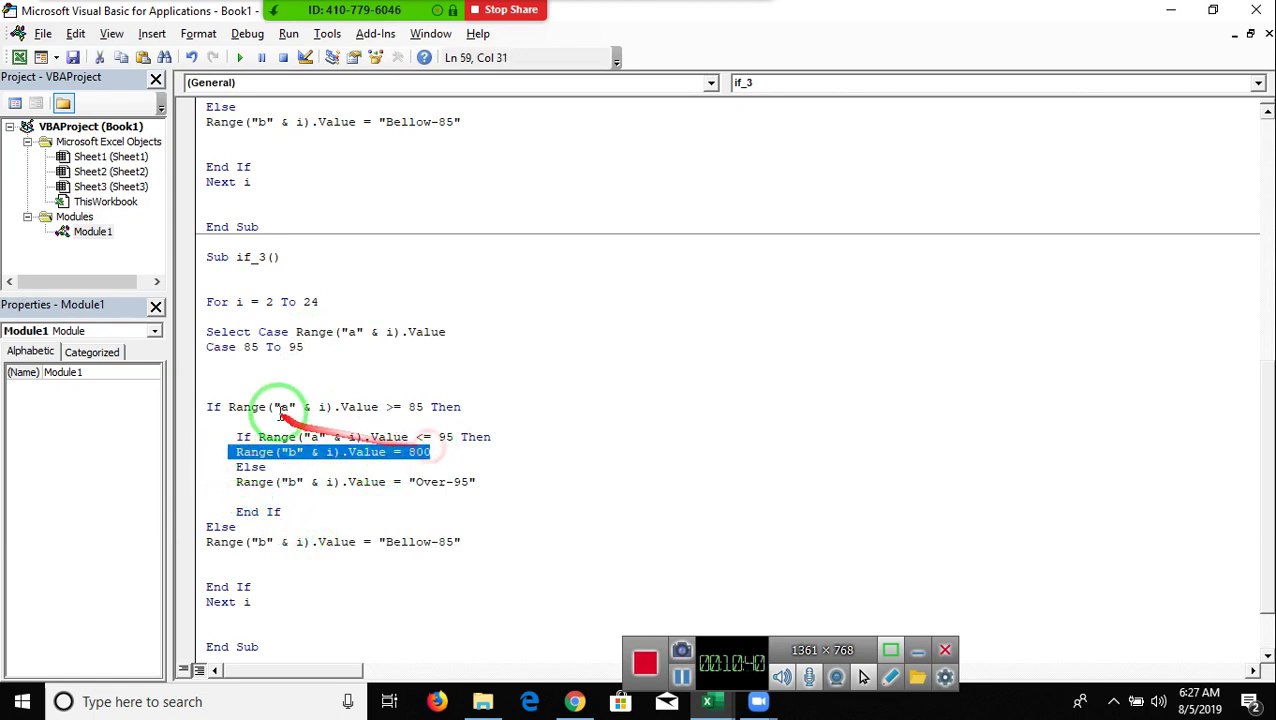
key(ctrl+c)
click(236, 362)
key(ctrl+v)
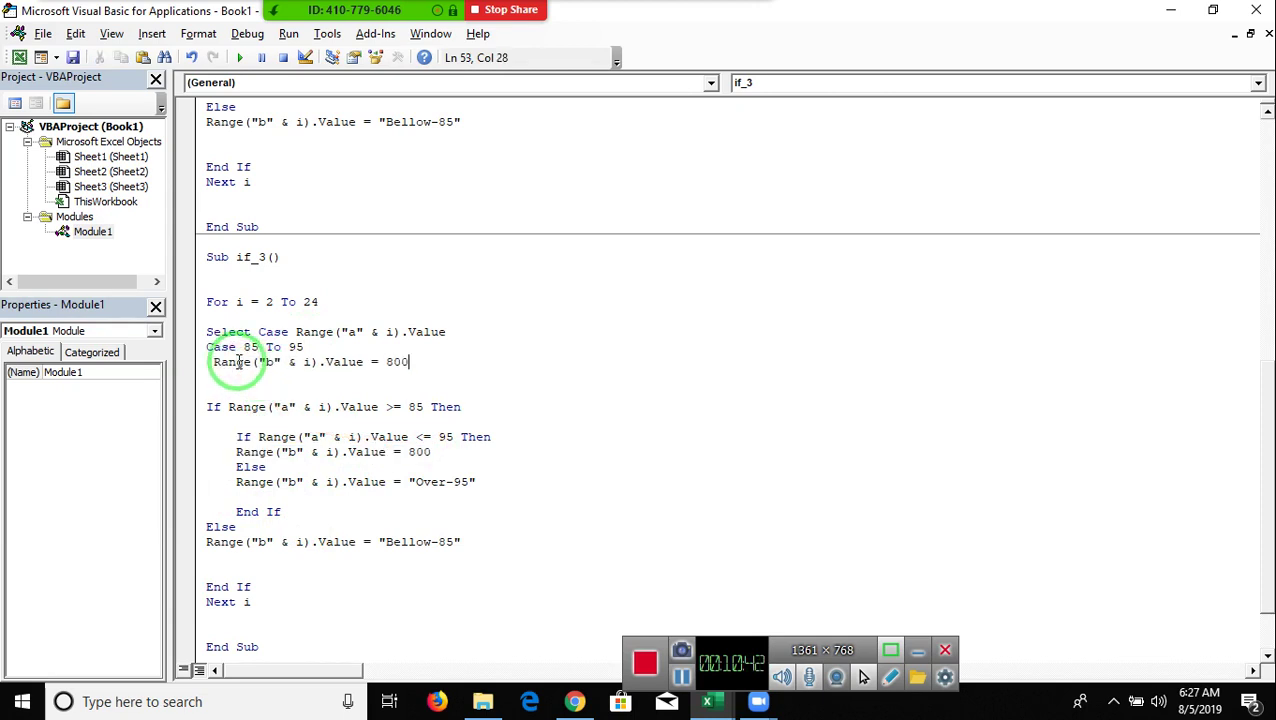
key(Return)
text(els)
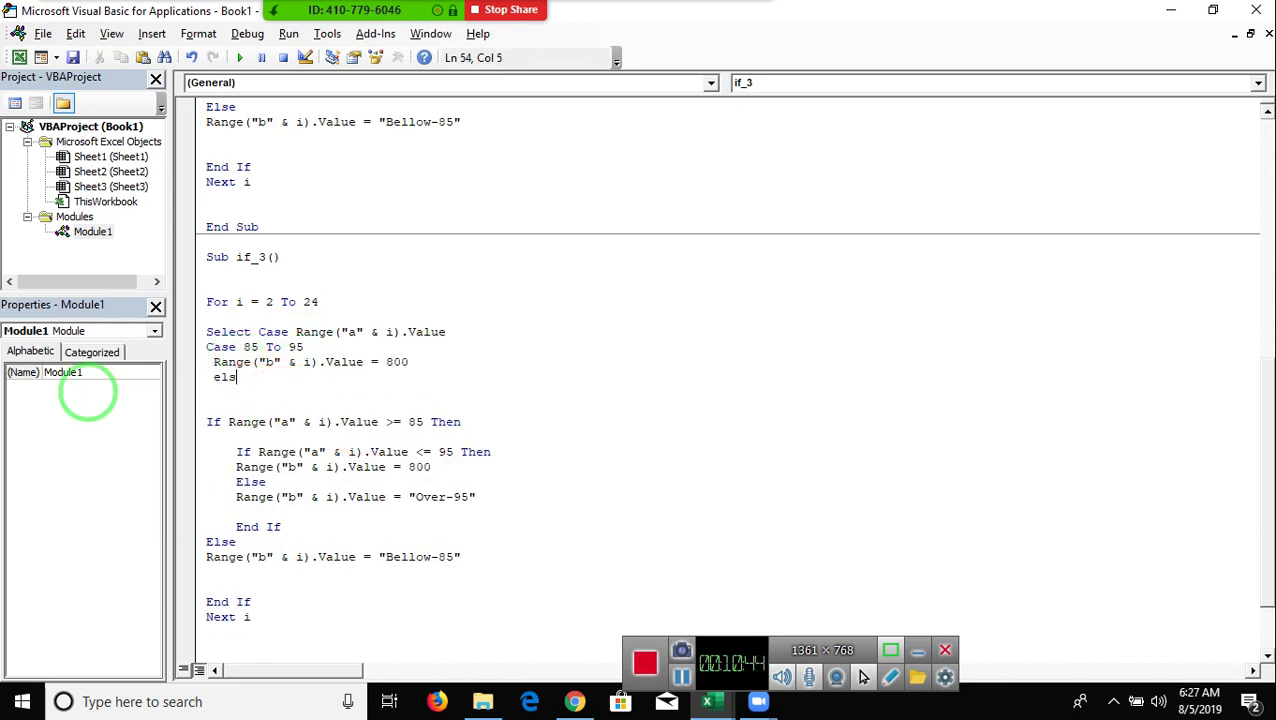
text(e)
key(Return)
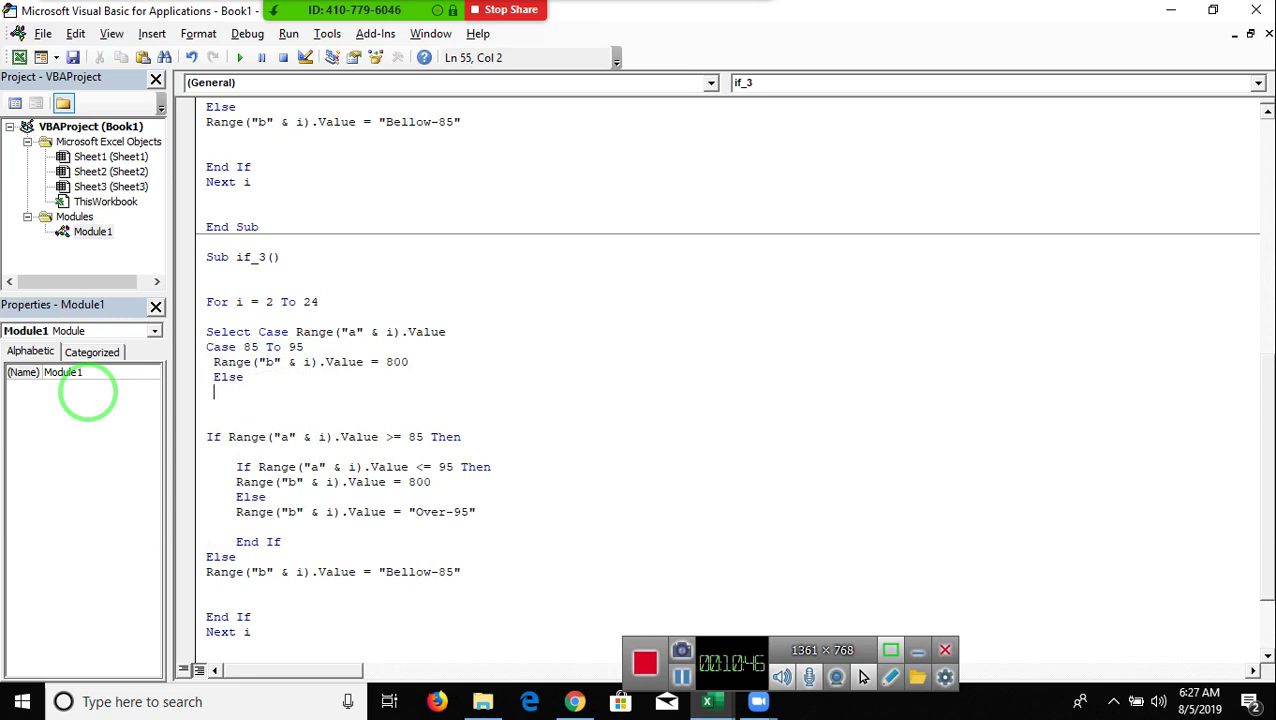
key(ctrl+v)
- Make the Else branch write "NF" and close the block with End Select
double_click(403, 392)
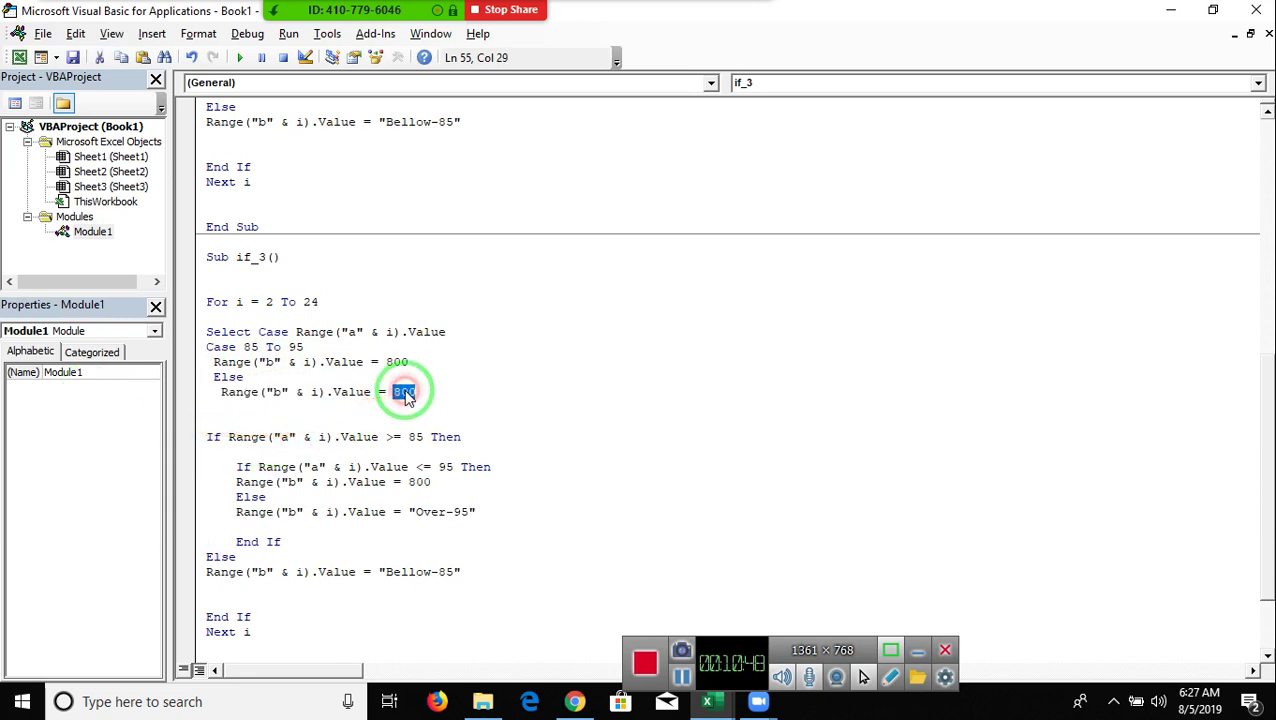
text("NF)
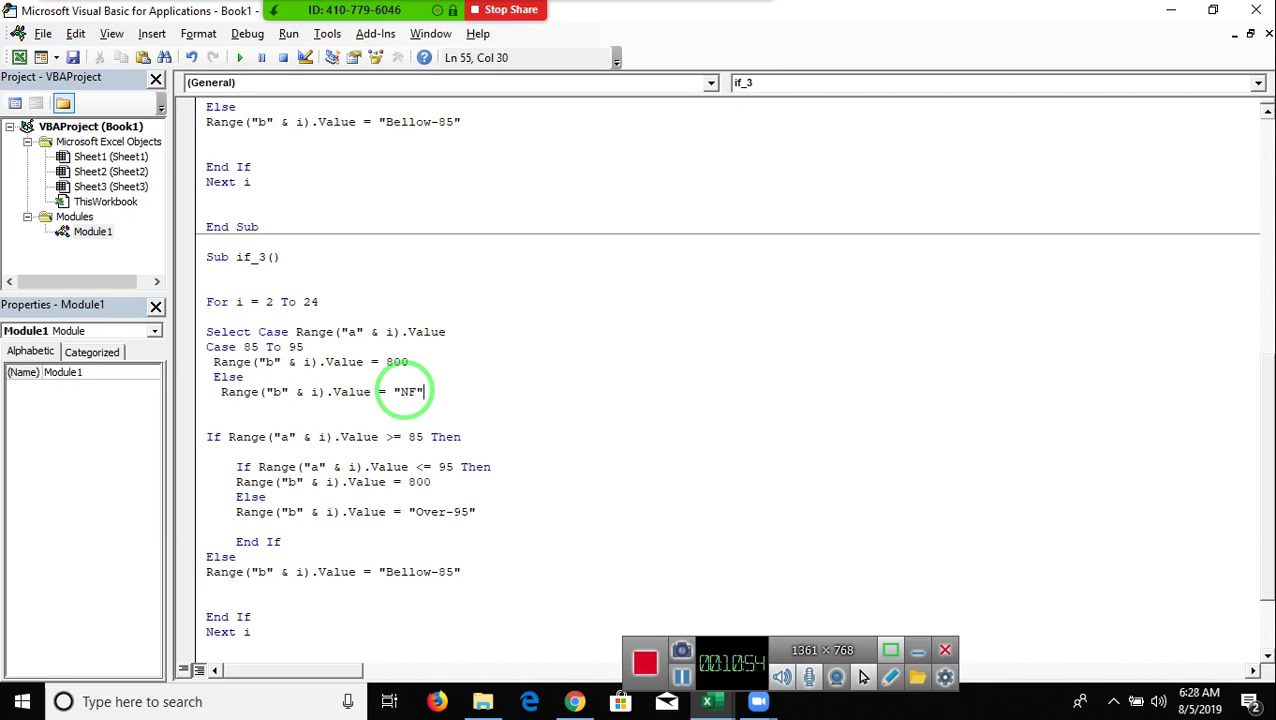
key(Return)
text(d select)
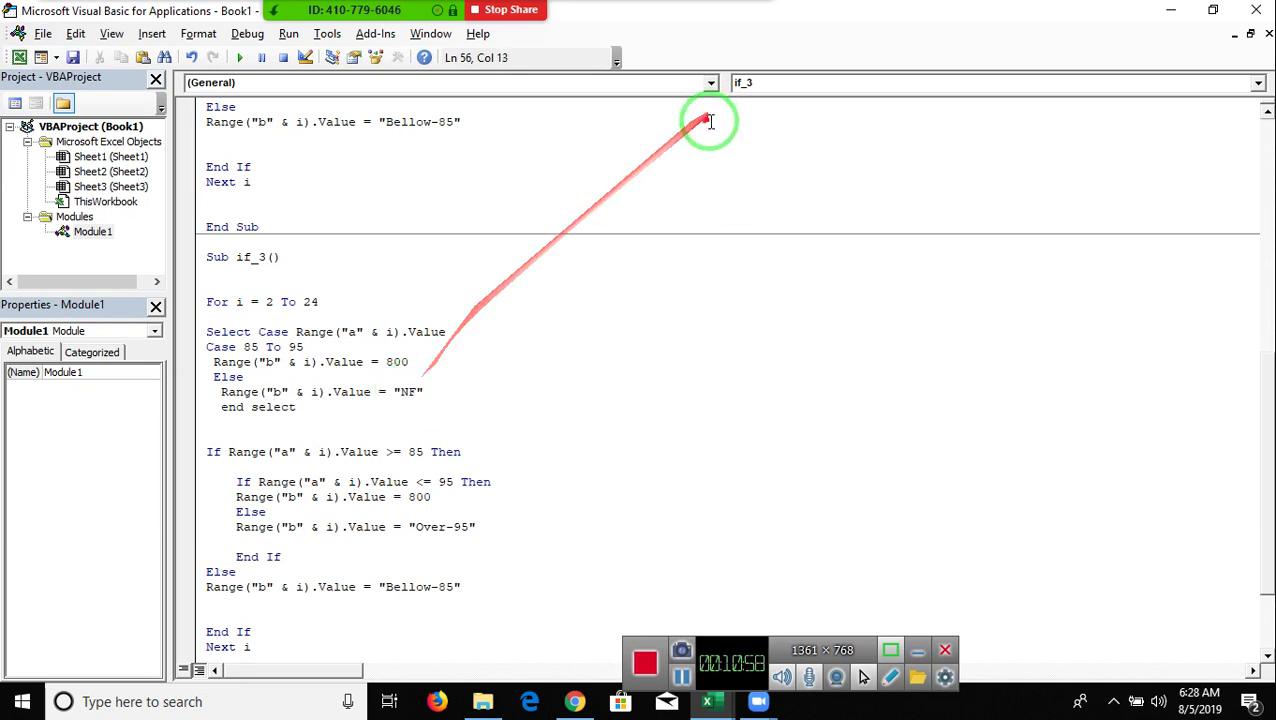
key(Down)
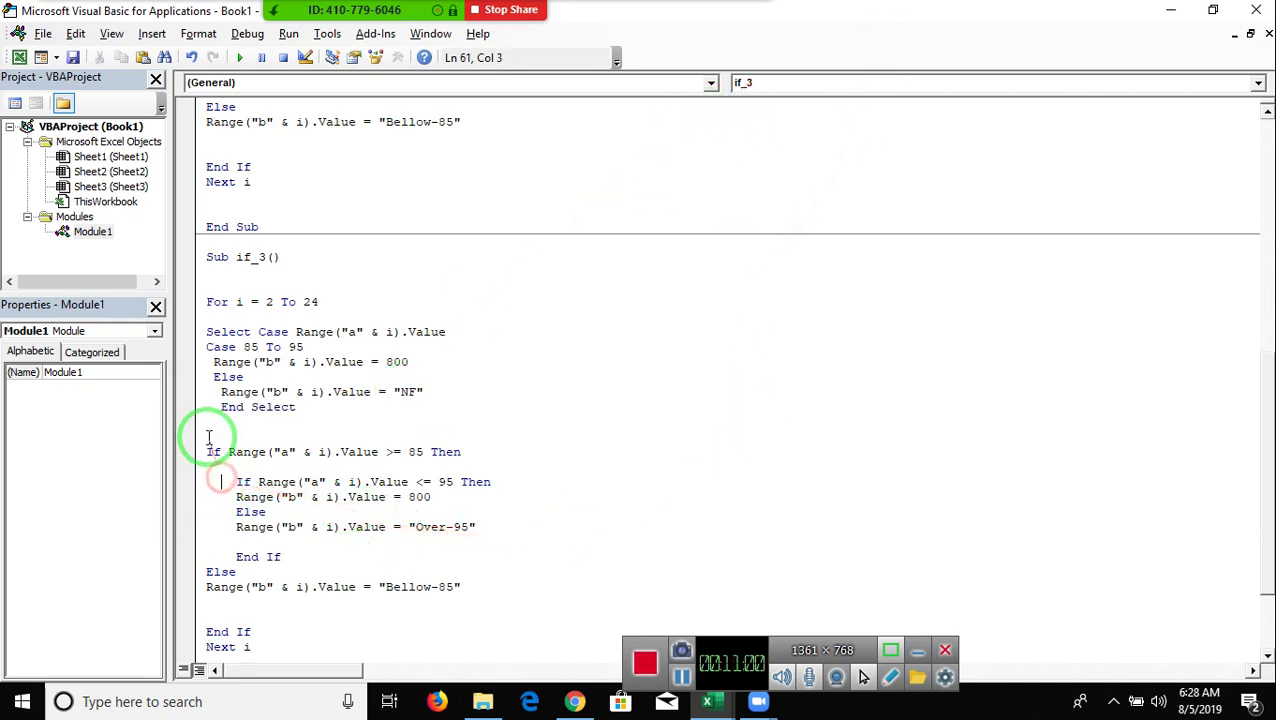
drag(207, 425, 305, 640)
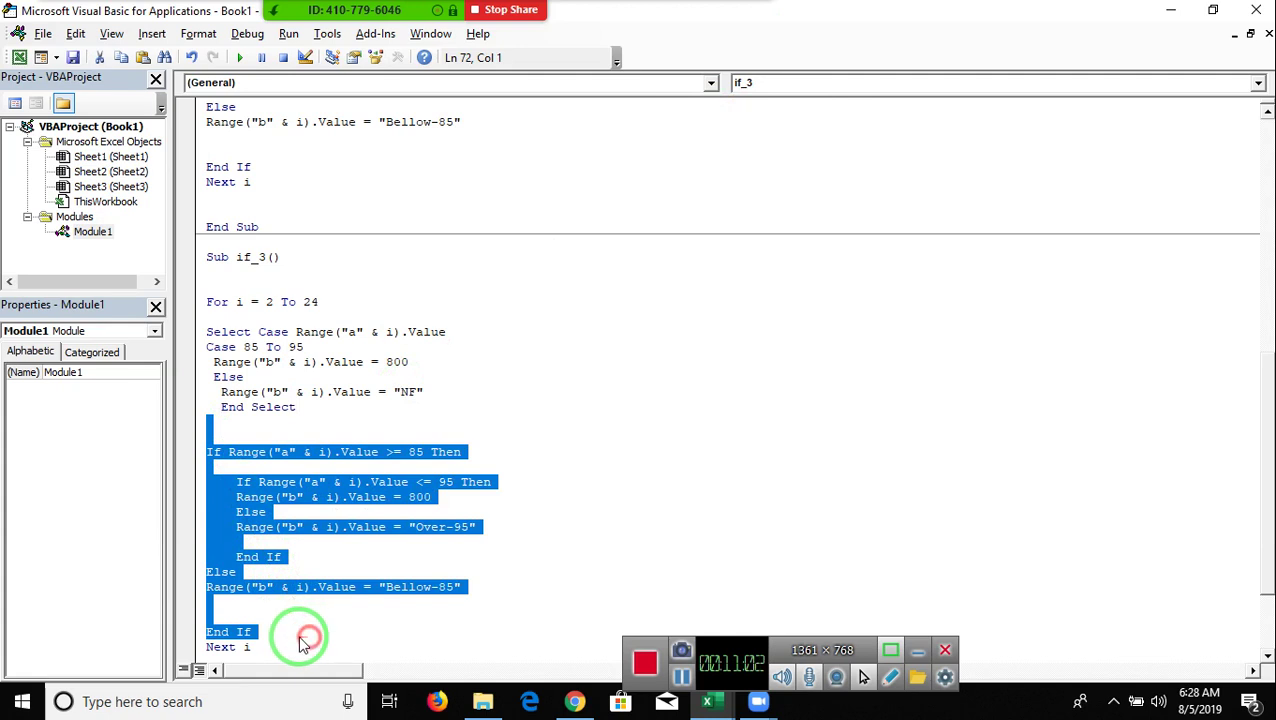
- Delete the old nested If block from if_3 and fix the Case line's indentation
key(Delete)
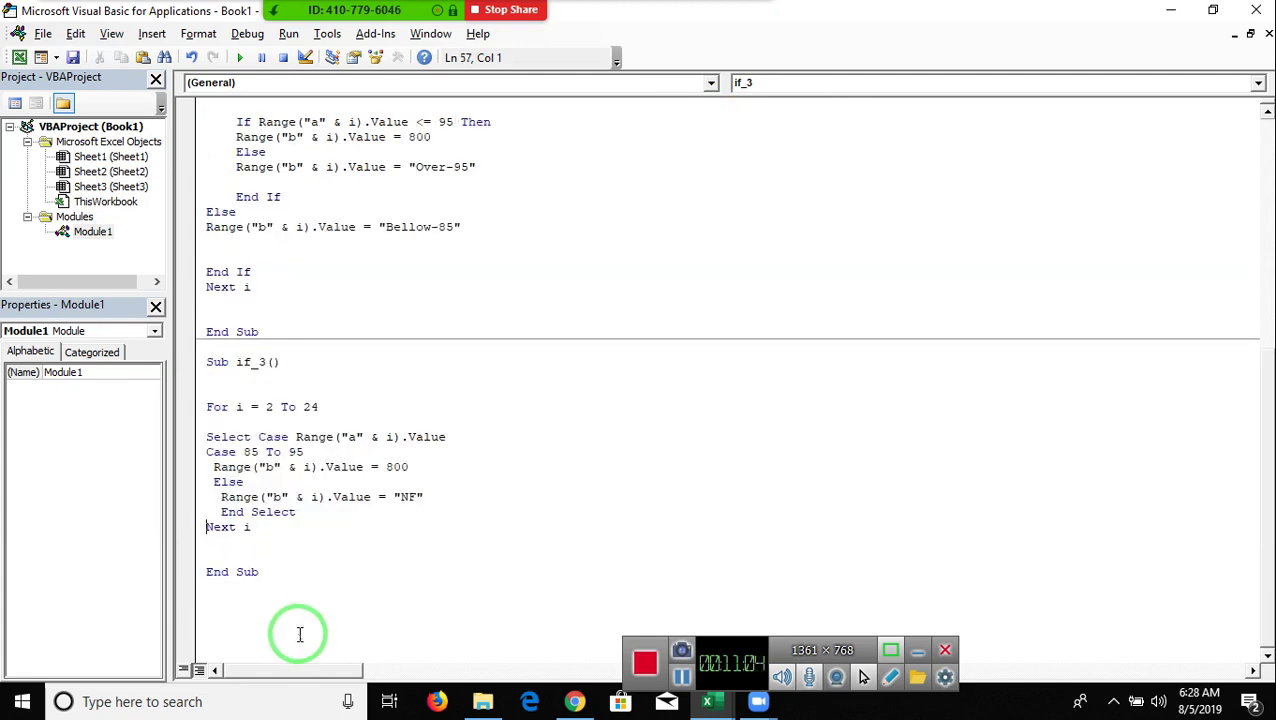
click(320, 620)
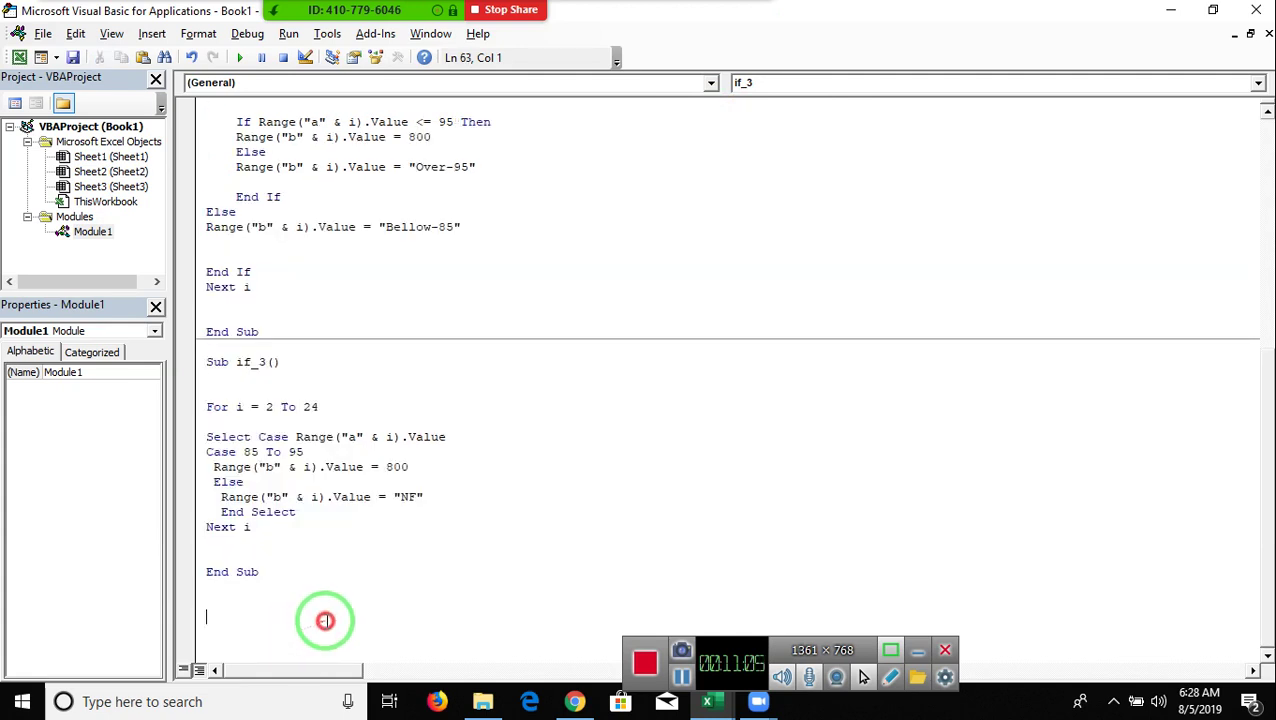
click(209, 452)
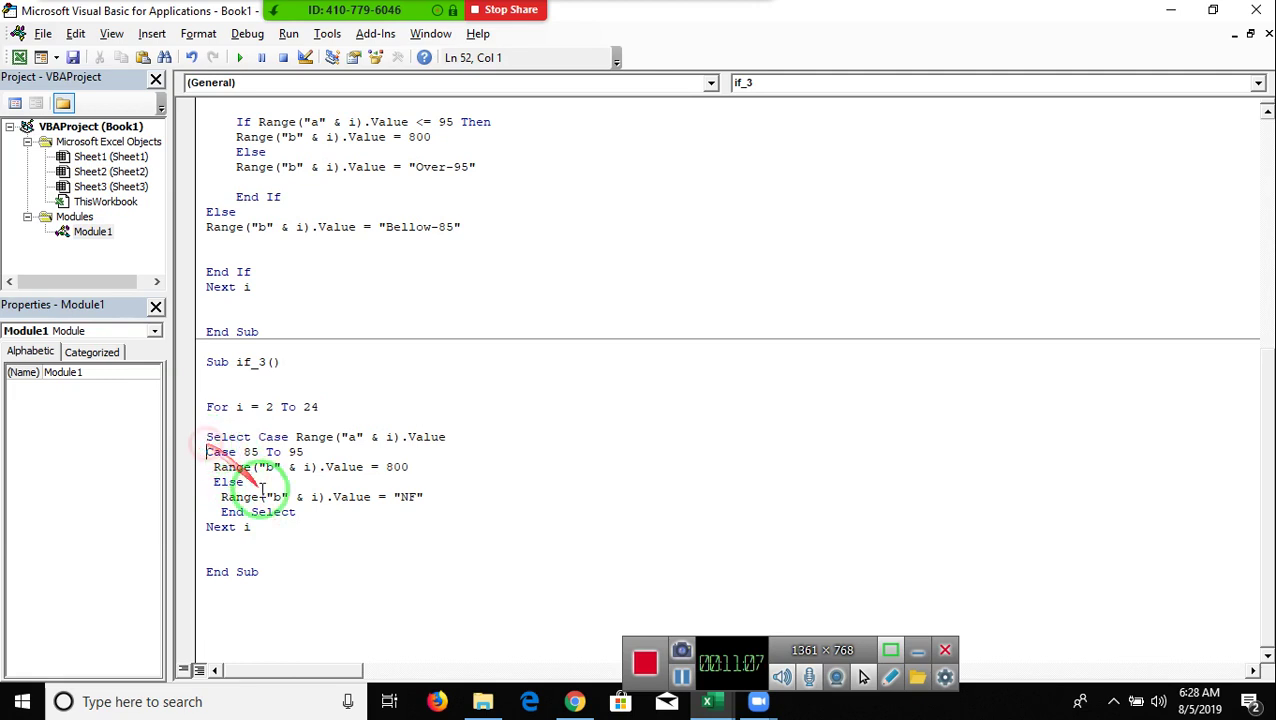
key(Tab)
click(215, 468)
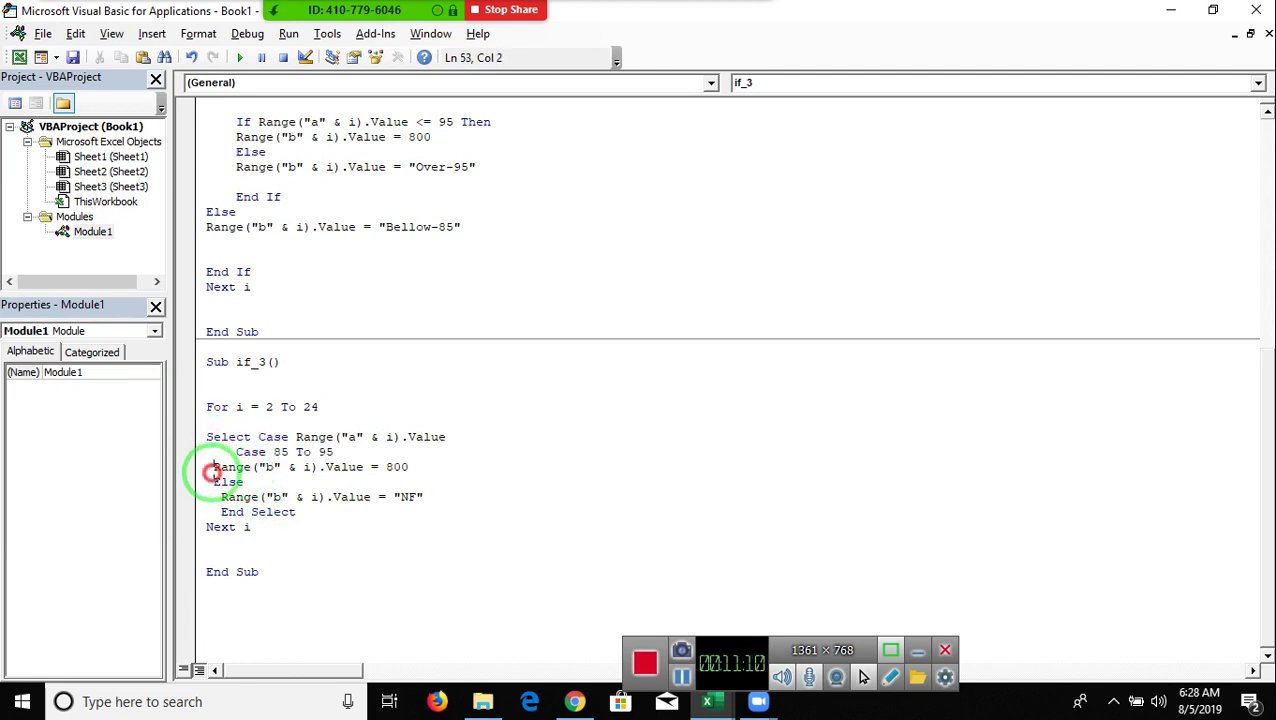
key(Delete)
key(Delete)
key(Delete)
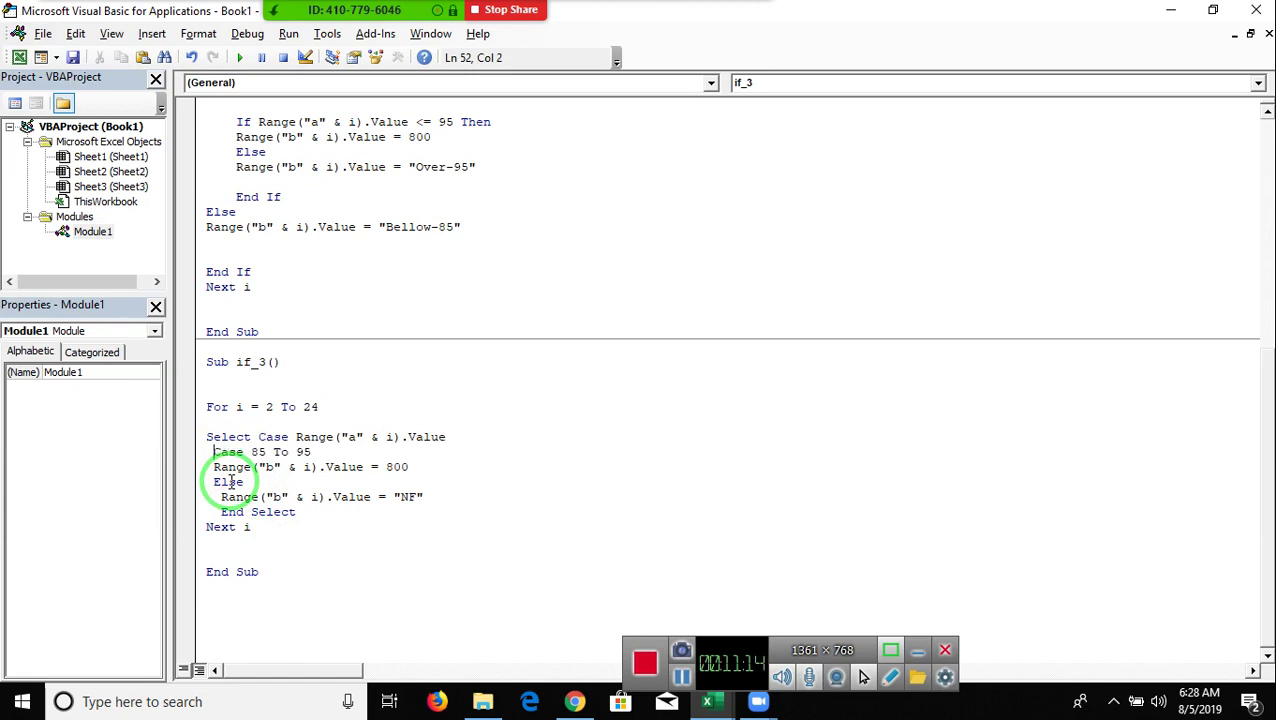
- Remove the Else branch writing "NF", leaving only Case 85 To 95 writing 800, then go back to Excel
mouse_move(213, 482)
mouse_down()
mouse_move(382, 514)
mouse_move(470, 497)
mouse_up()
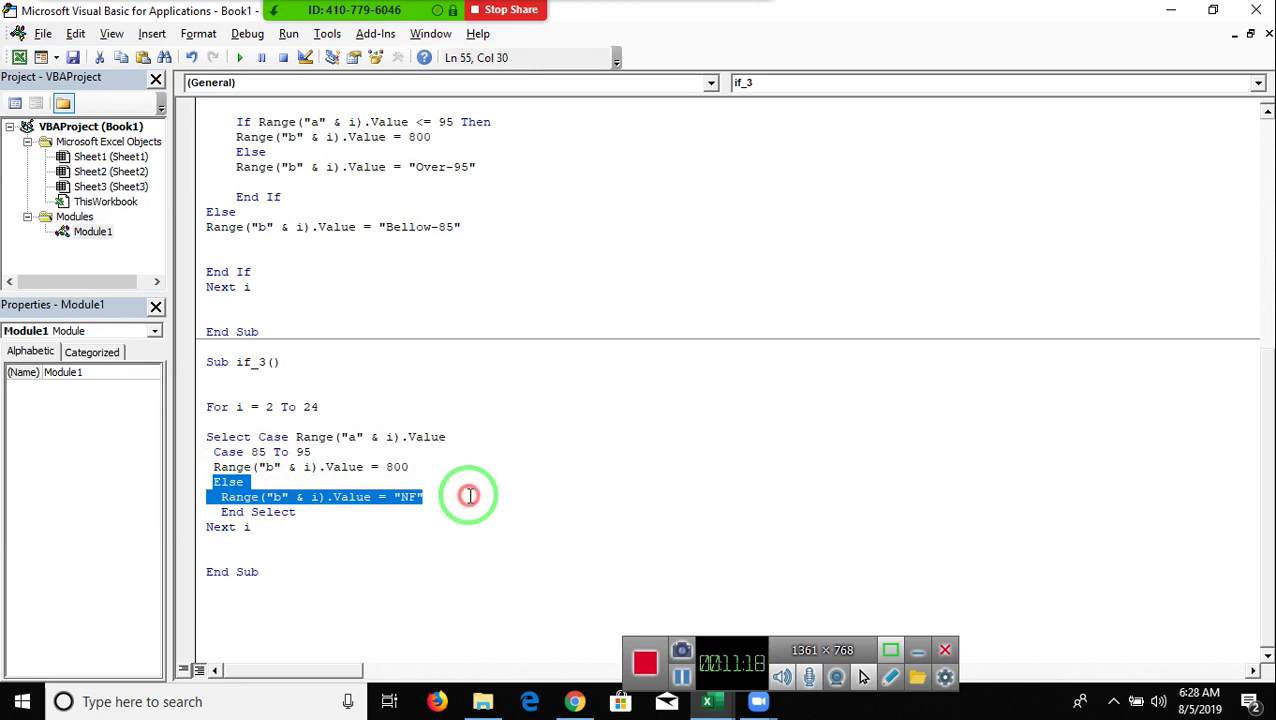
key(Delete)
key(Delete)
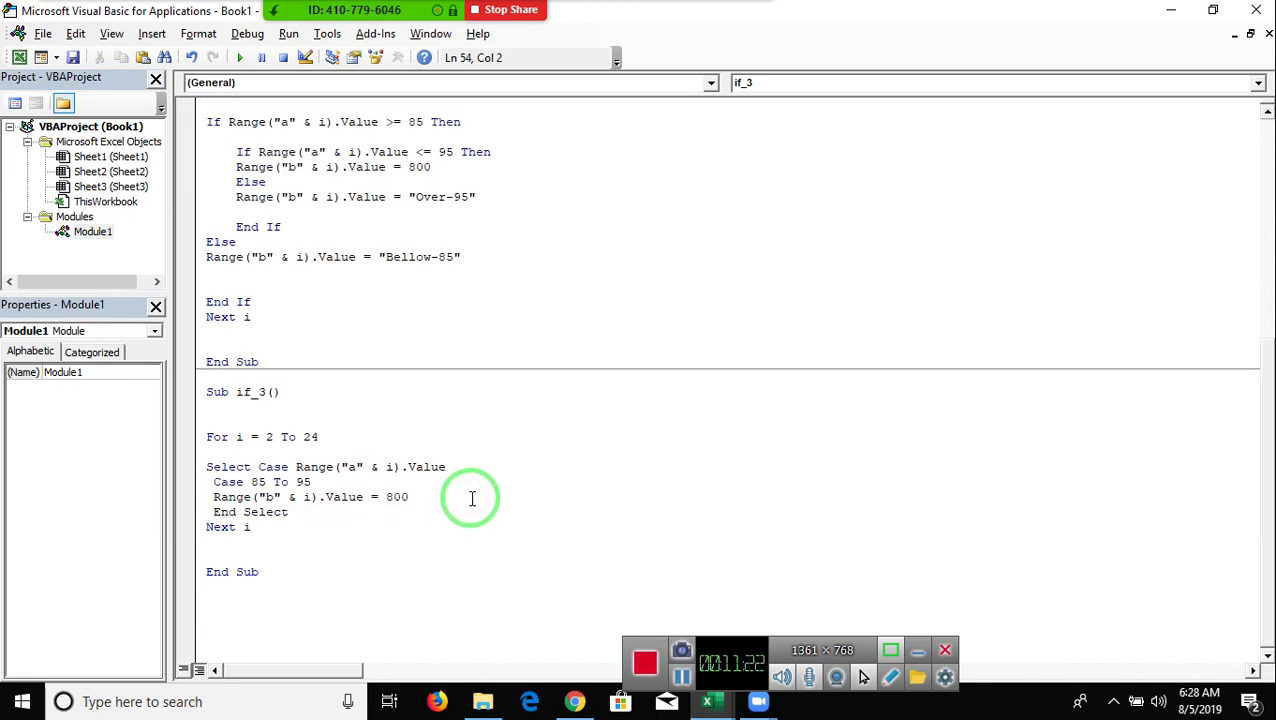
click(438, 529)
click(210, 468)
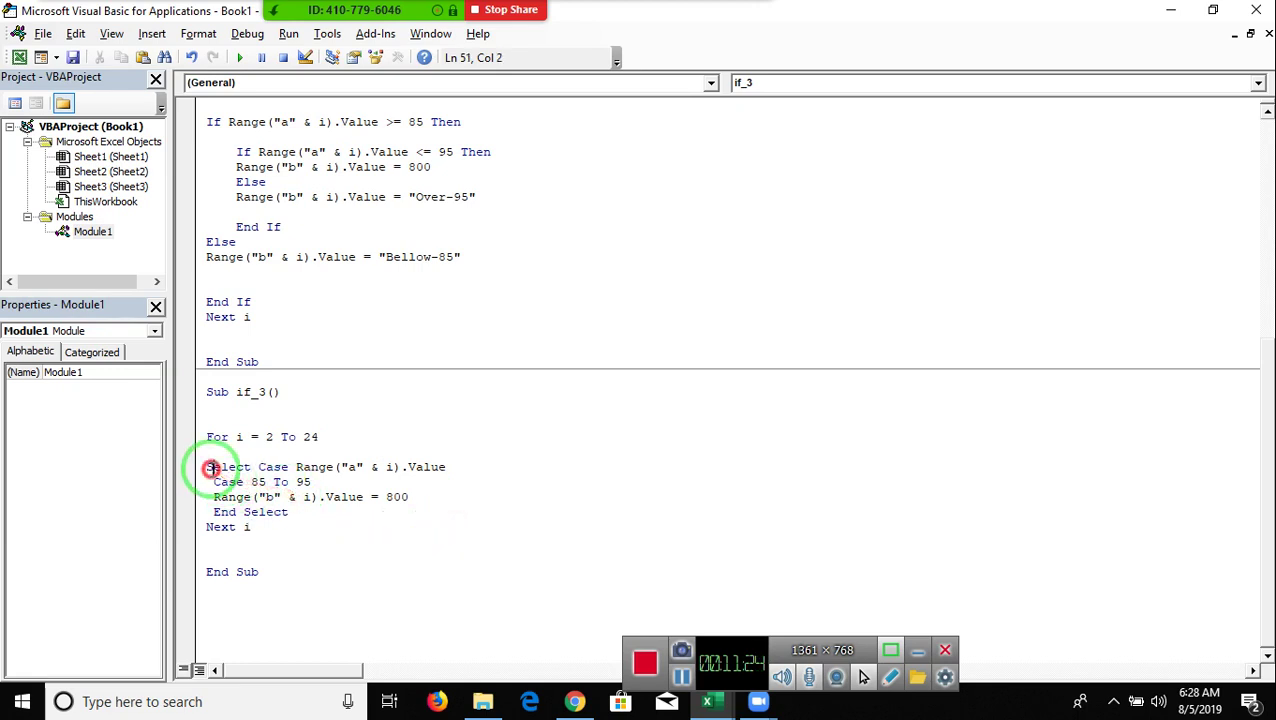
drag(213, 482, 327, 481)
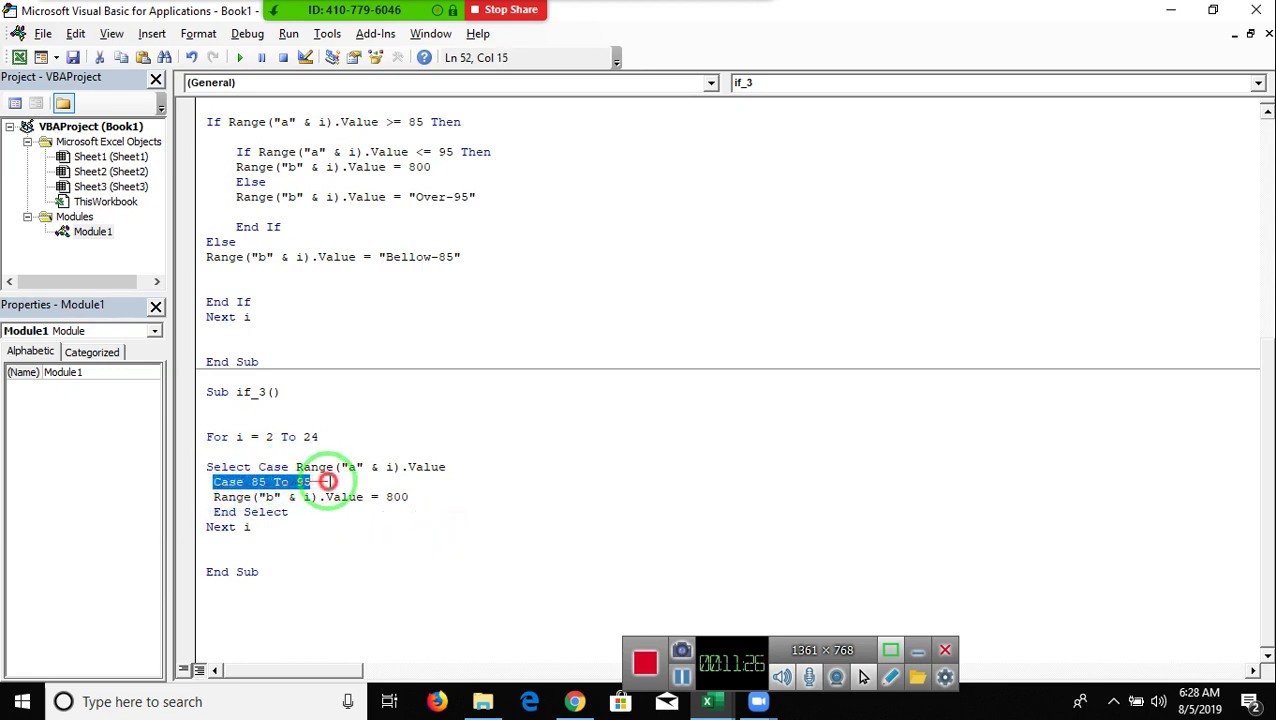
key(Down)
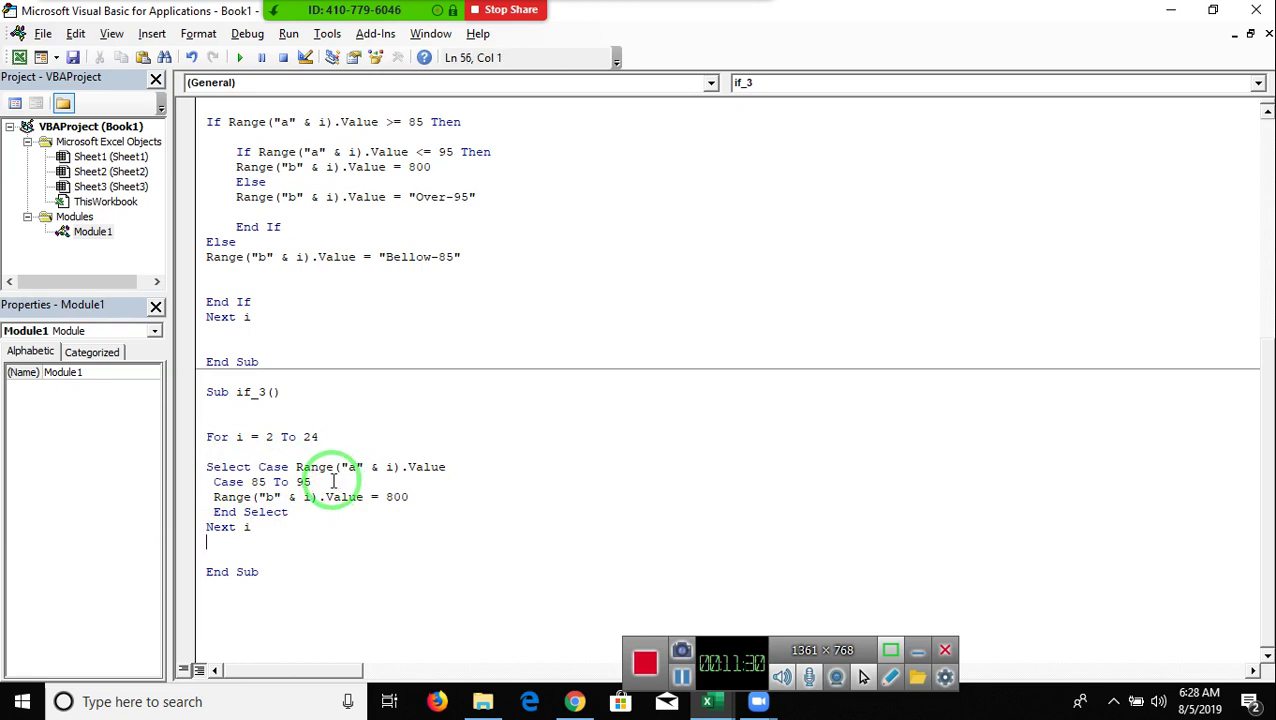
click(242, 595)
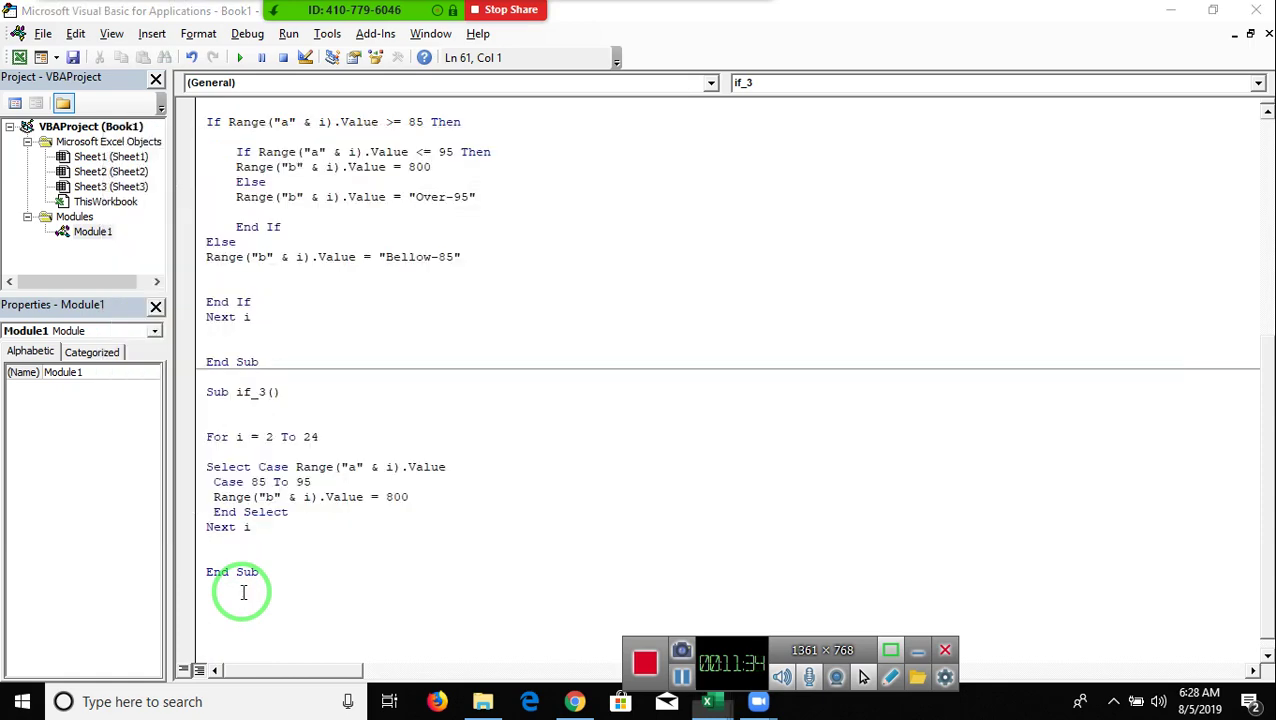
key(alt+F11)
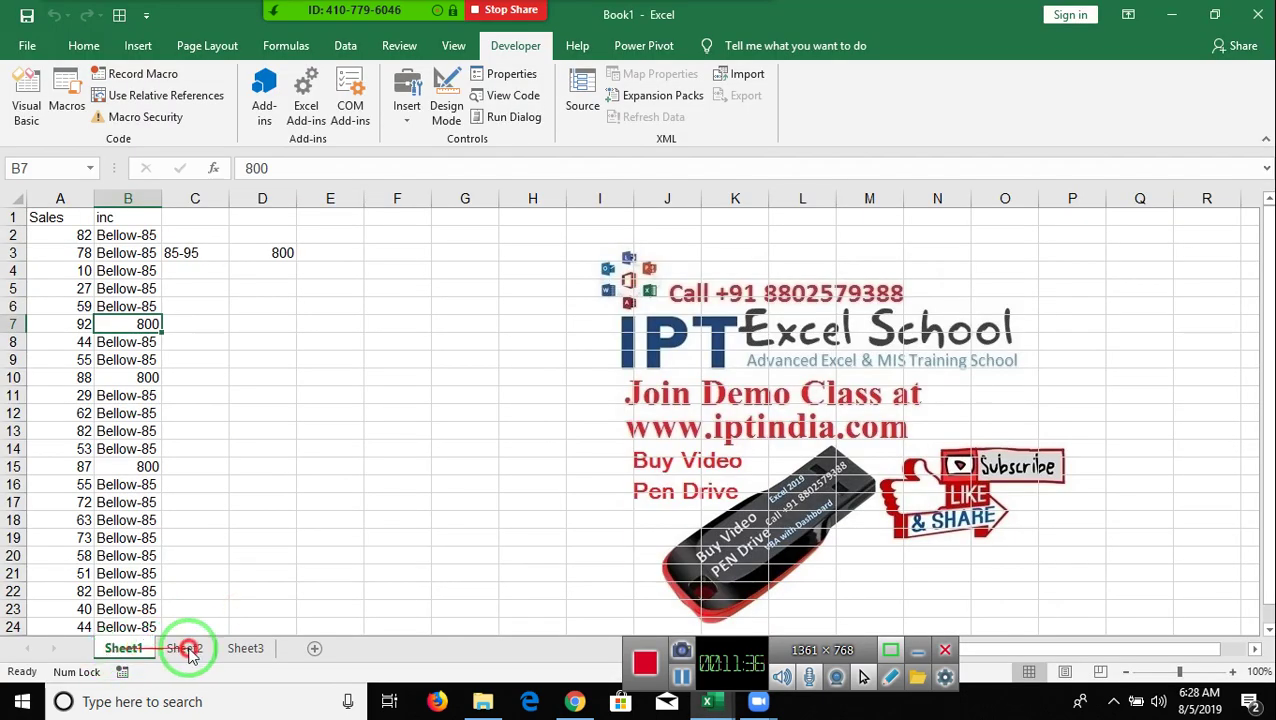
- Duplicate Sheet1, clear all its contents, and turn off gridline display
drag(196, 648, 188, 648)
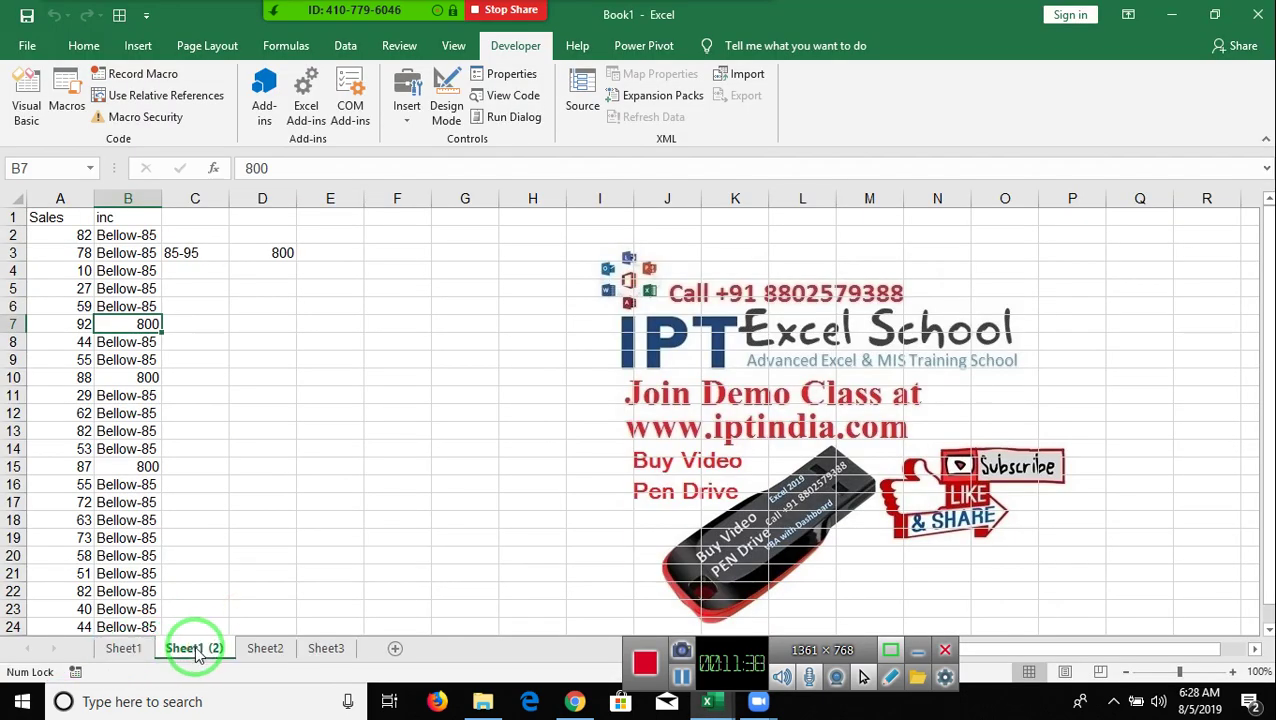
click(17, 193)
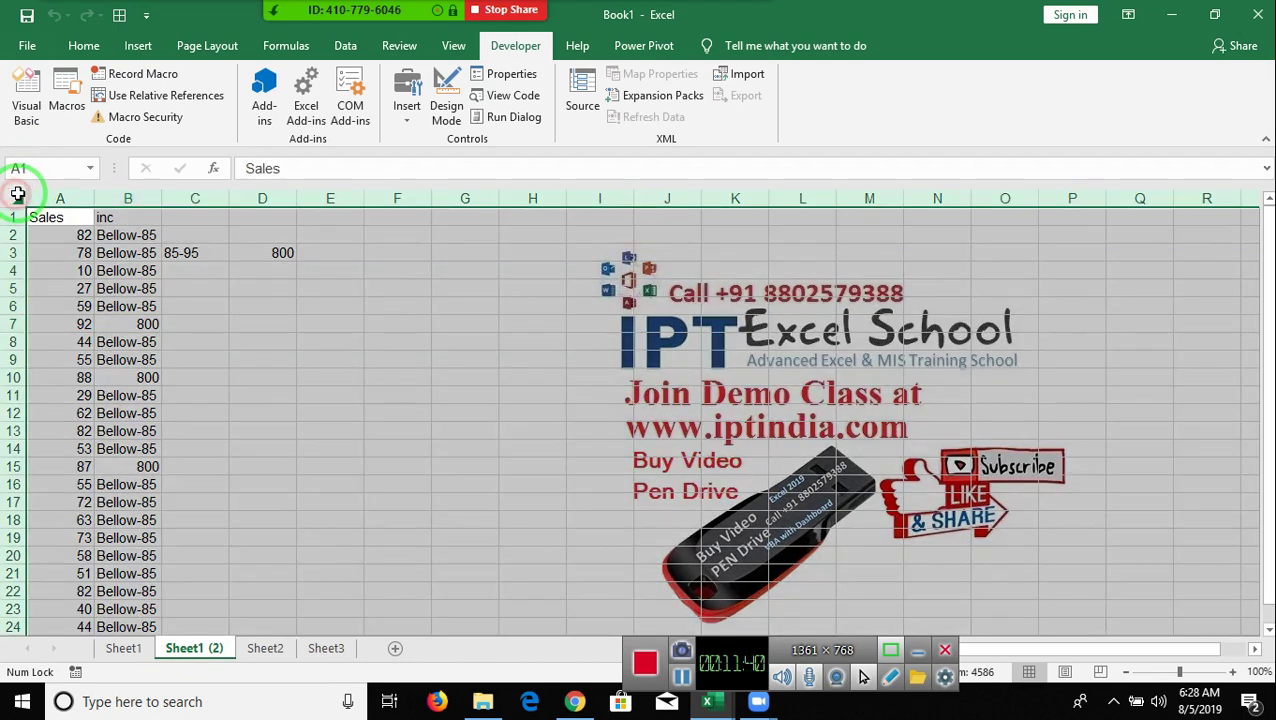
key(Delete)
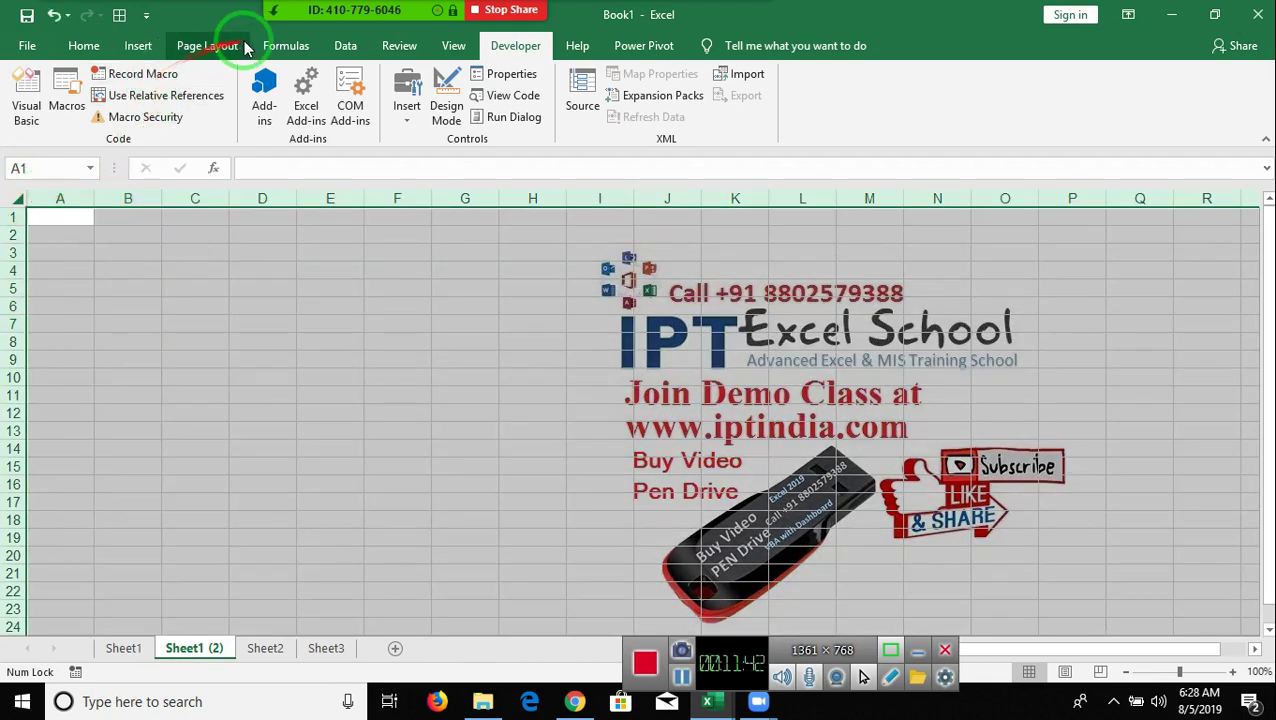
click(276, 46)
click(236, 48)
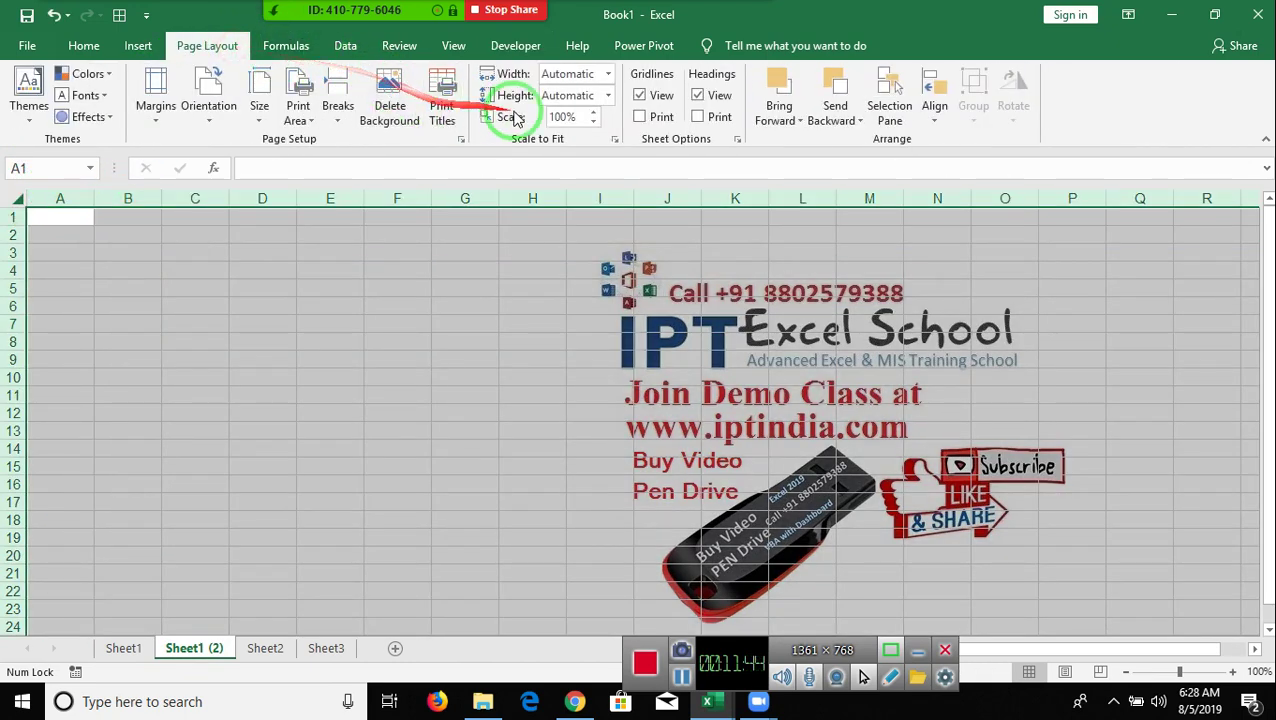
click(639, 95)
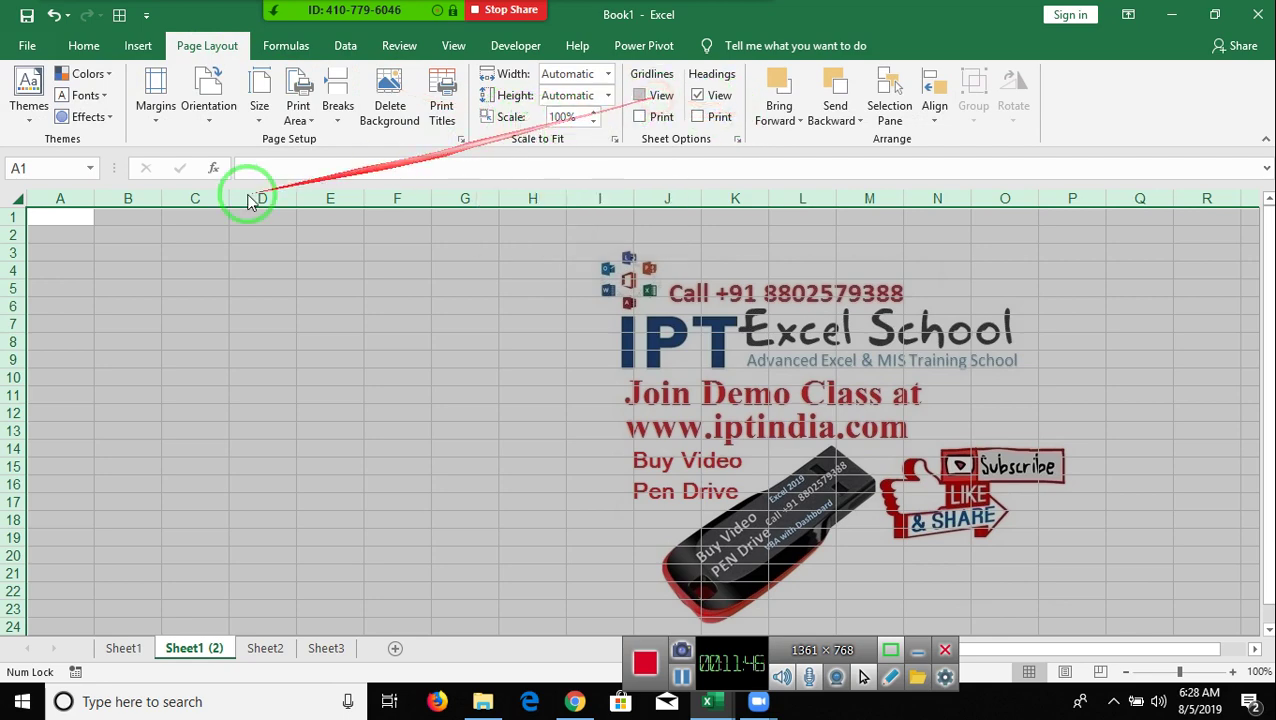
- Enter headers Name, Sub-1 through Sub-4 (via fill handle) and Result in A1:F1
click(124, 257)
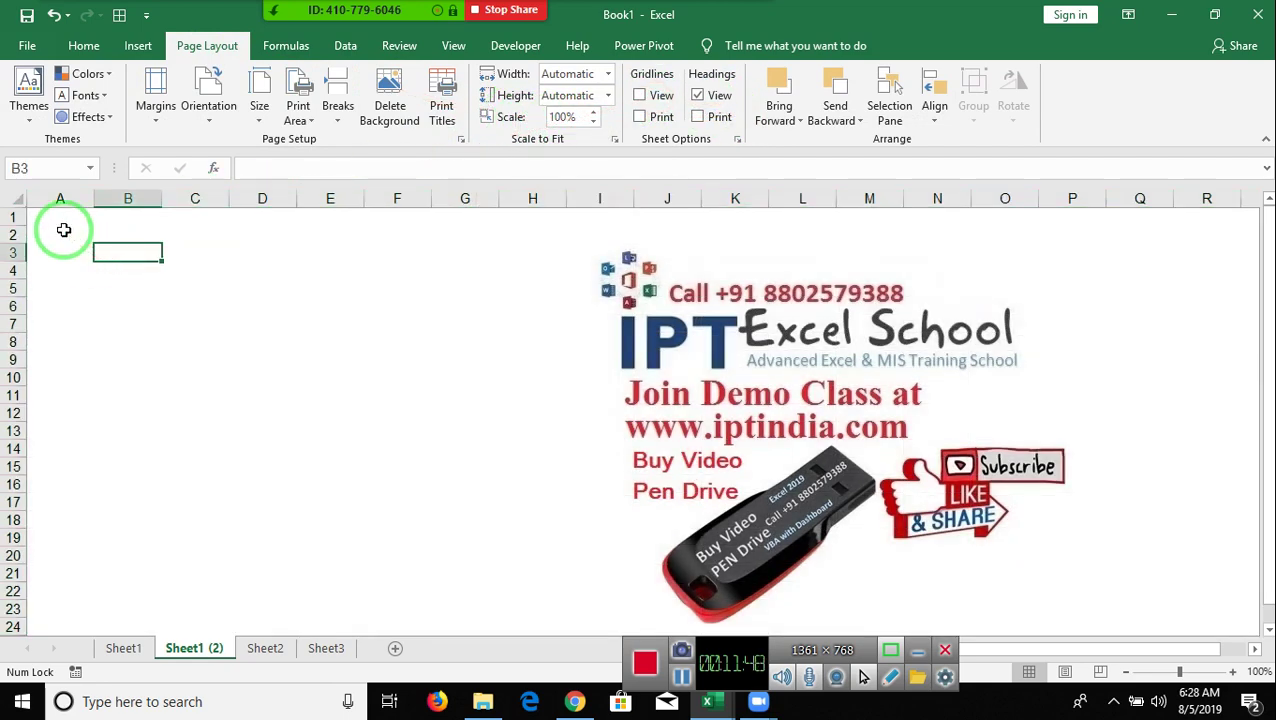
click(68, 218)
text(Name)
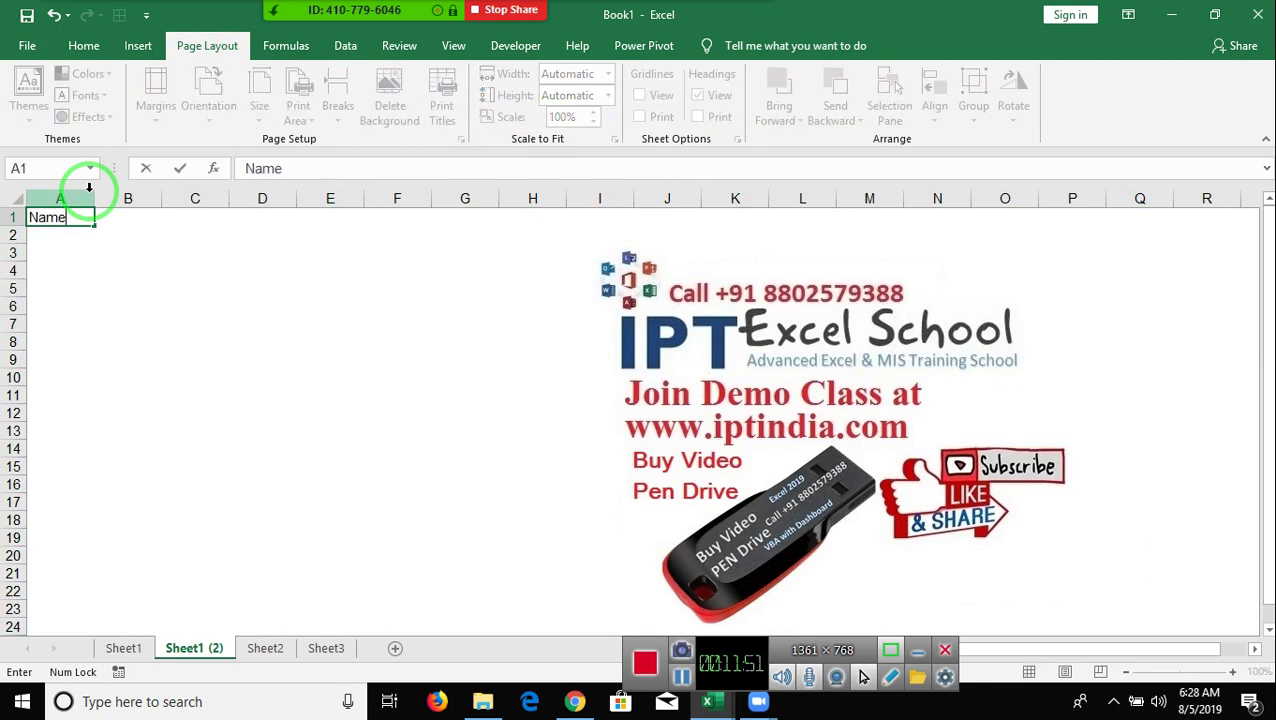
key(Tab)
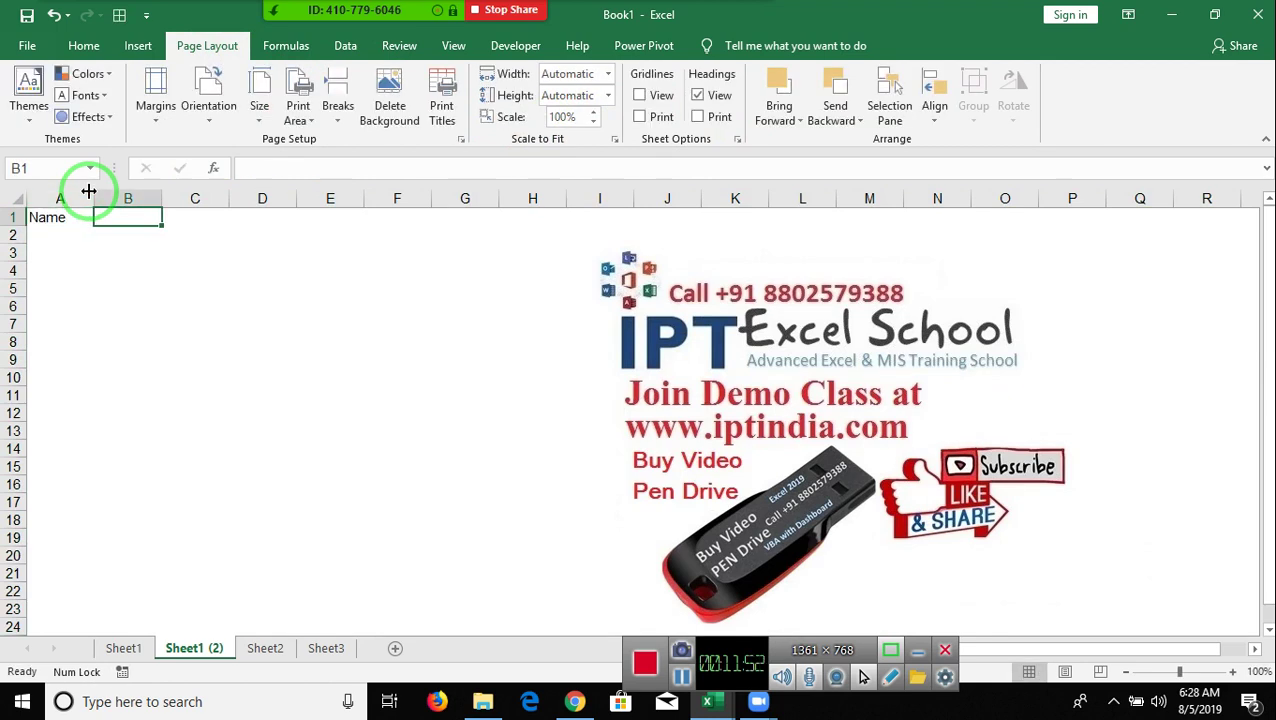
text(Sub)
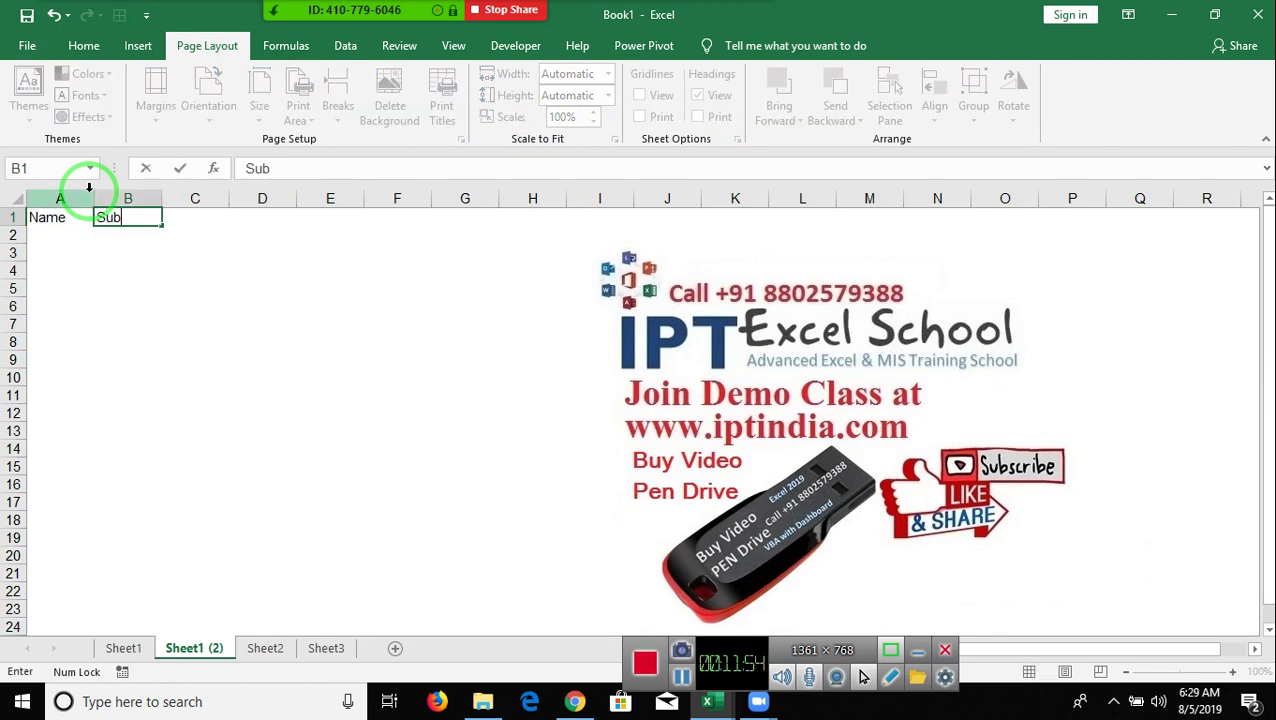
key(Return)
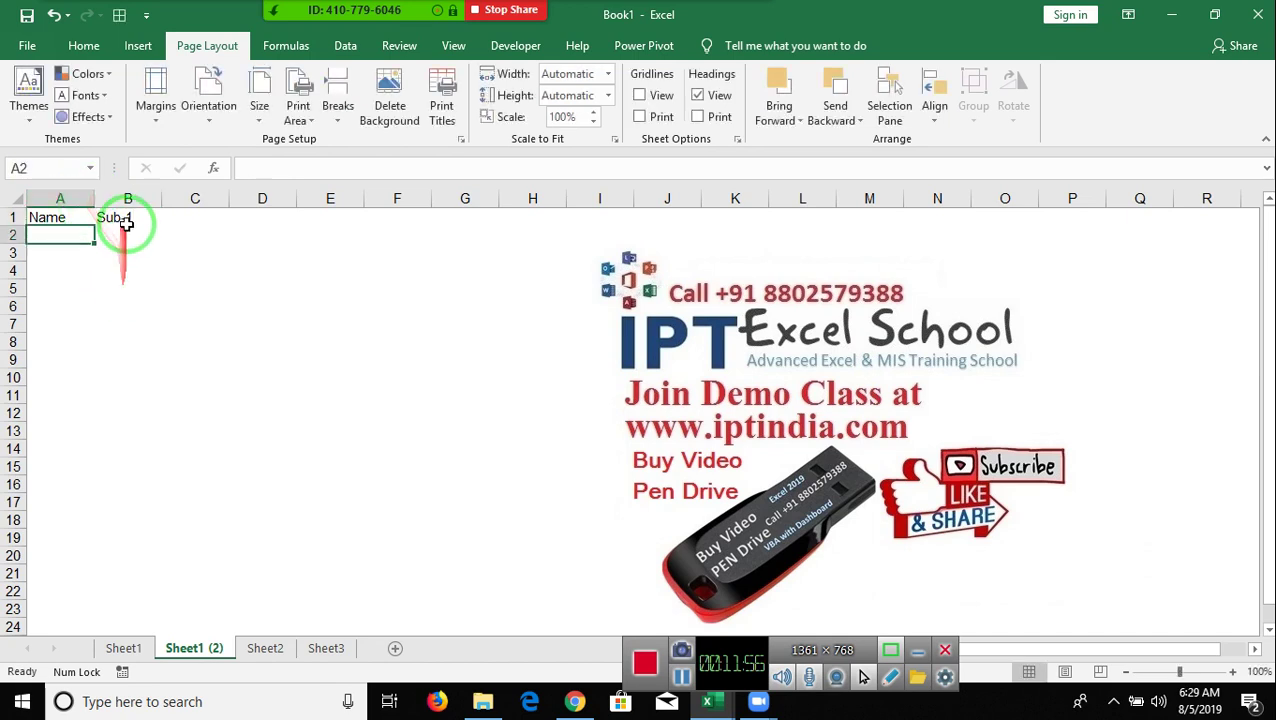
click(128, 219)
drag(161, 226, 340, 251)
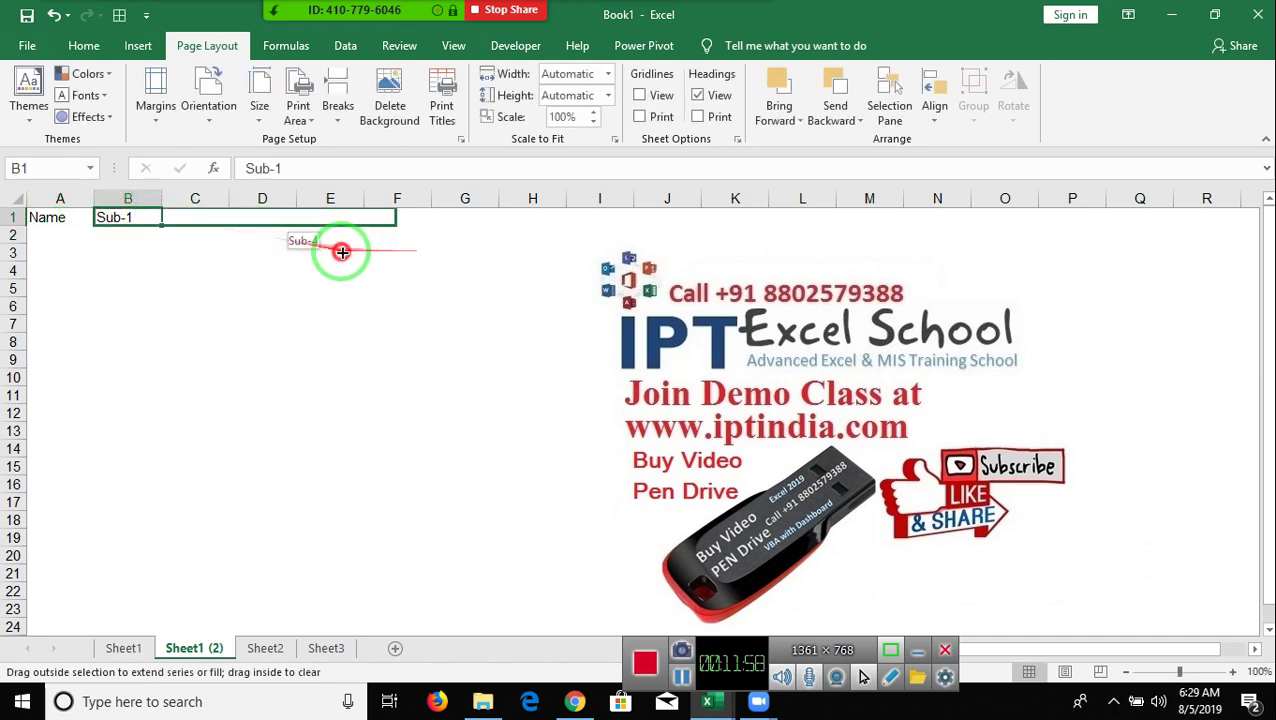
drag(340, 251, 345, 248)
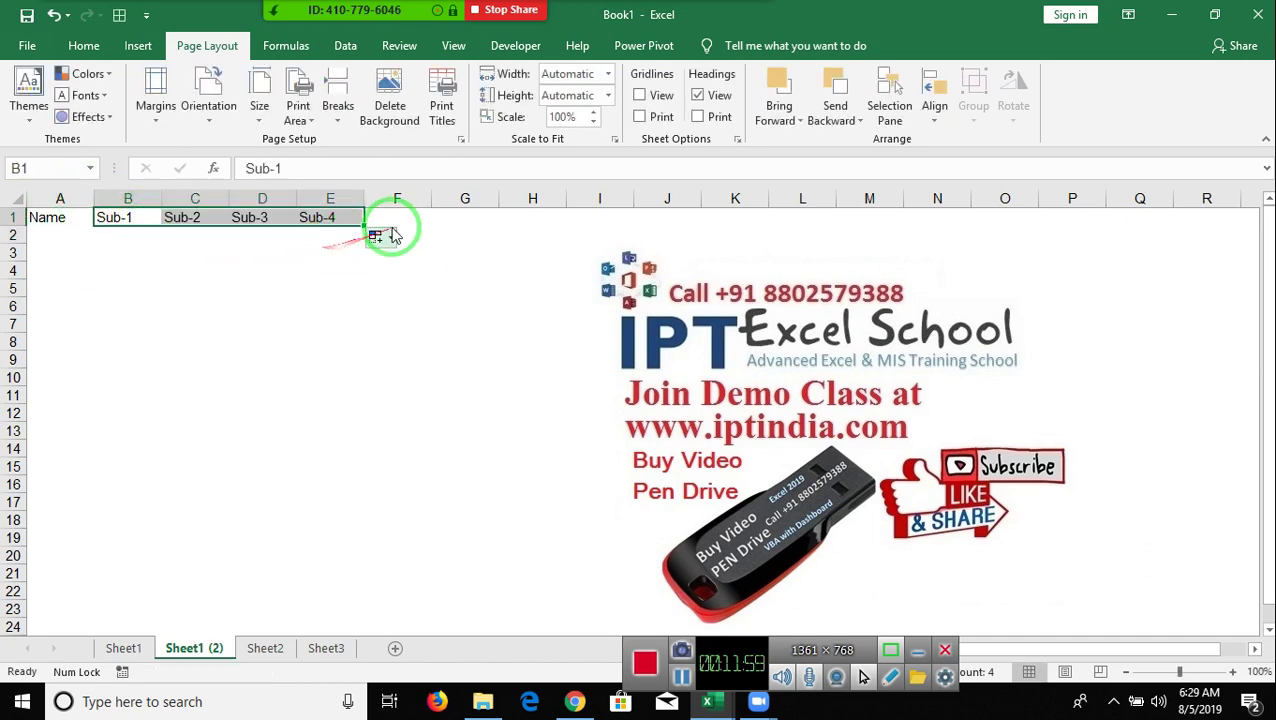
click(397, 220)
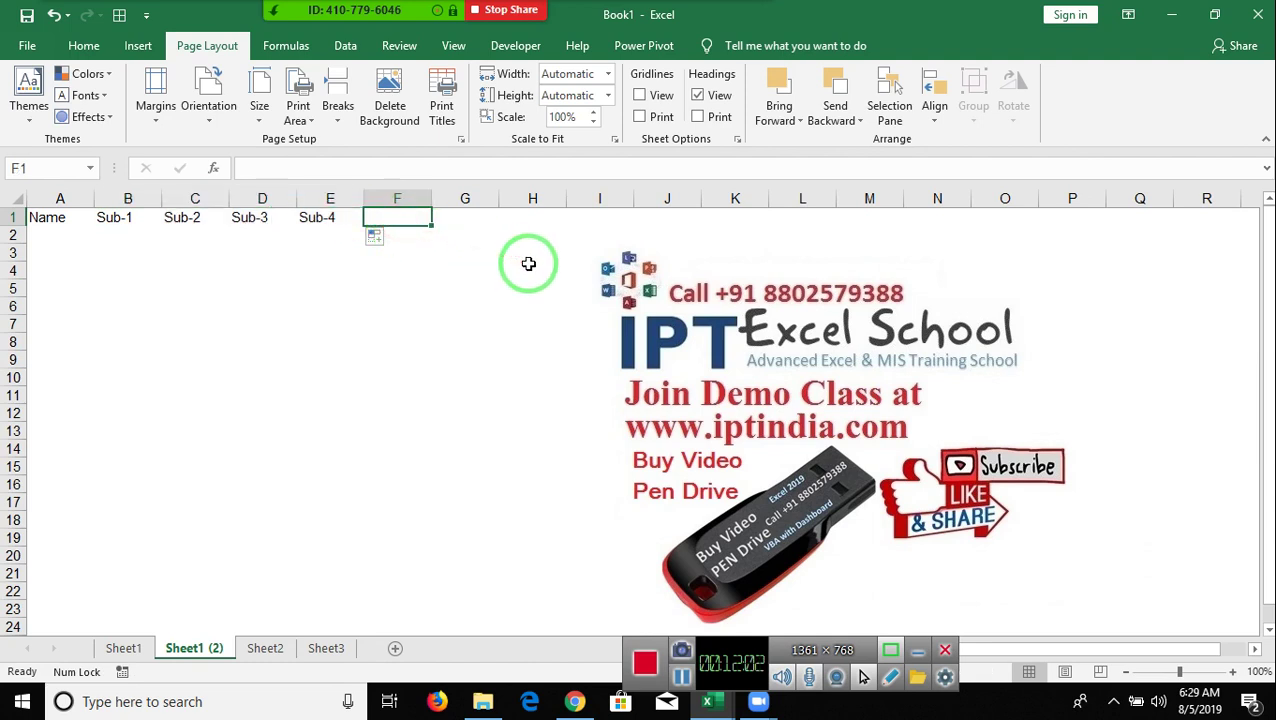
text(Result)
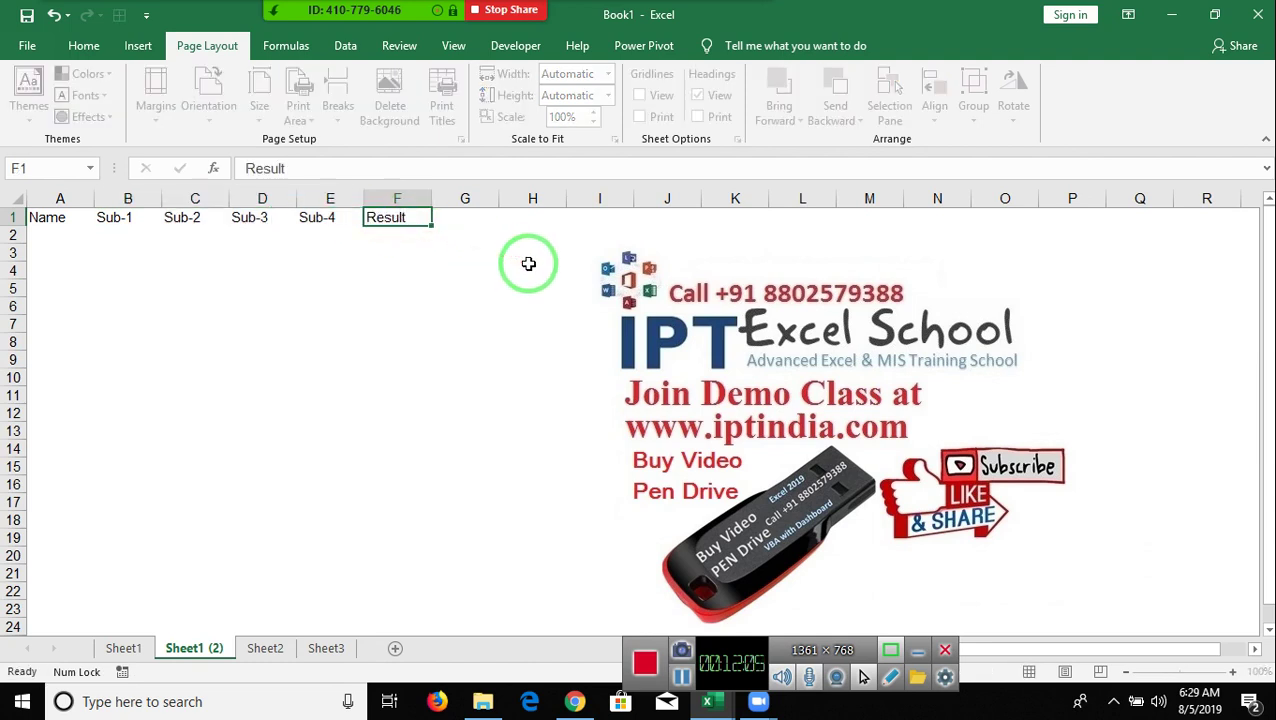
key(Return)
key(Home)
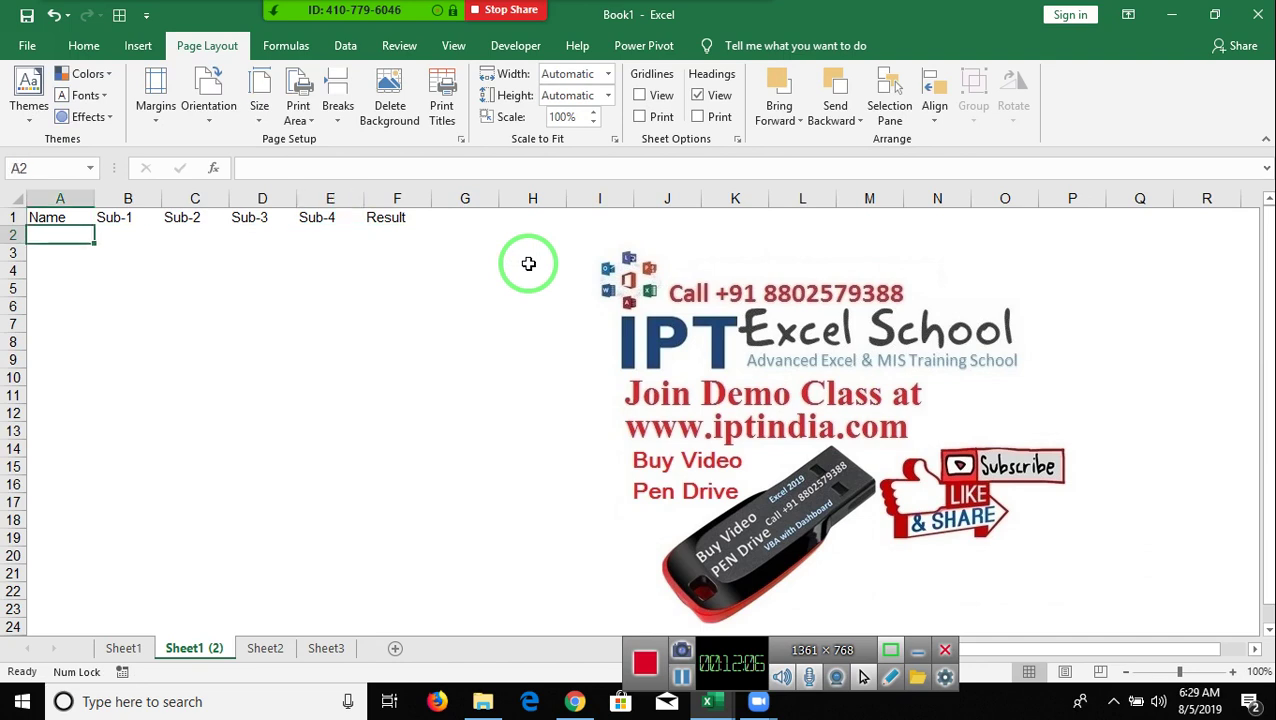
- Enter the first student name in A2 and fill names down to row 11
text(Puja)
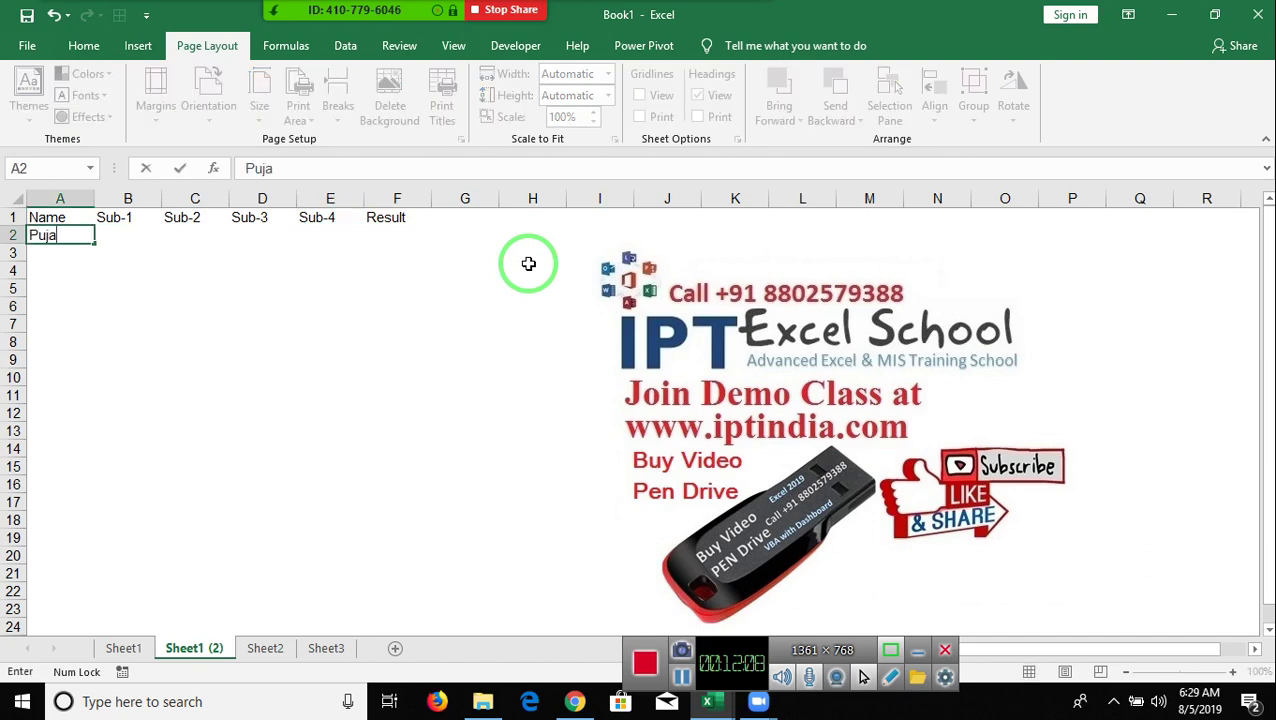
key(Return)
click(57, 236)
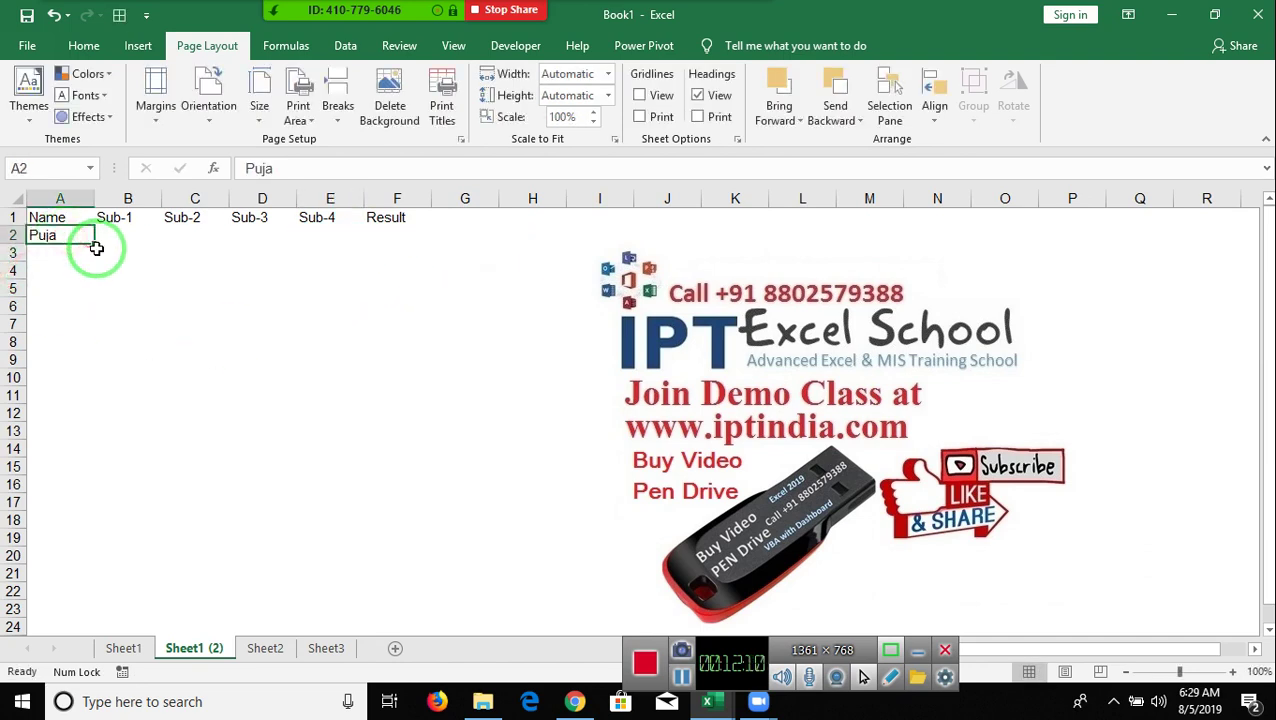
drag(96, 248, 110, 396)
- Fill B2:E11 with =RANDBETWEEN(10,90) random marks
drag(128, 278, 115, 236)
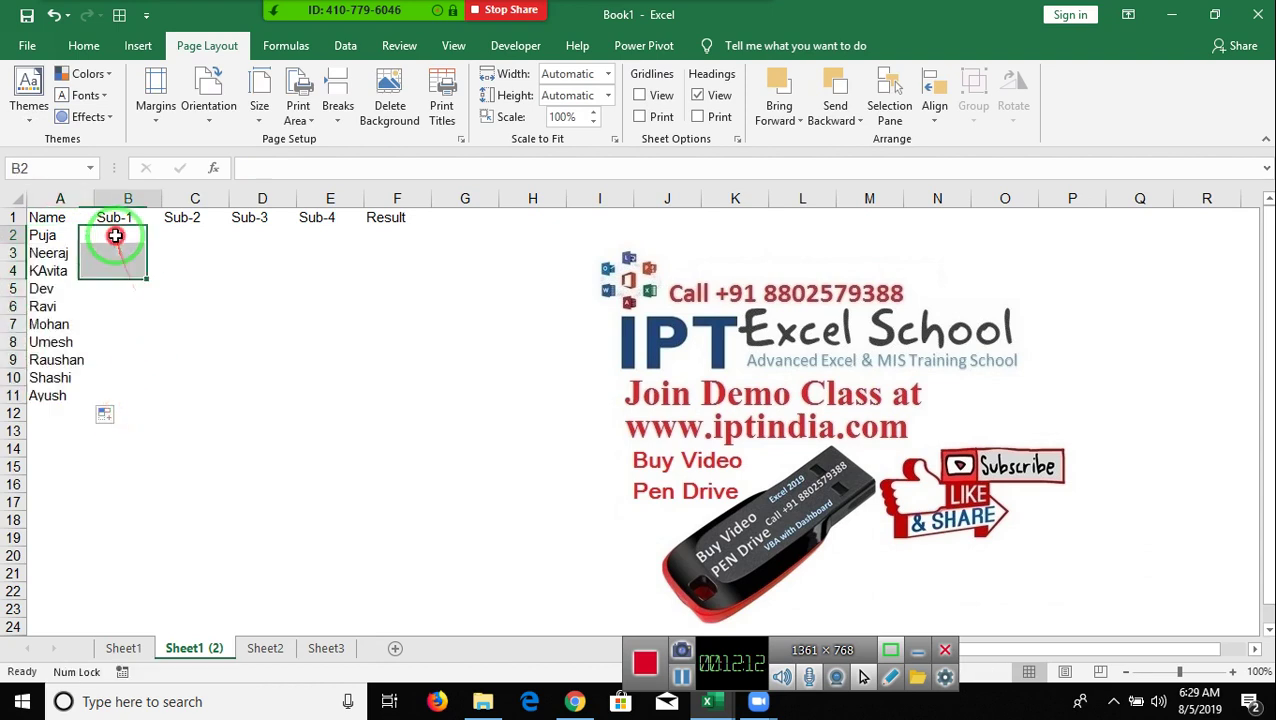
click(115, 236)
text(=ra)
key(Down)
key(Down)
key(Tab)
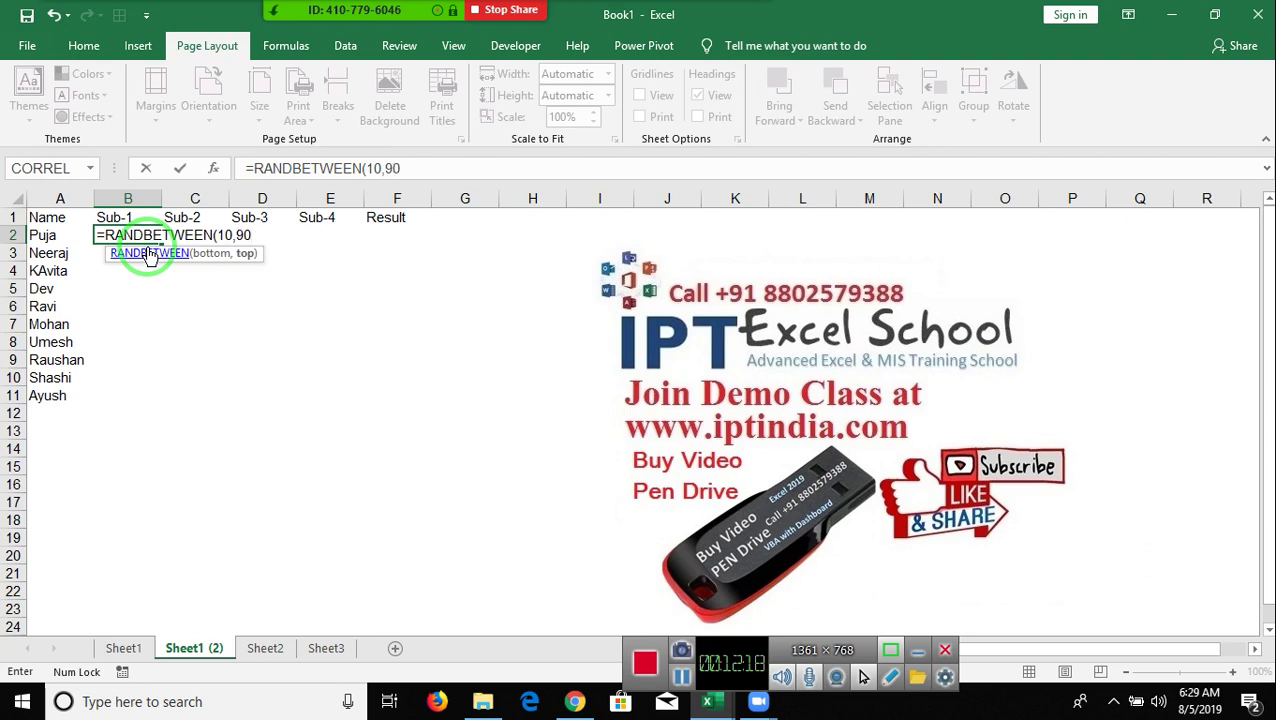
text())
key(ctrl+Return)
key(shift+Right)
key(shift+Right)
key(shift+Right)
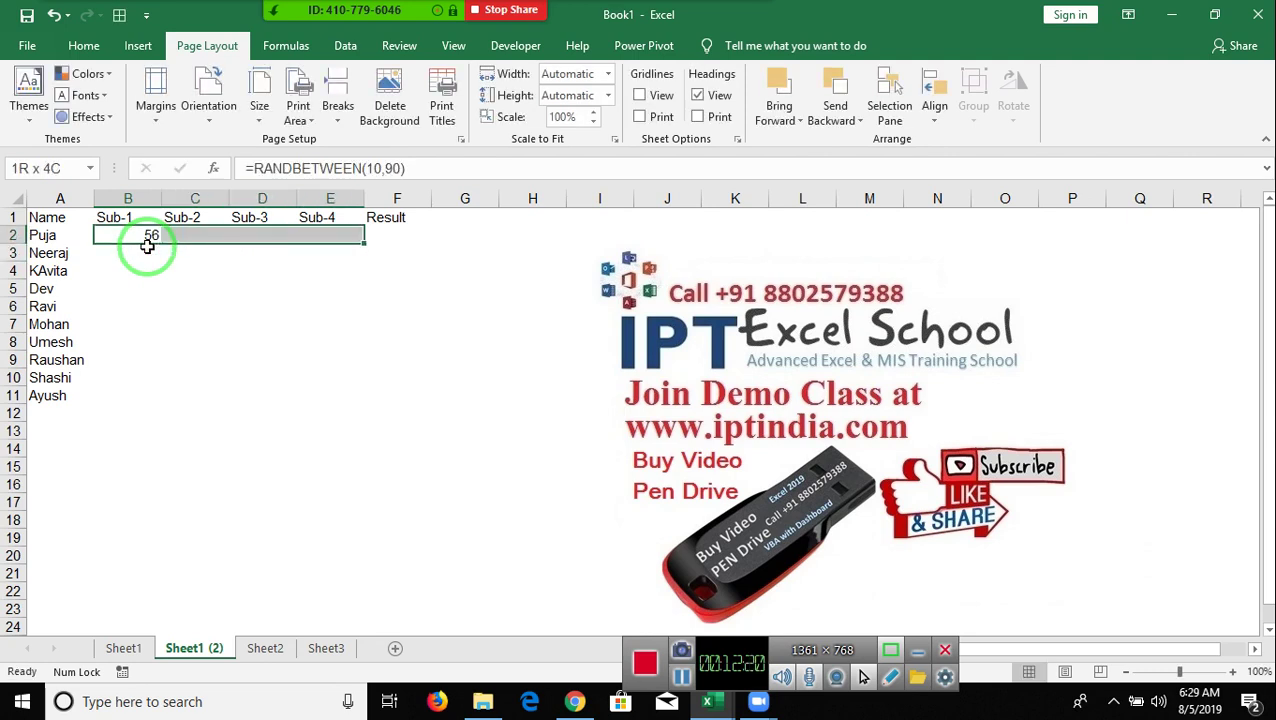
key(shift+Down)
key(shift+Down)
key(shift+Down)
key(shift+Down)
key(shift+Down)
key(shift+Down)
key(shift+Down)
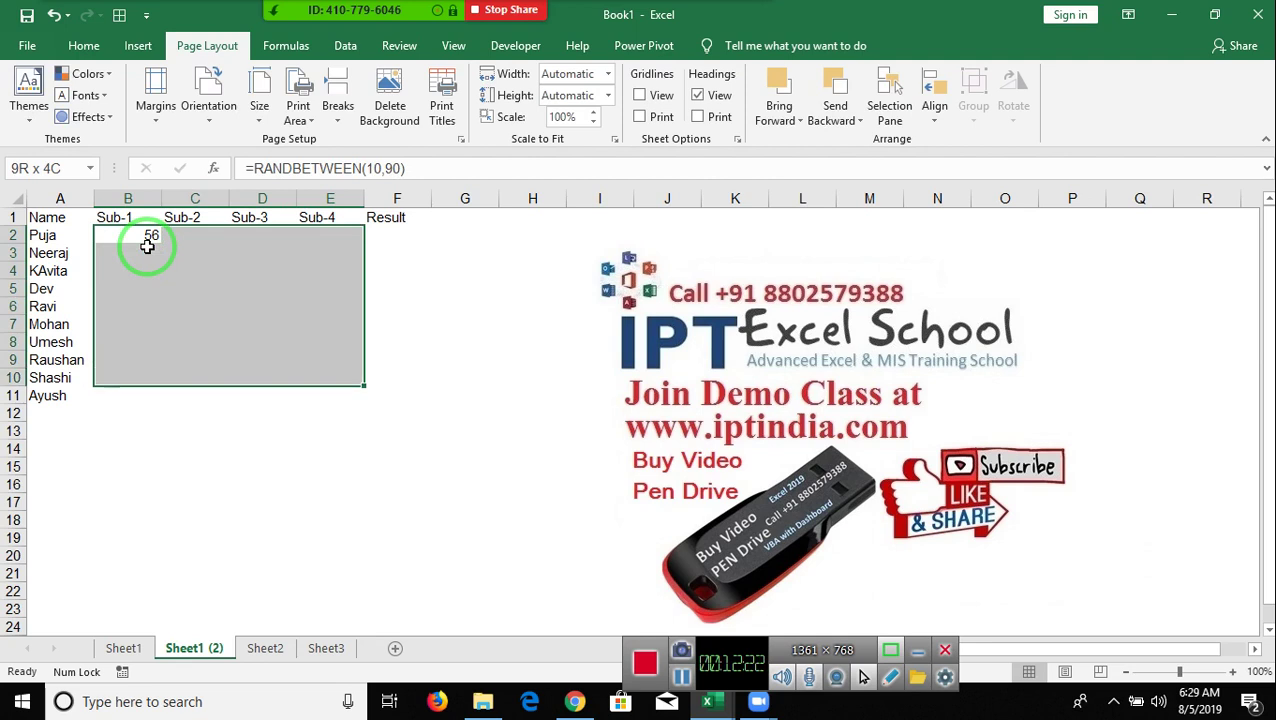
key(shift+Down)
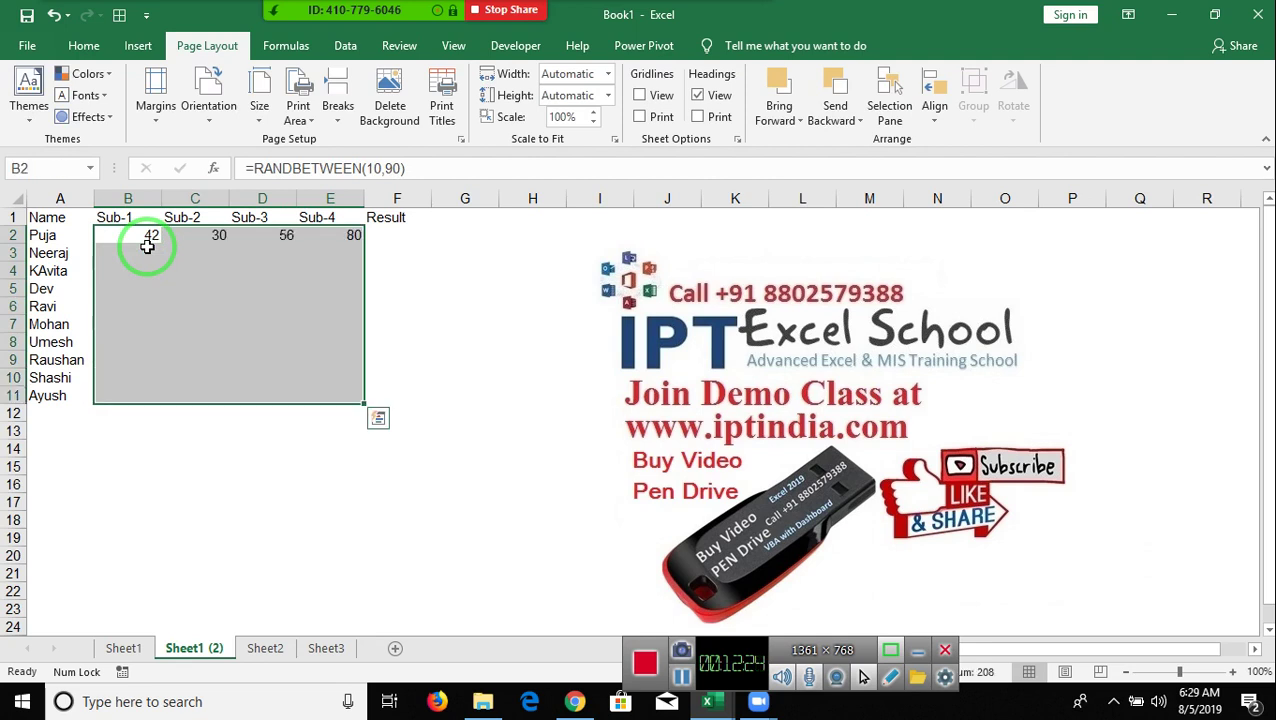
- Copy the marks and paste them back as fixed values
key(ctrl+c)
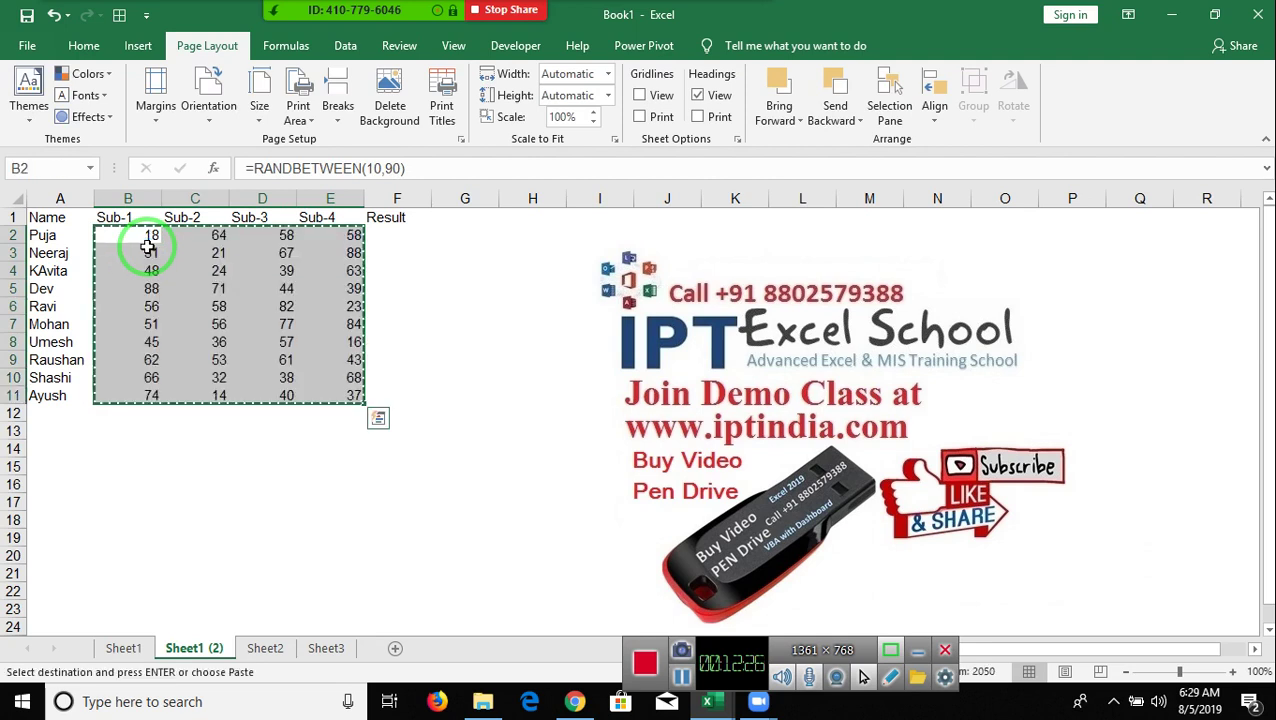
click(90, 46)
click(27, 119)
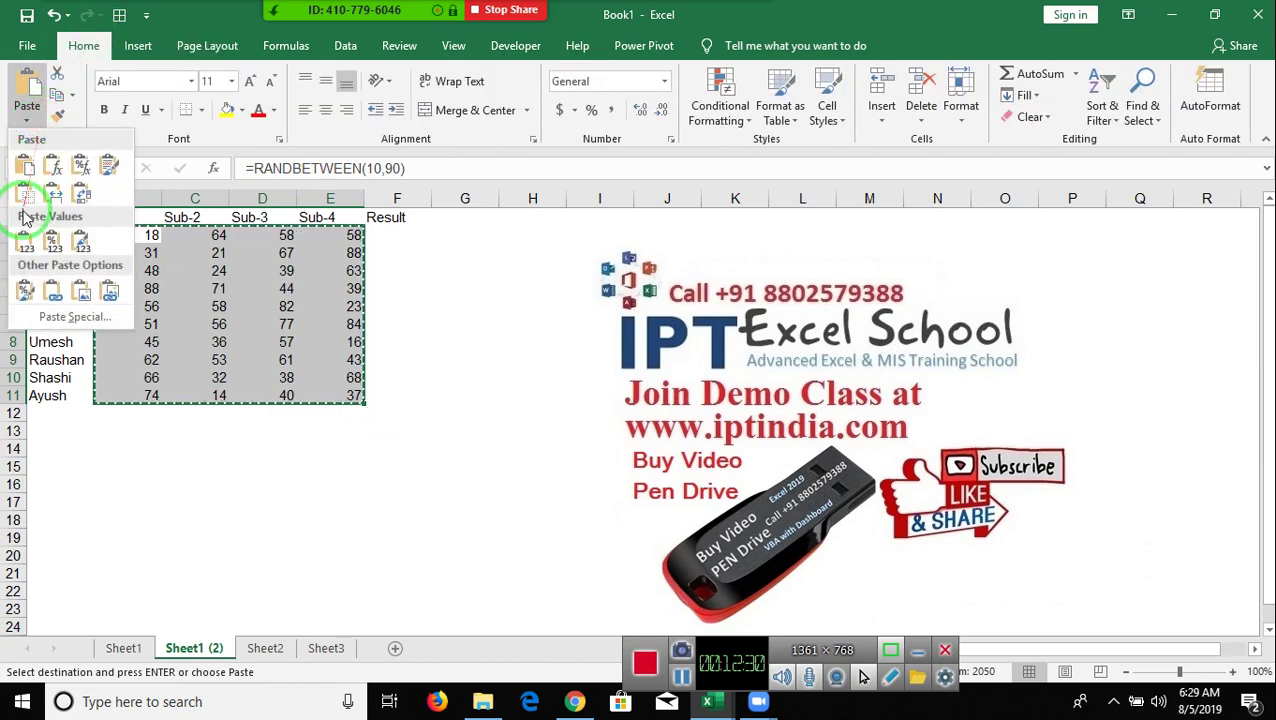
click(25, 243)
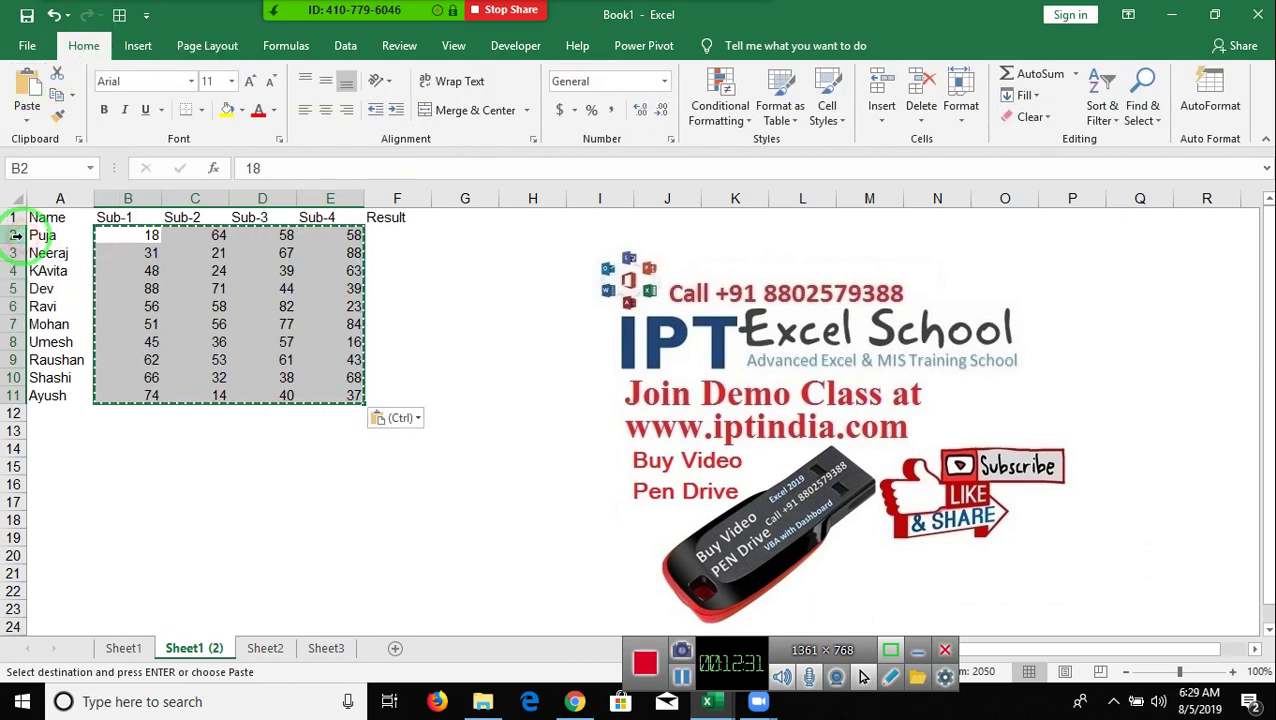
click(390, 231)
key(Escape)
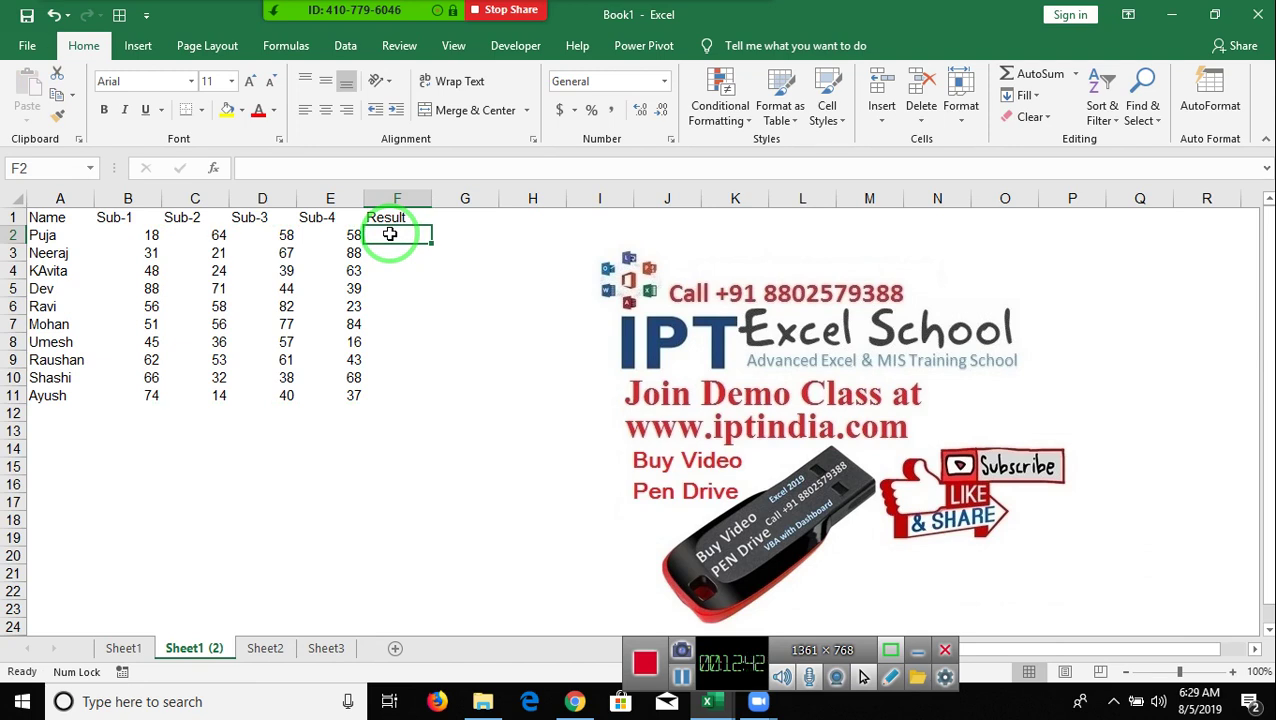
key(Left)
key(Left)
key(Left)
key(Right)
key(Right)
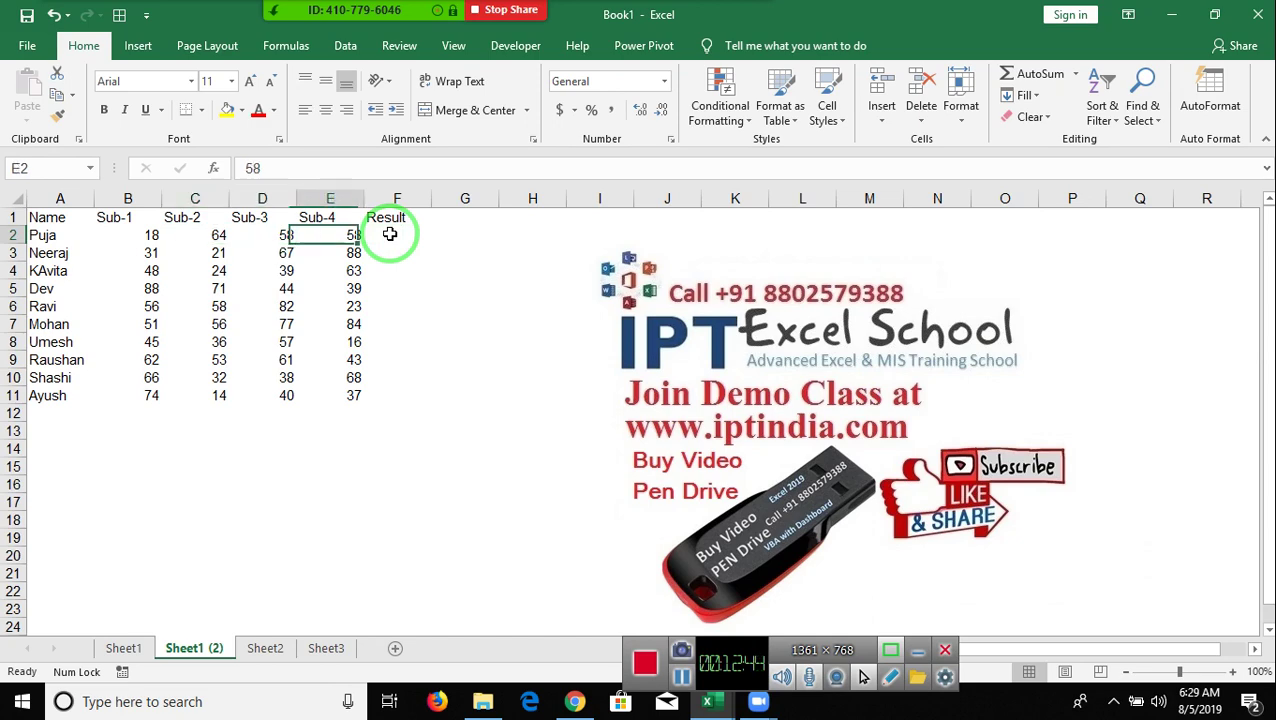
key(Right)
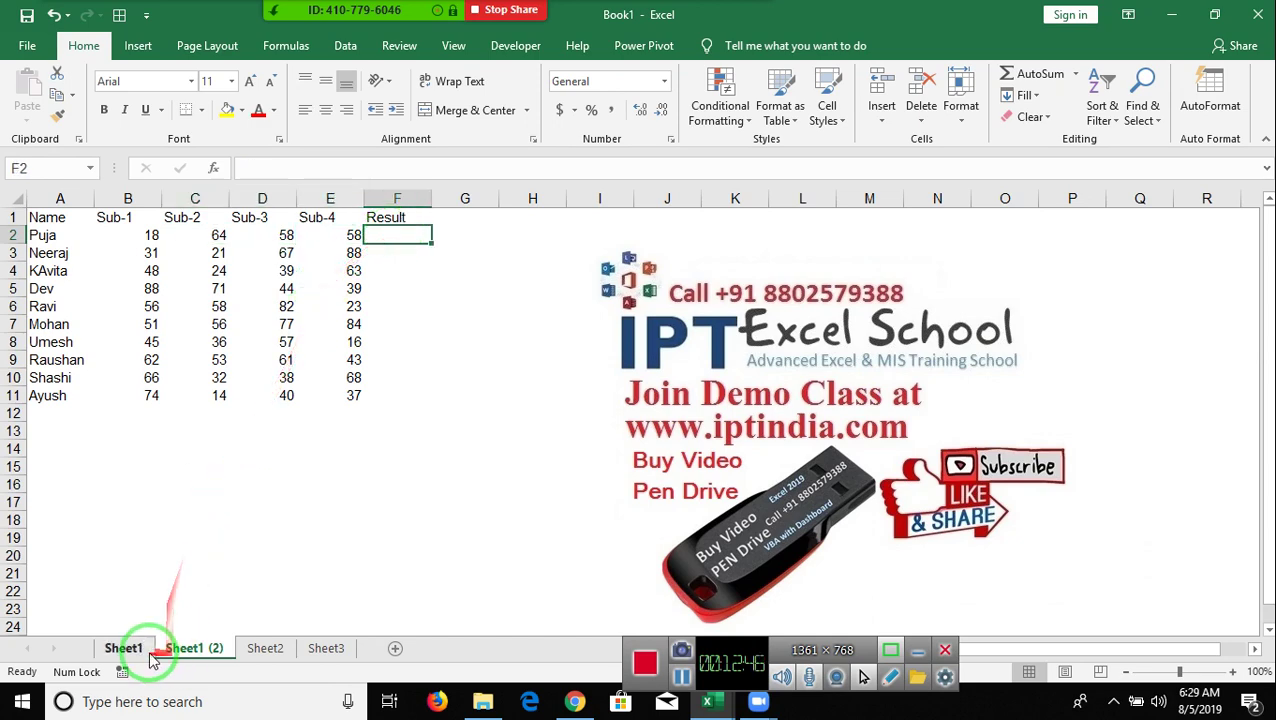
- Rename the Sheet1 (2) tab to If2 and switch to the VBA editor
click(150, 652)
click(147, 650)
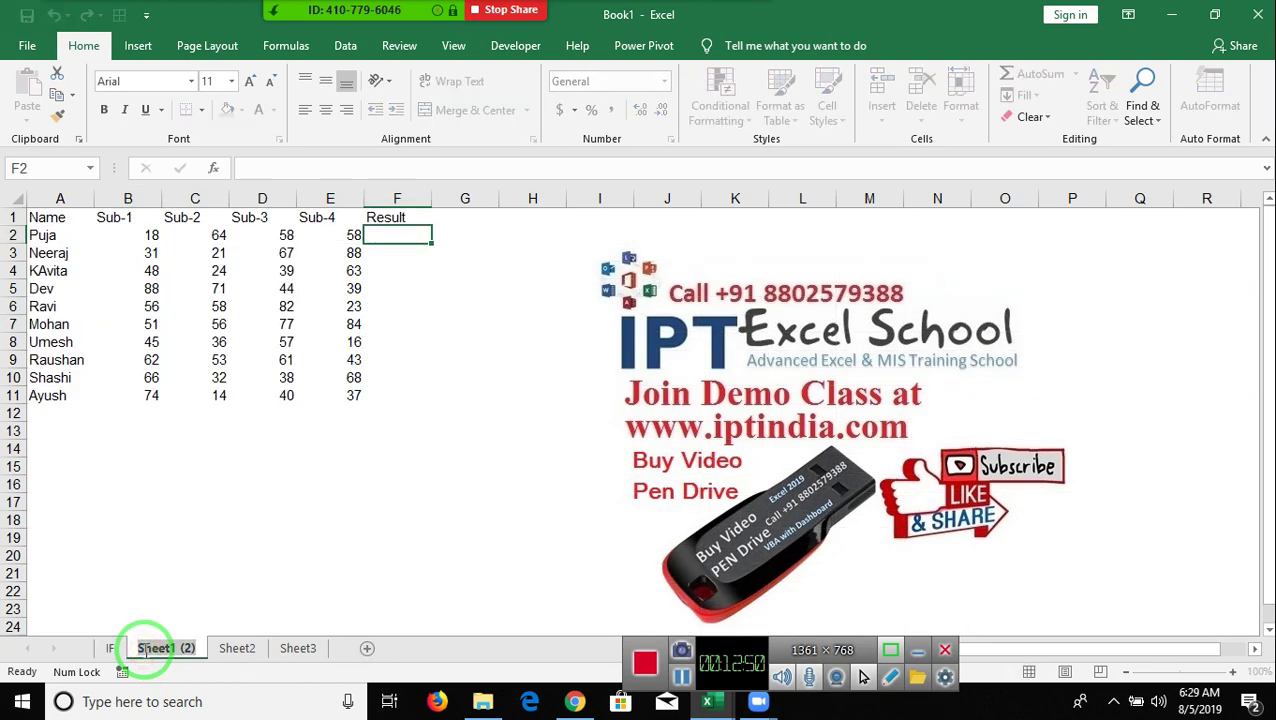
text(If2)
click(263, 538)
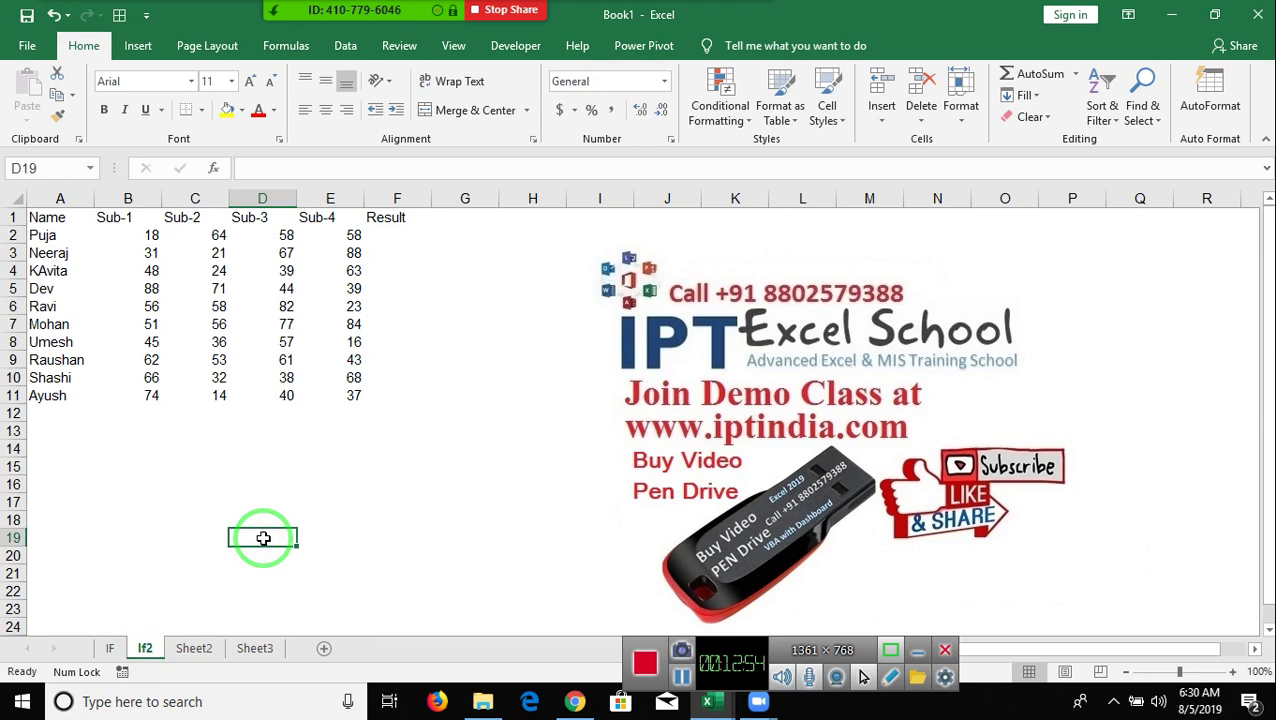
key(alt+F11)
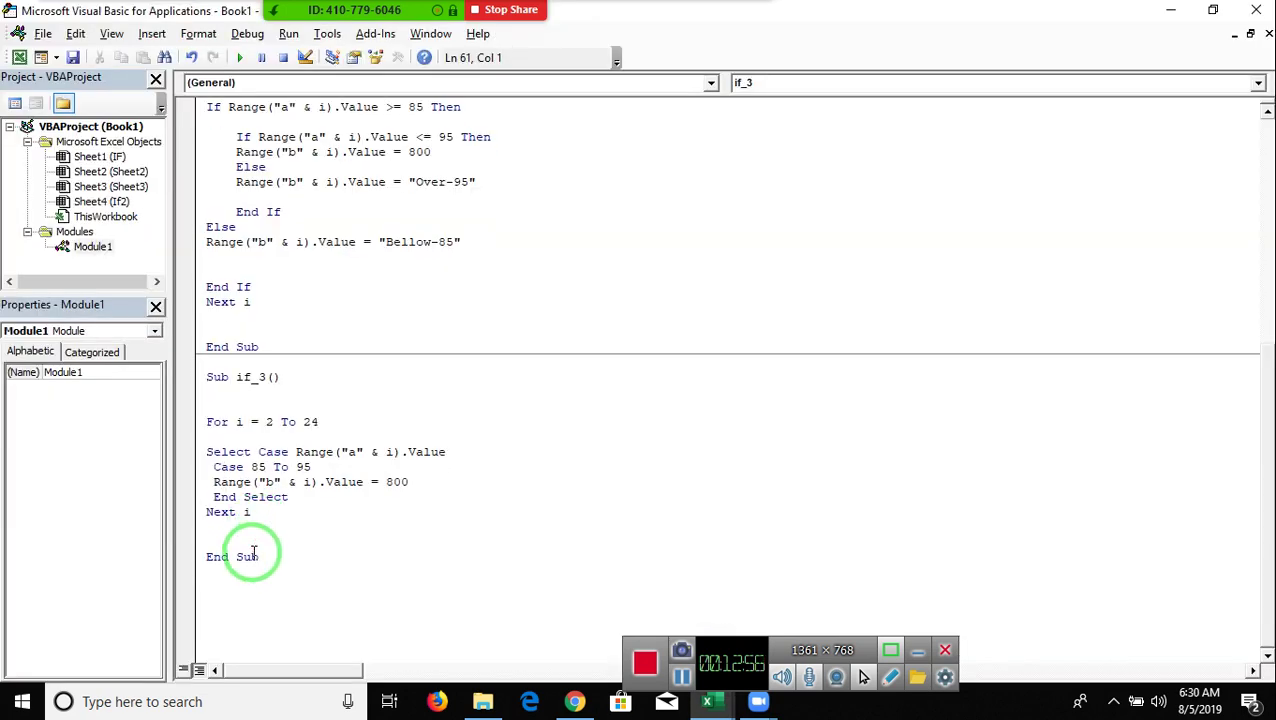
scroll(248, 555, down, 1)
- Start a new if_4 macro below the if_3 macro
scroll(248, 555, down, 1)
click(273, 512)
click(221, 495)
text(sub if_4())
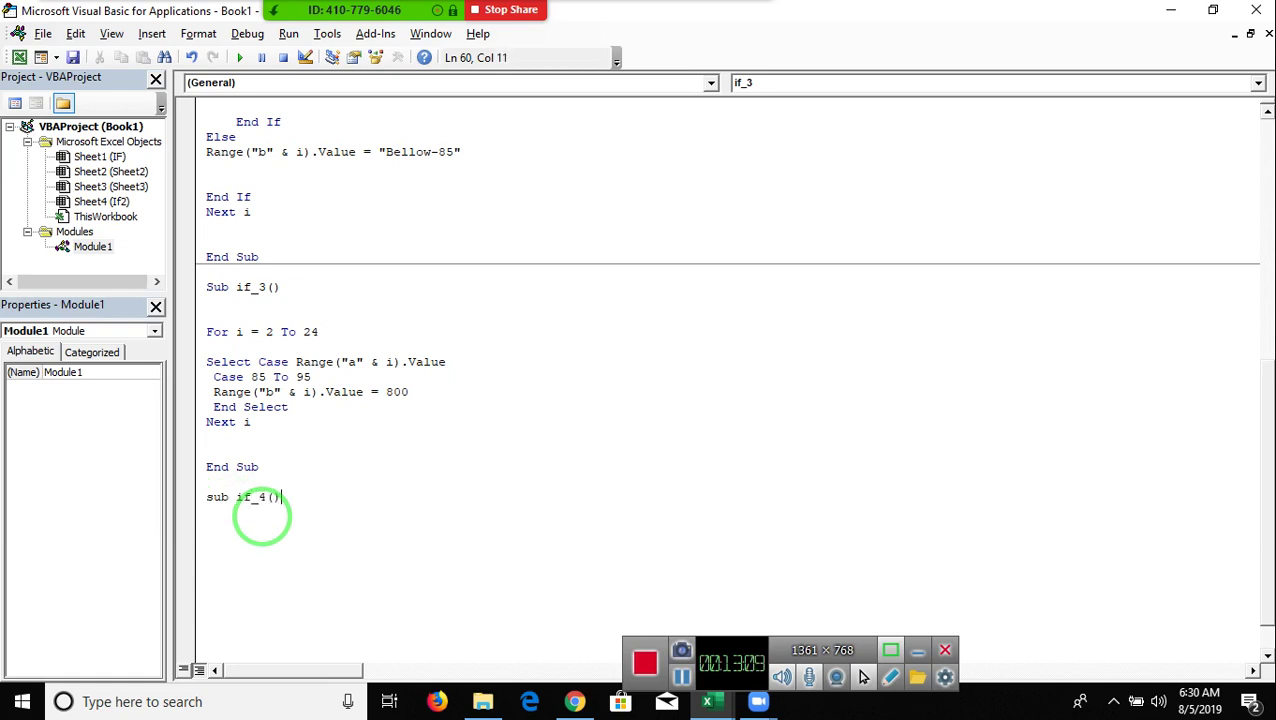
key(Return)
key(Return)
key(Return)
key(Return)
key(Return)
scroll(317, 517, down, 2)
scroll(317, 517, down, 1)
click(268, 402)
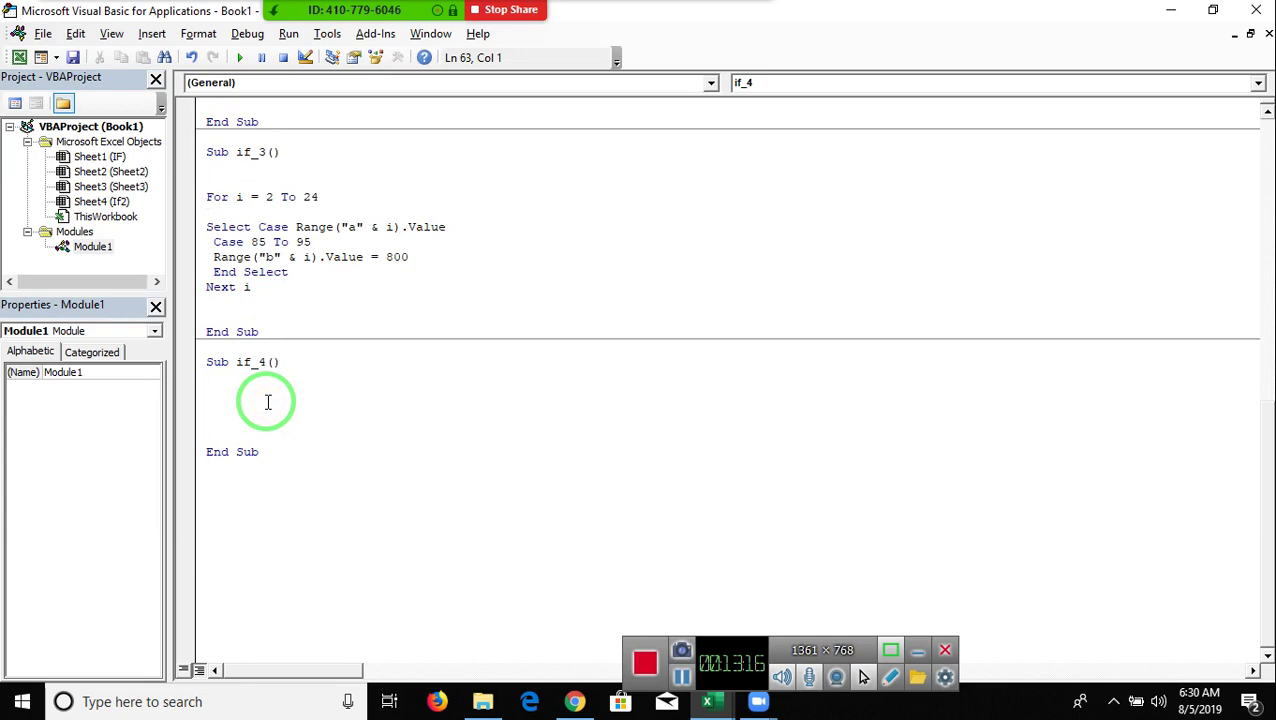
scroll(267, 402, up, 4)
scroll(265, 405, down, 3)
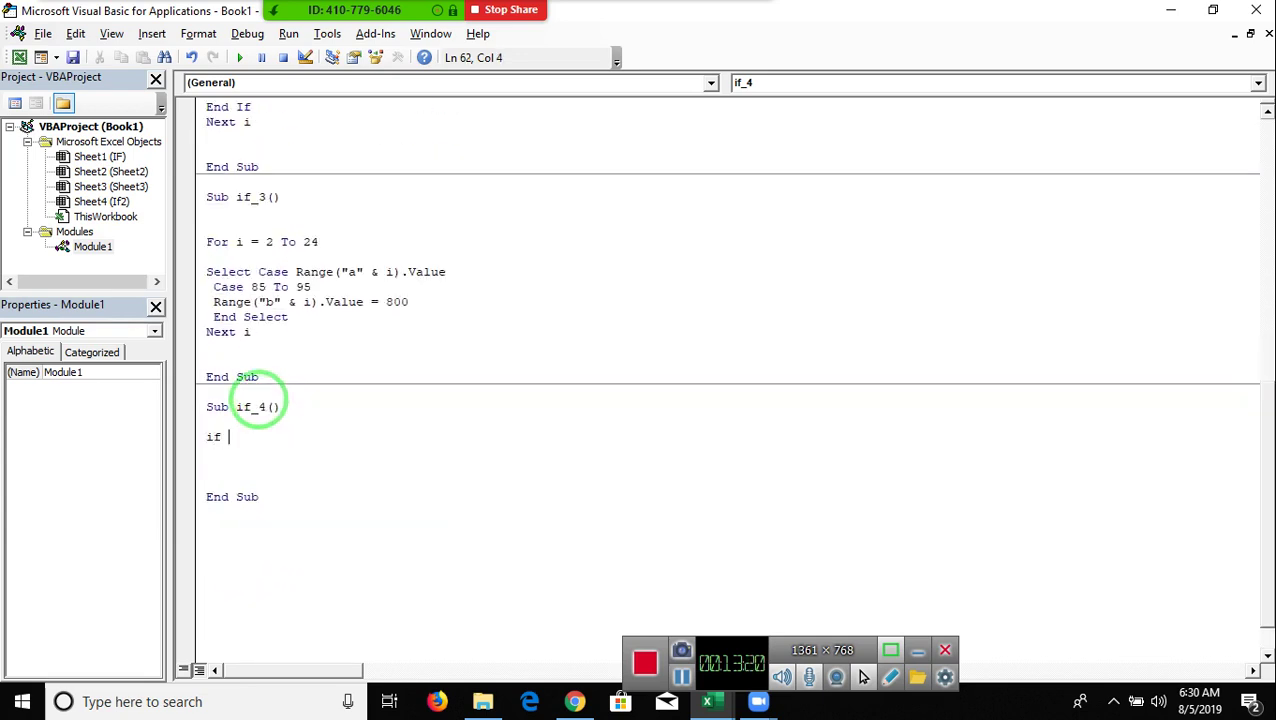
- Add a For i = 2 To 11 loop closed by Next i, with empty lines inside
key(BackSpace)
key(BackSpace)
key(BackSpace)
text(for )
text(i = 2 to)
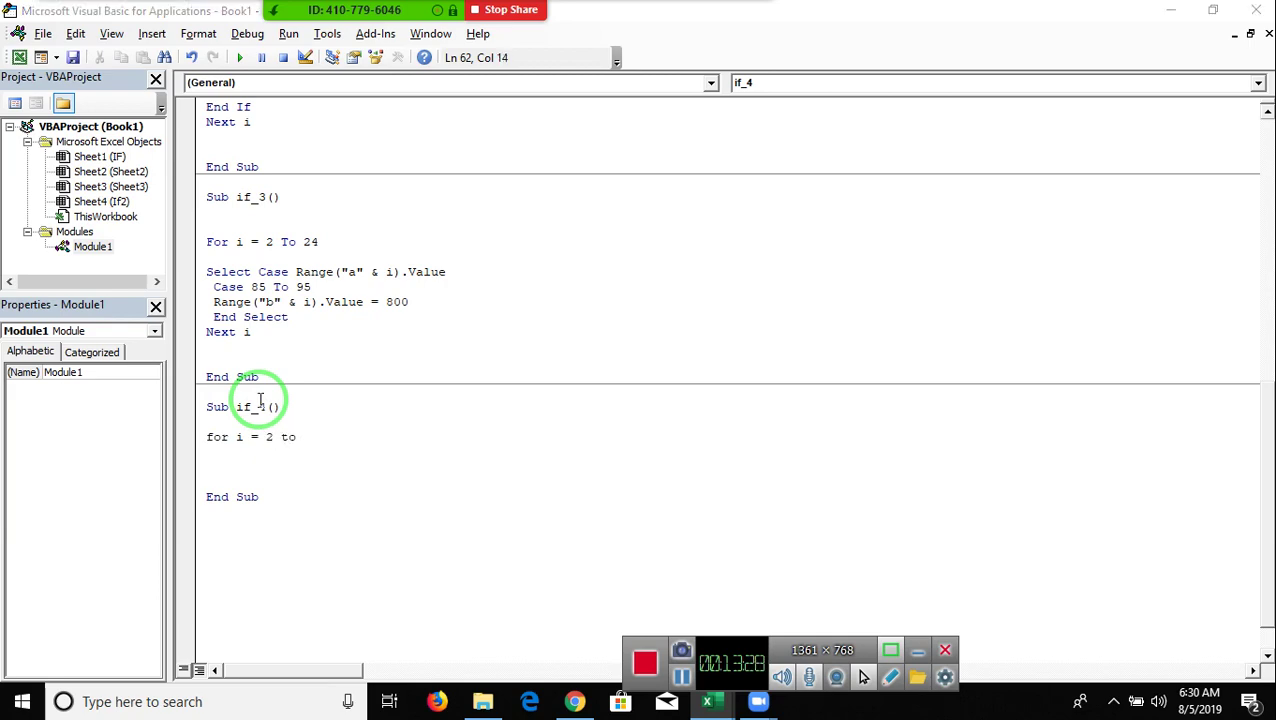
key(alt+F11)
key(alt+Tab)
text(11)
key(Return)
key(Return)
key(Return)
key(Return)
text(next )
text(i)
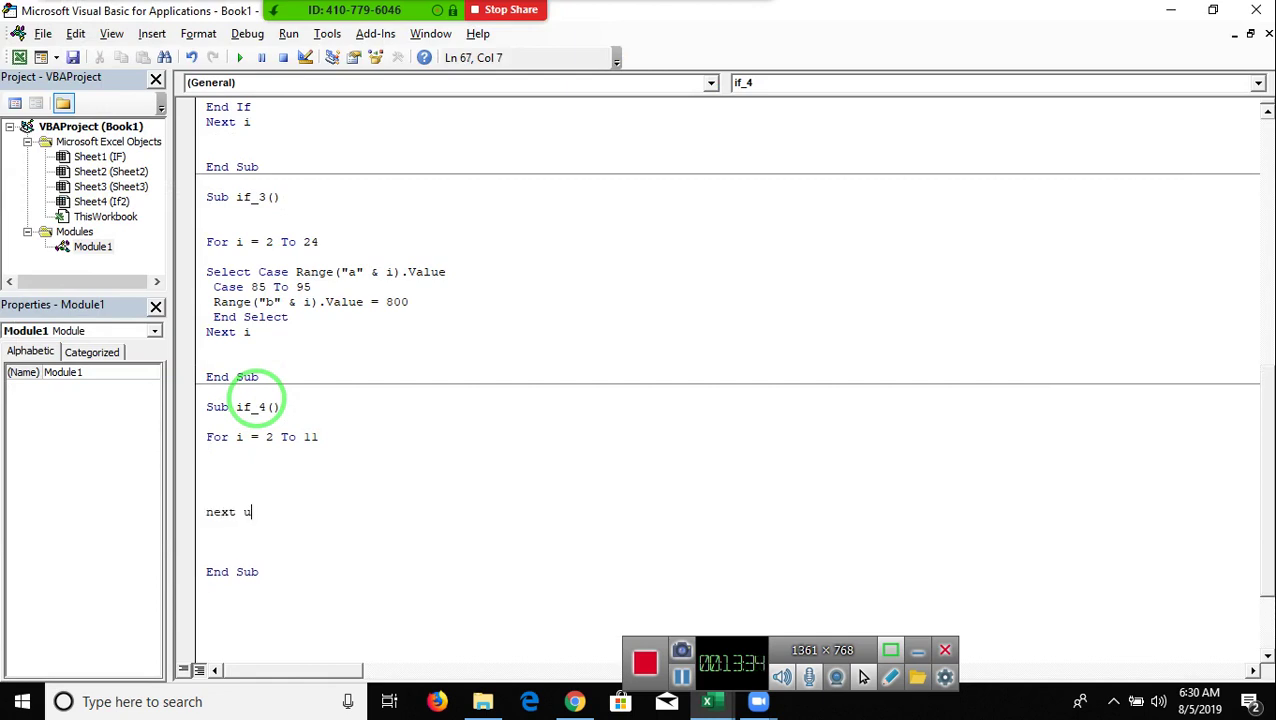
key(Up)
key(Up)
key(Return)
key(Return)
key(Return)
key(Up)
key(Up)
key(Up)
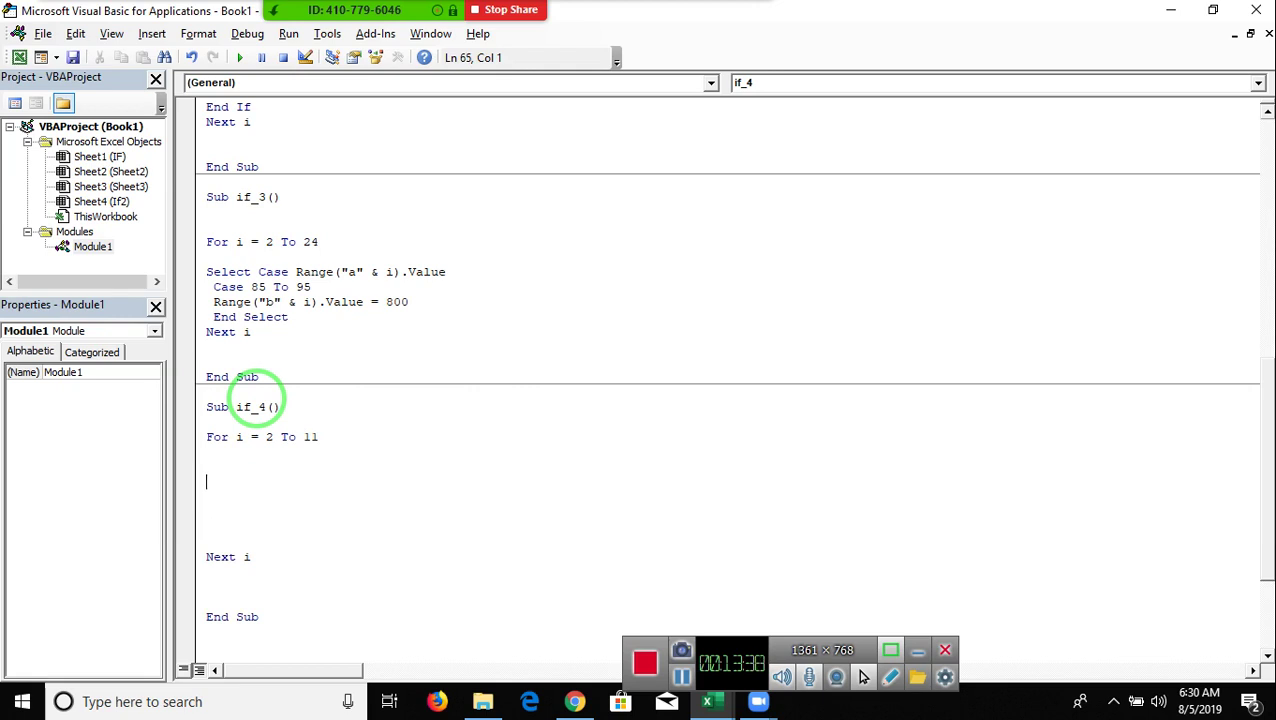
- Type the condition If Range("B" & i).Value >=30 and copy it for reuse
text(if )
text(range("A)
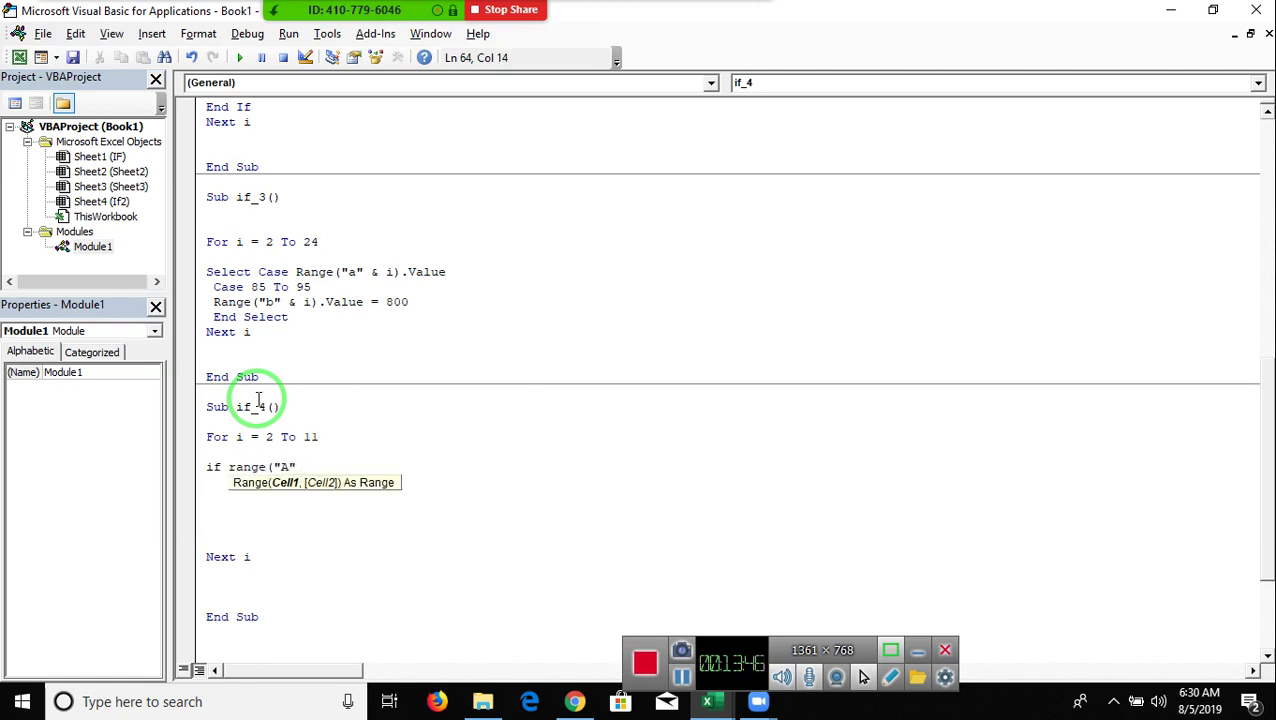
key(BackSpace)
text(B" & )
text(i)
text().v)
key(Tab)
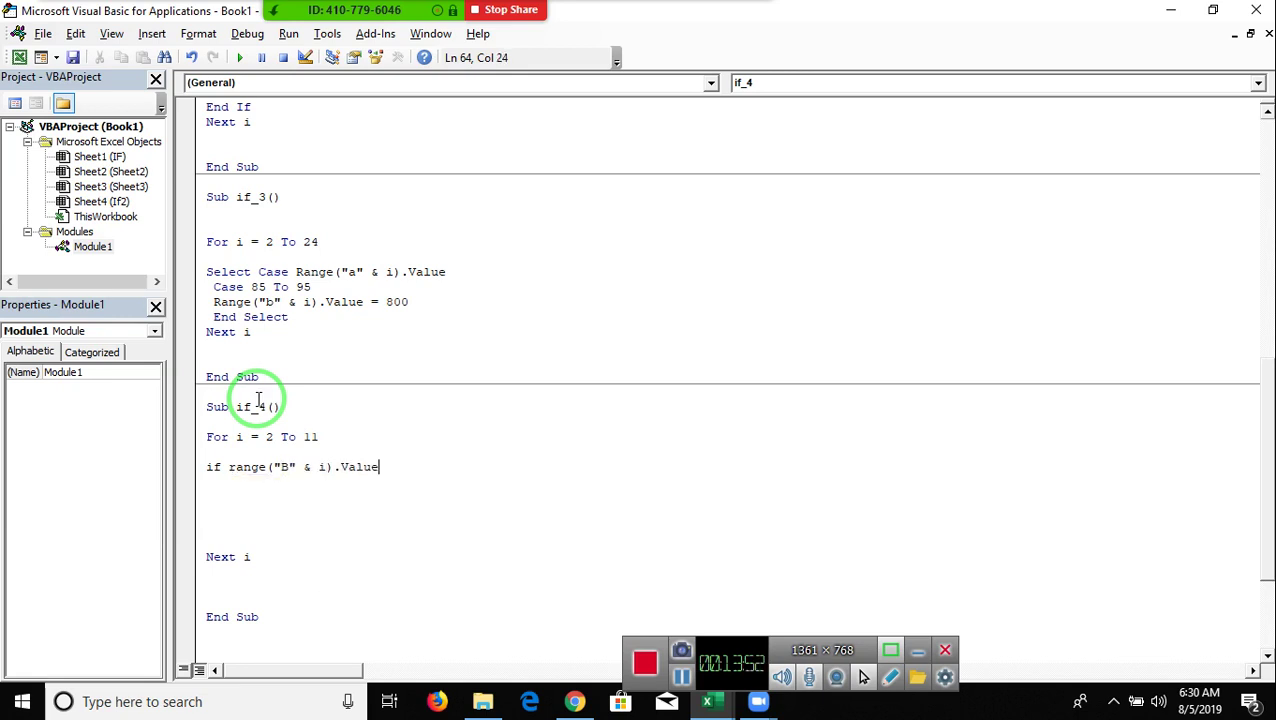
text(>=30)
key(shift+Left)
key(shift+Left)
key(shift+Left)
key(shift+Left)
key(shift+Left)
key(shift+Left)
key(shift+Left)
key(shift+Left)
key(shift+Left)
key(shift+Left)
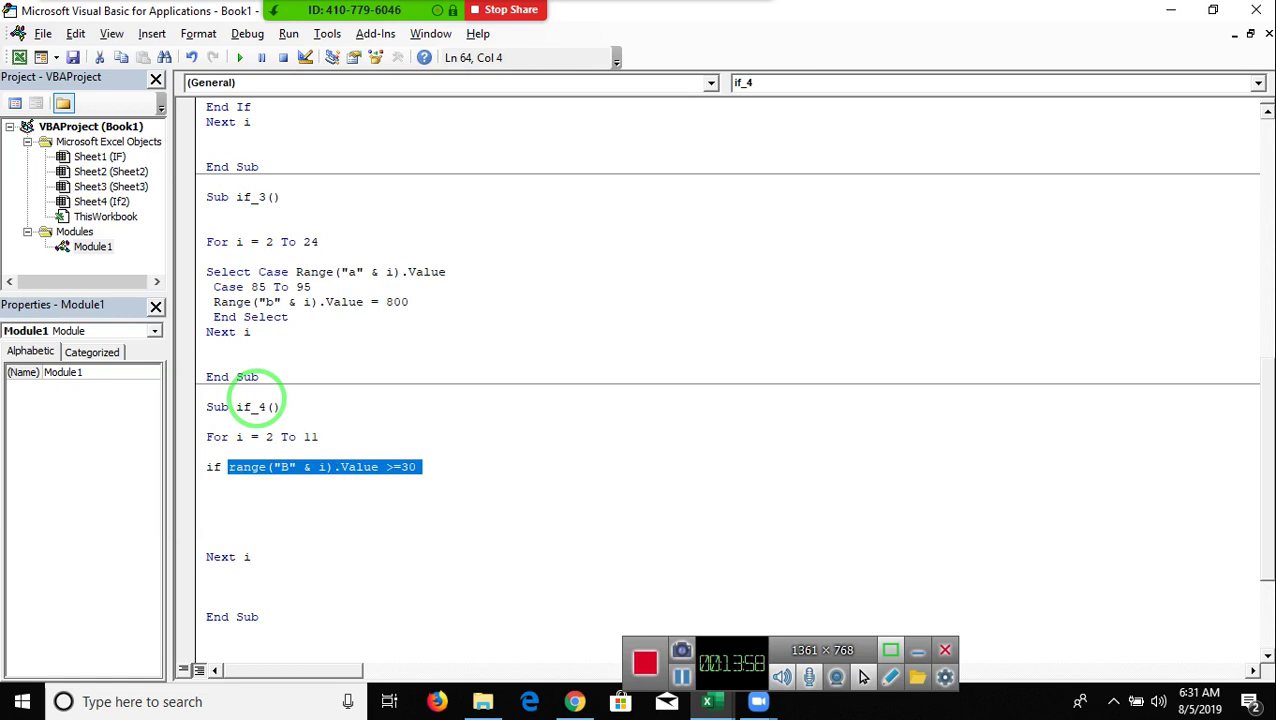
key(ctrl+c)
key(End)
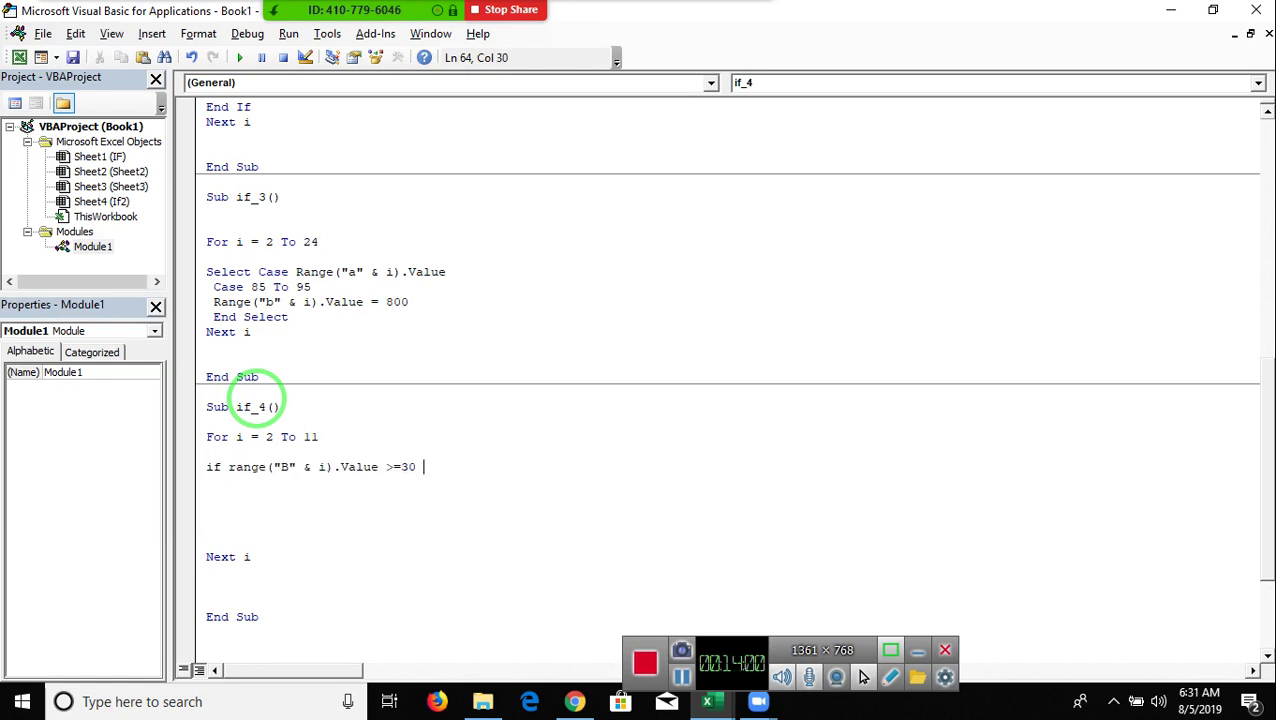
- Append And-joined copies of the >= 30 condition for columns C and D
text(and)
key(ctrl+v)
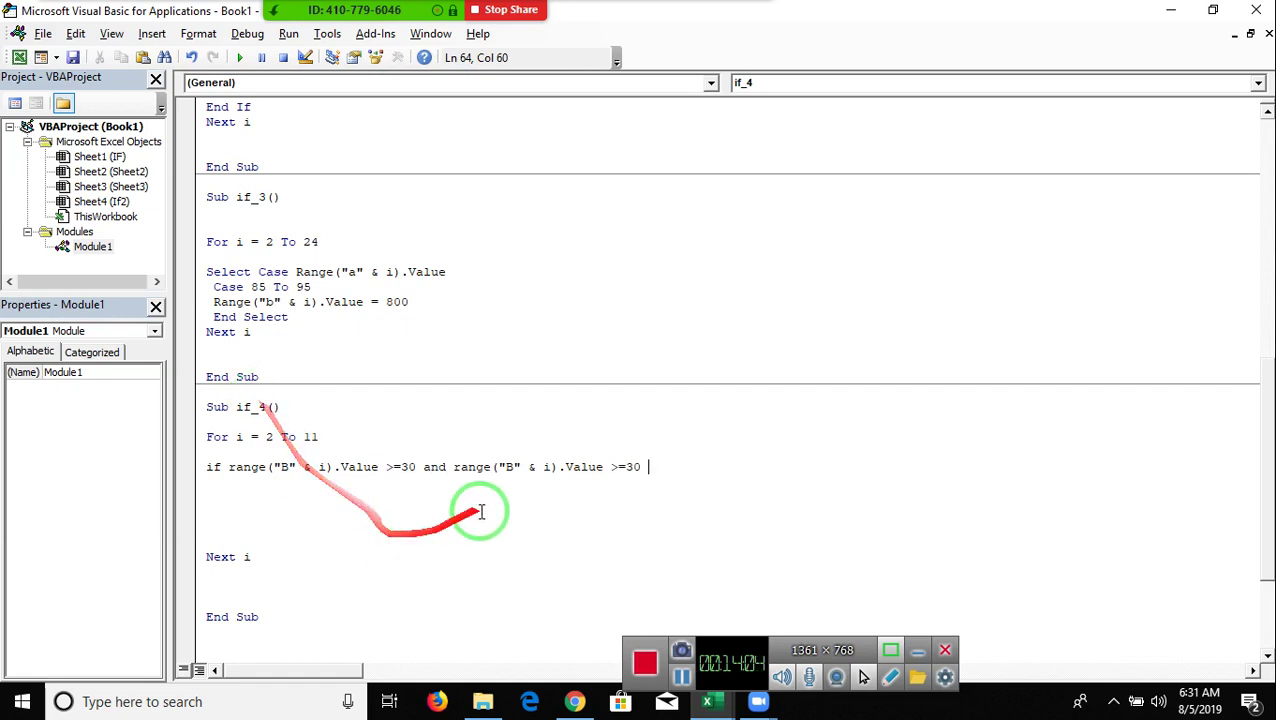
click(509, 467)
key(BackSpace)
text(c)
click(662, 468)
text(and)
key(ctrl+v)
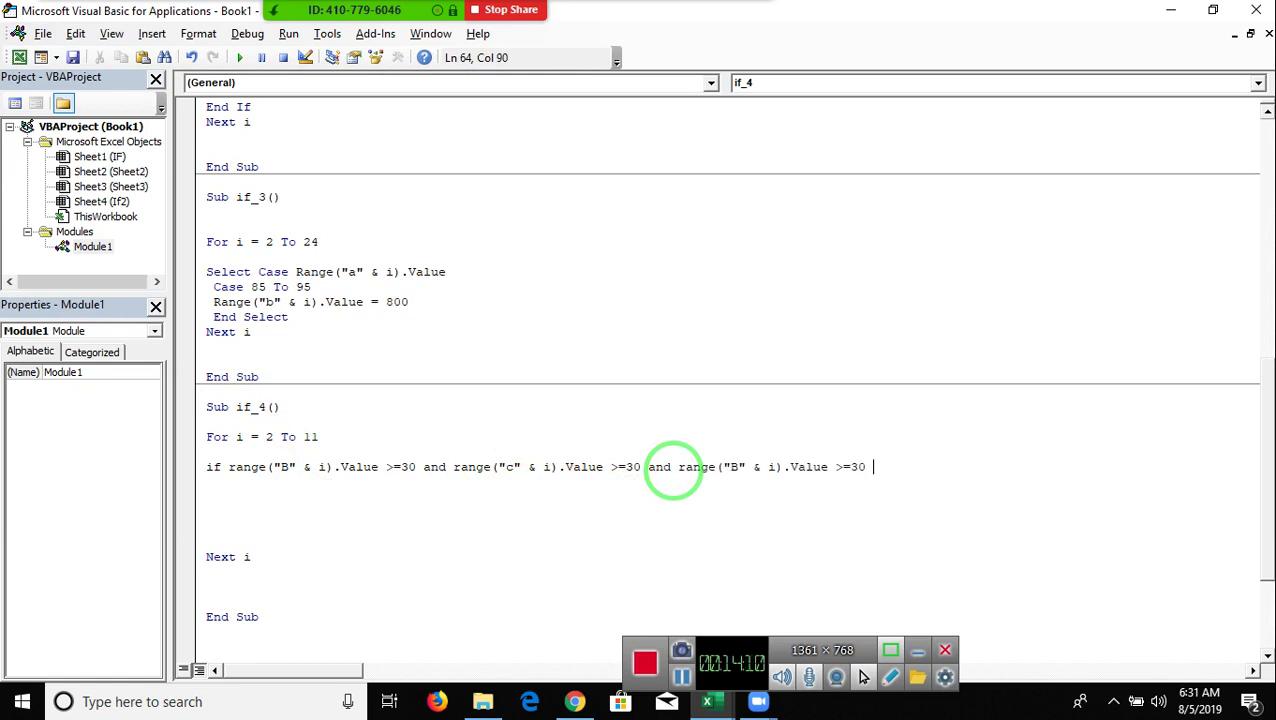
click(740, 467)
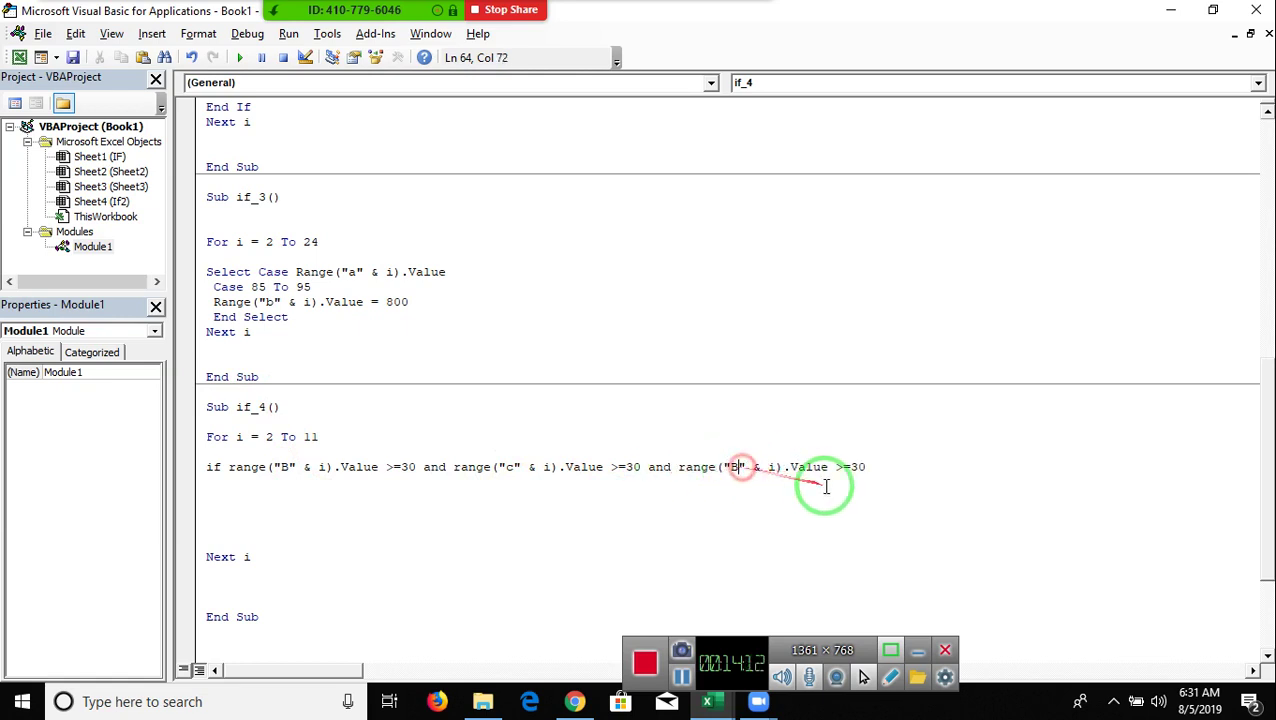
key(BackSpace)
text(c)
key(BackSpace)
text(d)
- Add the column E condition, end the If line with Then, and start the next line
click(882, 467)
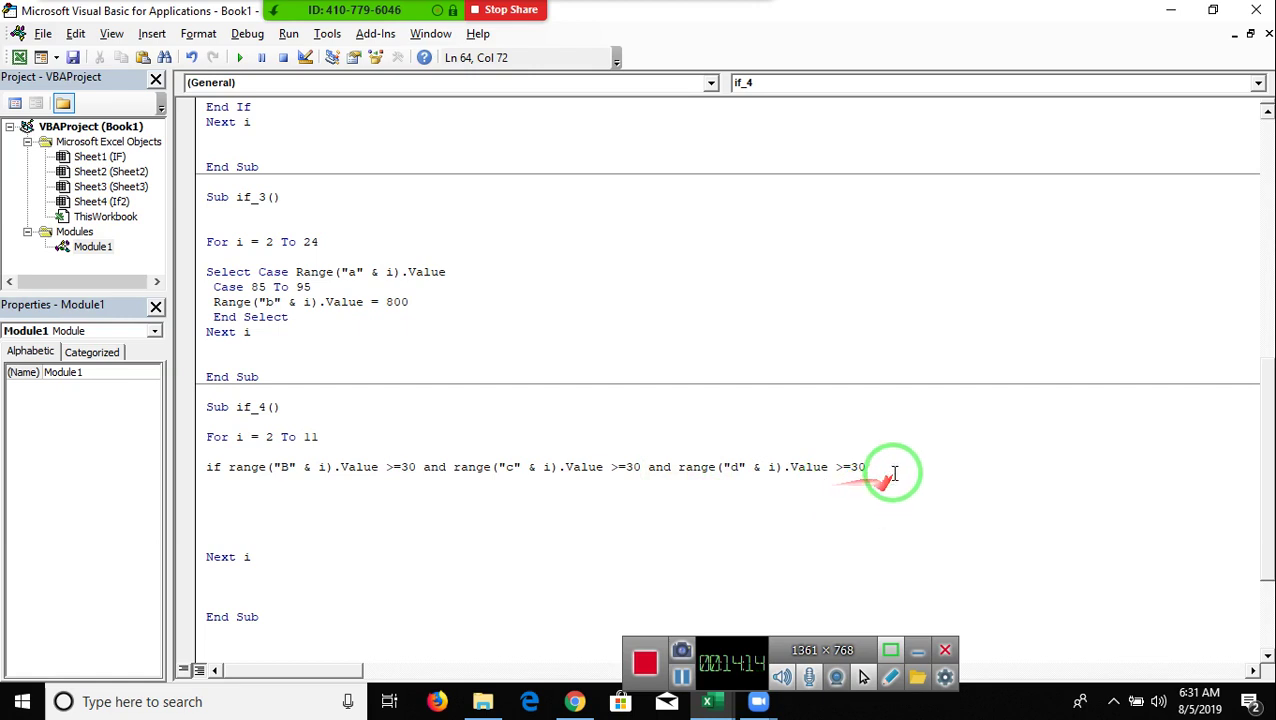
text( and)
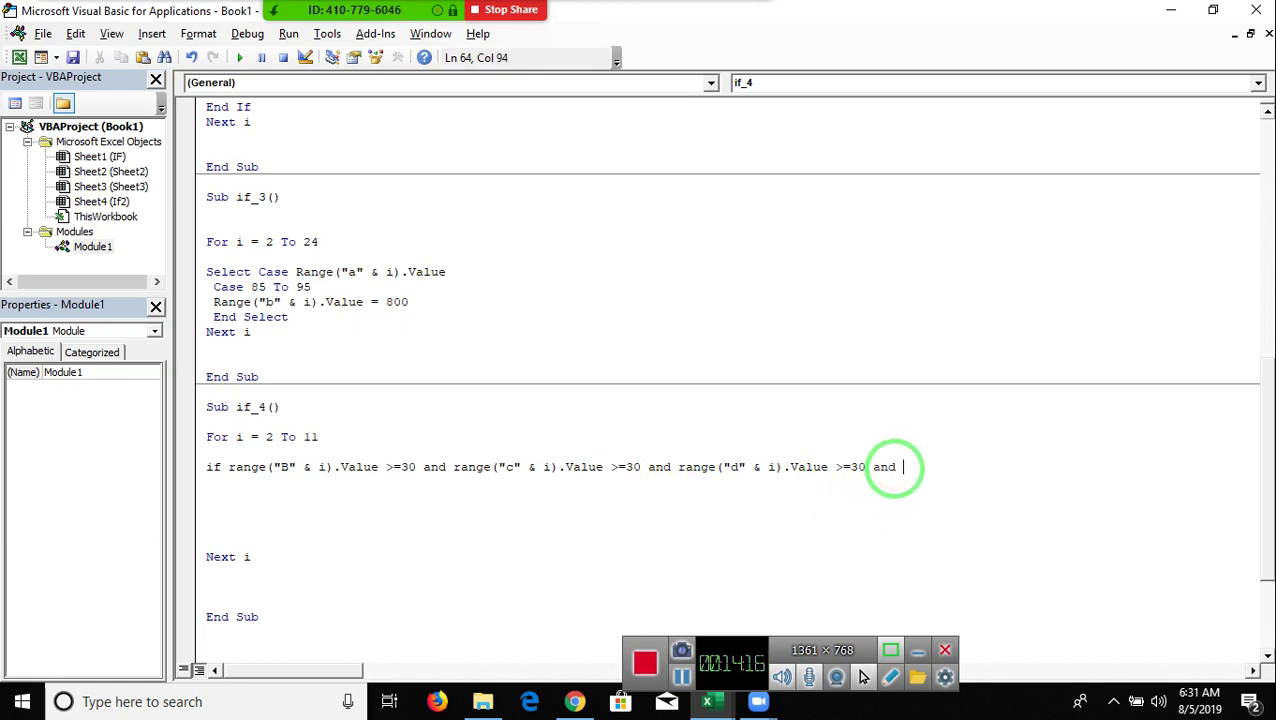
key(ctrl+v)
click(964, 467)
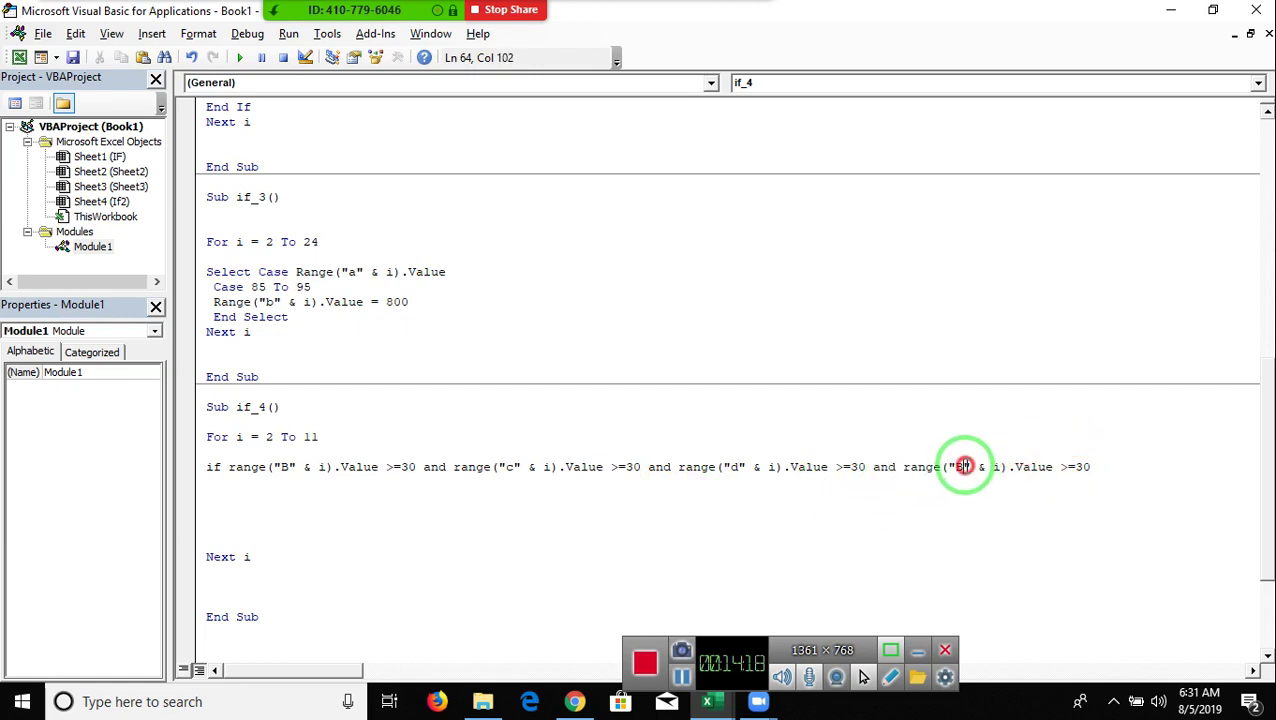
key(BackSpace)
text(e)
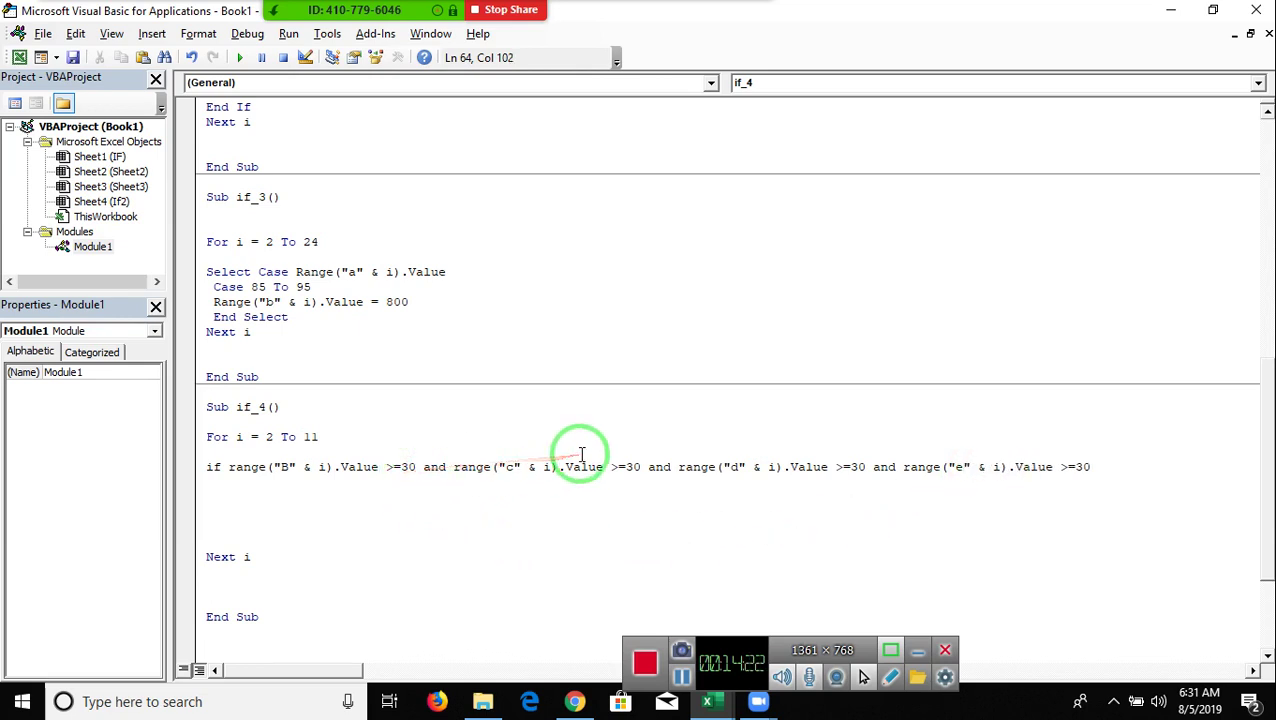
click(1144, 460)
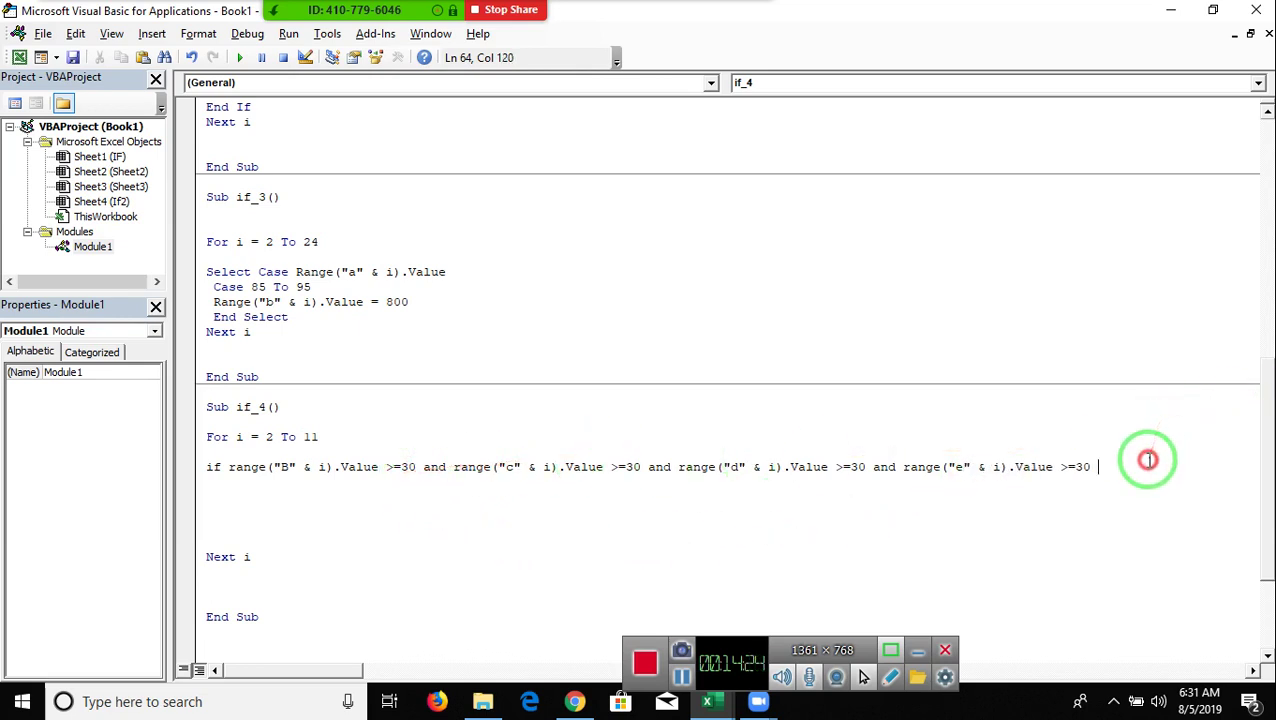
text(then)
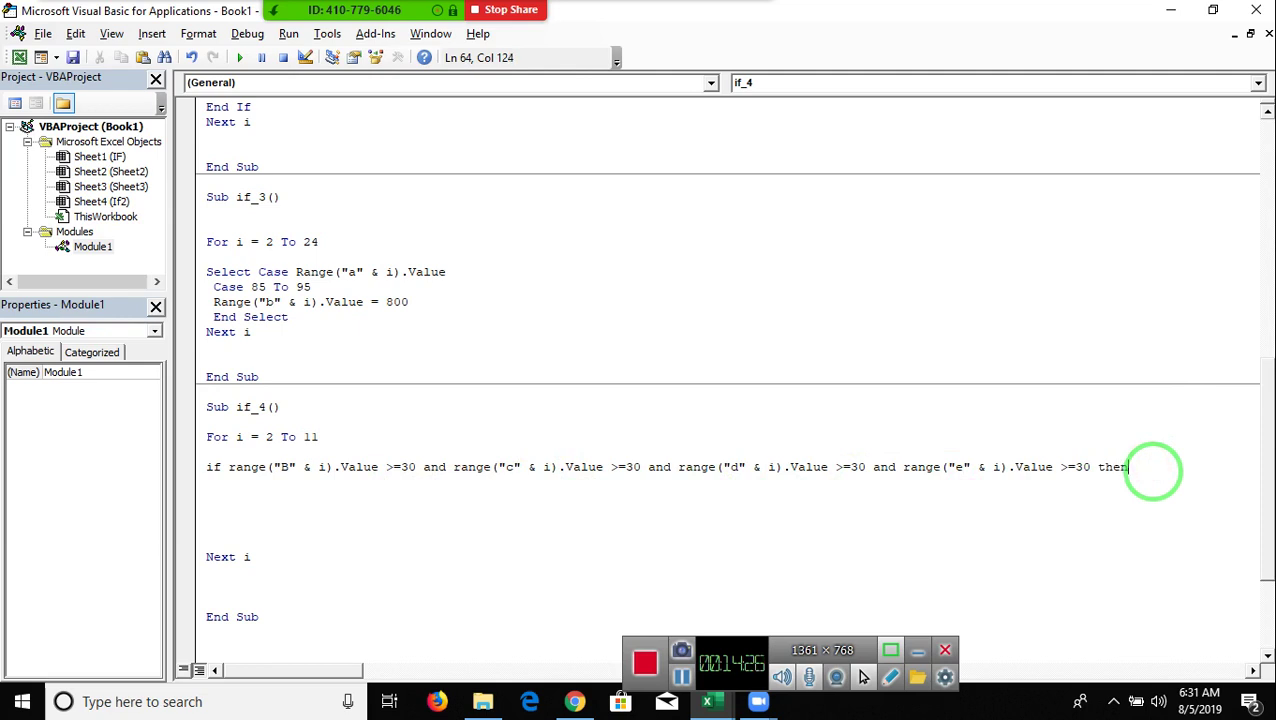
key(Return)
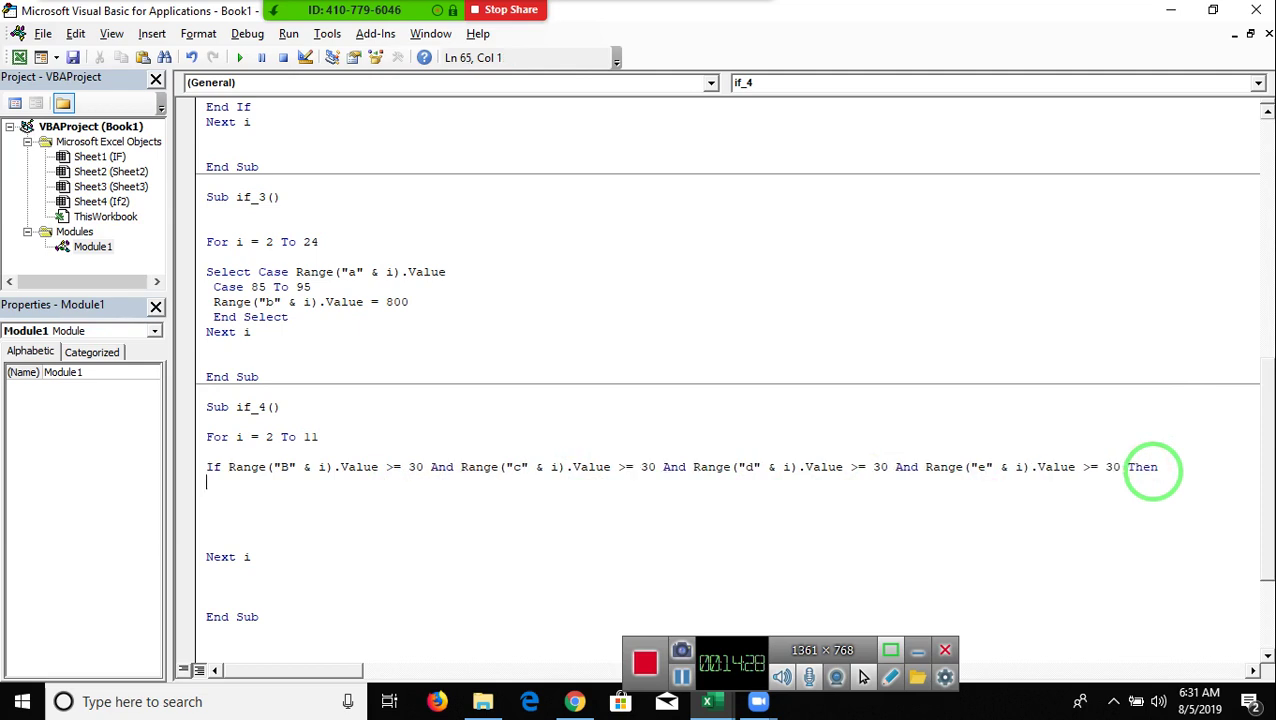
text(range("B" & i).Value >= 30)
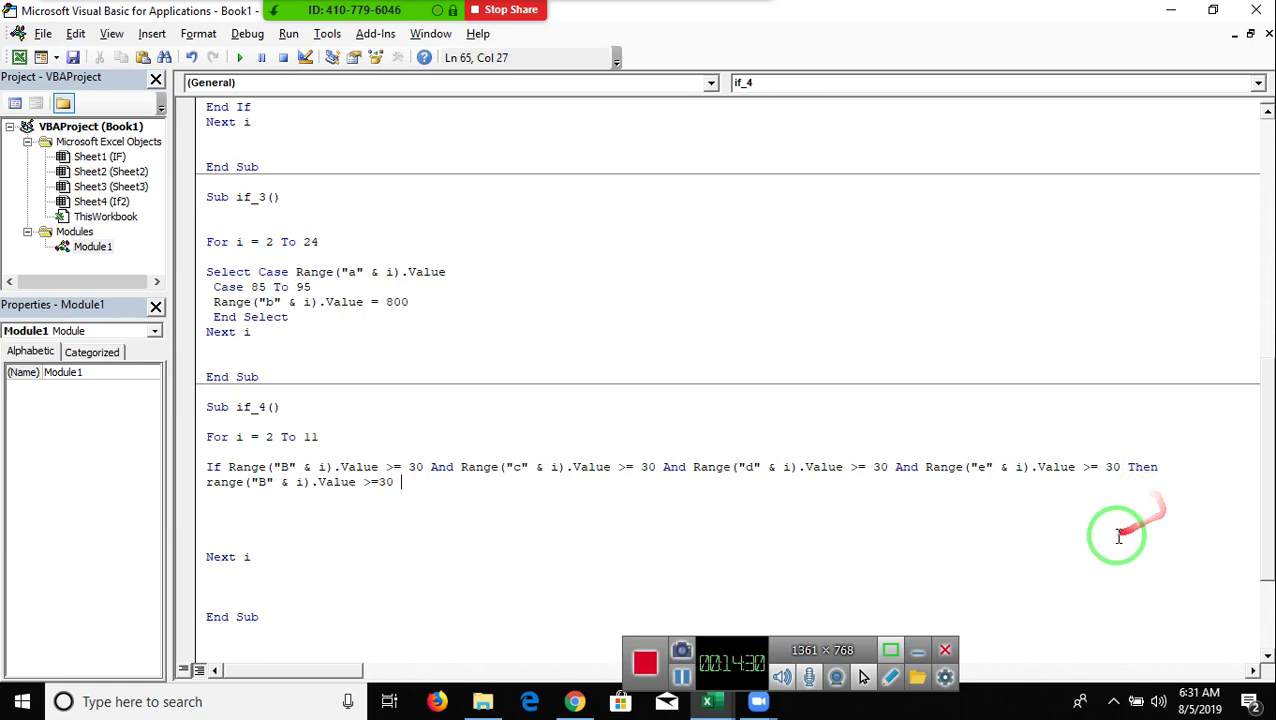
key(alt+Tab)
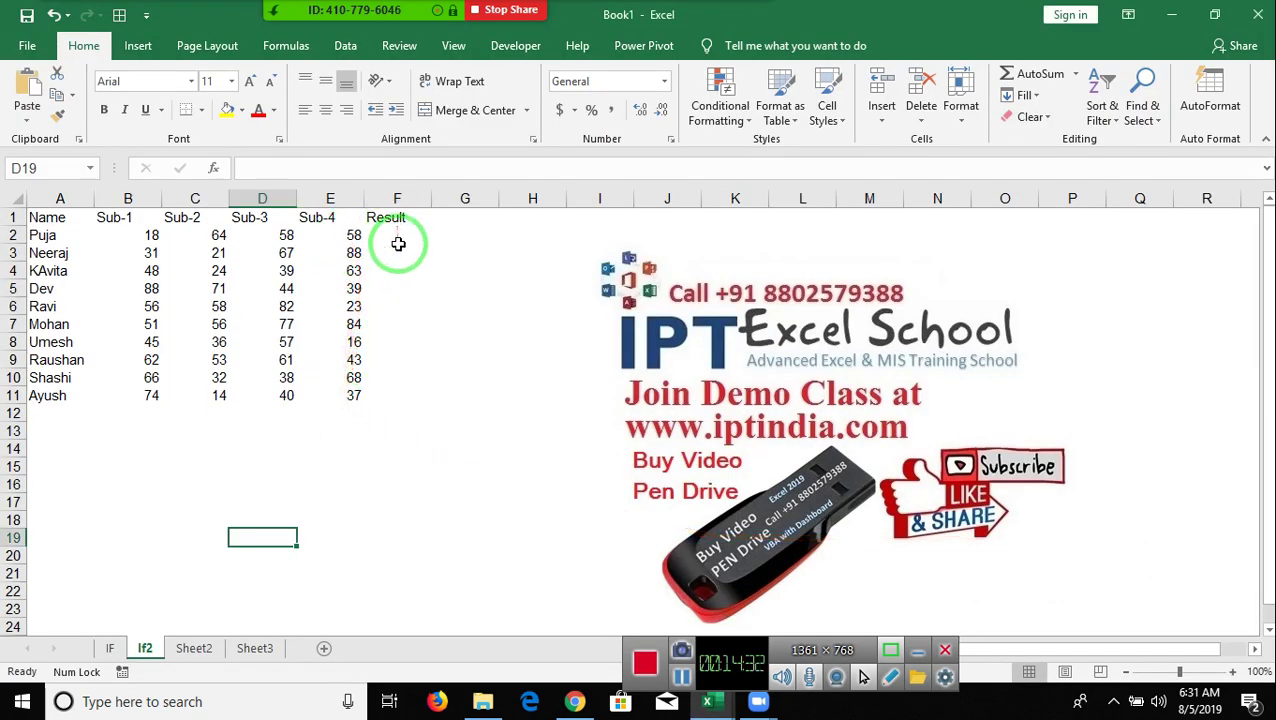
- Turn the new line into Range("F" & i).Value = "Pass"
key(alt+Tab)
click(265, 482)
key(BackSpace)
text(F)
click(359, 482)
key(Delete)
key(Delete)
text(=)
key(Delete)
key(Delete)
key(Delete)
text("Pass")
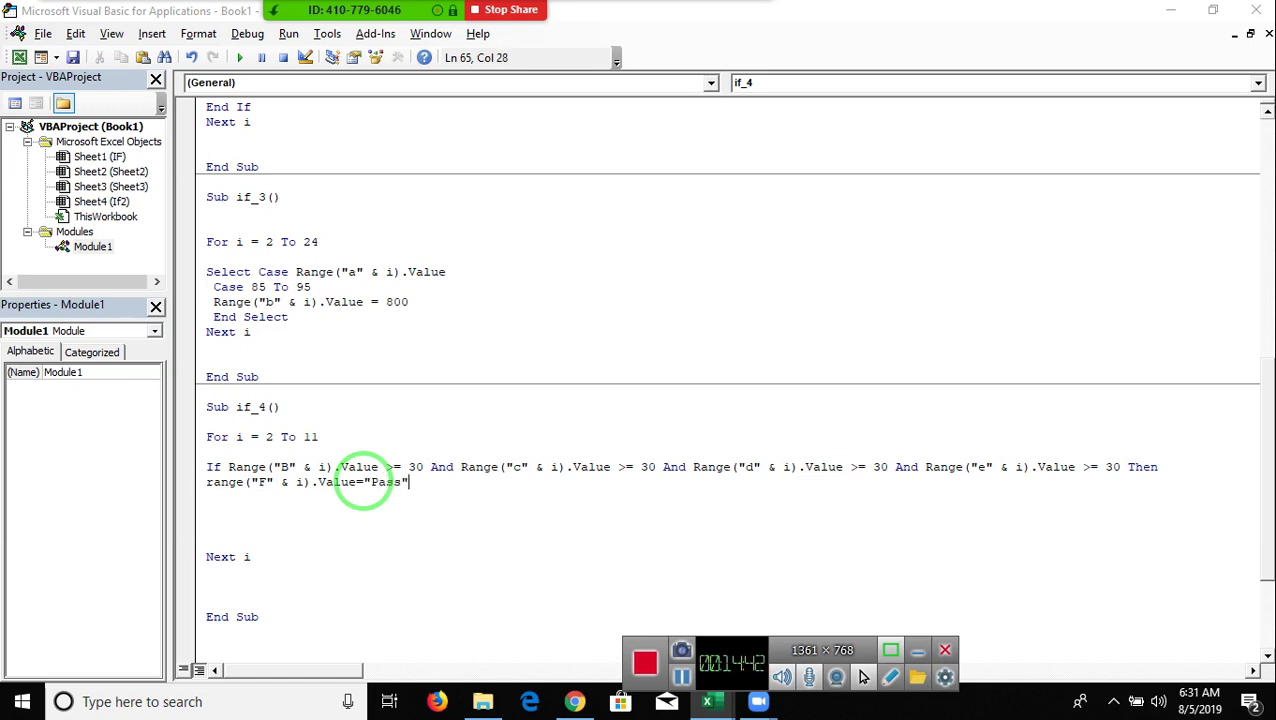
key(Return)
- Add Else, a "Fail" assignment line, and End If
text(esle)
key(Return)
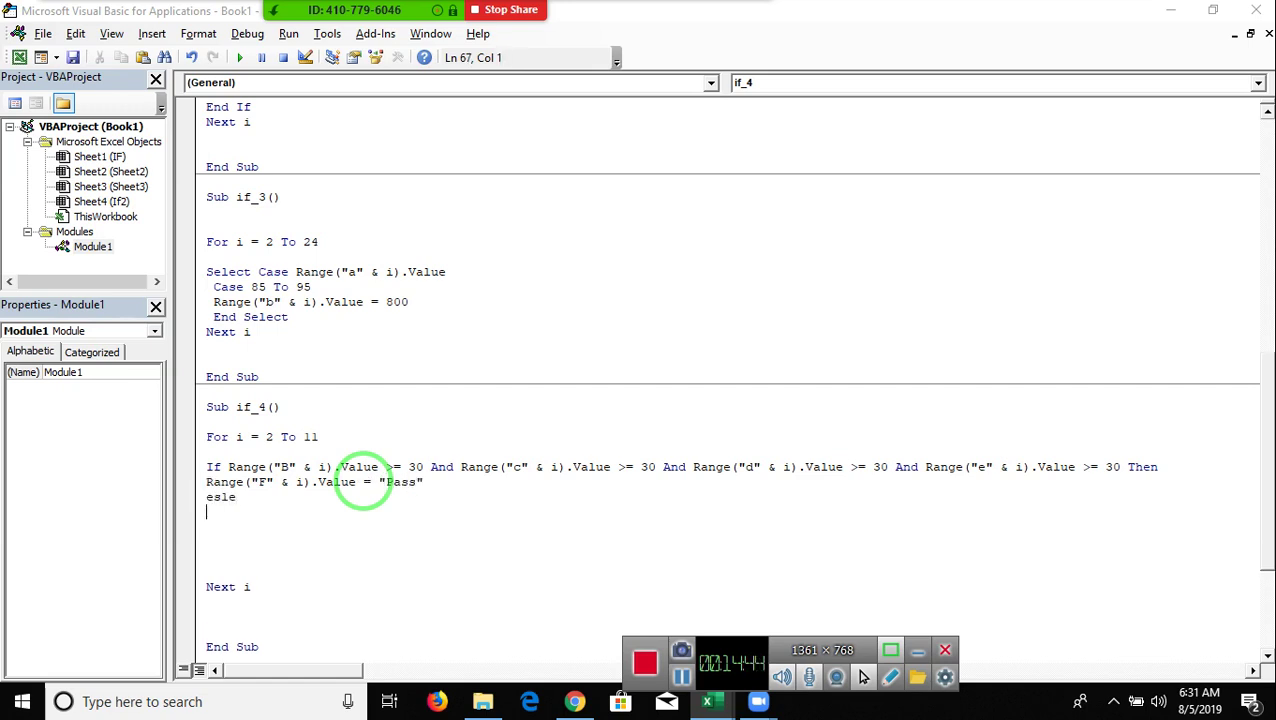
key(BackSpace)
key(BackSpace)
key(BackSpace)
key(BackSpace)
text(lse)
key(Return)
text(range("B" & i).Value >=30)
key(BackSpace)
key(BackSpace)
key(BackSpace)
key(BackSpace)
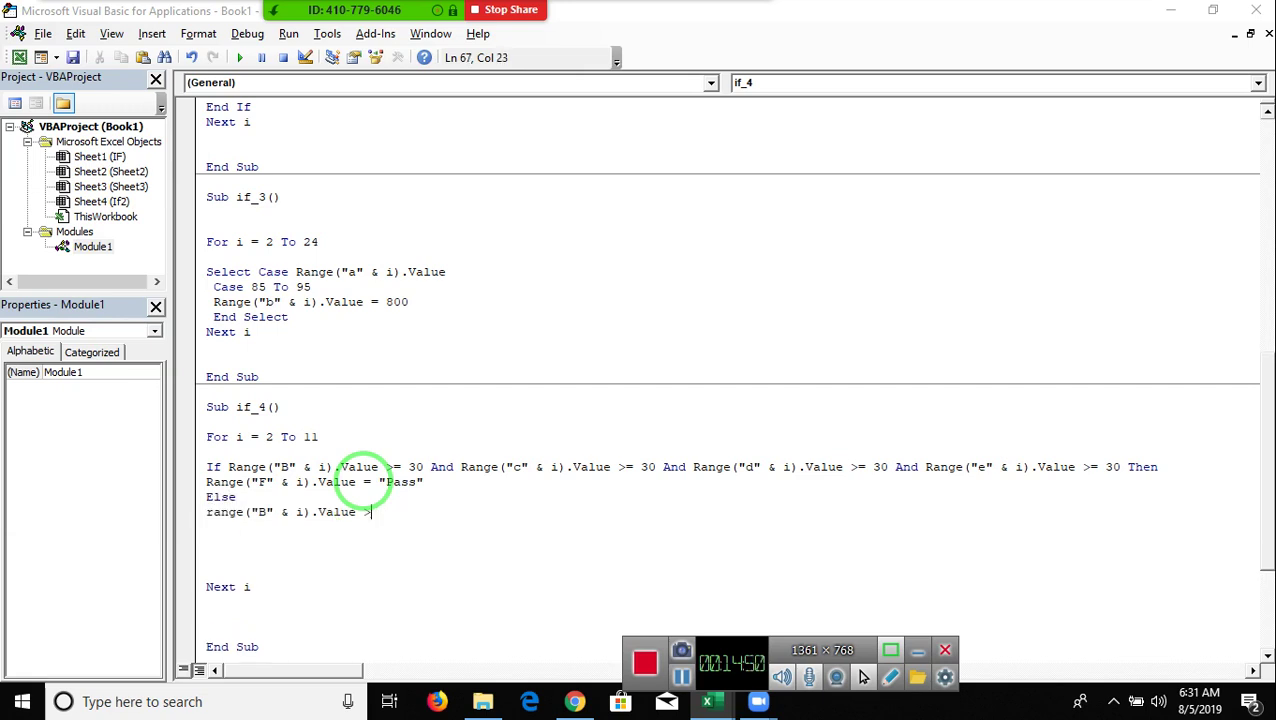
text(= ")
text(Fail")
key(Return)
text(end )
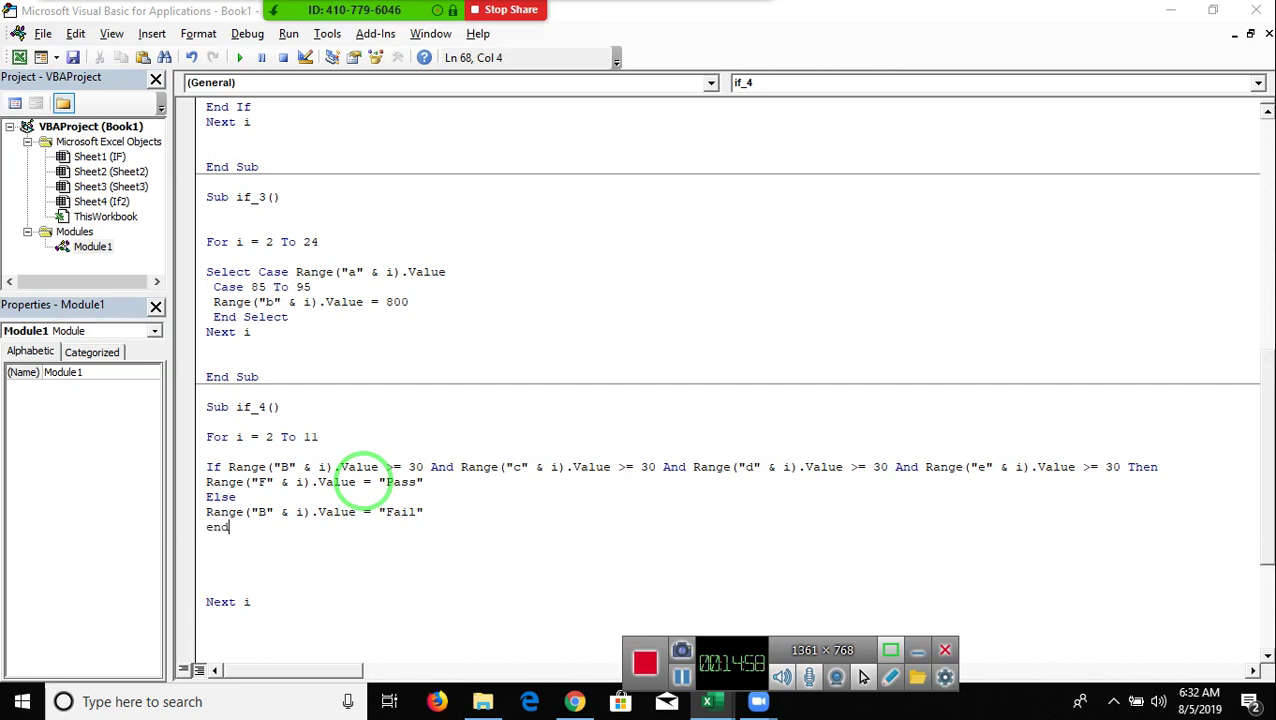
text(f)
- Correct the Fail line to use column F, then run the if_4 macro
key(Up)
key(Up)
key(Up)
key(Down)
key(Down)
key(Right)
key(Delete)
text(F)
key(Down)
click(262, 567)
scroll(262, 560, down, 5)
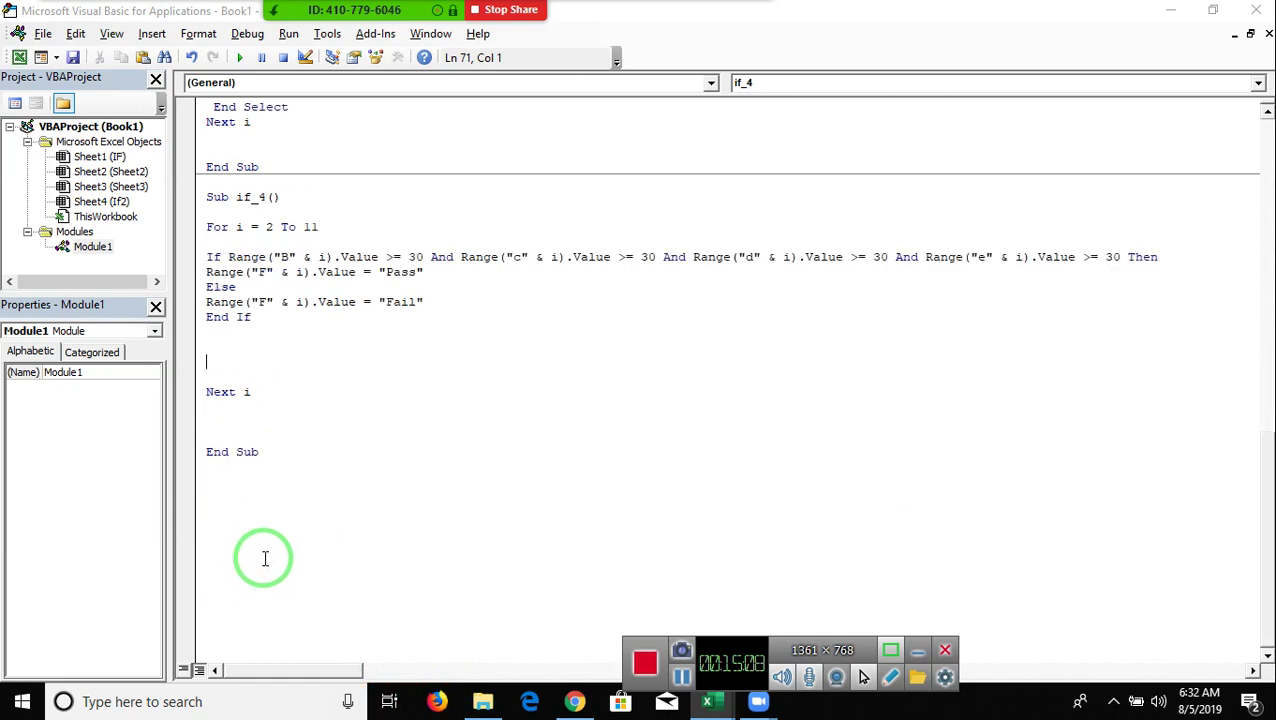
click(240, 58)
key(alt+Tab)
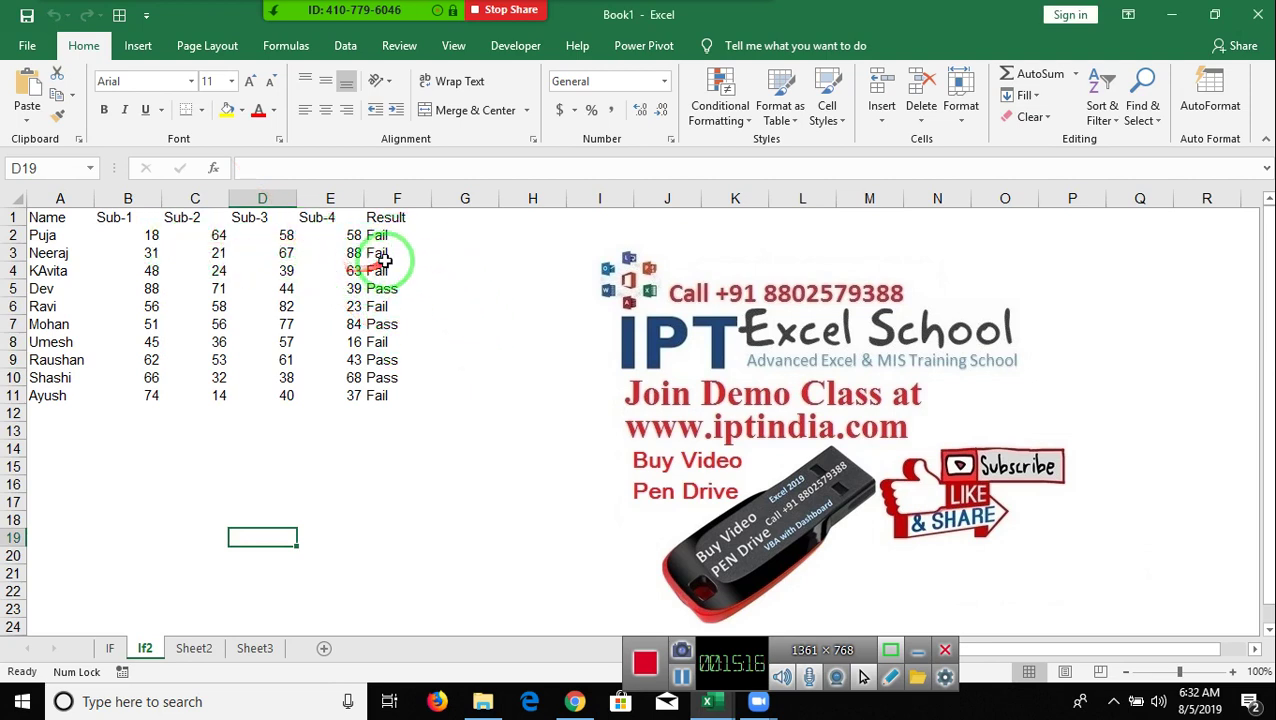
- Check the Pass/Fail result in F2, then return to the code and select And in the If line
click(385, 236)
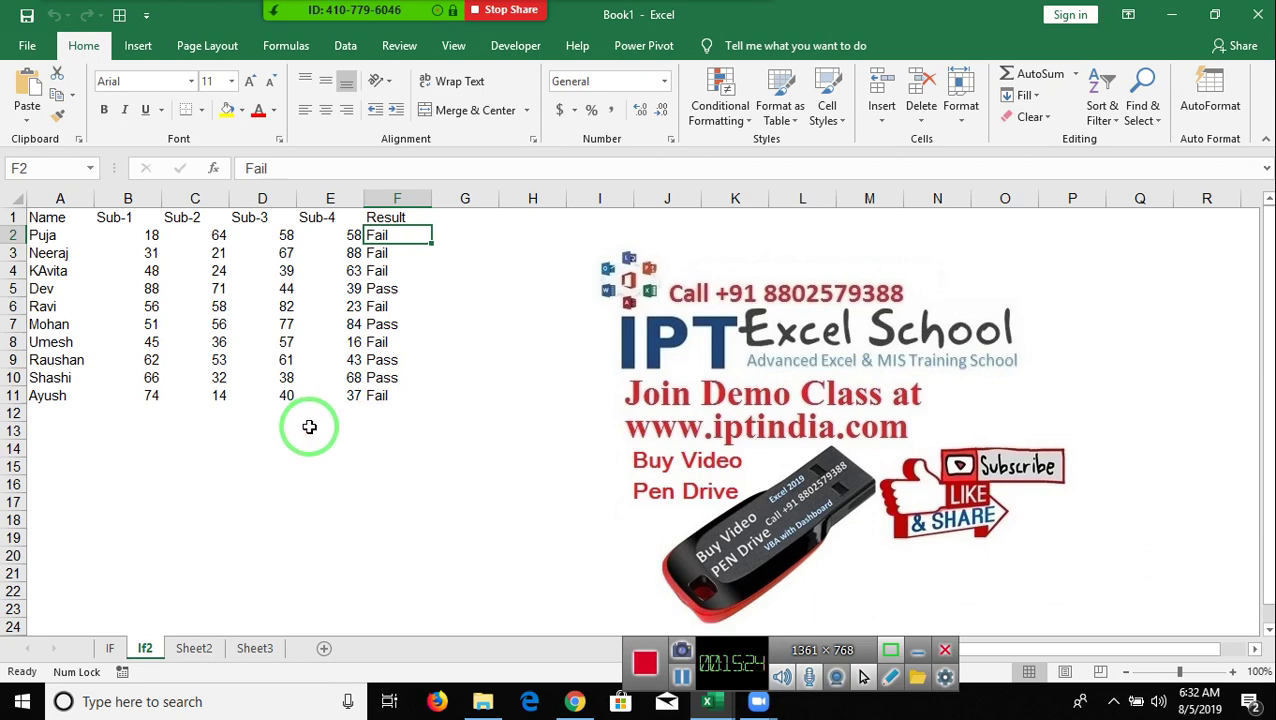
key(alt+F11)
drag(335, 366, 385, 240)
double_click(441, 258)
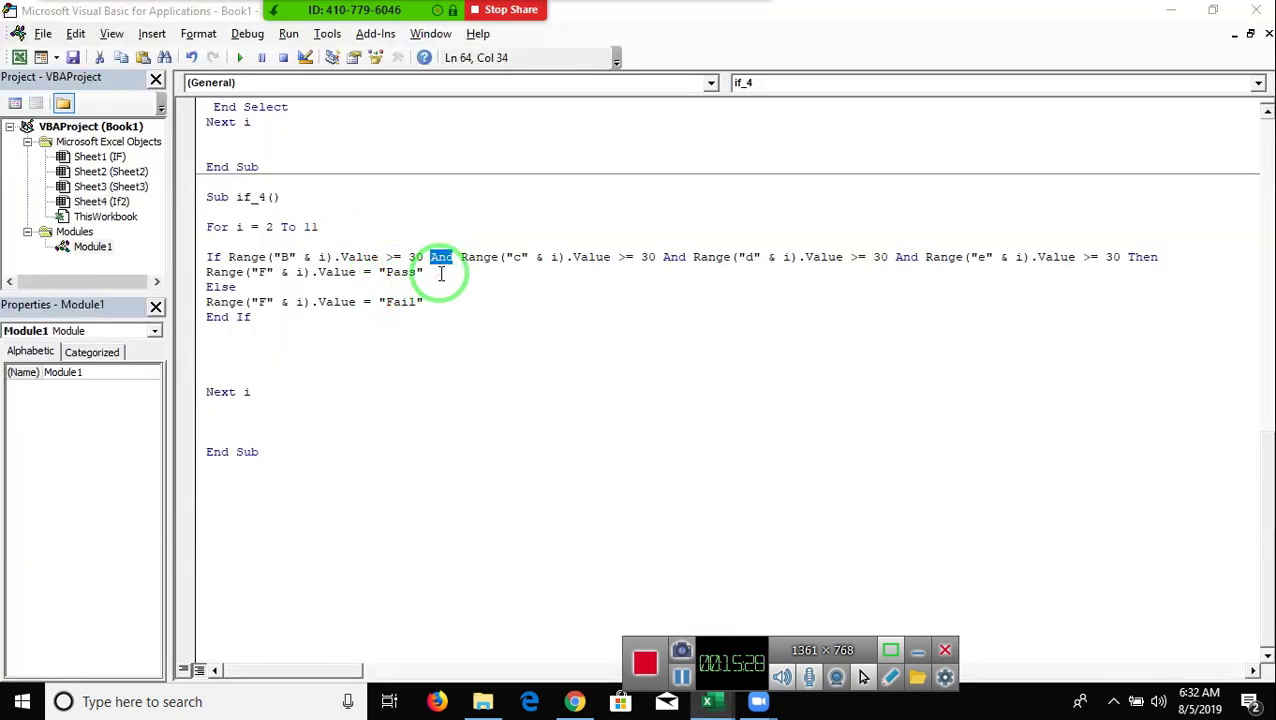
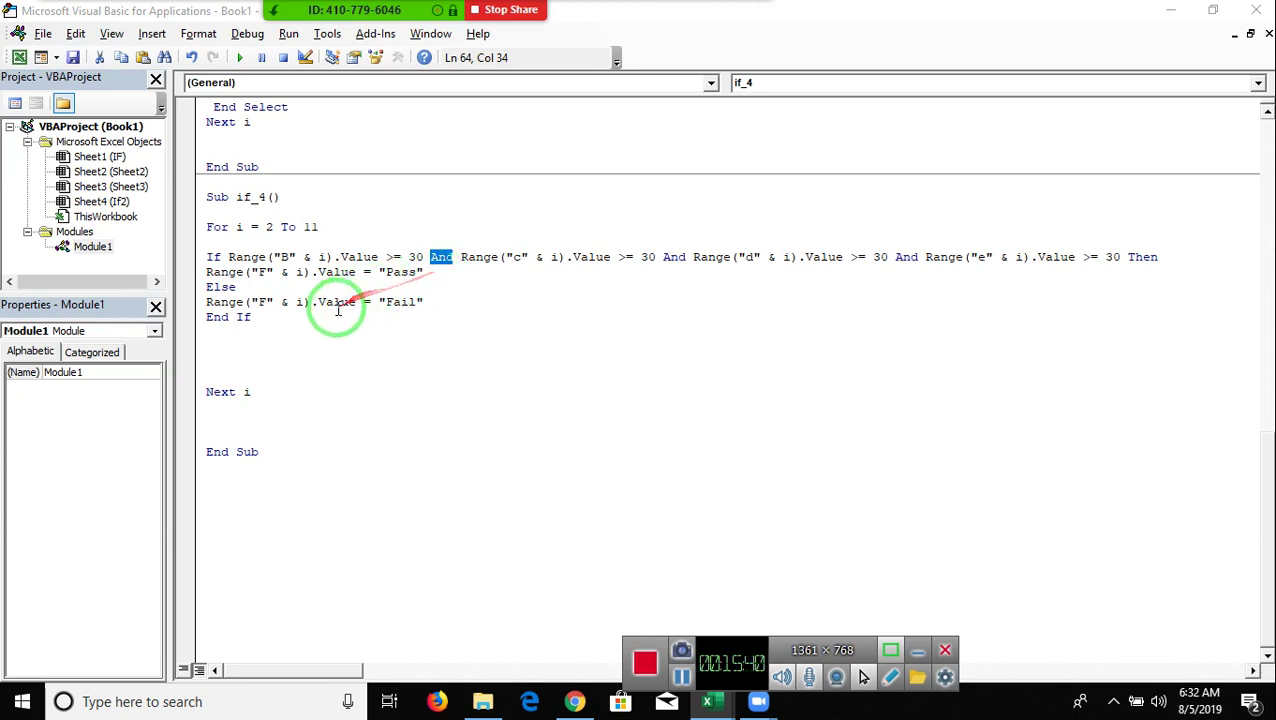
- Type 'sub if_5' right after if_4's End Sub and dismiss the resulting compile error
mouse_move(299, 440)
mouse_down()
mouse_move(215, 272)
mouse_move(205, 193)
mouse_up()
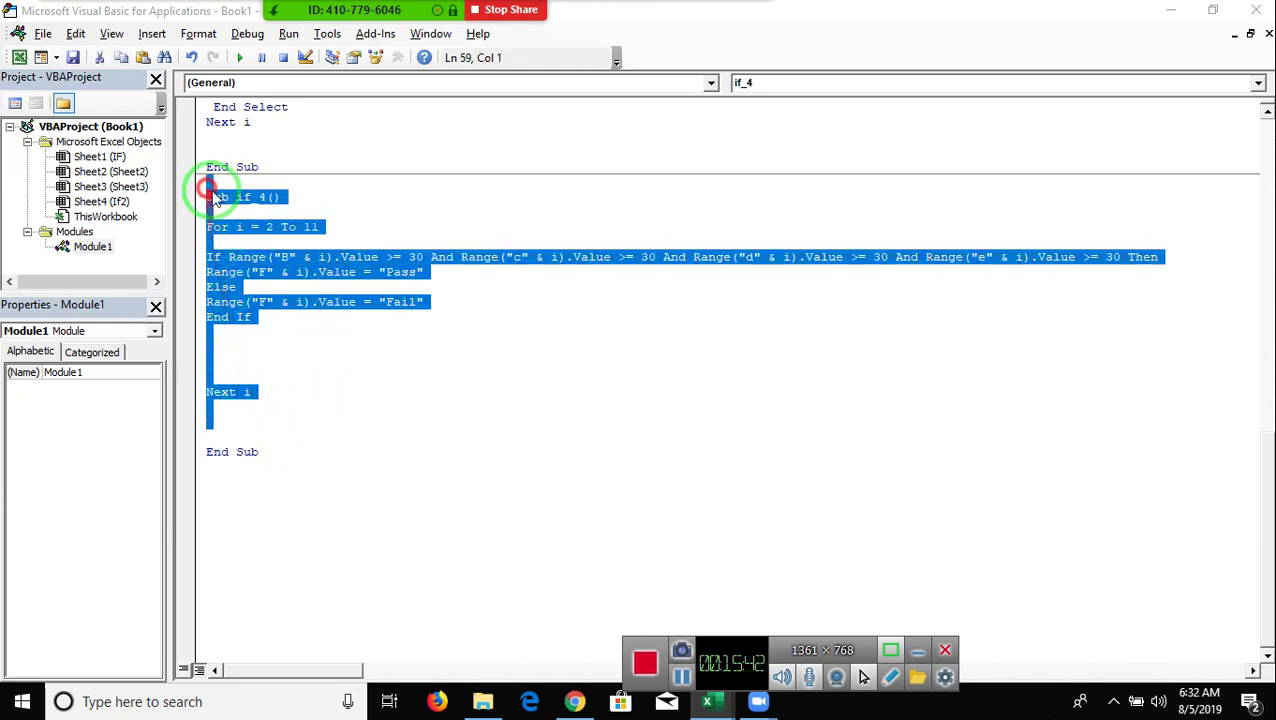
click(284, 458)
drag(284, 460, 213, 181)
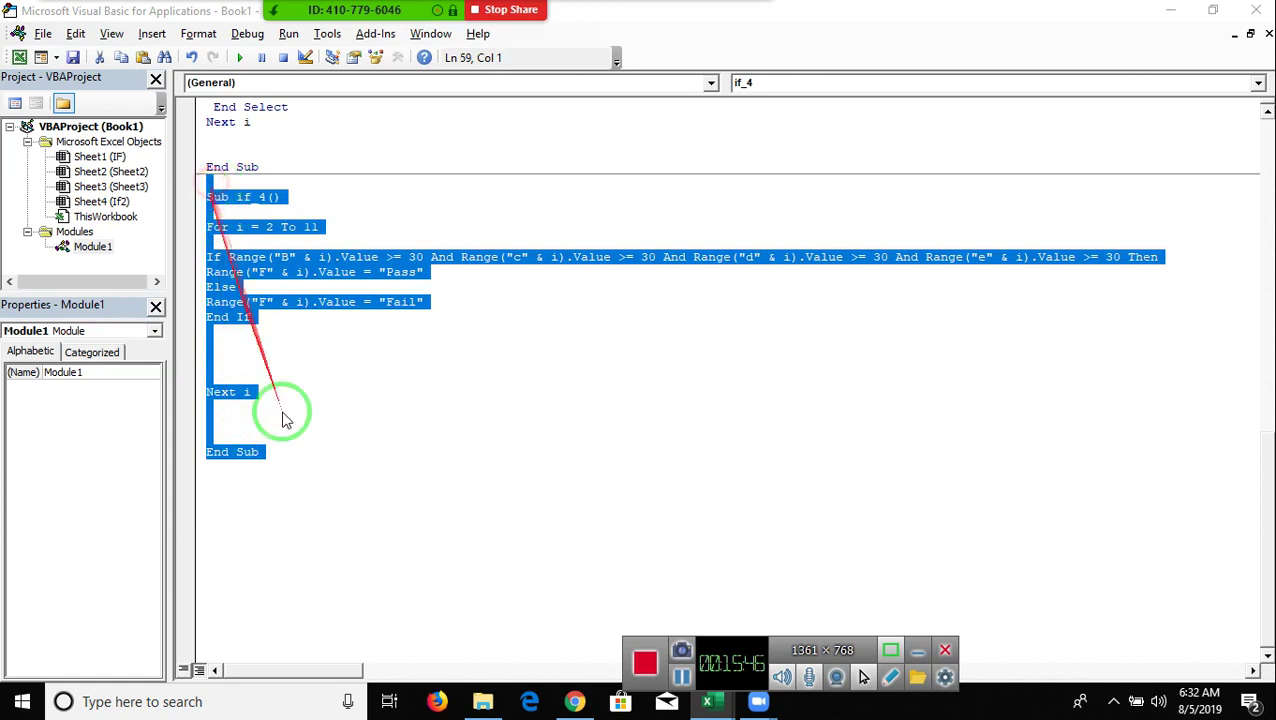
click(290, 462)
text(sub if_)
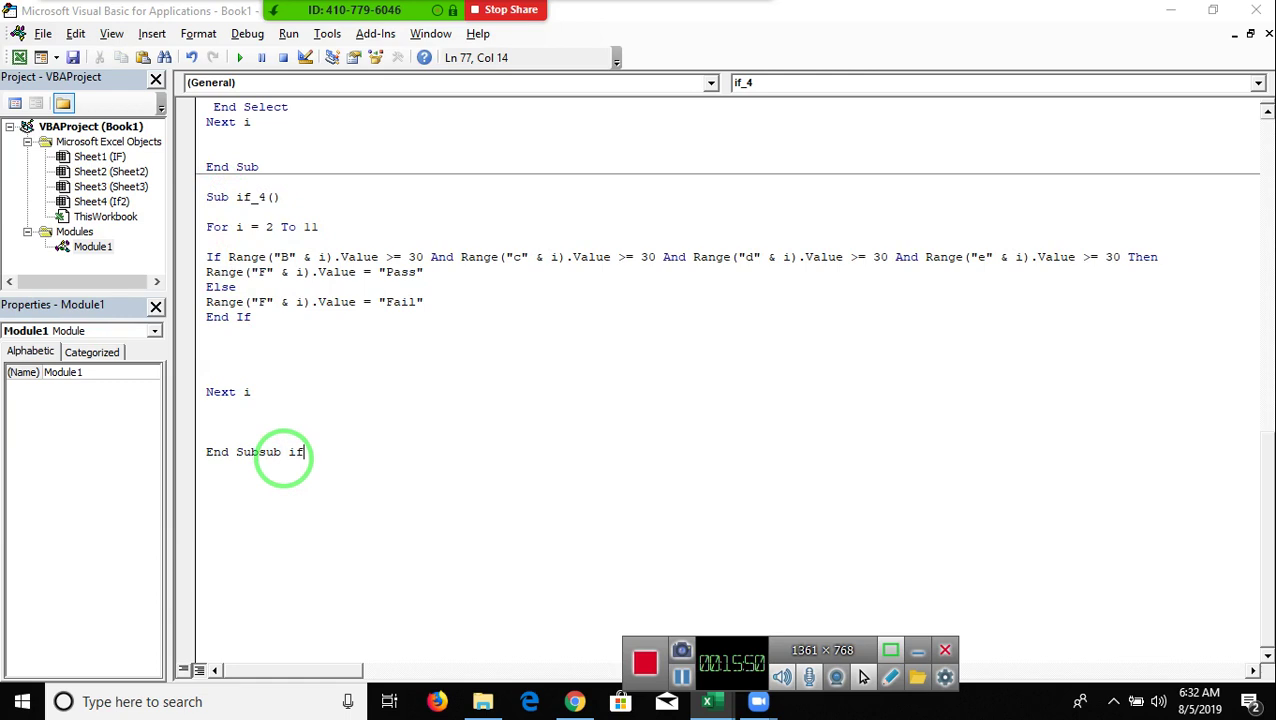
text(5)
key(Return)
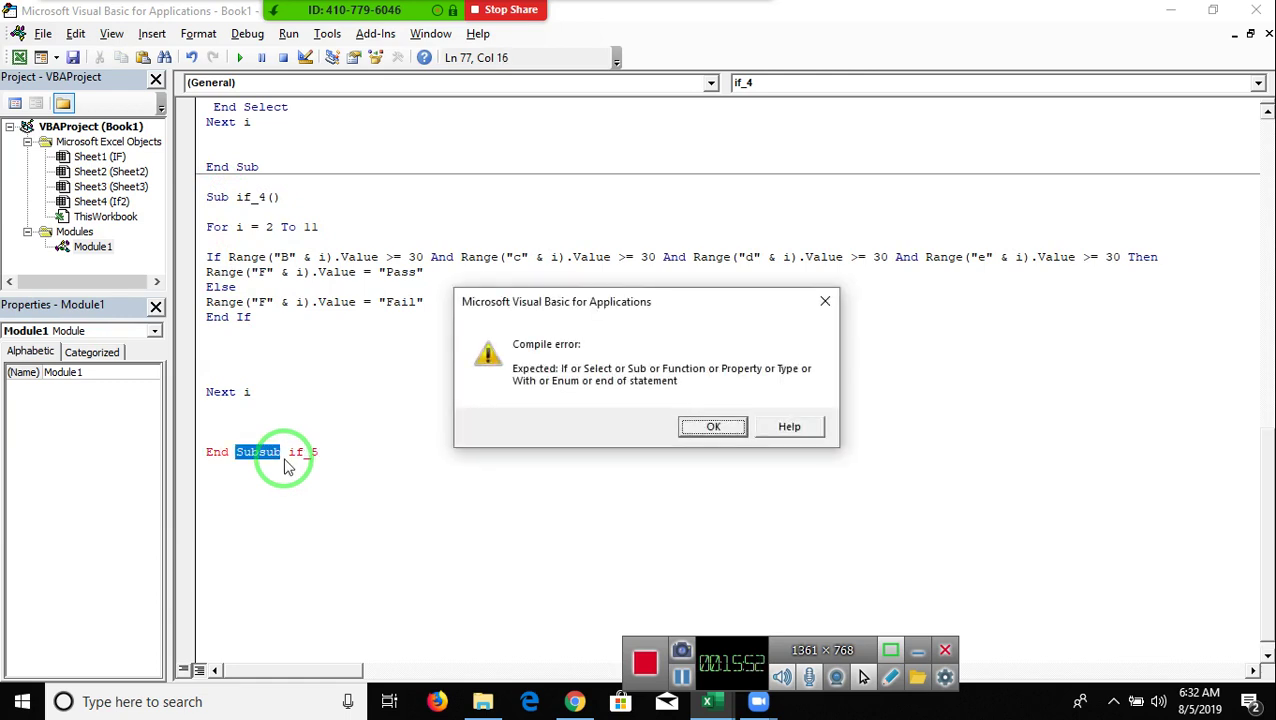
key(Return)
- Remove the stray if_5 text from the End Sub line and start a fresh line below
click(284, 452)
key(BackSpace)
key(BackSpace)
key(BackSpace)
key(Right)
key(Right)
key(Right)
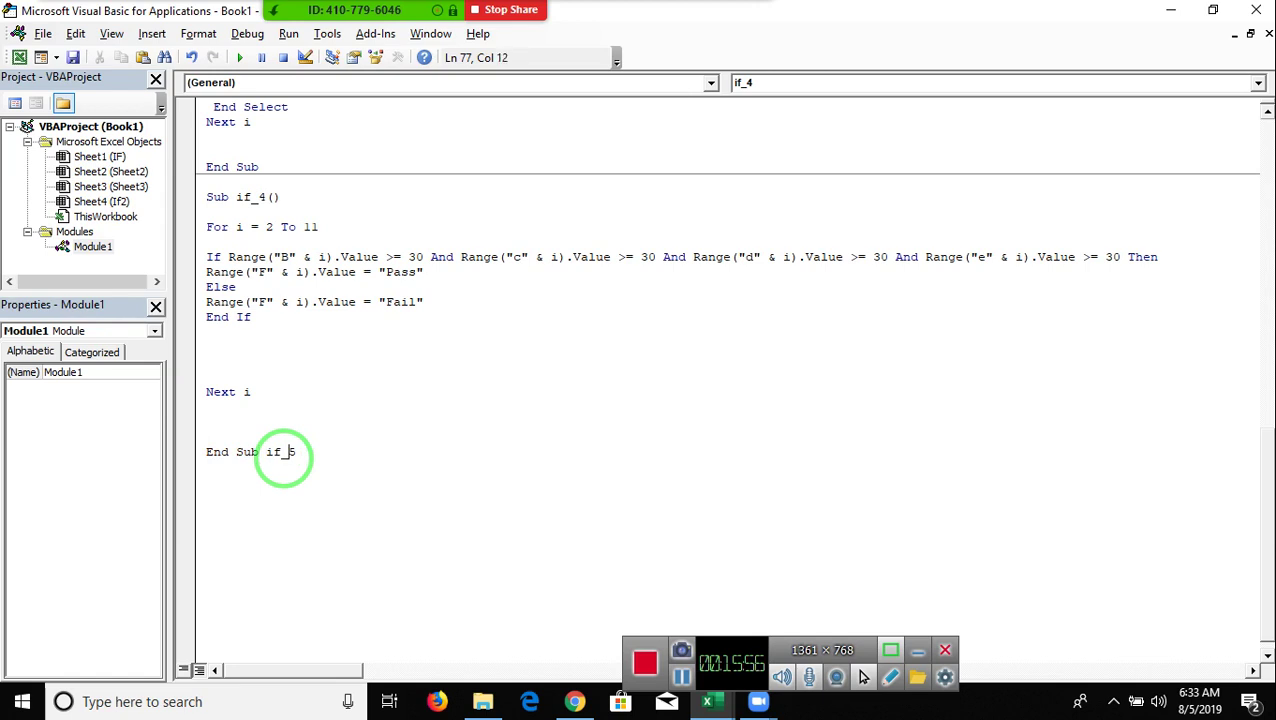
text(())
double_click(280, 452)
key(Return)
key(Return)
key(Return)
- Add the Sub if_5() header with a blank line inside the procedure
text(su)
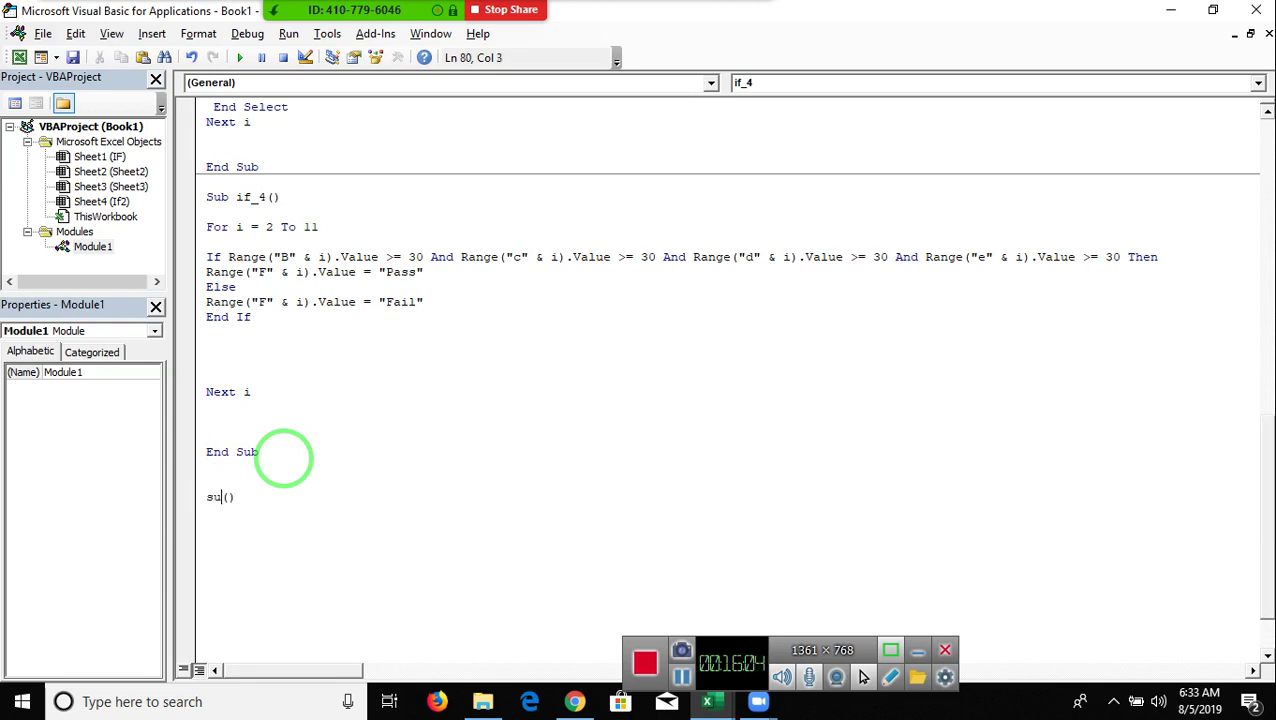
text(b if_5)
key(Return)
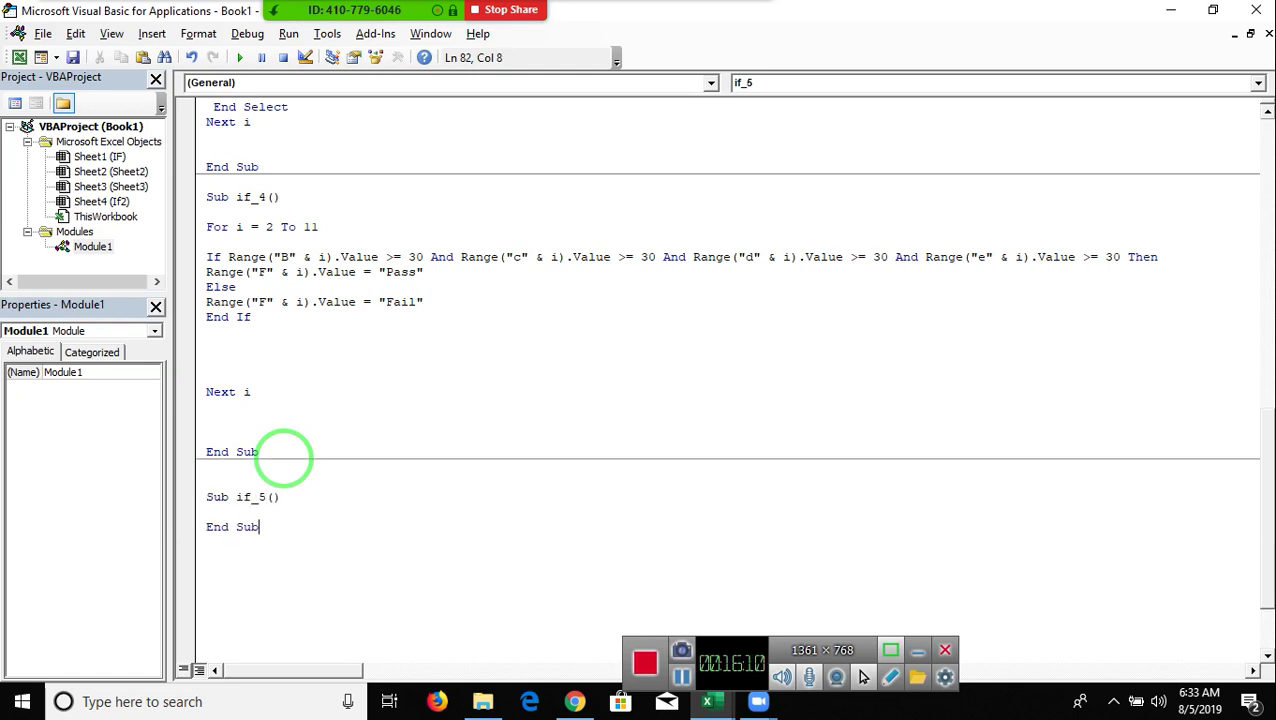
key(Return)
key(Return)
- Type the For i = 2 To 11 … Next i loop with blank lines inside it
key(Return)
key(Return)
key(Up)
key(Up)
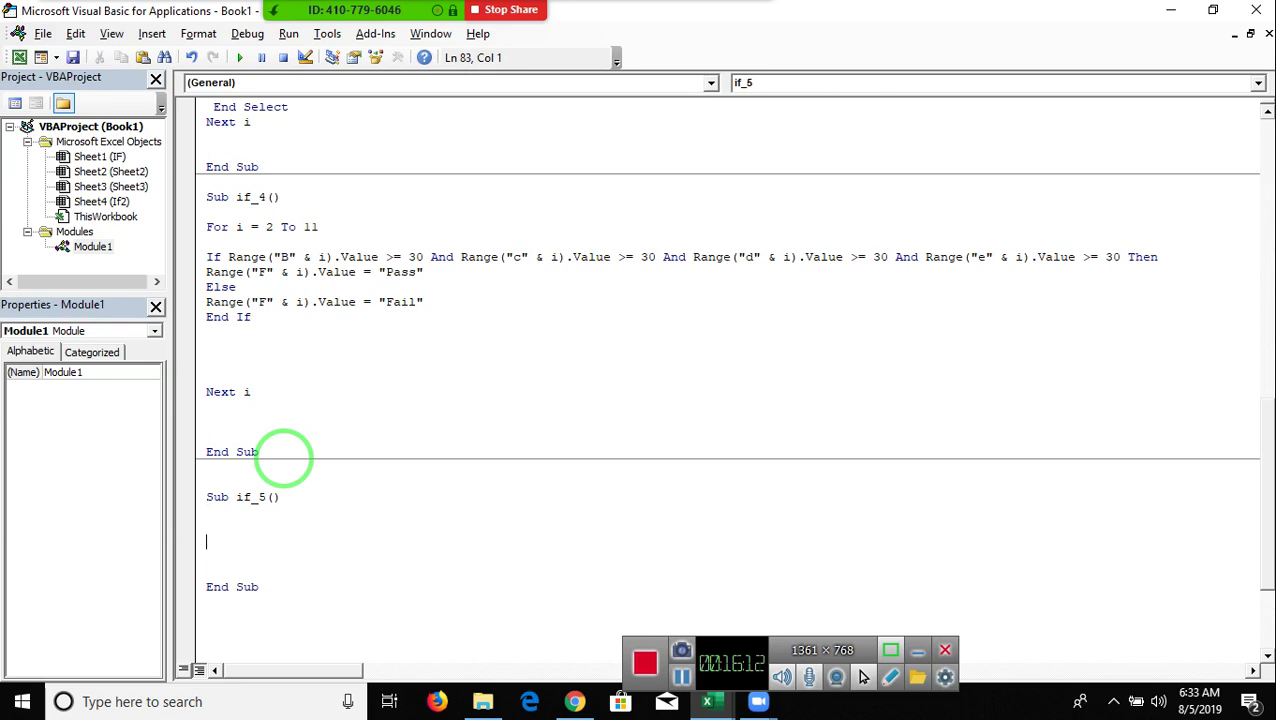
text(for i)
text( = 2 t)
key(Return)
key(Return)
key(Return)
key(Return)
text(next i)
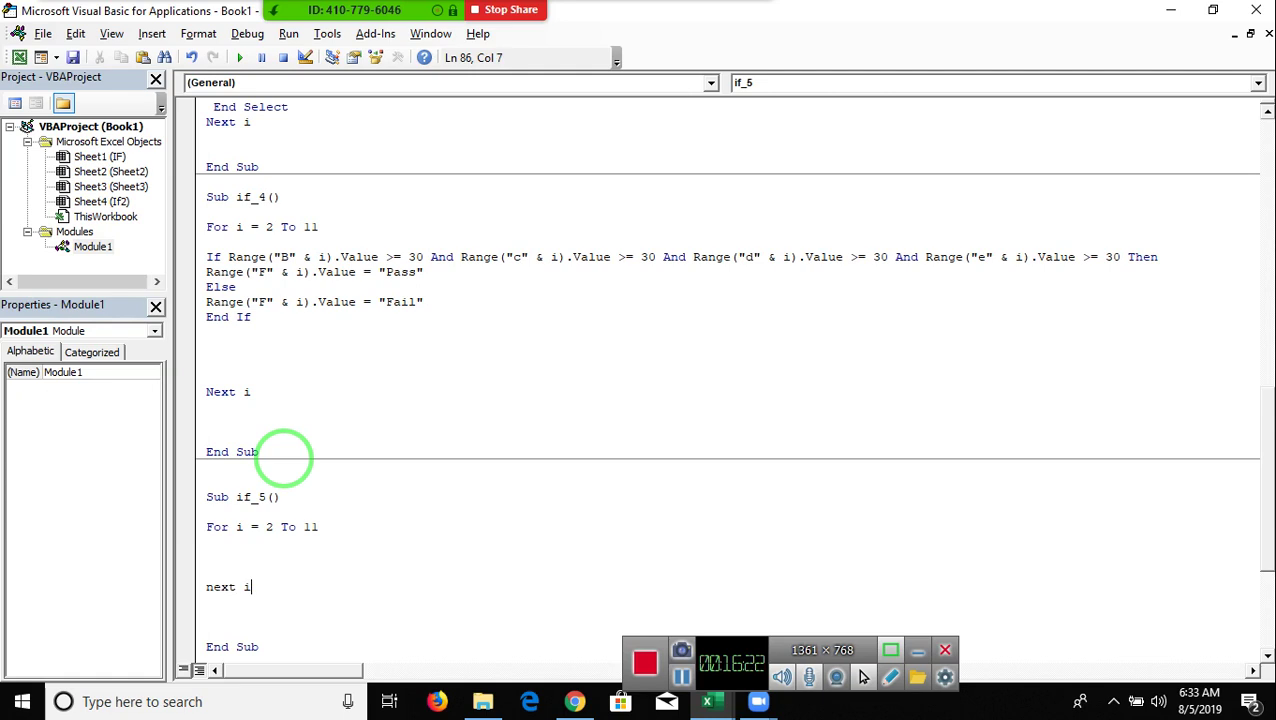
key(Return)
key(Up)
key(Up)
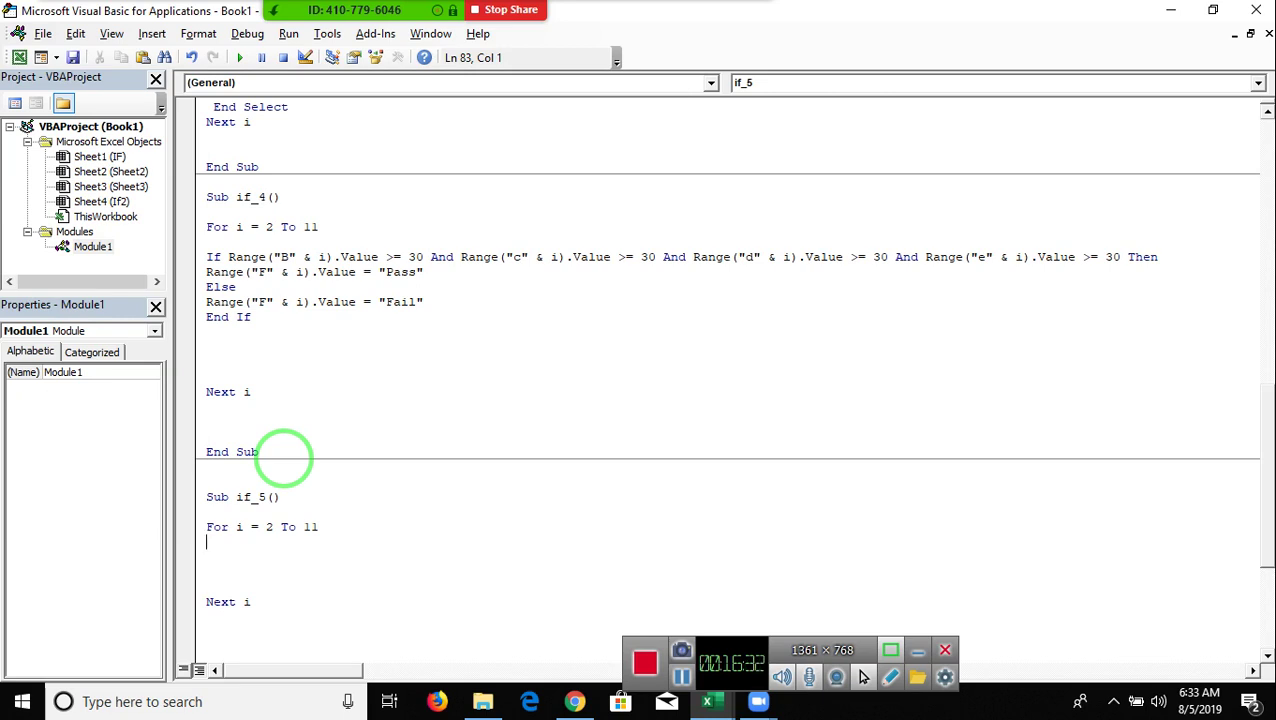
key(Down)
key(Return)
scroll(285, 460, down, 2)
scroll(288, 613, down, 4)
key(Up)
key(Up)
key(Up)
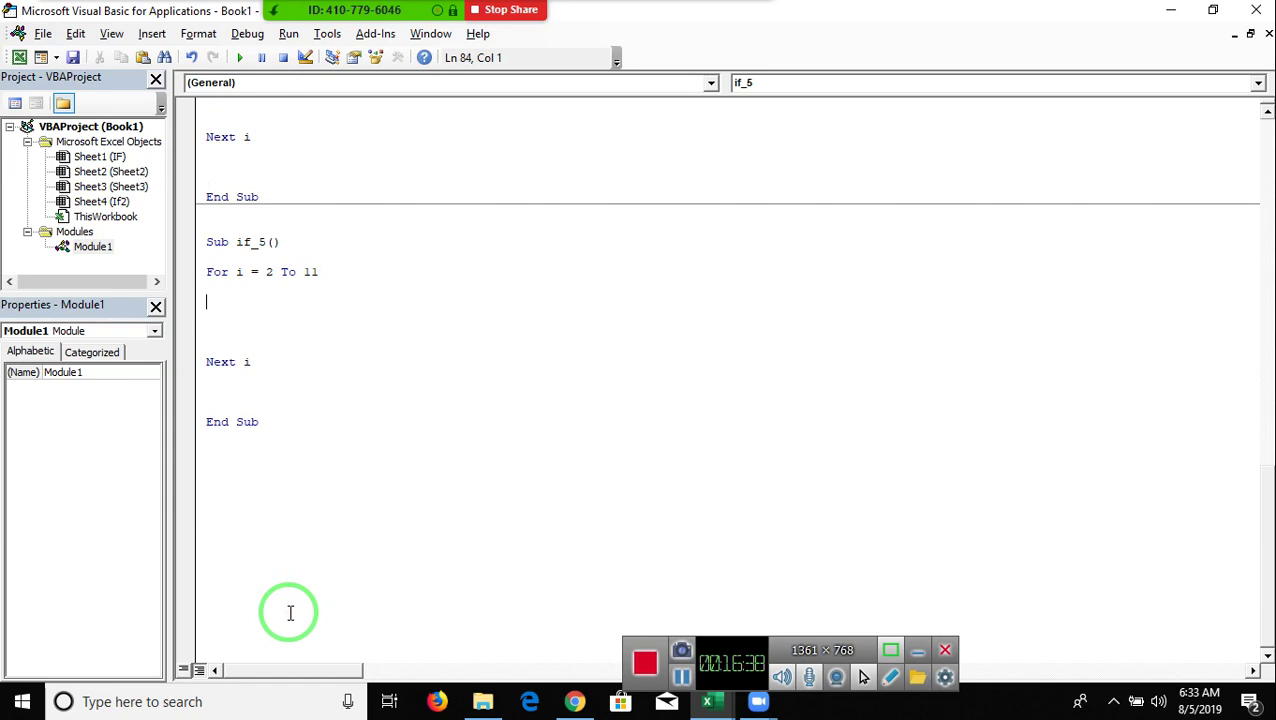
- Write If Range("B" & i).Value >= 33 Then inside the loop
text(i)
text(g)
text(()
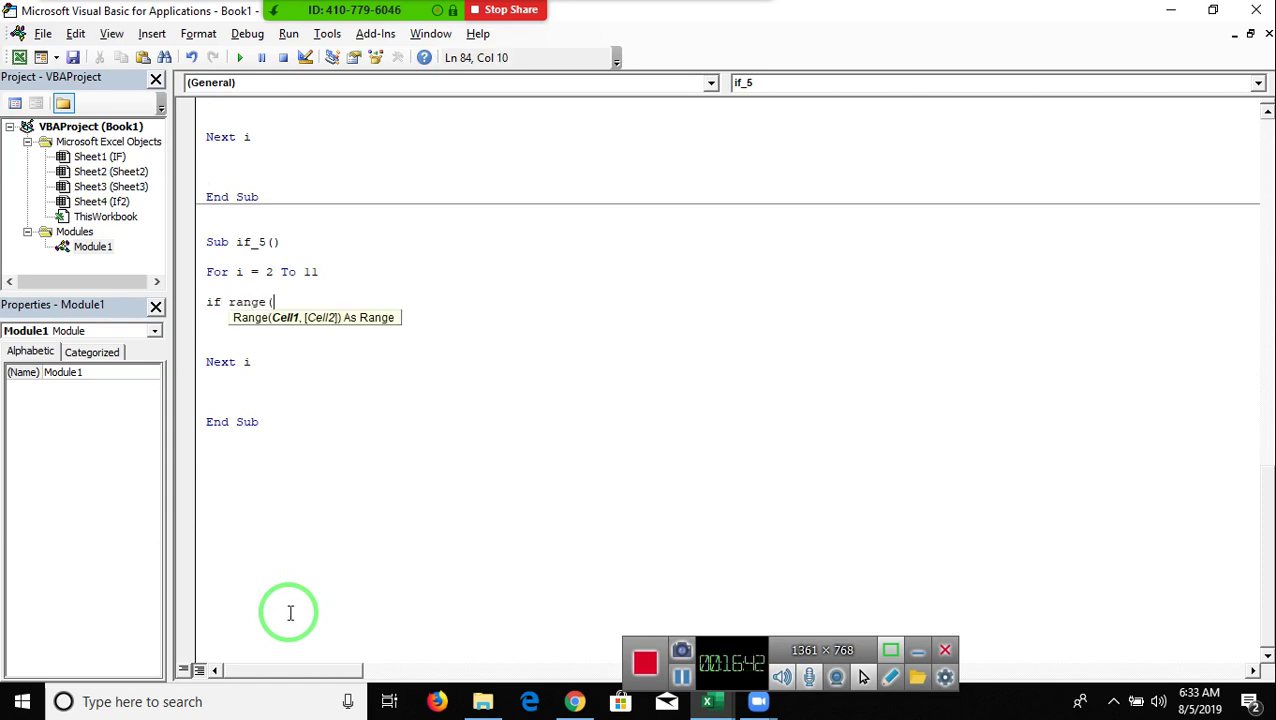
text(B)
text().v)
key(Down)
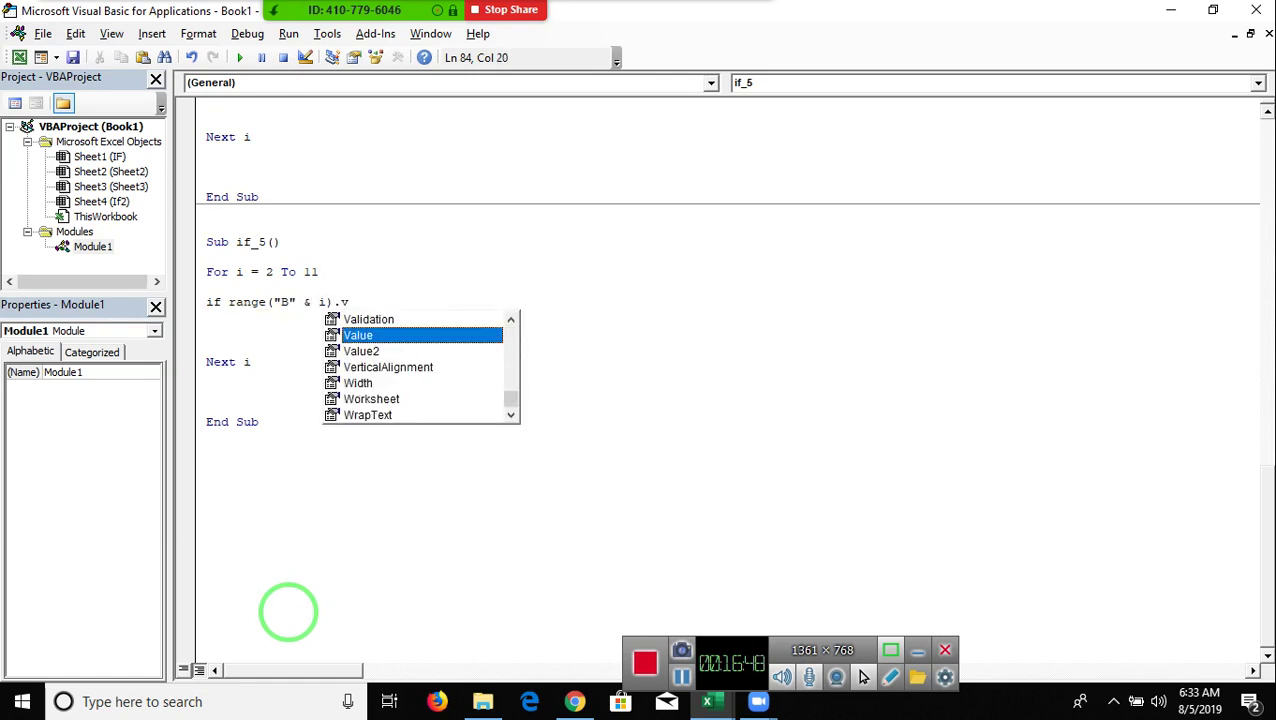
key(Tab)
text(>)
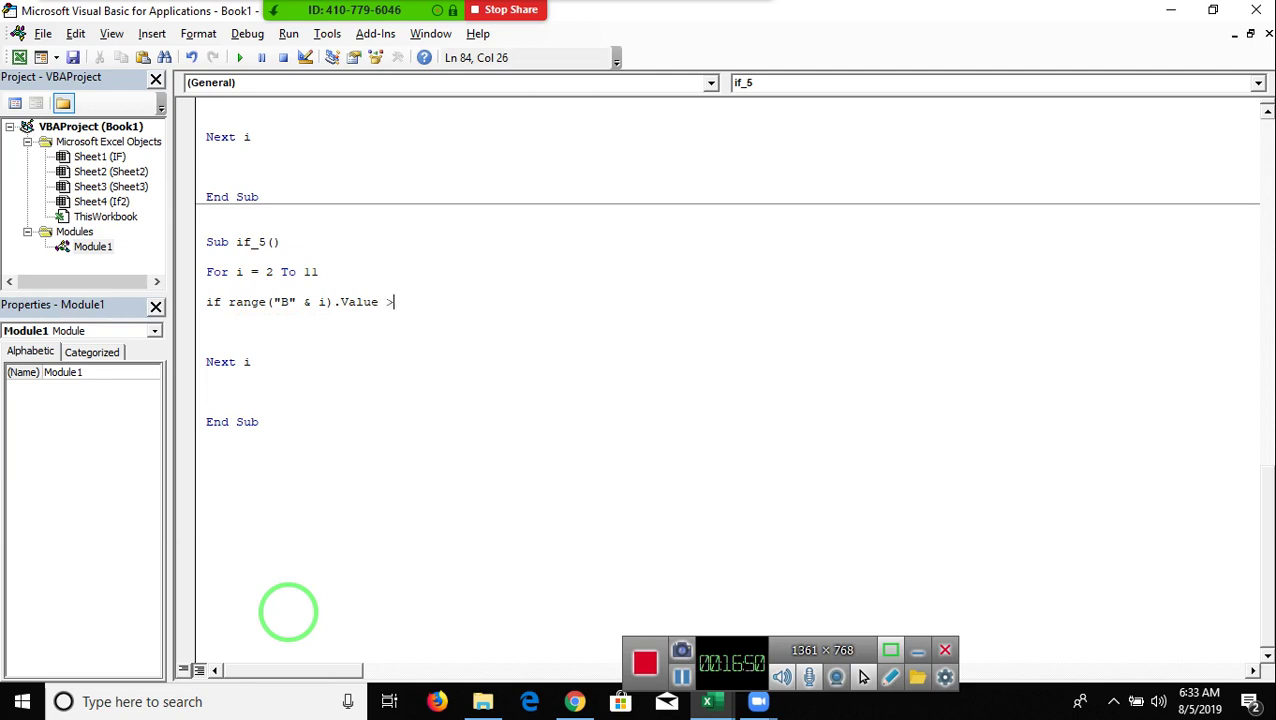
text(=33)
key(Return)
key(Return)
text(Then)
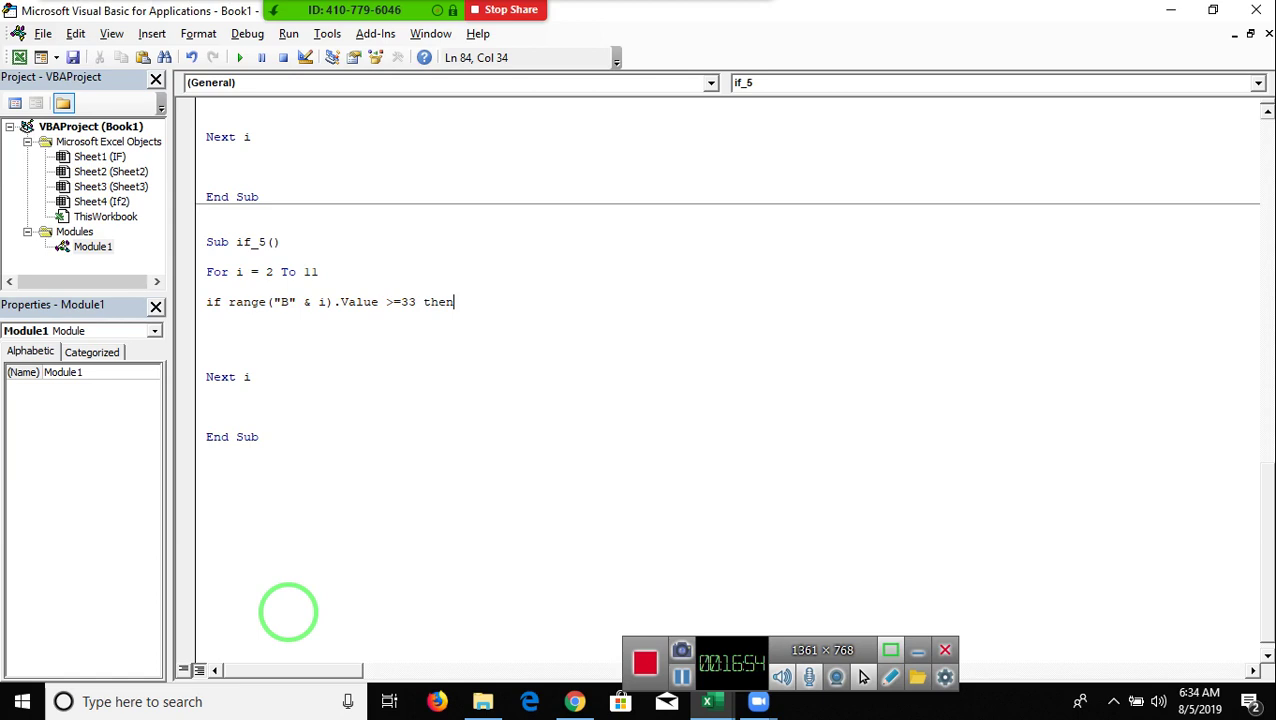
key(Return)
- Copy the column B If line and paste a nested copy testing column C
key(shift+Down)
key(ctrl+c)
key(Right)
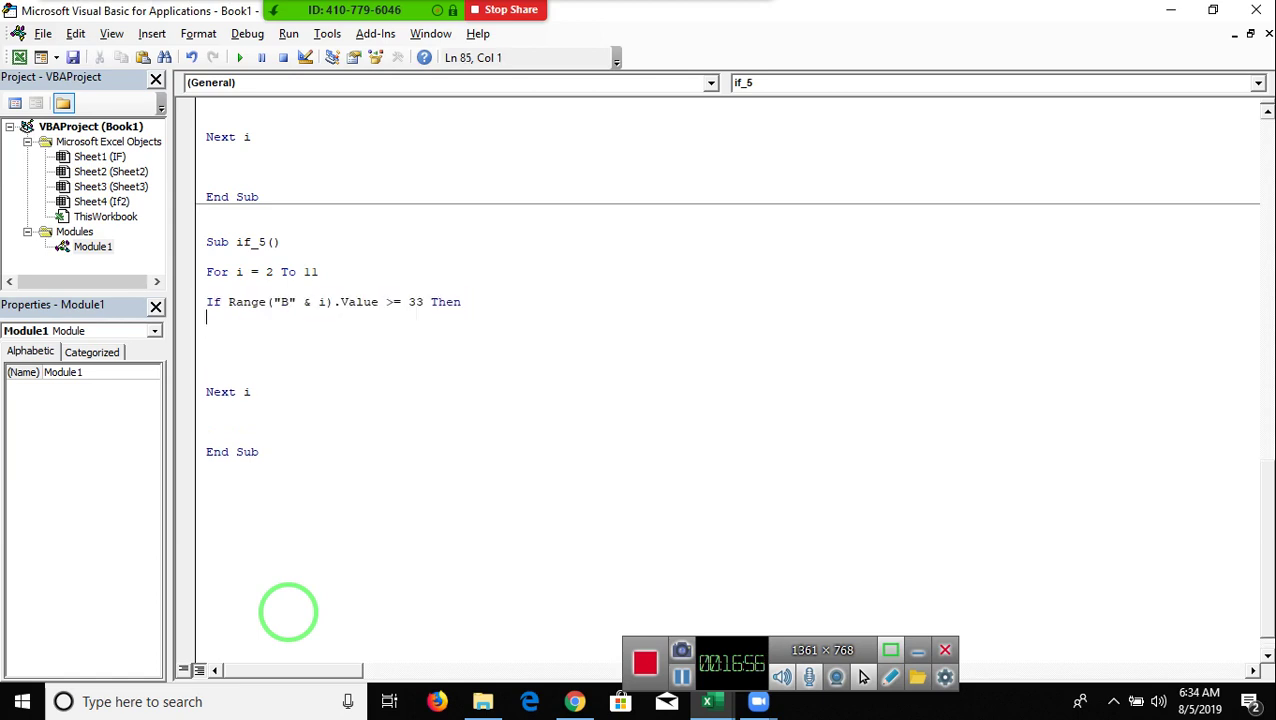
key(Return)
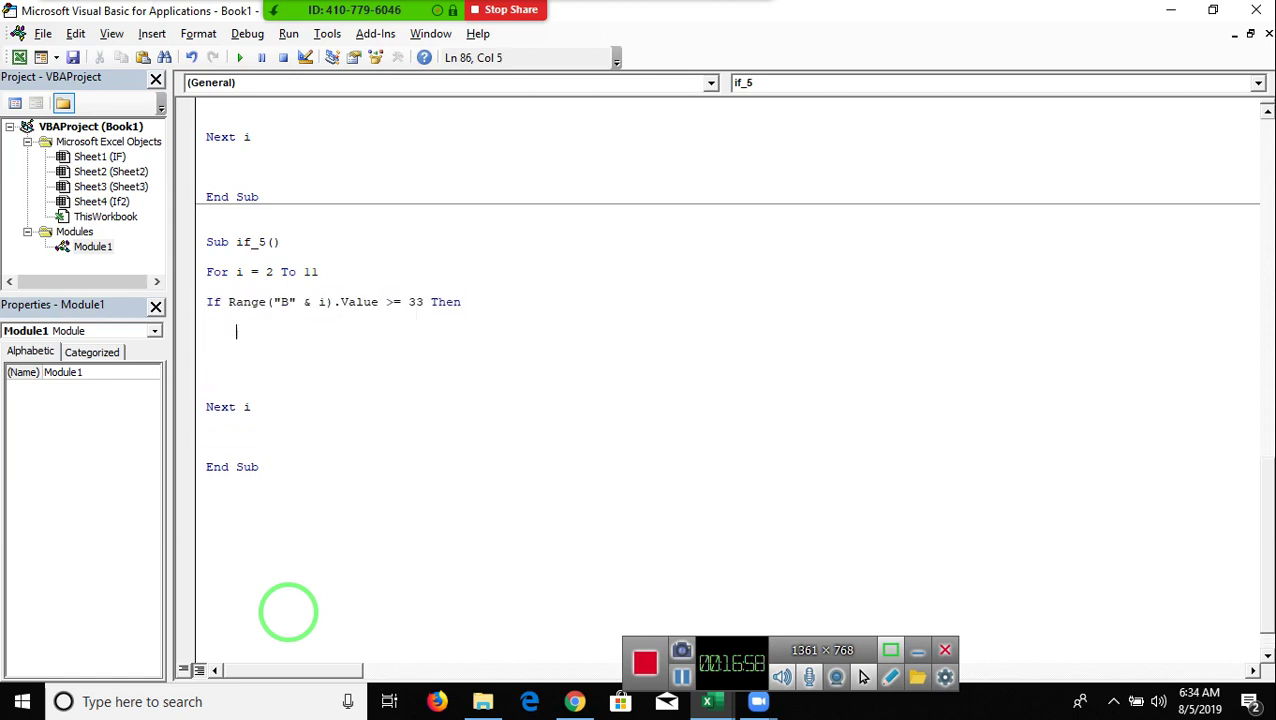
key(ctrl+v)
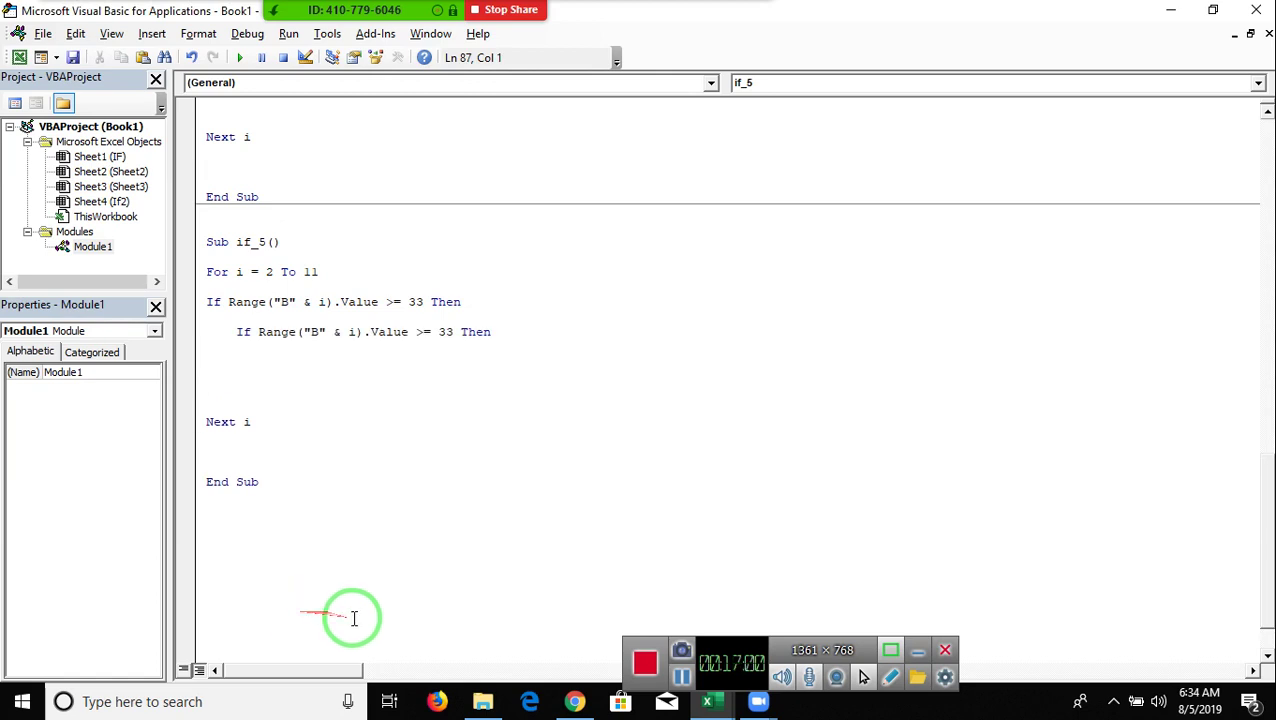
click(311, 332)
drag(311, 332, 319, 332)
text(V)
key(shift+Left)
text(C)
key(Down)
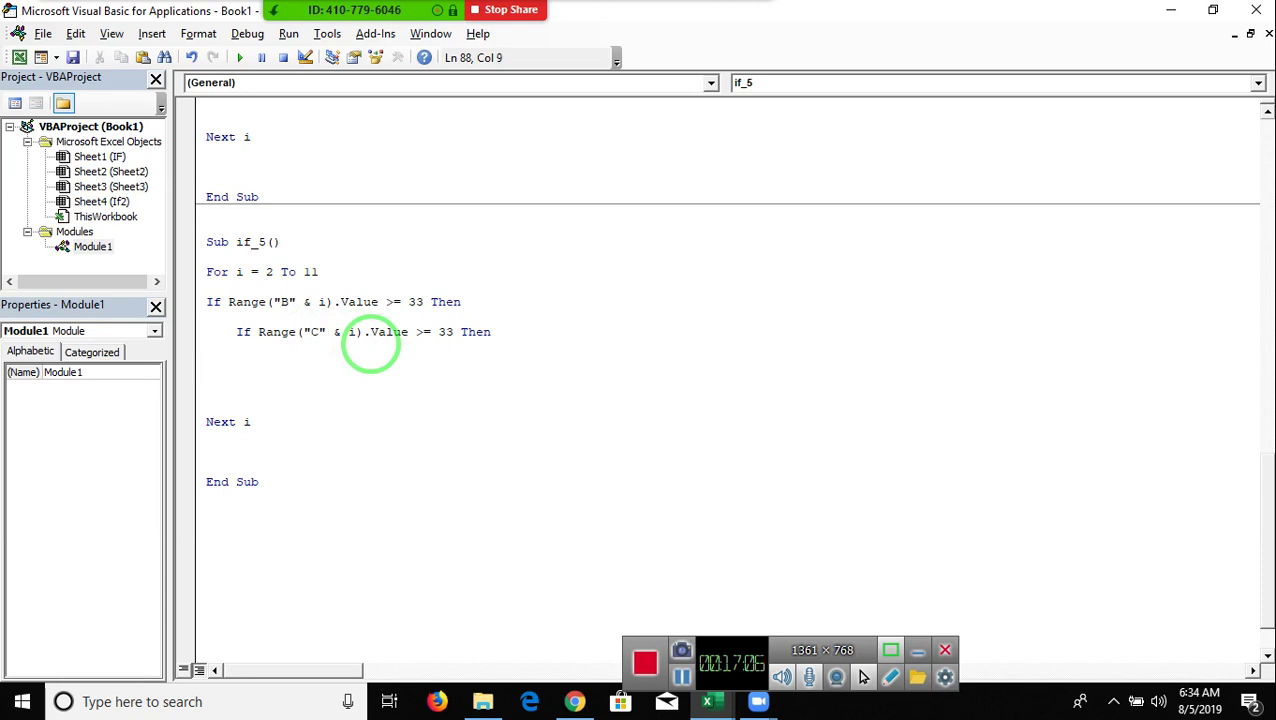
- Paste a third nested copy and change its column to D
key(ctrl+v)
double_click(345, 362)
text(D)
- Paste a fourth nested copy testing column E and open an indented line beneath it
click(334, 398)
key(shift+Right)
key(shift+Right)
key(shift+Right)
key(shift+Right)
key(shift+Right)
key(shift+Right)
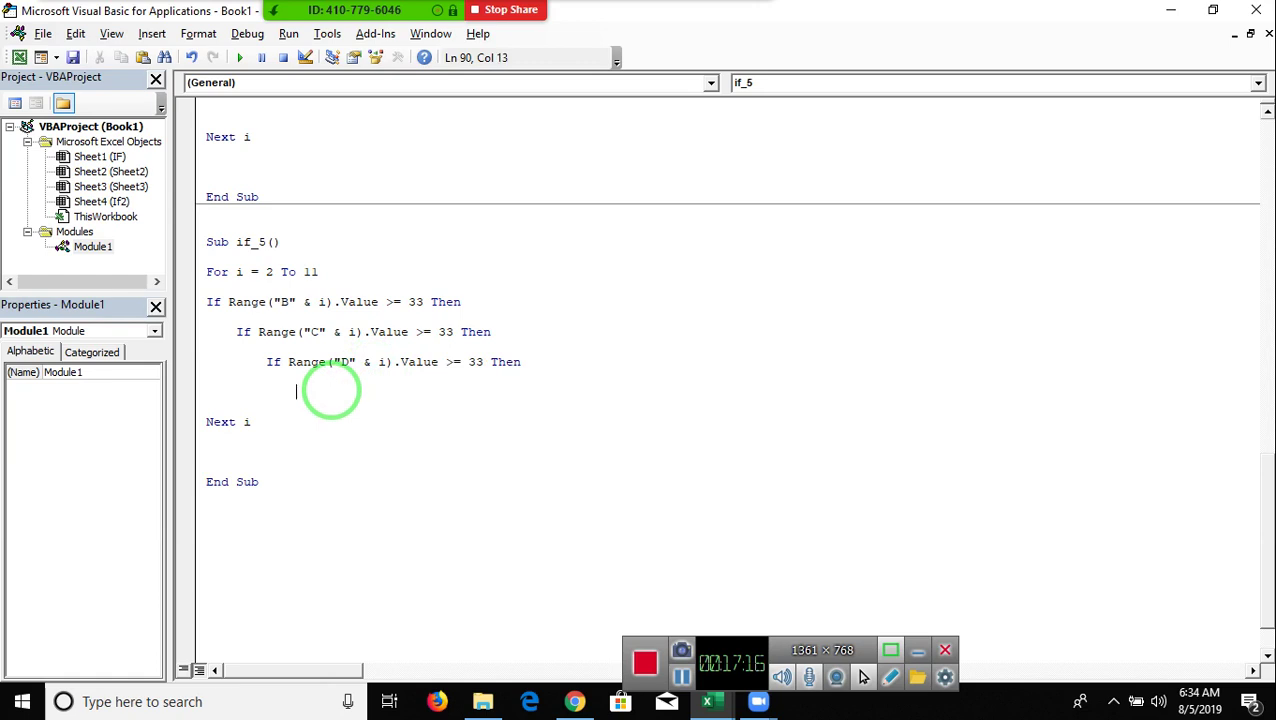
key(ctrl+v)
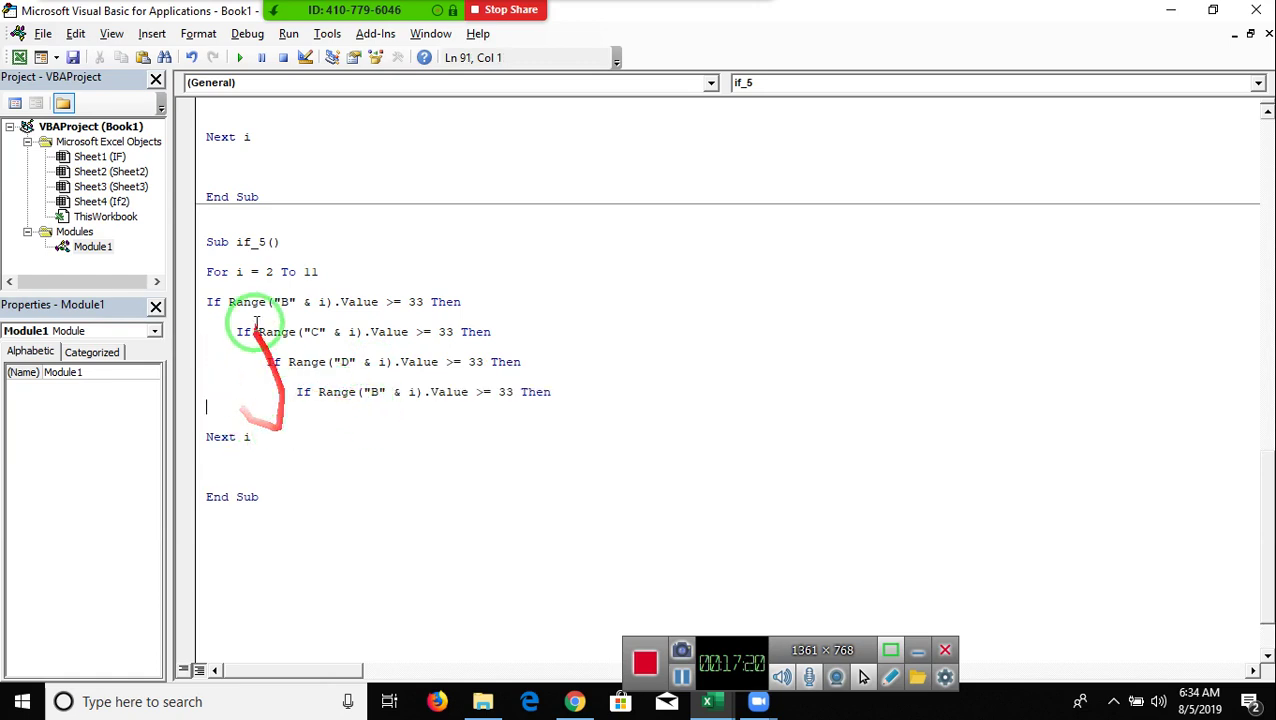
click(377, 392)
key(BackSpace)
text(C)
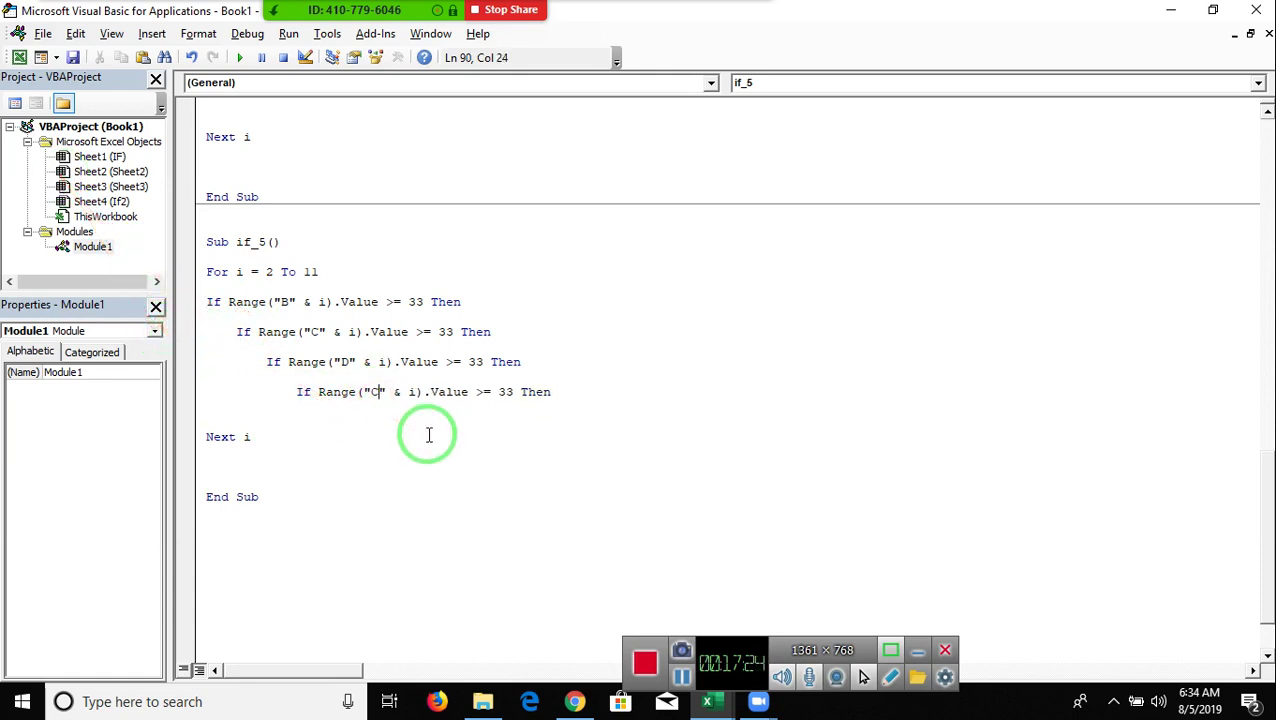
key(BackSpace)
text(E)
key(Down)
key(Return)
key(Return)
key(Return)
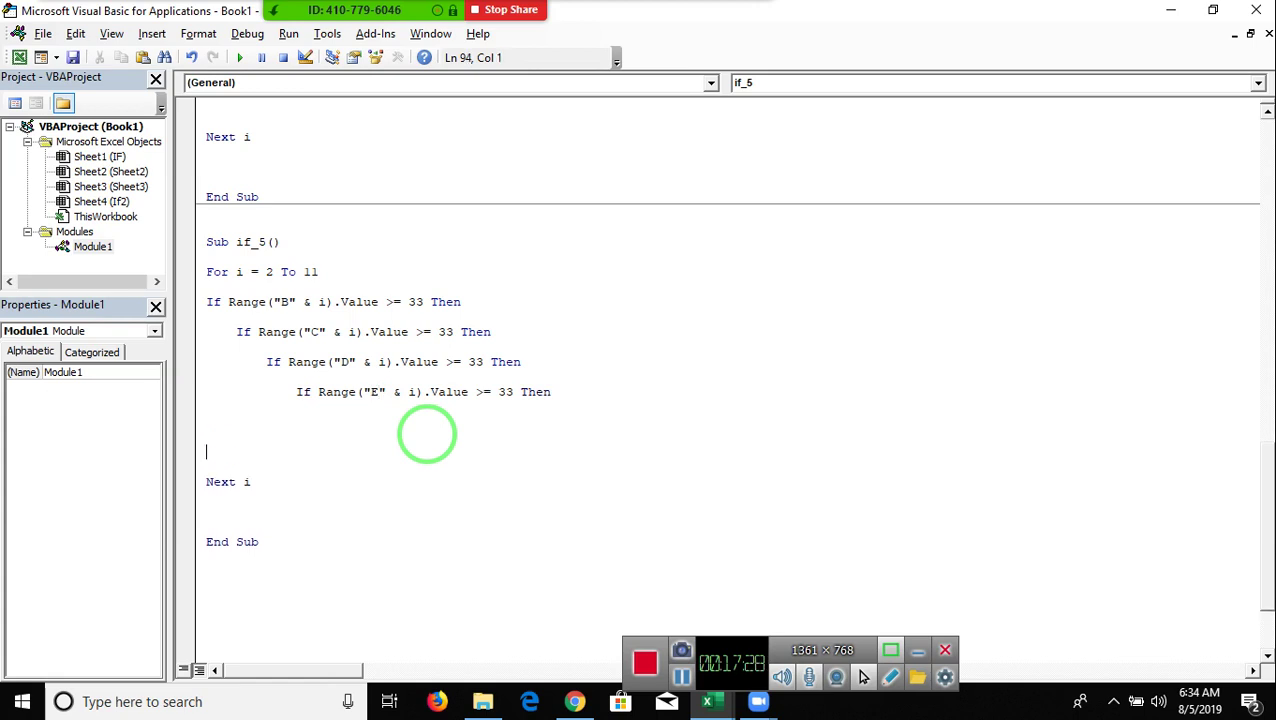
key(Tab)
key(Tab)
- Write Range("F" & i).Value = "Pass" under the column E If
text(ANGE()
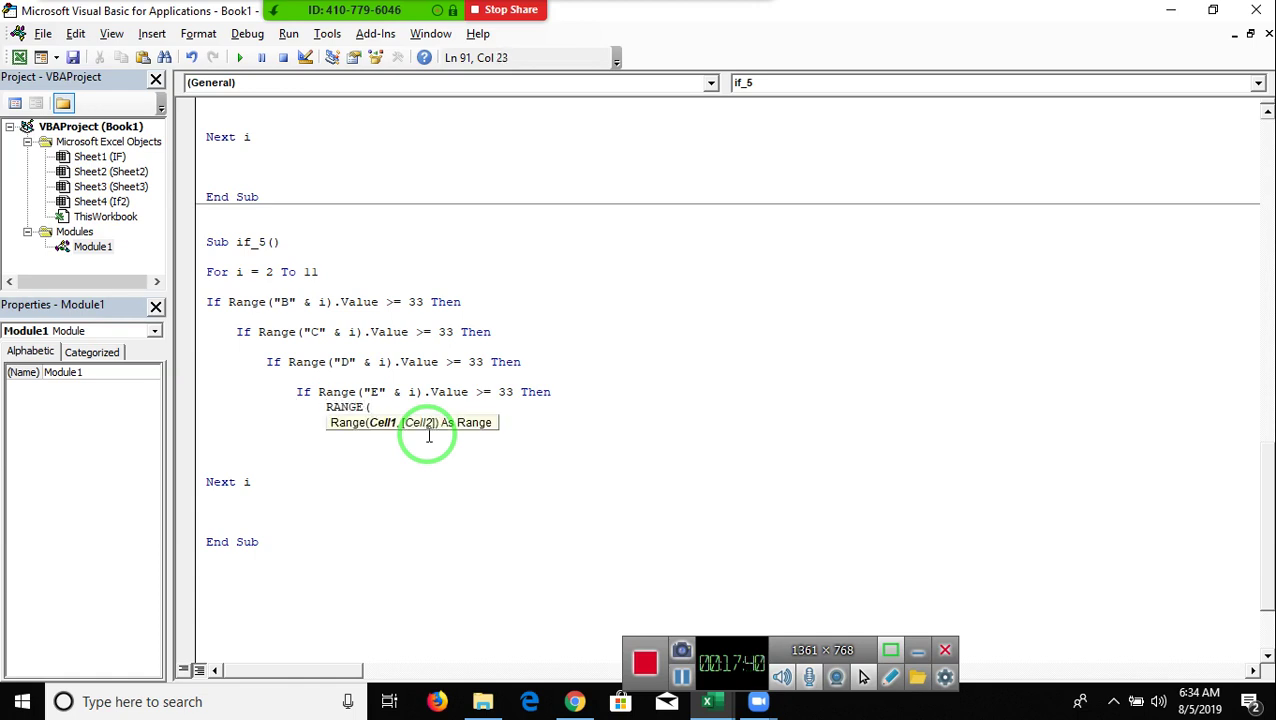
text(")
text( i))
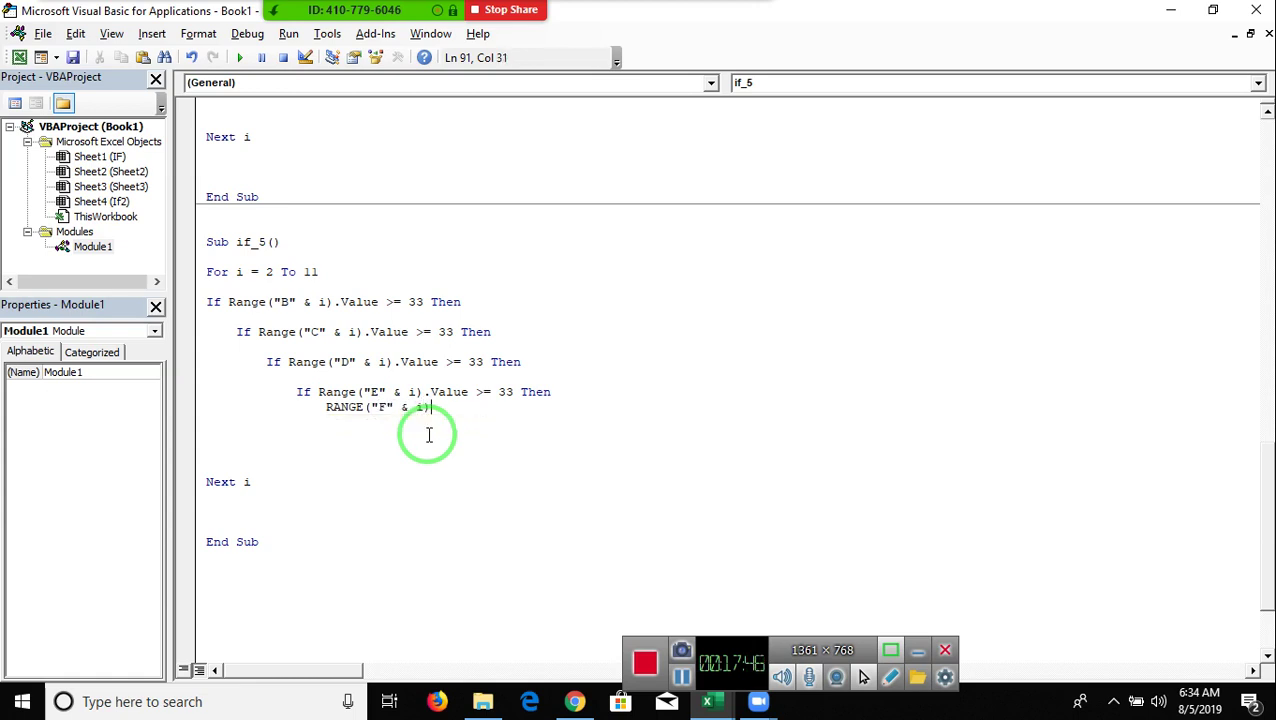
text(.c)
key(BackSpace)
text(v)
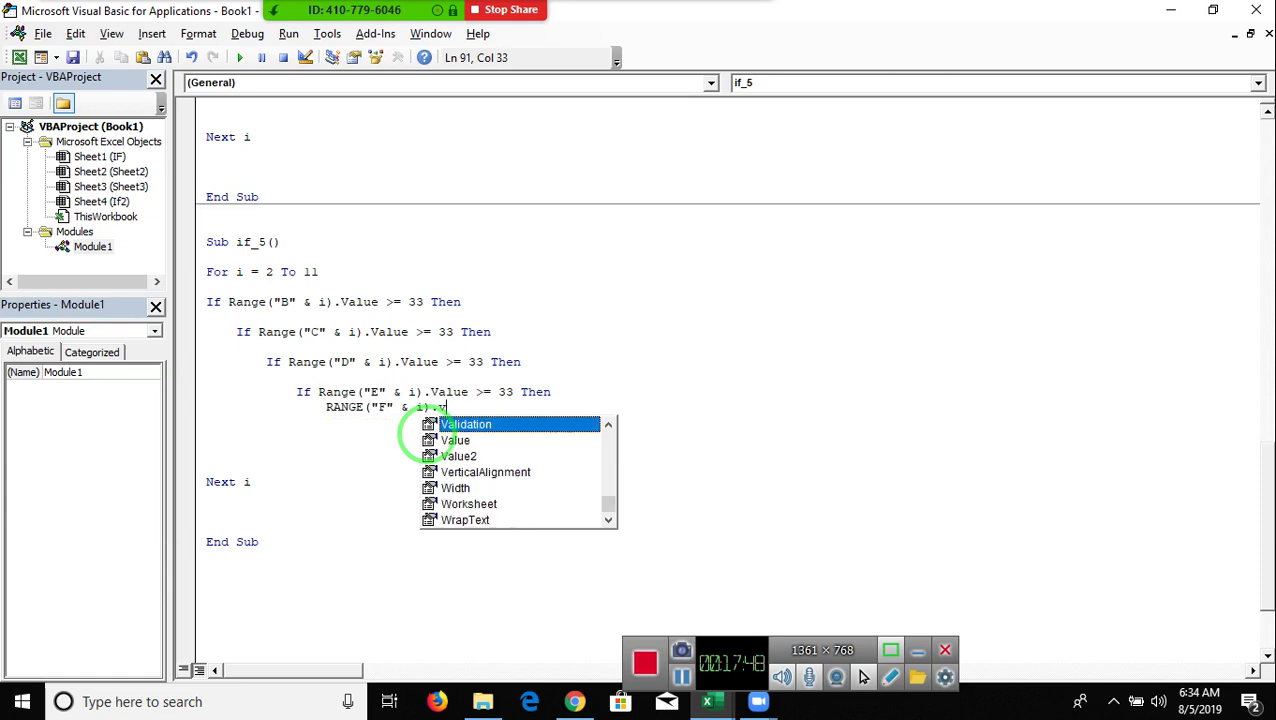
key(Down)
key(Tab)
text(=")
key(BackSpace)
key(BackSpace)
text(a)
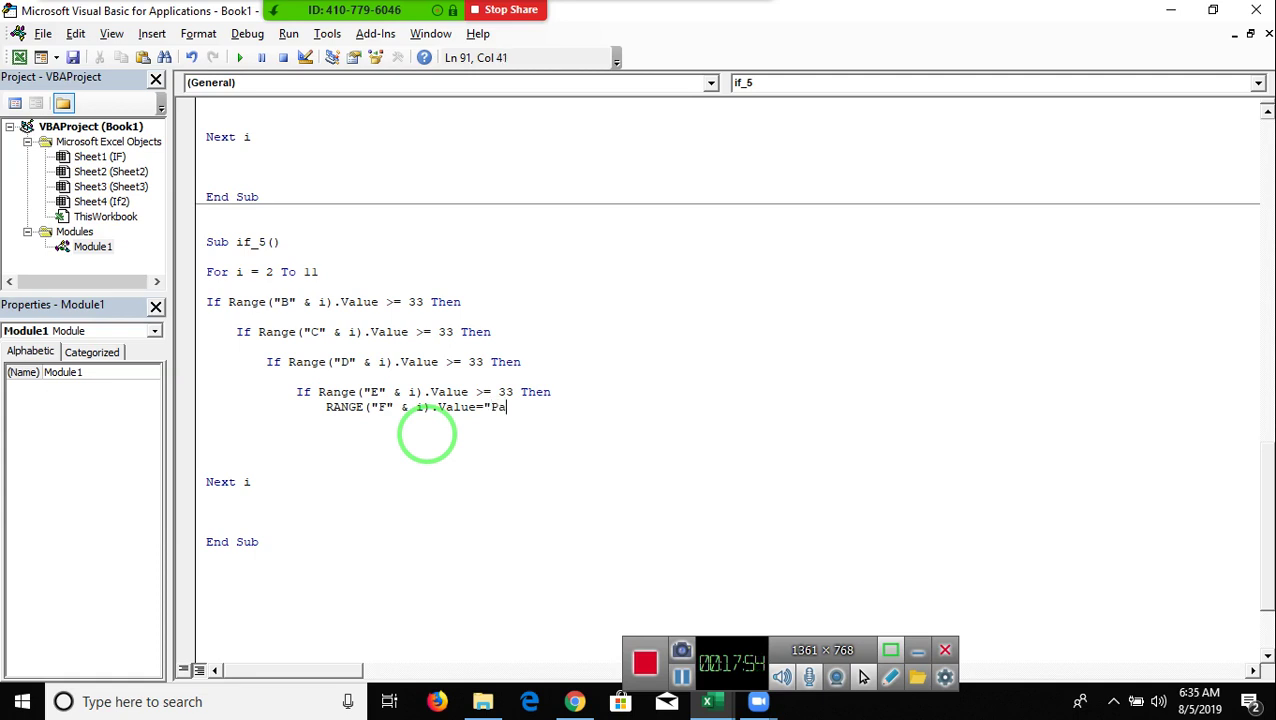
text(ss")
key(Return)
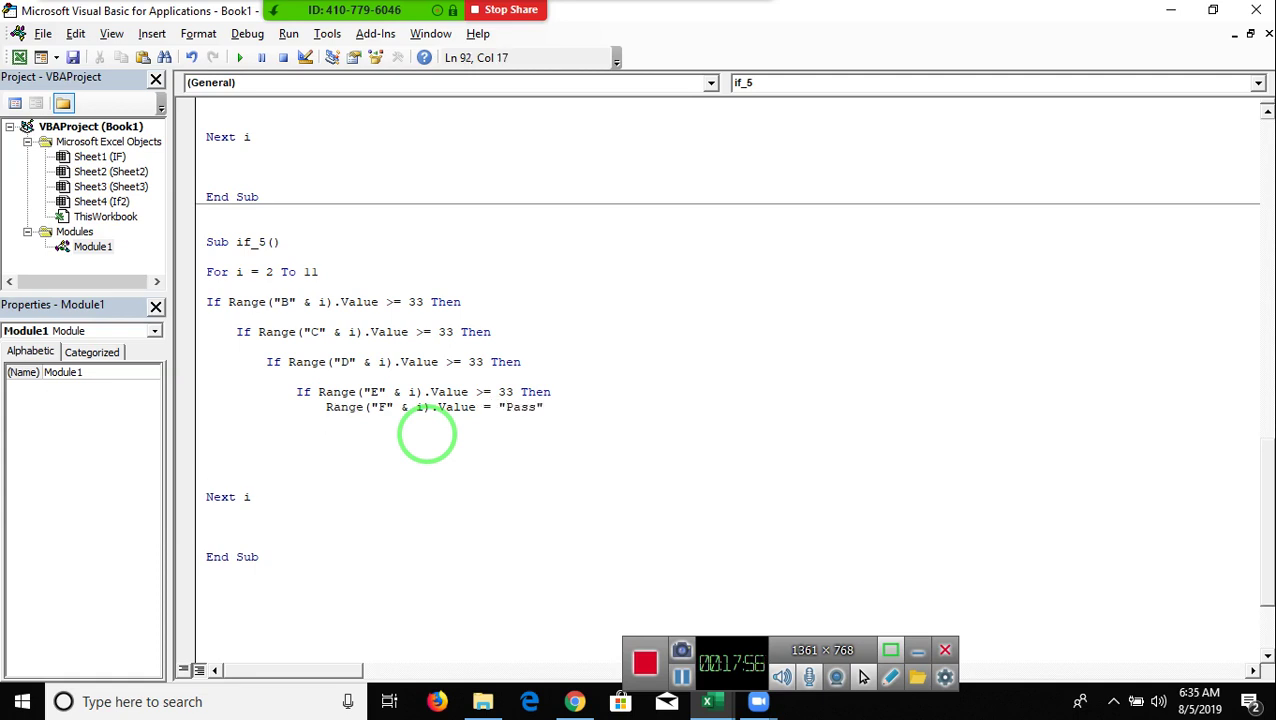
- Add an Else line and duplicate the Pass assignment beneath it
text(else)
key(Return)
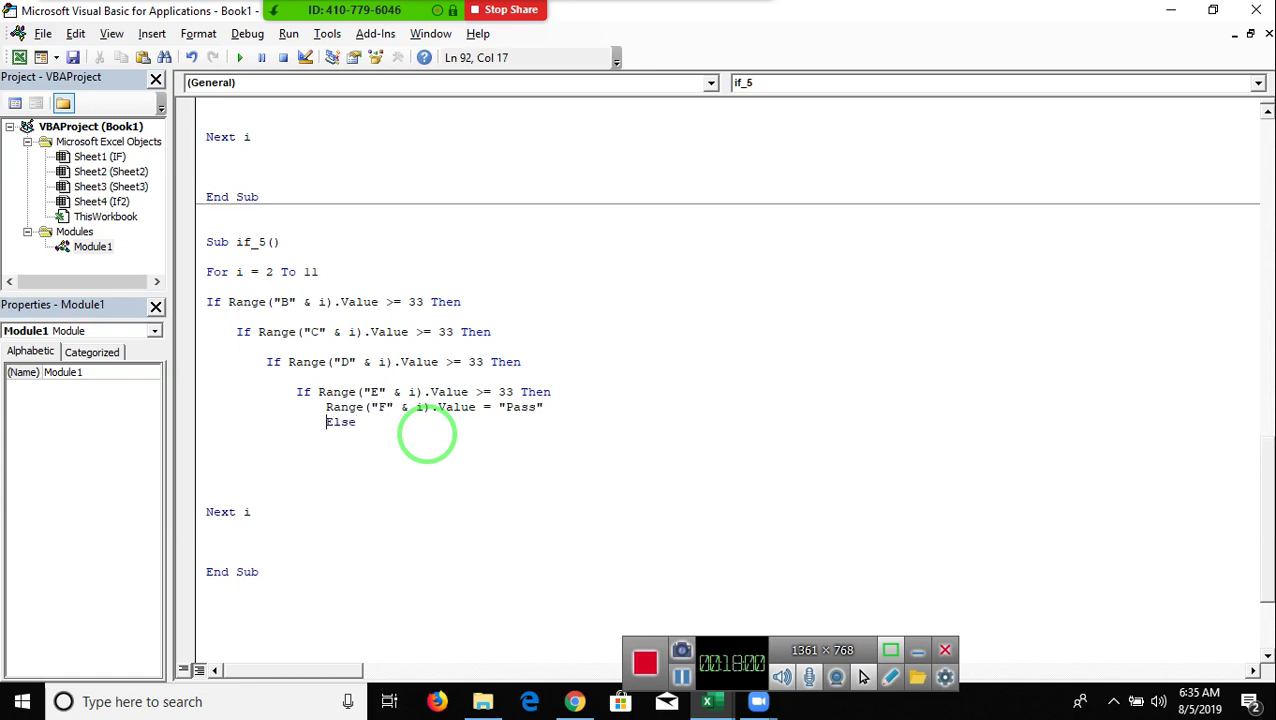
key(shift+Down)
key(shift+Up)
key(shift+Down)
key(shift+Left)
key(shift+Left)
key(shift+Left)
key(shift+Left)
key(shift+Left)
key(shift+Left)
key(shift+Left)
key(shift+Right)
key(shift+Right)
key(shift+Right)
key(shift+Right)
key(shift+Right)
key(shift+Right)
key(ctrl+c)
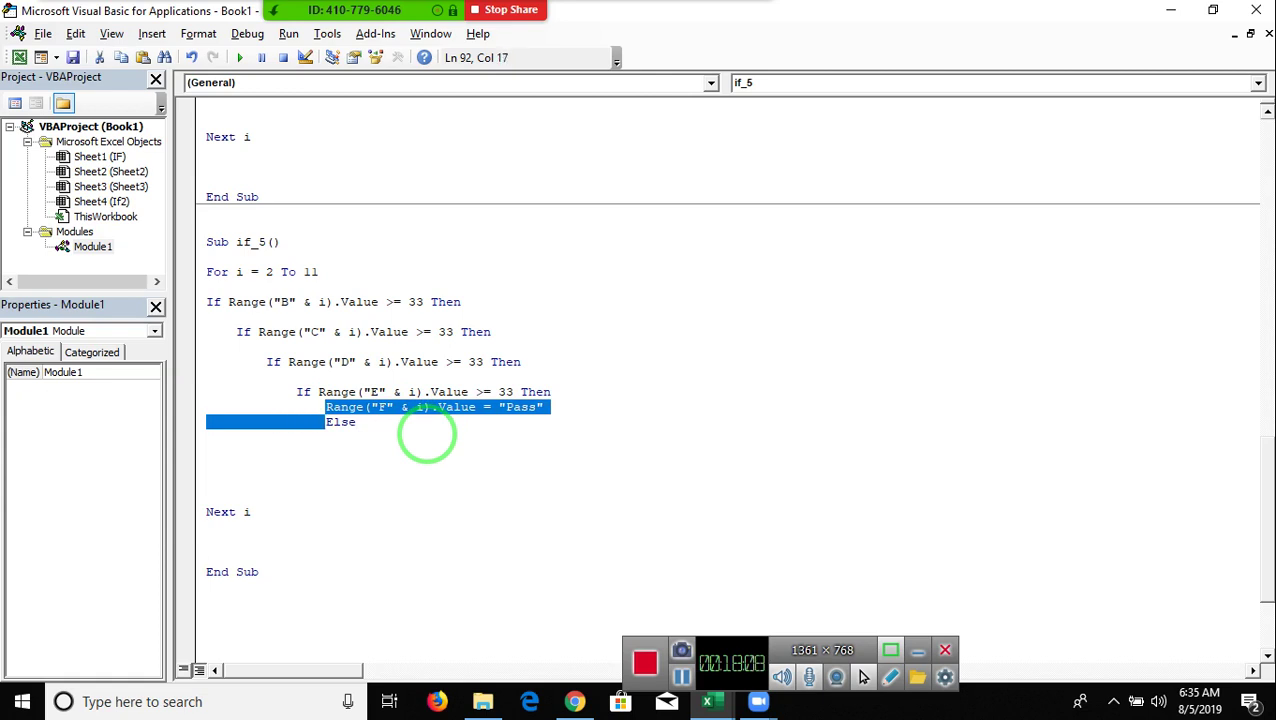
key(Down)
key(ctrl+v)
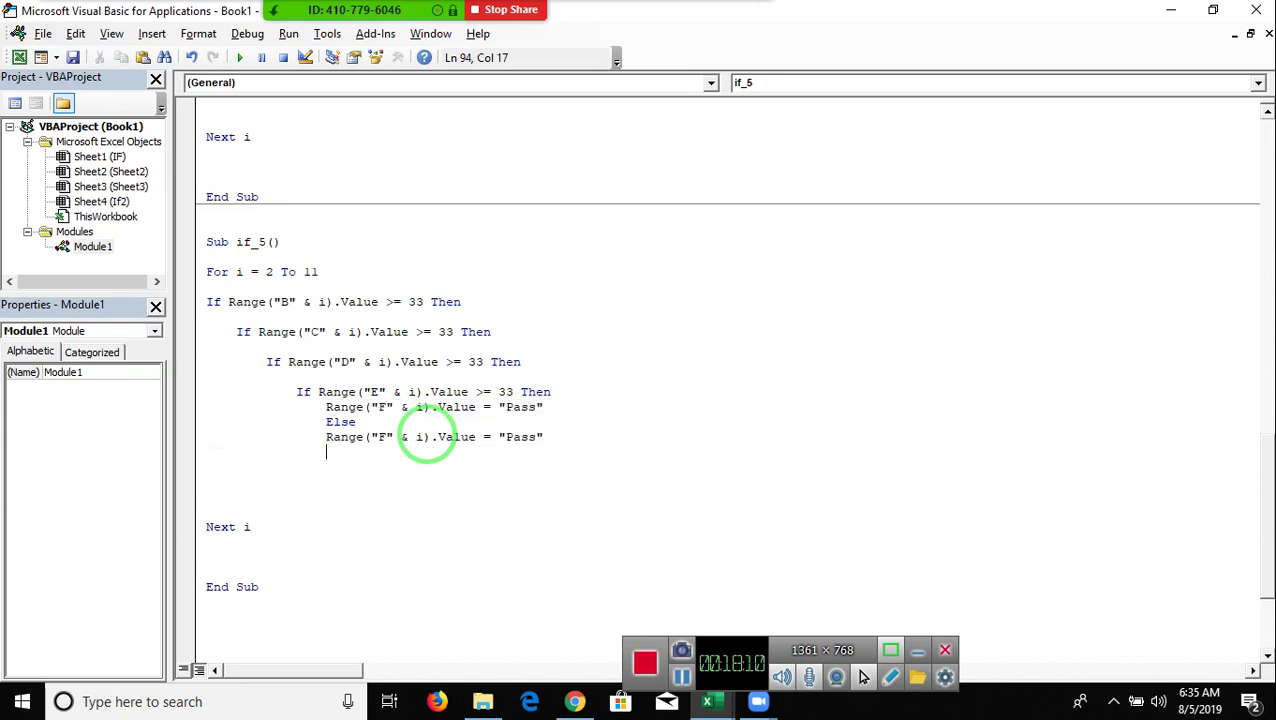
- Change the copied label to "S4 Fail" and close the block with End If
click(536, 443)
double_click(533, 440)
text(S4 )
text(FAil)
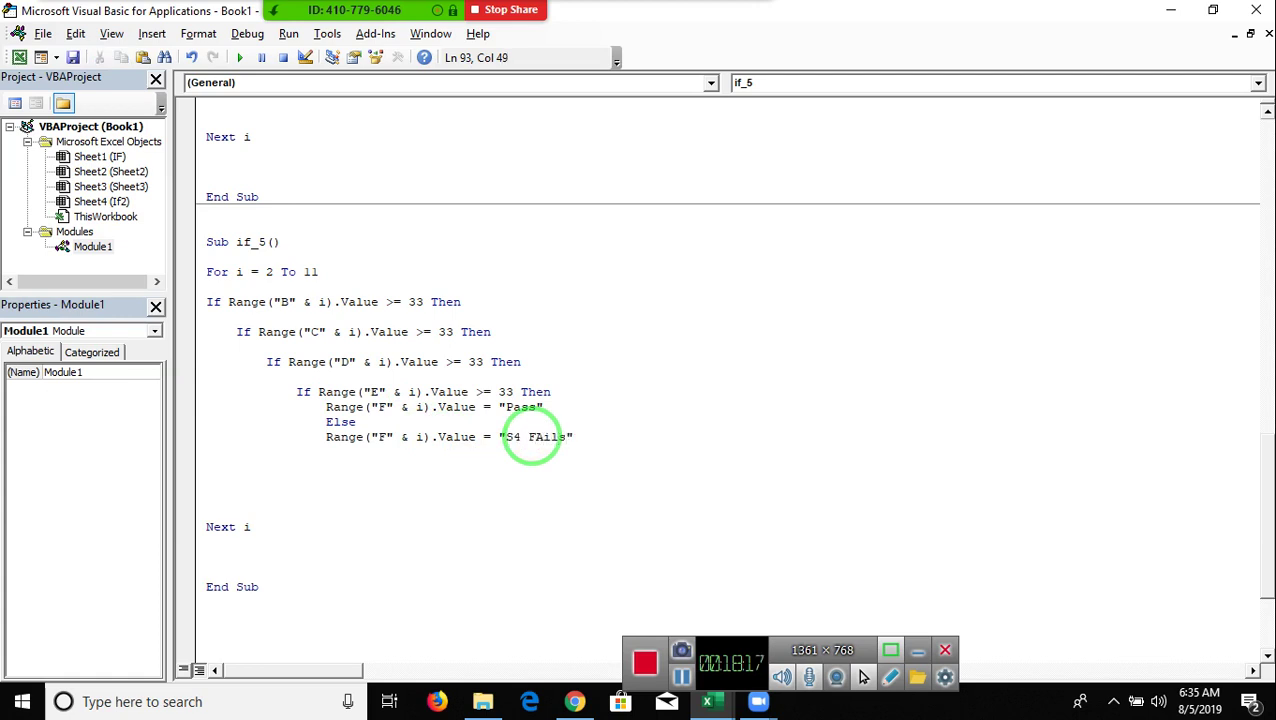
key(BackSpace)
key(BackSpace)
text(l)
text(if)
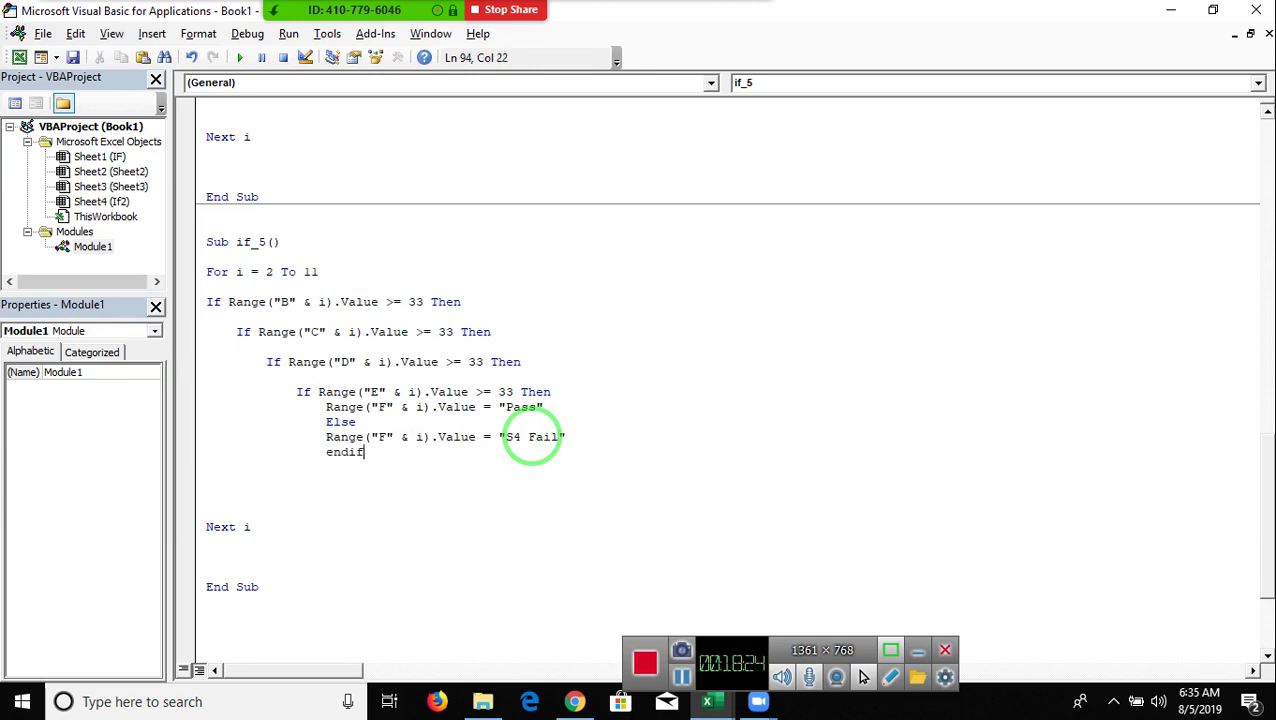
key(Return)
- Copy the Else/S4 Fail/End If block and paste it below the column E End If
drag(490, 440, 327, 437)
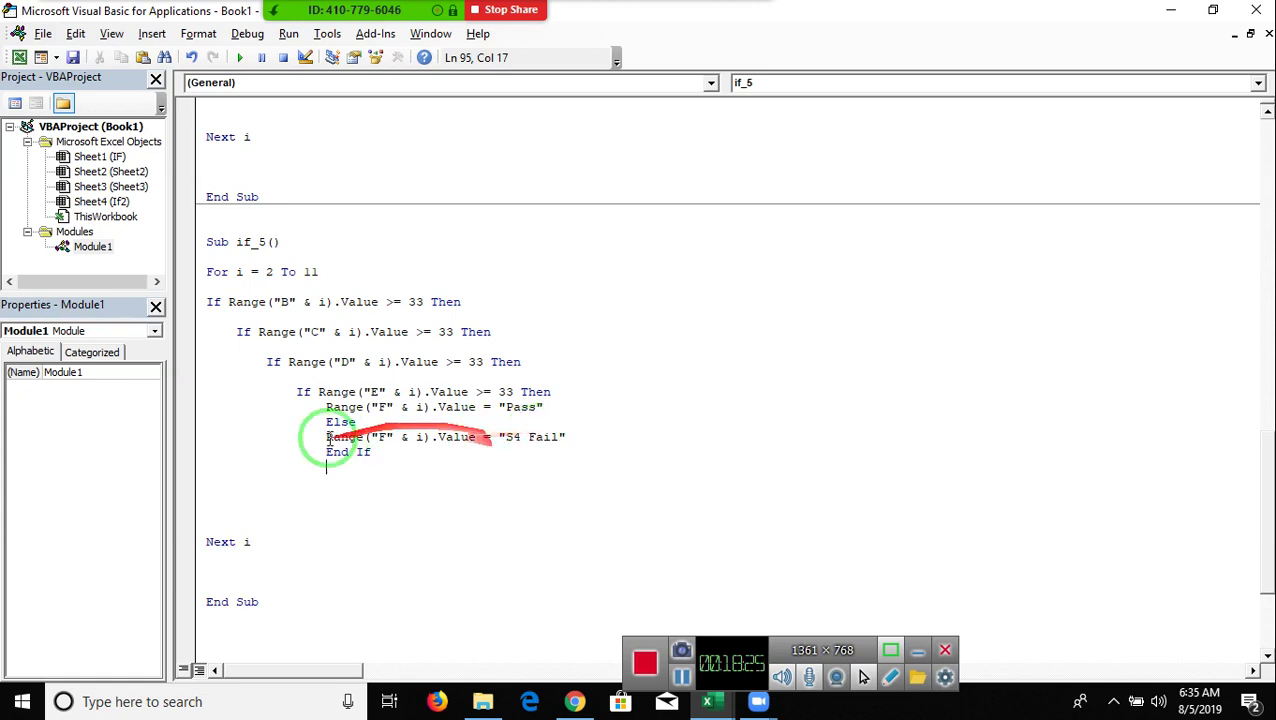
click(305, 392)
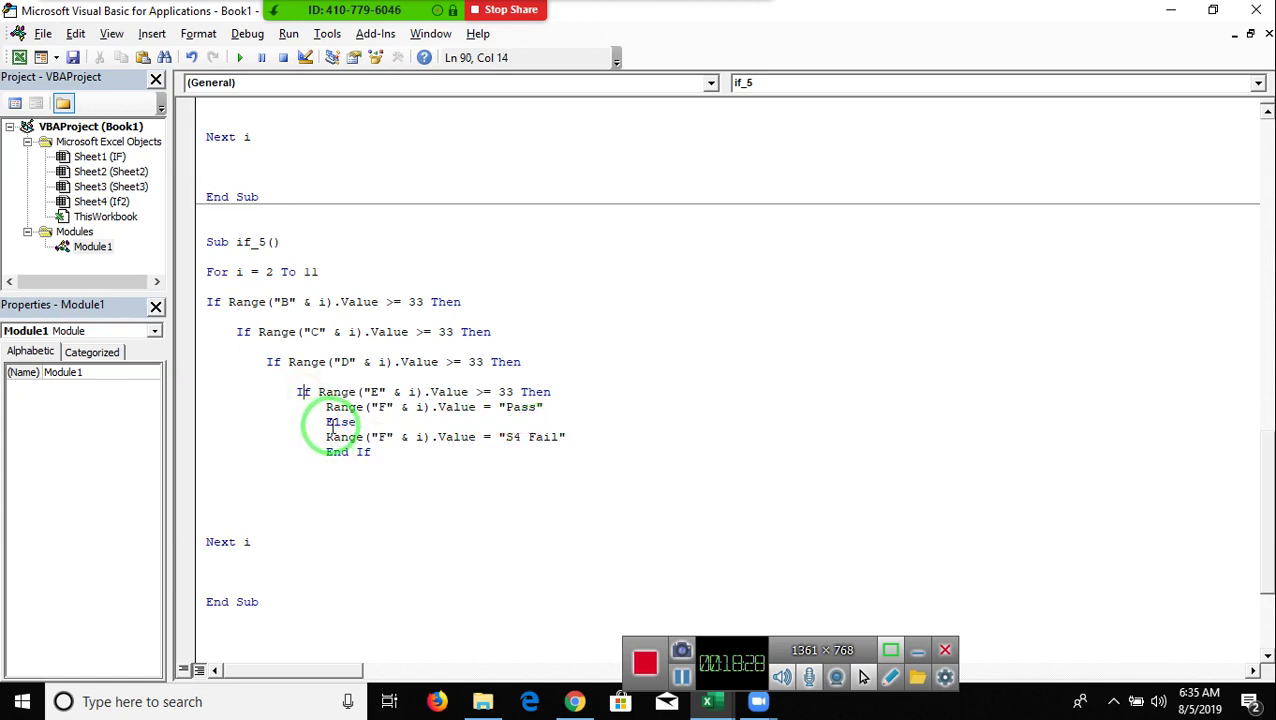
mouse_move(326, 422)
mouse_down()
mouse_move(339, 451)
mouse_move(390, 464)
mouse_up()
key(ctrl+c)
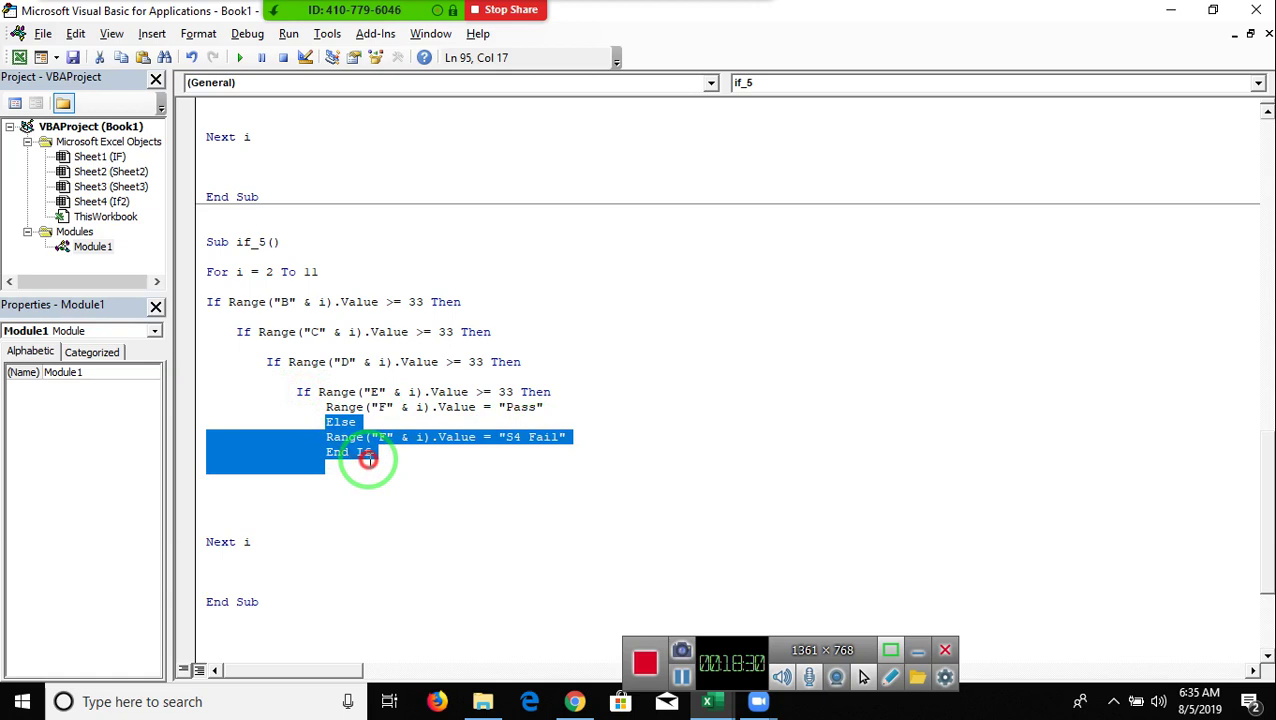
click(236, 450)
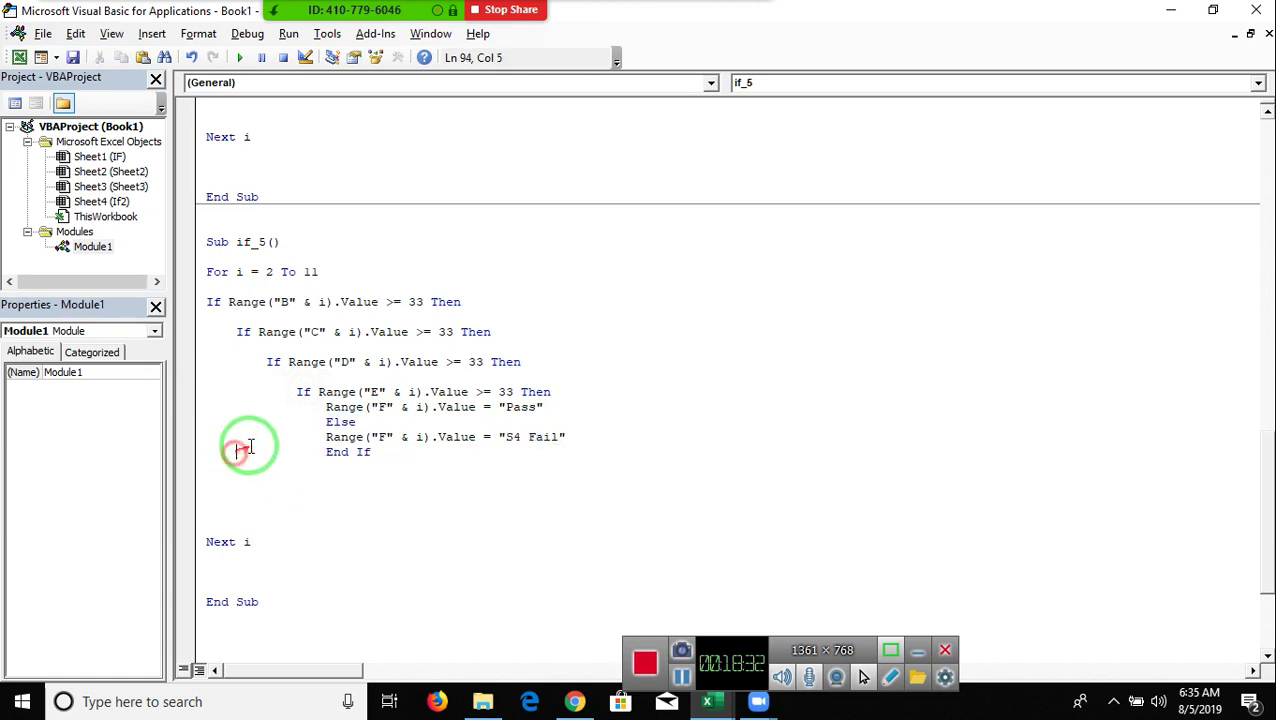
click(270, 453)
click(375, 452)
key(Return)
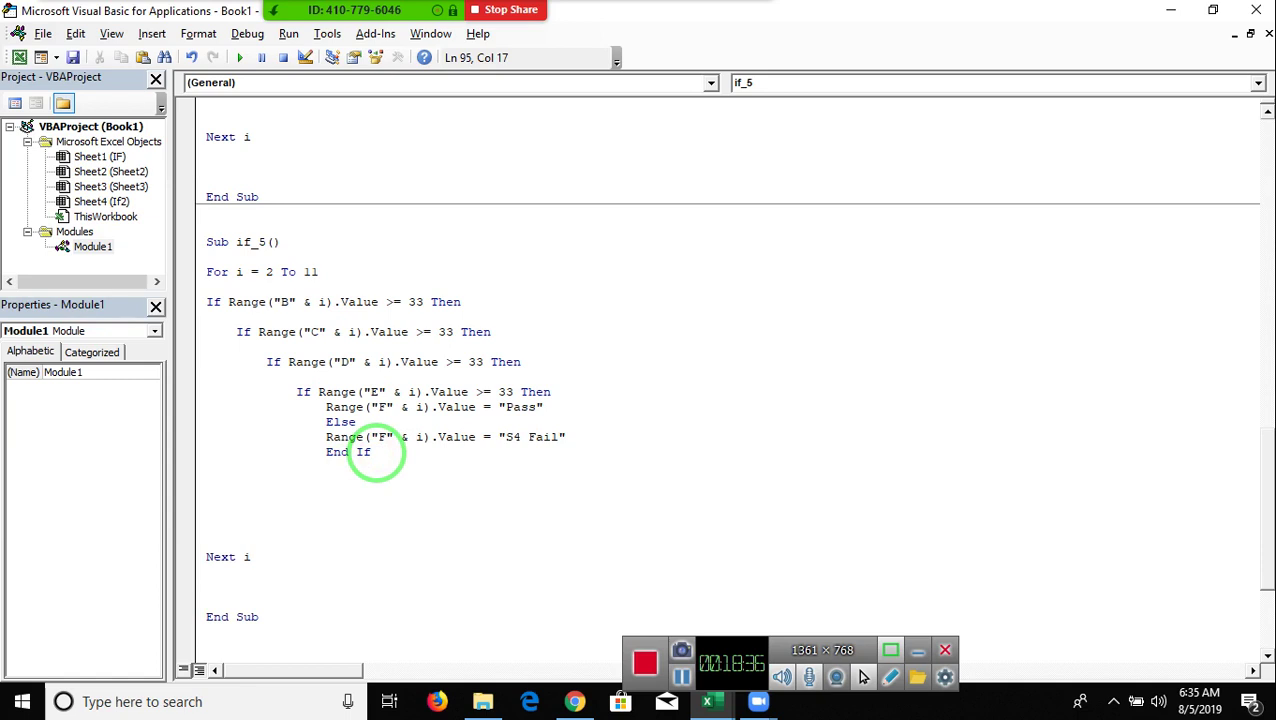
key(BackSpace)
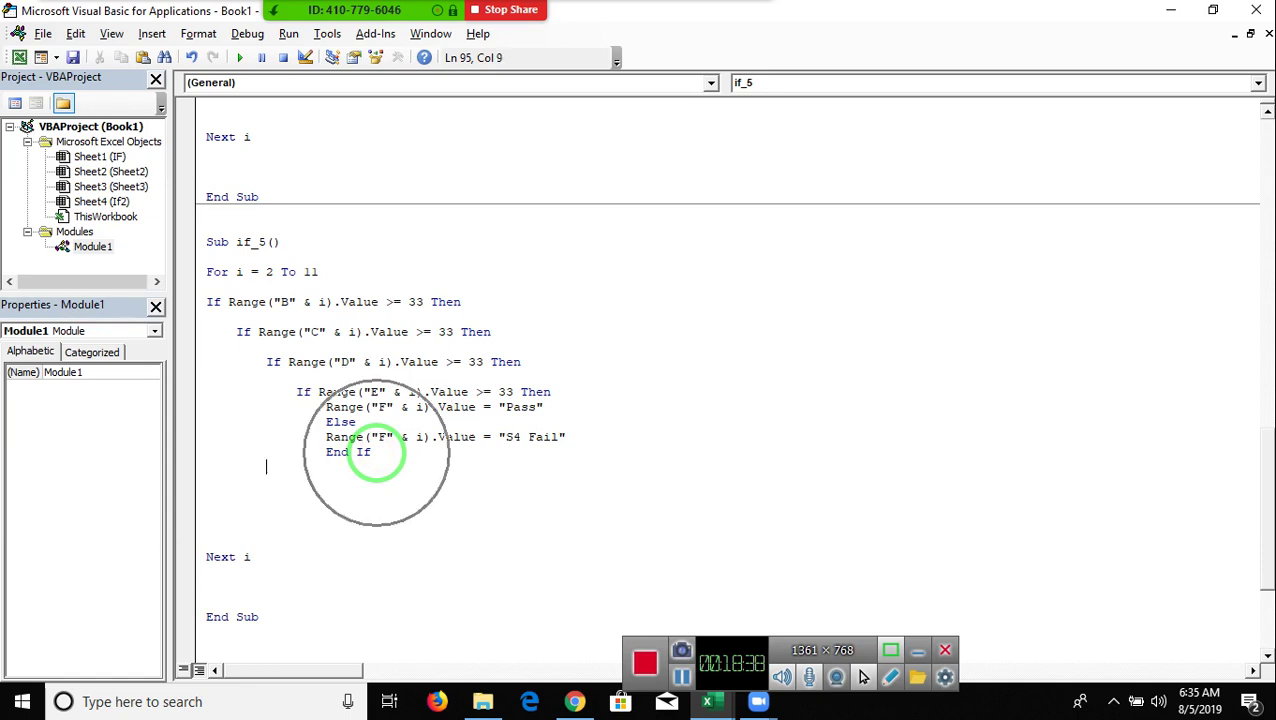
key(ctrl+v)
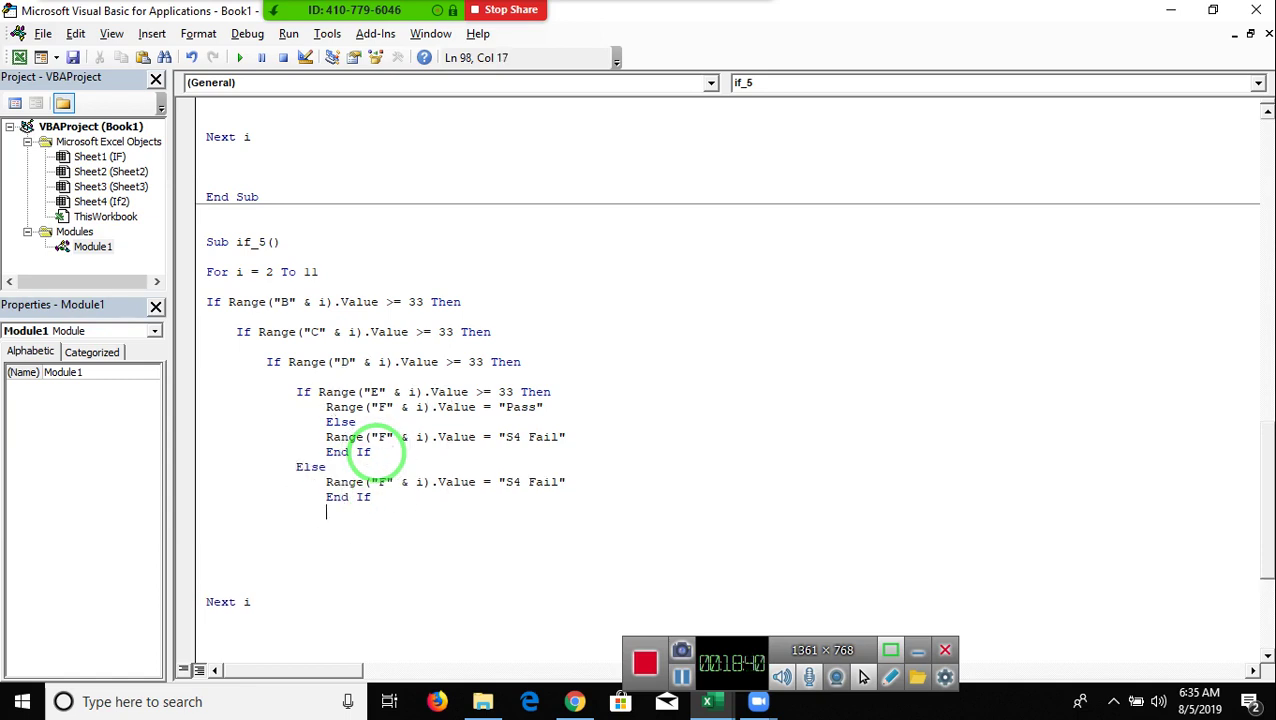
- Outdent the pasted Range and End If lines to match the column D If
click(328, 490)
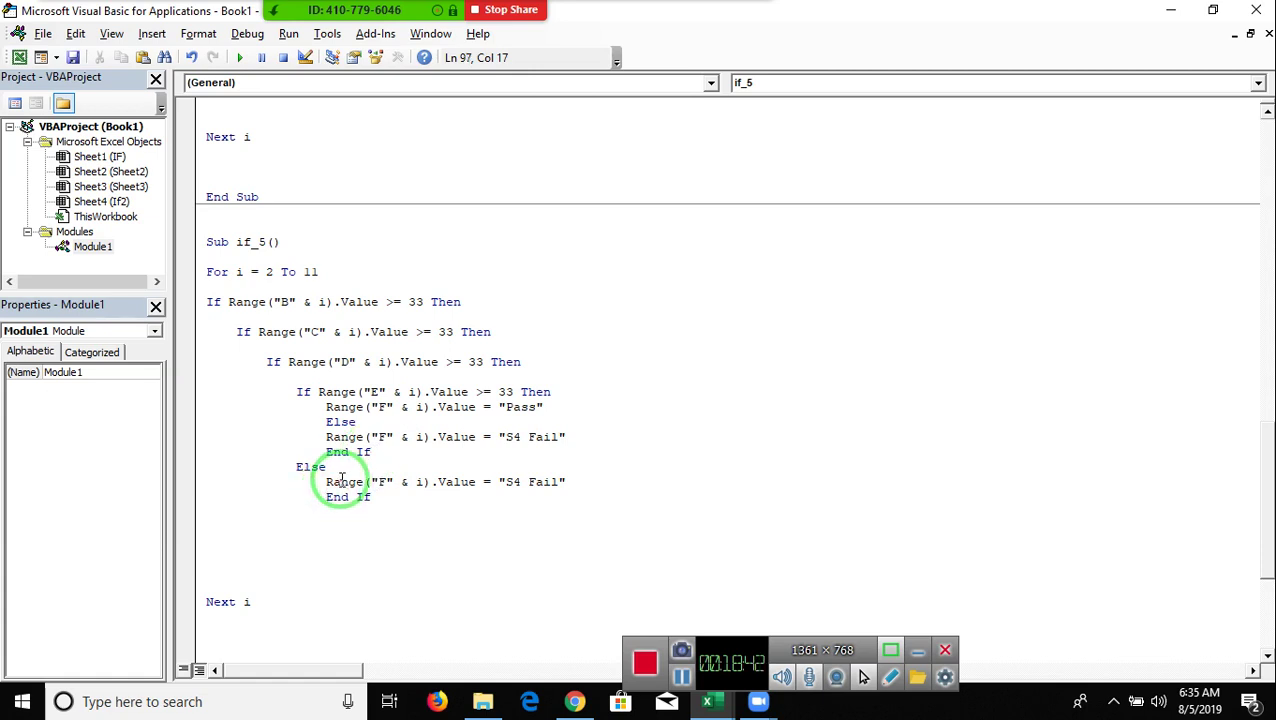
click(328, 483)
key(shift+Tab)
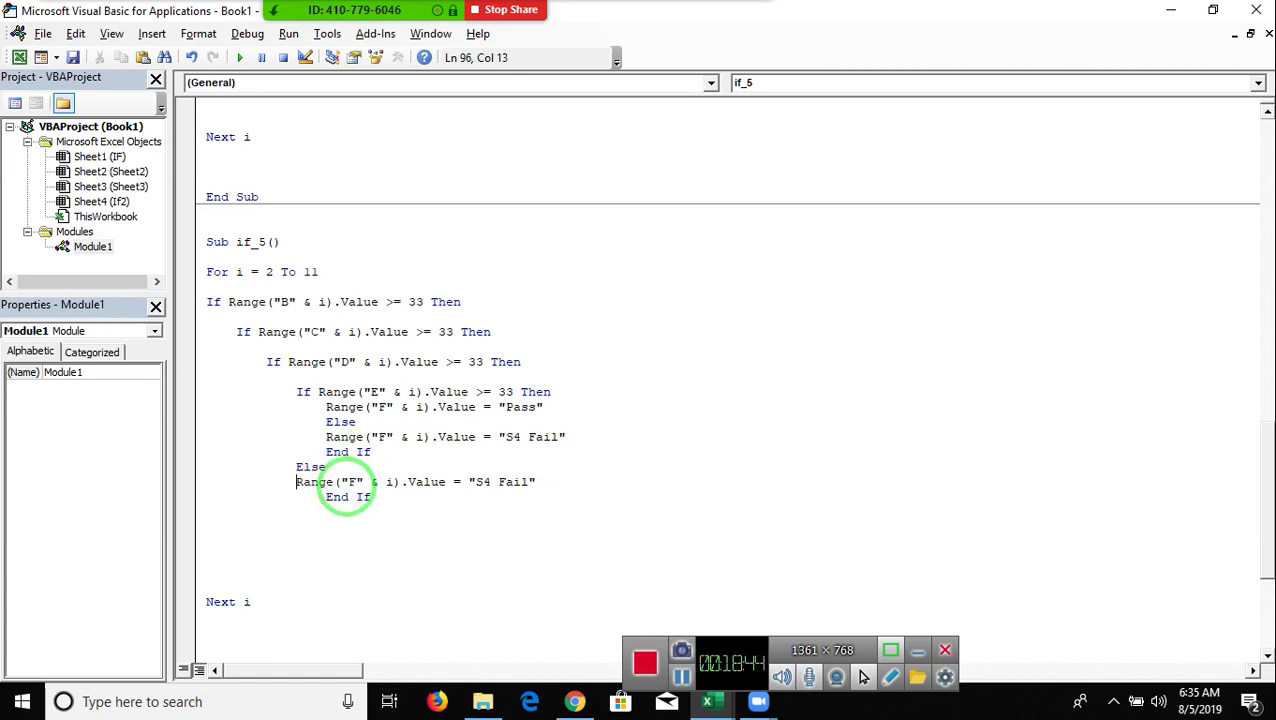
key(Delete)
key(Delete)
key(Delete)
key(Delete)
key(Delete)
text(E)
right_click(346, 490)
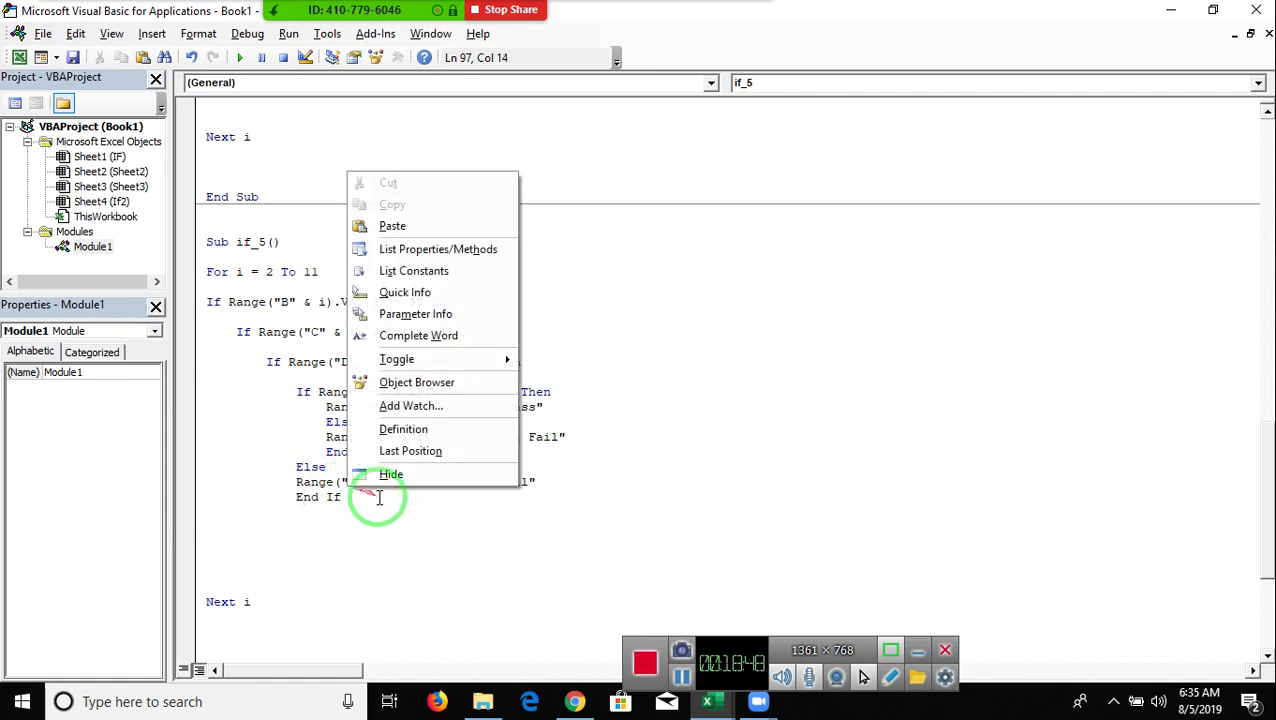
click(393, 557)
- Change the pasted label to "S3 Fail" and align its Else and End If
click(490, 482)
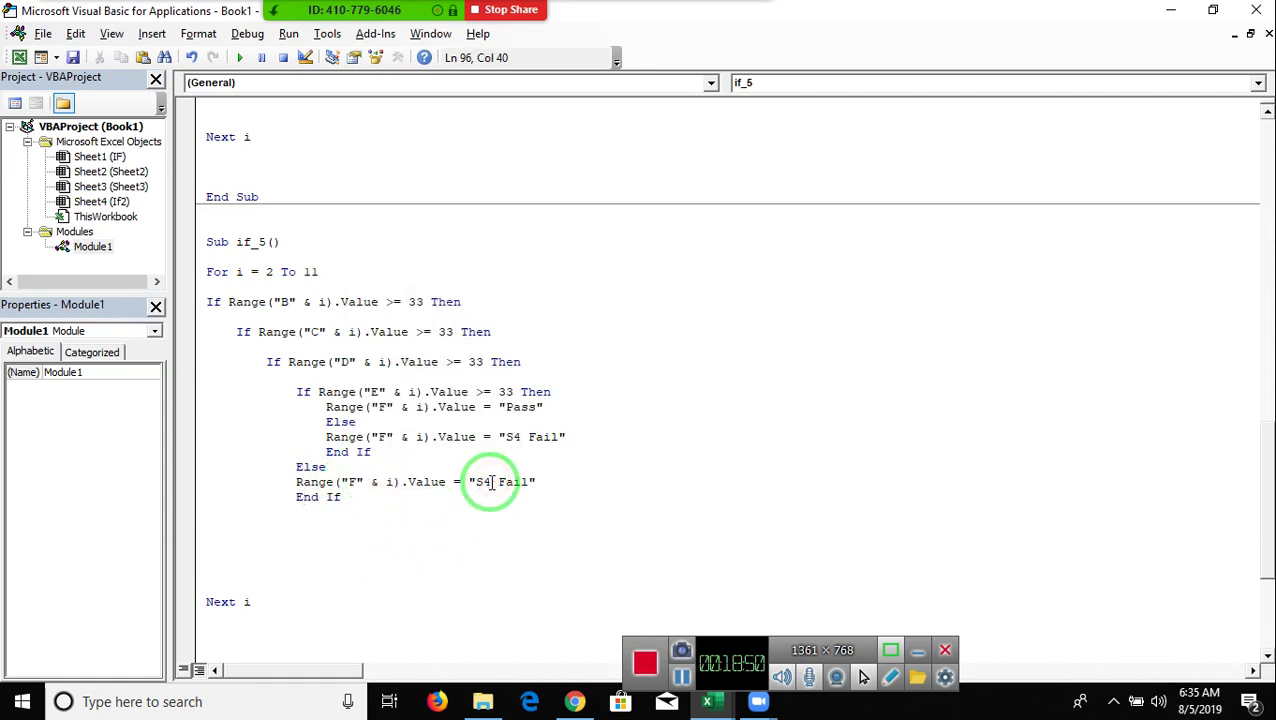
key(BackSpace)
text(3)
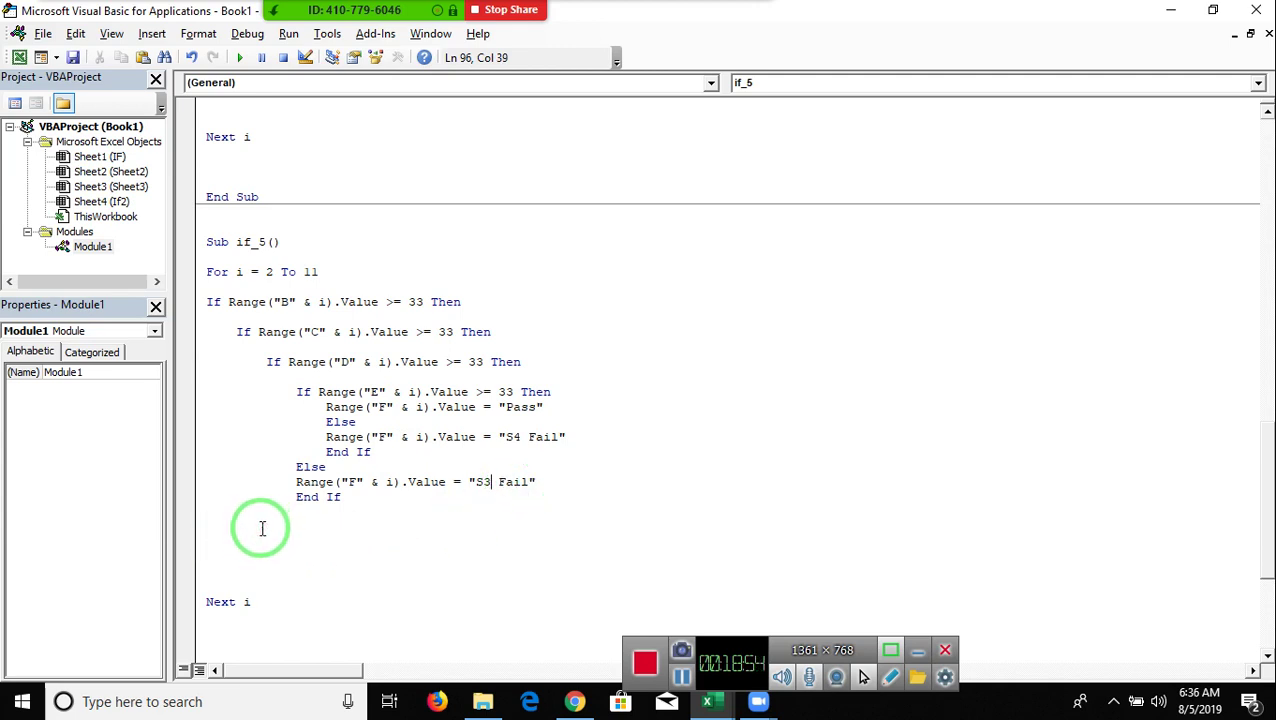
click(295, 466)
key(BackSpace)
key(BackSpace)
key(BackSpace)
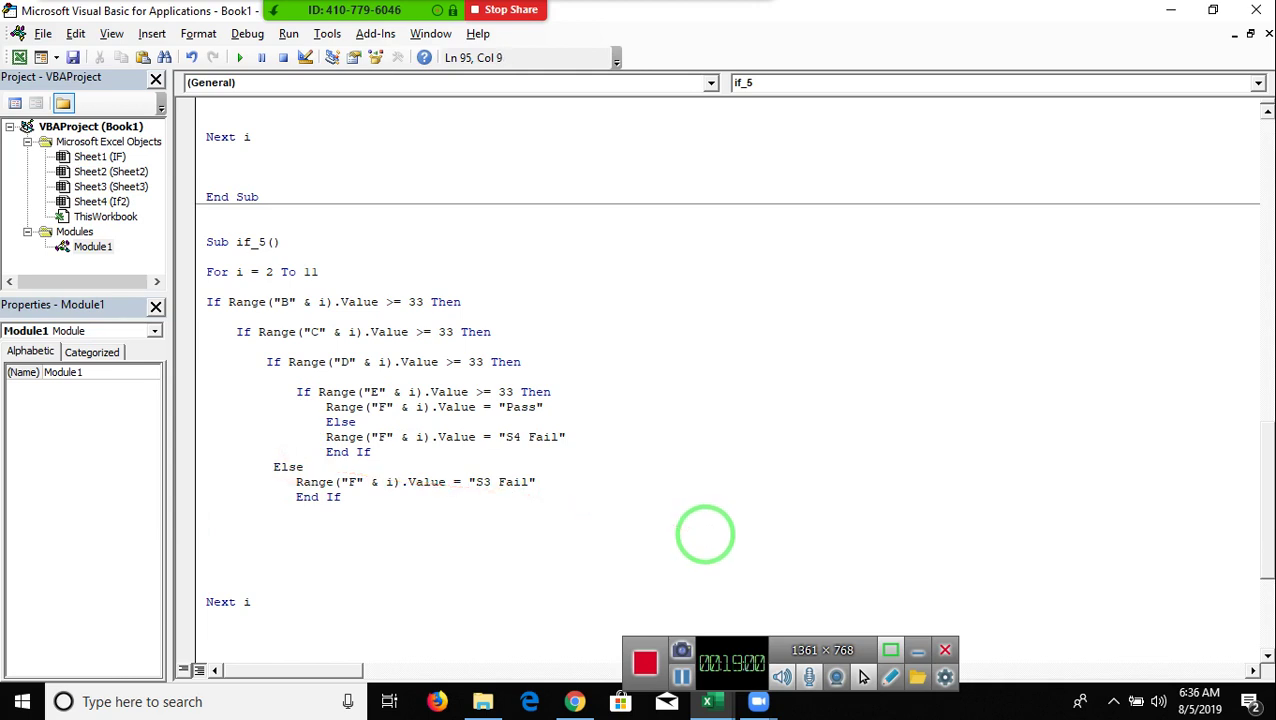
key(Delete)
key(Delete)
key(Delete)
key(Down)
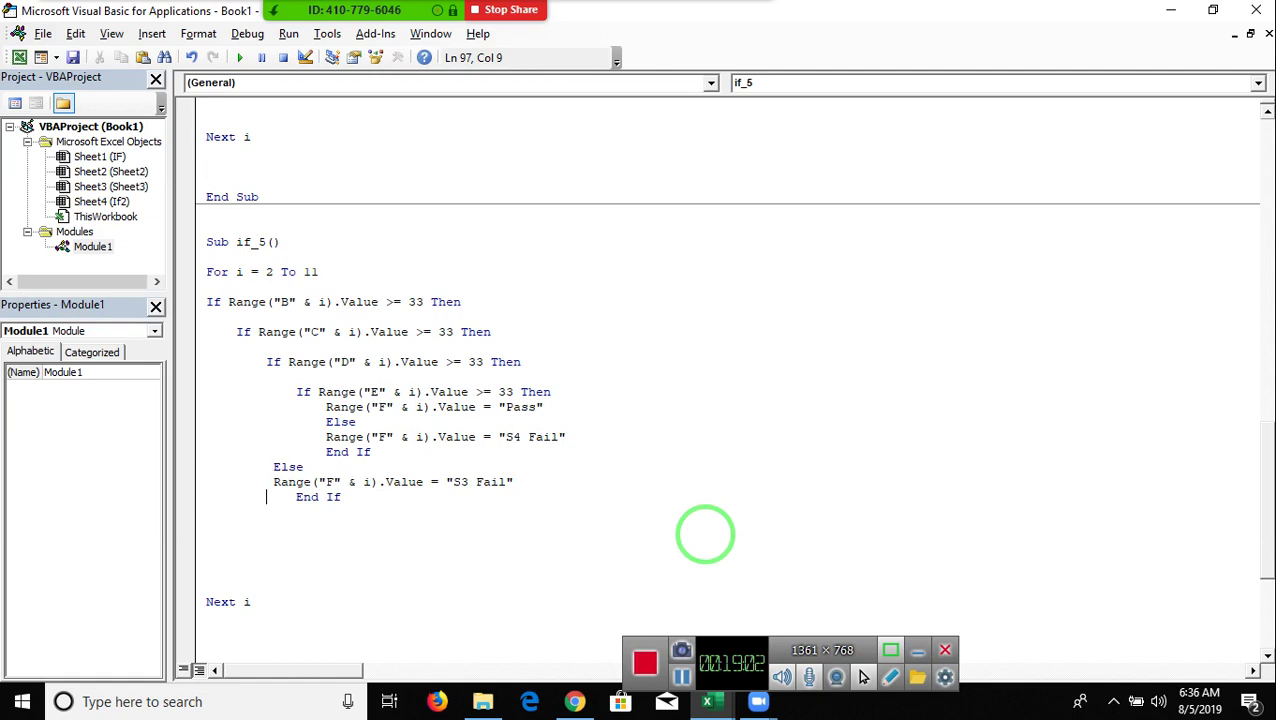
key(Delete)
key(Delete)
key(Delete)
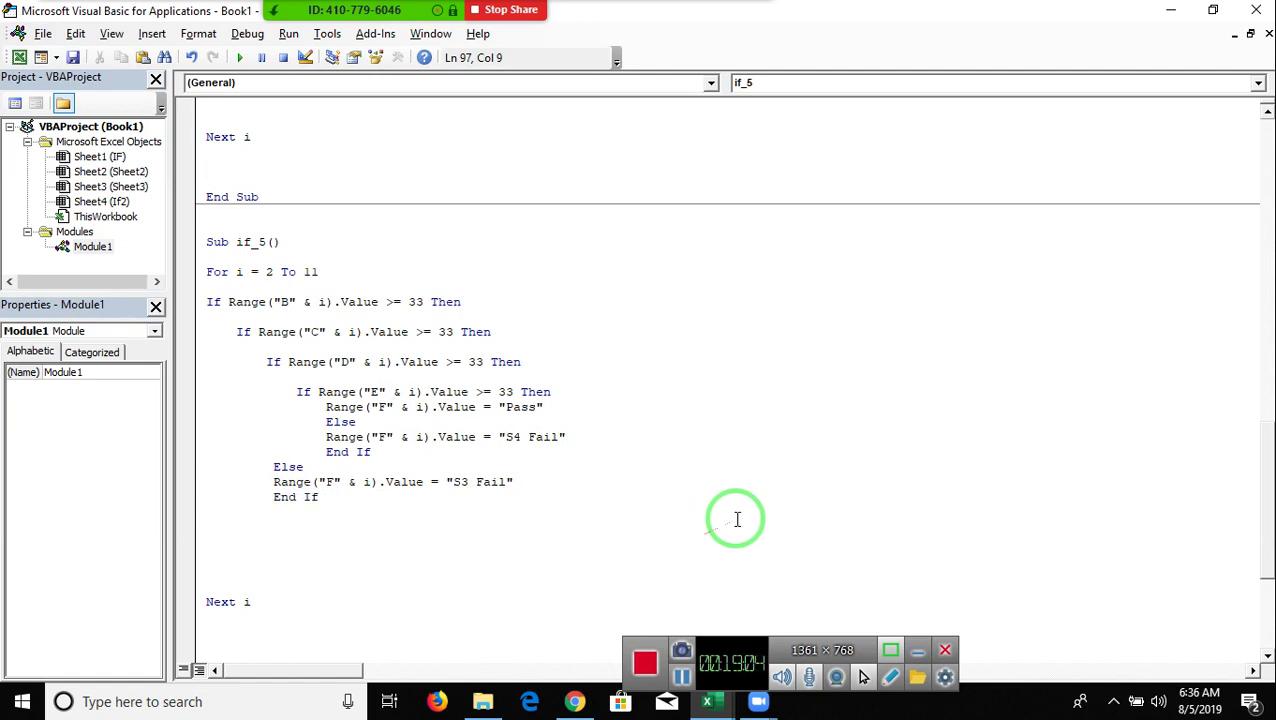
- Copy the column D Else block and paste another copy below for column C
click(291, 389)
drag(291, 389, 370, 452)
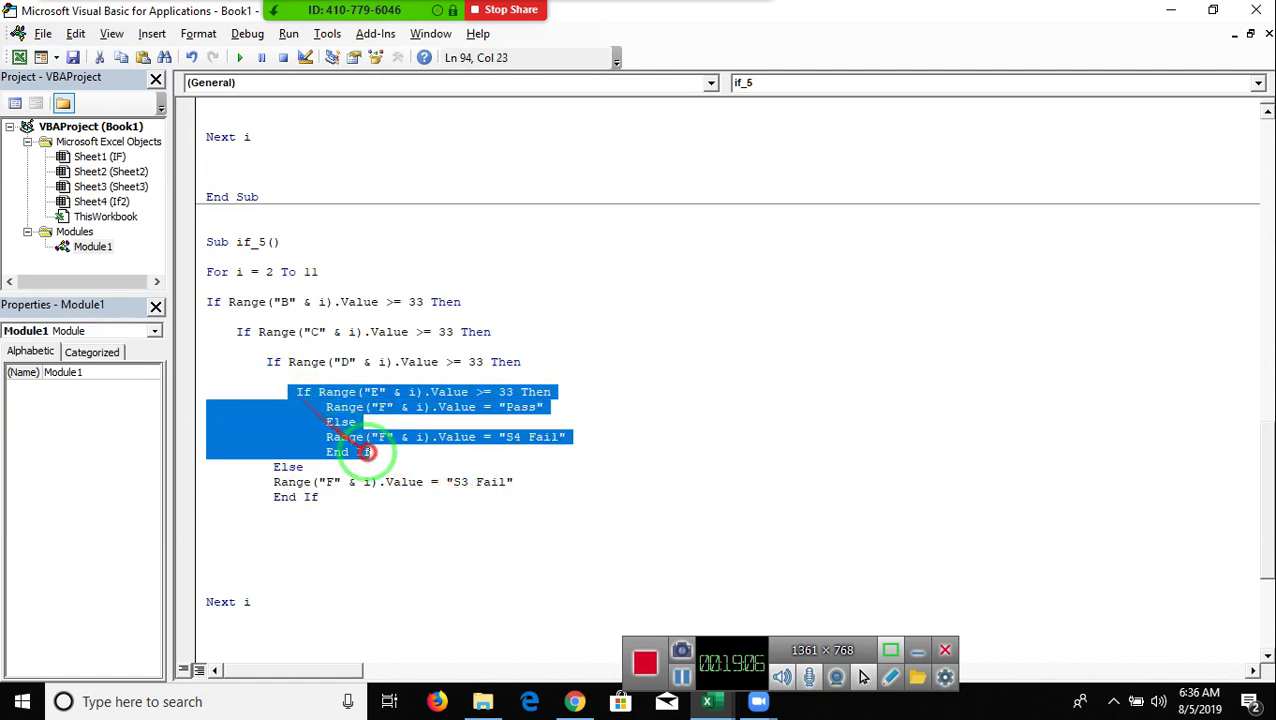
drag(266, 361, 345, 485)
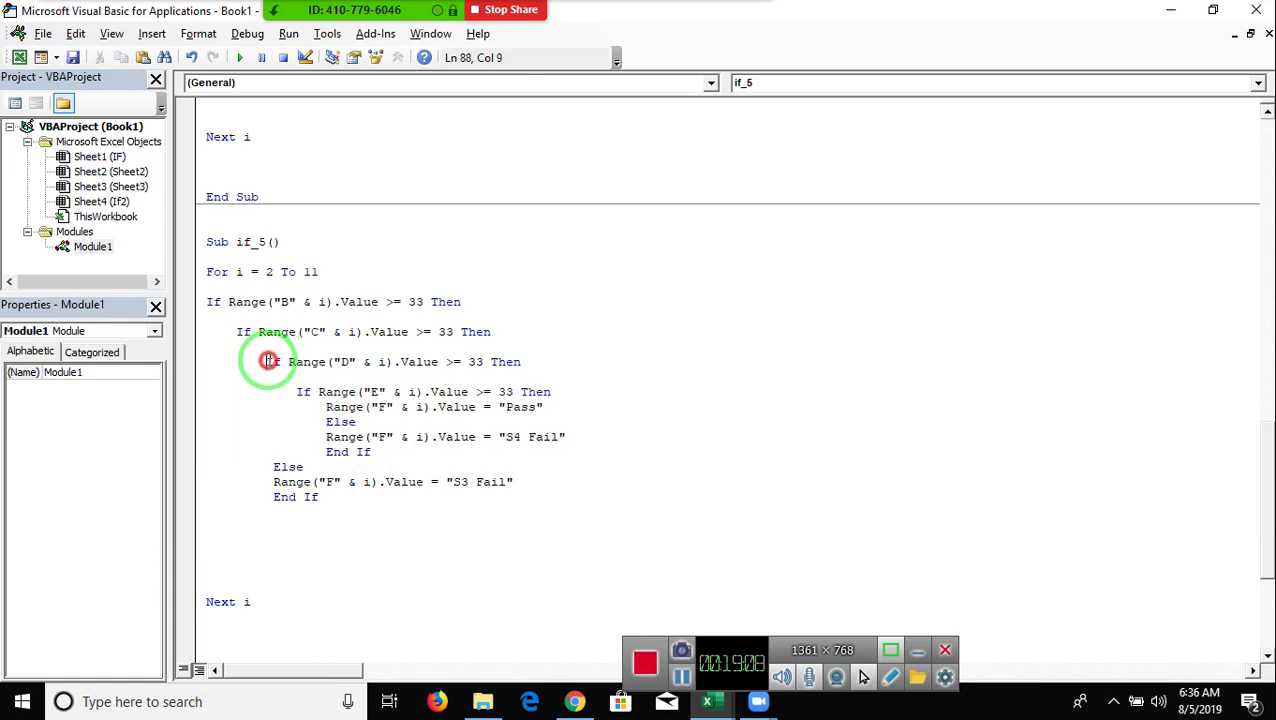
click(248, 512)
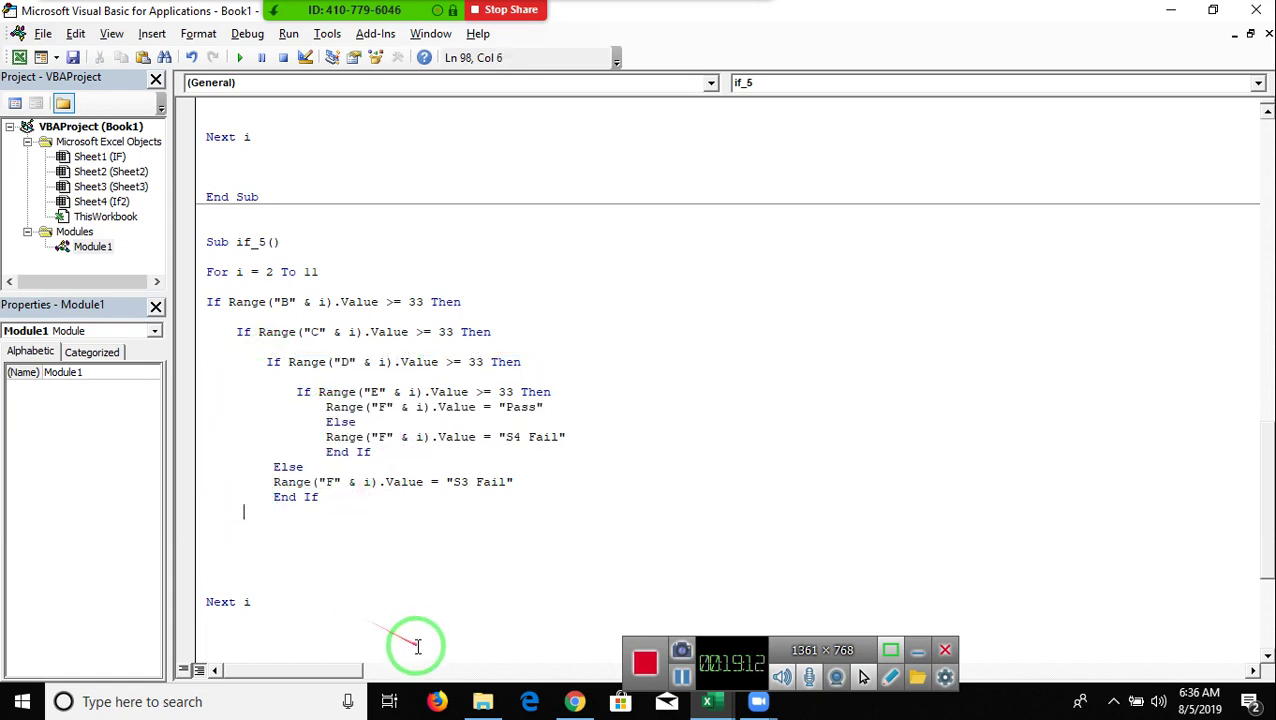
text(Else                 Range("F" & i).Value = "S4 Fail"                 End If)
- Align the pasted block with the column C If and change its label to "S2 Fail"
click(296, 526)
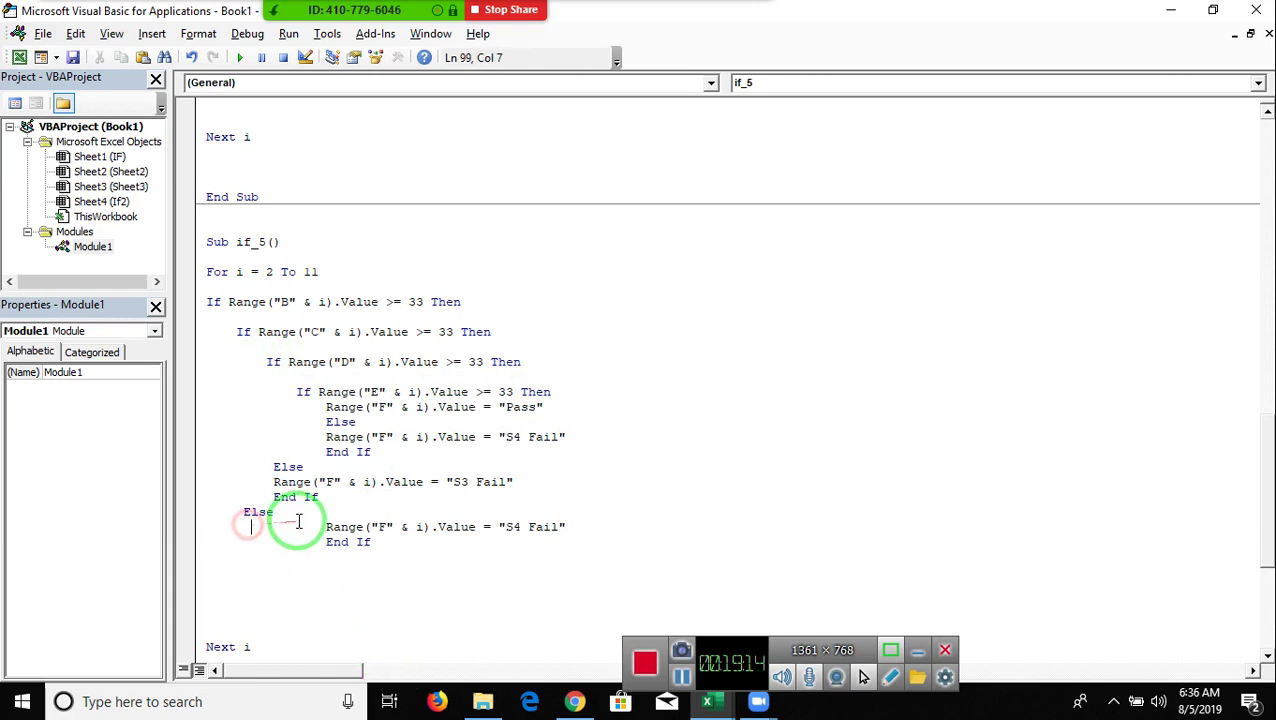
key(BackSpace)
key(BackSpace)
key(BackSpace)
key(BackSpace)
key(BackSpace)
key(BackSpace)
key(BackSpace)
key(BackSpace)
key(BackSpace)
key(BackSpace)
key(BackSpace)
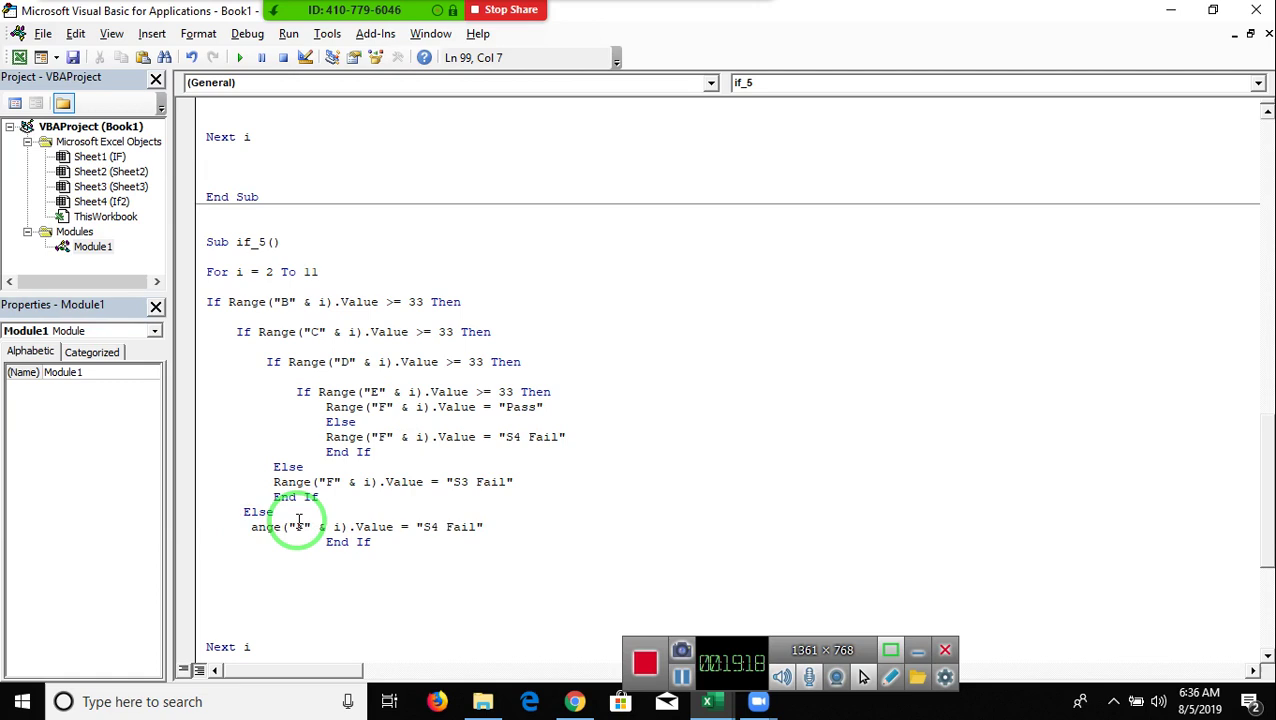
text(R)
key(BackSpace)
key(BackSpace)
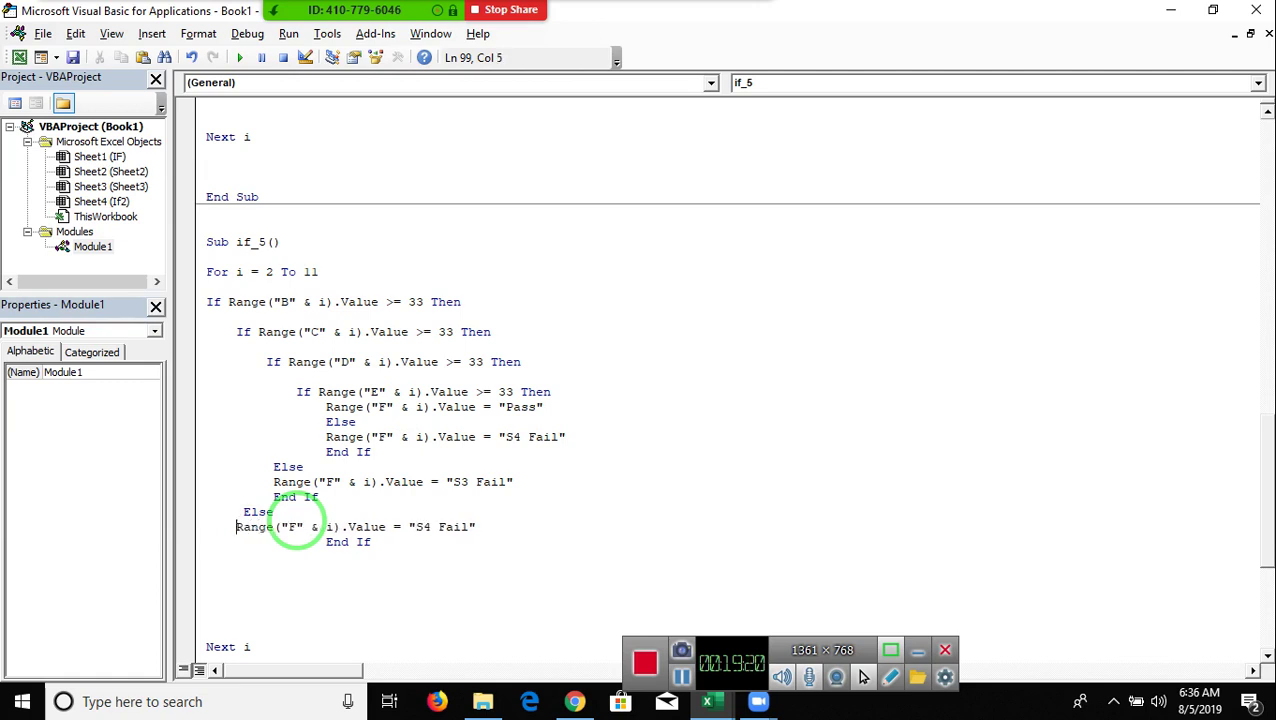
key(Down)
key(Delete)
key(Delete)
key(Delete)
key(Delete)
key(Delete)
key(Delete)
key(Delete)
key(Delete)
key(Delete)
key(Delete)
key(Delete)
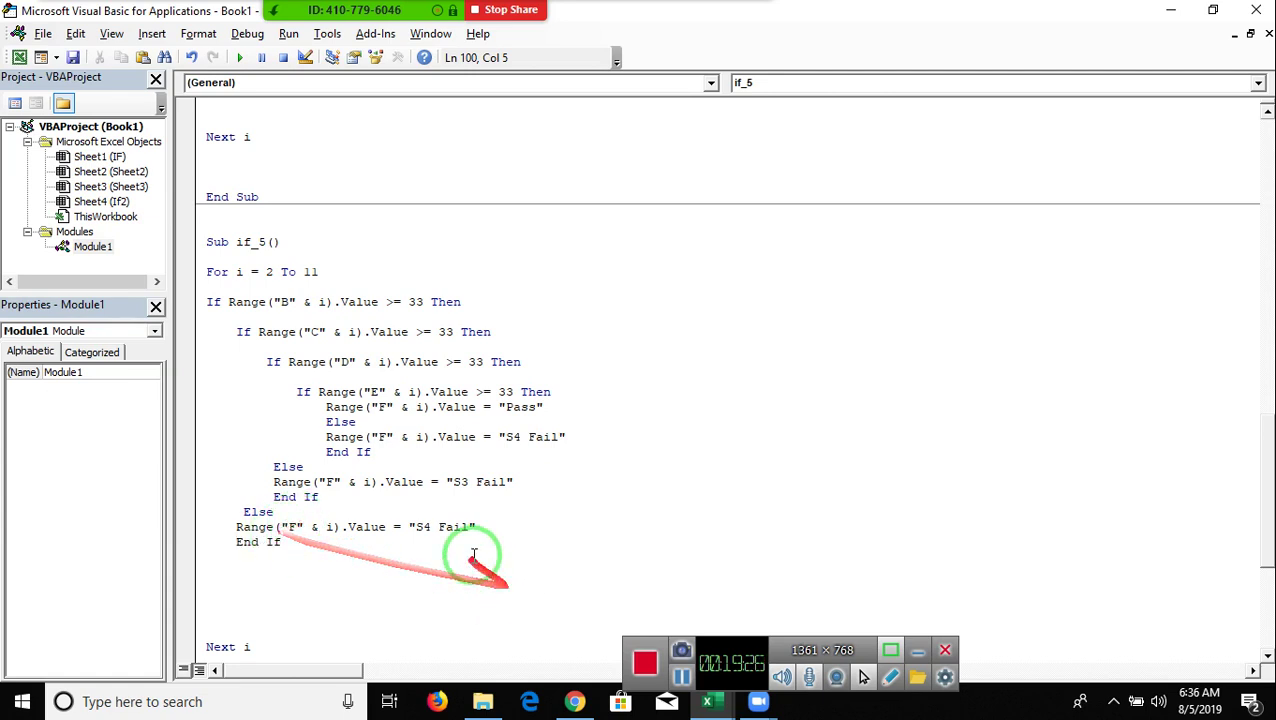
click(427, 525)
key(BackSpace)
text(2)
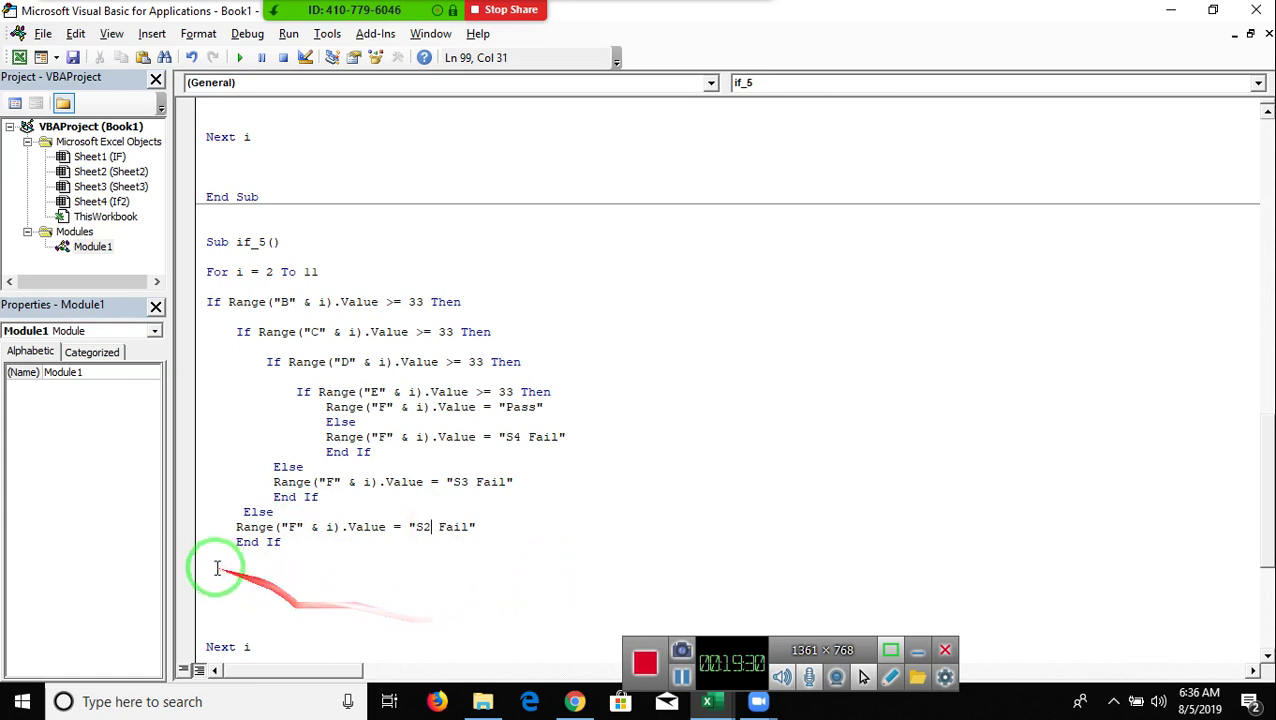
- Paste another Else block for column B, outdent it, and label it "S1 Fail"
click(205, 576)
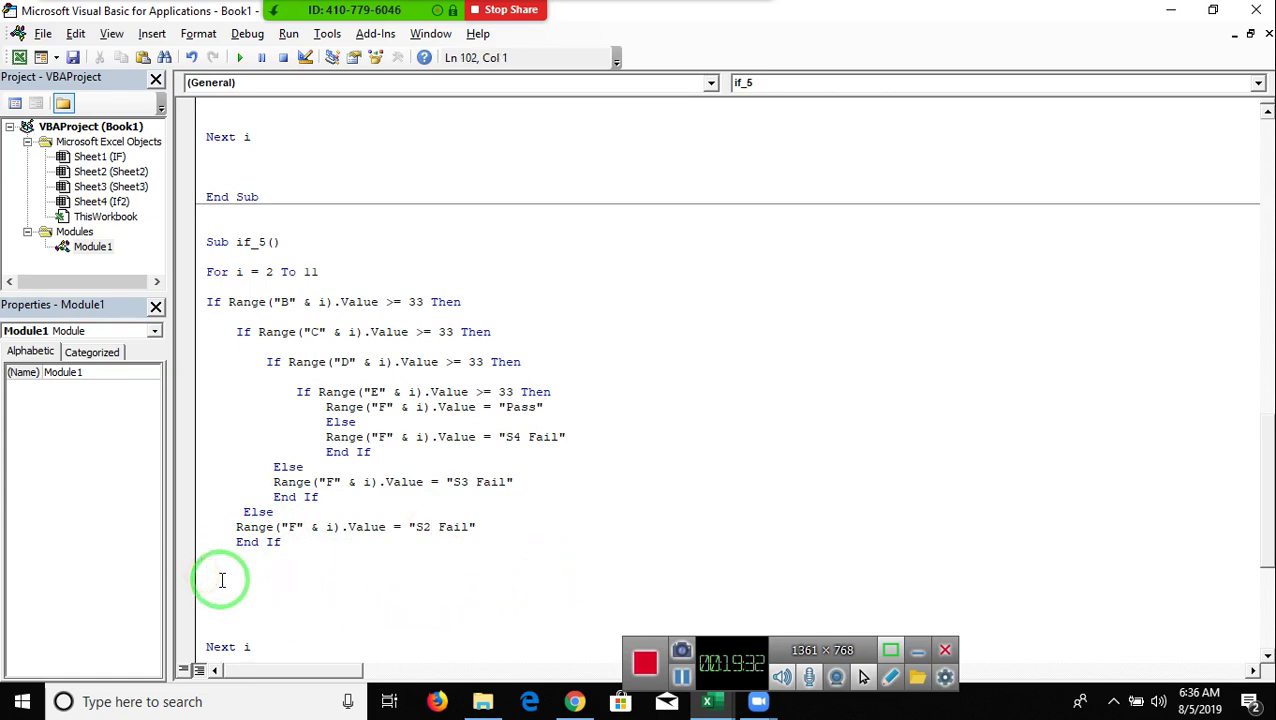
text(Else                 Range("F" & i).Value = "S4 Fail"                 End If)
click(212, 588)
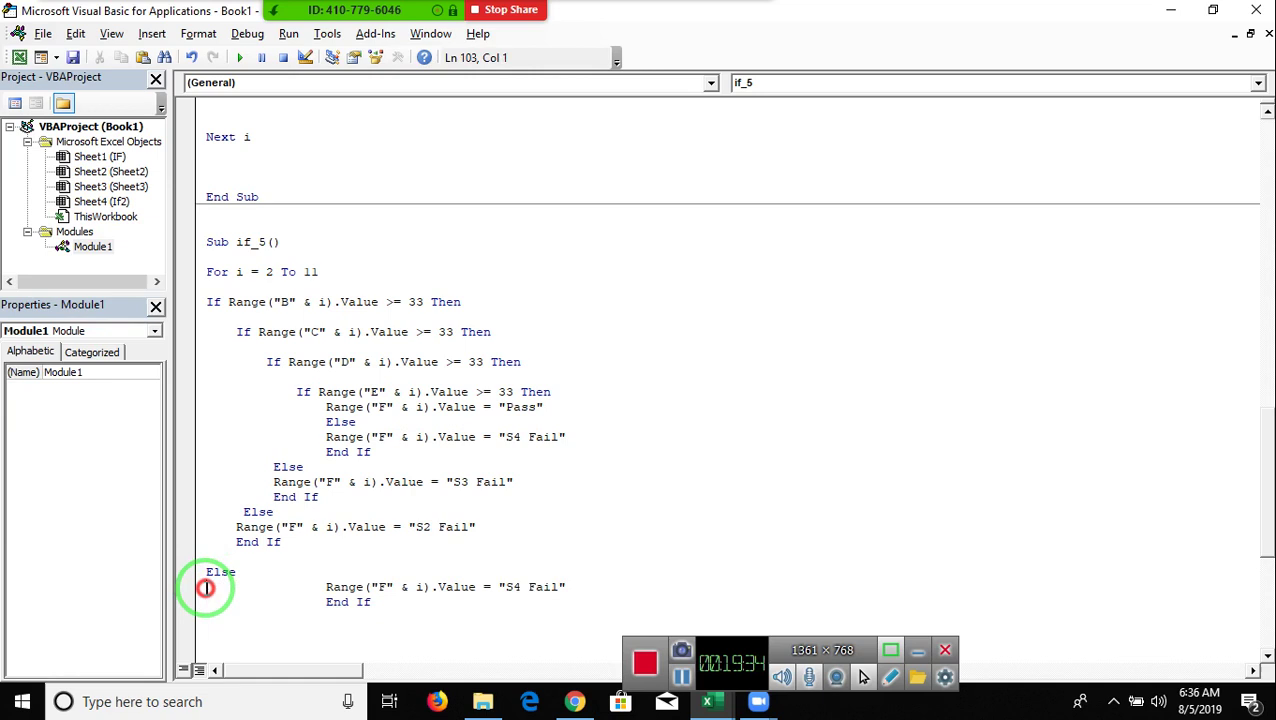
key(Delete)
key(Delete)
key(Delete)
key(Delete)
key(Delete)
key(Delete)
key(Delete)
key(Delete)
key(Delete)
key(Delete)
key(Delete)
key(Delete)
key(Delete)
key(Delete)
key(Delete)
key(Delete)
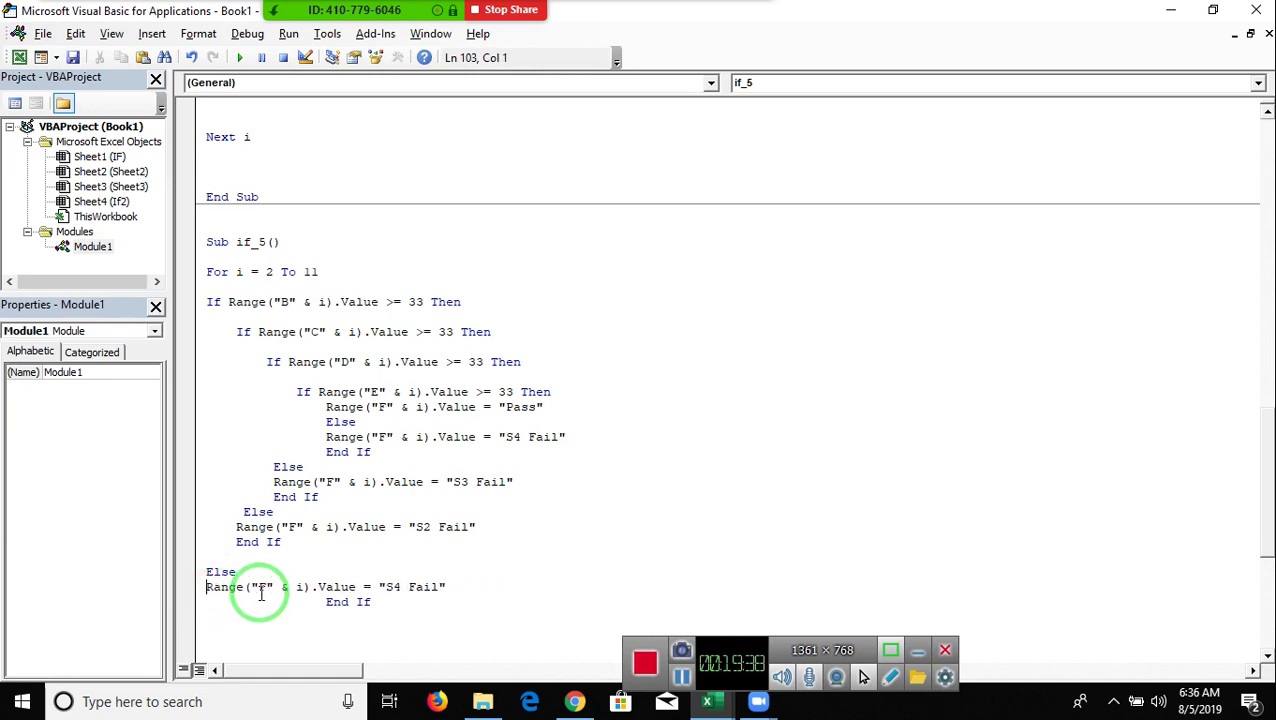
key(Delete)
key(Delete)
key(Delete)
key(Delete)
key(Delete)
key(Delete)
key(Delete)
key(Delete)
key(Delete)
key(Delete)
key(Delete)
key(Delete)
key(Delete)
key(Delete)
key(Delete)
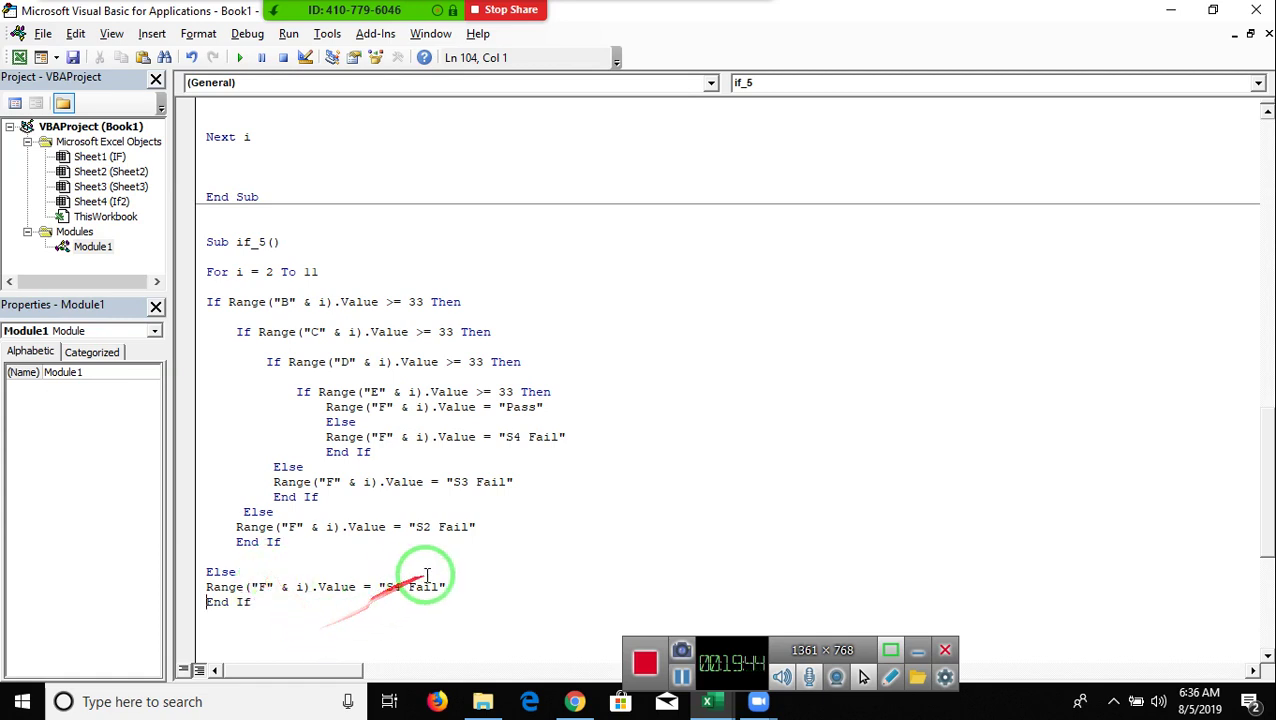
click(395, 587)
key(Delete)
text(1)
click(341, 556)
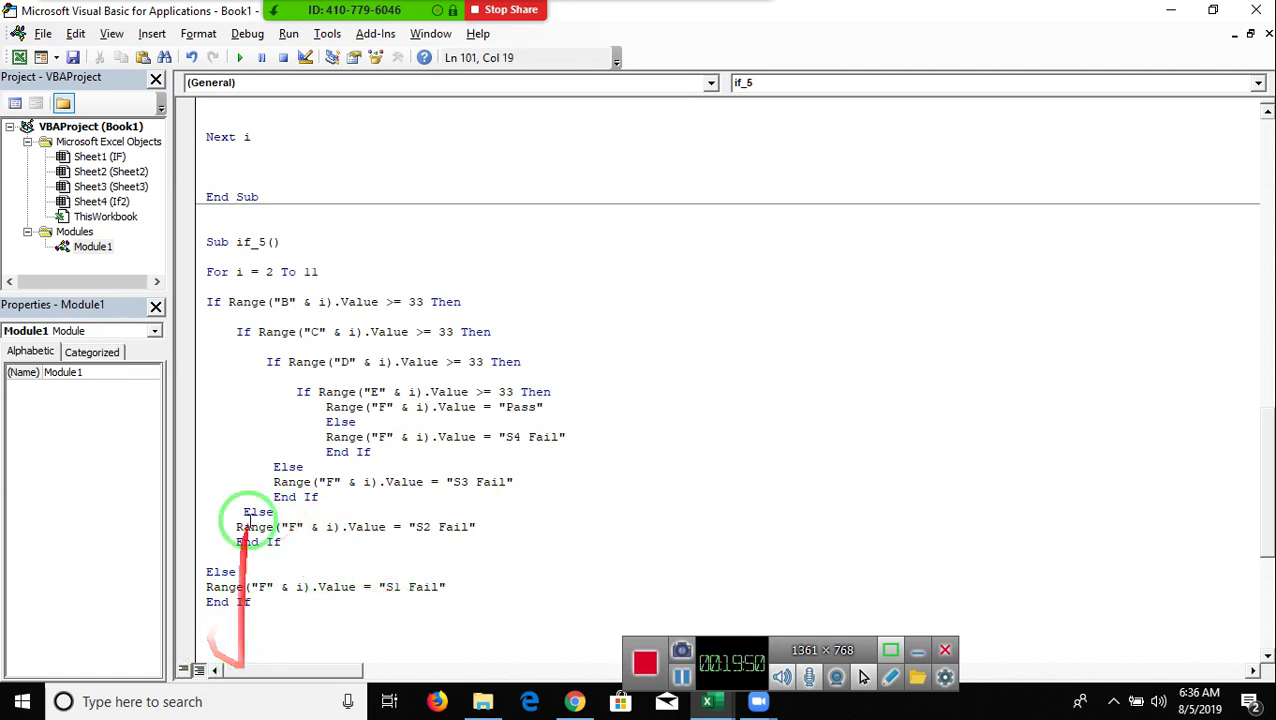
mouse_move(228, 332)
mouse_down()
mouse_move(287, 467)
mouse_move(281, 541)
mouse_up()
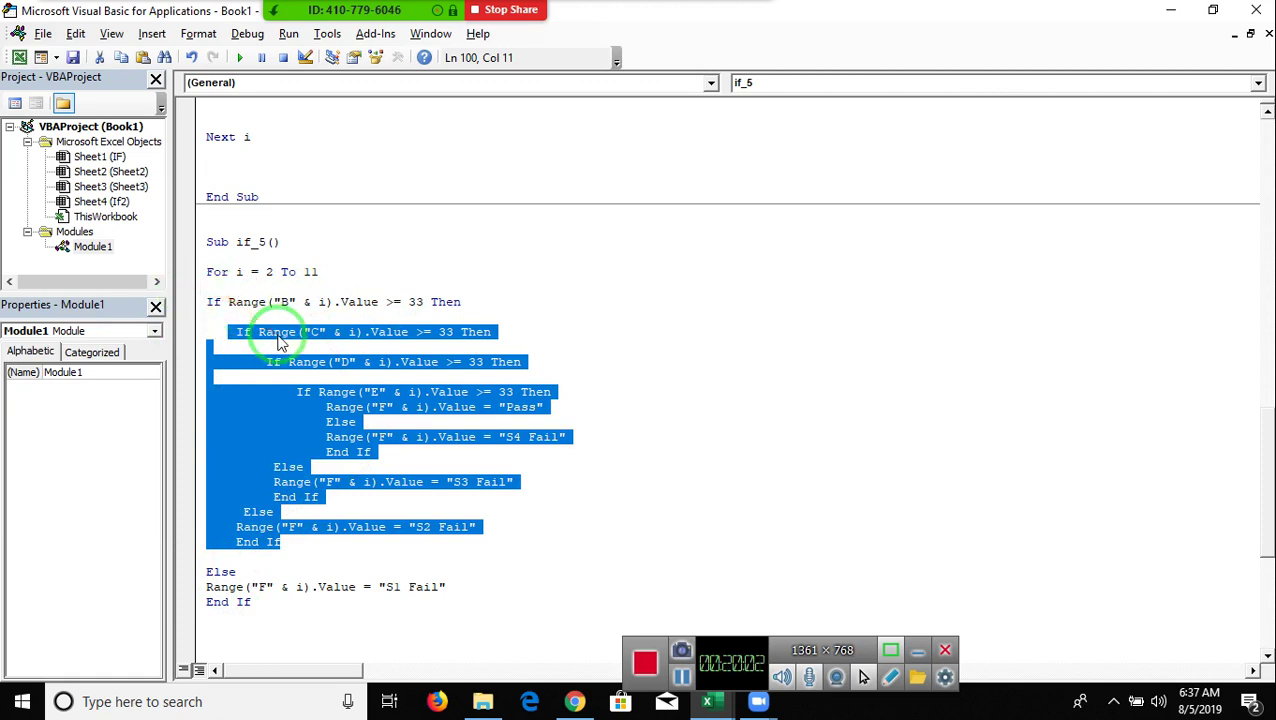
click(194, 590)
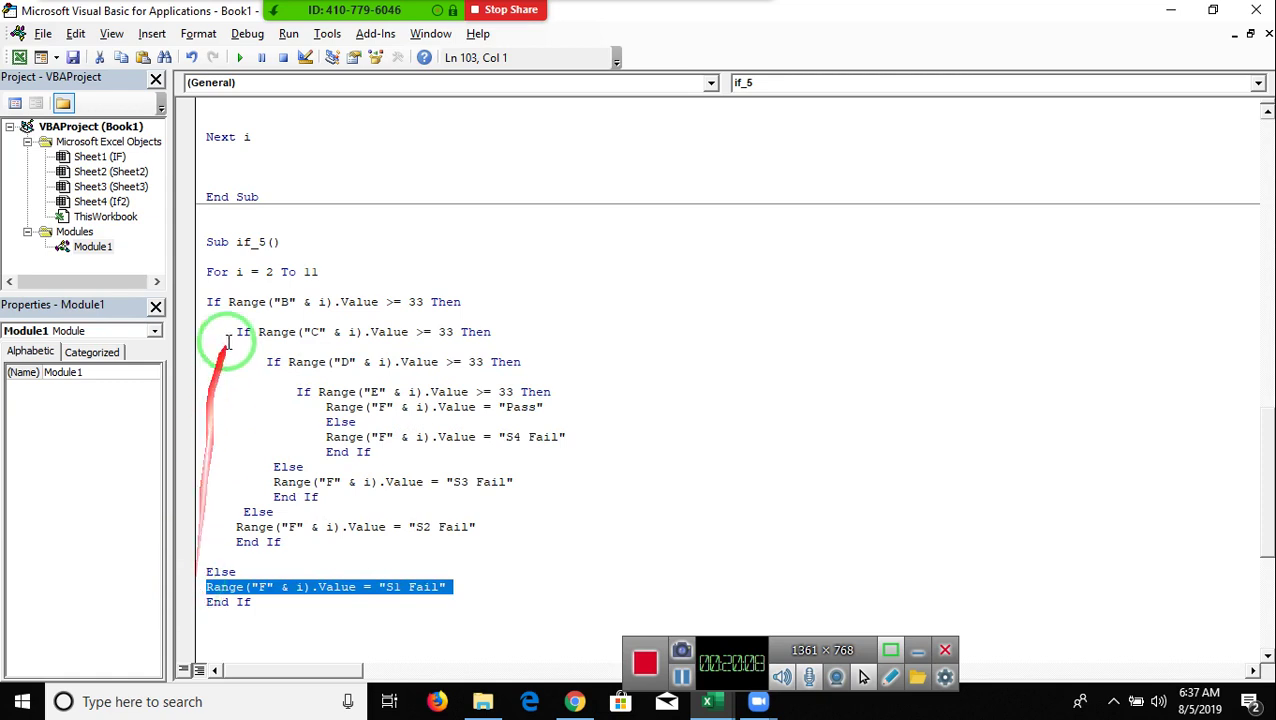
drag(238, 332, 517, 344)
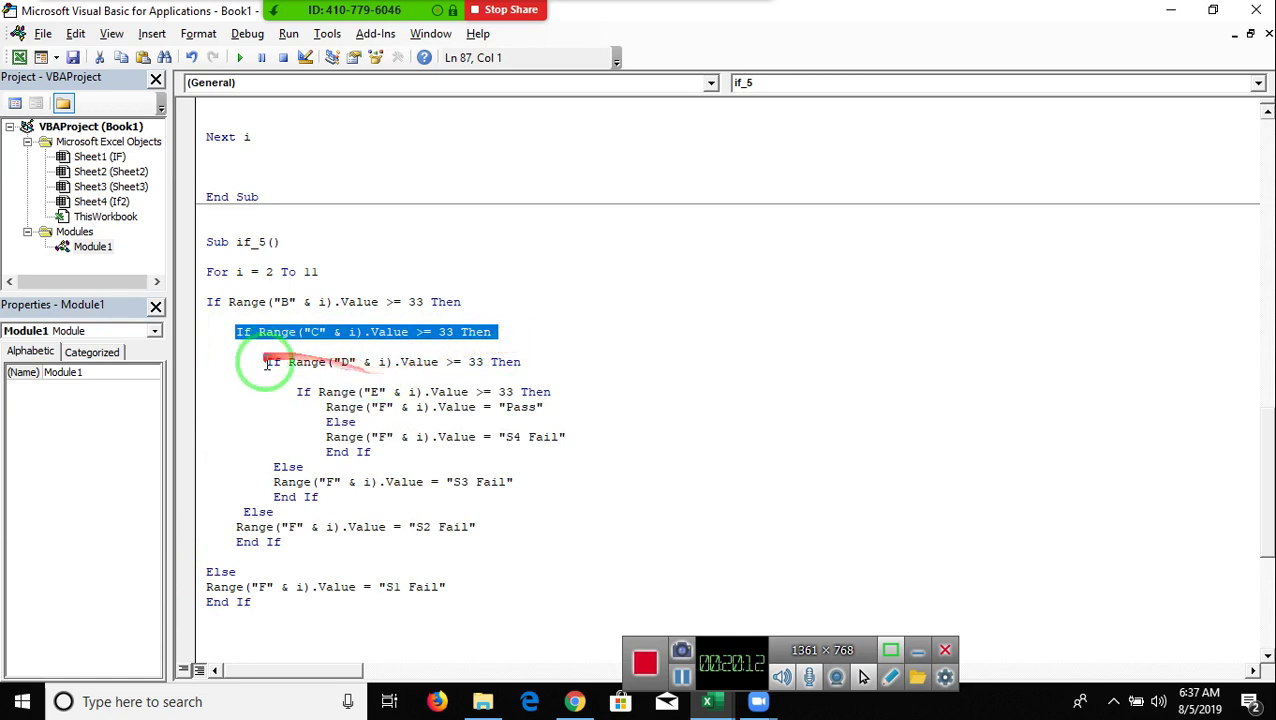
click(228, 512)
drag(228, 512, 368, 549)
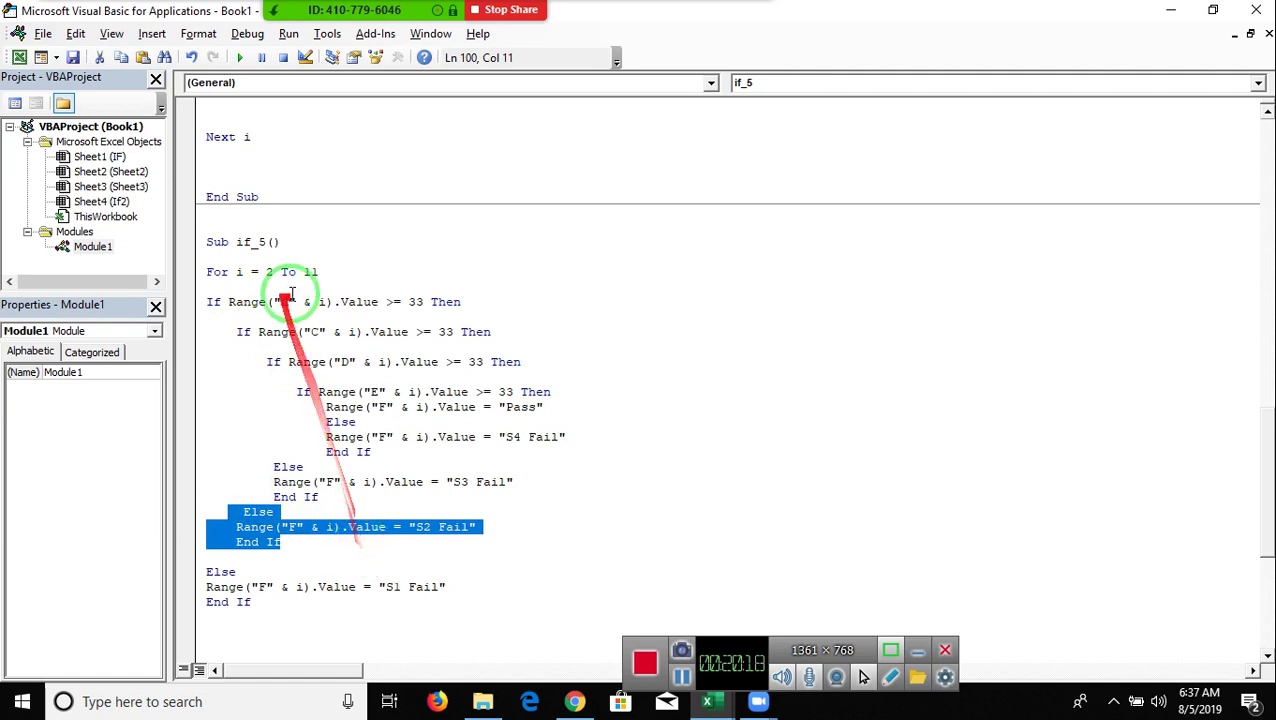
drag(262, 362, 522, 367)
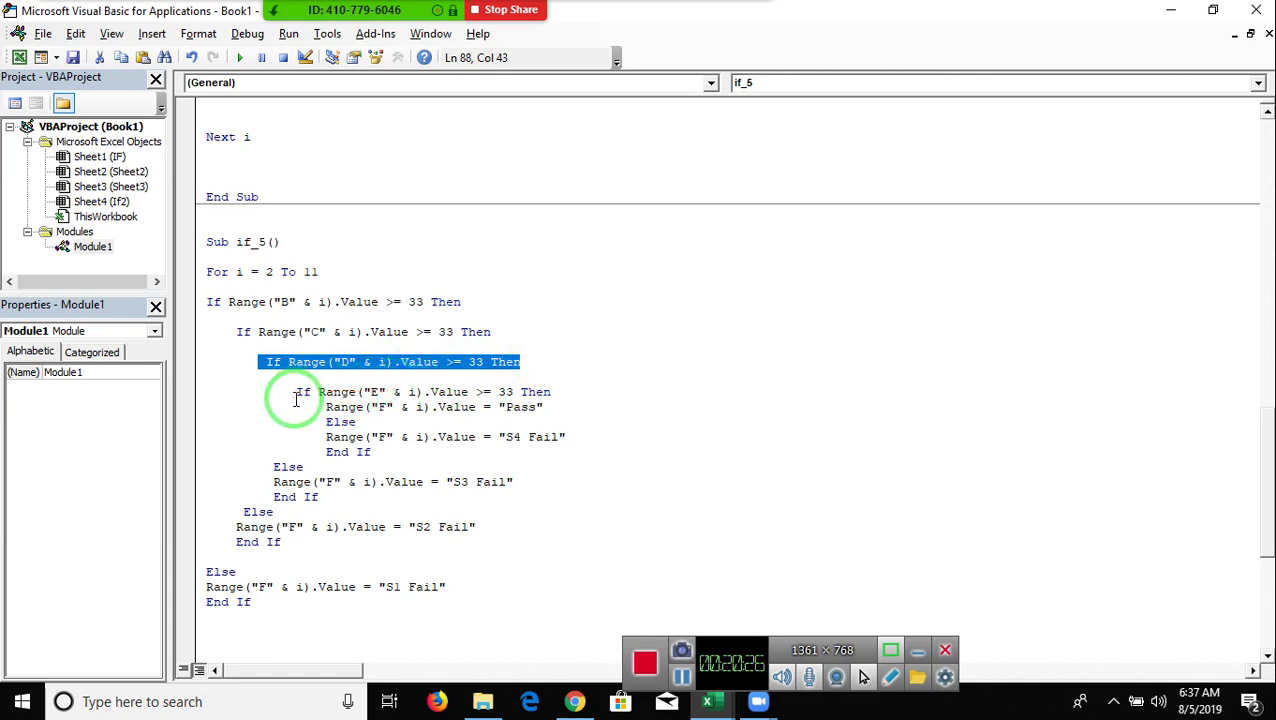
drag(272, 466, 373, 500)
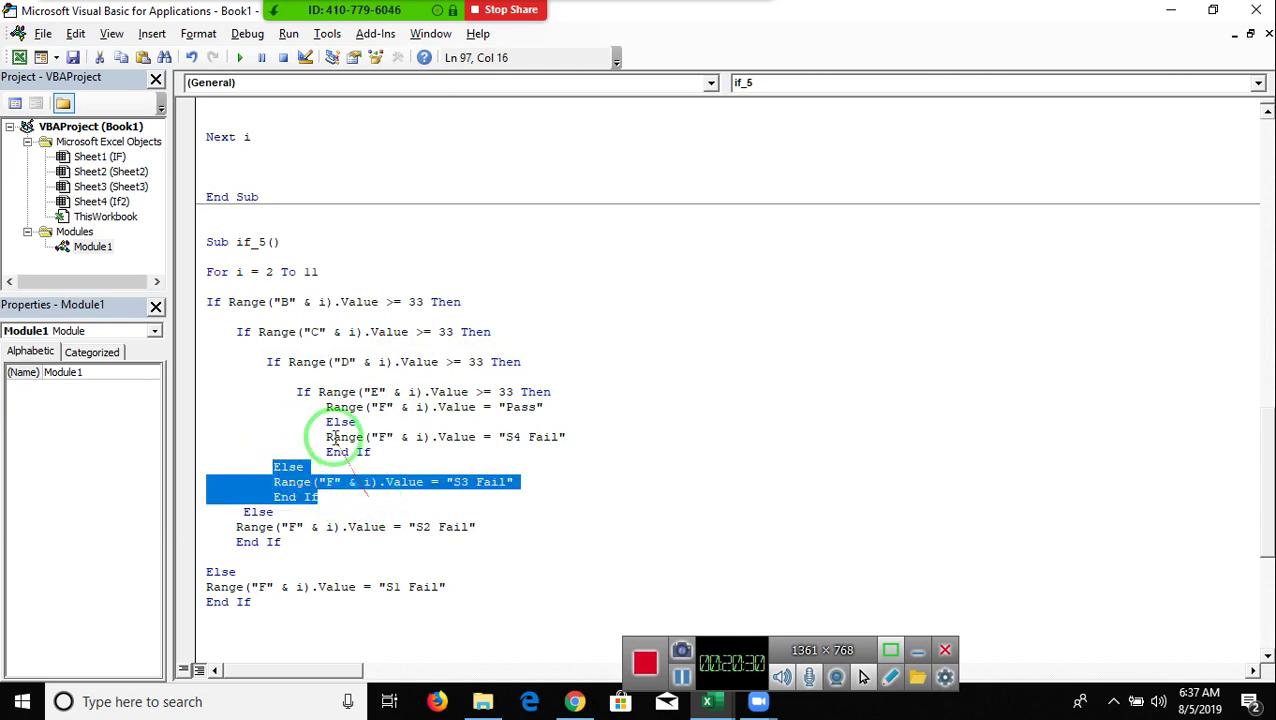
mouse_move(297, 392)
mouse_down()
mouse_move(549, 378)
mouse_move(551, 392)
mouse_up()
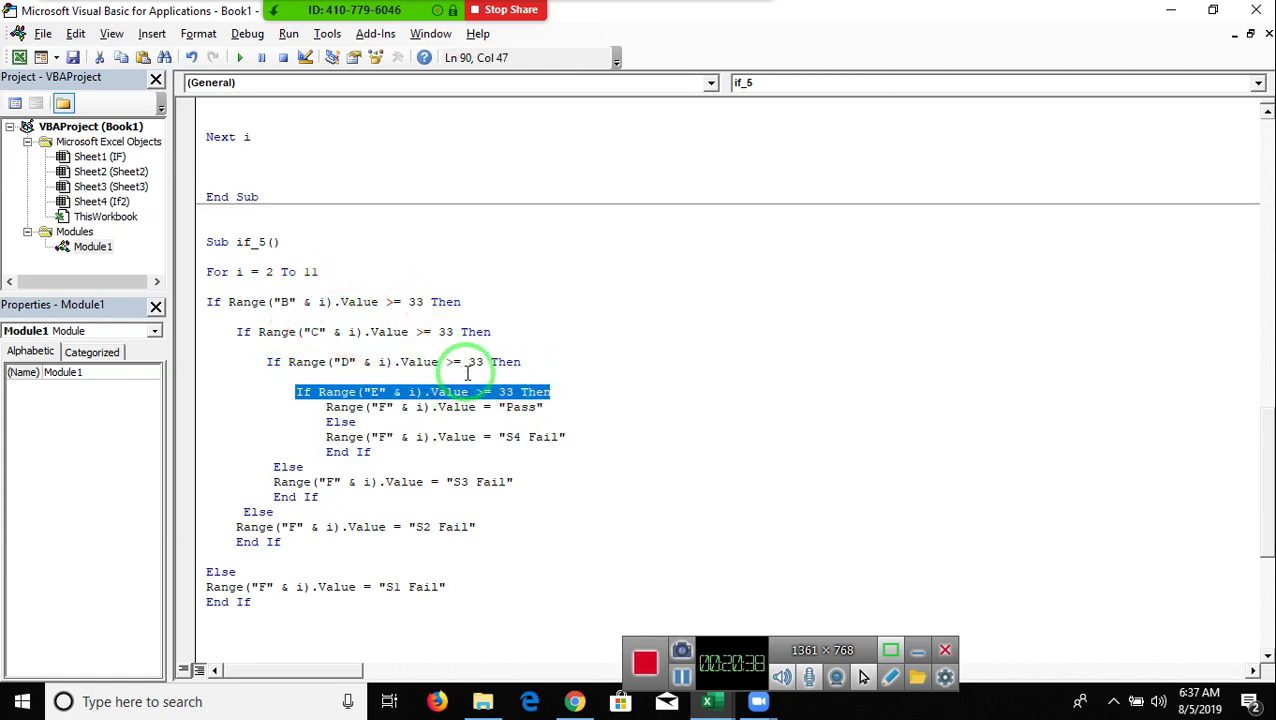
drag(320, 407, 320, 420)
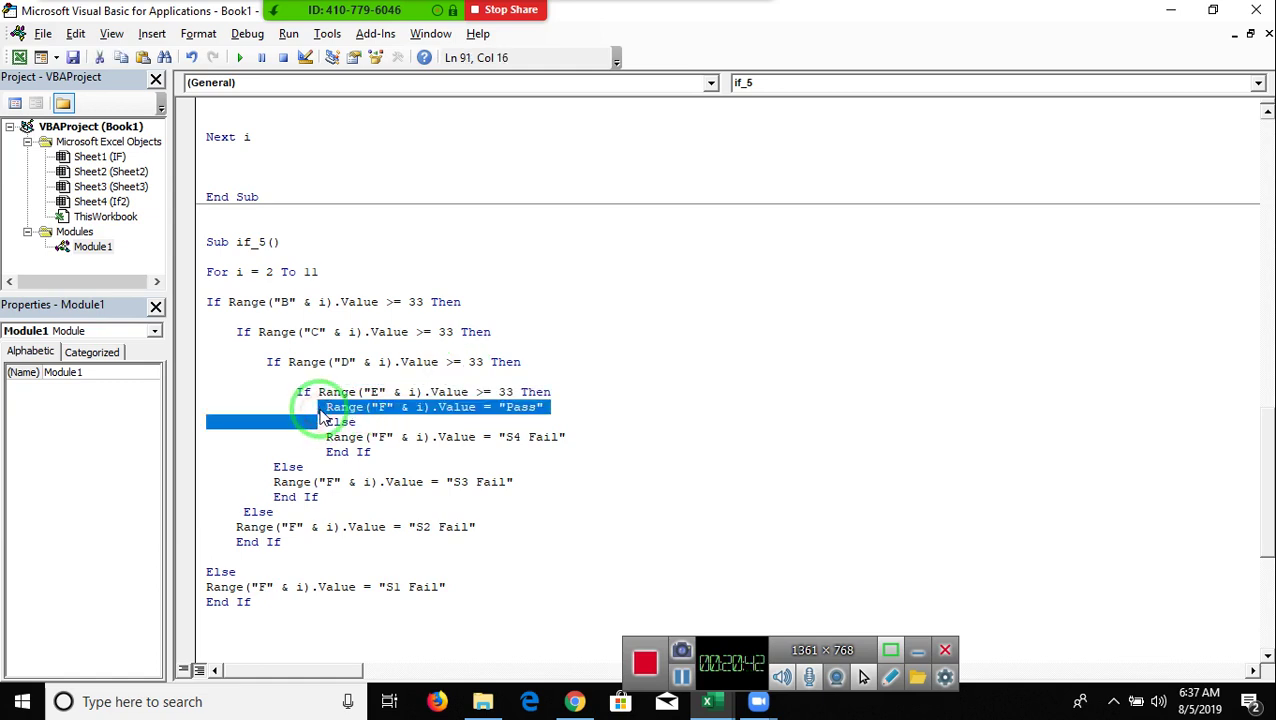
double_click(327, 439)
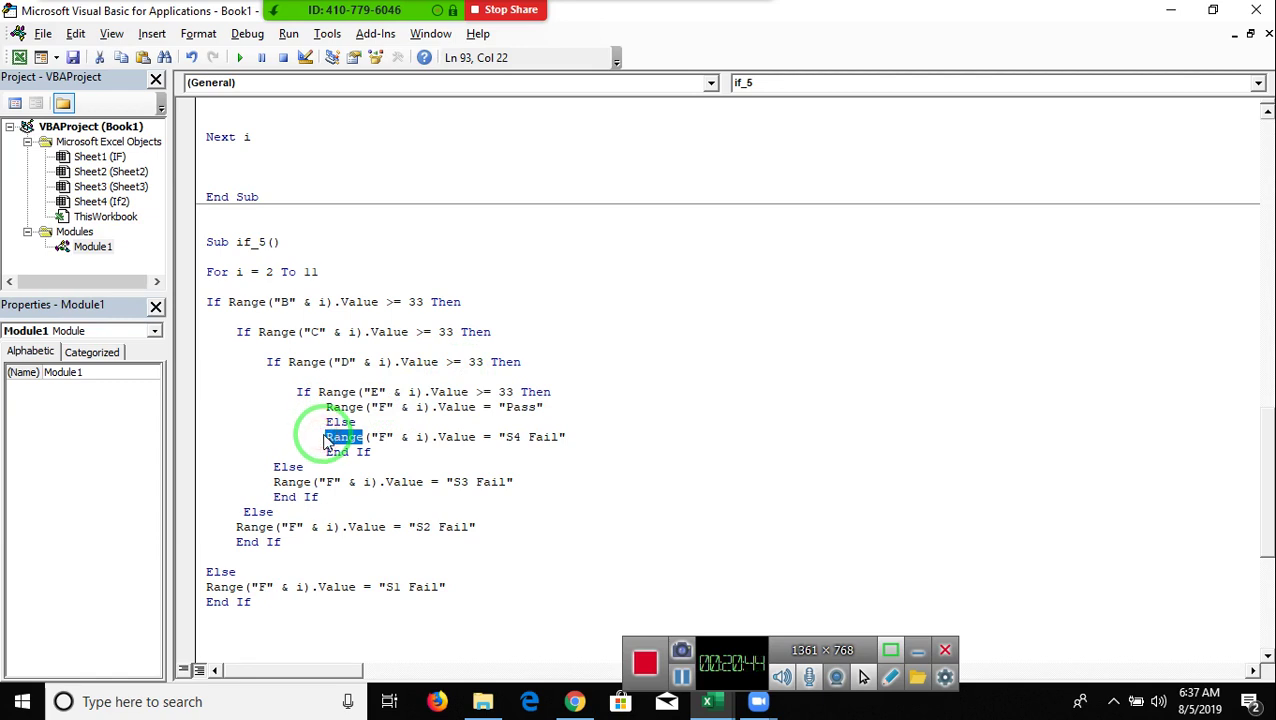
click(265, 421)
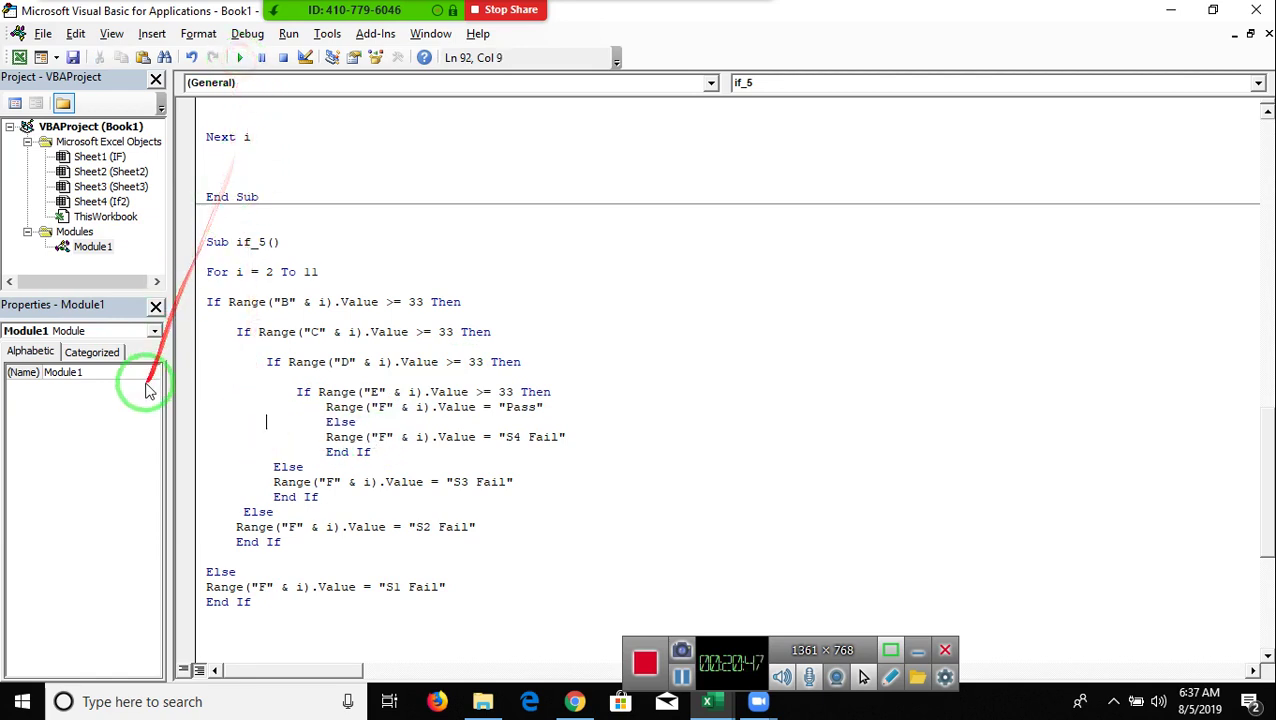
key(alt+Tab)
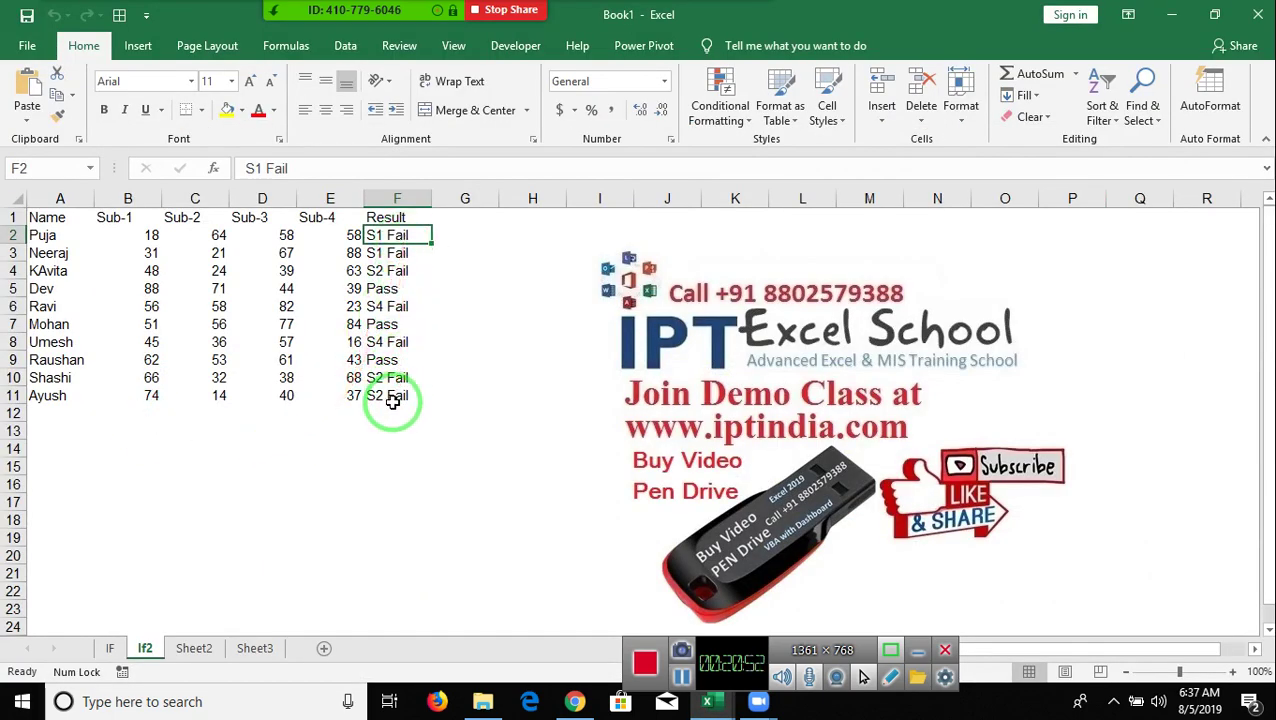
key(alt+Tab)
scroll(194, 470, up, 3)
scroll(213, 433, up, 2)
scroll(213, 433, down, 11)
scroll(216, 430, down, 1)
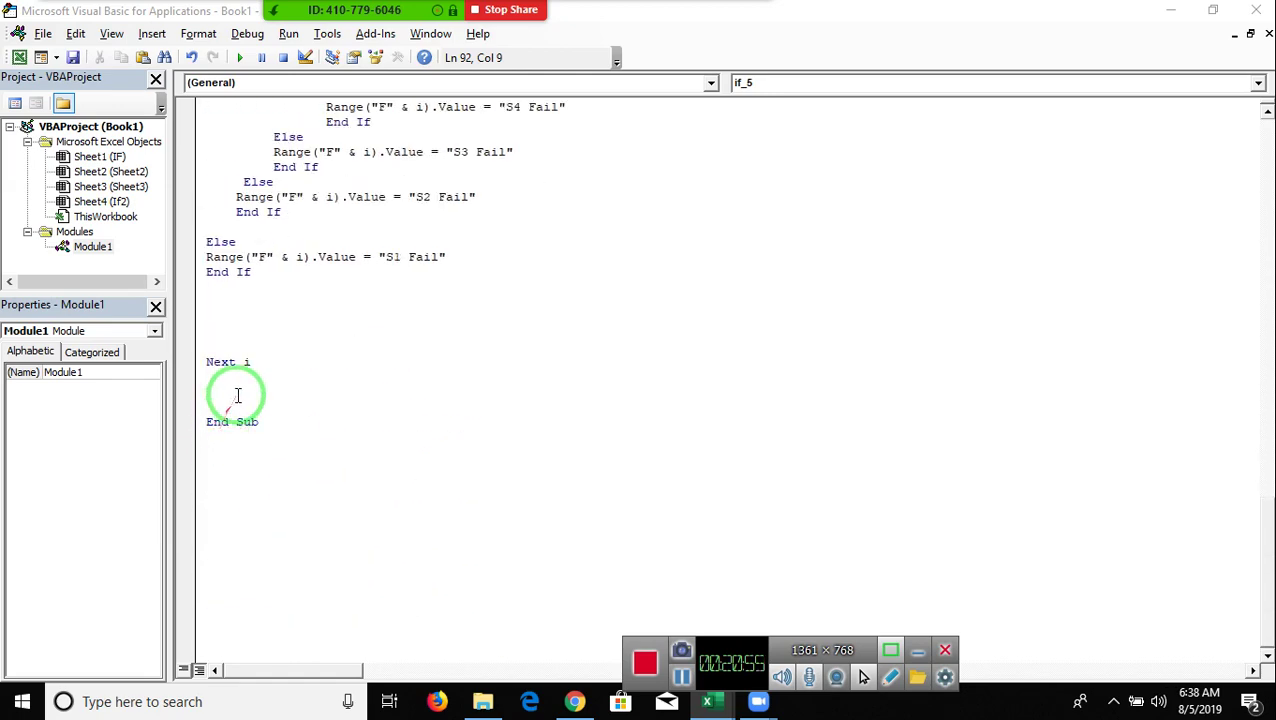
- Declare Sub if_6() below the last End Sub with a For i = 2 To 11 … Next i loop
click(242, 465)
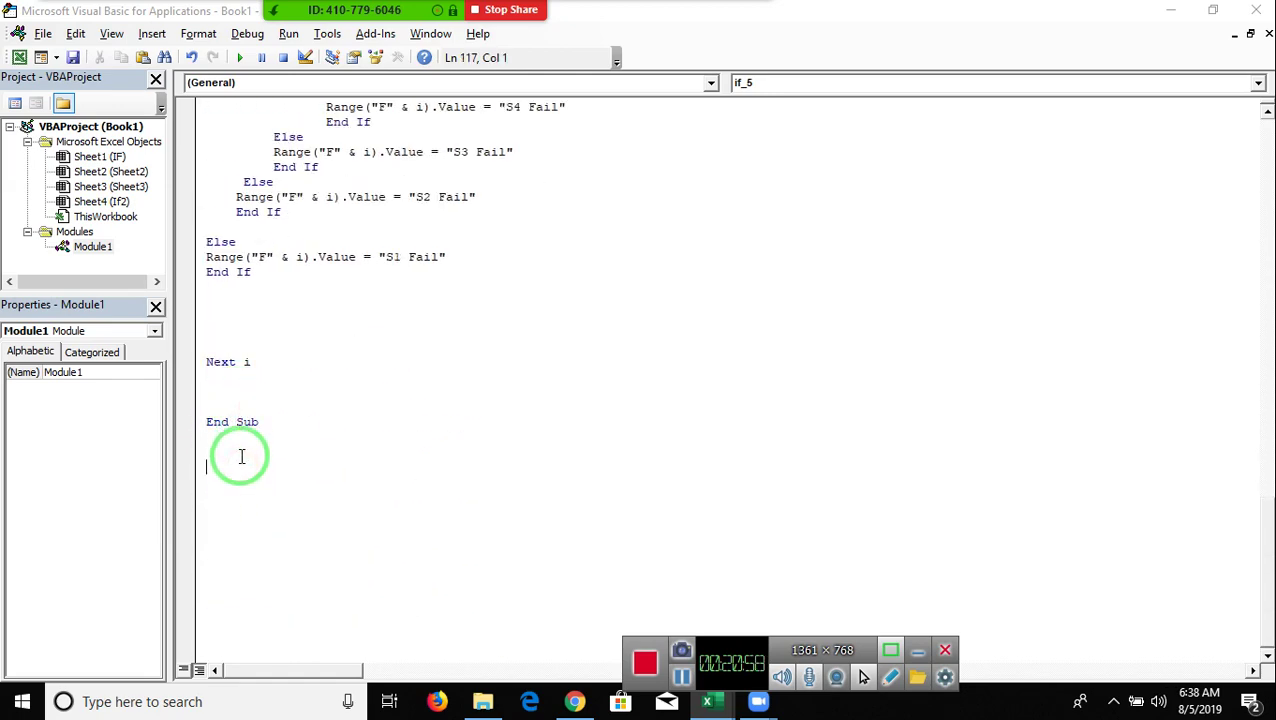
text(sub i)
text(f_)
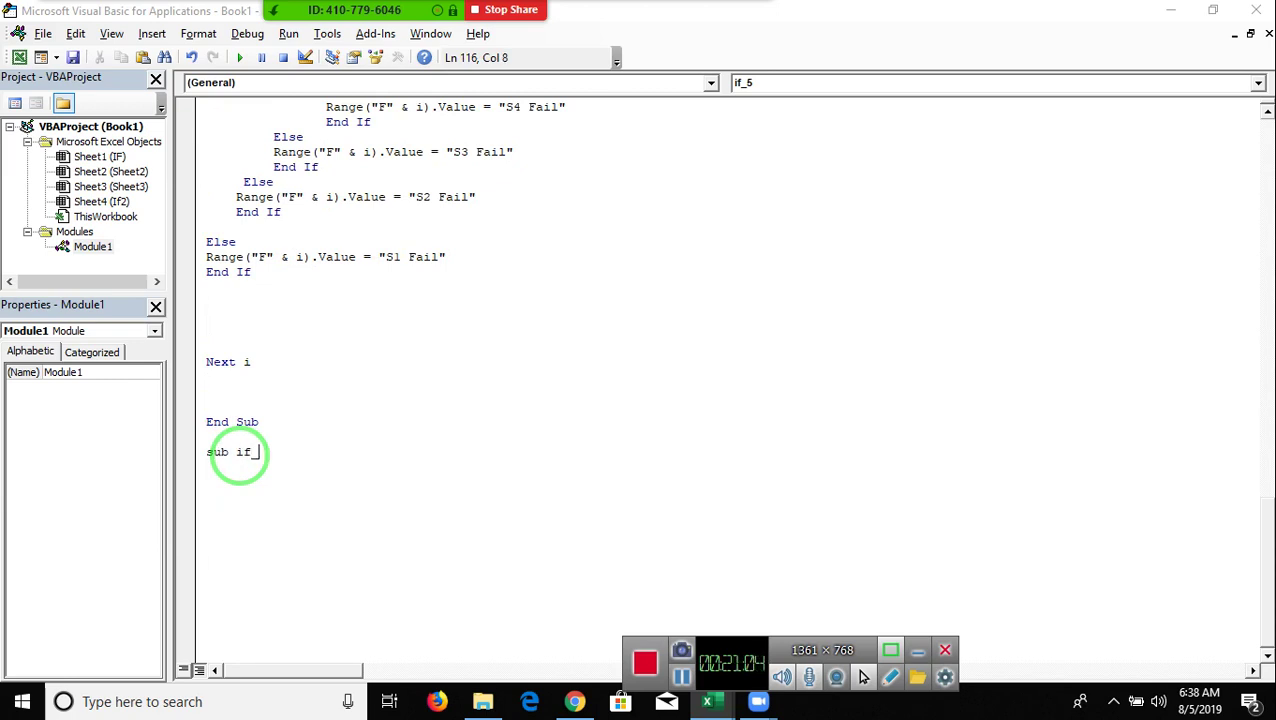
key(Return)
key(Return)
key(Return)
key(Return)
key(Return)
key(Return)
key(Return)
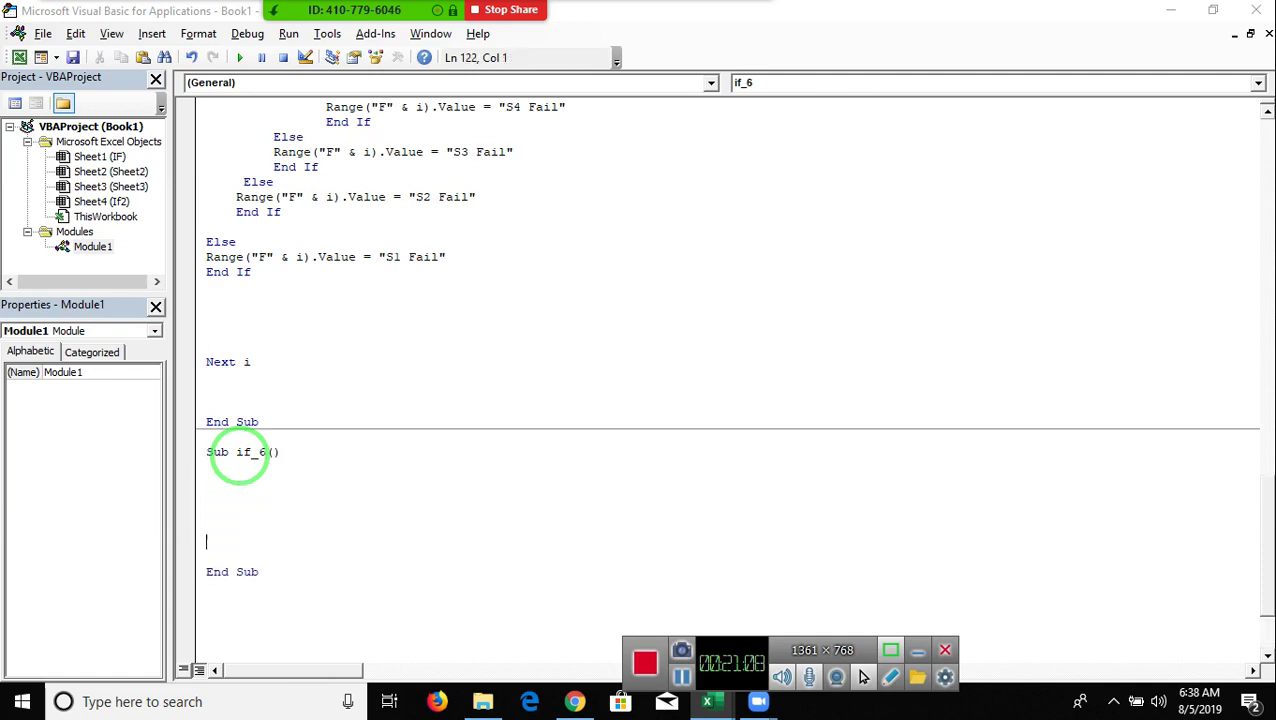
text(for i = )
text(1)
key(BackSpace)
key(BackSpace)
key(BackSpace)
text(3)
text(2)
text(1)
key(Return)
key(Return)
key(Return)
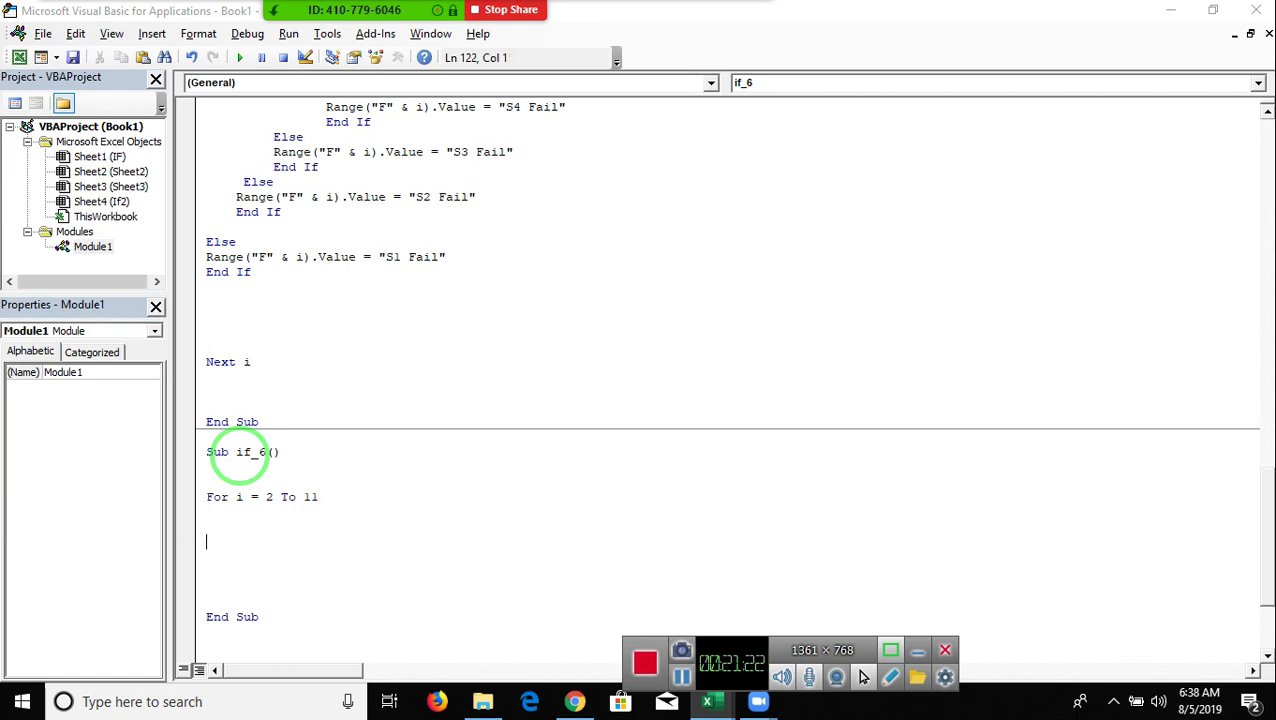
text(nex)
key(Up)
key(Return)
key(Return)
key(Return)
key(Return)
key(Up)
key(Up)
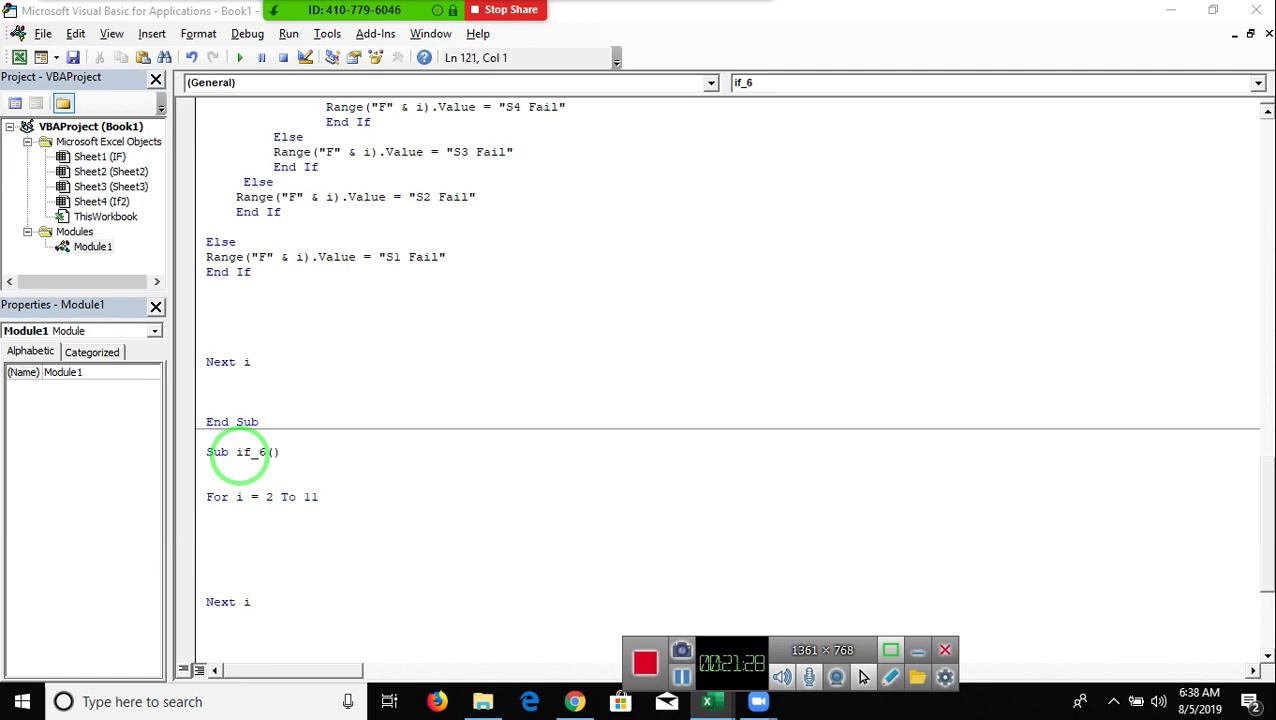
- Inside the loop, add Select Case Range("B" & i).Value with a Case Is >= 33 branch
text(sele)
text(ct)
text(case )
text(range)
text(()
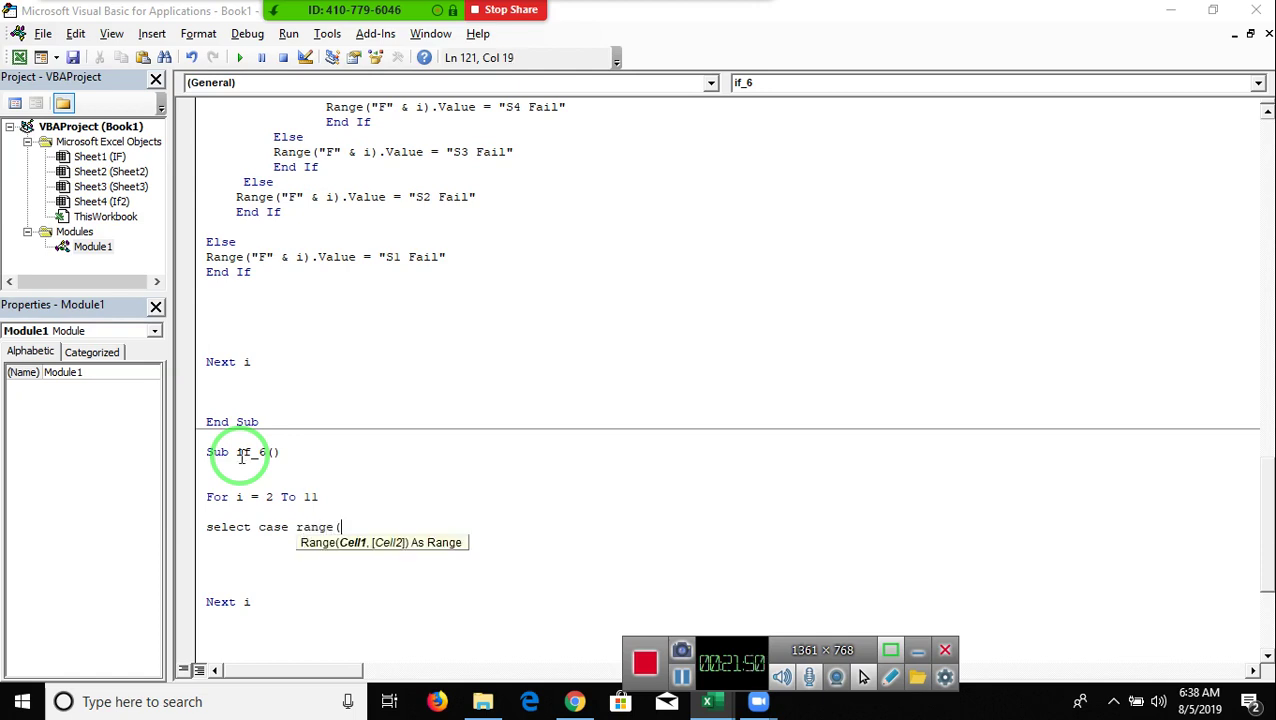
text(")
key(Return)
text(A)
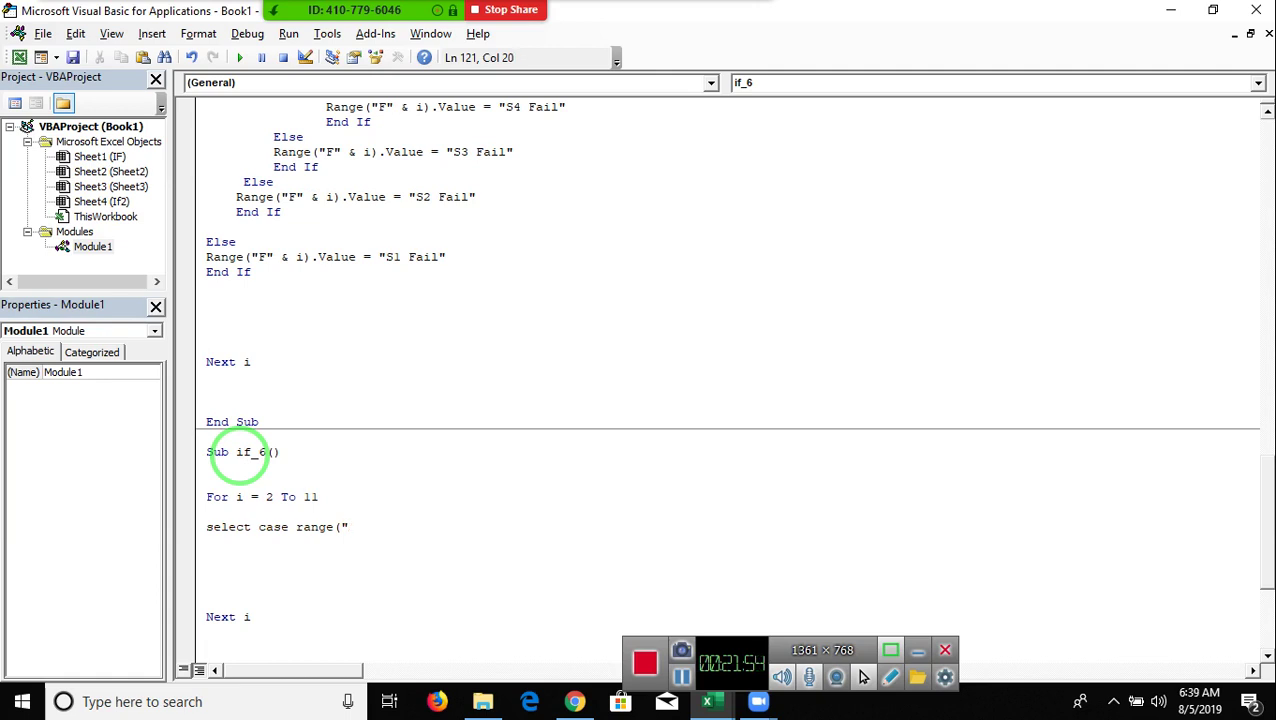
text(" )
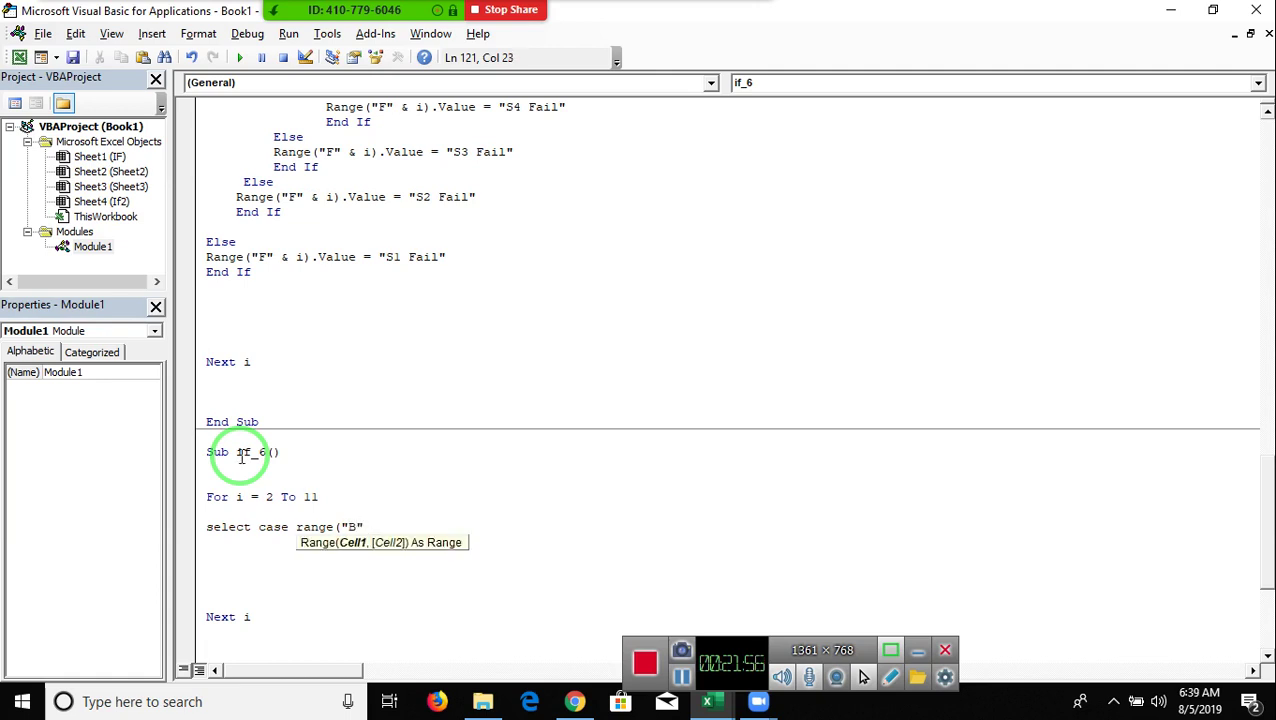
text( i)
text().Va)
key(Tab)
key(Return)
text(case >=)
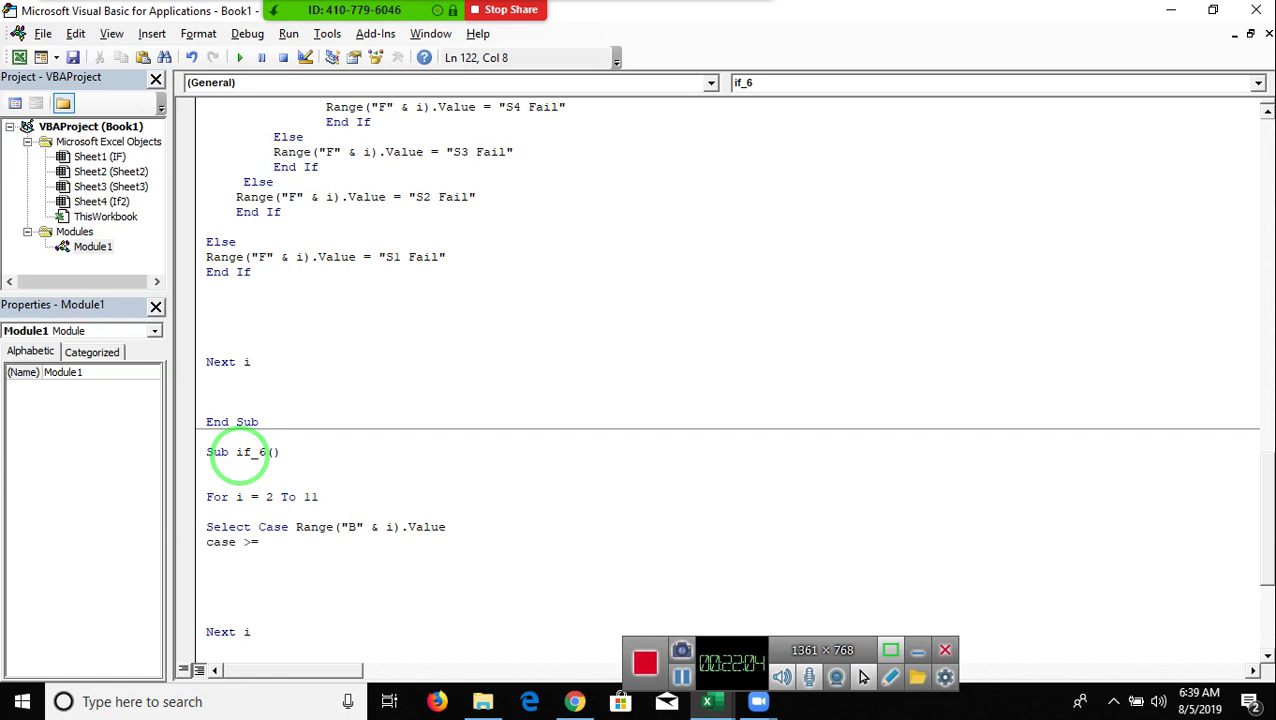
text(33)
key(Return)
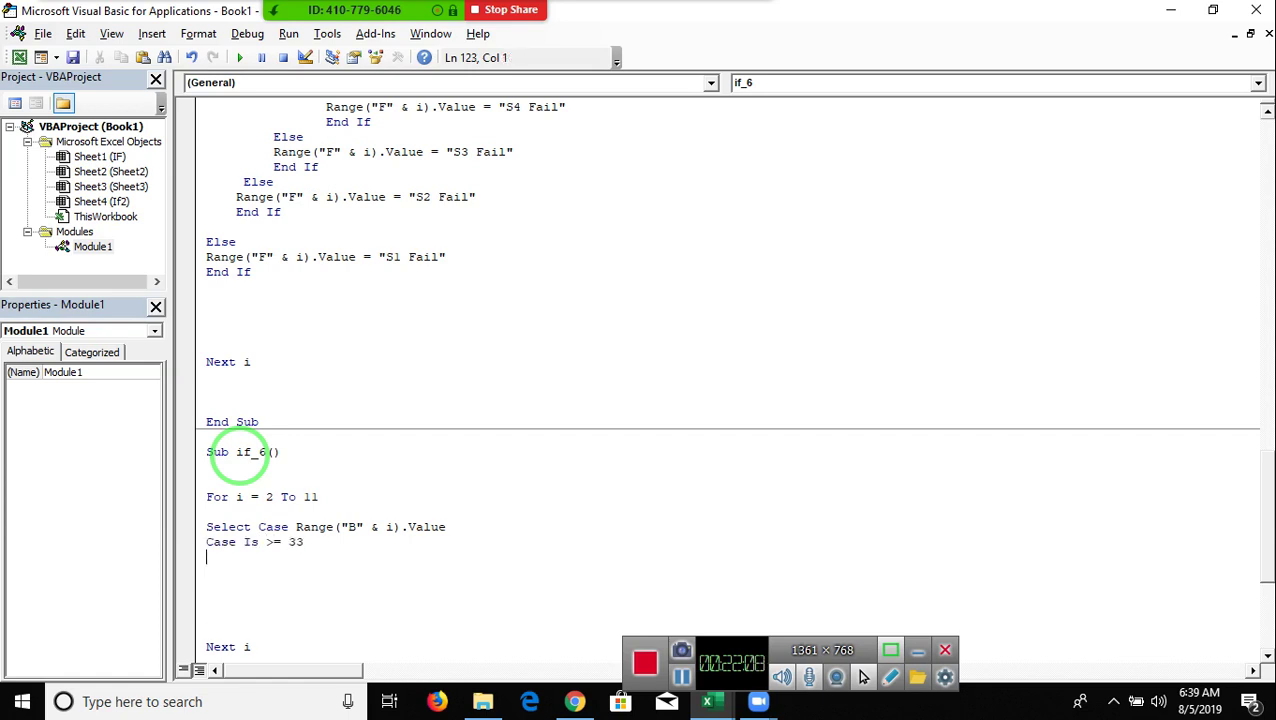
- Declare Dim r As String at the top of if_6, then return below Case Is >= 33
key(Return)
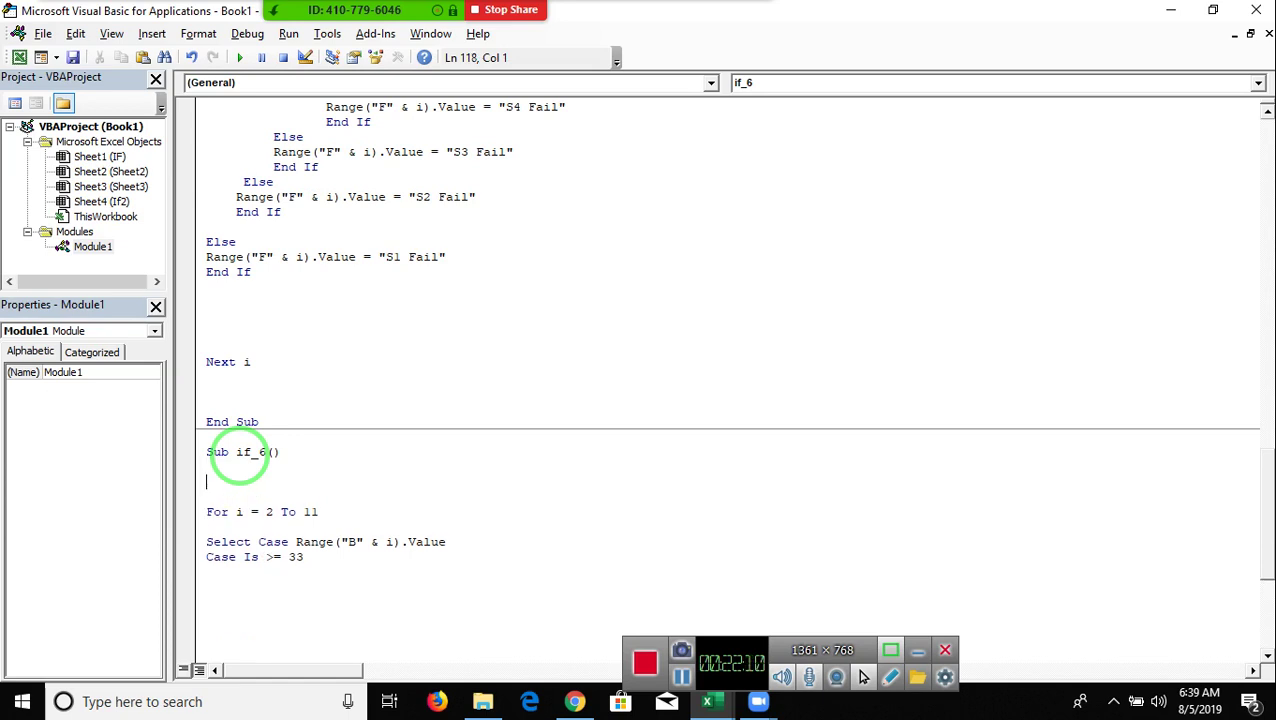
text(dim )
text(s stri)
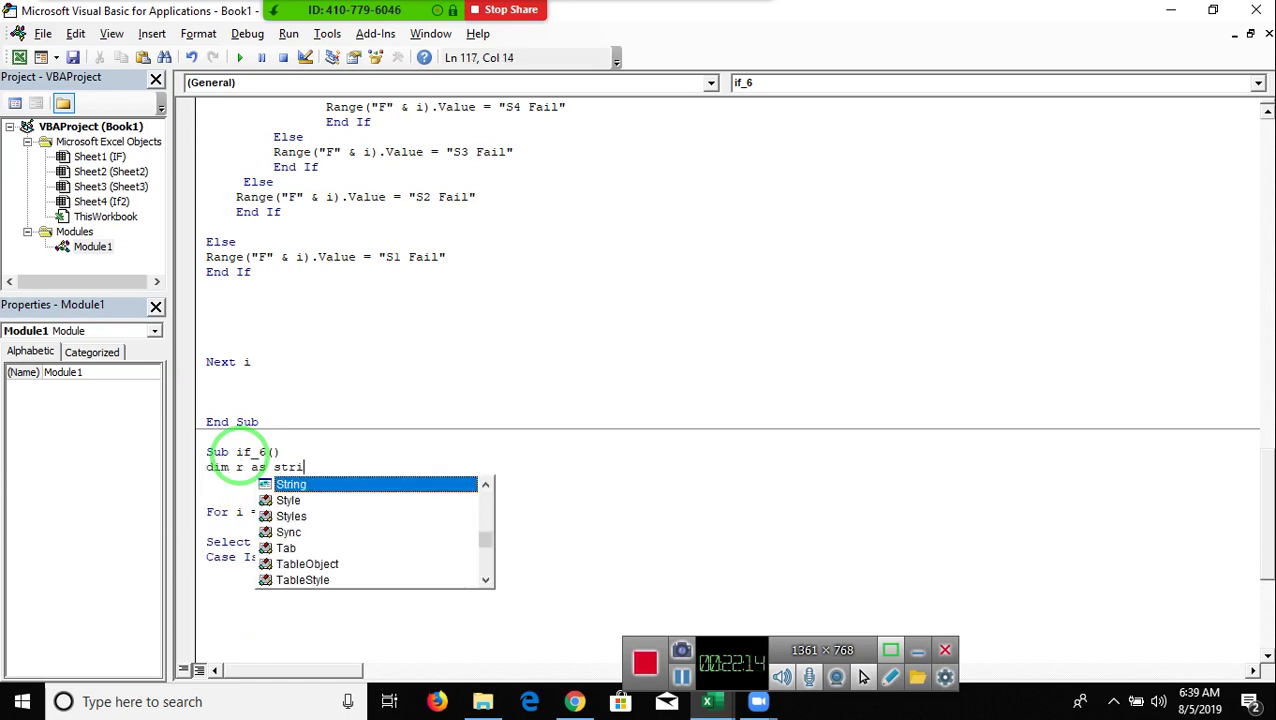
key(Tab)
key(Down)
key(Down)
key(Down)
key(Down)
key(Down)
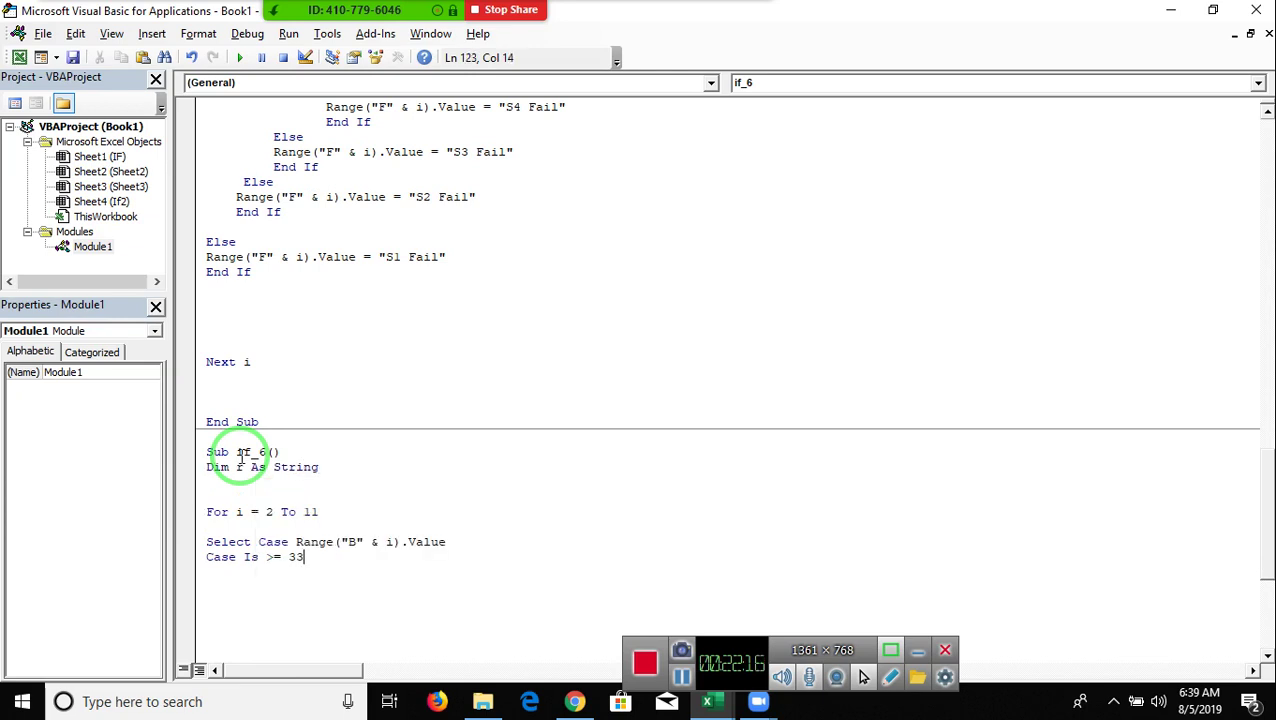
scroll(248, 470, down, 4)
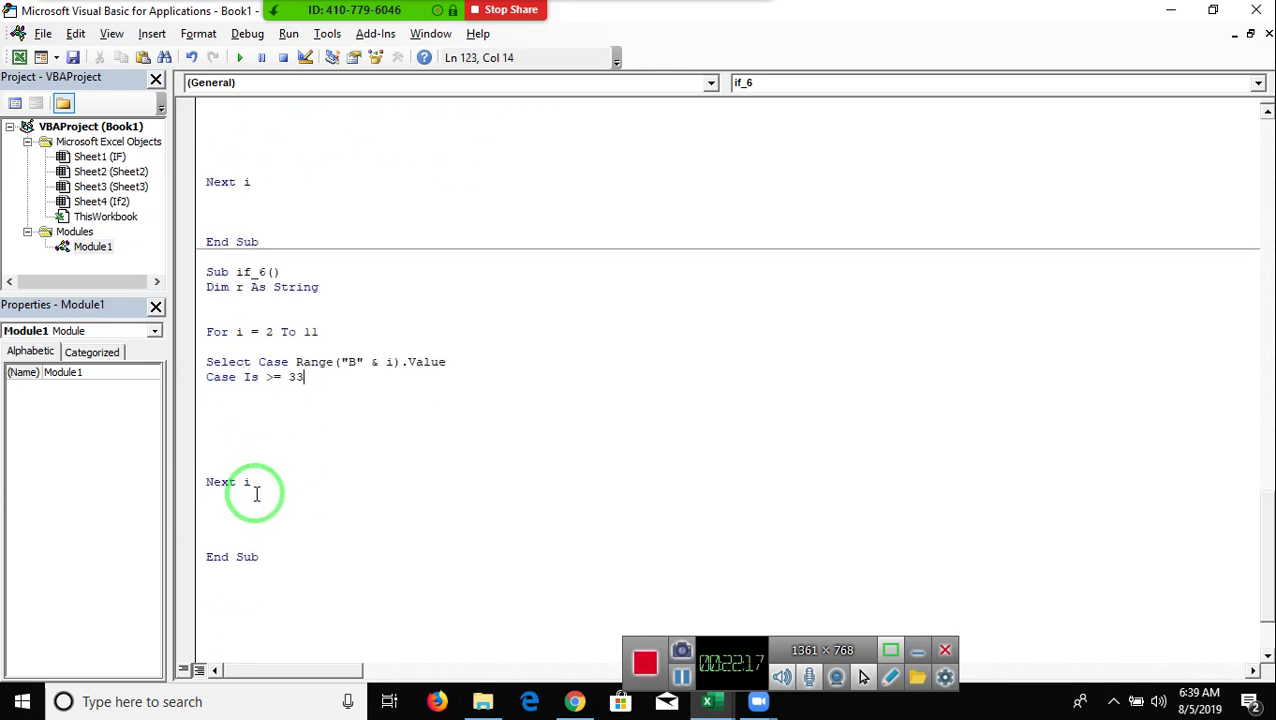
click(224, 408)
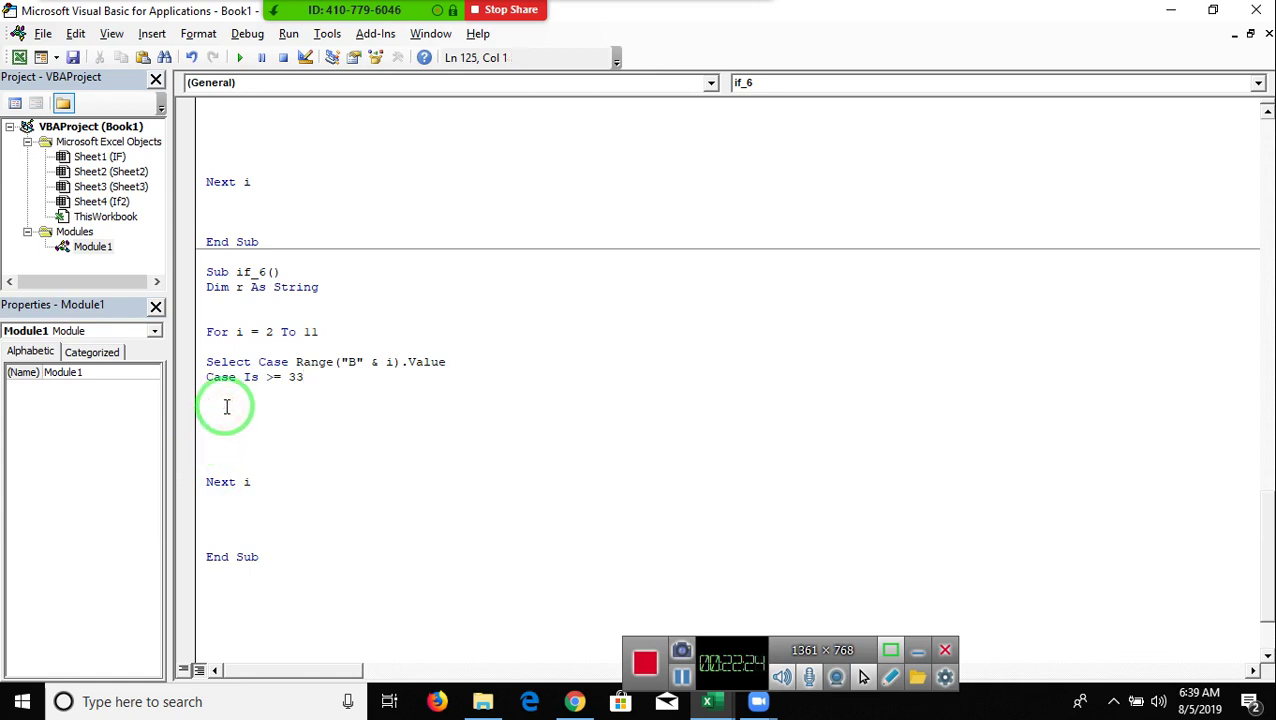
click(226, 394)
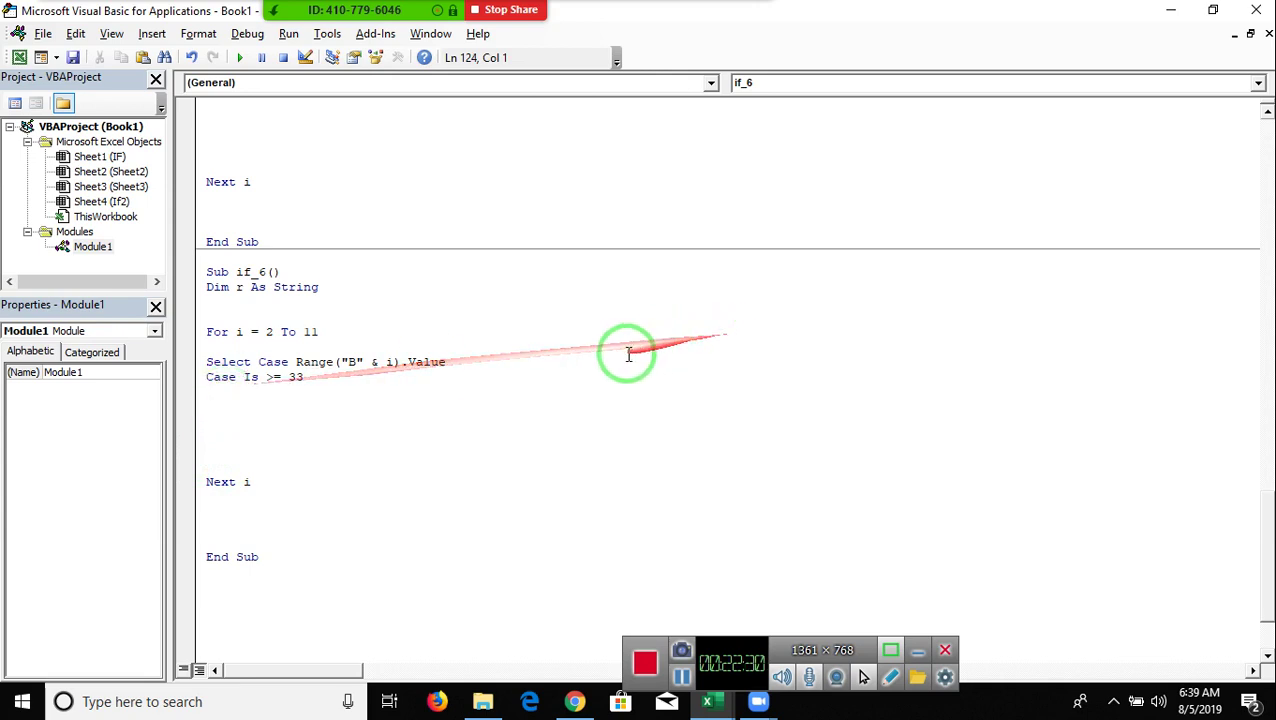
- Review the if_6 loop and the nested Pass/Fail conditions of if_5
click(263, 471)
drag(263, 471, 175, 320)
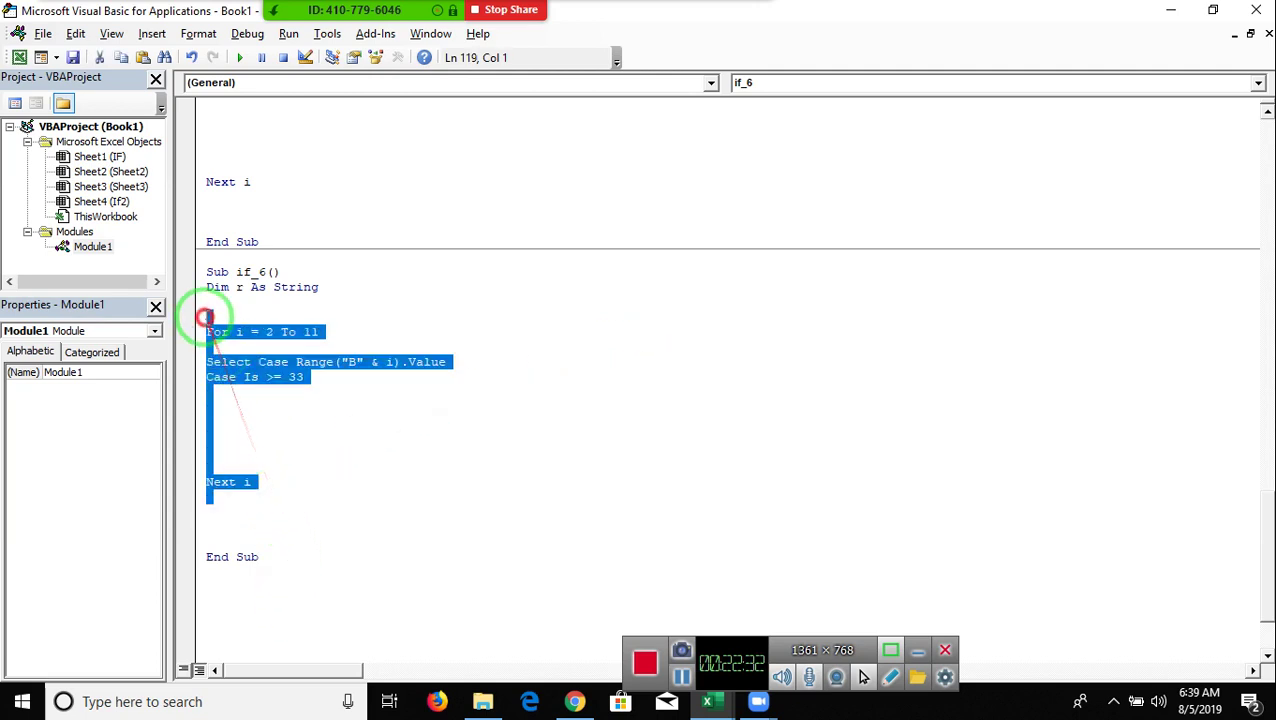
click(263, 434)
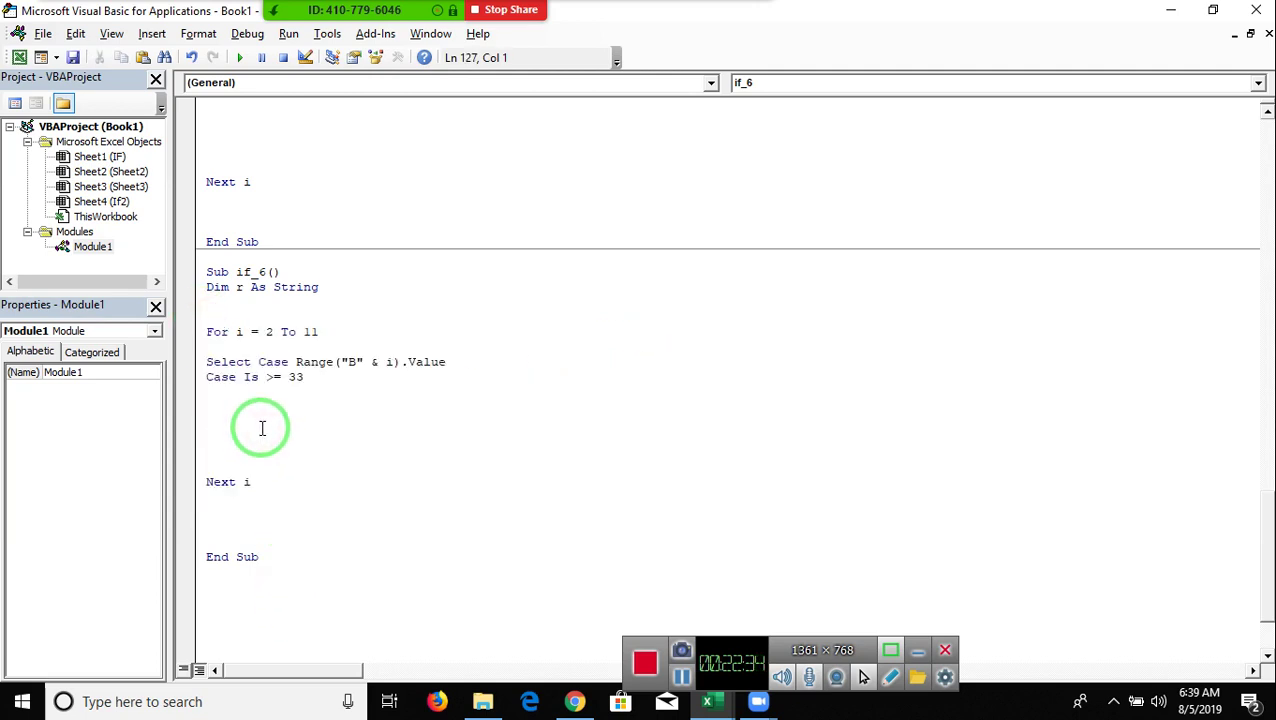
scroll(263, 434, up, 2)
scroll(263, 434, up, 8)
click(313, 250)
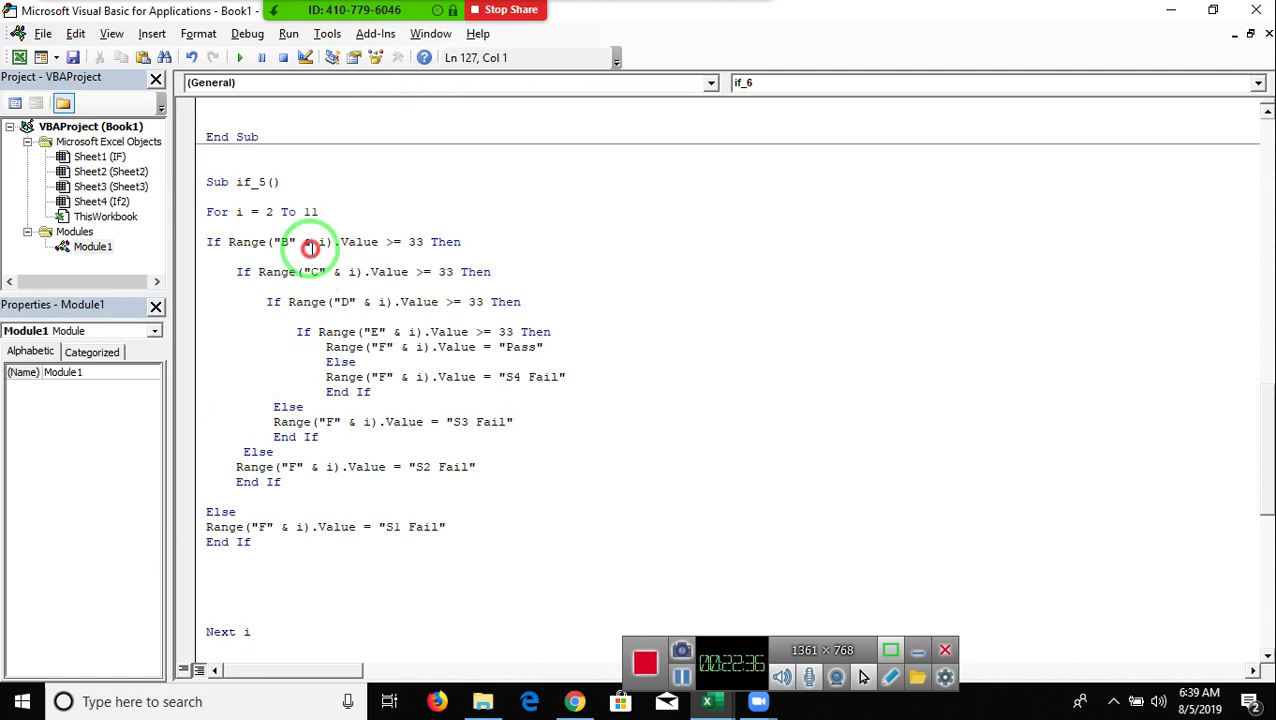
key(Down)
key(Home)
click(331, 302)
click(357, 332)
click(364, 347)
scroll(360, 378, down, 5)
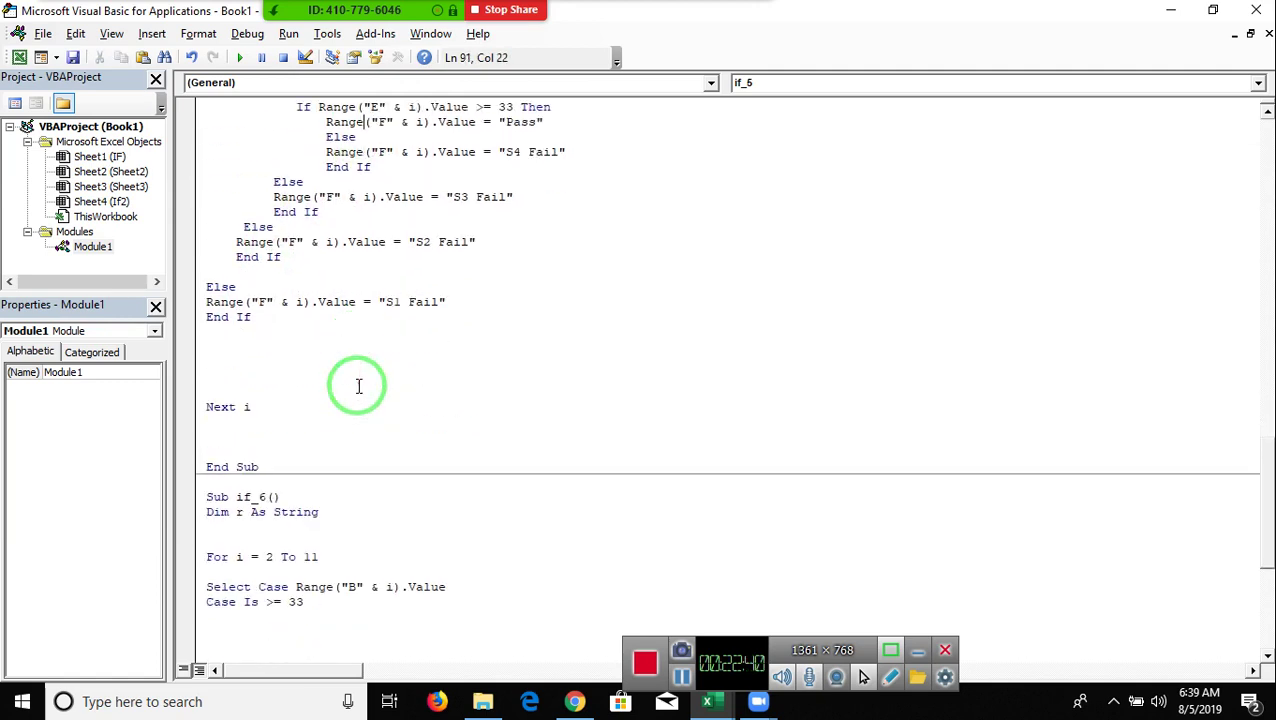
scroll(330, 482, down, 2)
click(298, 497)
drag(298, 497, 464, 497)
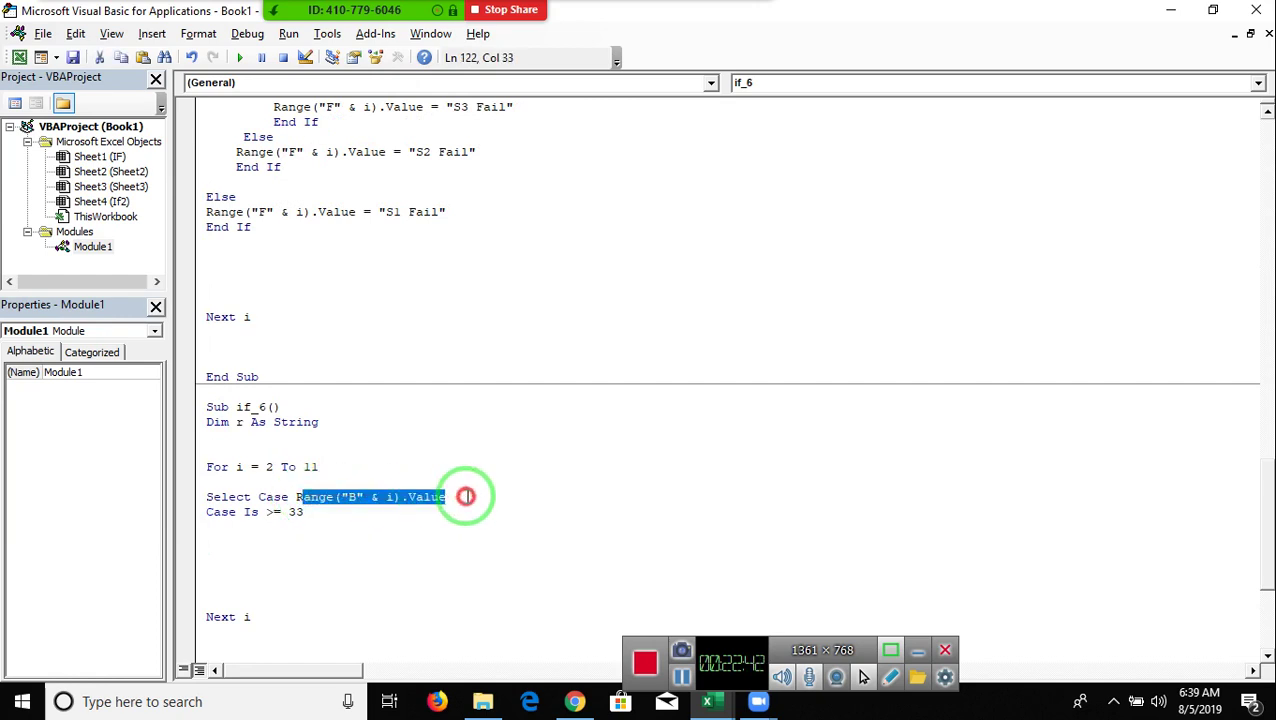
mouse_move(212, 530)
mouse_down()
mouse_move(247, 627)
mouse_move(241, 591)
mouse_up()
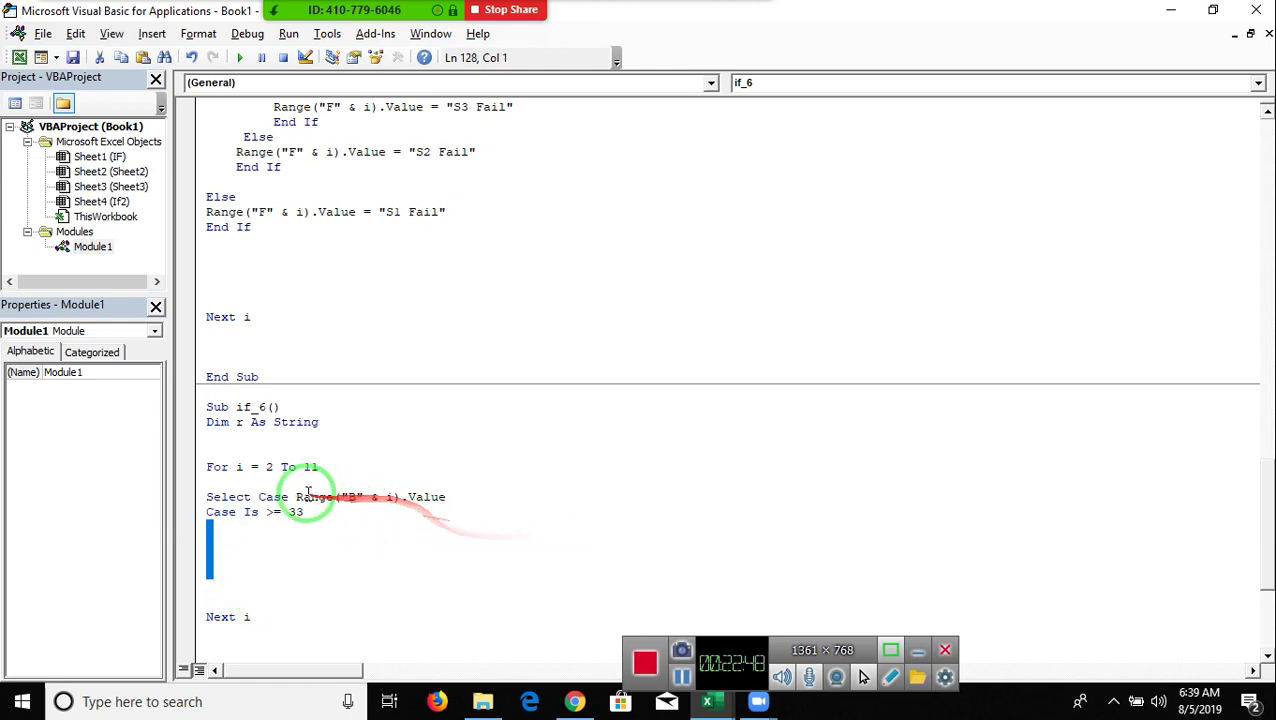
drag(289, 497, 459, 503)
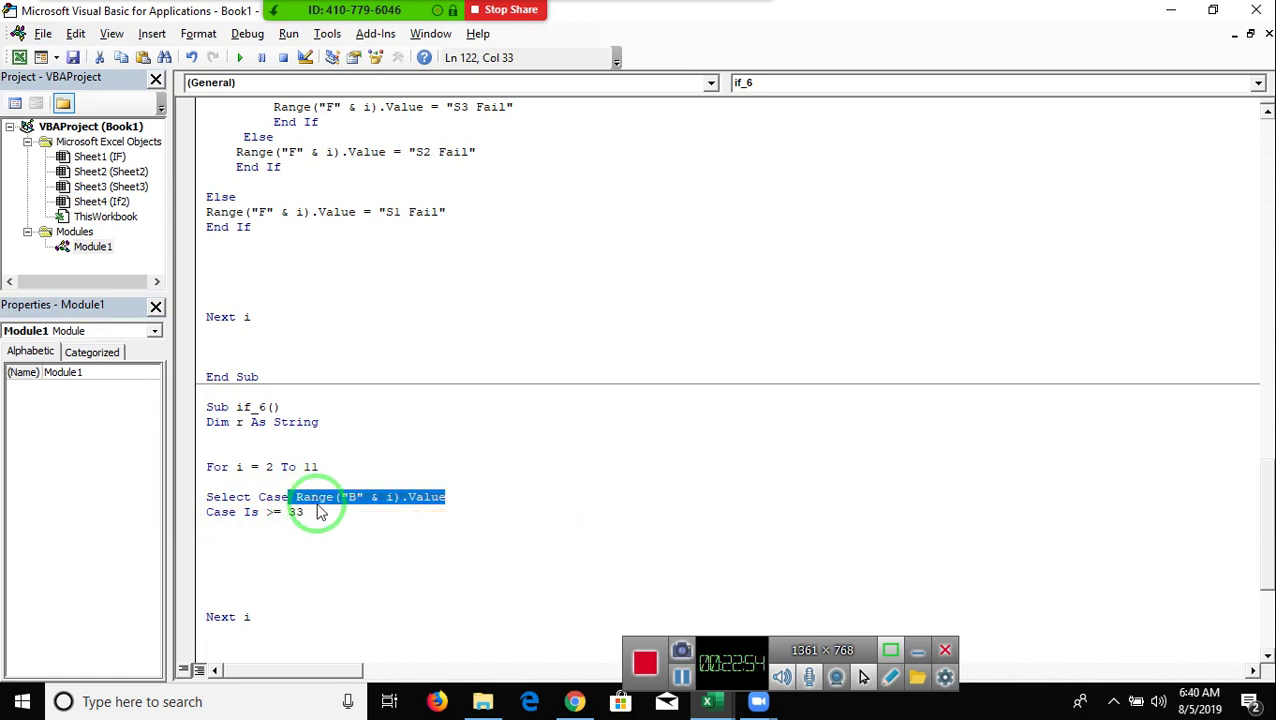
click(327, 547)
- Delete the unfinished if_6 procedure and the duplicate End Sub line
drag(285, 632, 185, 402)
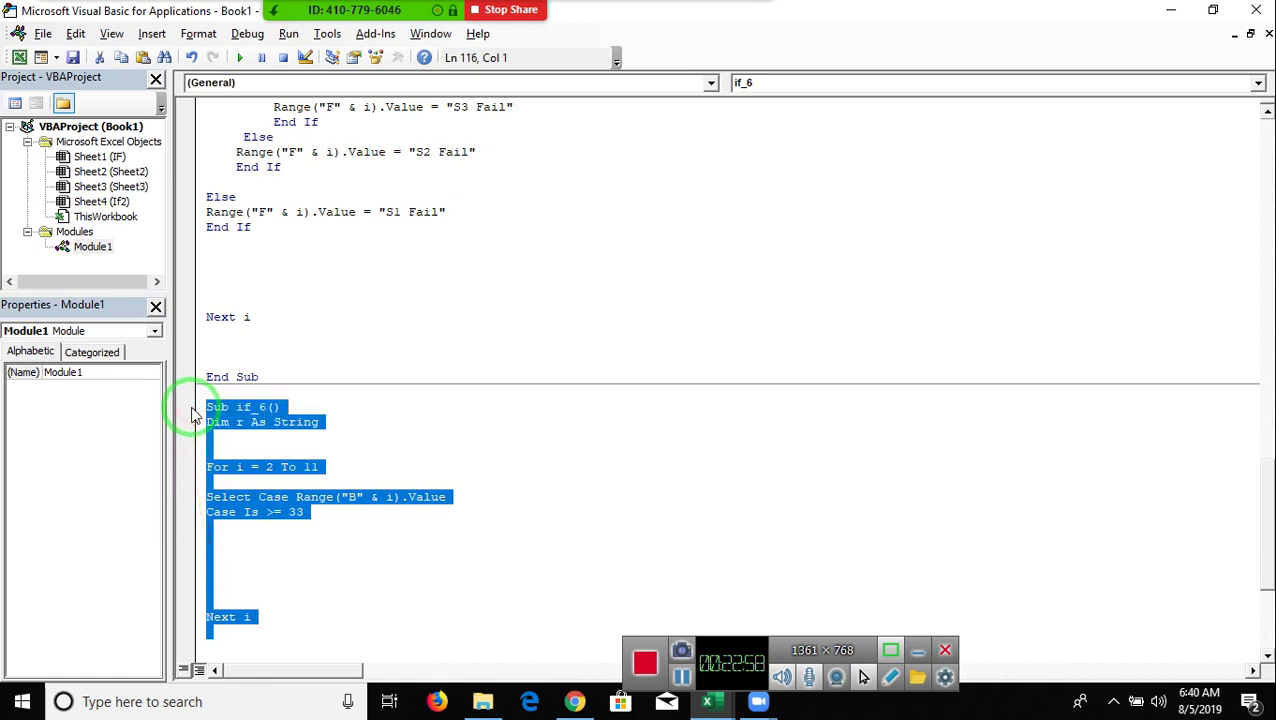
key(Delete)
drag(270, 490, 235, 418)
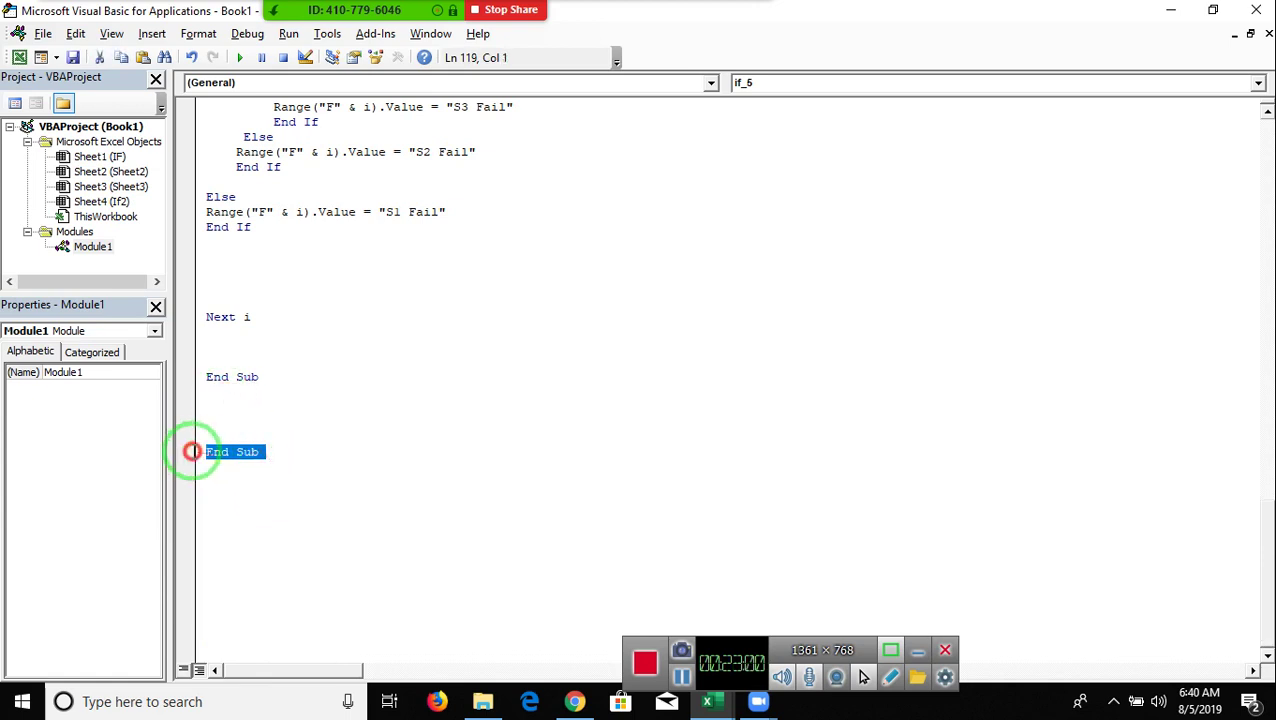
key(Delete)
- Return from the VBA editor to the Excel workbook with Alt+F11
click(229, 455)
scroll(228, 462, up, 3)
scroll(222, 461, up, 4)
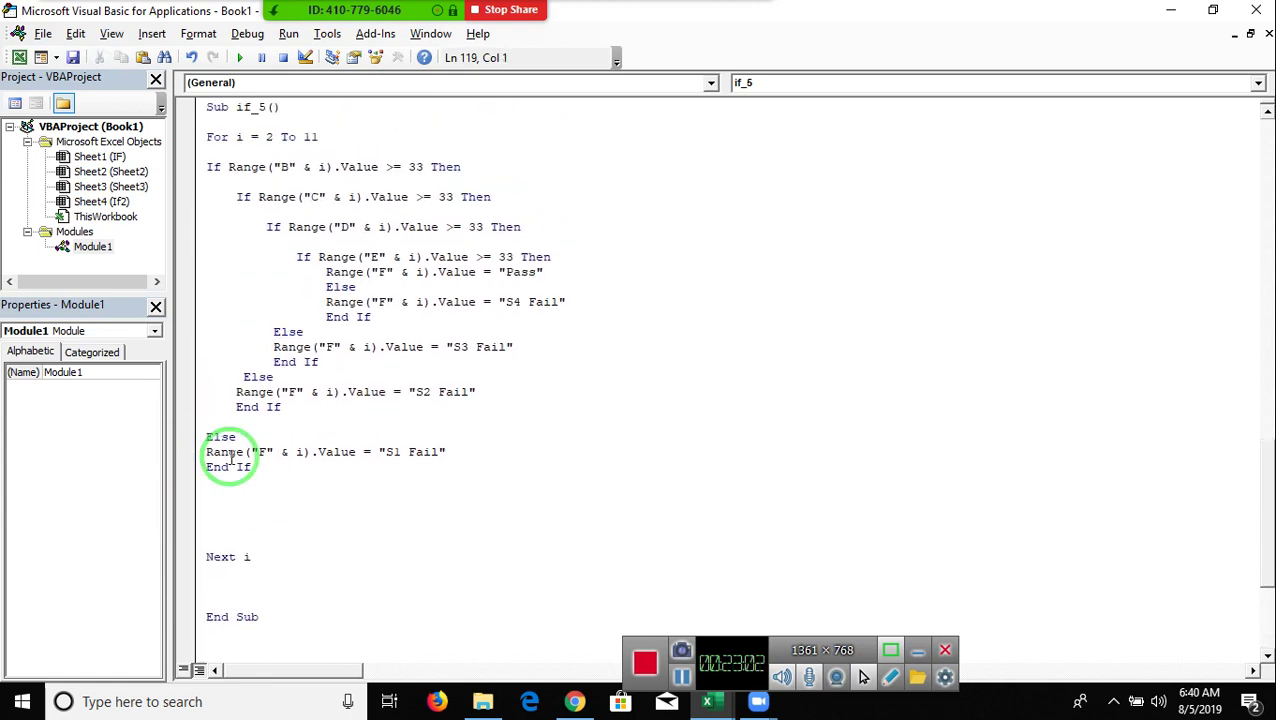
scroll(239, 461, down, 7)
key(alt+F11)
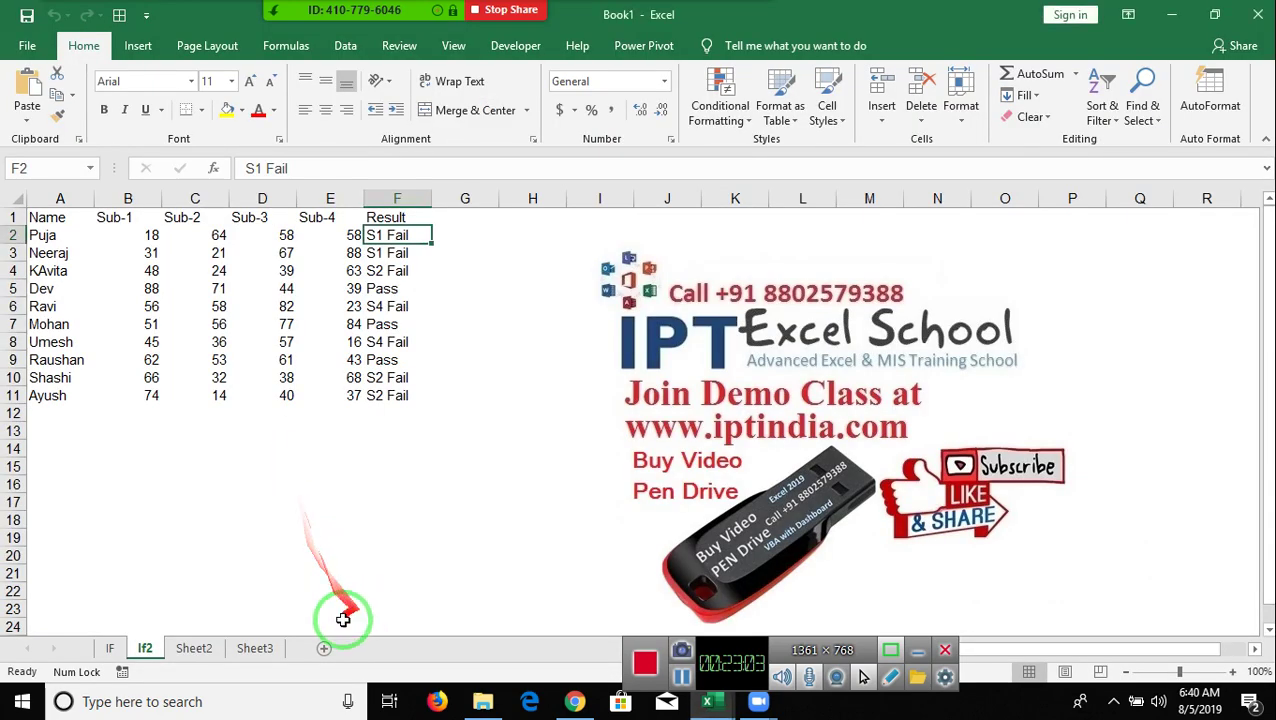
- Copy the If2 sheet and name the copy If3
drag(156, 651, 194, 648)
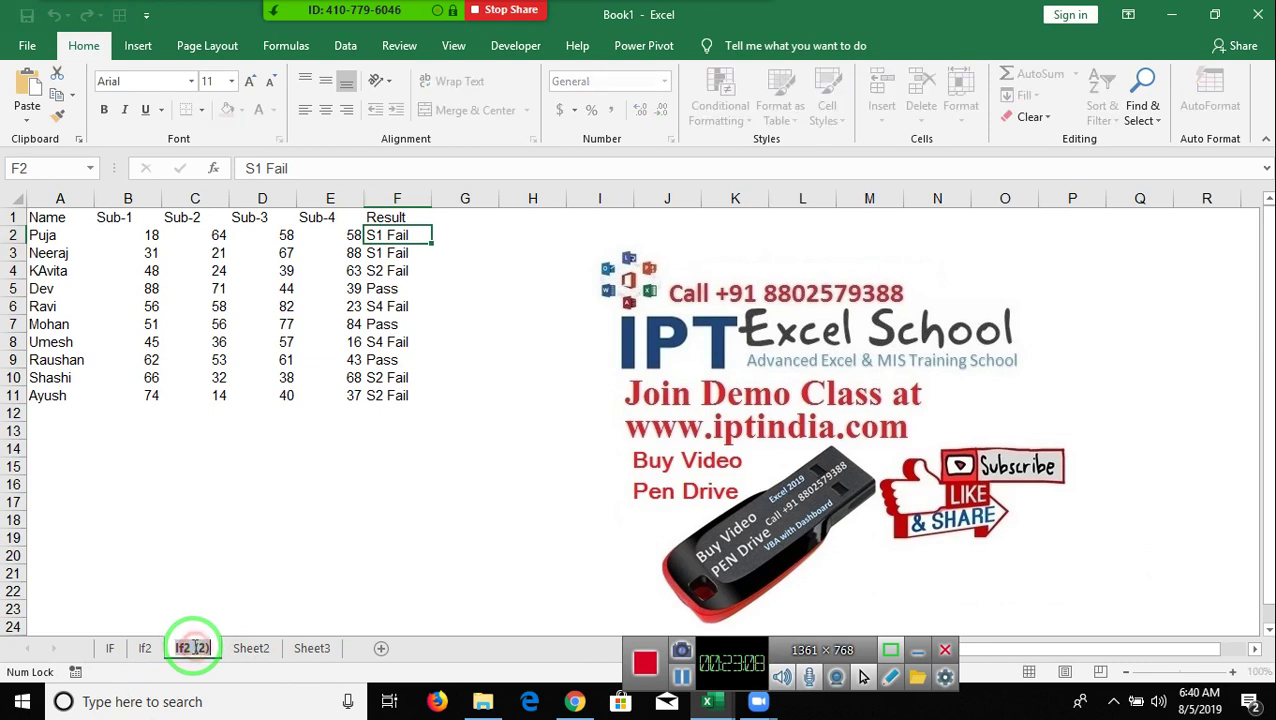
text(If2)
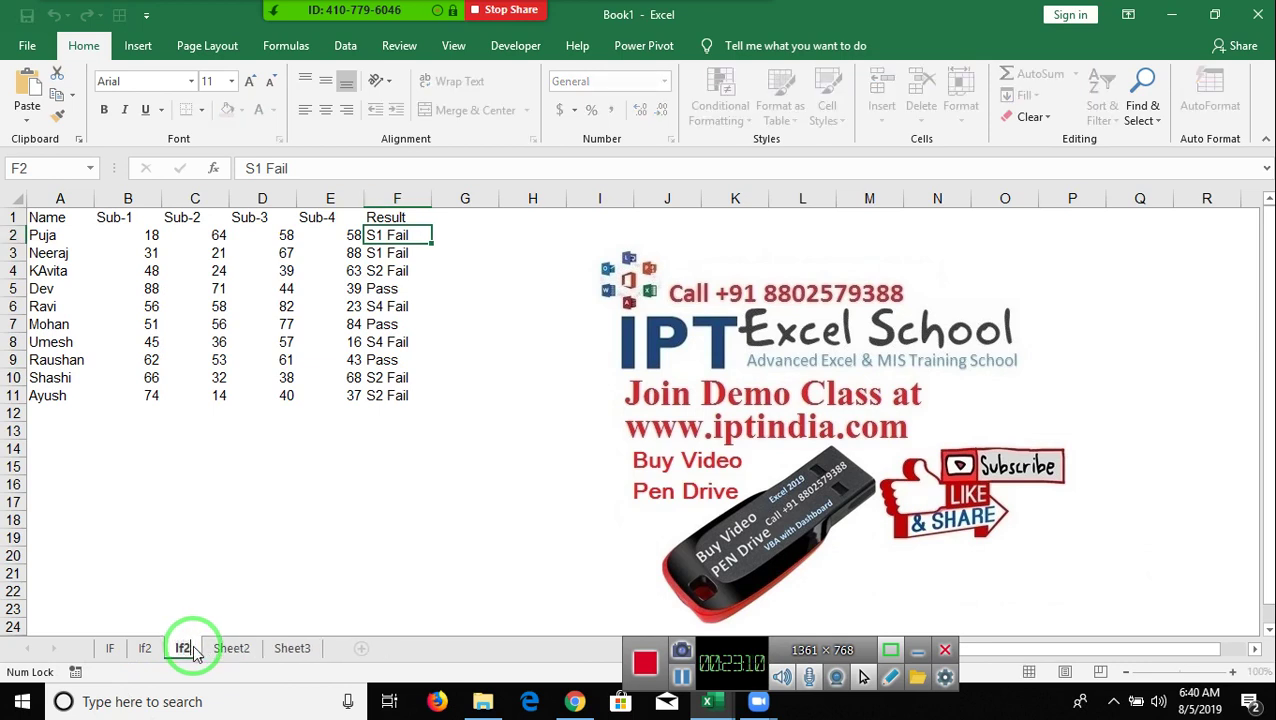
key(BackSpace)
text(3)
key(Return)
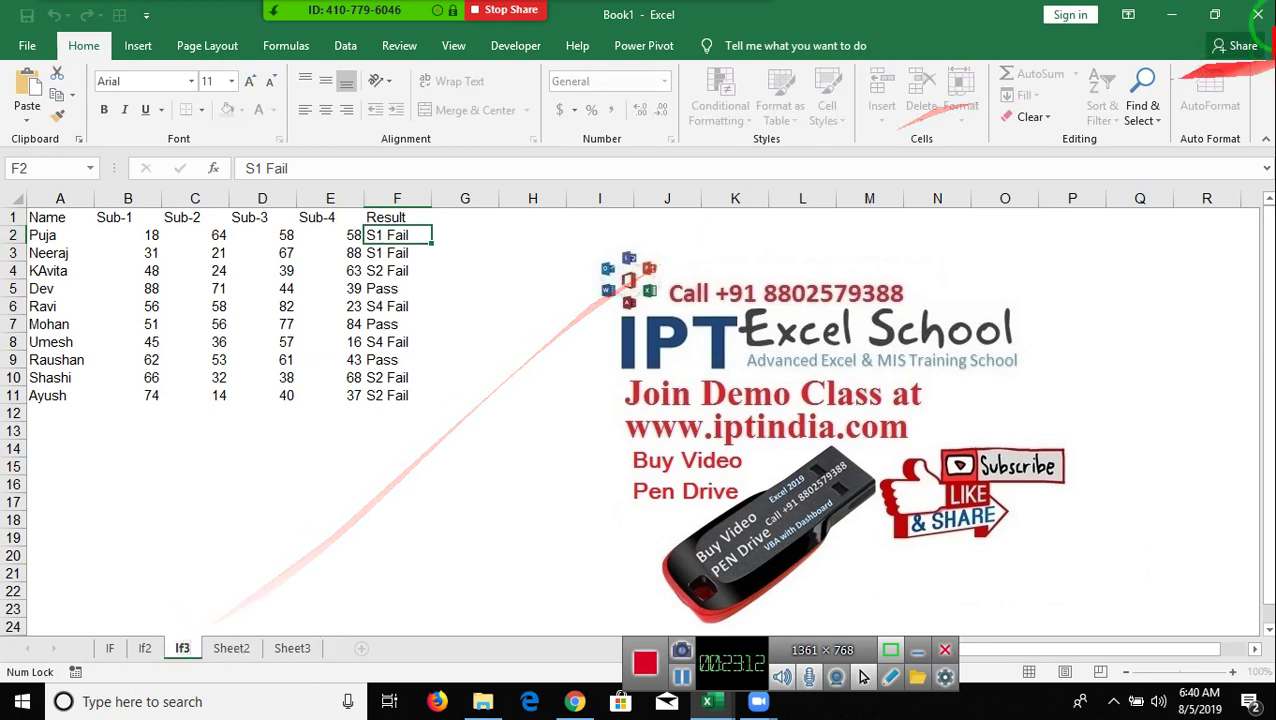
click(280, 376)
- Relabel headers B1:E1 as PAN, Voter, DL and Pass
click(133, 215)
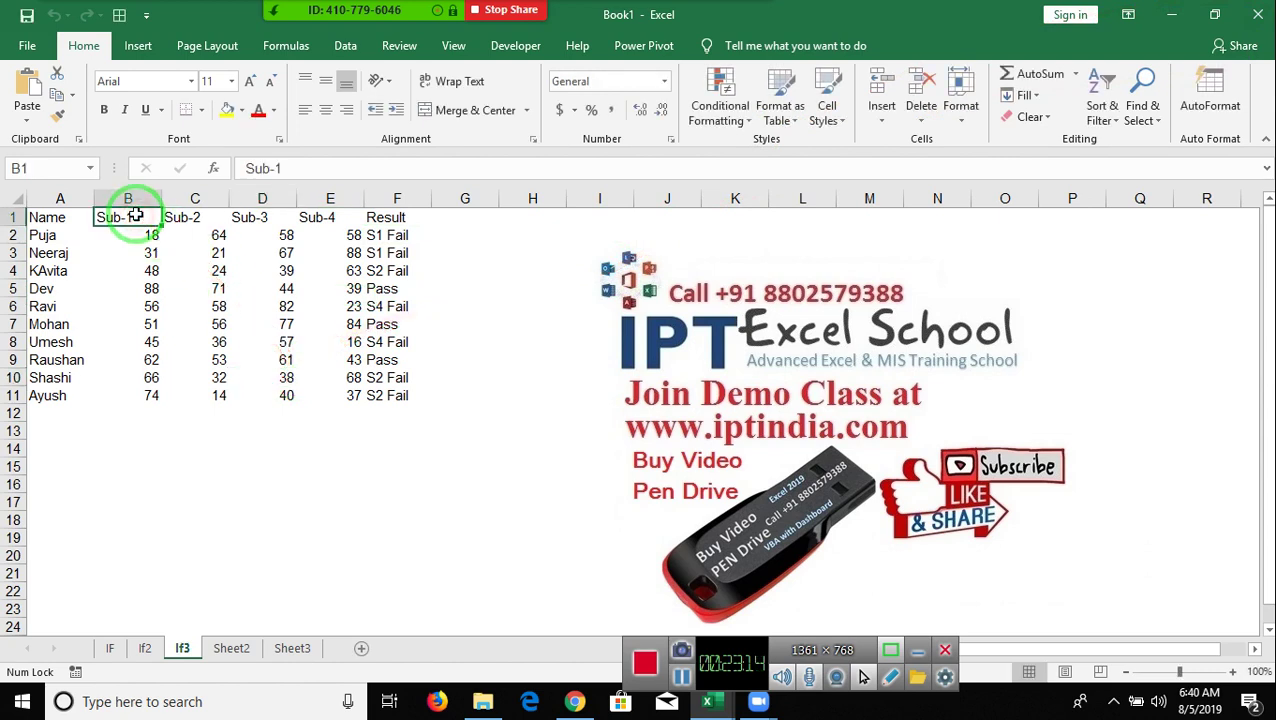
text(P)
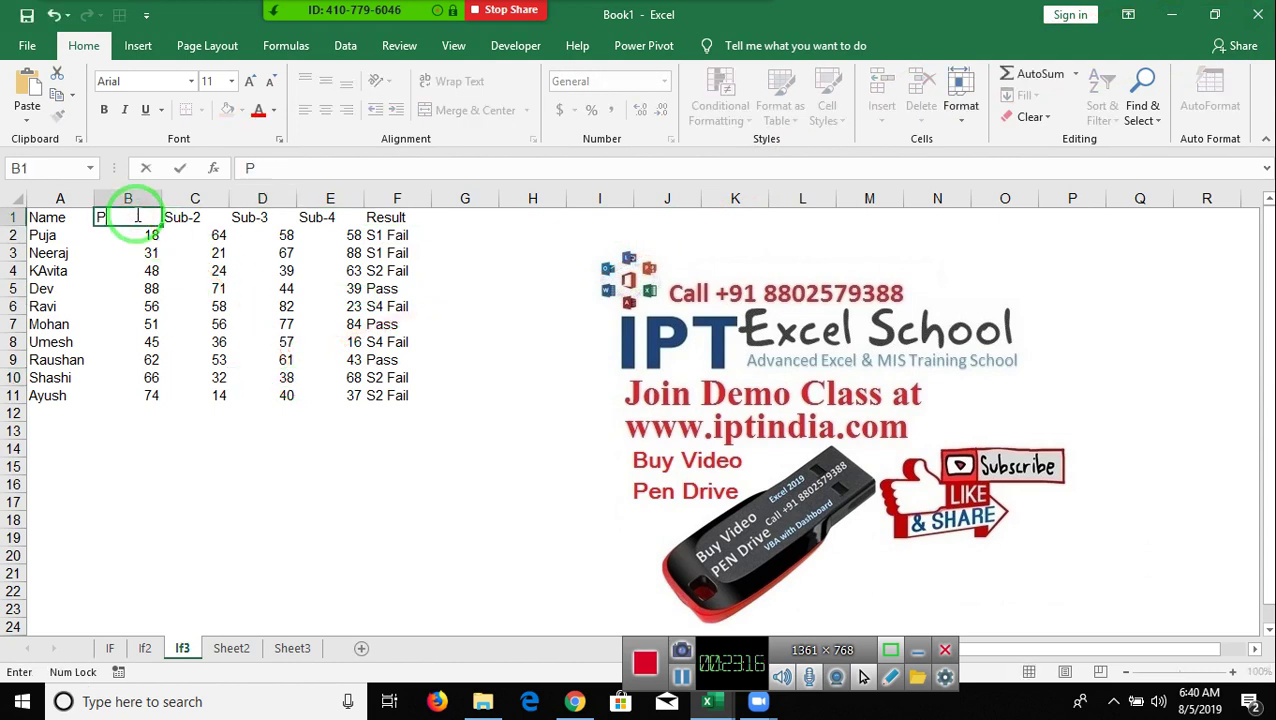
text(AN)
key(Tab)
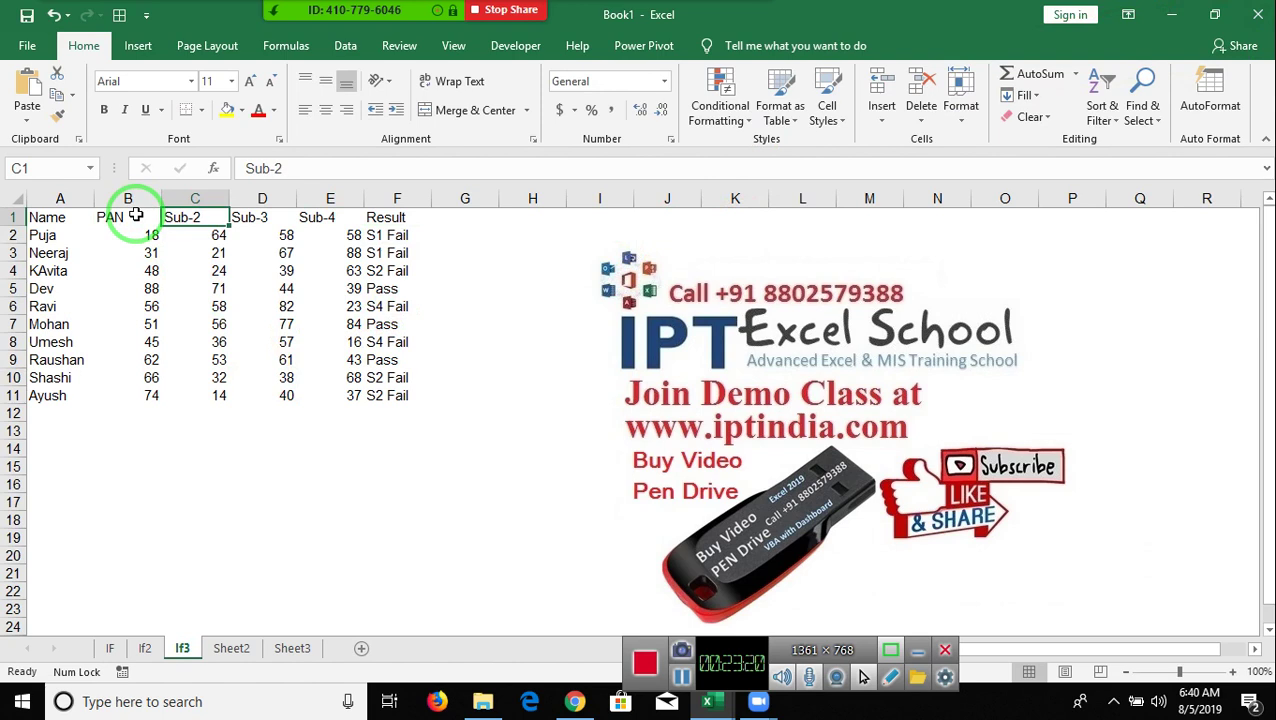
text(Voter)
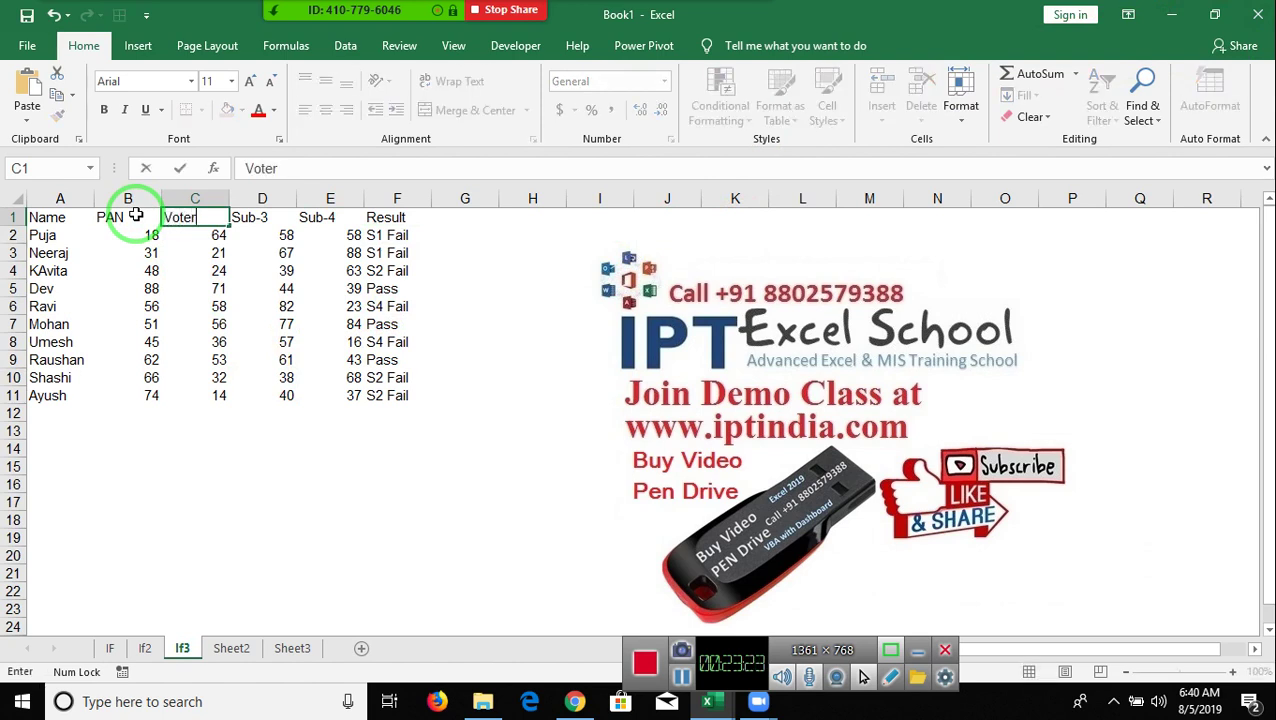
key(Tab)
text(DL)
key(Tab)
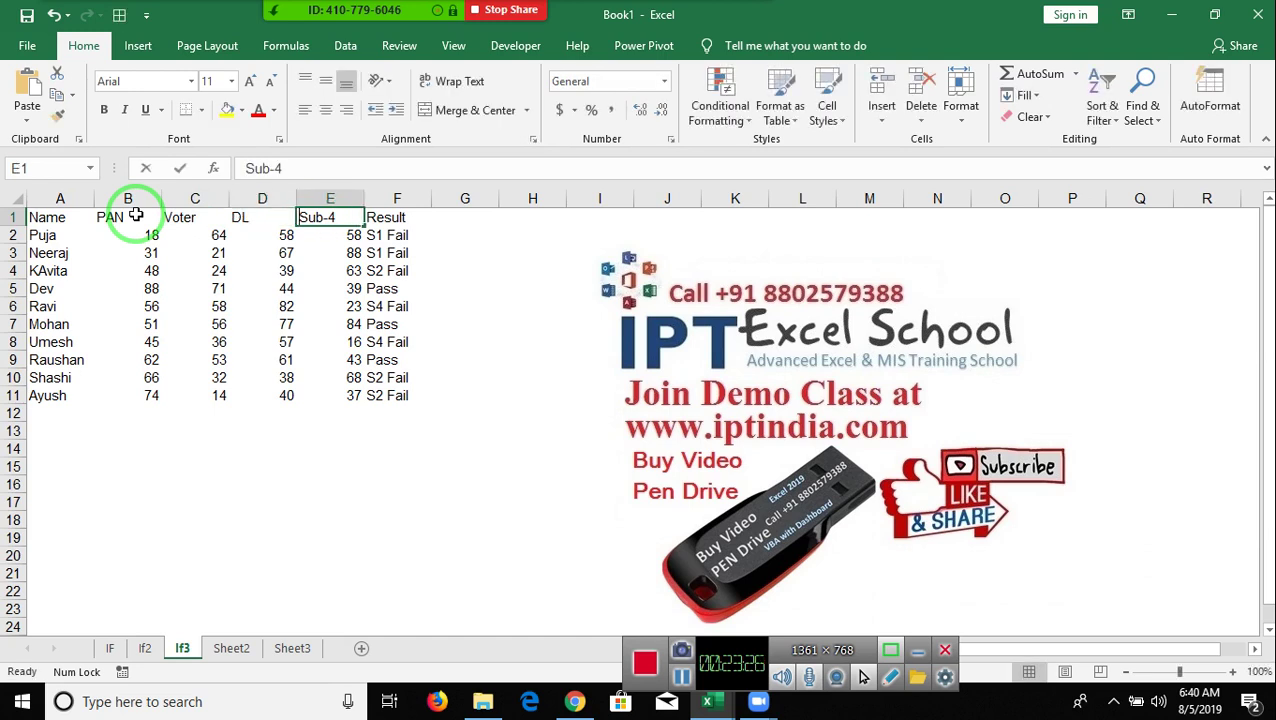
text(PAss)
click(128, 268)
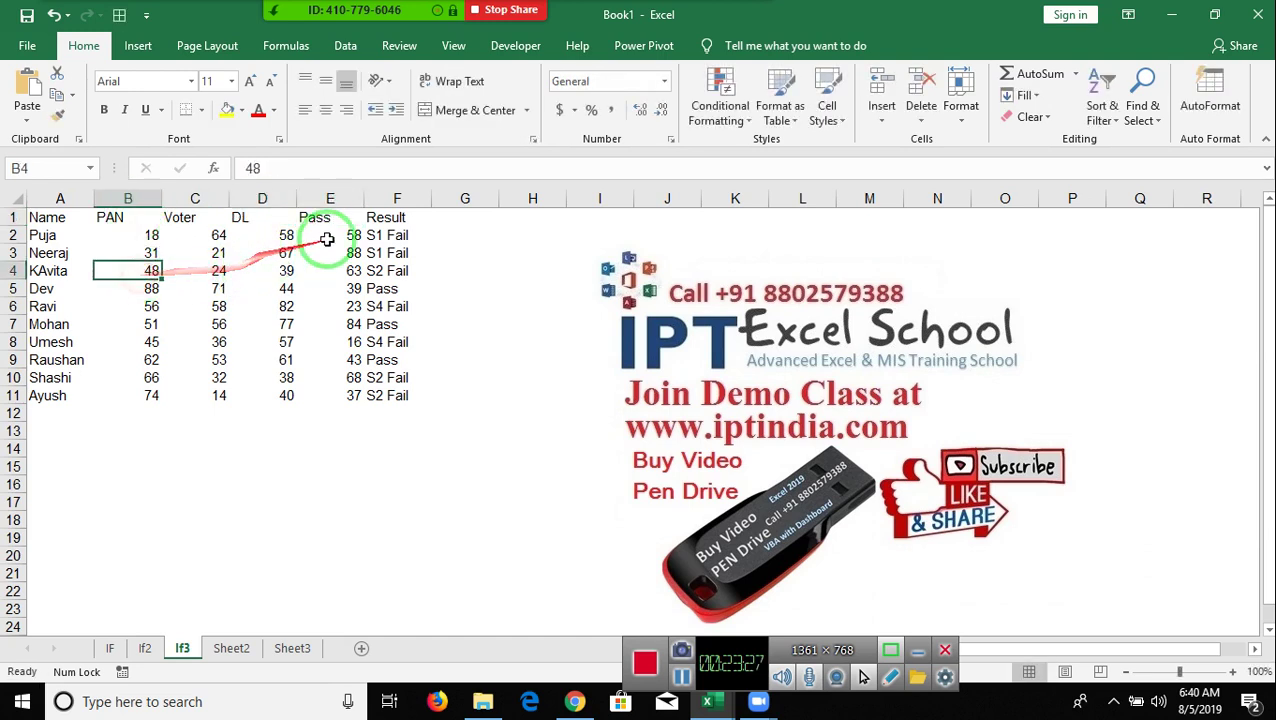
- Clear the old scores from B2:E11
click(345, 217)
drag(116, 239, 310, 396)
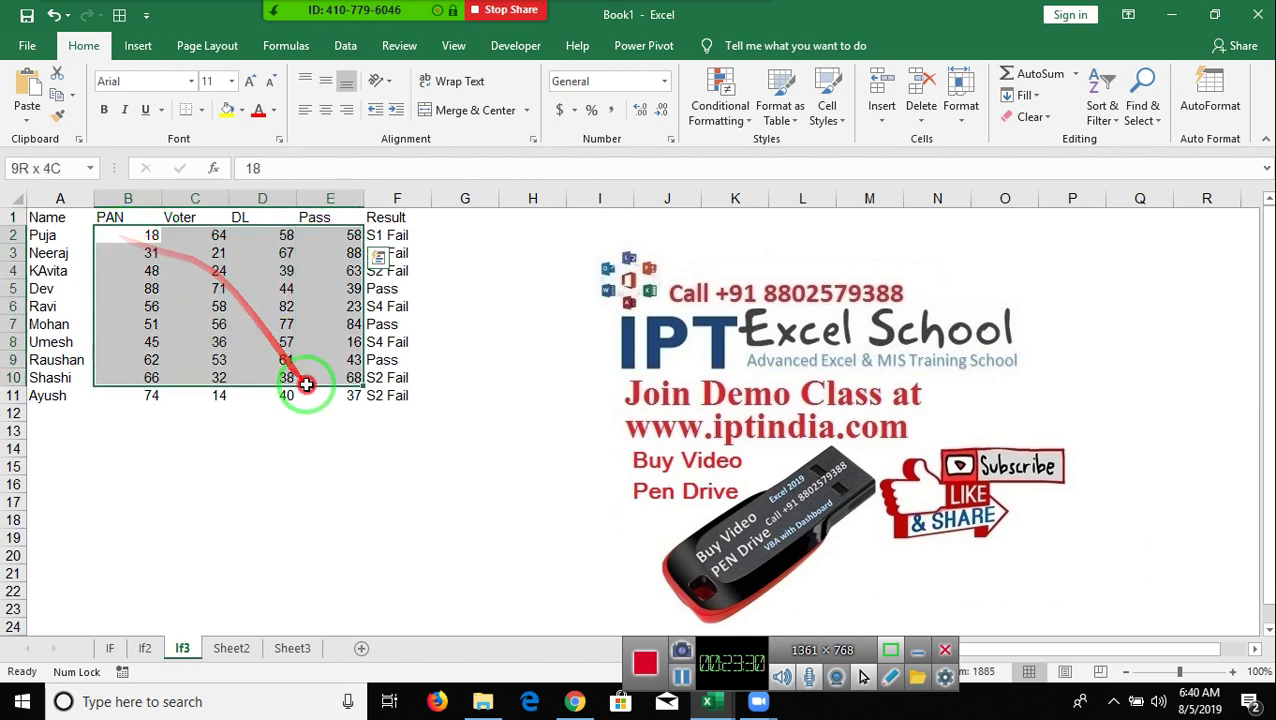
key(Delete)
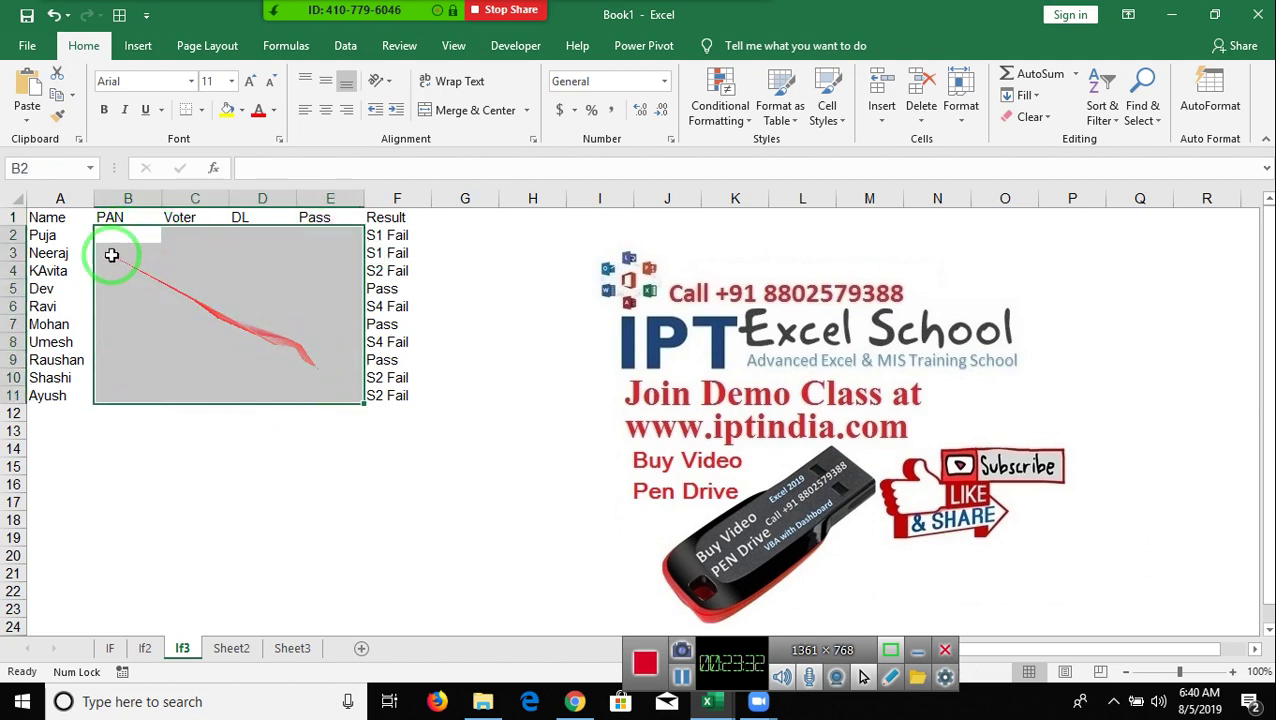
- Enter Y flags in B2, E2, D3 and B4
click(115, 243)
click(180, 168)
click(318, 245)
text(Y)
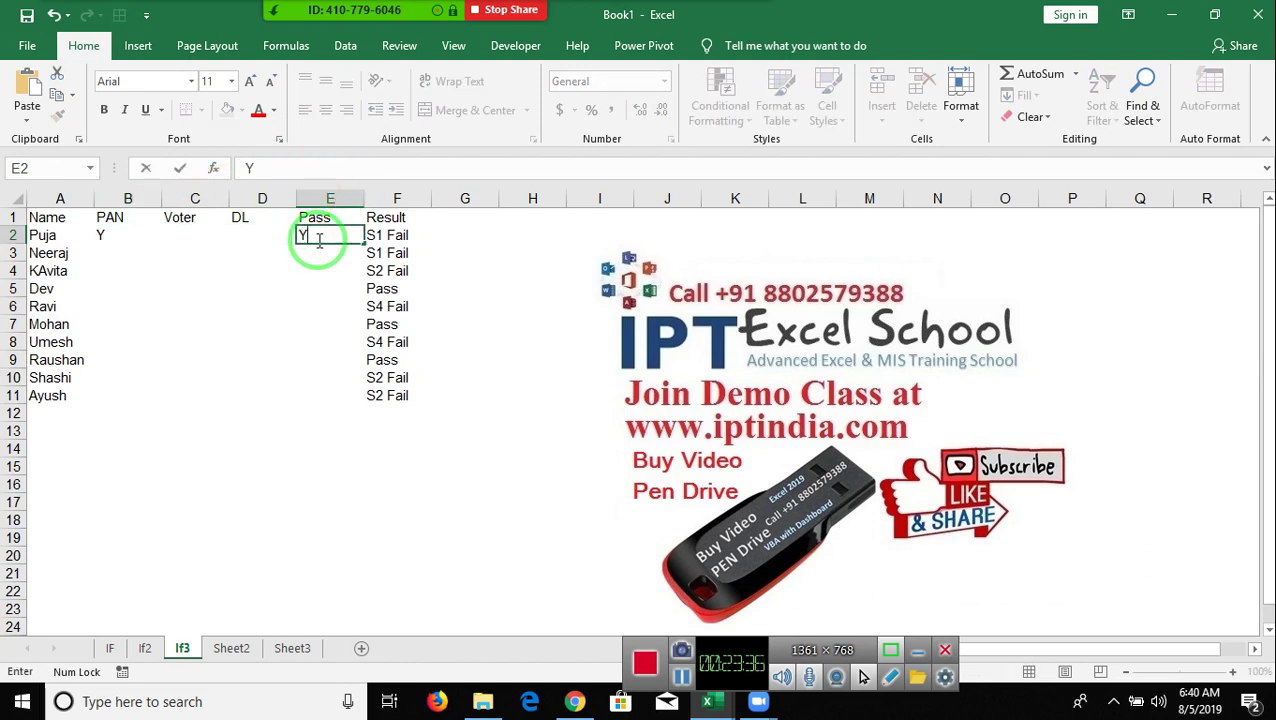
click(245, 270)
click(260, 243)
click(125, 270)
text(Y)
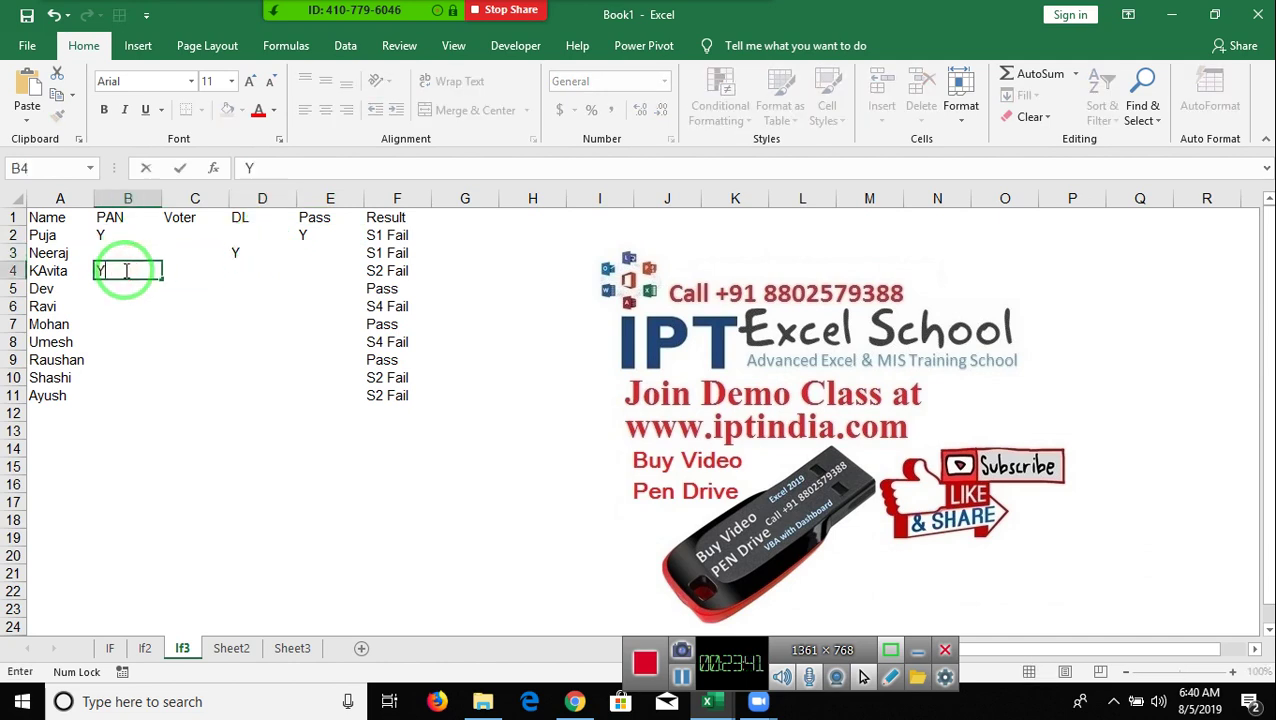
drag(313, 326, 295, 318)
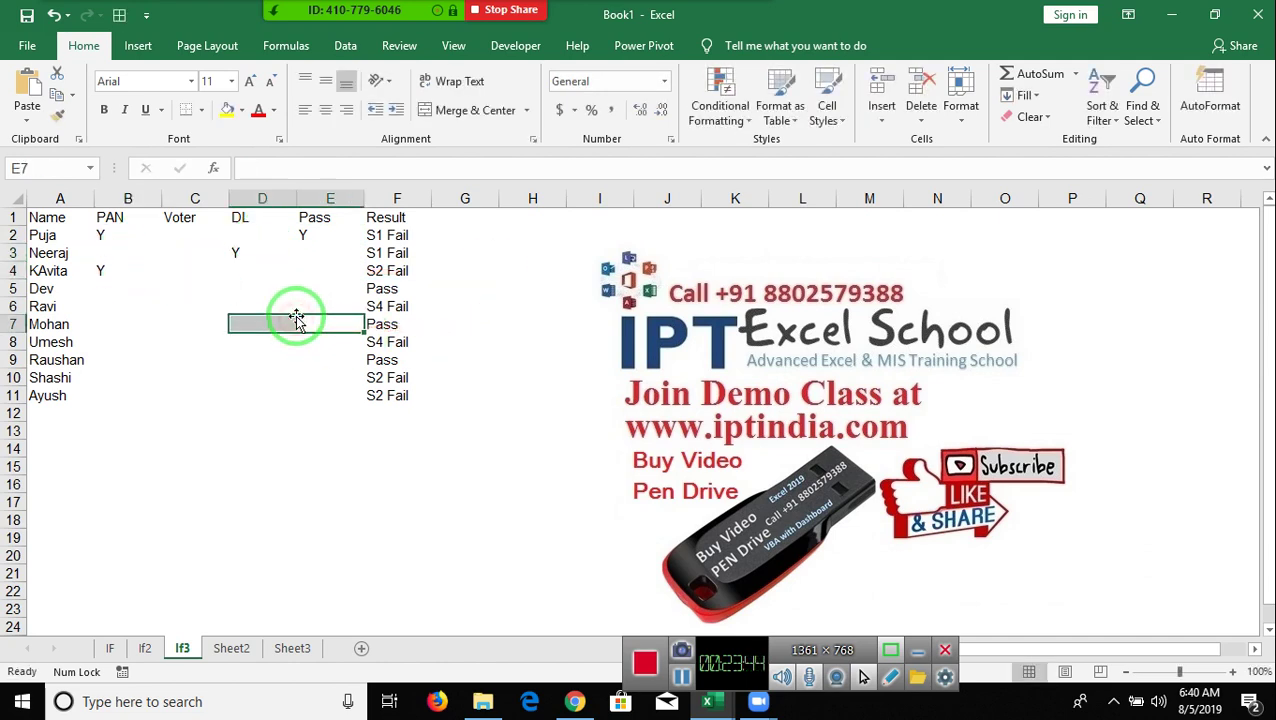
- Clear the old results from the Result column F2:F11
mouse_move(397, 217)
mouse_down()
mouse_move(397, 378)
mouse_move(381, 395)
mouse_up()
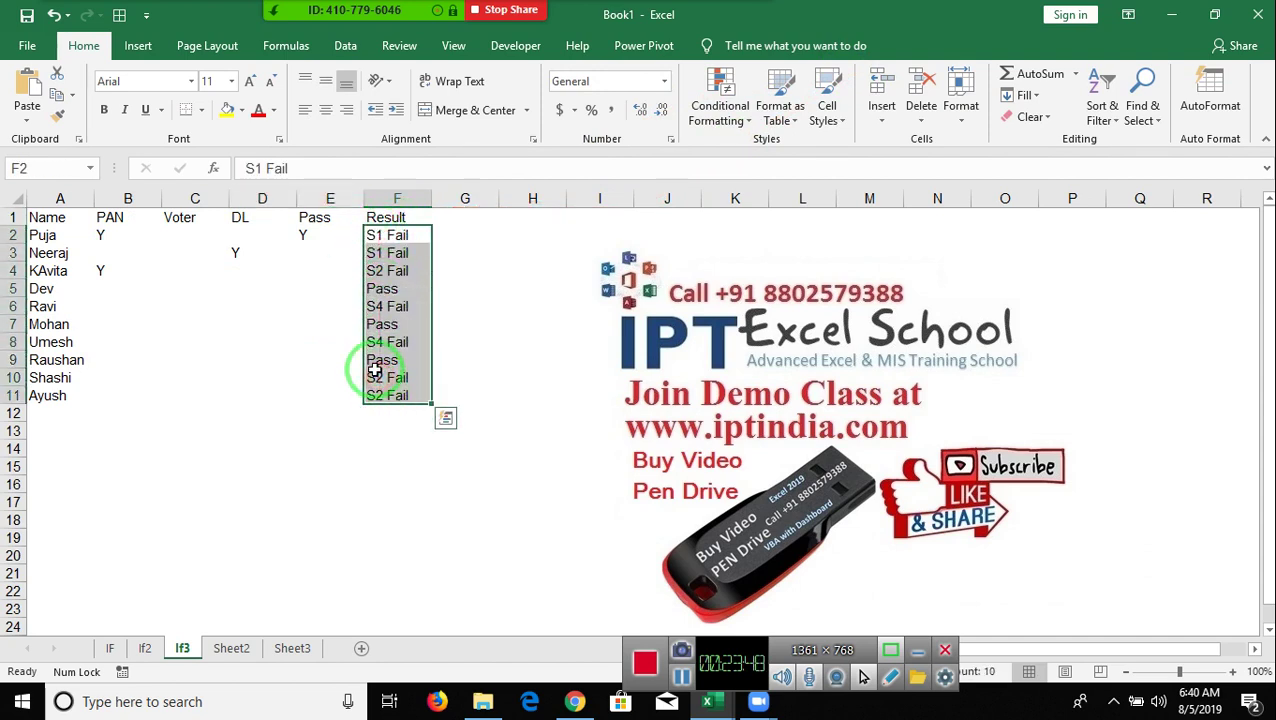
key(Delete)
key(Left)
key(Right)
key(Down)
key(Down)
key(Left)
key(Down)
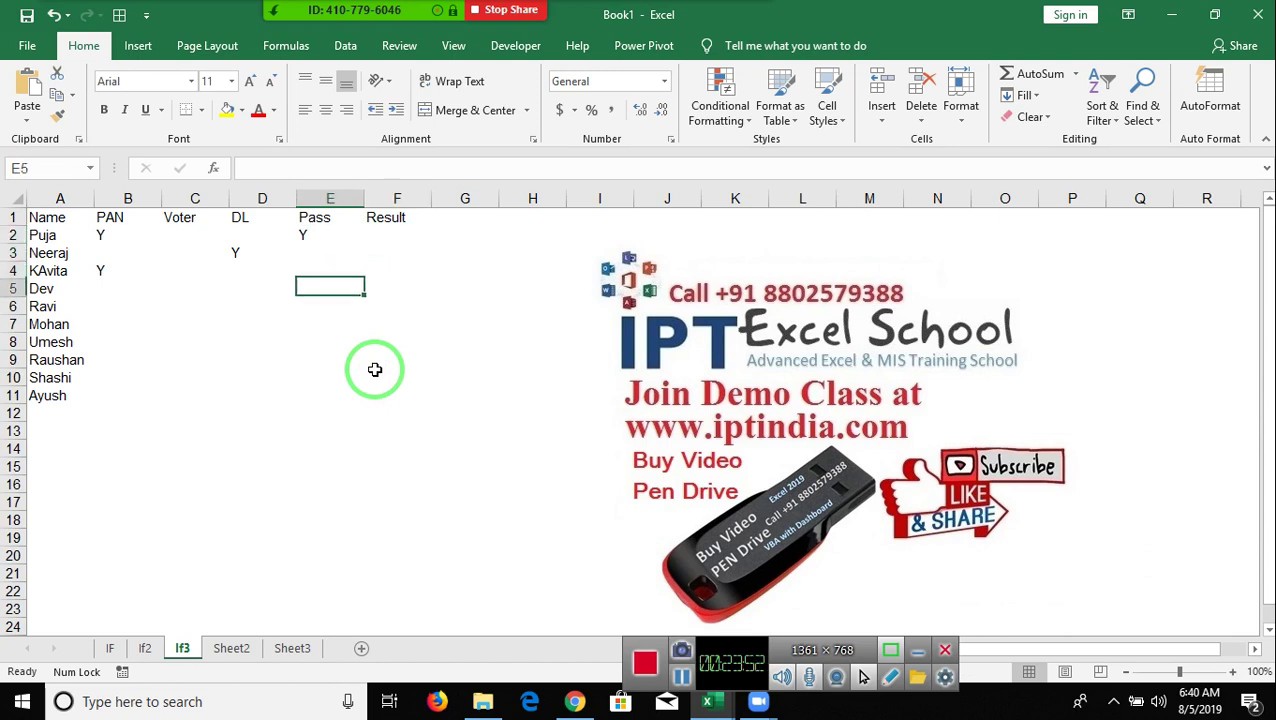
- Enter Y in E5 and C6, and fill Y across B7:E7 with Ctrl+R
text(Y)
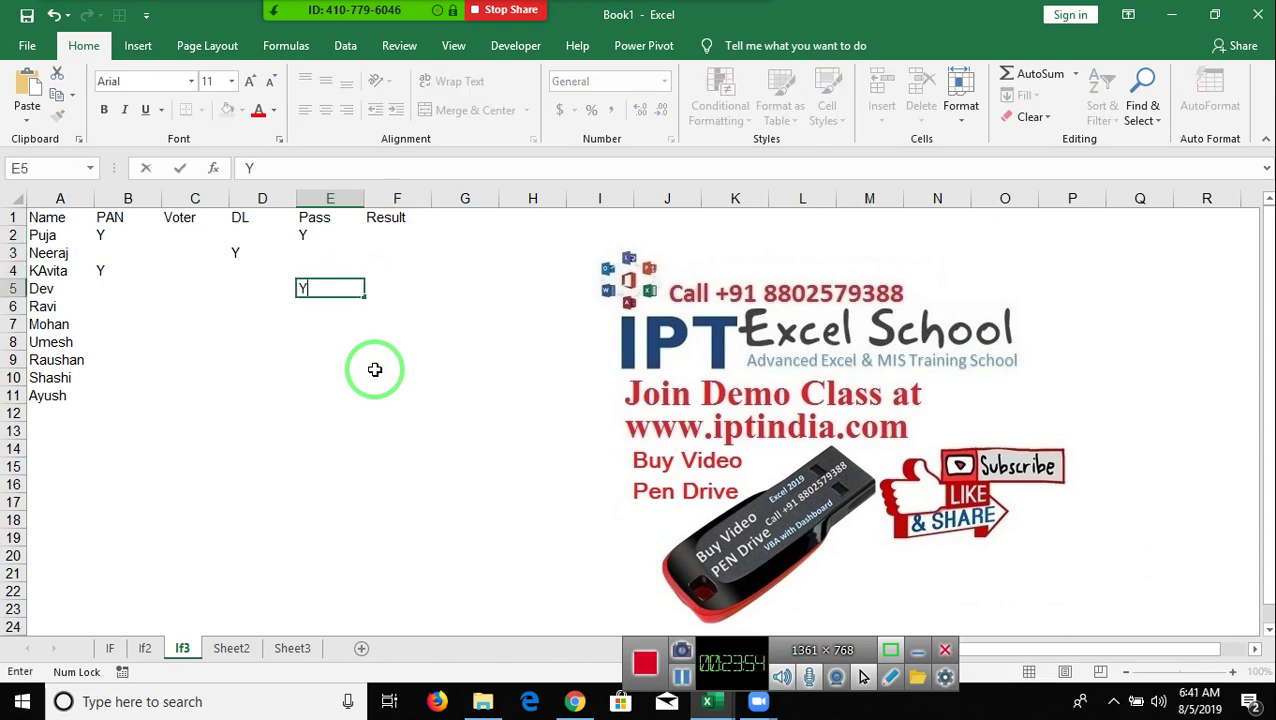
key(Return)
key(Left)
key(Left)
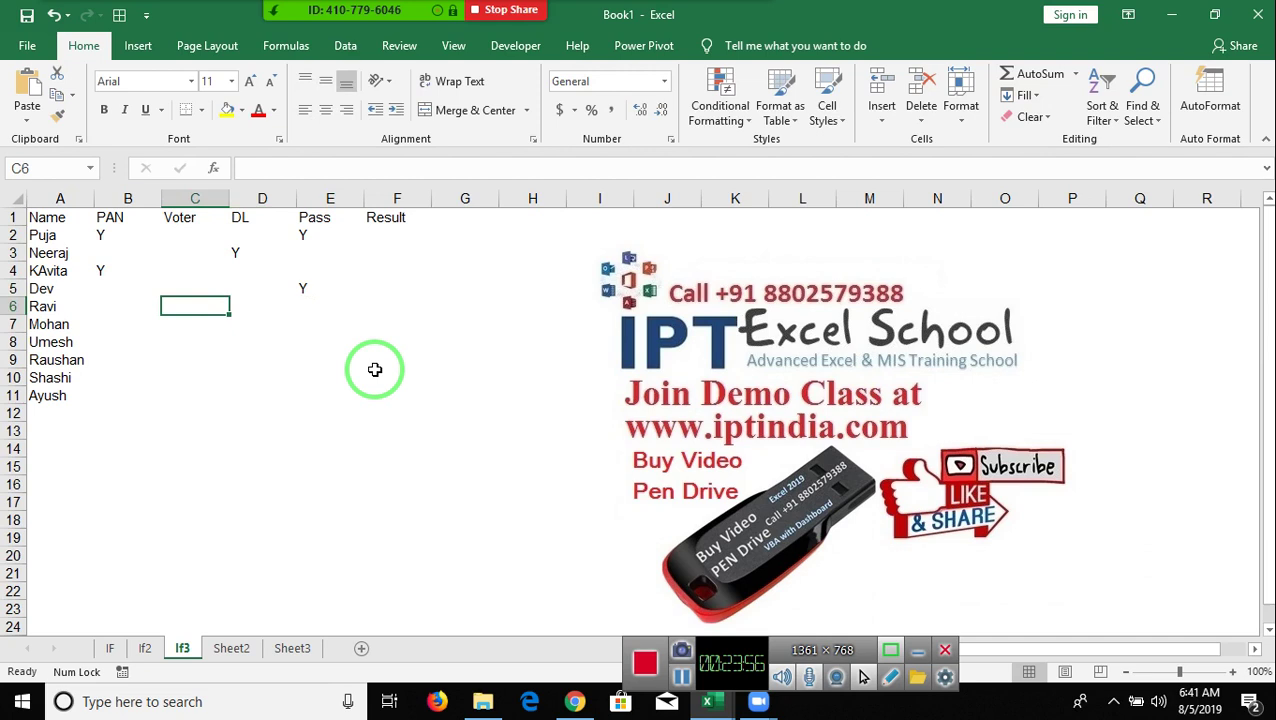
text(Y)
key(Return)
key(Left)
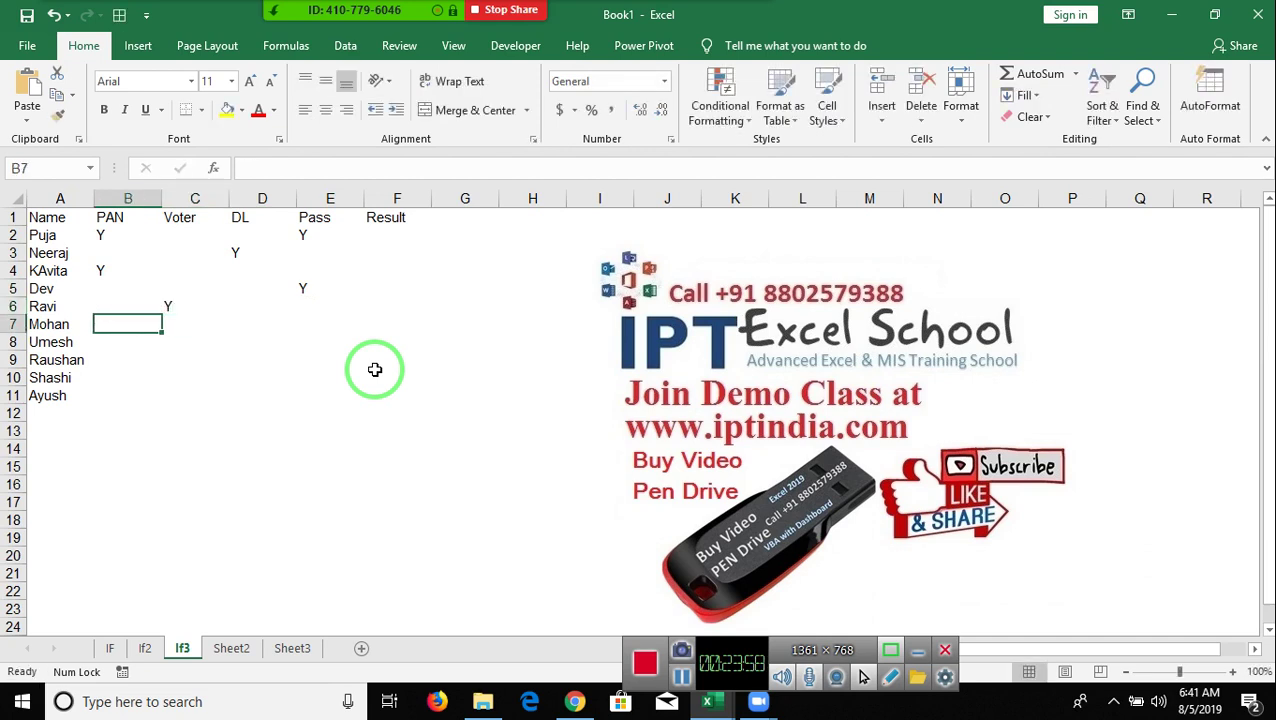
key(Up)
key(Down)
key(shift+Right)
key(shift+Right)
key(shift+Right)
key(ctrl+r)
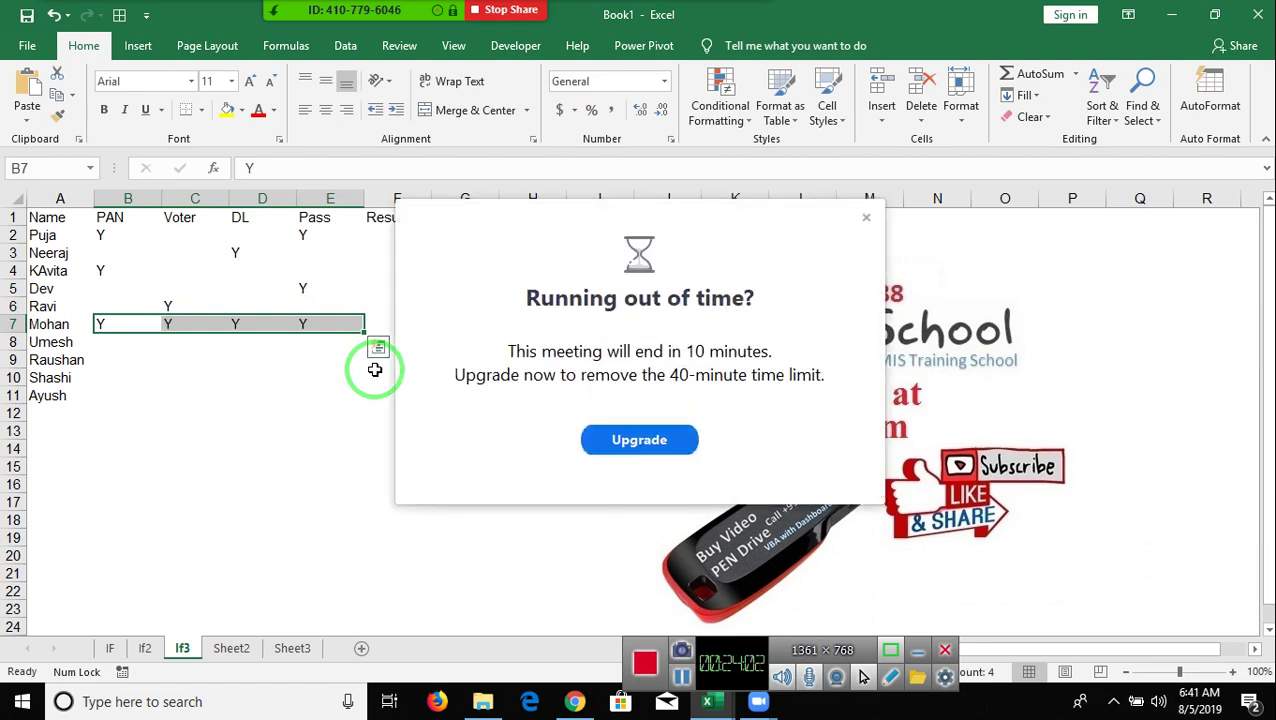
- Dismiss the Zoom time-limit notice and switch back to the VBA editor
click(865, 218)
click(378, 234)
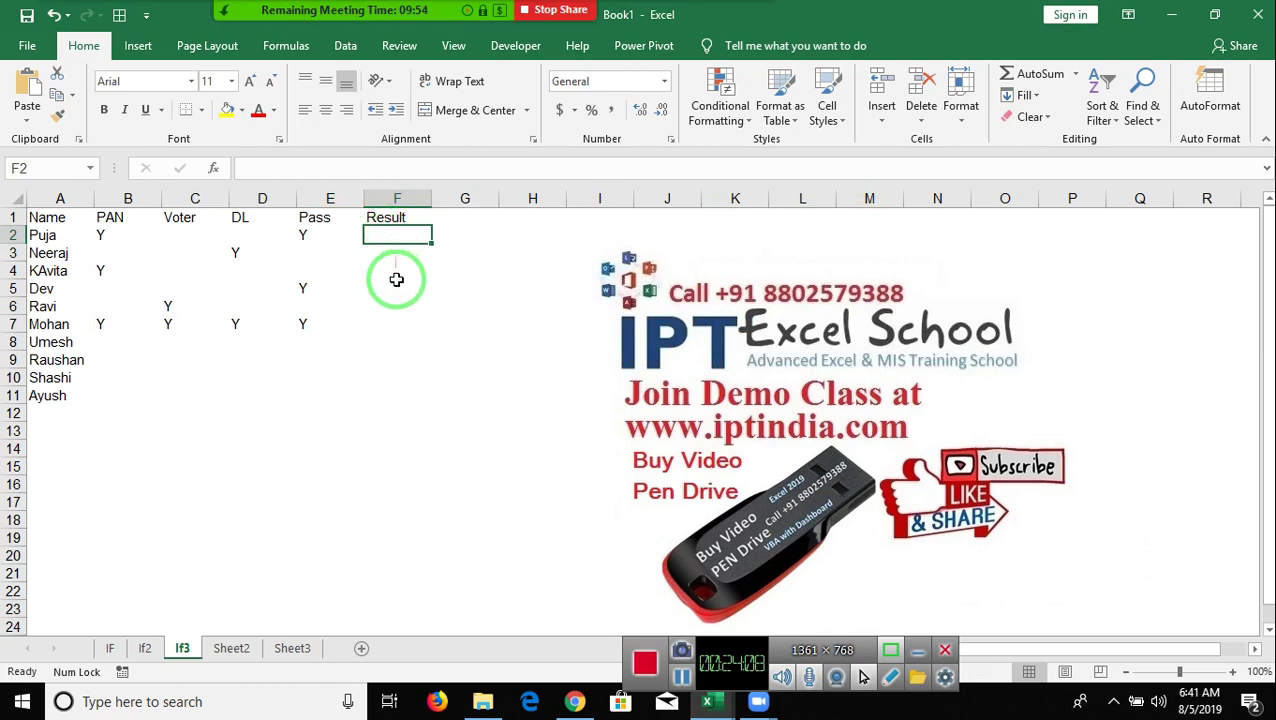
key(alt+Tab)
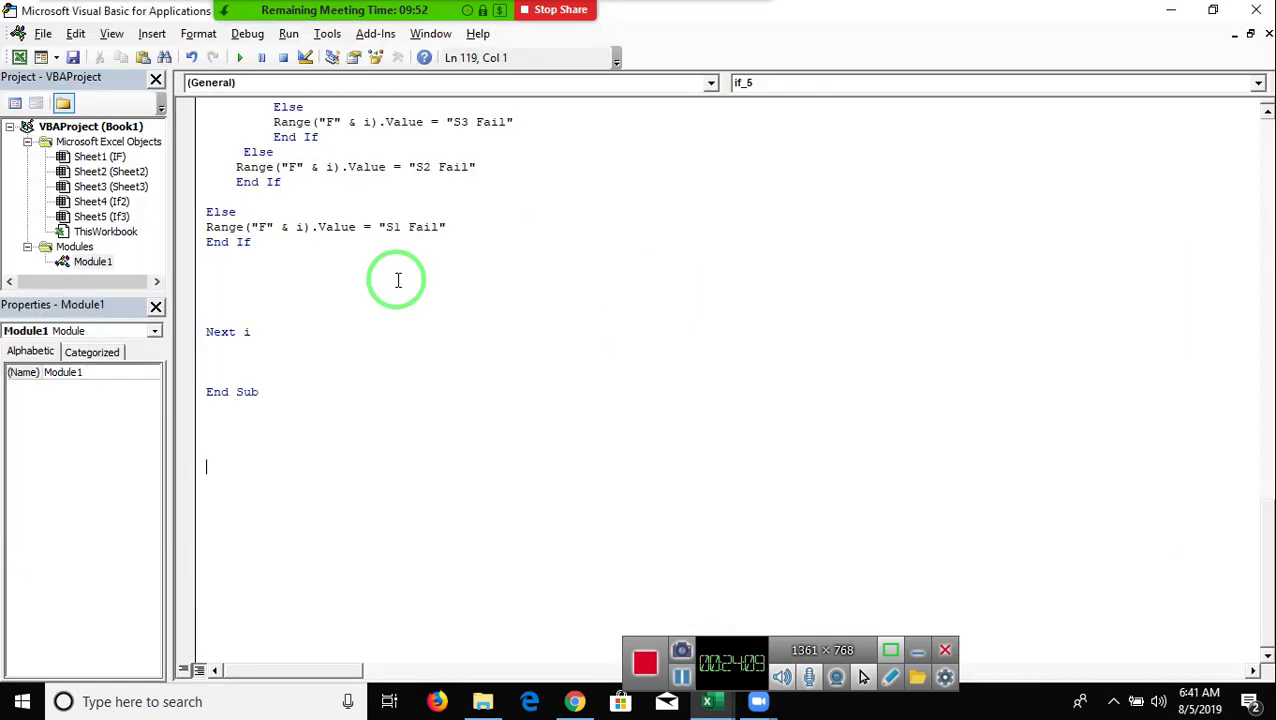
scroll(250, 412, up, 6)
scroll(250, 412, up, 4)
scroll(251, 313, down, 4)
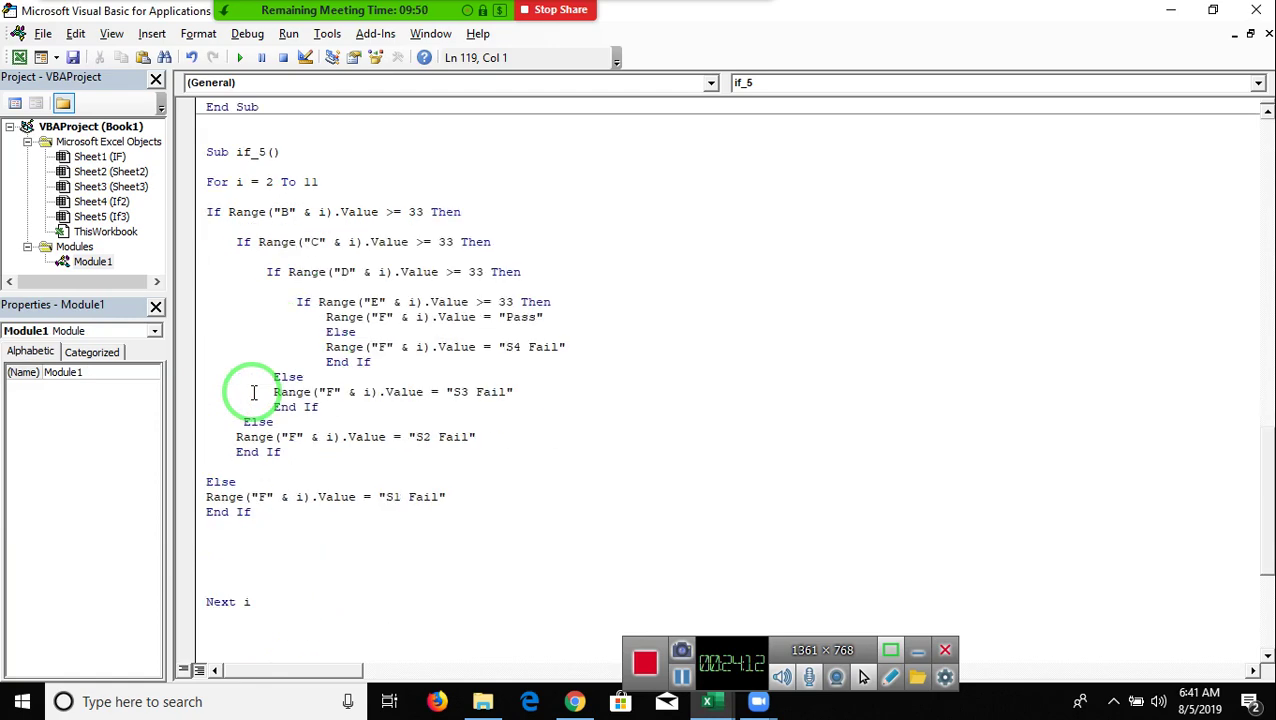
scroll(253, 473, down, 6)
click(232, 22)
click(124, 22)
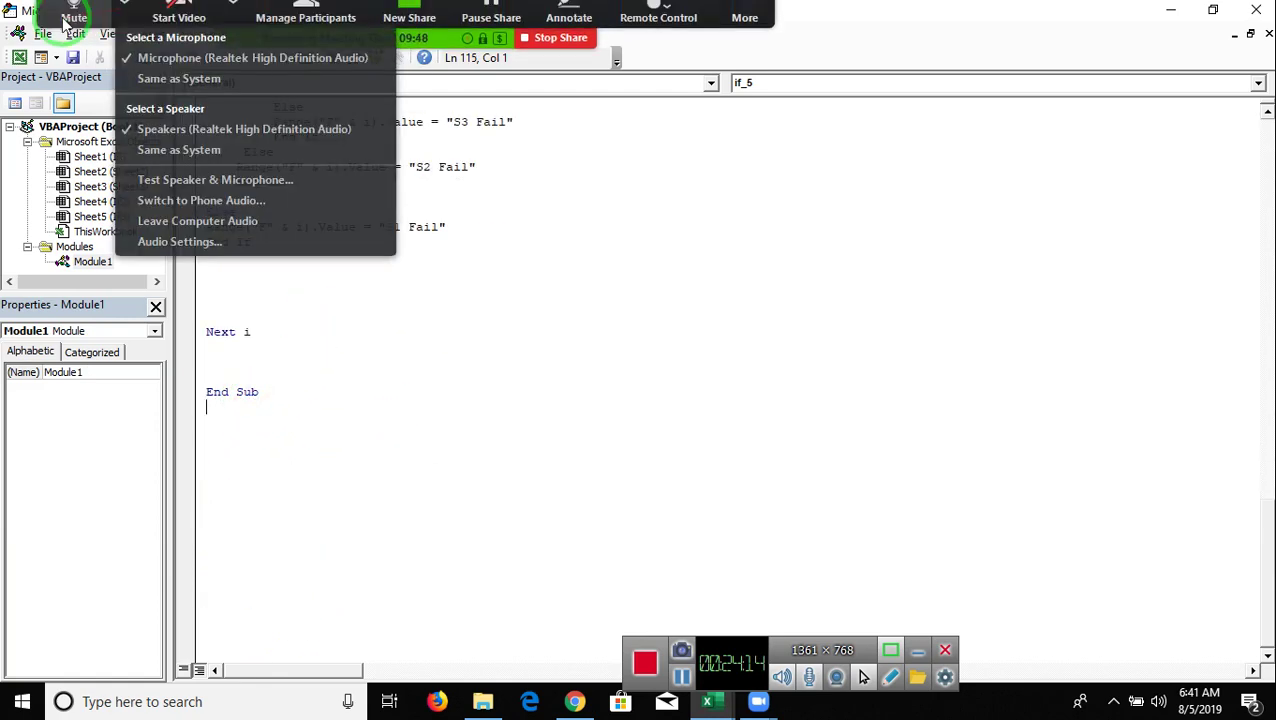
click(72, 30)
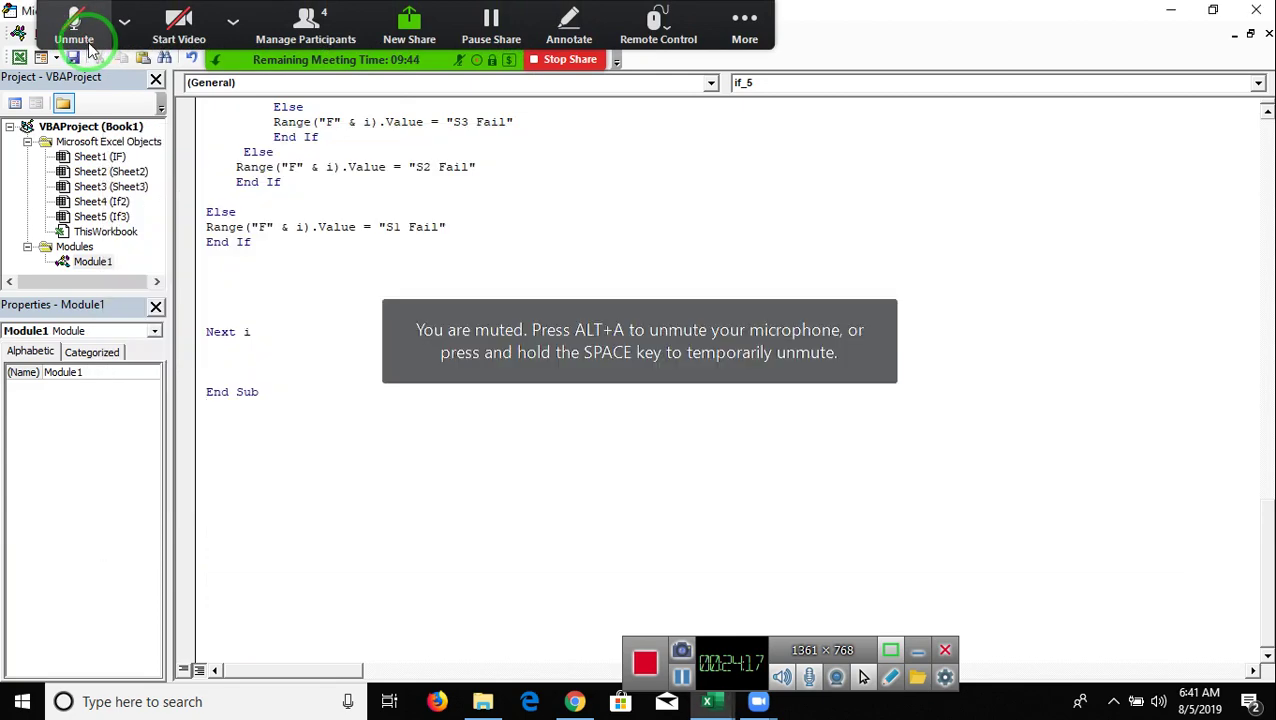
key(super+d)
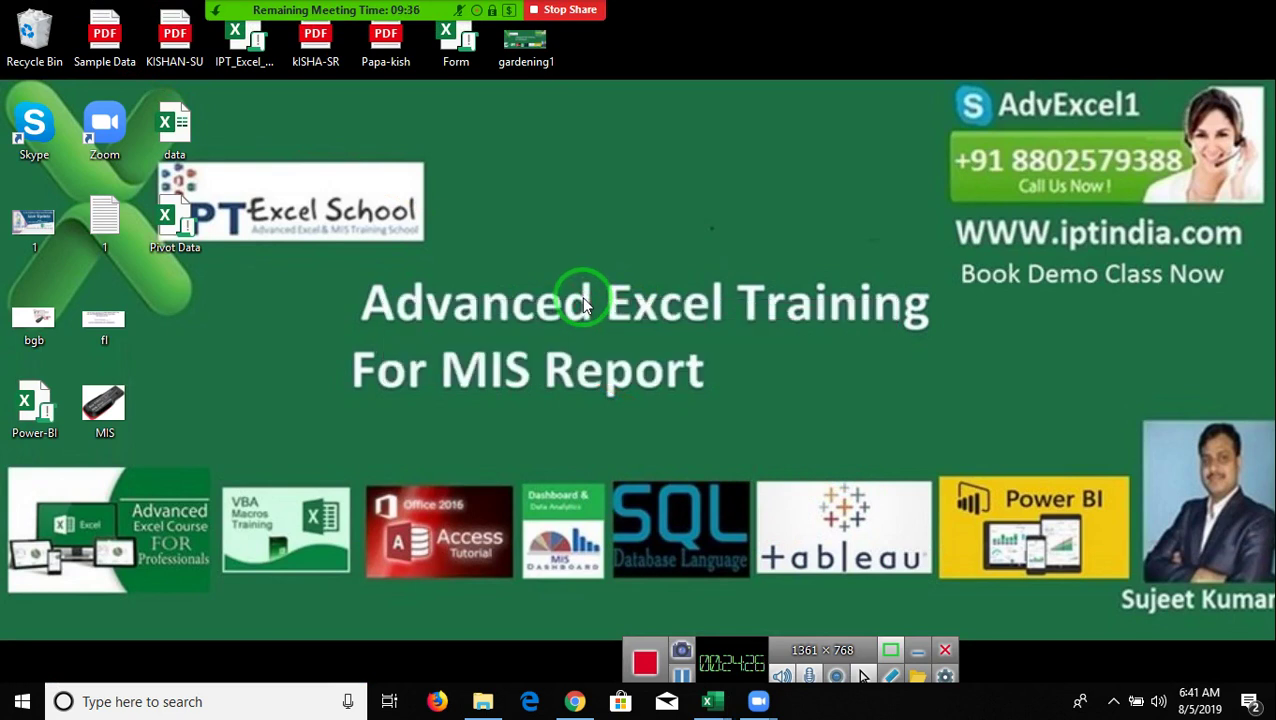
mouse_move(581, 296)
mouse_down()
mouse_move(922, 234)
mouse_move(1244, 258)
mouse_up()
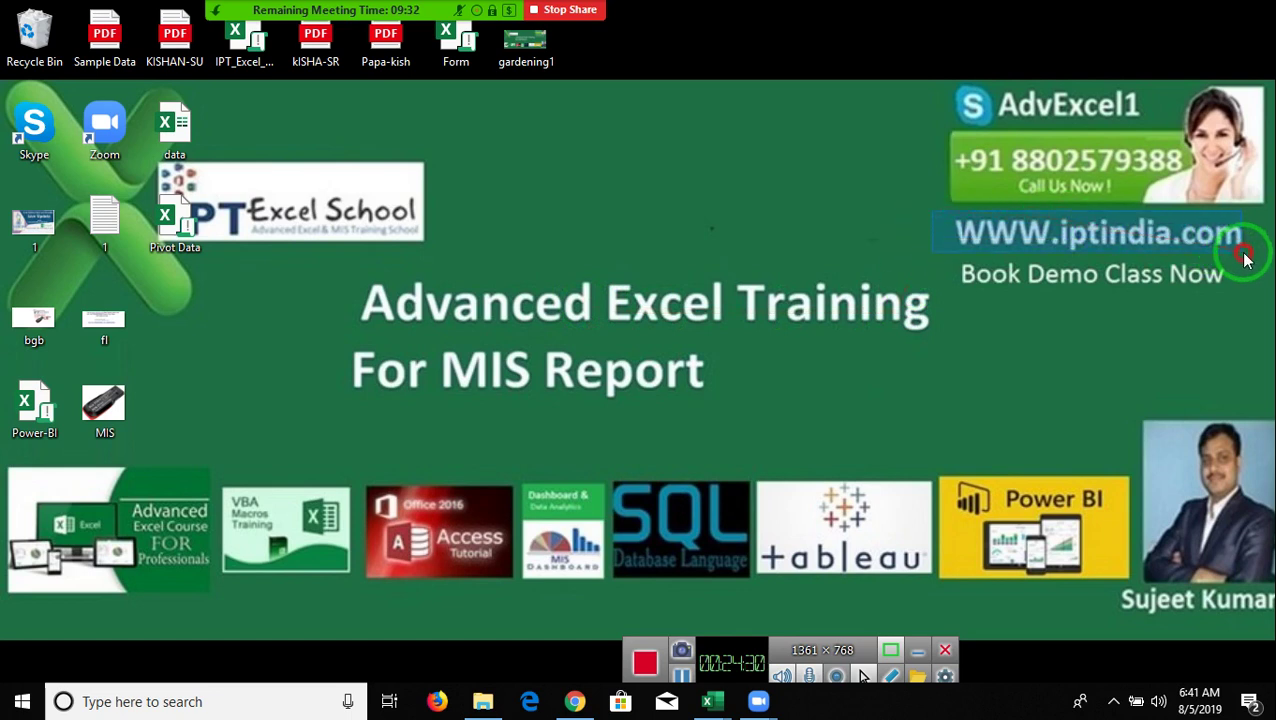
mouse_move(242, 134)
mouse_down()
mouse_move(323, 287)
mouse_move(938, 410)
mouse_up()
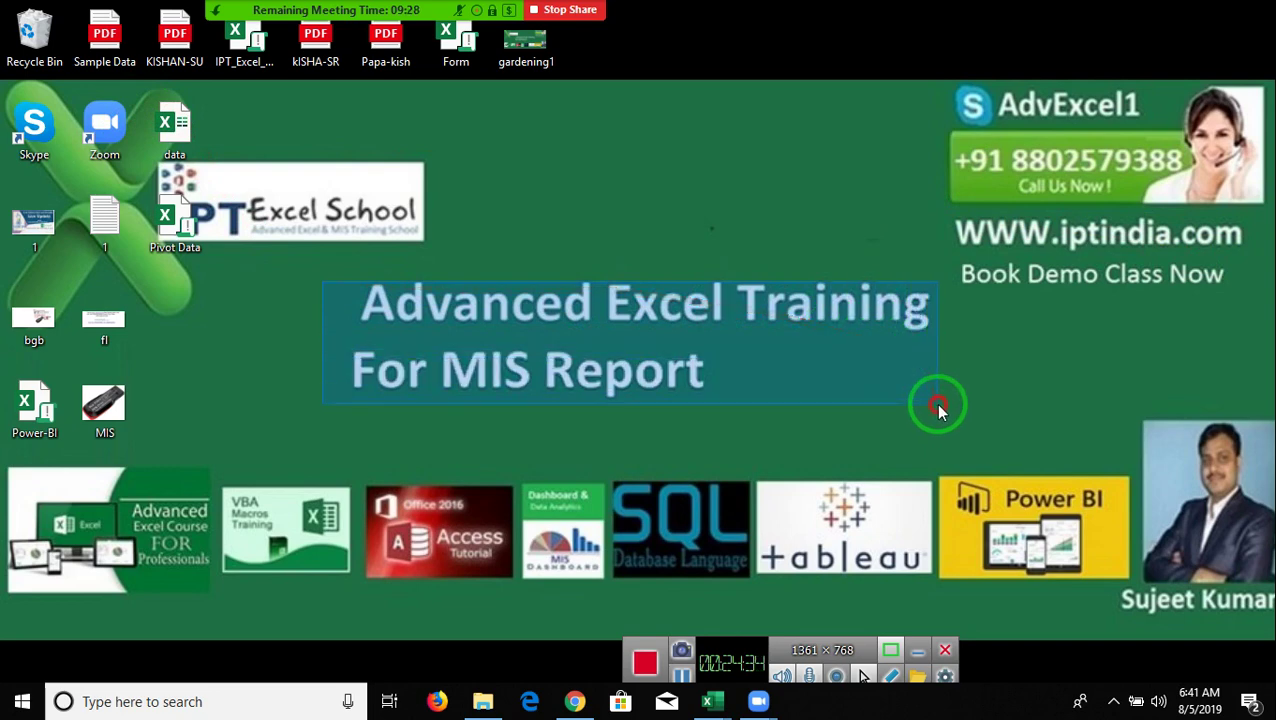
click(124, 21)
click(72, 22)
click(72, 22)
mouse_move(710, 698)
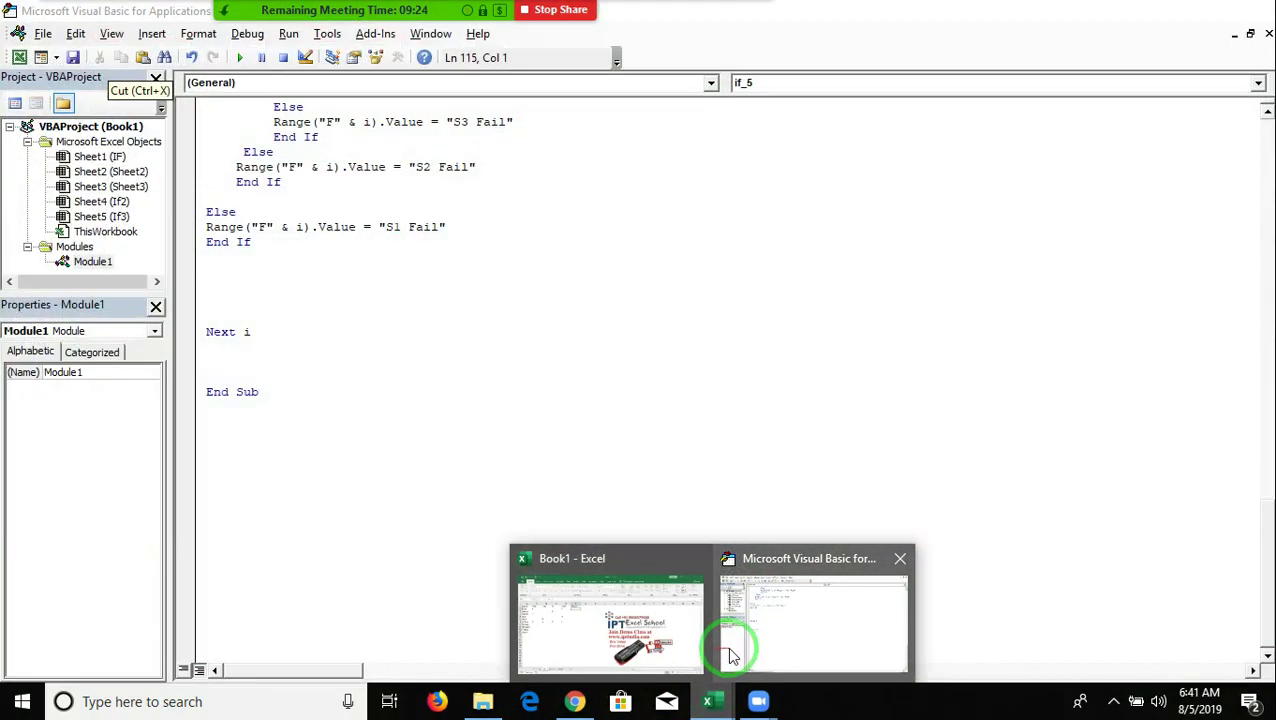
click(727, 645)
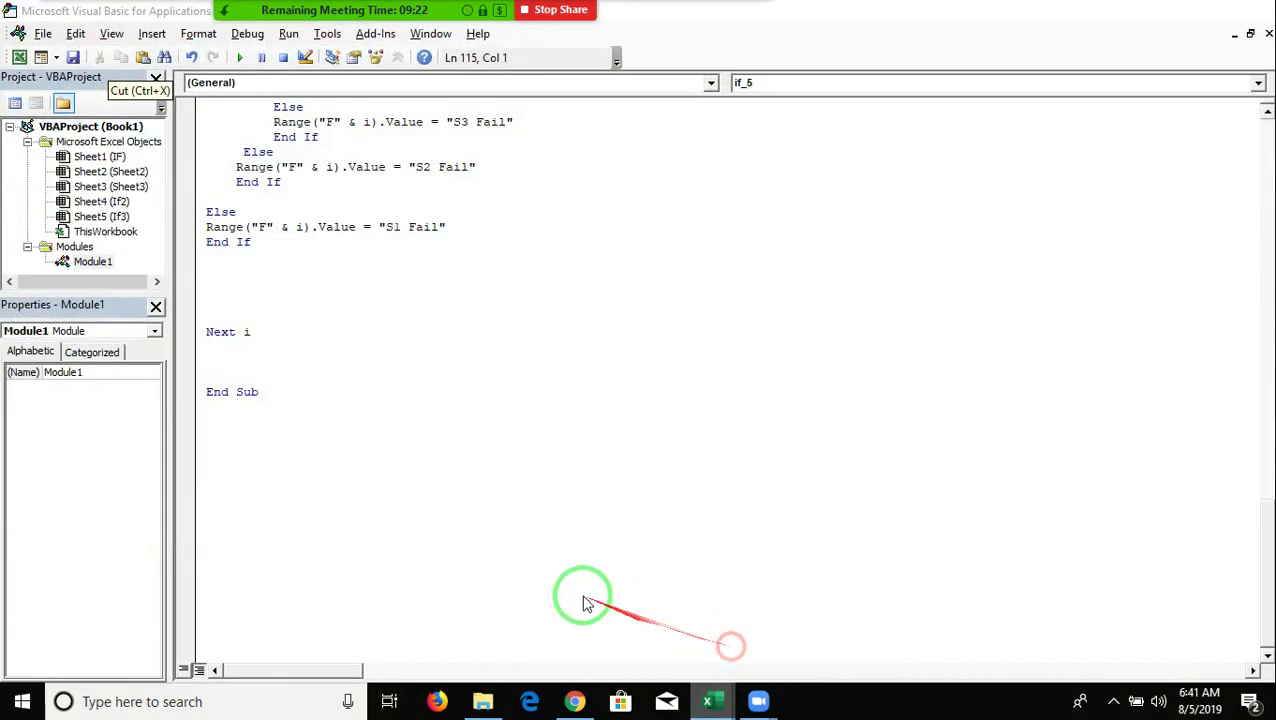
- Add Sub if_7() after if_5's End Sub with an empty For i = 1 To 11 … Next i loop
click(233, 444)
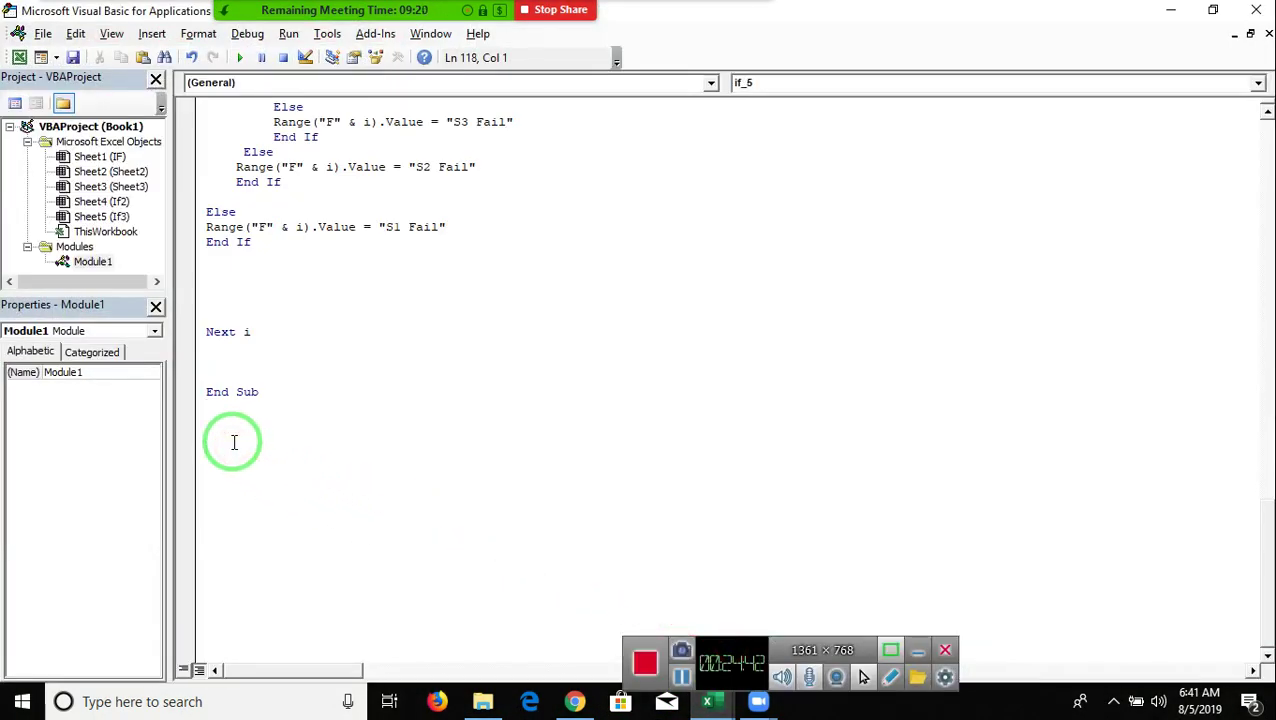
scroll(260, 441, up, 2)
scroll(270, 313, up, 10)
scroll(276, 322, up, 10)
scroll(277, 320, up, 8)
scroll(277, 320, up, 6)
scroll(274, 234, down, 5)
scroll(274, 300, down, 11)
scroll(277, 347, down, 14)
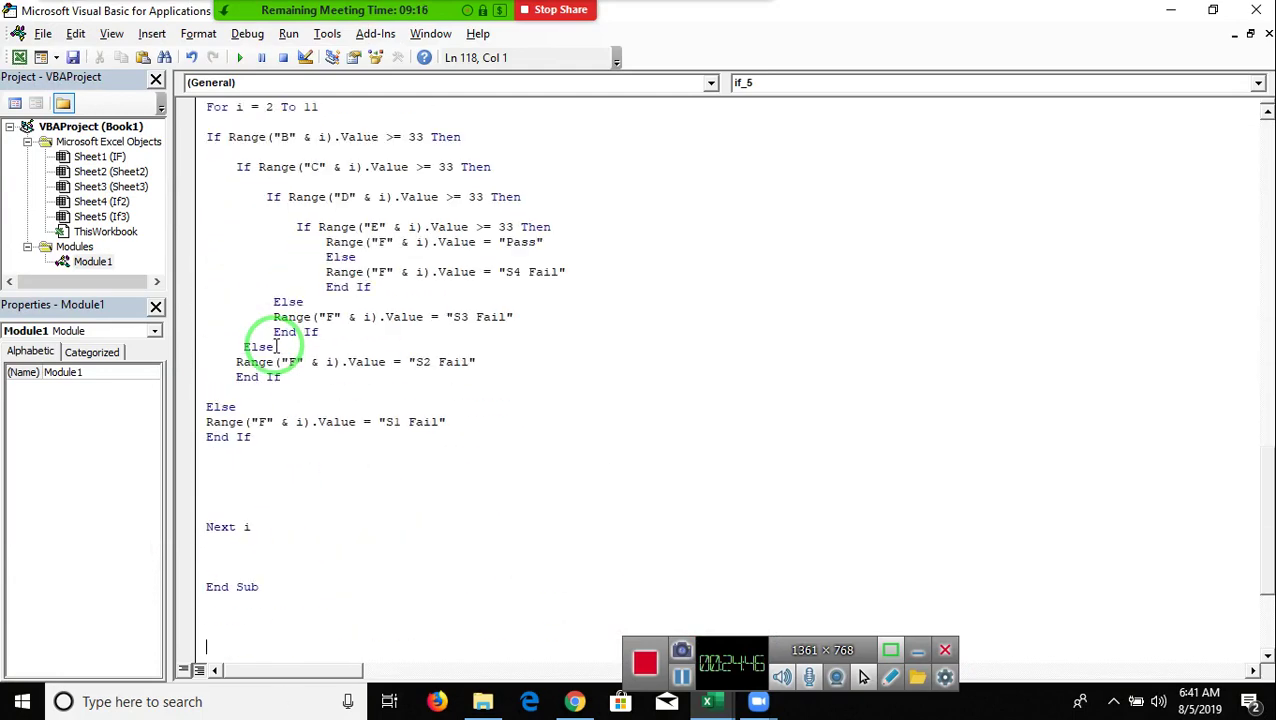
scroll(277, 347, down, 4)
click(241, 428)
text(sub if_7())
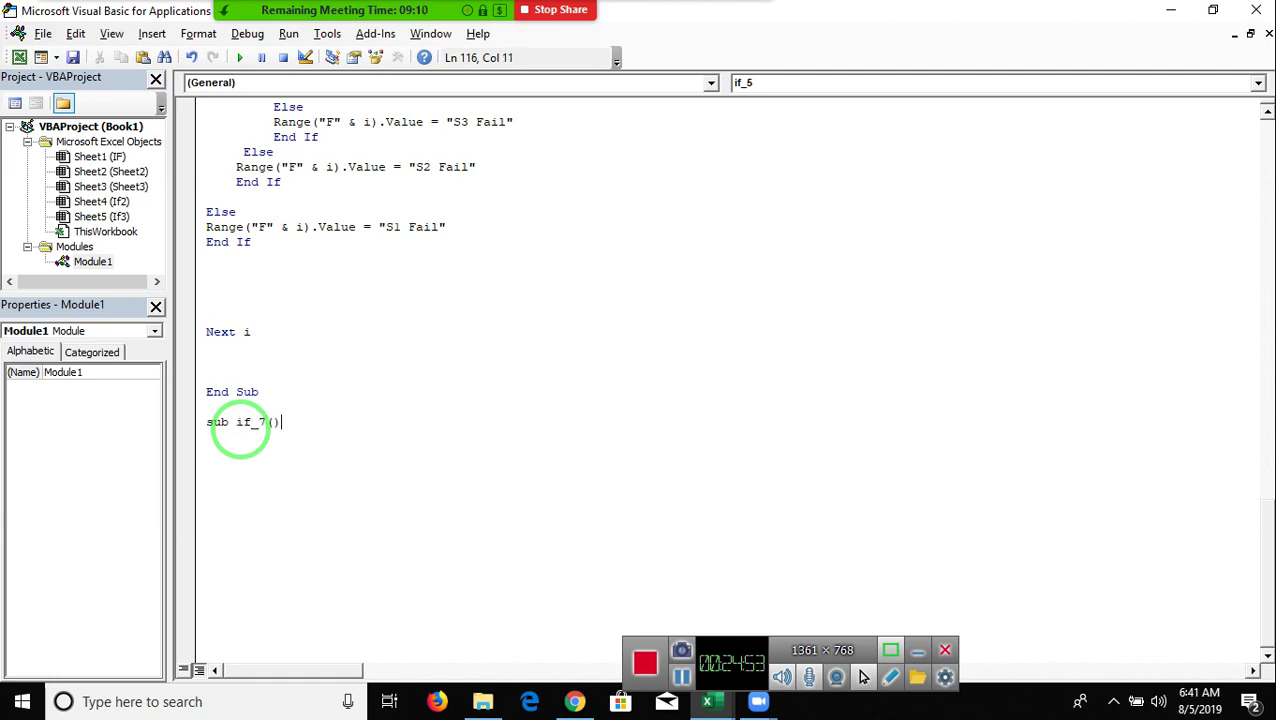
key(Return)
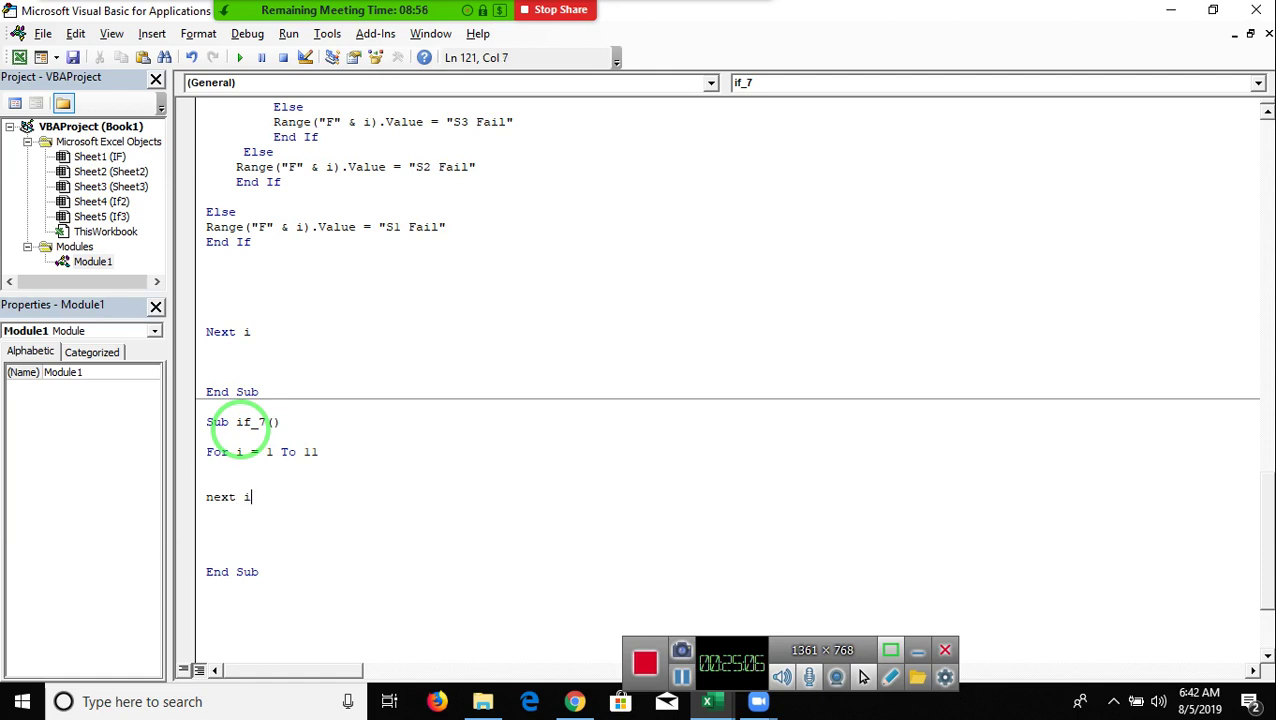
key(Return)
key(Return)
key(Return)
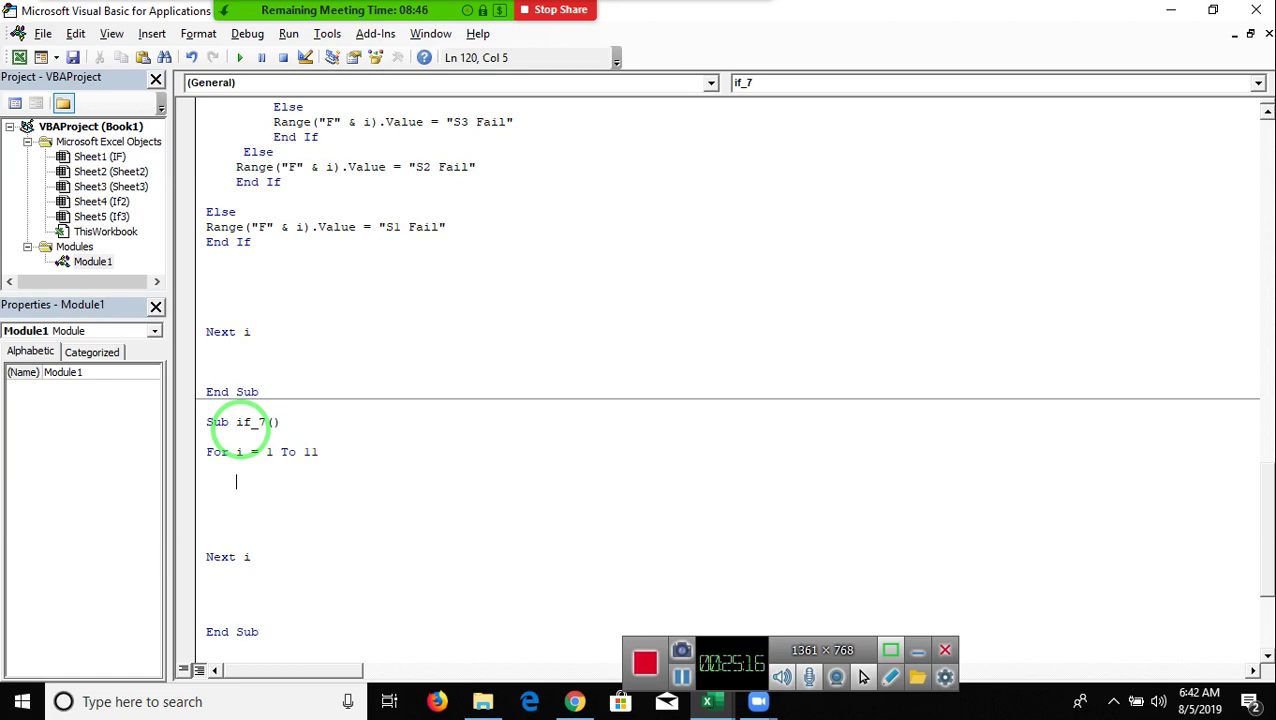
scroll(336, 430, up, 10)
- Copy if_4's Pass/Fail If block and paste it inside if_7's loop
scroll(336, 430, up, 10)
scroll(330, 420, up, 3)
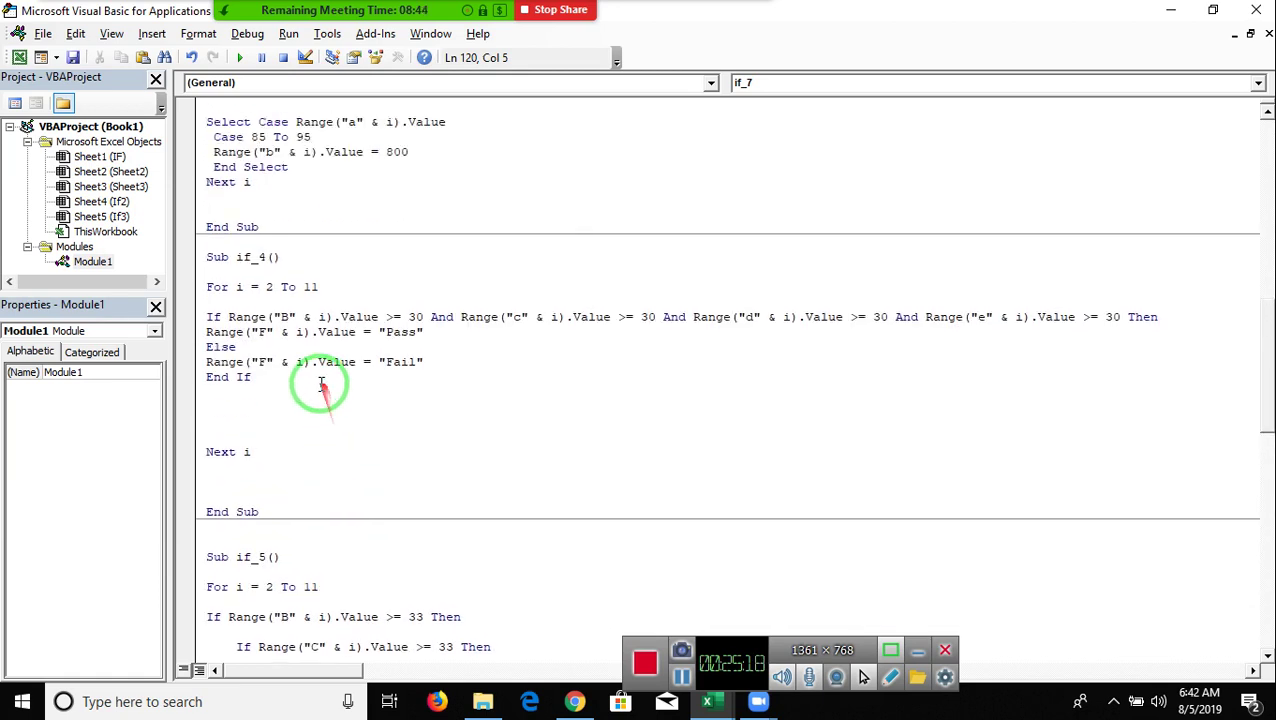
click(270, 458)
drag(230, 393, 207, 318)
scroll(240, 410, down, 10)
scroll(245, 418, down, 10)
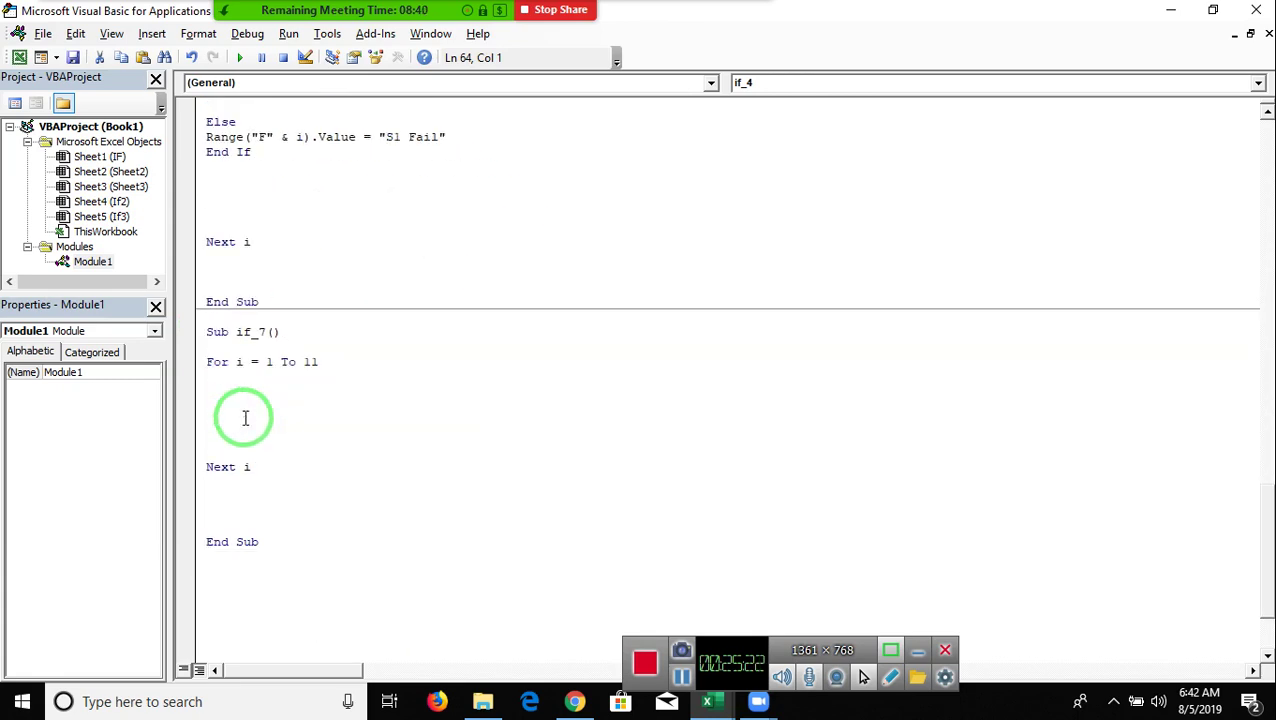
scroll(245, 418, up, 1)
click(227, 407)
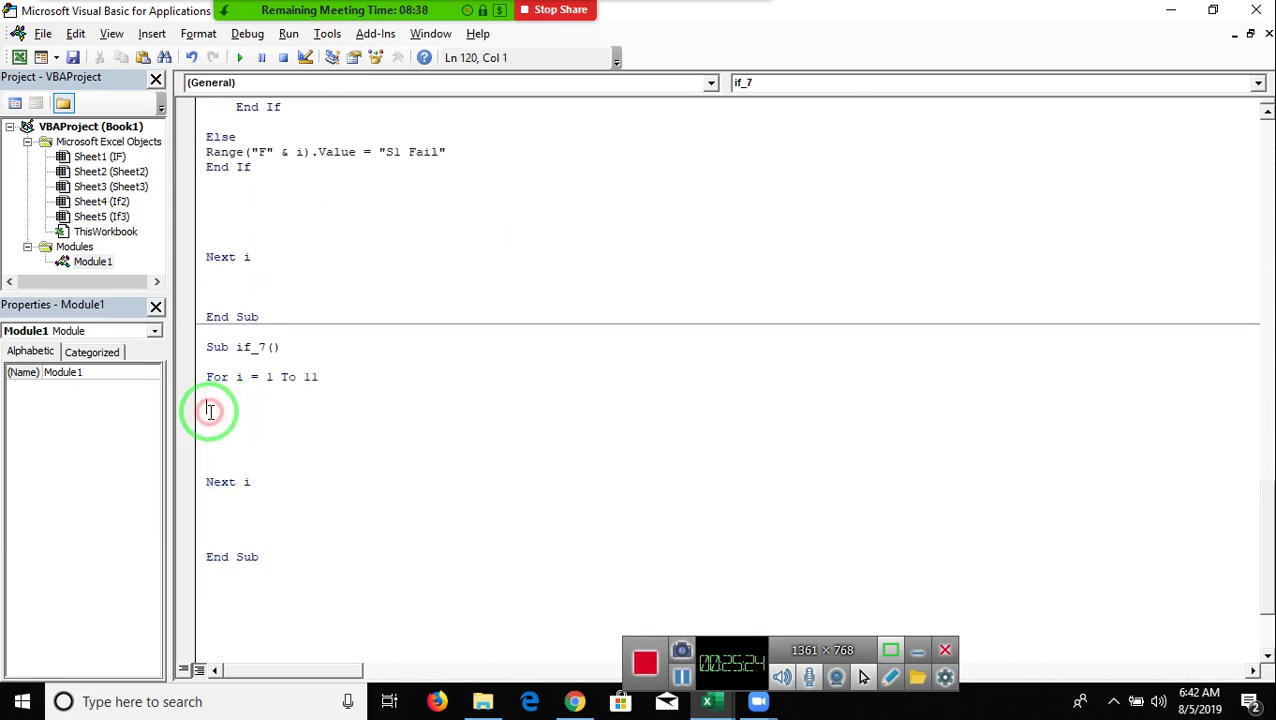
text(If Range("B" & i).Value >= 30 And Range("c" & i).Value >= 30 And Range("d" & i).Value >= 30 And Range("e" & i).Value >= 30 Then Range("F" & i).Value = "Pass" Else Range("F" & i).Value = "Fail" End If)
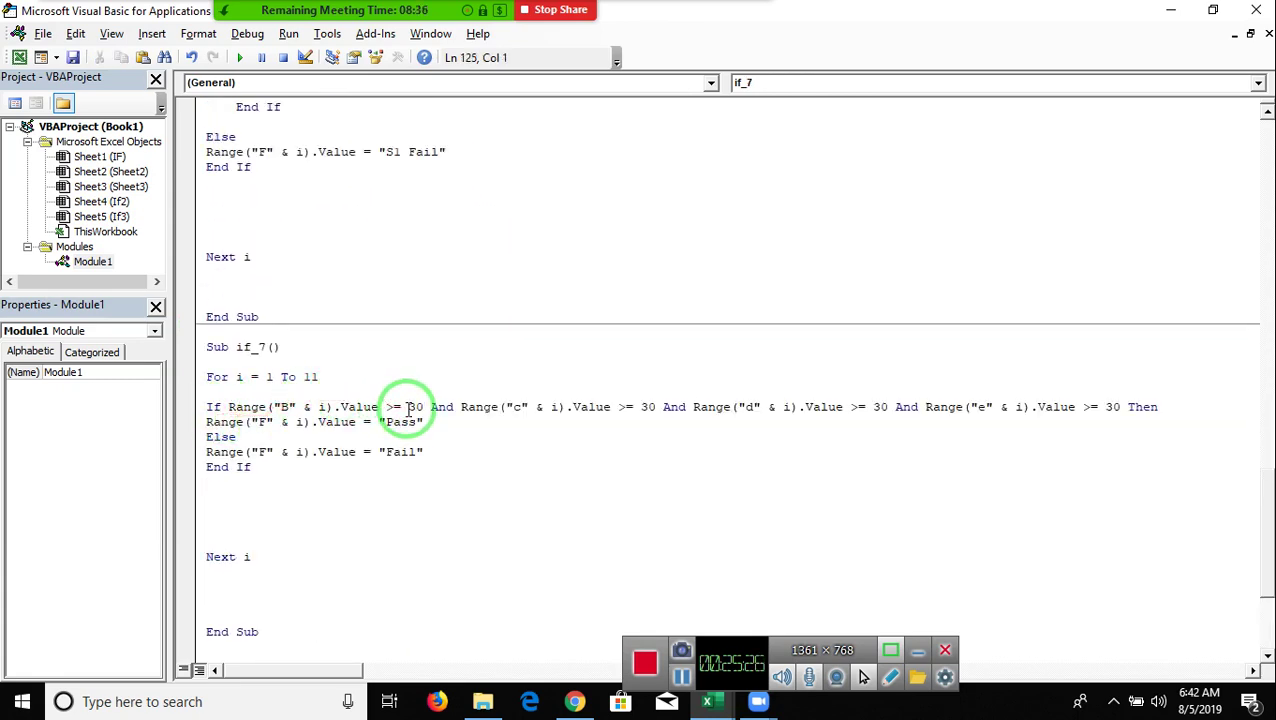
- Change column B's >= 30 test to ="Y", then glance at the If3 sheet and return
drag(385, 407, 423, 407)
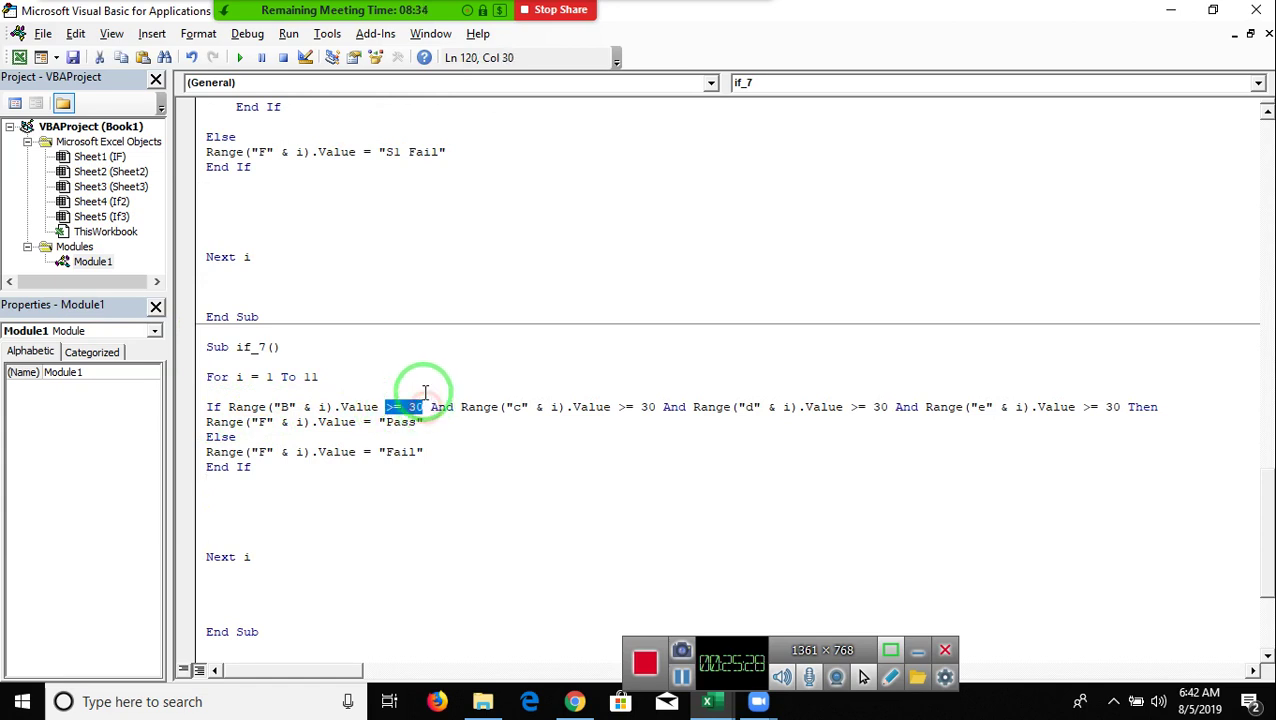
text(= ")
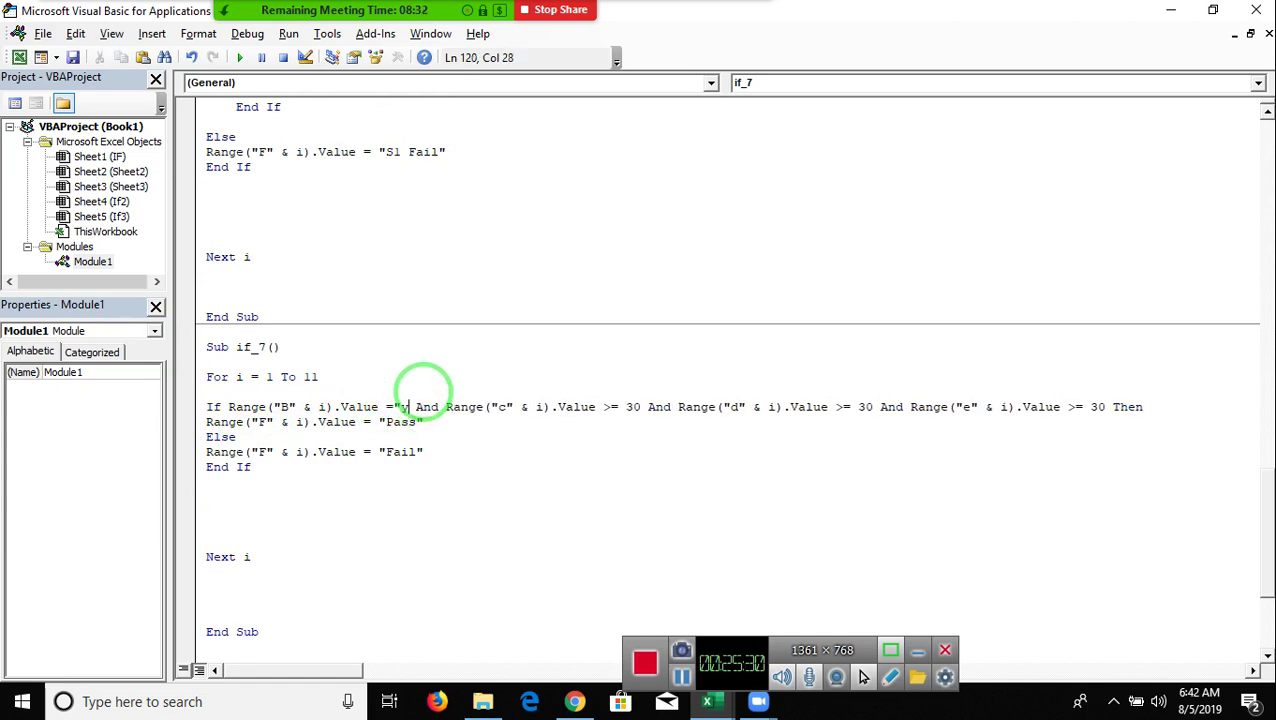
key(BackSpace)
text(Y)
text(")
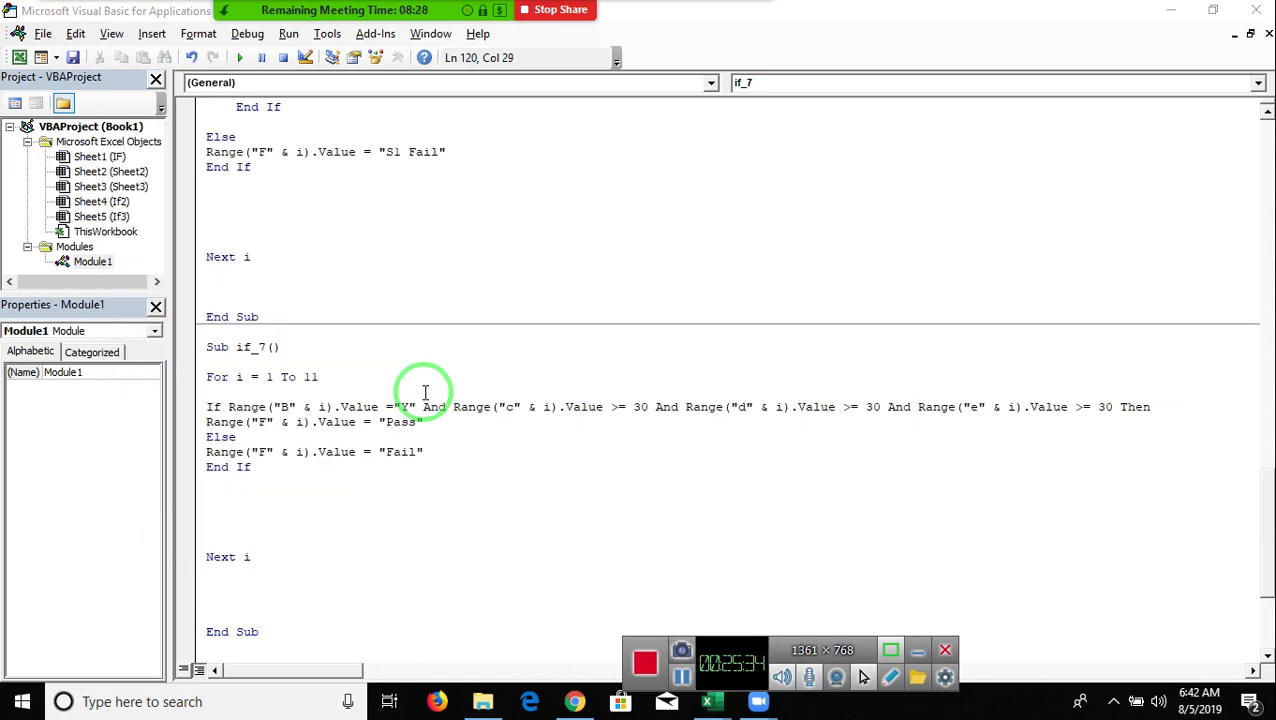
key(alt+Tab)
key(alt+Tab)
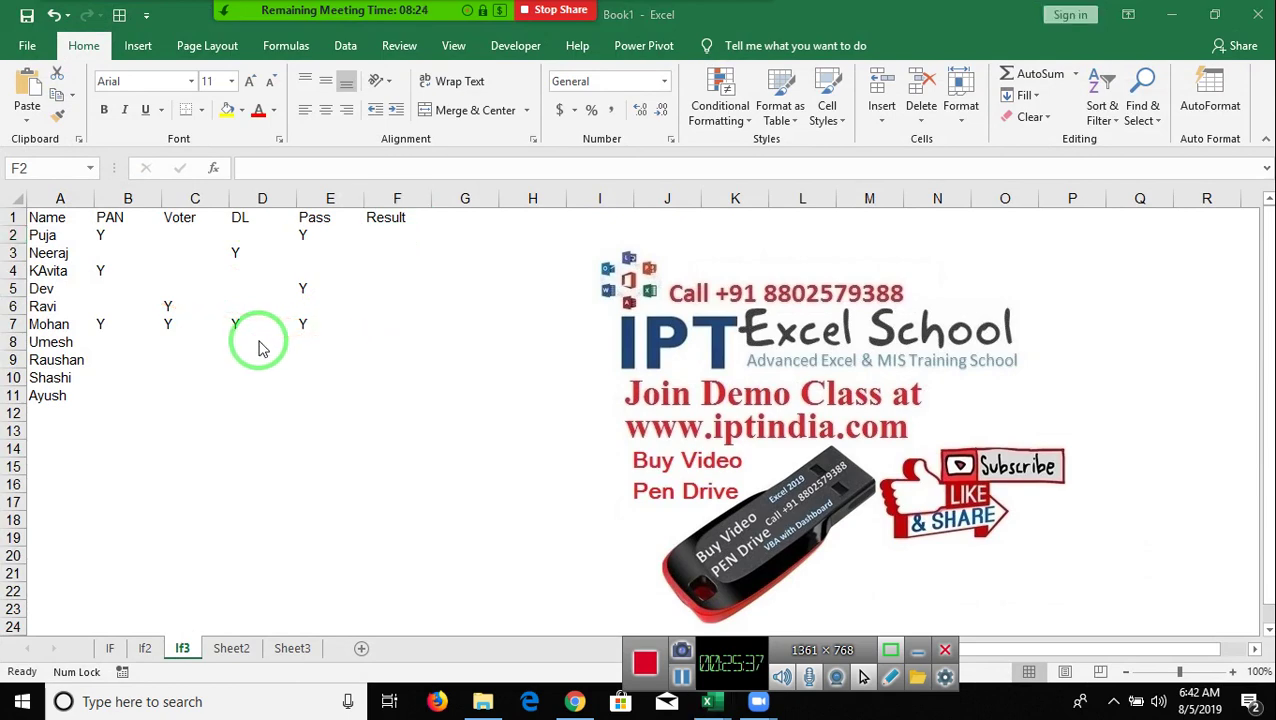
key(alt+Tab)
key(alt+Tab)
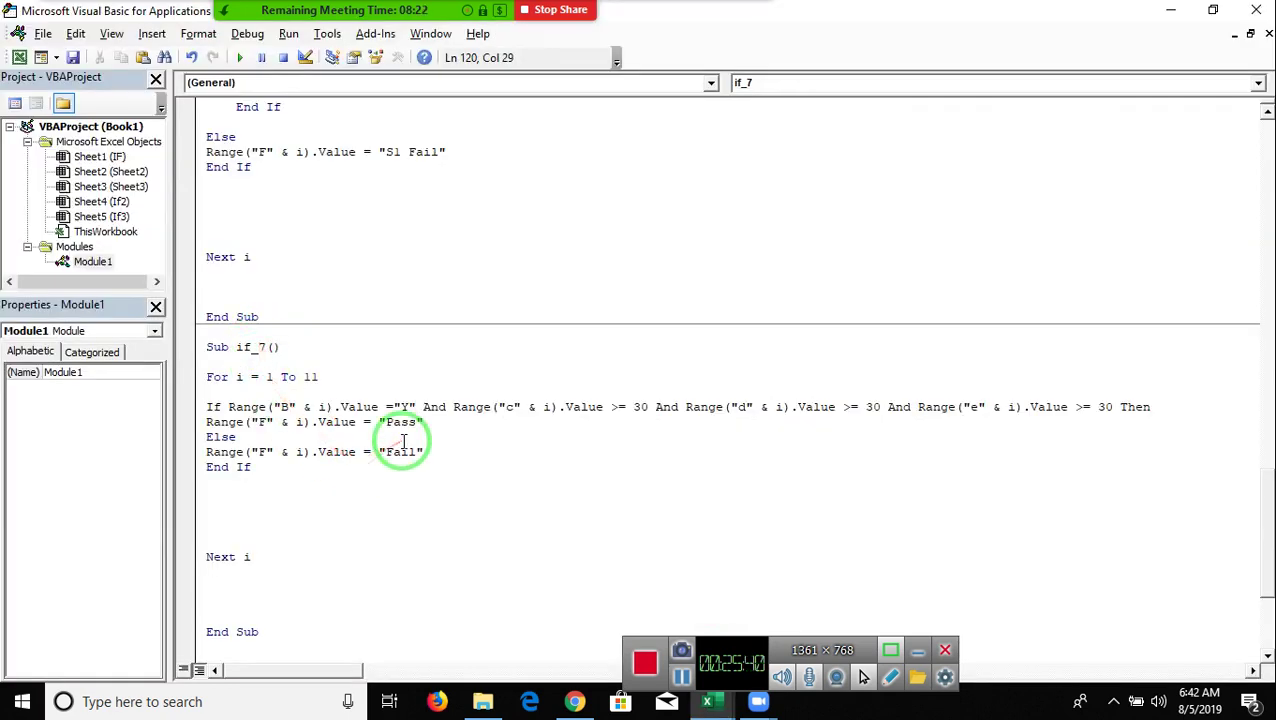
- Rewrite if_7's If line so columns B, C, D and E each test = "Y" joined with Or
click(437, 406)
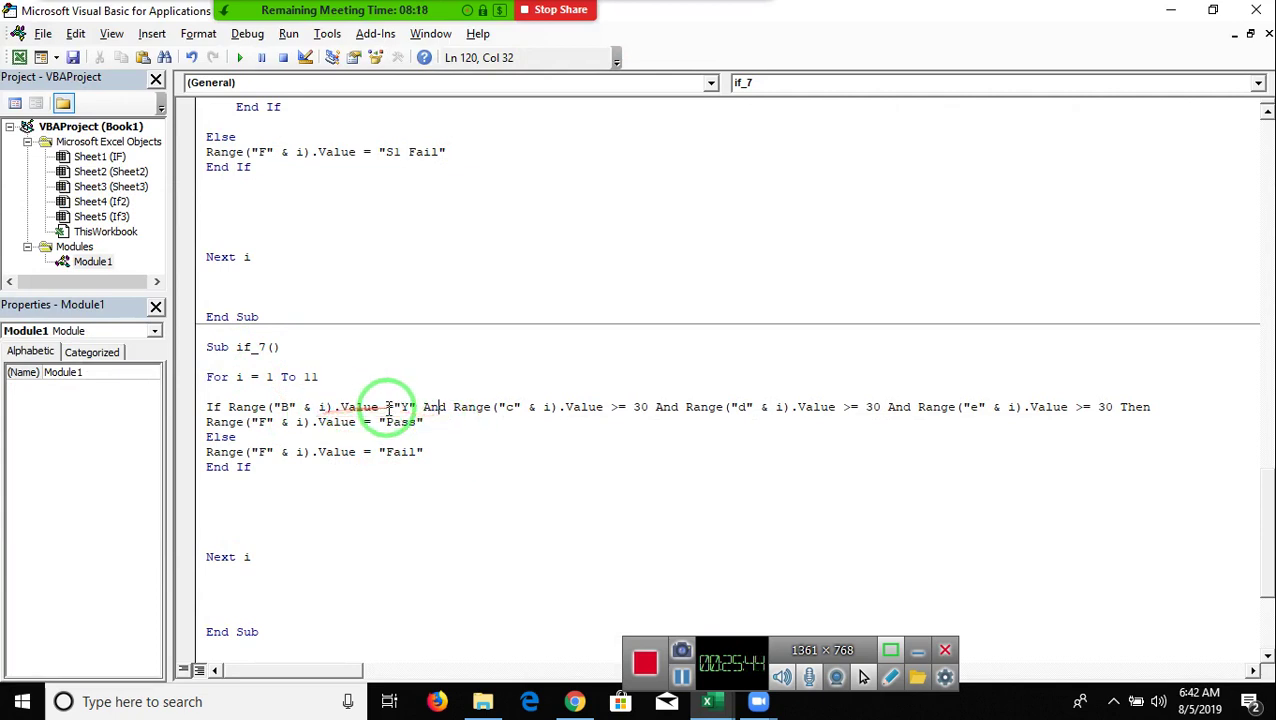
drag(388, 406, 421, 409)
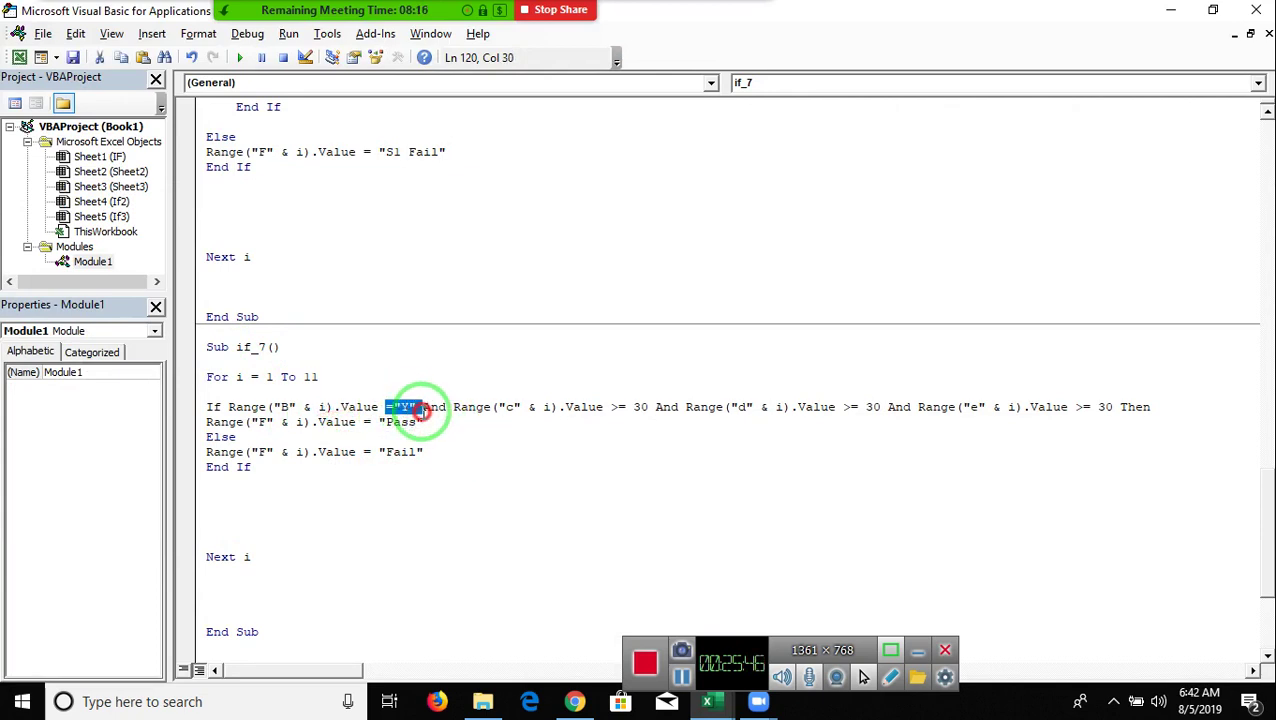
click(420, 421)
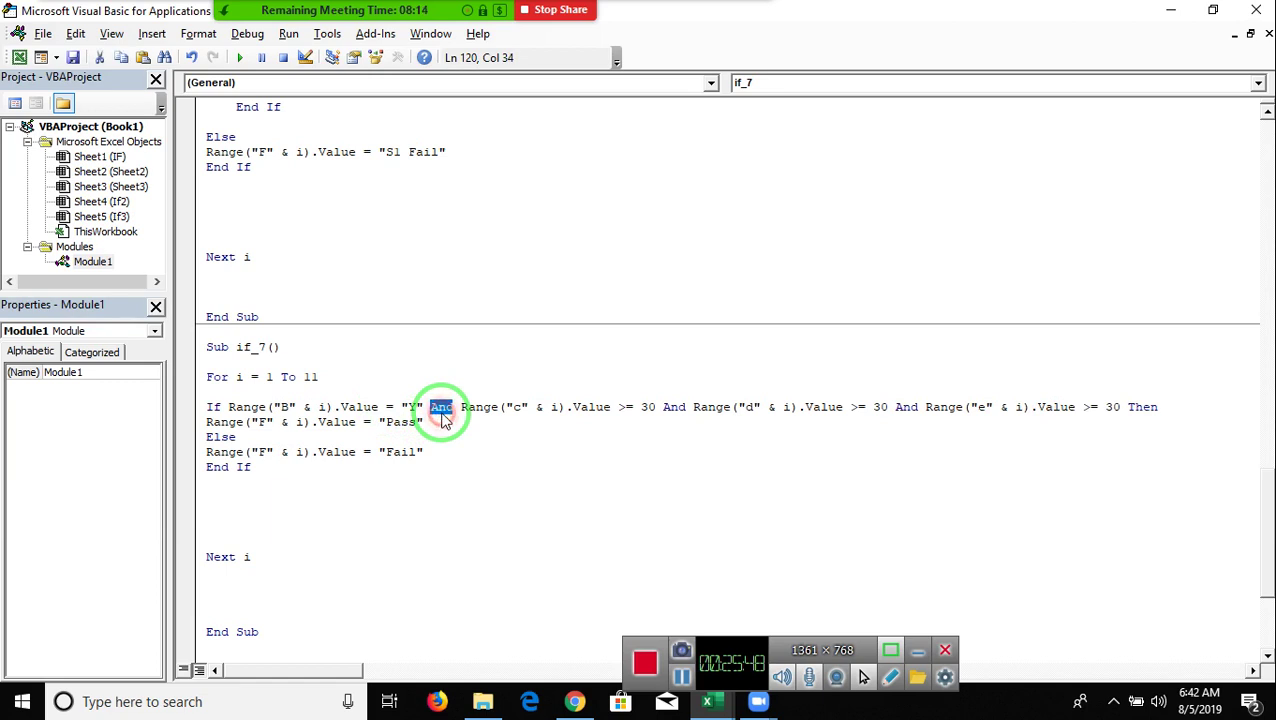
text(Or)
click(430, 465)
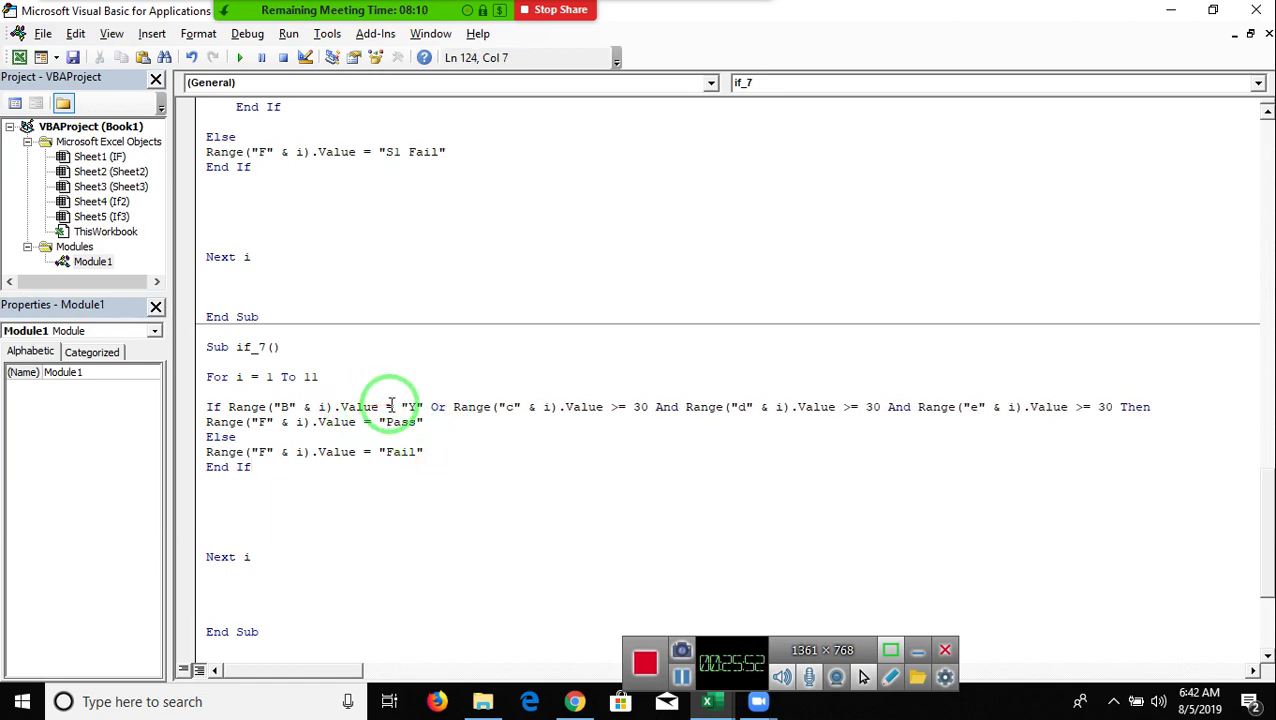
drag(386, 407, 445, 407)
key(ctrl+c)
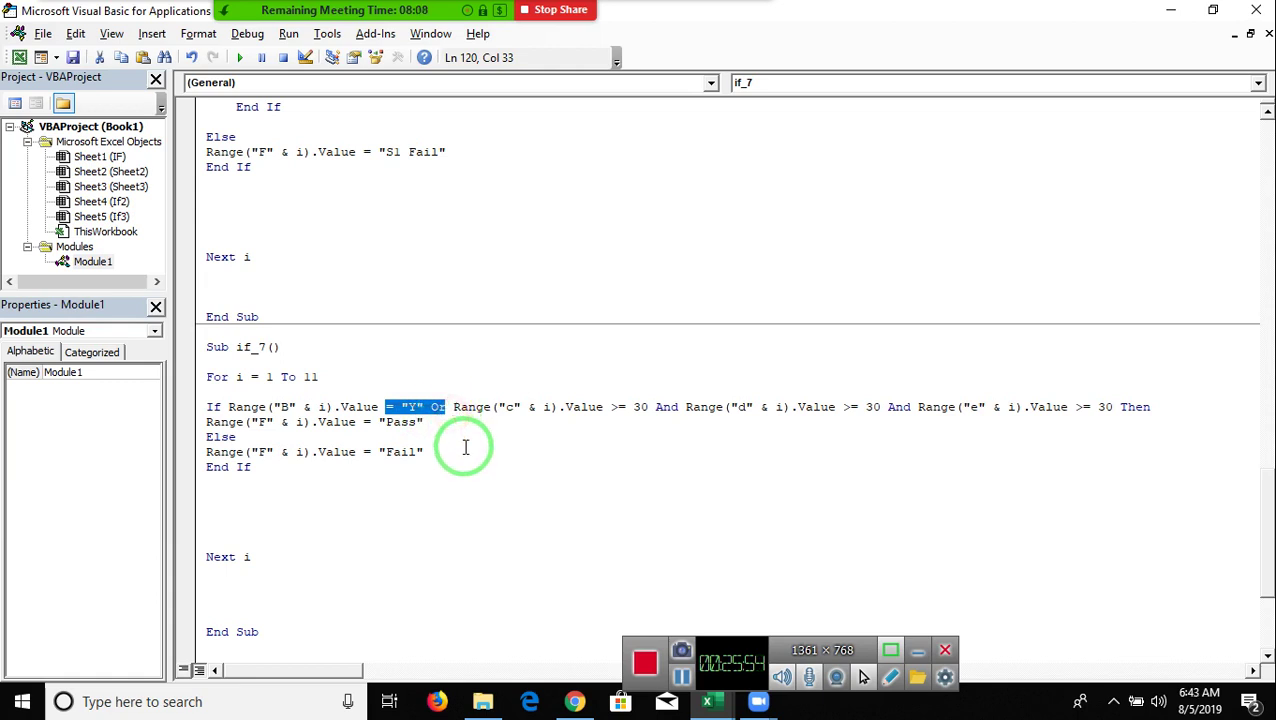
click(631, 407)
drag(612, 408, 677, 412)
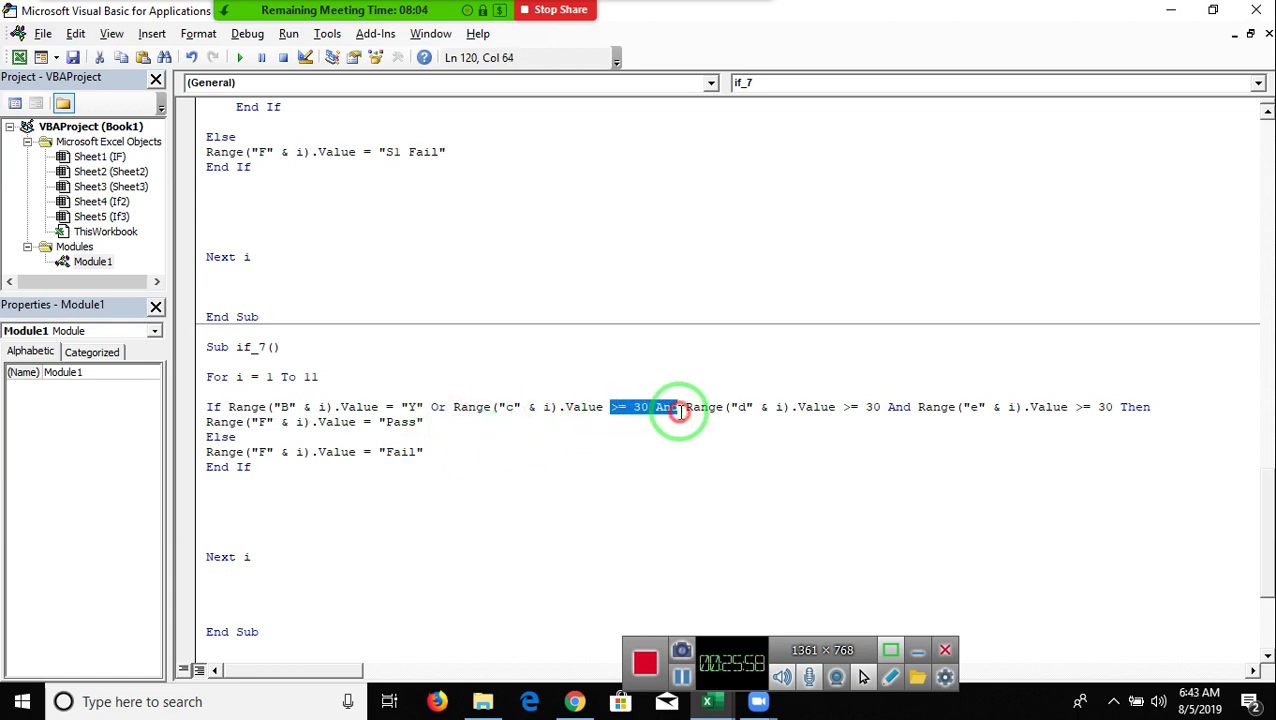
key(ctrl+v)
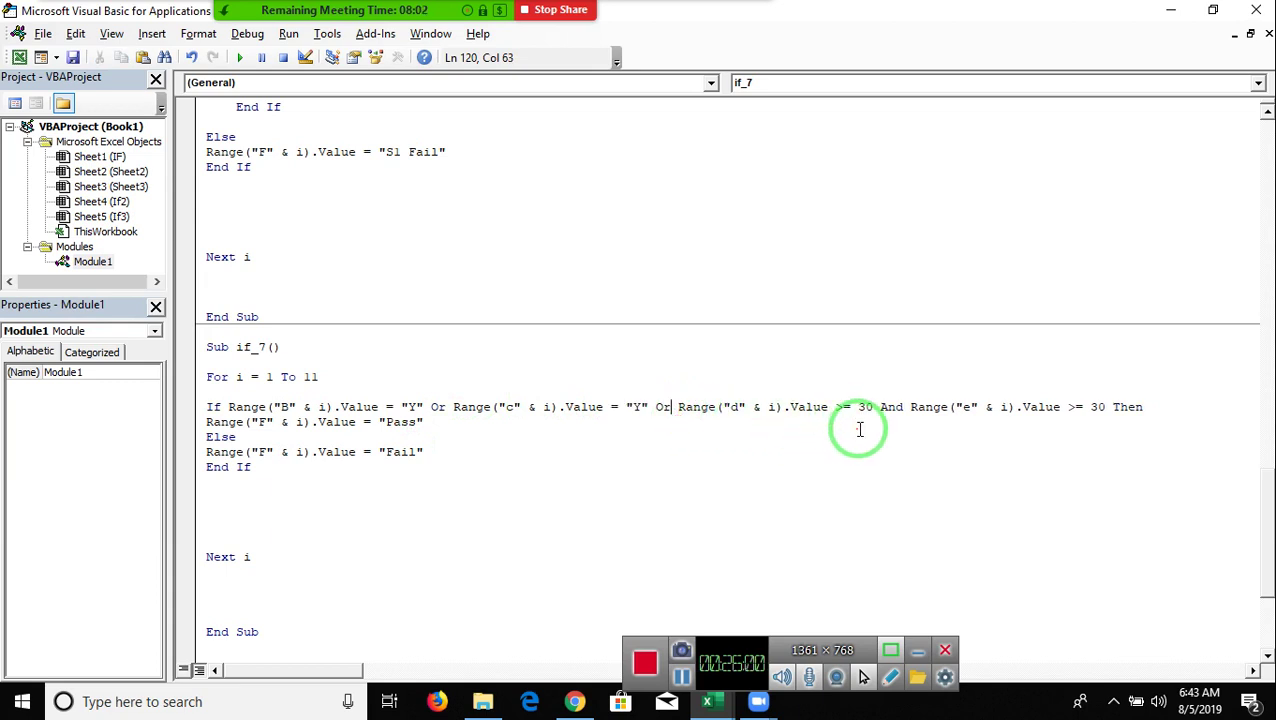
drag(835, 408, 903, 409)
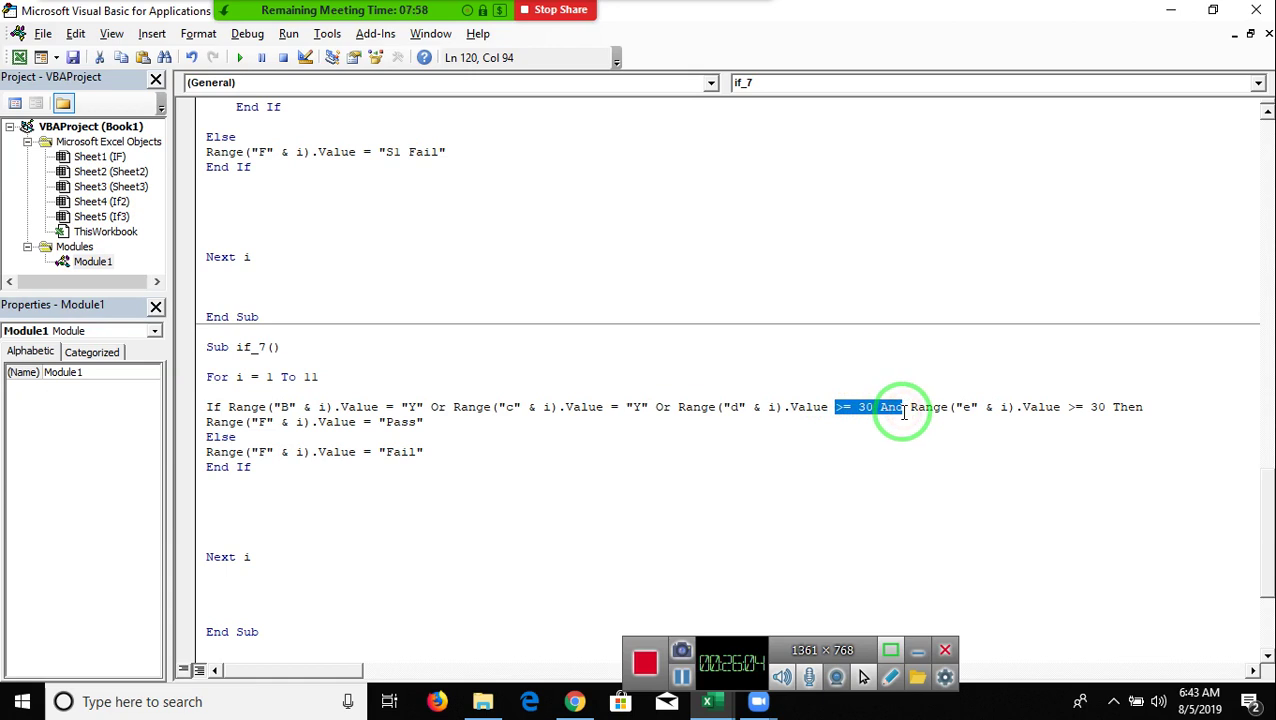
key(ctrl+v)
drag(1060, 408, 1093, 409)
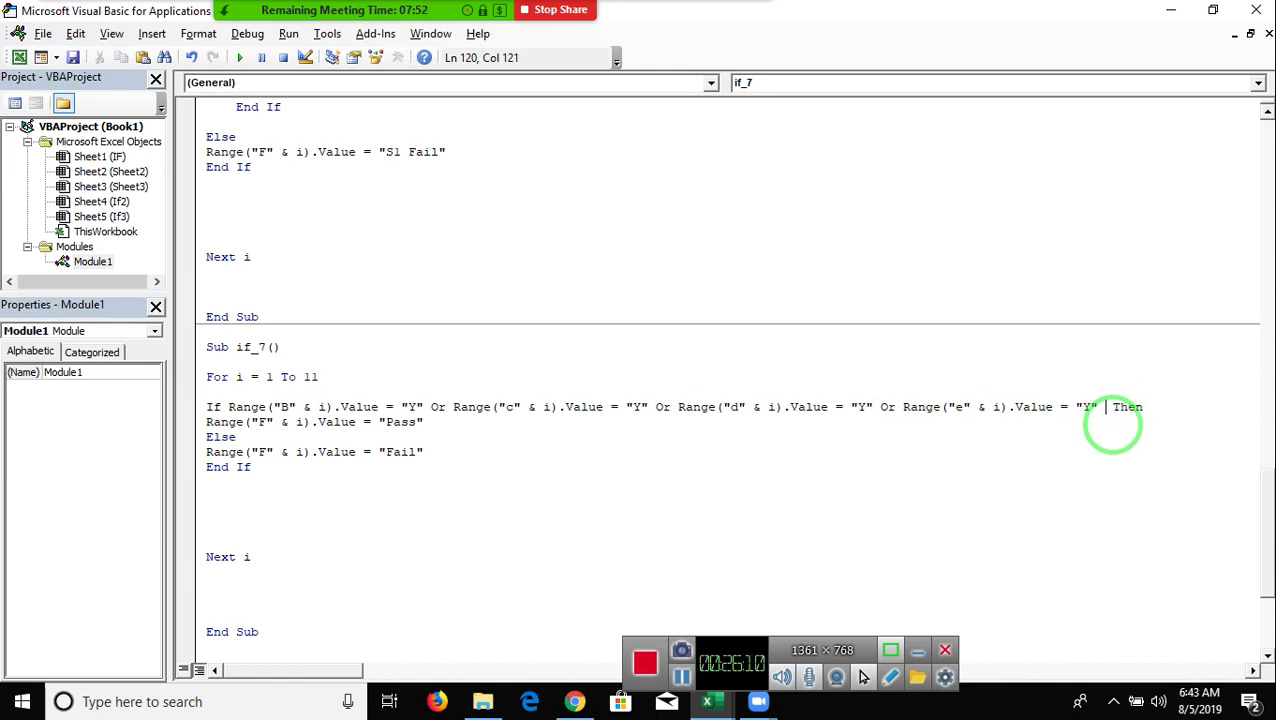
click(838, 470)
- Review the Else branch of if_7, then switch toward the Excel window
key(Down)
key(Down)
key(Down)
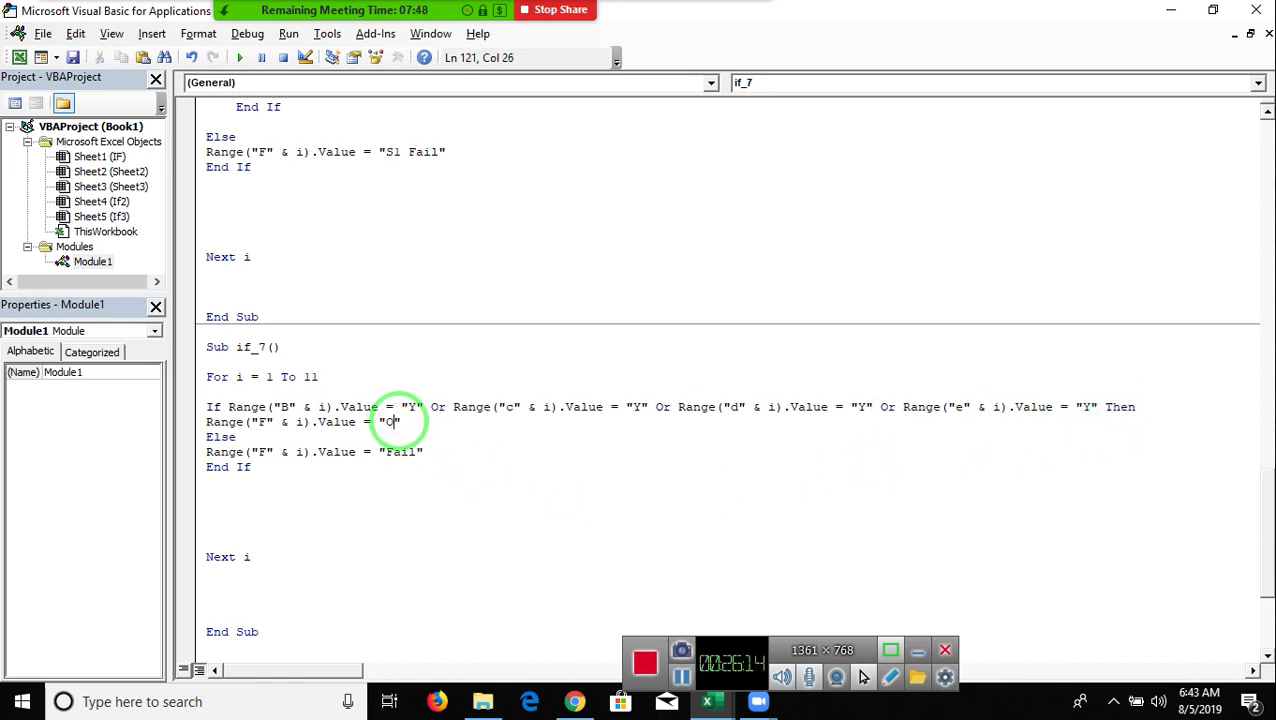
double_click(392, 452)
text(Pending)
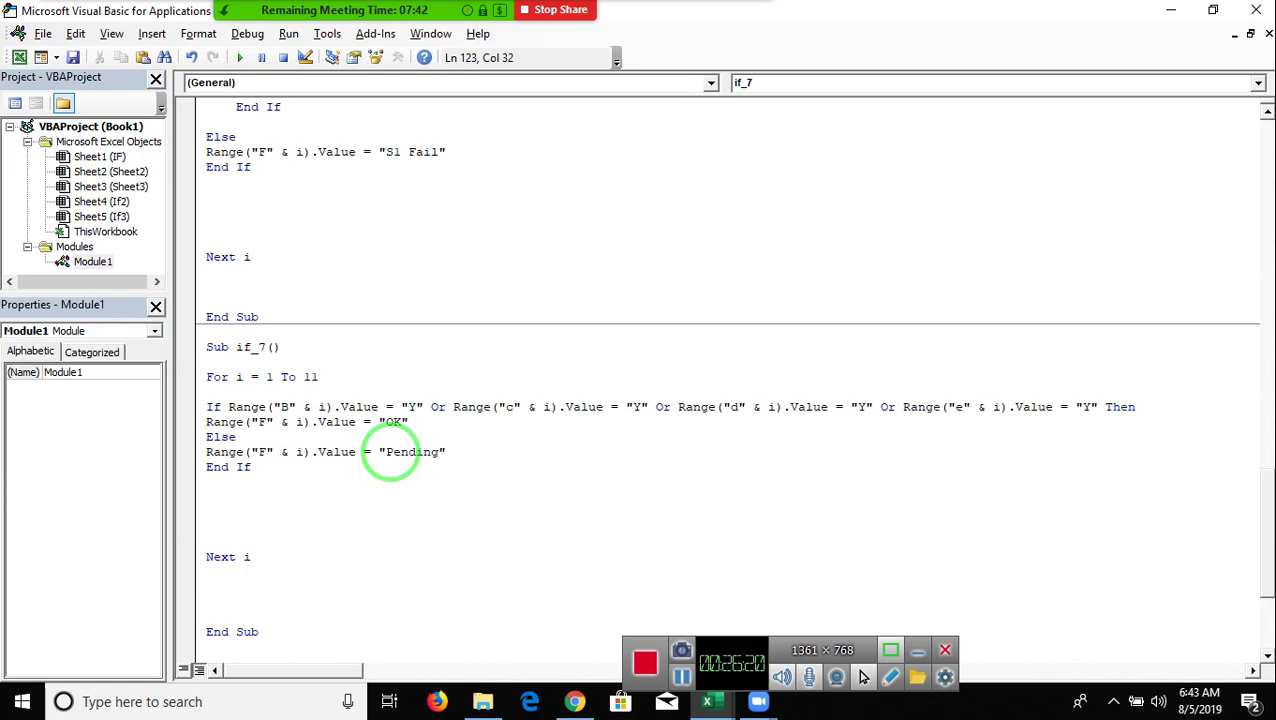
click(350, 510)
scroll(348, 504, up, 2)
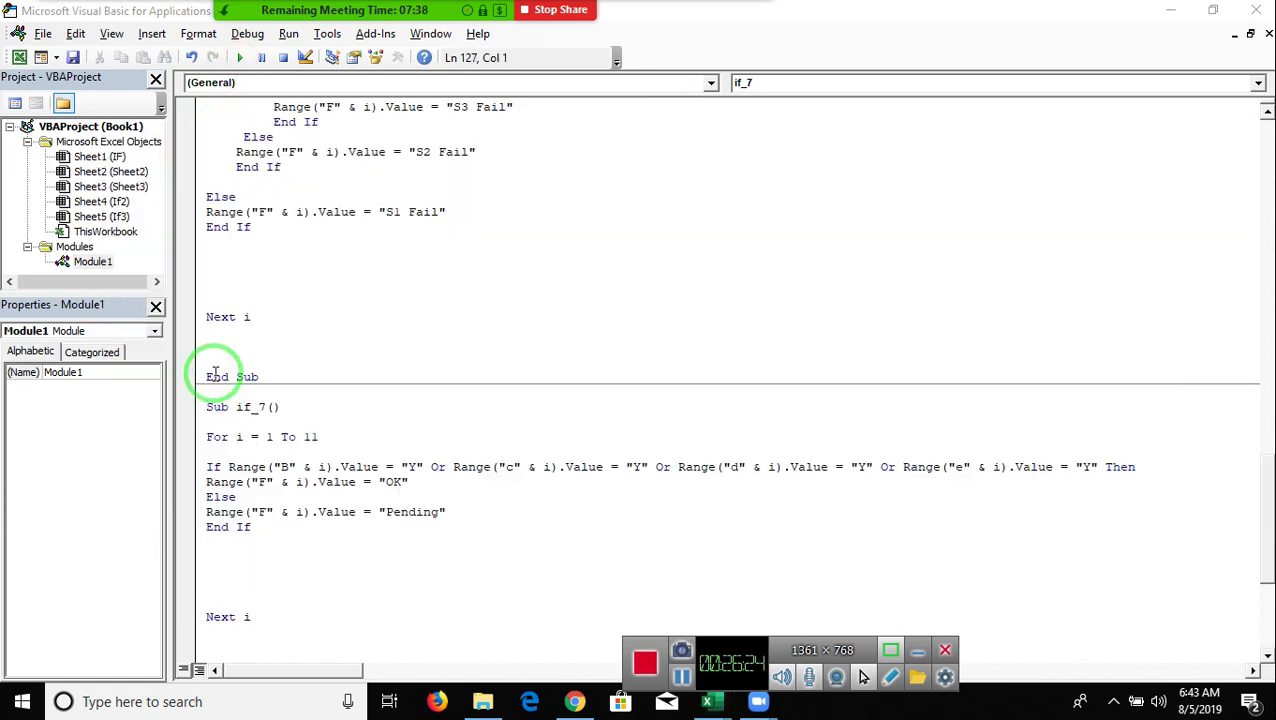
key(alt+Tab)
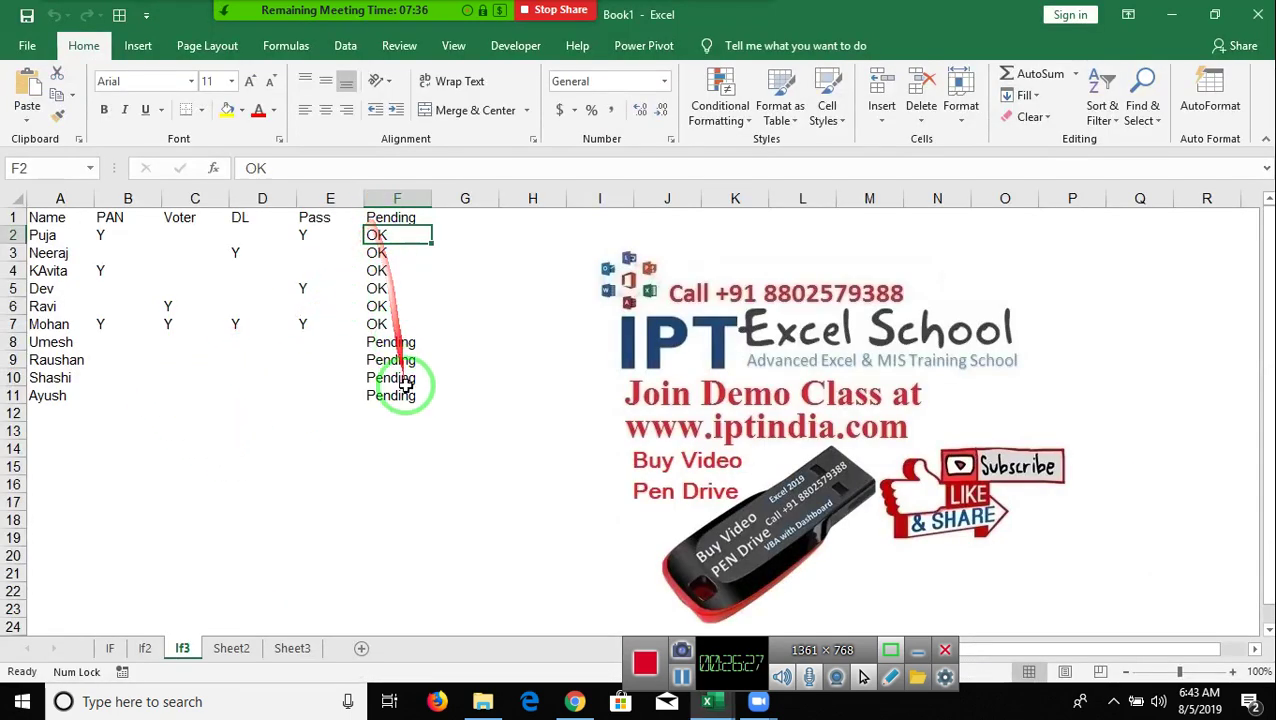
- Confirm If3's column F shows OK for rows 2–7 and Pending for rows 8–11, then return to VBA
click(393, 400)
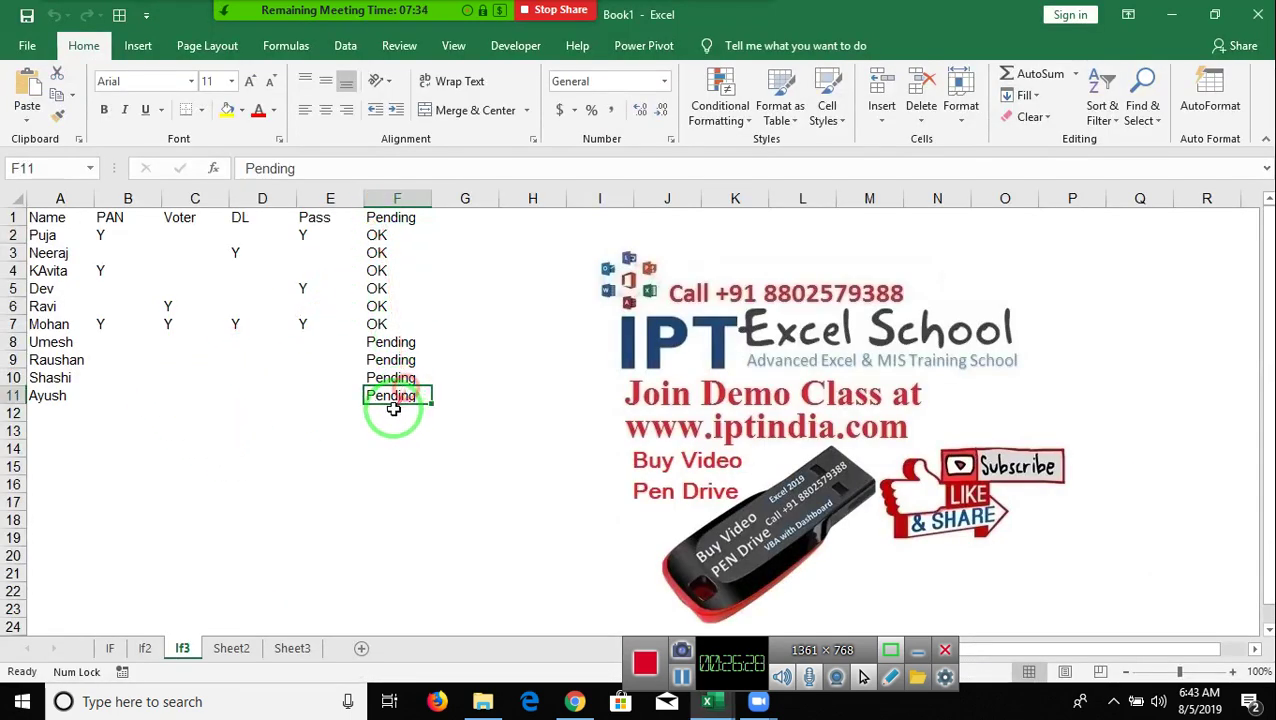
drag(114, 358, 323, 386)
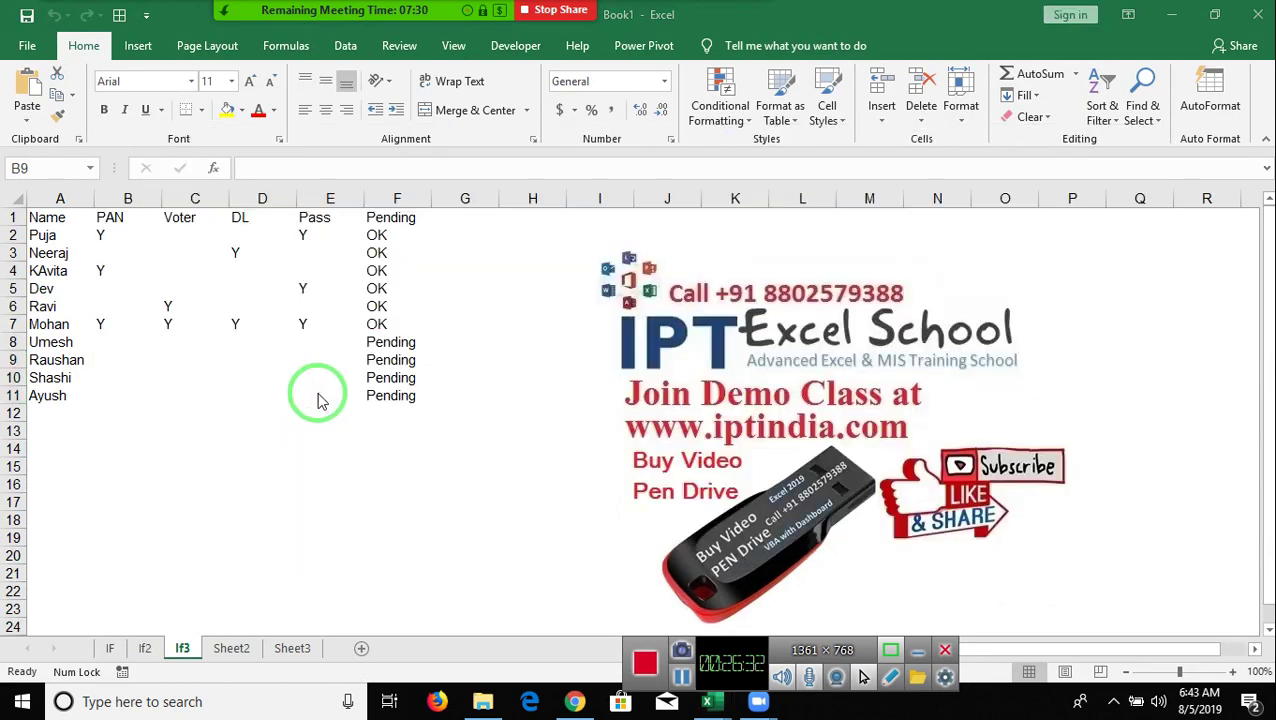
key(alt+Tab)
key(alt+Tab)
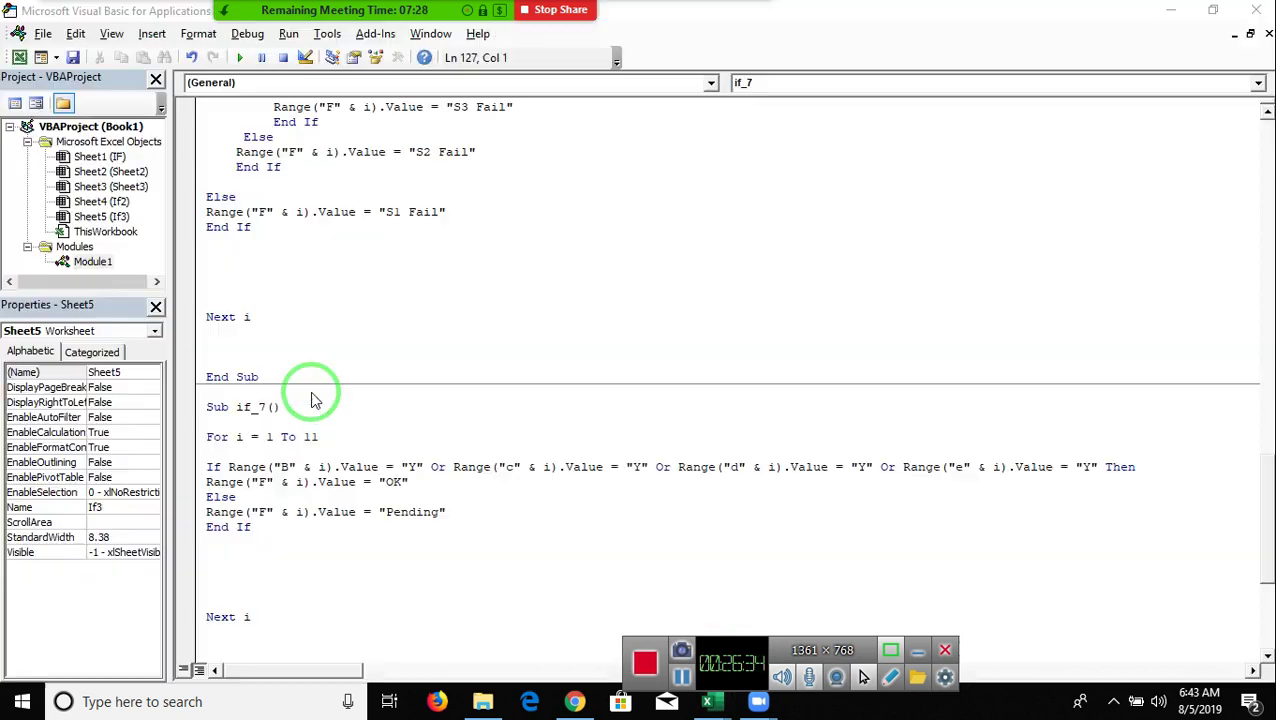
- Create Sub if_8 below the last routine with a For i = 2 To 11 loop
scroll(313, 399, down, 3)
scroll(285, 399, down, 5)
click(285, 422)
click(267, 463)
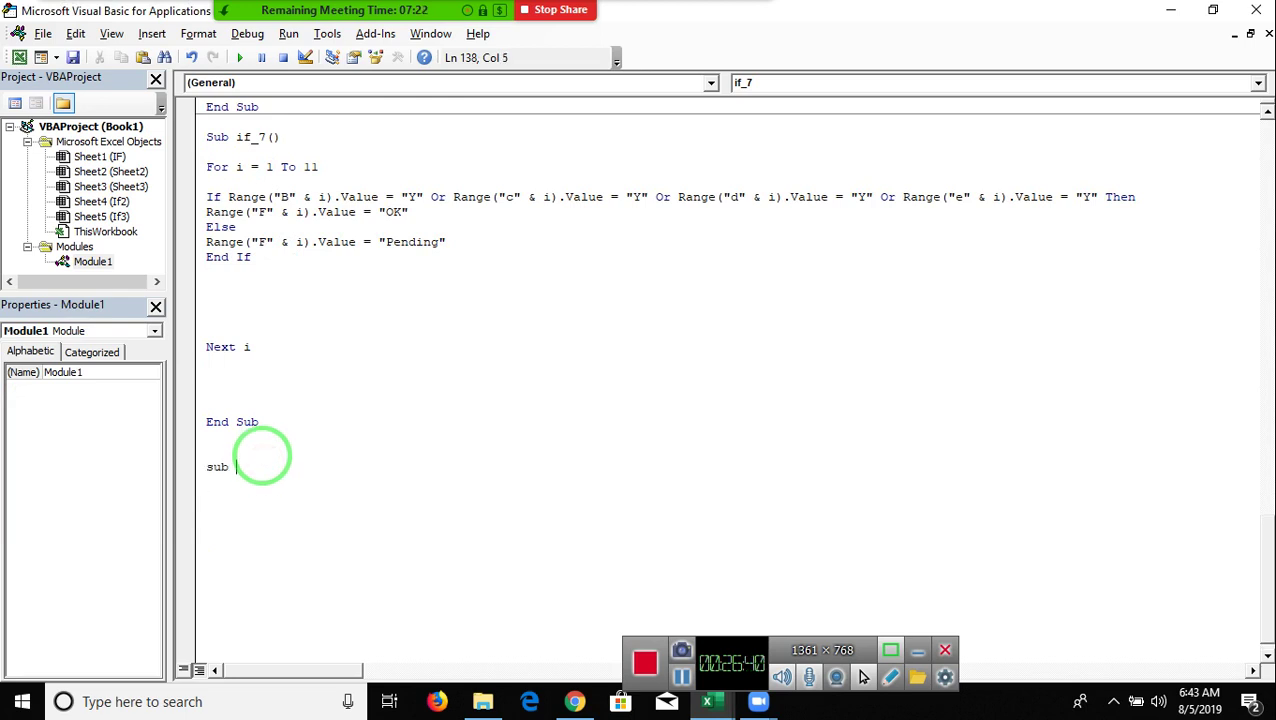
text(if_)
text(8)
key(Return)
key(Return)
key(Return)
key(Return)
key(Return)
key(Up)
key(Up)
key(Up)
text(for )
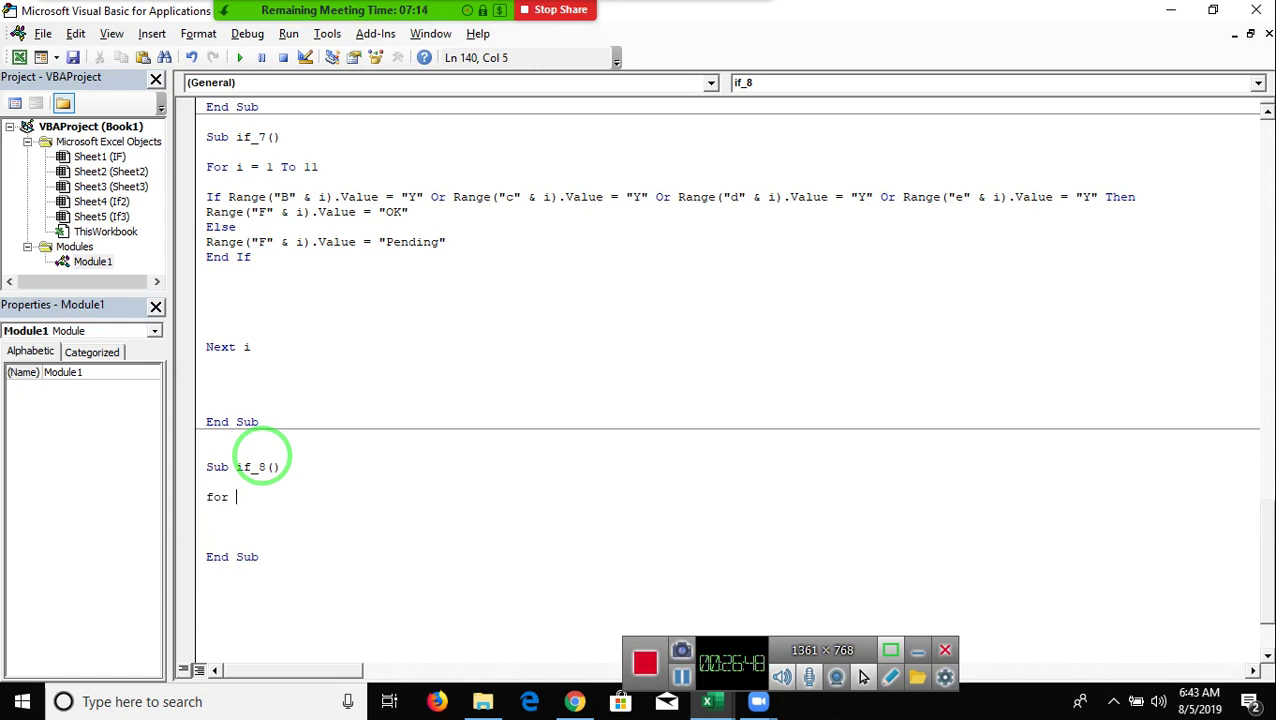
text(i = 1 )
text(to )
text(11)
key(Left)
key(Left)
key(Left)
key(BackSpace)
text(2)
key(Down)
key(Return)
key(Return)
key(Return)
- Close the loop with Next i and add If Range("B" & i).Value = "Y" Then inside it
text(nexti)
key(Up)
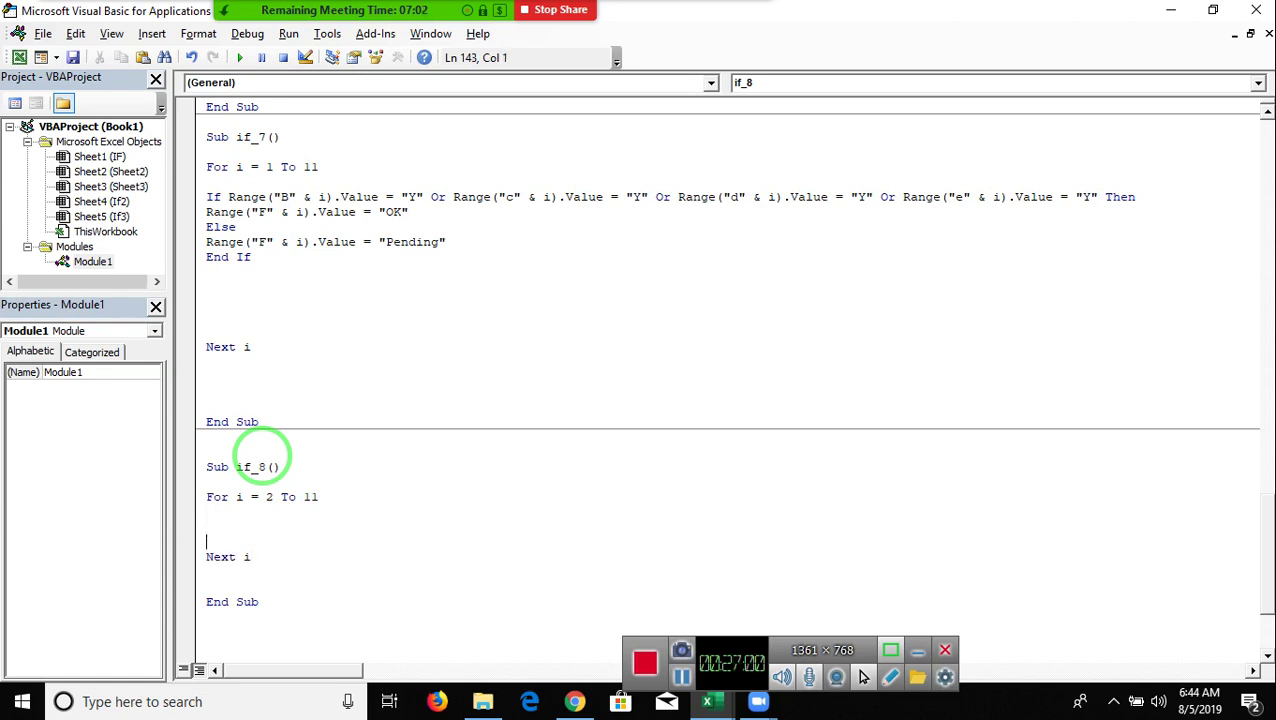
key(Return)
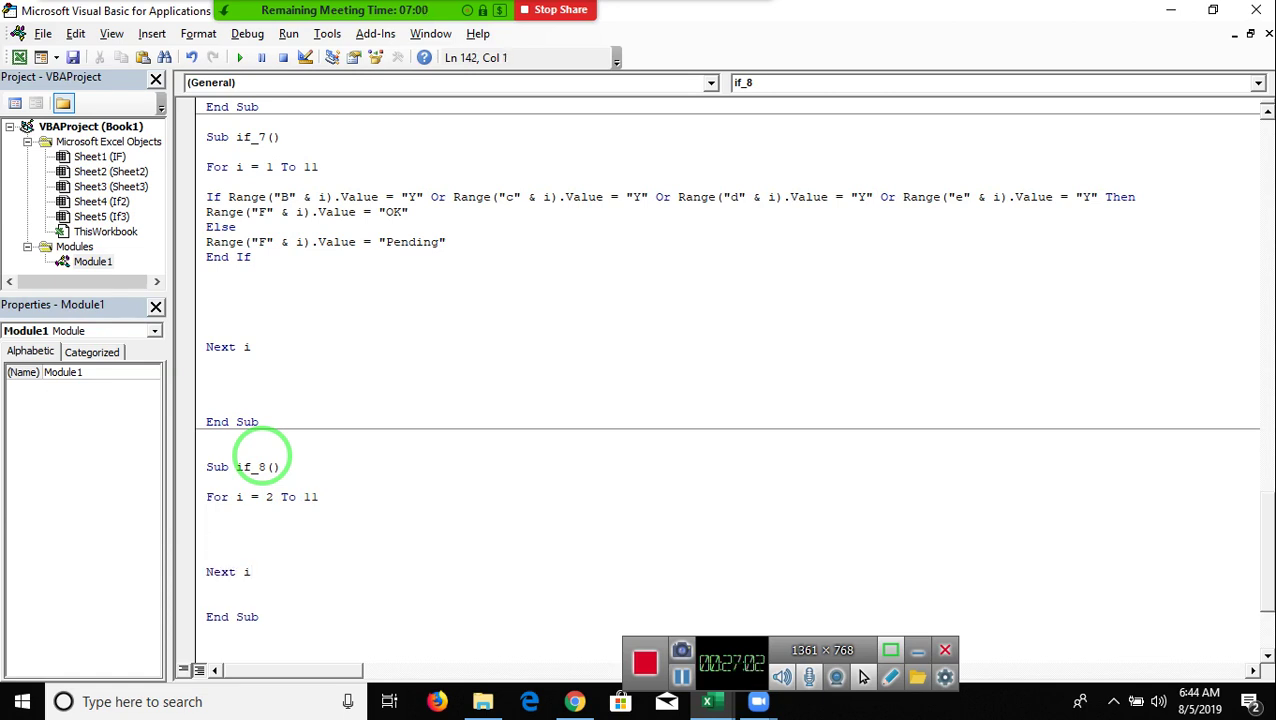
text(if )
text(range)
text(("B")
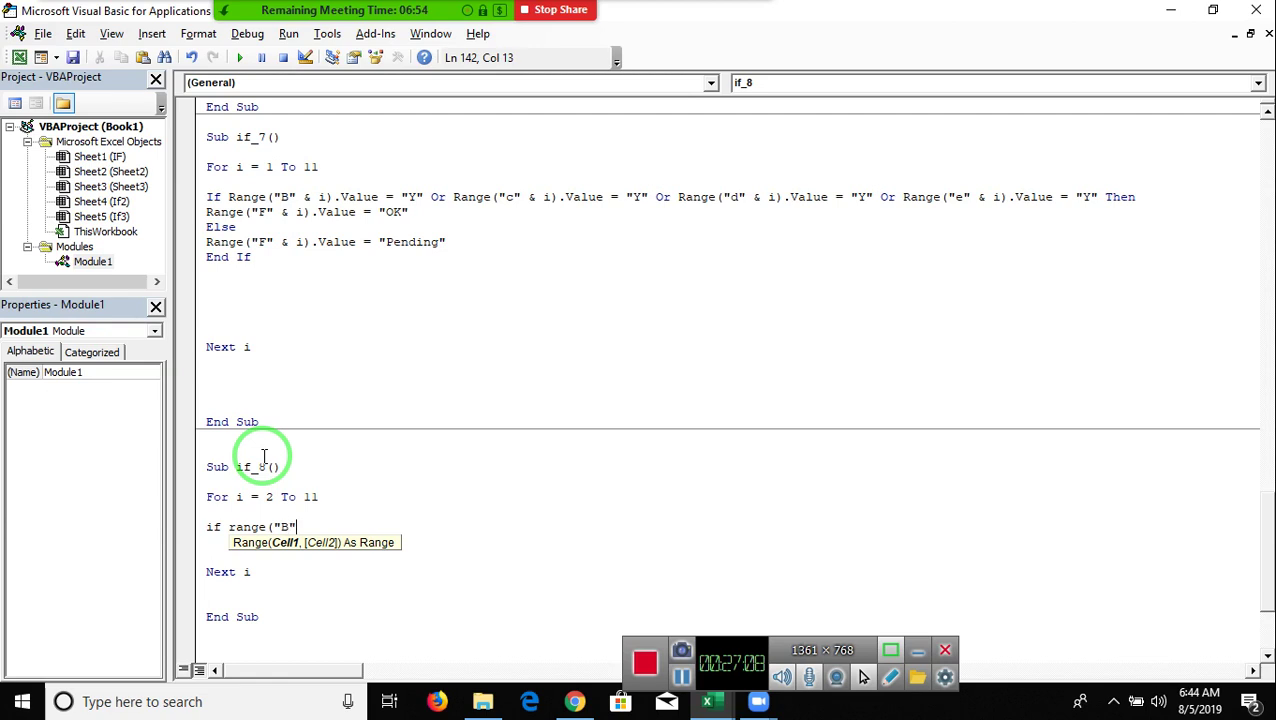
text(& i)
text().valu)
key(Tab)
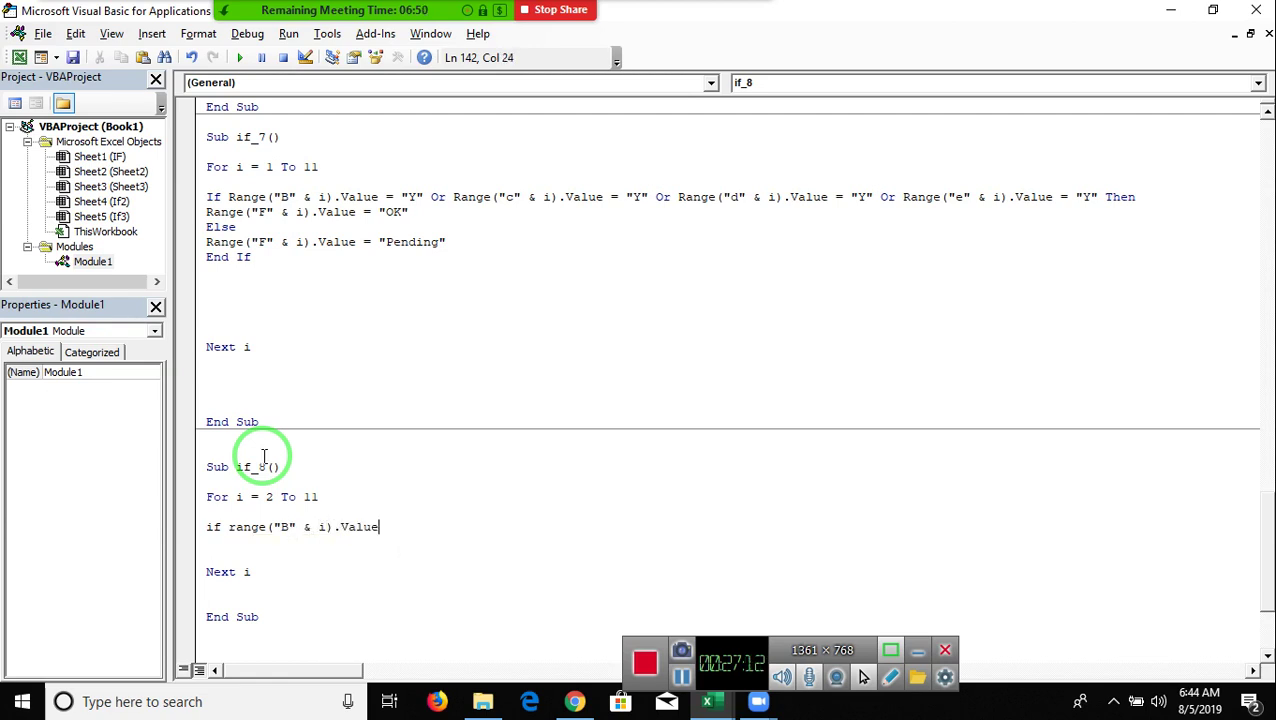
text(=")
text(Y" )
text(then)
key(Return)
key(Return)
key(Return)
key(Up)
key(Down)
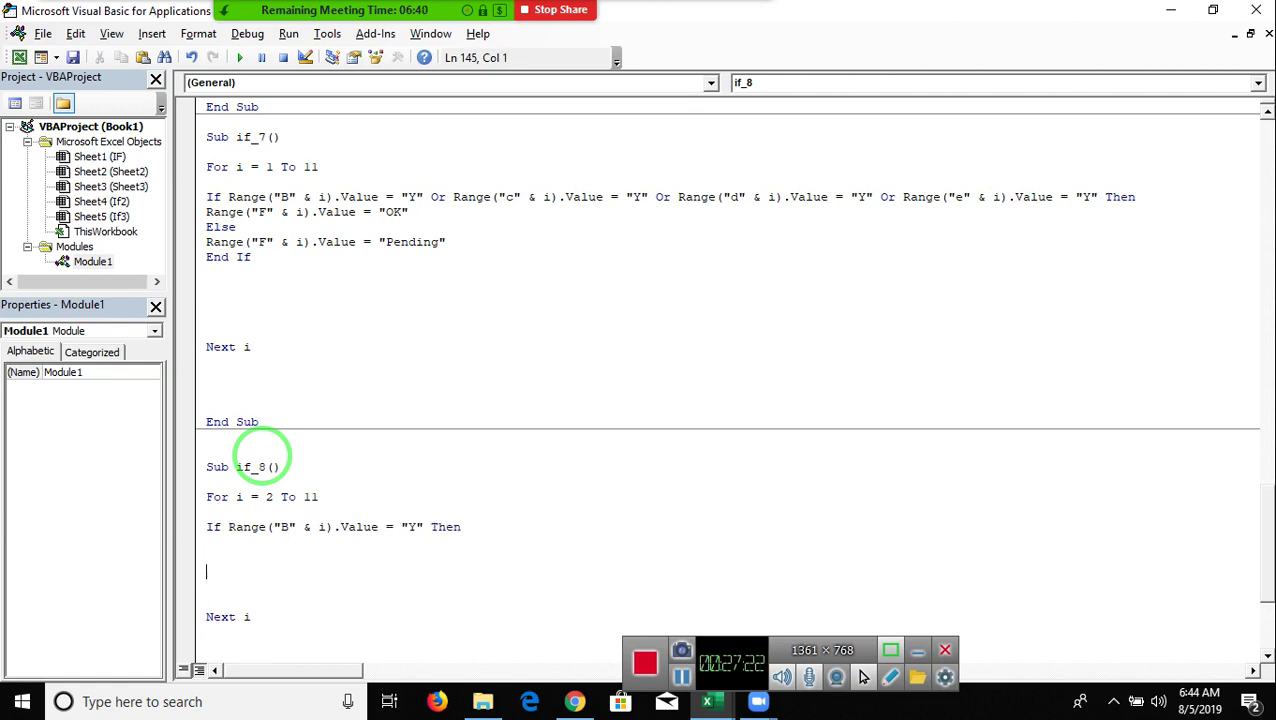
- Write Range("F" & i).Value = "OK" in the branch and begin an ElseIf for column C
text(range("F" & i).v)
key(Tab)
text(=")
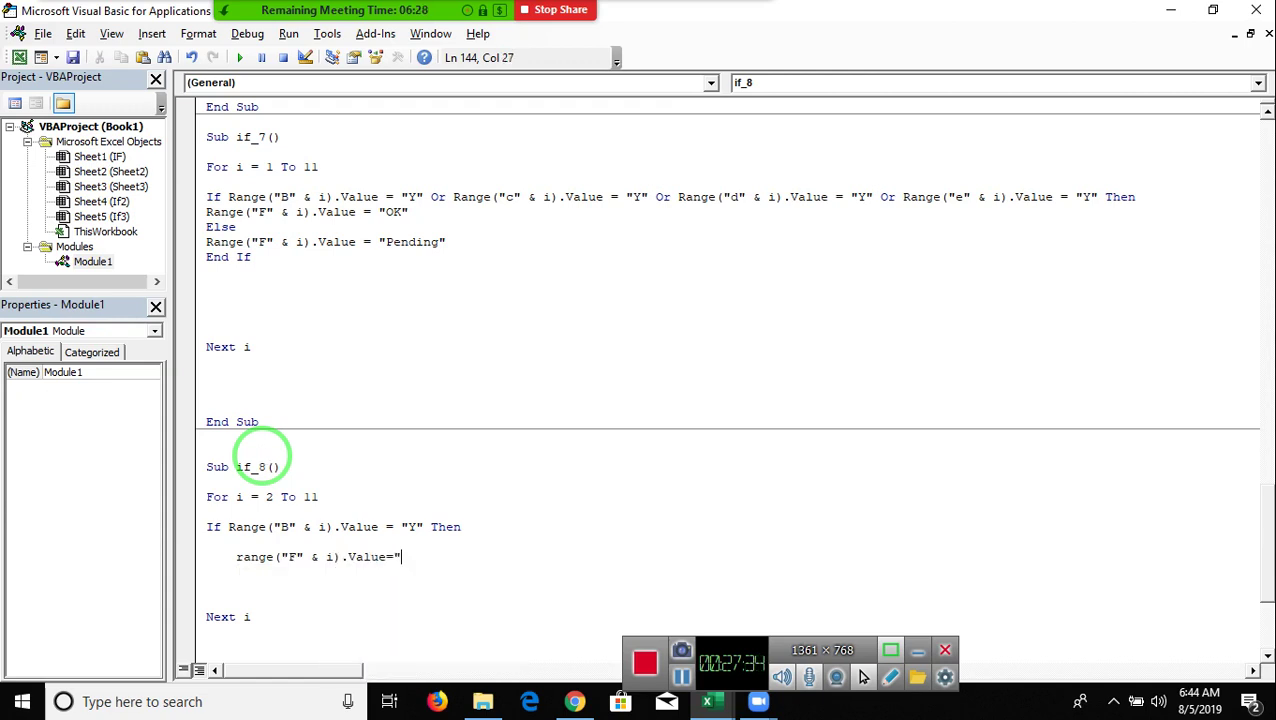
text(OK")
key(Down)
key(Up)
key(Up)
key(Delete)
key(Down)
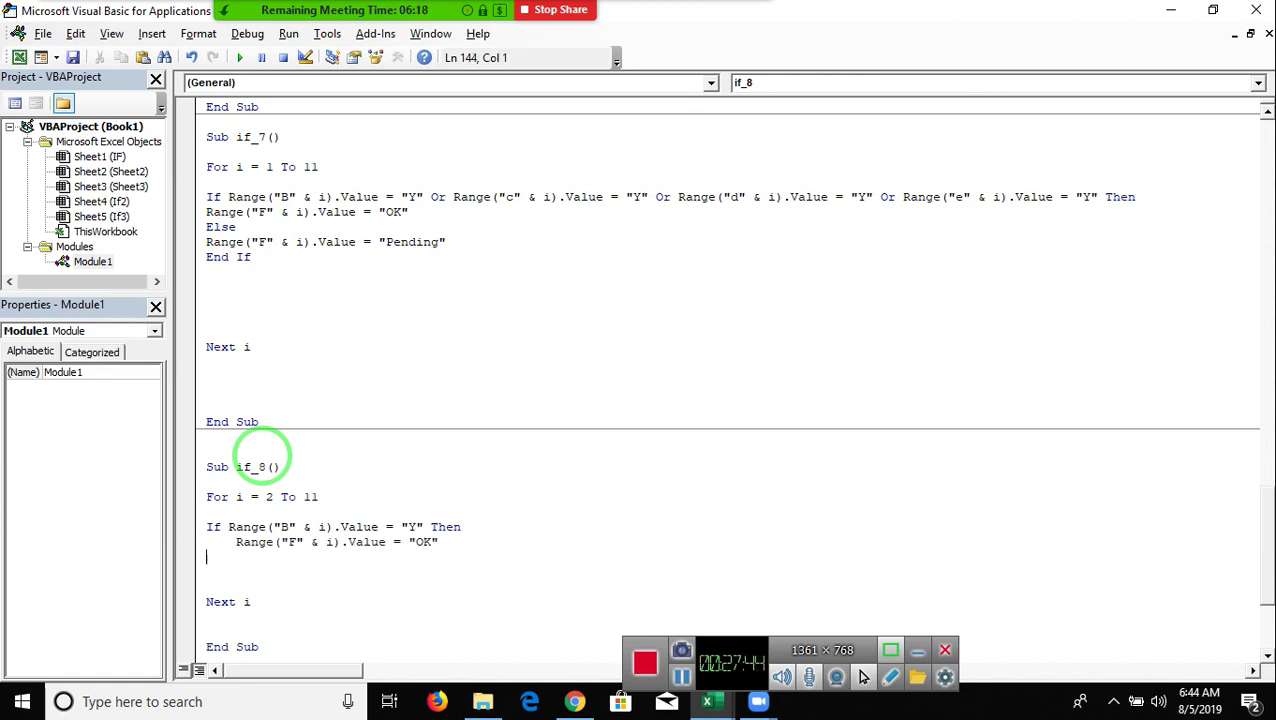
text(elseif )
text(range)
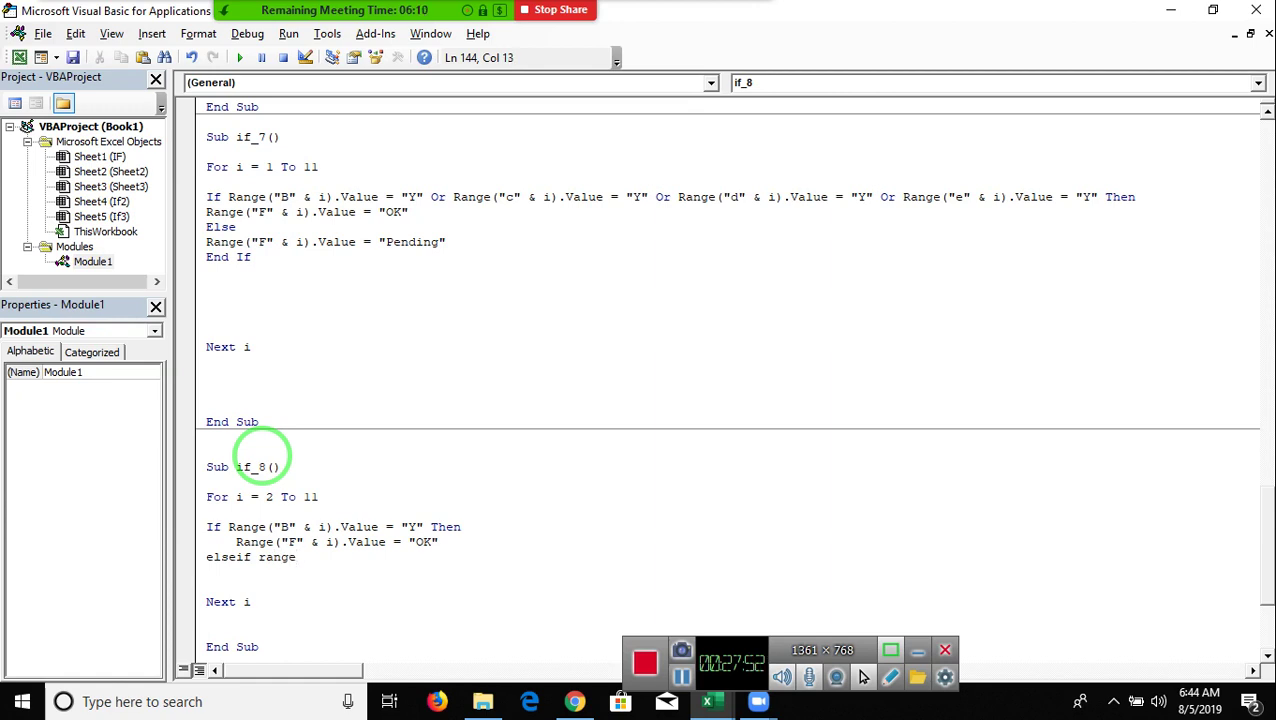
text((")
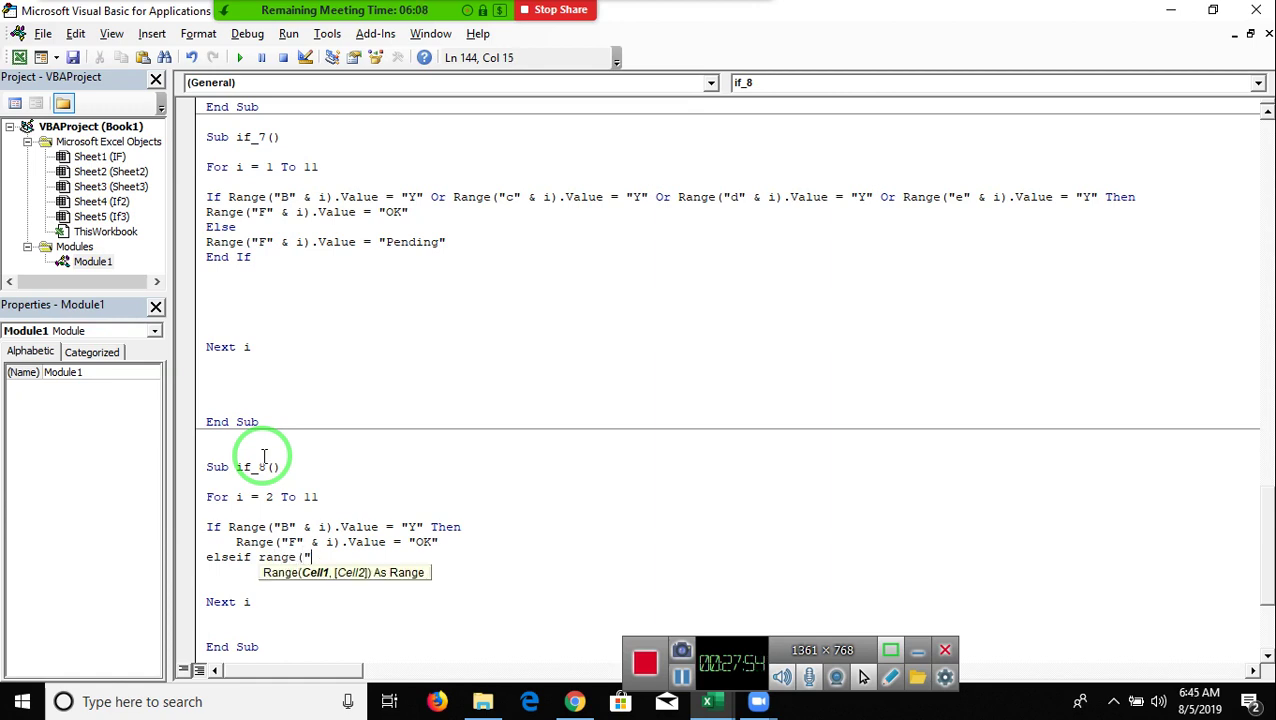
text(C")
text( & i)
text().valu )
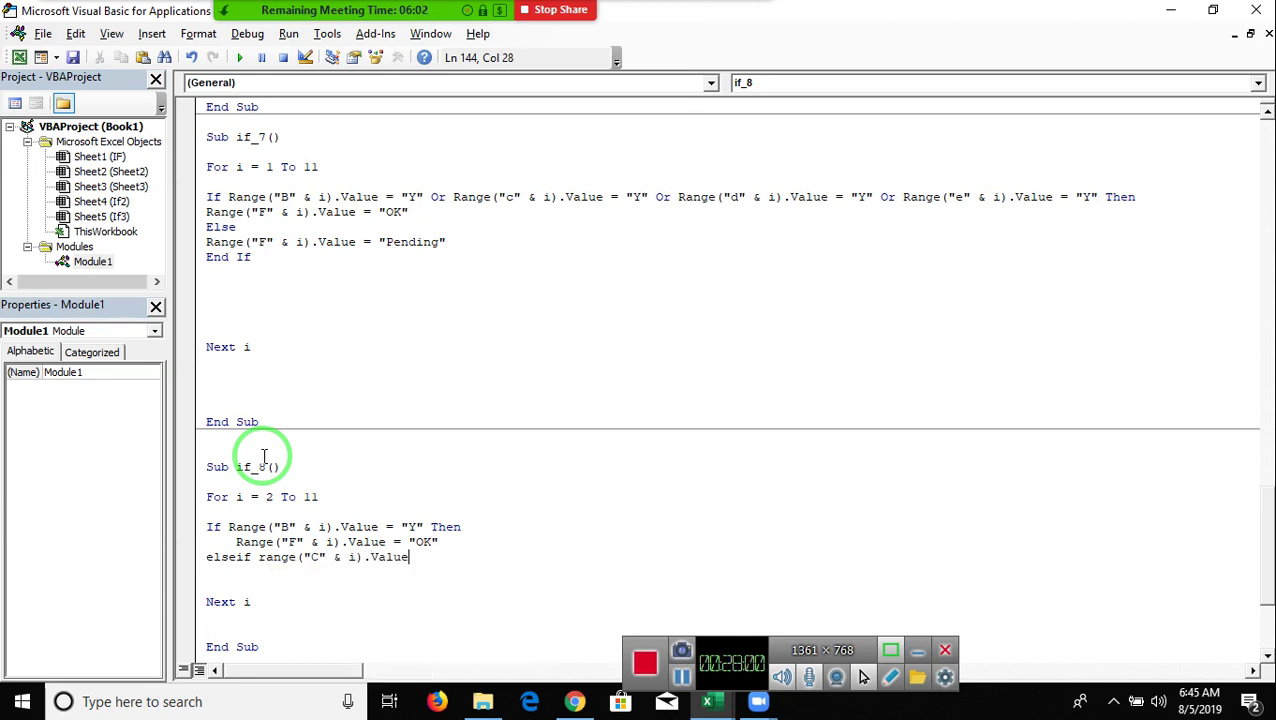
text(="y)
- Correct the ElseIf condition to test "Y" and dismiss the Expected: Then error
key(BackSpace)
key(Return)
key(Return)
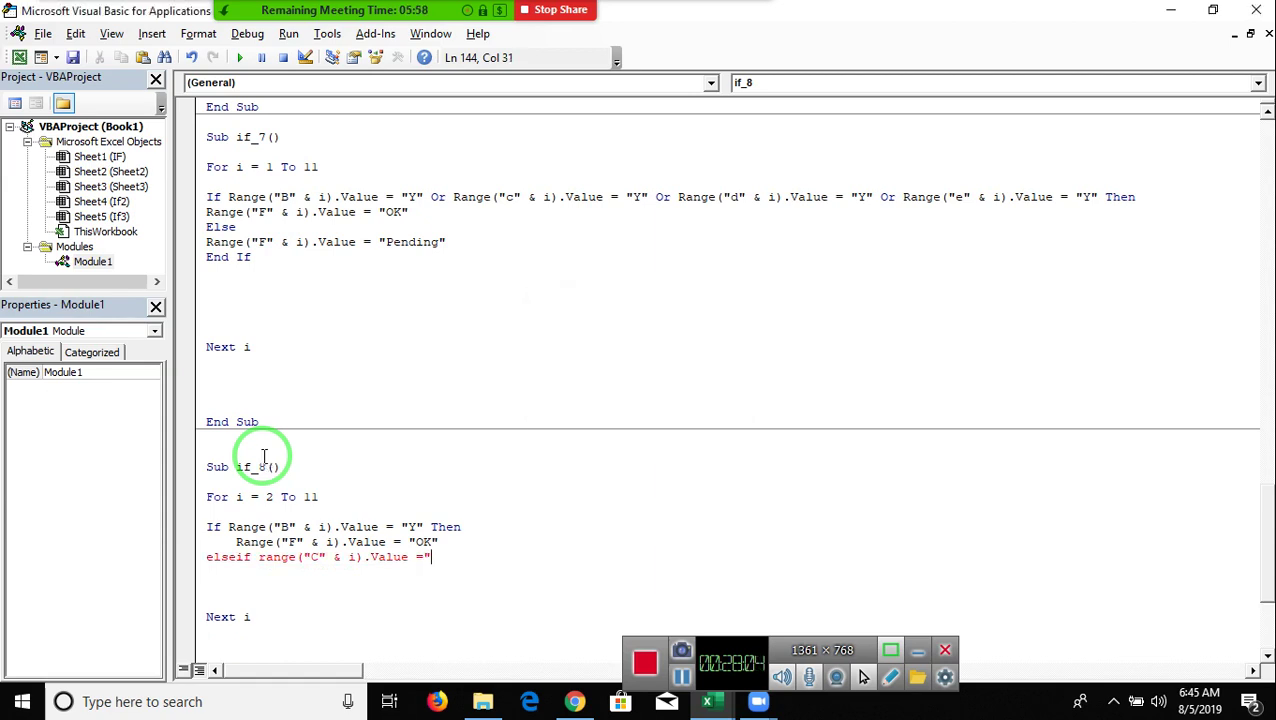
text(")
text(Y)
click(263, 456)
key(Return)
key(Left)
key(Left)
key(Left)
key(Left)
key(Left)
key(Left)
key(Left)
key(Left)
key(Left)
key(Left)
key(Left)
key(Delete)
key(Right)
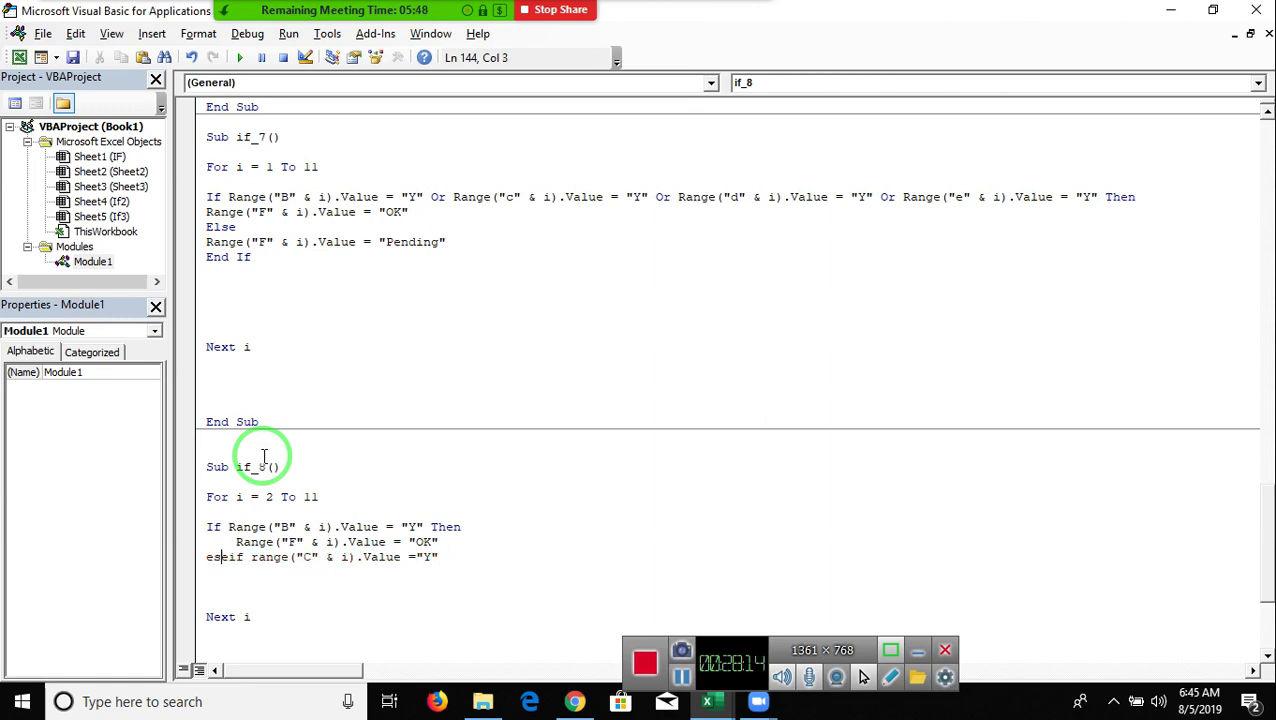
text(l)
key(Return)
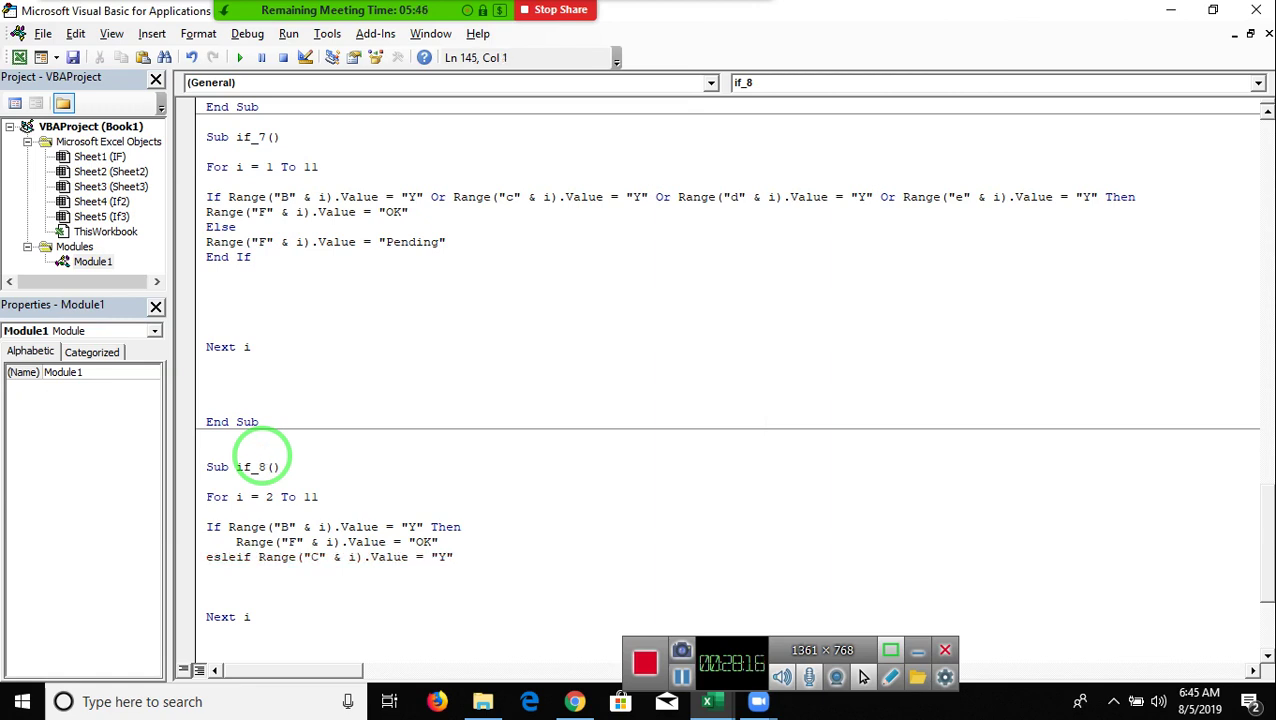
- Fix the misspelled ElseIf keyword and finish the line with Then
key(Up)
key(Right)
key(Right)
key(Right)
key(Right)
key(Right)
key(Right)
key(Down)
key(Down)
key(Up)
key(Left)
key(Left)
key(Left)
key(Left)
key(Delete)
key(Right)
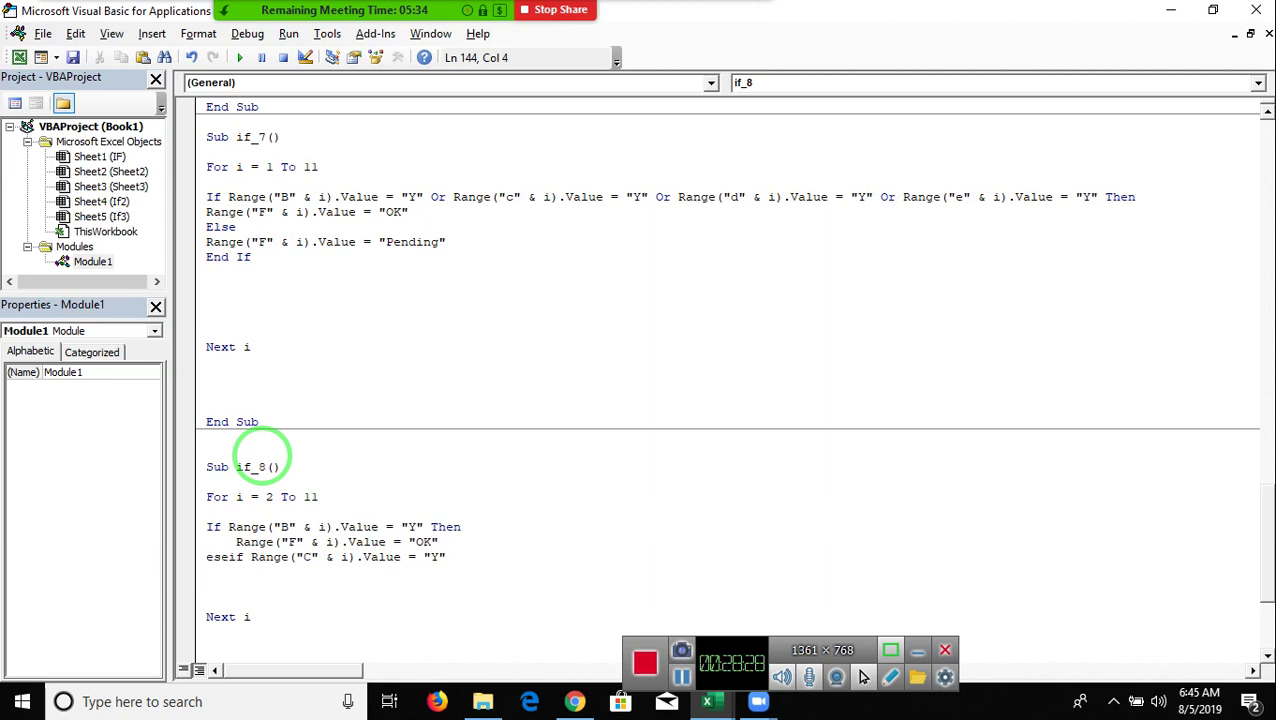
key(BackSpace)
key(BackSpace)
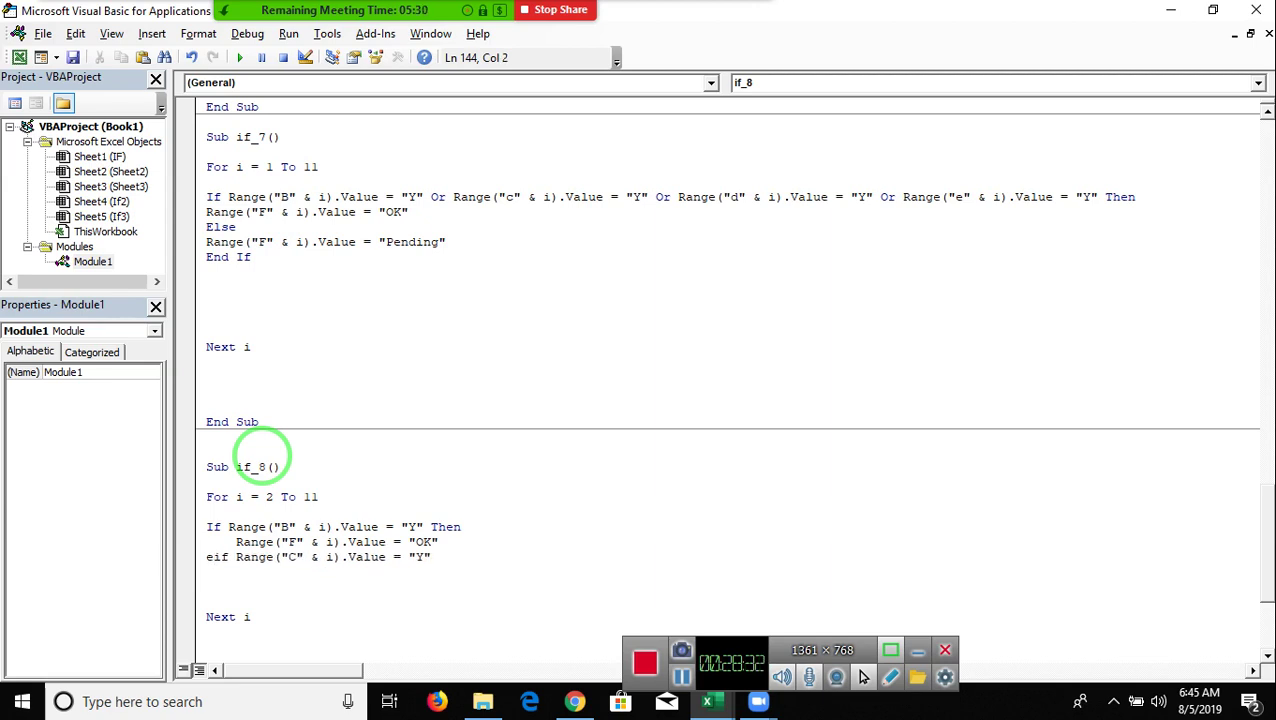
text(lse)
click(265, 463)
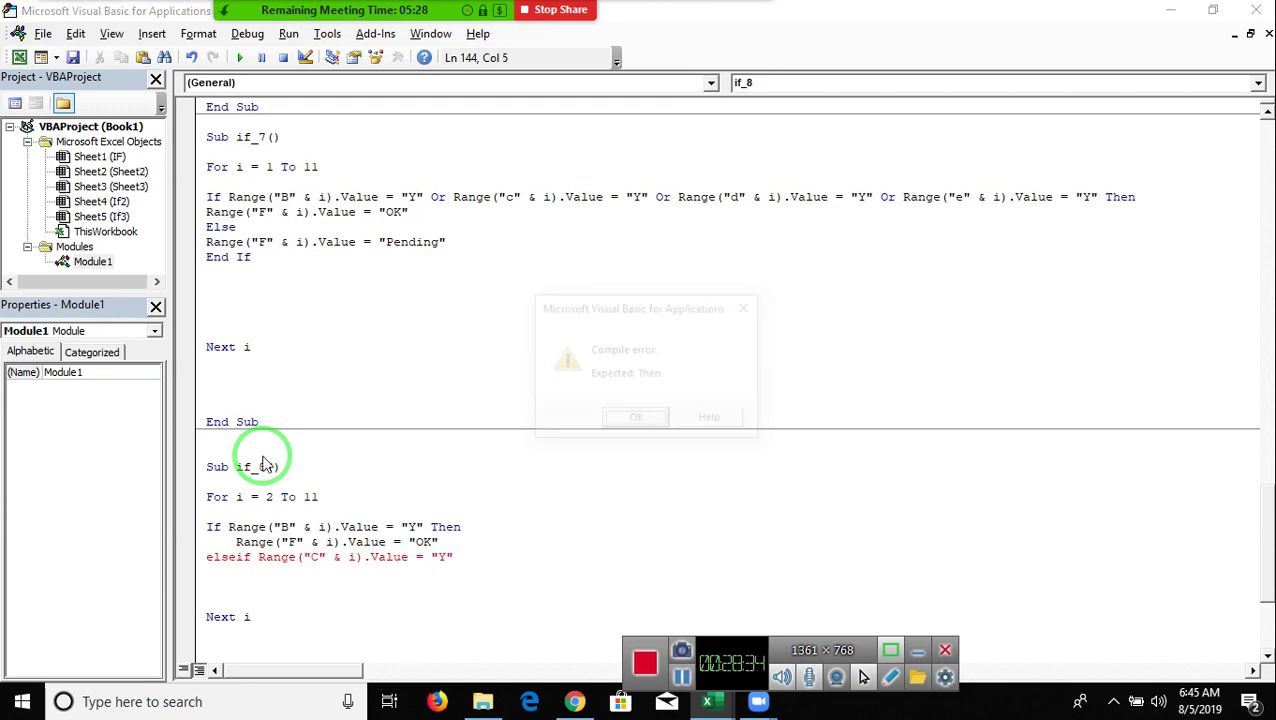
key(Return)
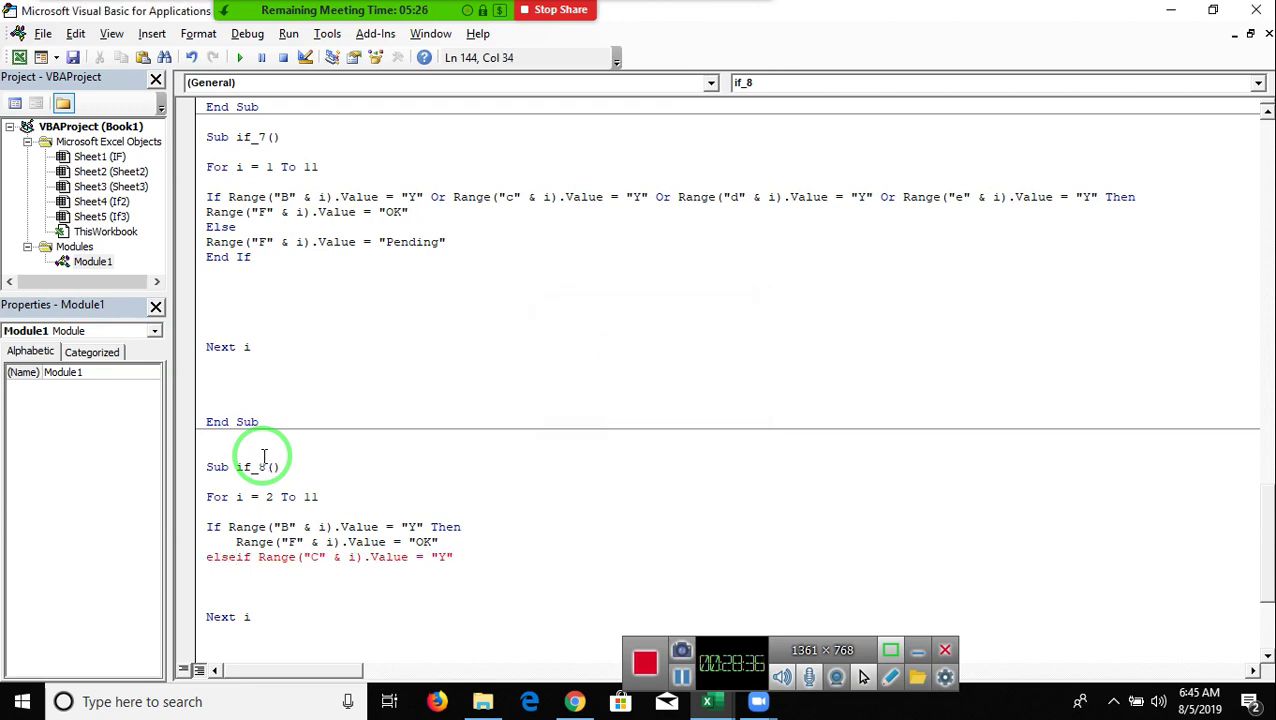
text(Then)
key(Return)
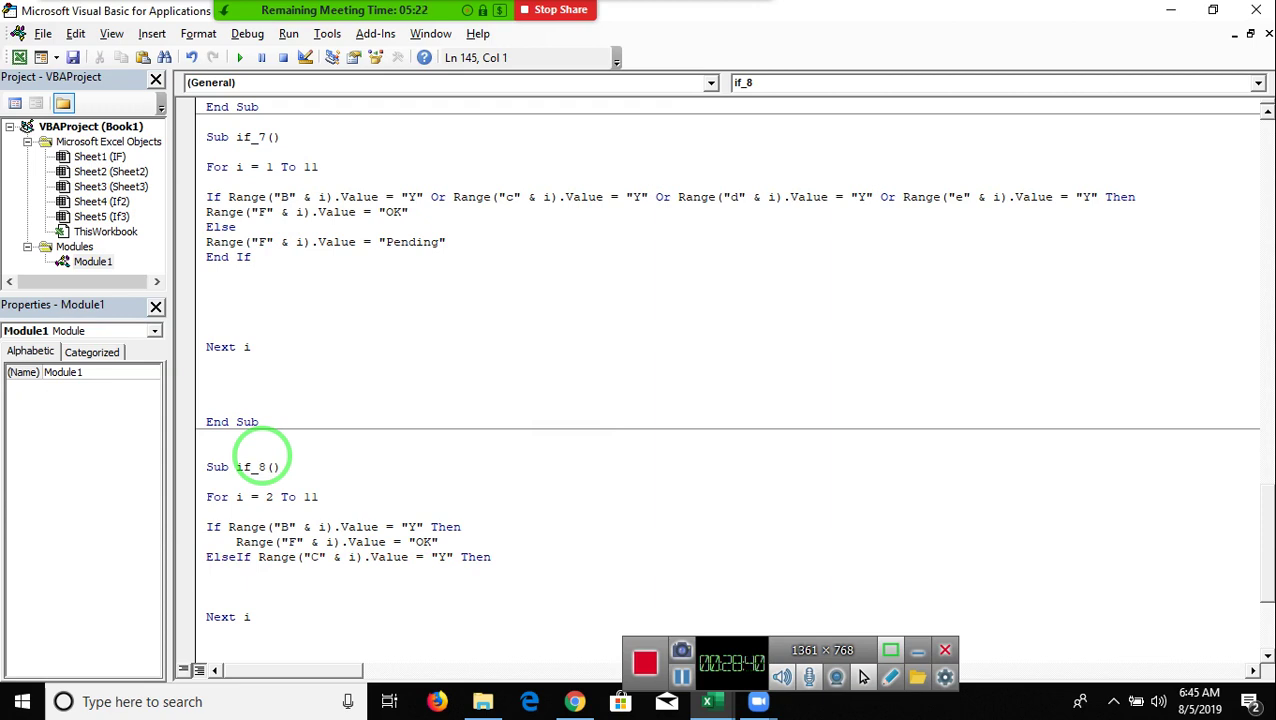
- Copy the Range("F" & i).Value = "OK" assignment under the column C ElseIf
key(Up)
key(Up)
key(End)
key(shift+Left)
key(shift+Left)
key(shift+Left)
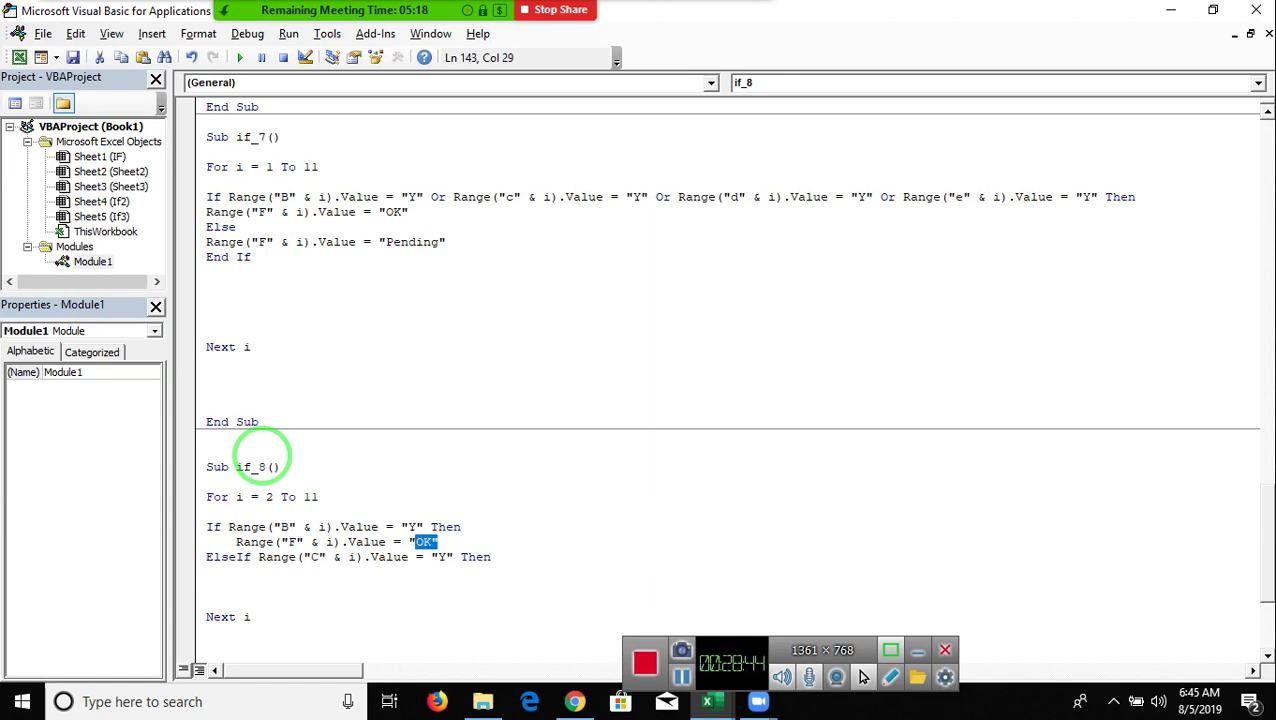
key(shift+Left)
key(shift+Left)
key(shift+Left)
key(shift+Left)
key(shift+Left)
key(shift+Left)
key(shift+Left)
key(shift+Left)
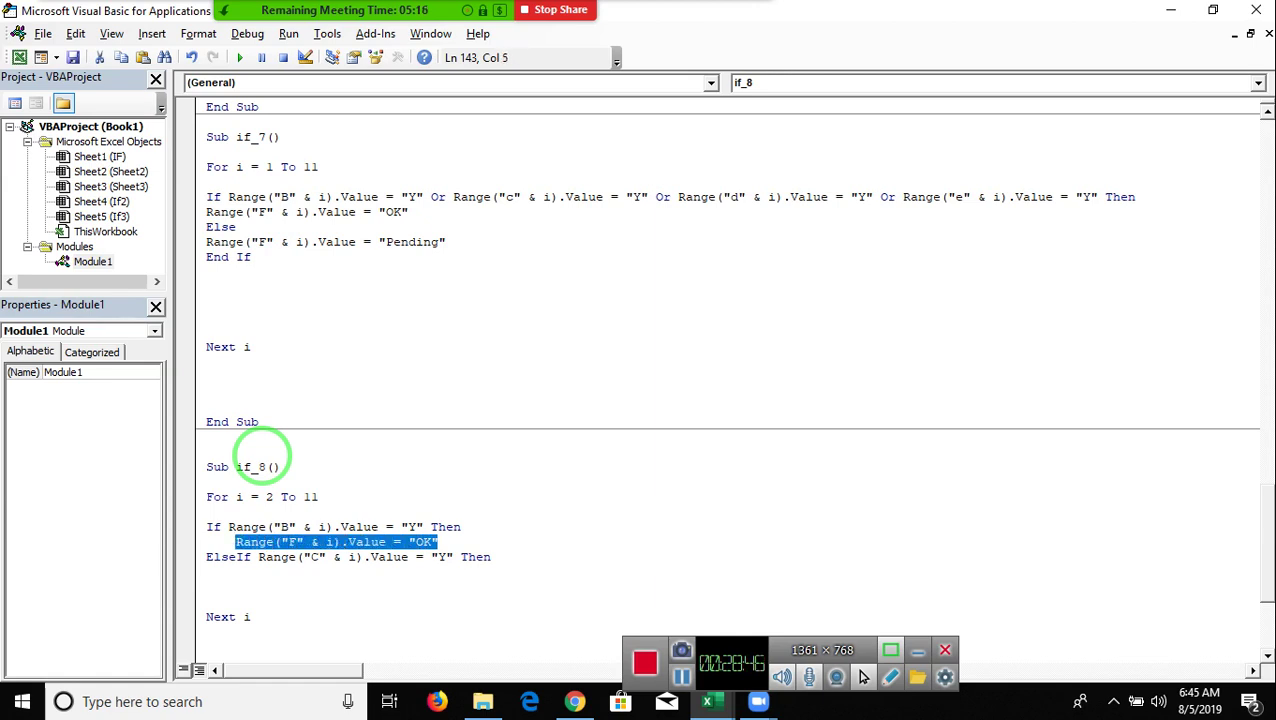
key(Down)
key(Down)
key(Tab)
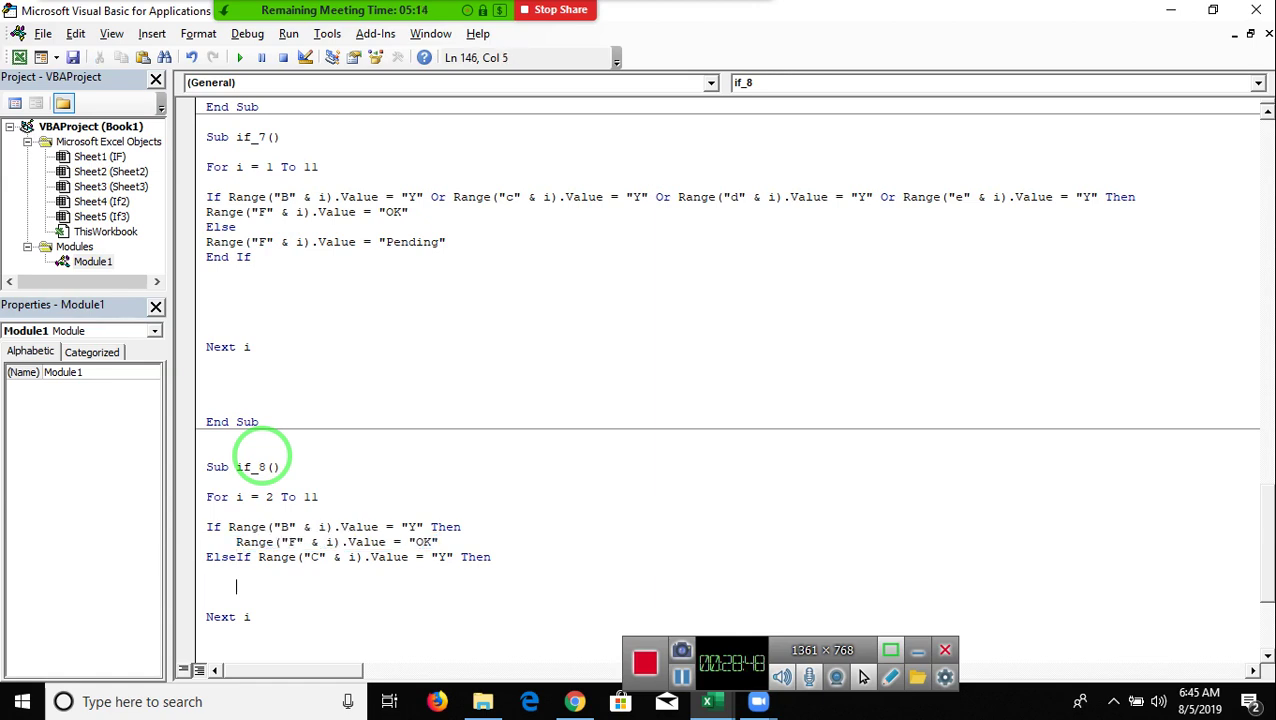
key(Tab)
text(Range("F" & i).Value = "OK")
key(Down)
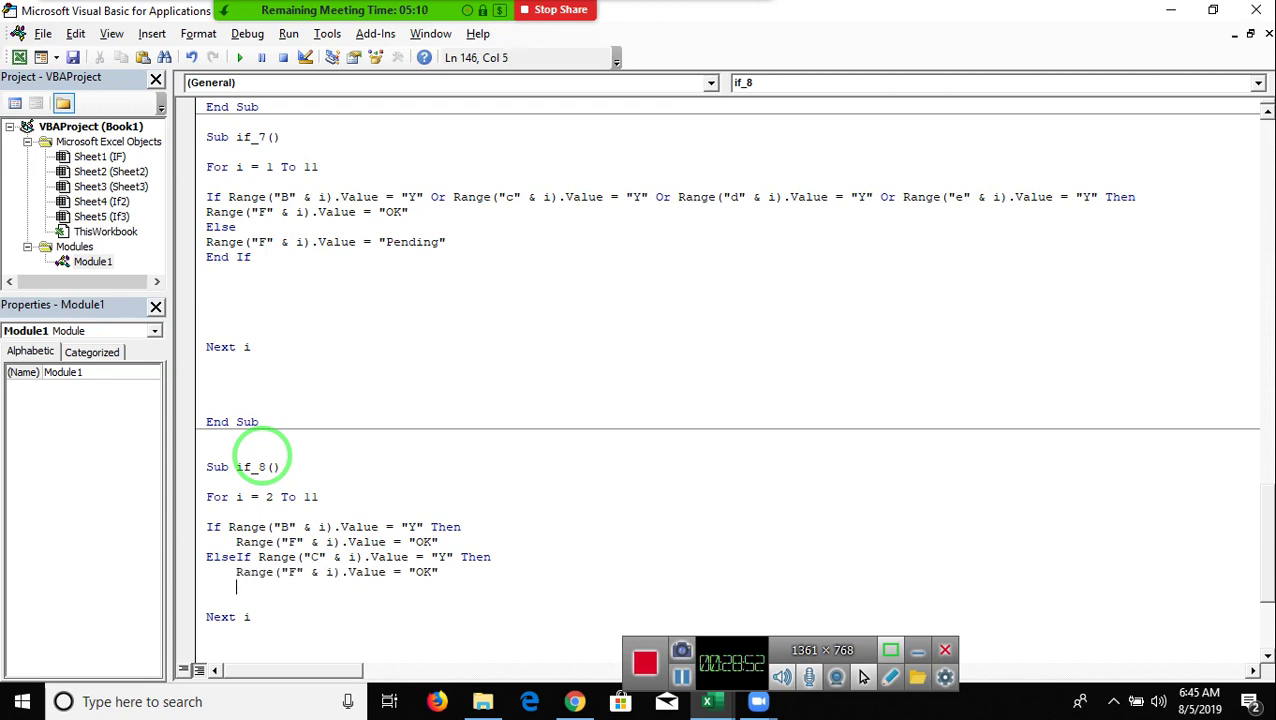
scroll(370, 535, down, 5)
key(Up)
key(End)
key(Left)
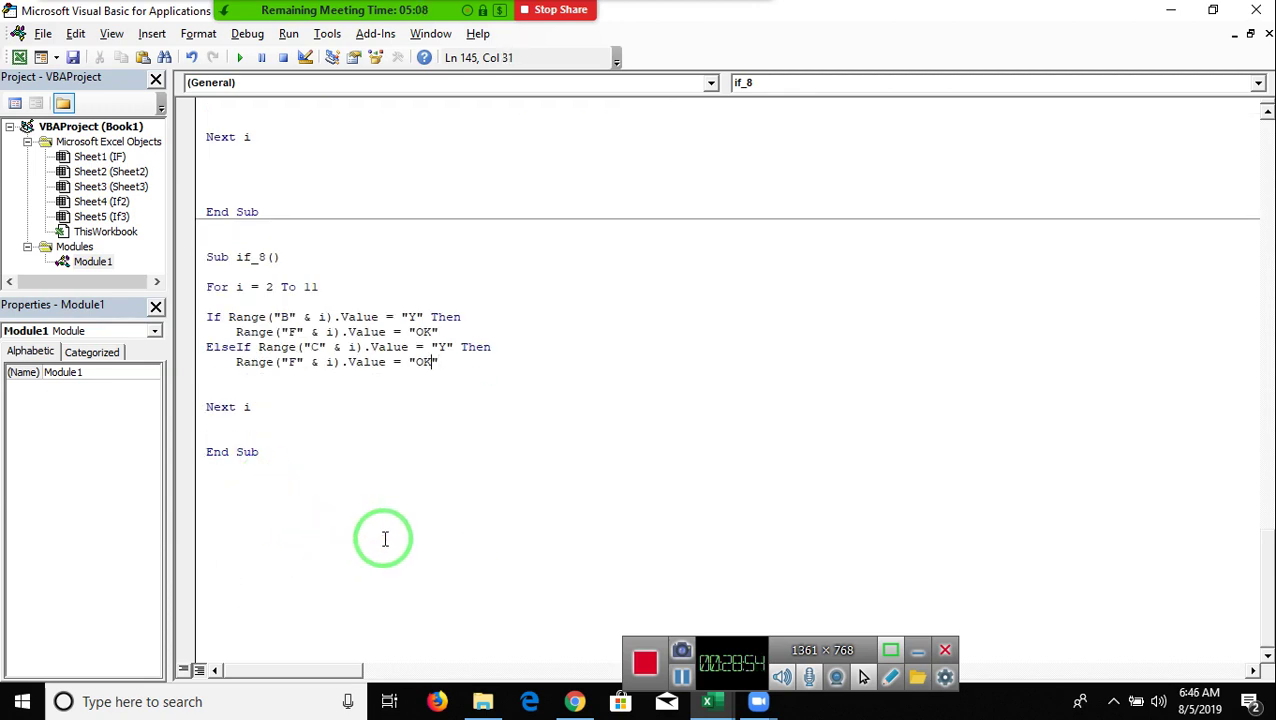
- Duplicate the column C ElseIf block twice above Next i
click(196, 352)
click(196, 358)
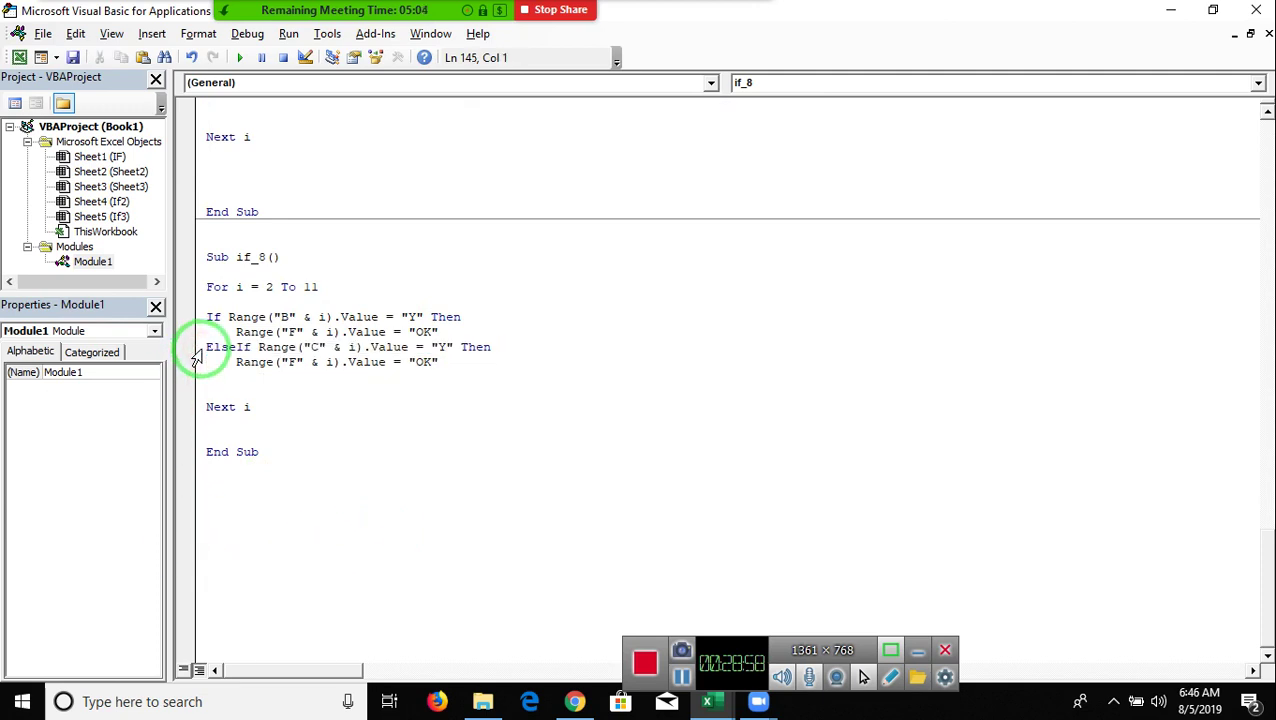
drag(196, 350, 196, 362)
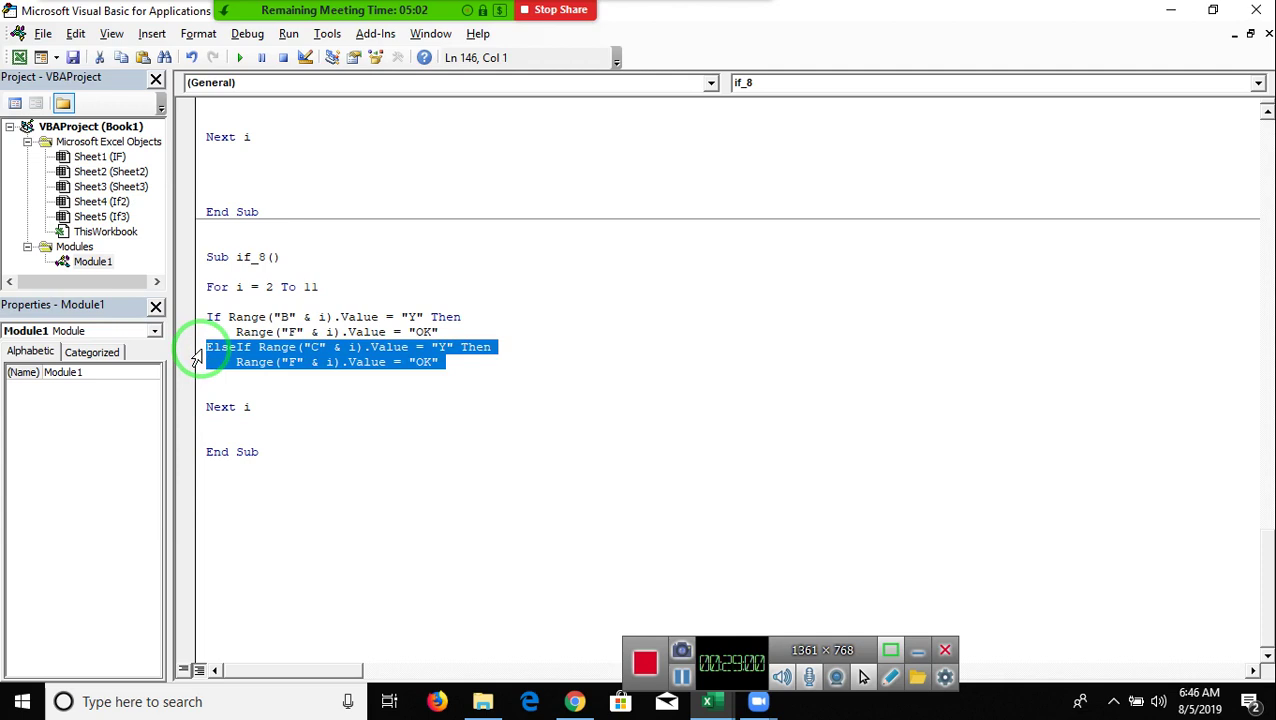
key(Right)
text(ElseIf Range("C" & i).Value = "Y" Then     Range("F" & i).Value = "OK")
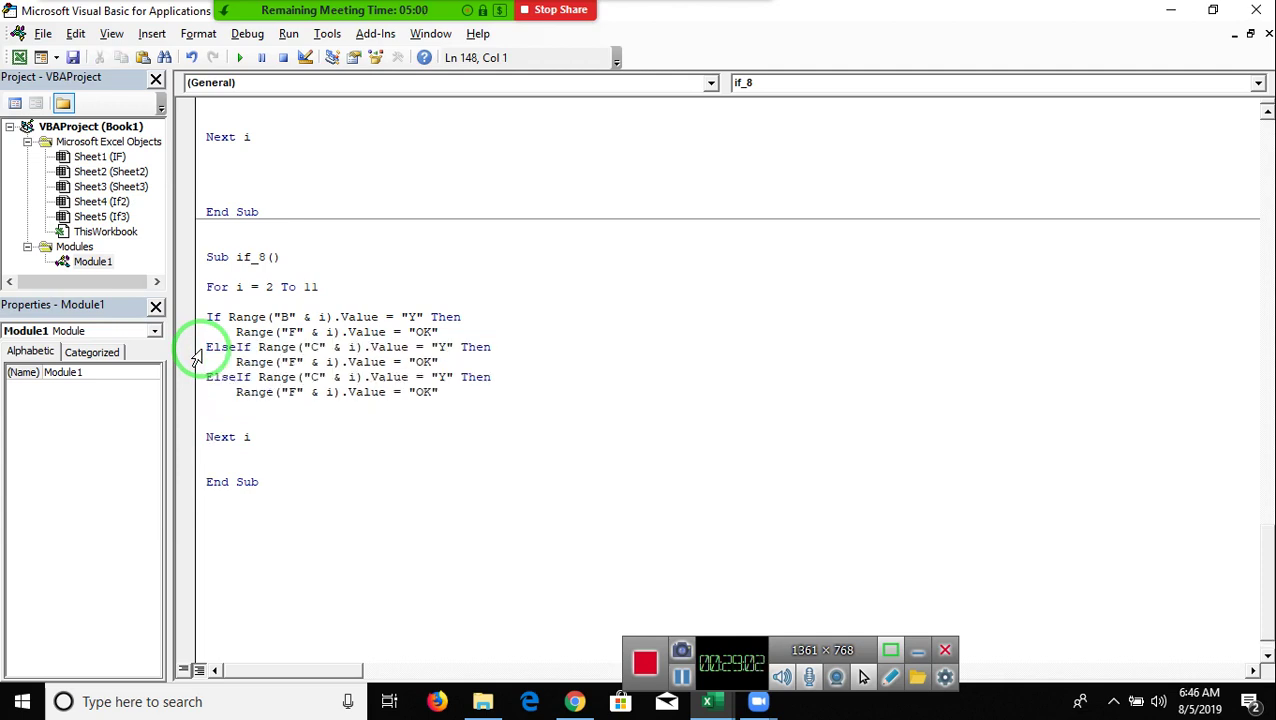
text(ElseIf Range("C" & i).Value = "Y" Then     Range("F" & i).Value = "OK")
click(318, 376)
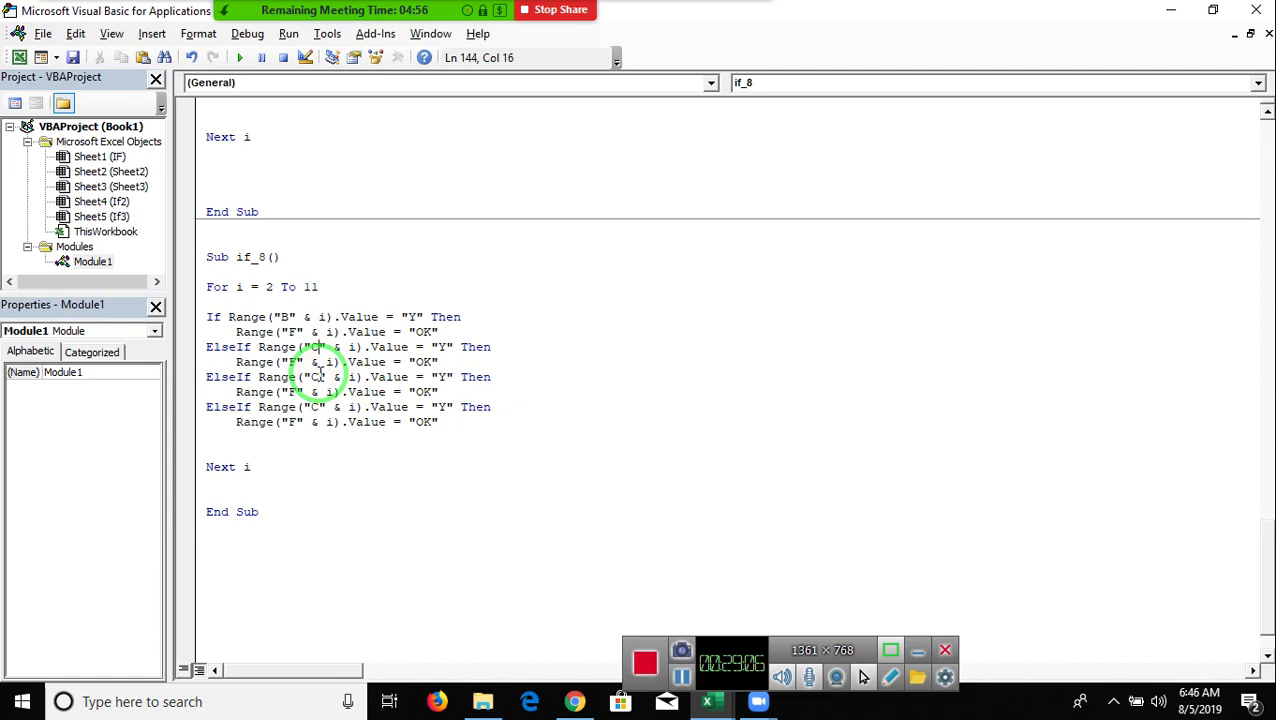
- Change the copied ElseIf branches to test columns d and e
key(BackSpace)
text(d)
key(Down)
key(Down)
key(BackSpace)
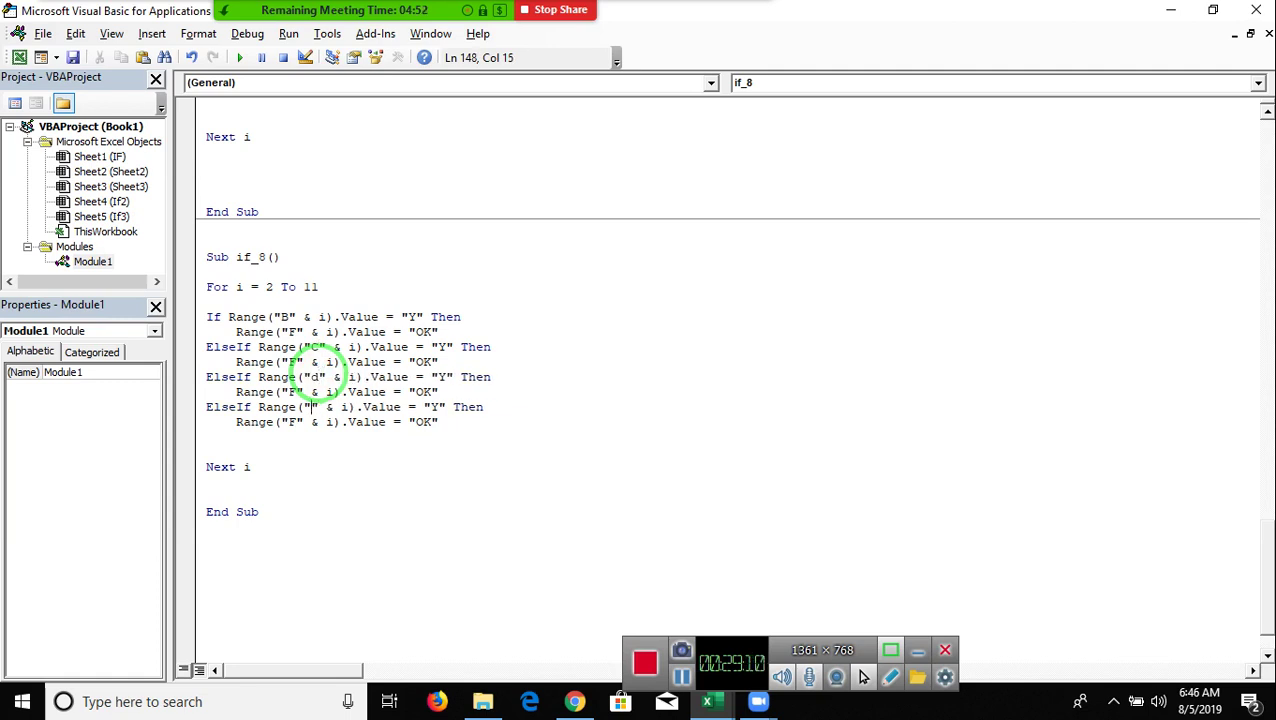
text(e)
key(Down)
key(Down)
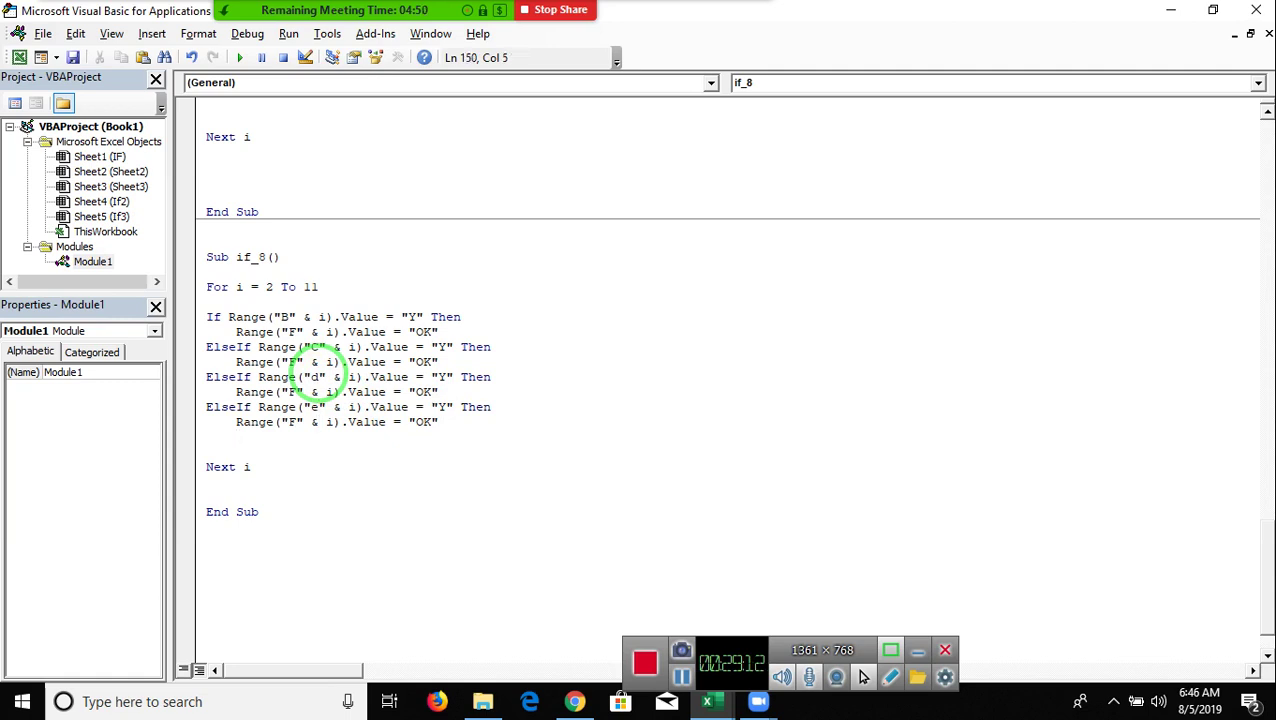
- Add an Else branch writing Range("F" & i).Value = "Pending"
text(esle)
key(Return)
key(BackSpace)
key(BackSpace)
key(BackSpace)
key(BackSpace)
text(lse)
key(Down)
key(Up)
key(Up)
key(shift+Down)
key(shift+Up)
key(shift+Down)
key(shift+Left)
key(shift+Left)
key(shift+Left)
key(shift+Left)
key(shift+Left)
key(ctrl+c)
key(Down)
key(Down)
key(ctrl+v)
key(BackSpace)
key(BackSpace)
key(BackSpace)
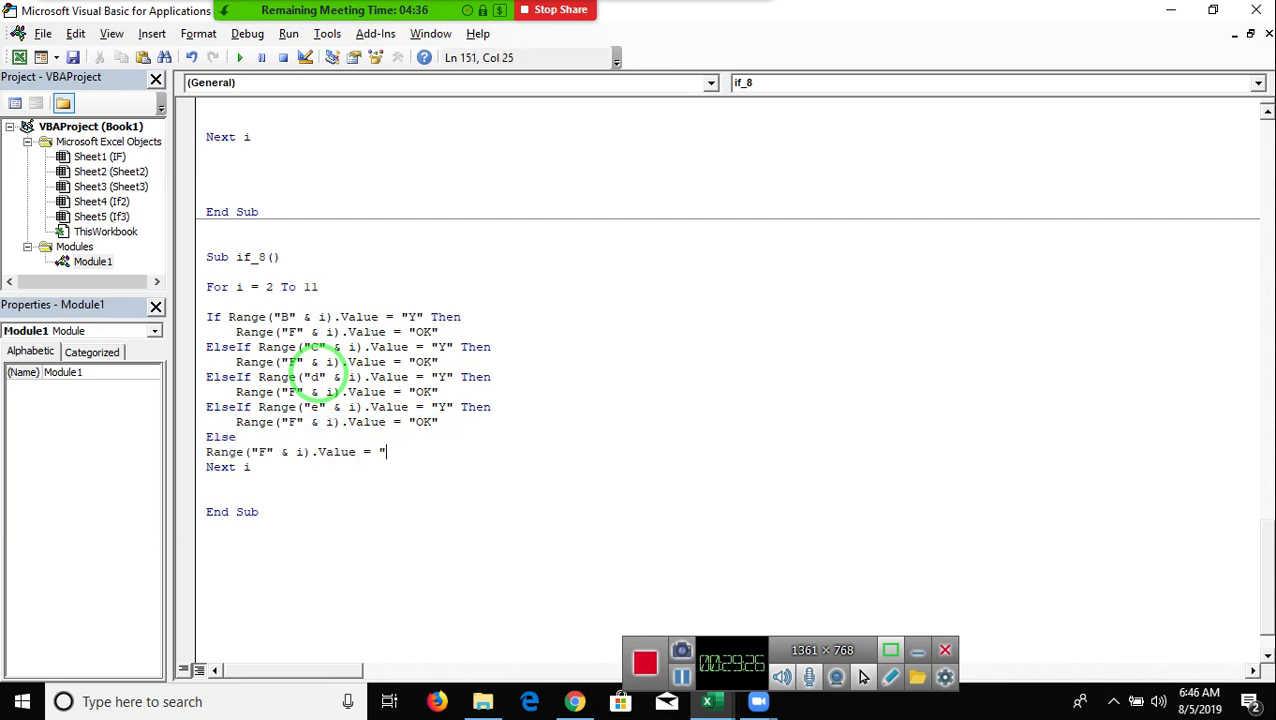
text(Pending")
- Close the conditional with End If above Next i
key(Down)
key(Left)
key(Left)
key(Left)
key(Left)
key(Left)
key(Return)
key(Return)
key(Up)
text(end if)
key(Up)
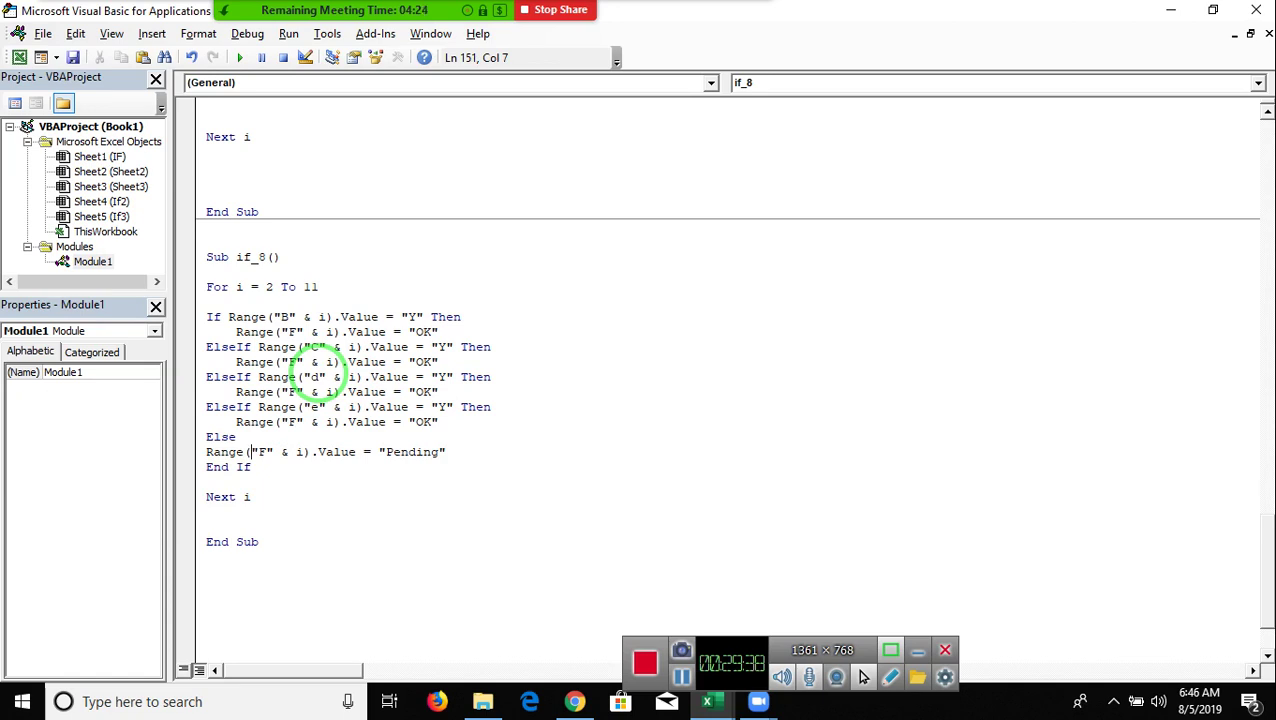
click(207, 318)
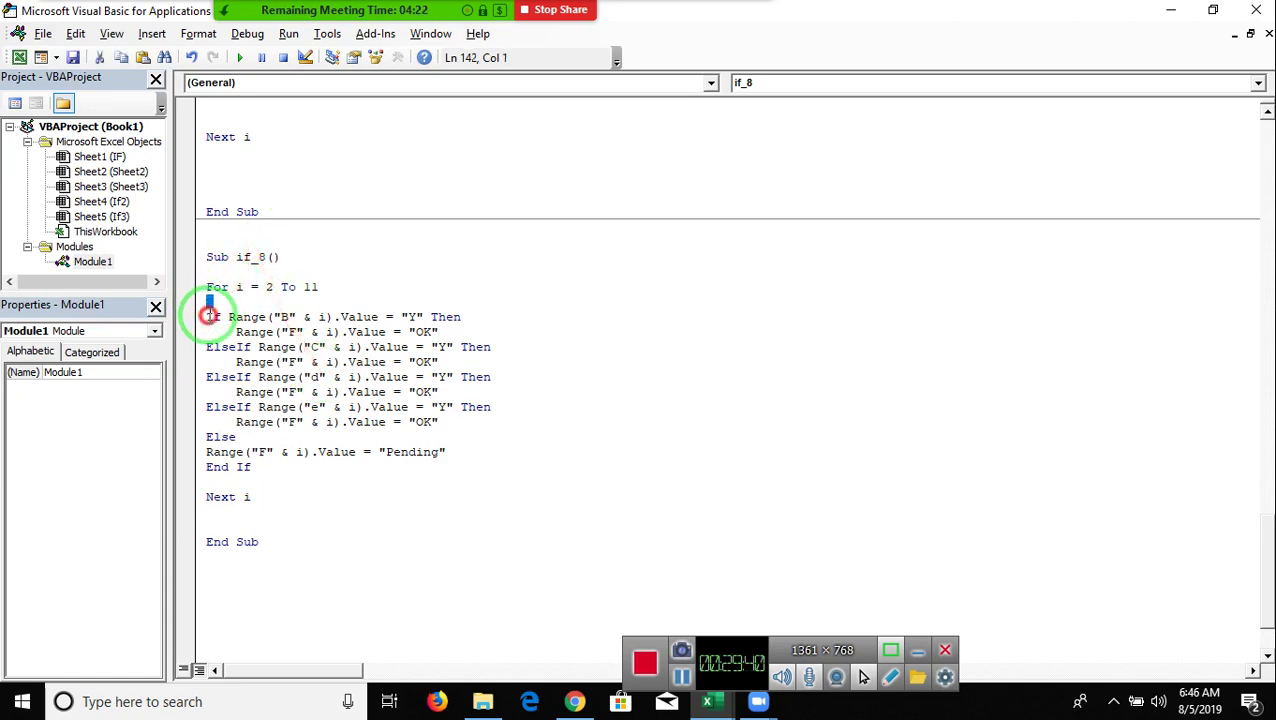
drag(207, 318, 469, 313)
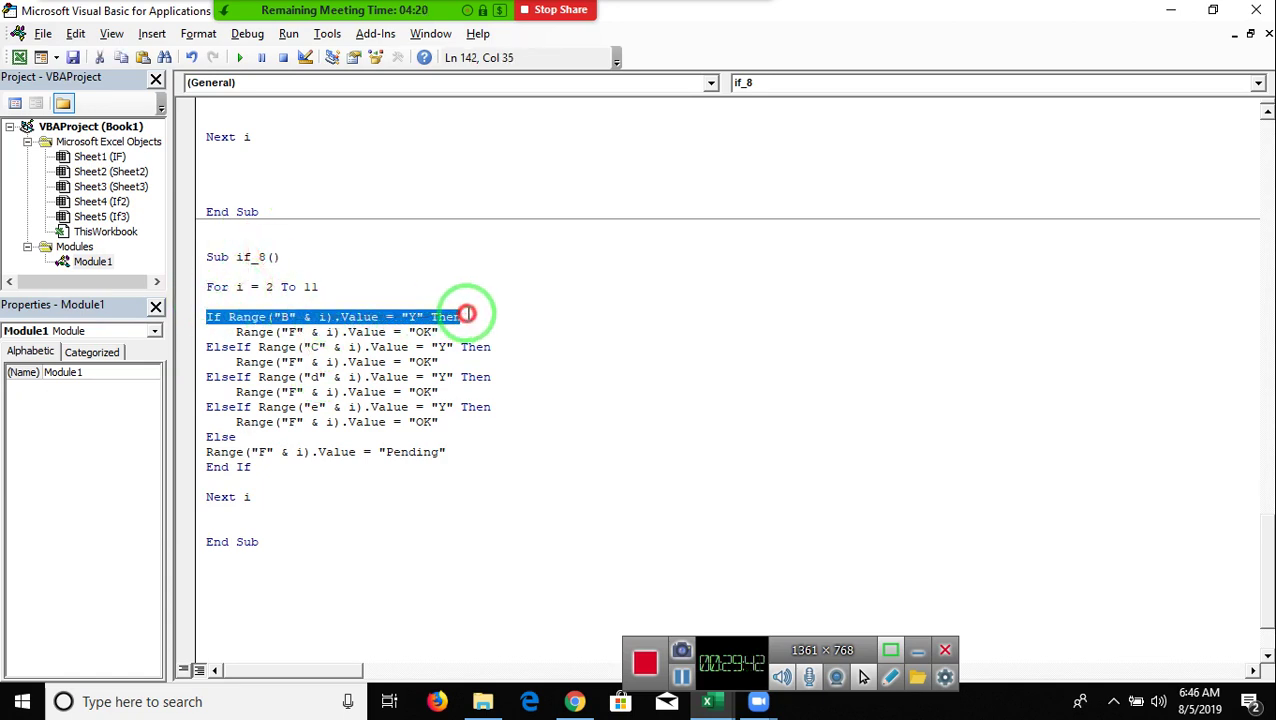
mouse_move(446, 332)
mouse_down()
mouse_move(236, 333)
mouse_move(279, 437)
mouse_move(360, 466)
mouse_up()
scroll(336, 322, up, 6)
scroll(342, 421, up, 3)
scroll(339, 407, up, 5)
scroll(339, 407, up, 3)
scroll(336, 405, up, 2)
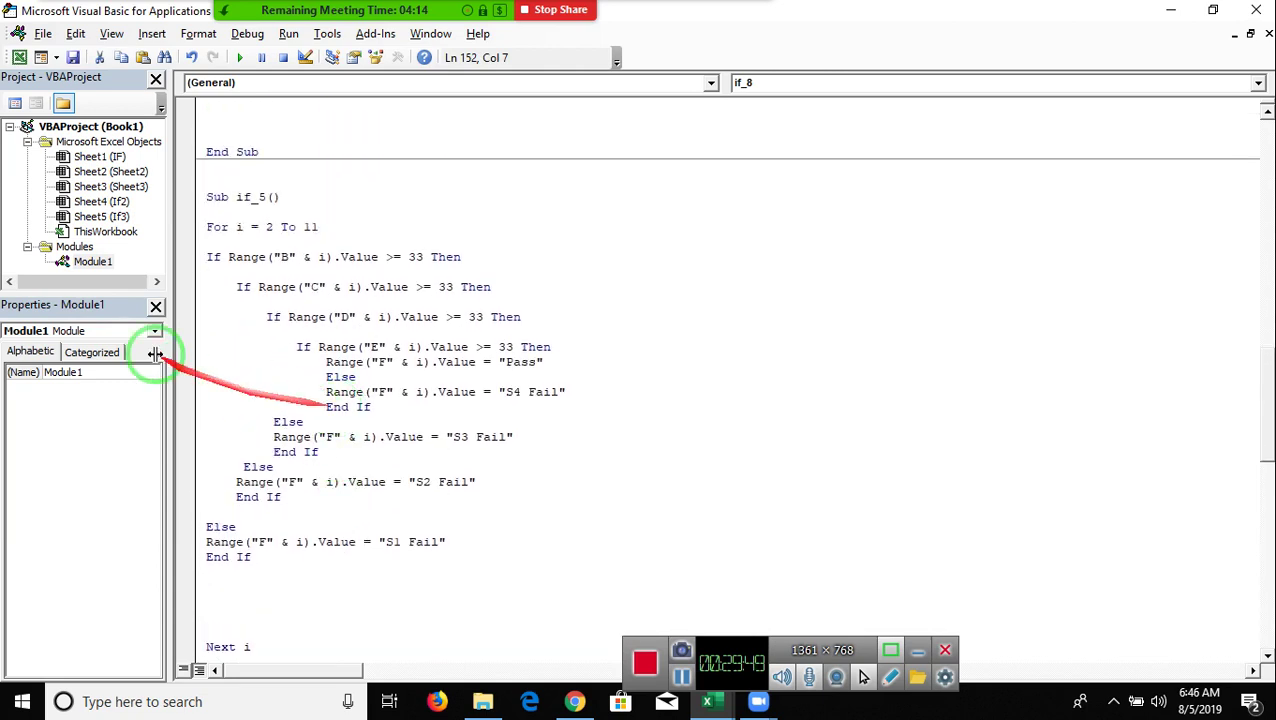
click(198, 260)
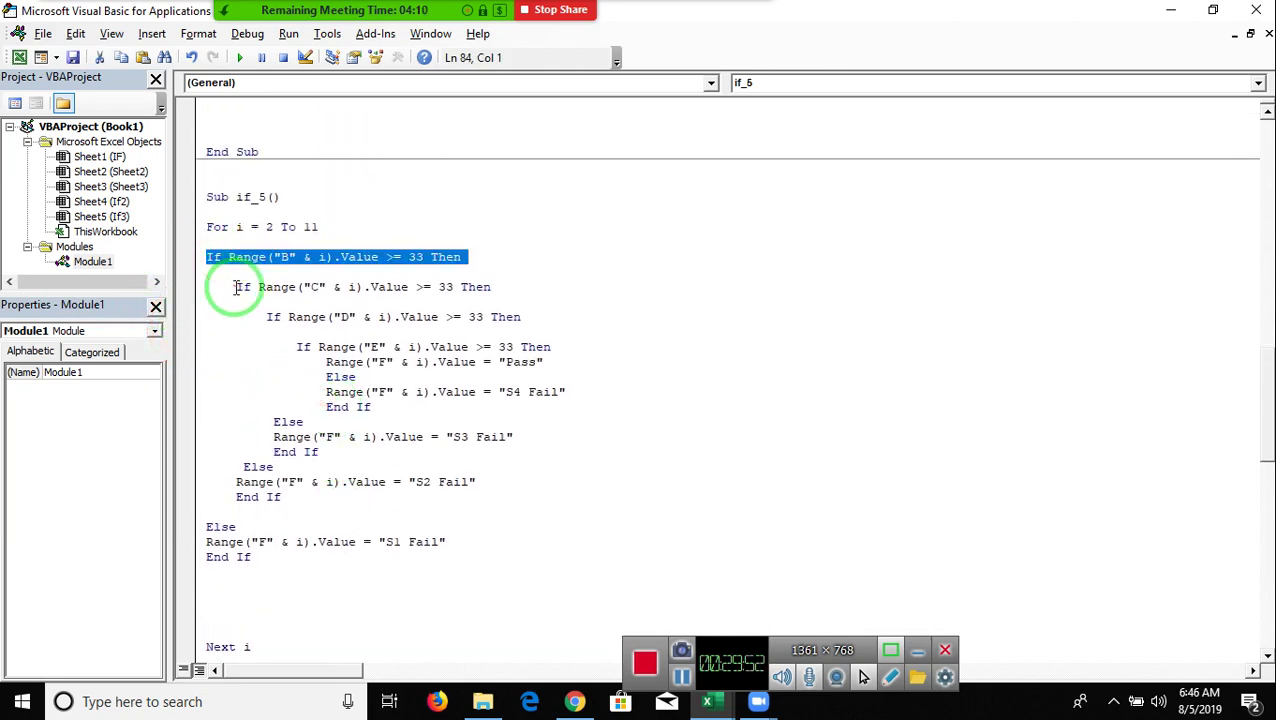
drag(230, 287, 256, 296)
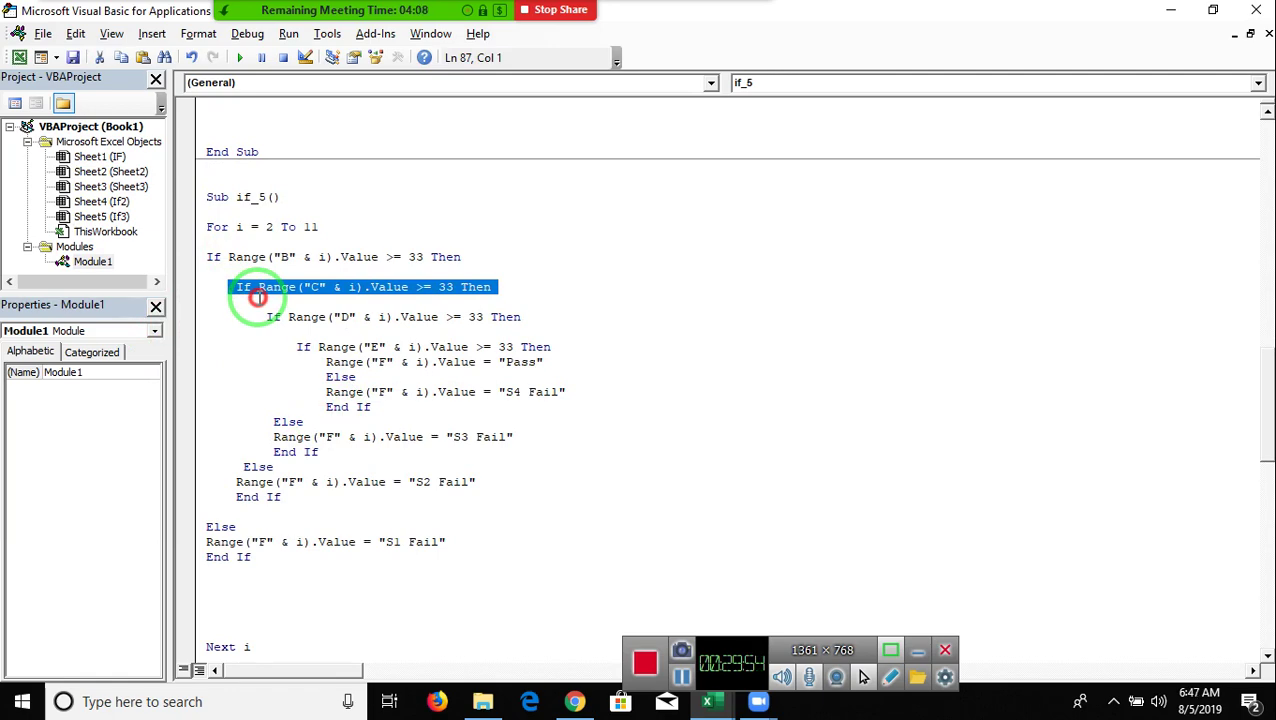
drag(208, 257, 219, 527)
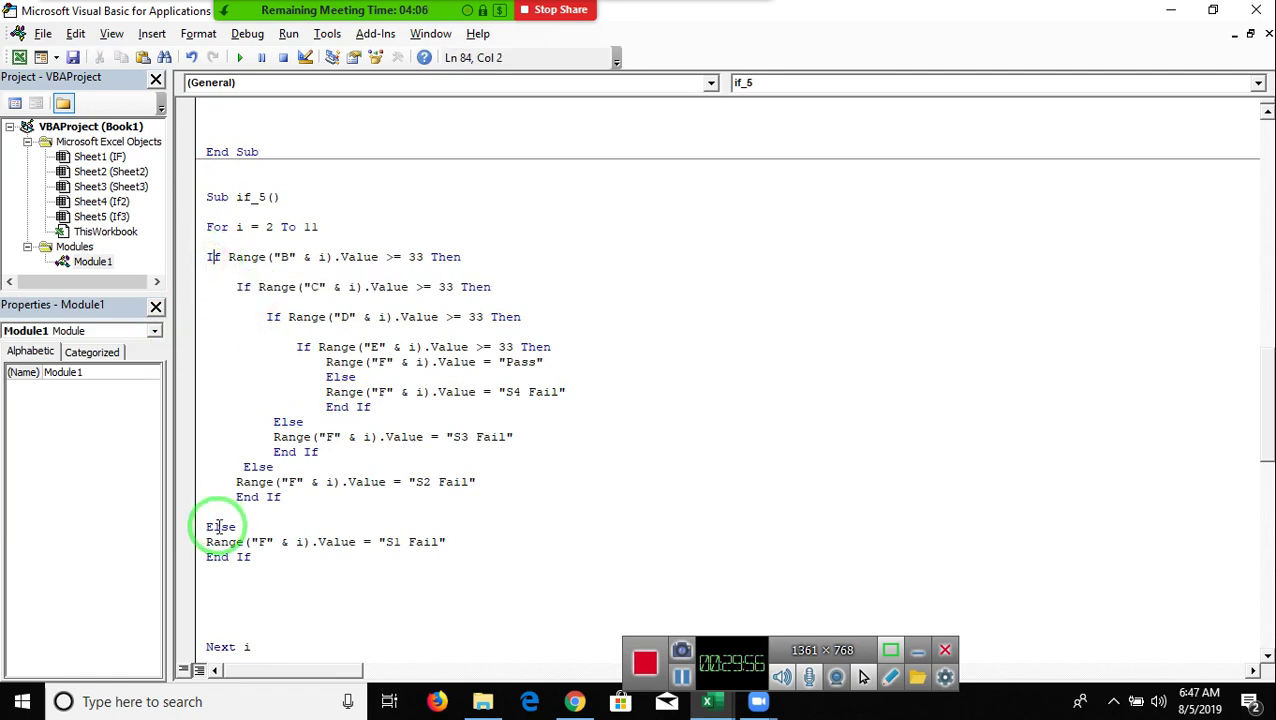
scroll(218, 525, down, 4)
scroll(216, 522, down, 6)
scroll(214, 520, down, 5)
scroll(214, 520, down, 4)
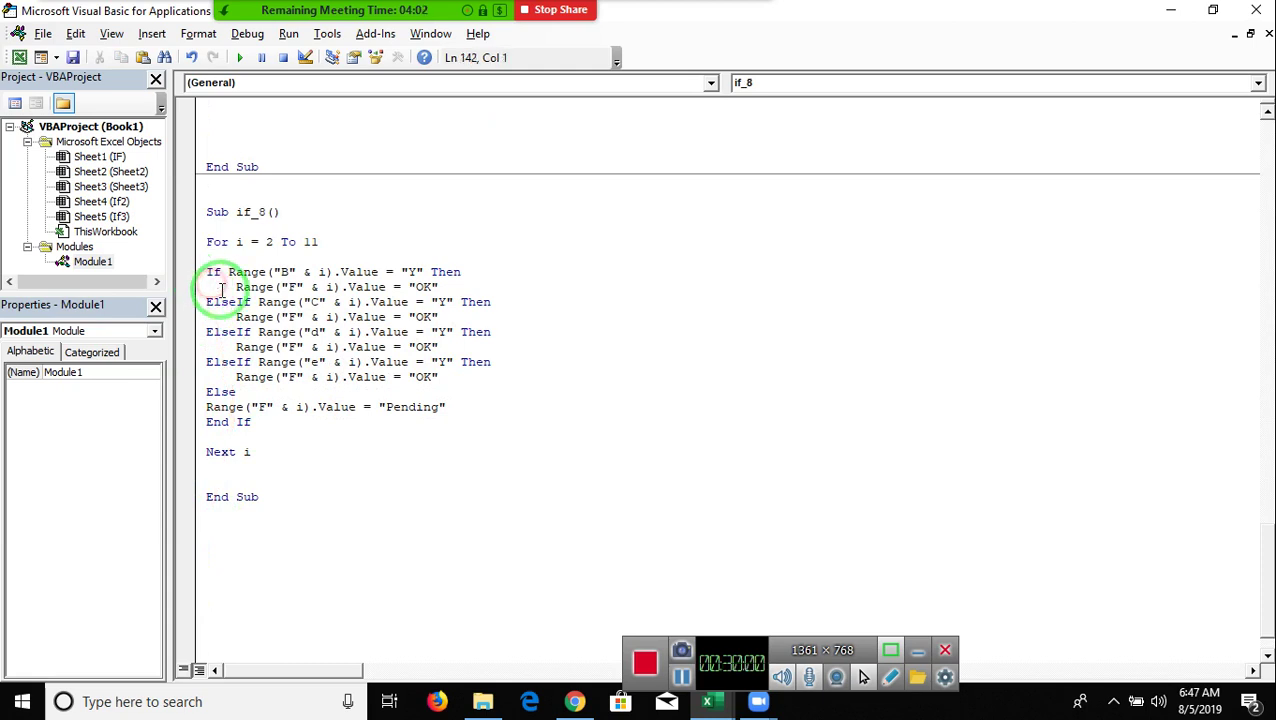
- Highlight if_8's OK assignment and ElseIf lines to explain them
drag(236, 287, 452, 289)
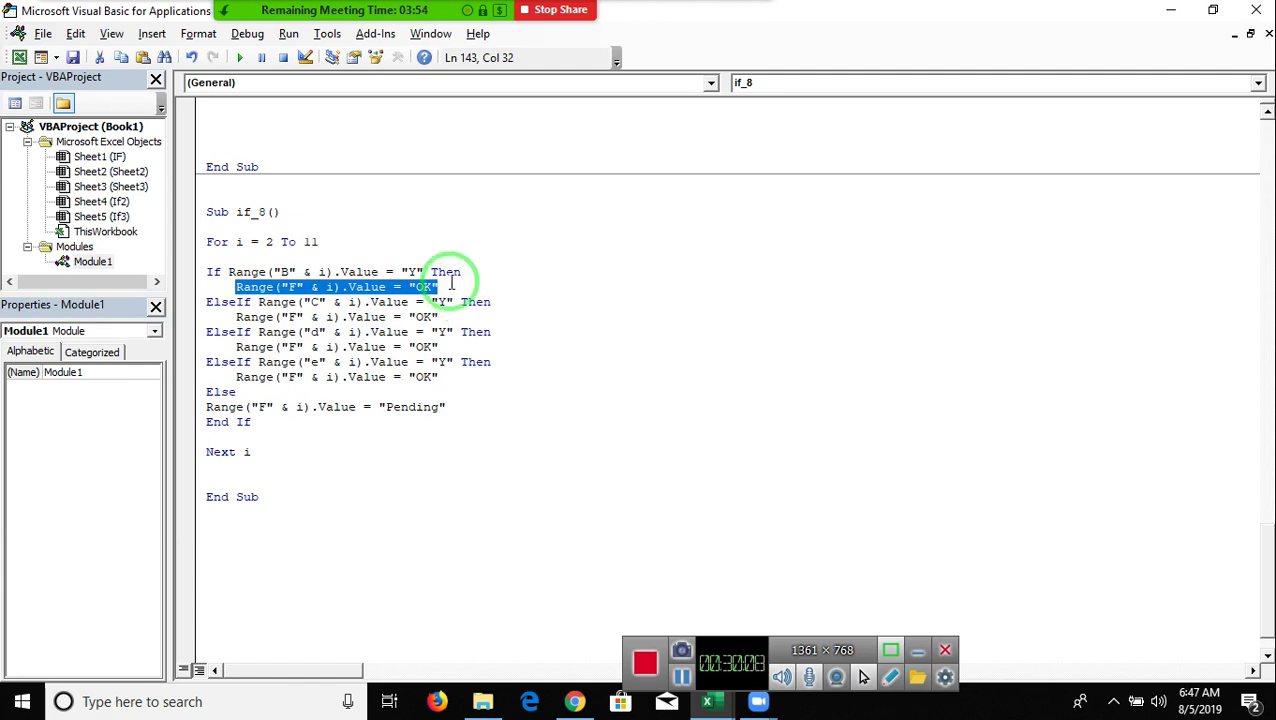
drag(452, 290, 178, 313)
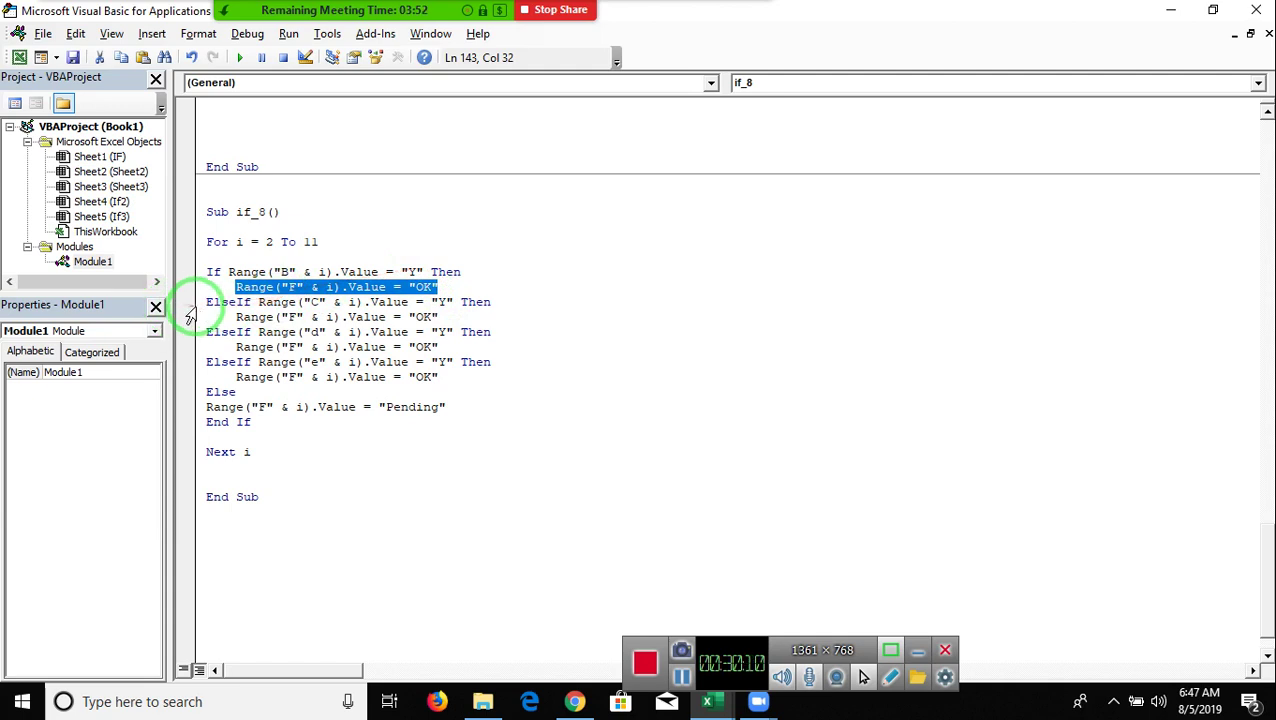
click(190, 300)
mouse_move(445, 288)
mouse_down()
mouse_move(412, 290)
mouse_move(447, 310)
mouse_up()
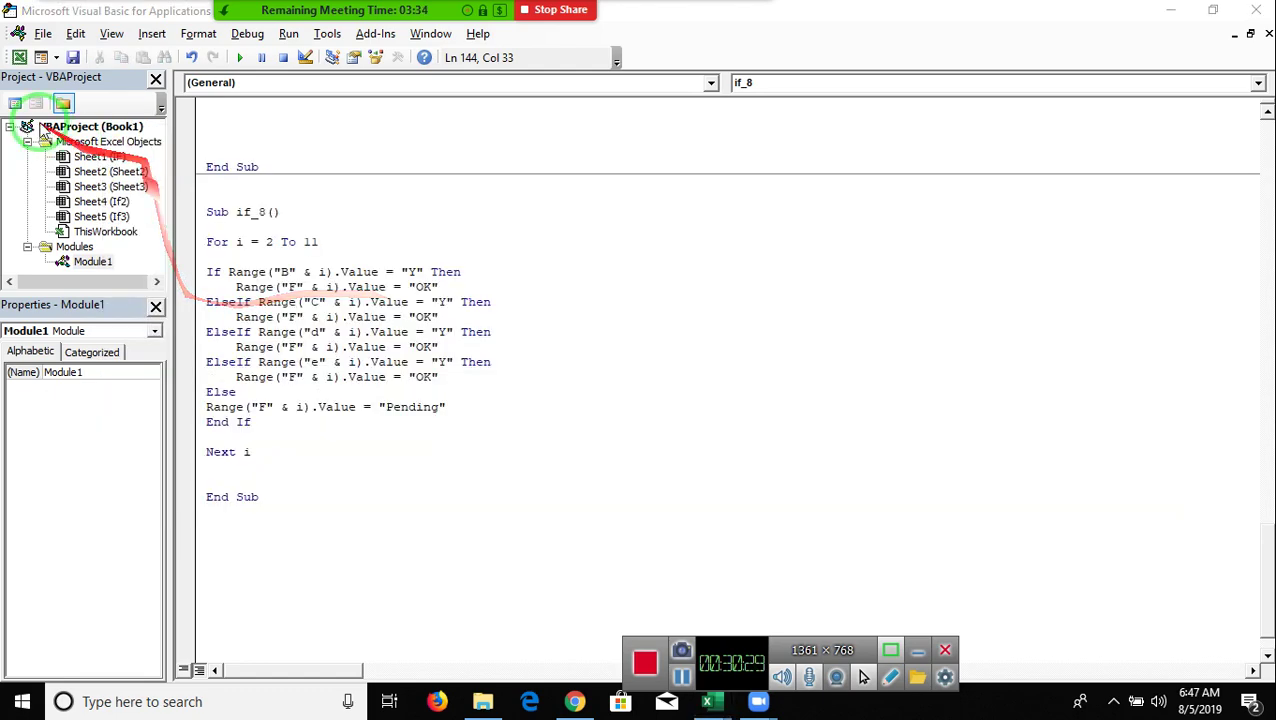
- Switch to the Excel workbook and open Save As for Book1
click(63, 104)
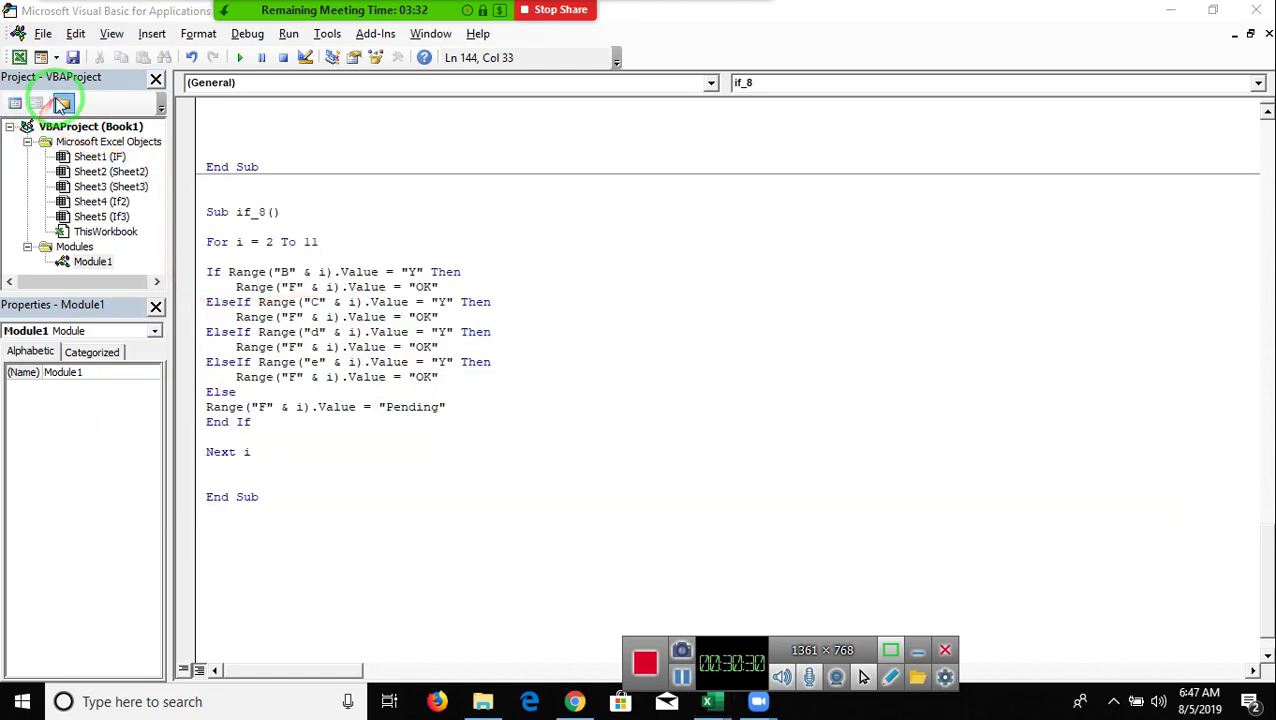
key(alt+Tab)
key(alt+Tab)
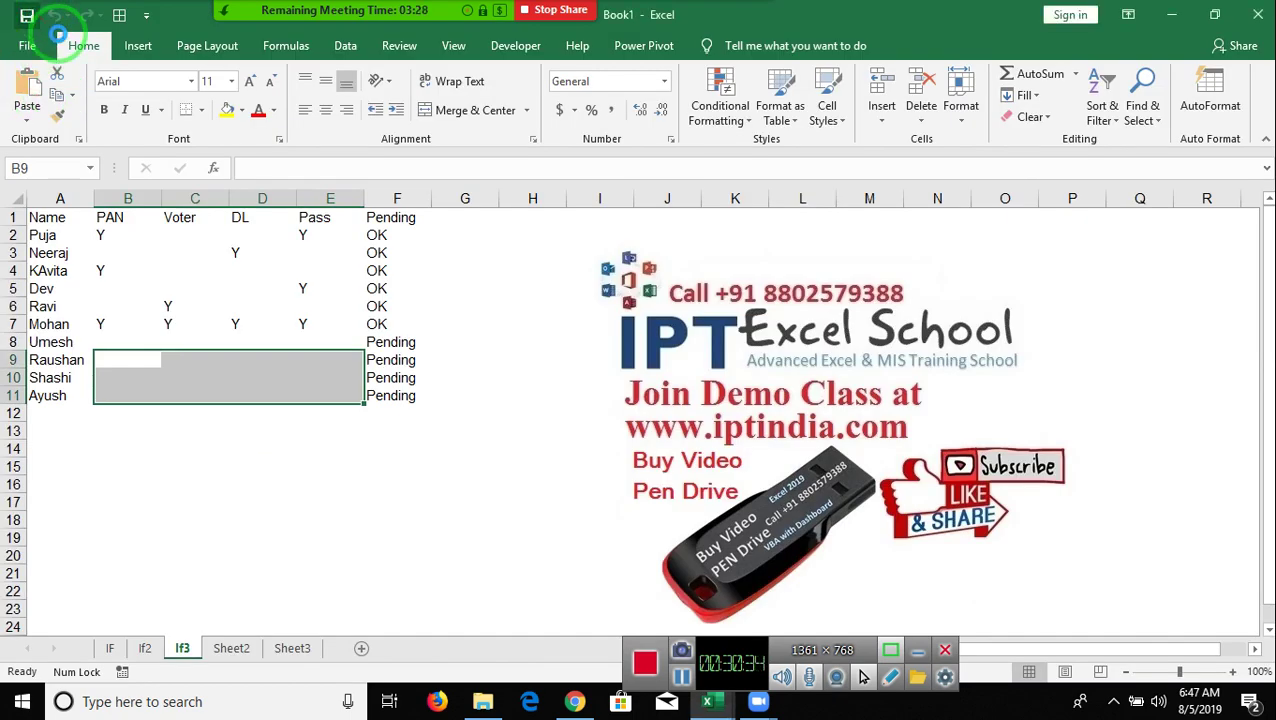
key(ctrl+s)
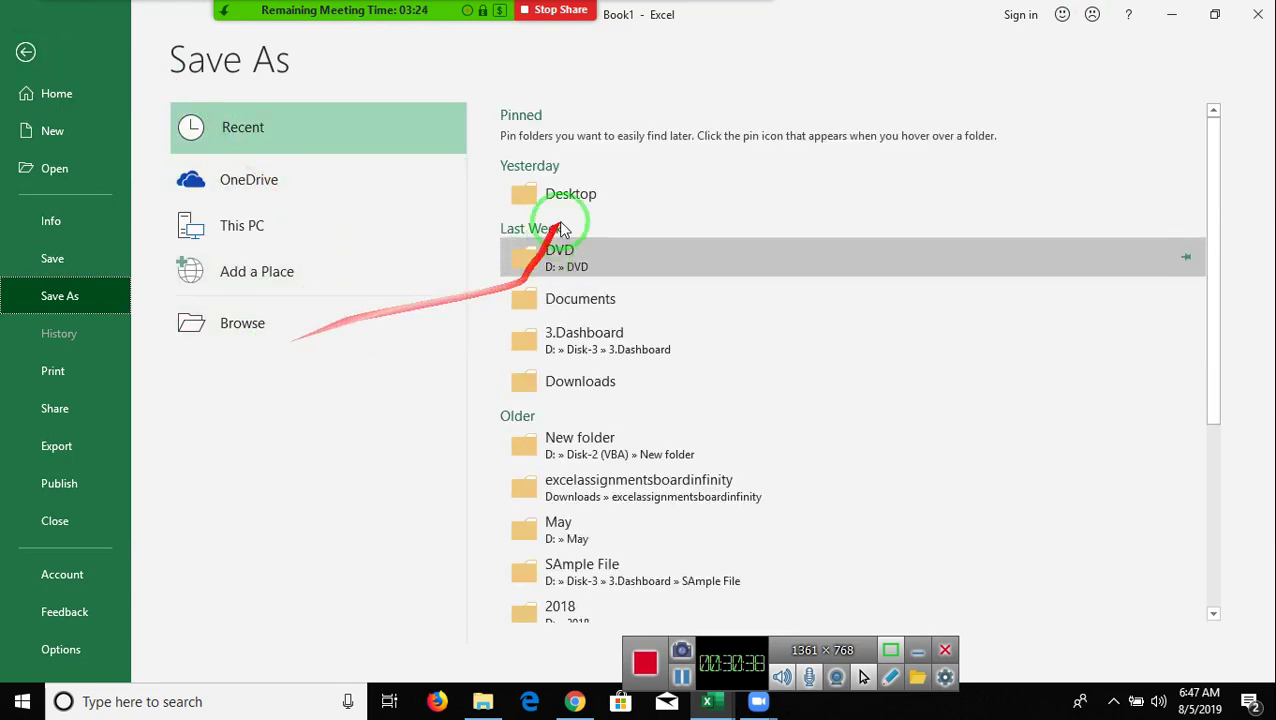
- Save Book1 to the Desktop as IF, an Excel Macro-Enabled Workbook
click(573, 197)
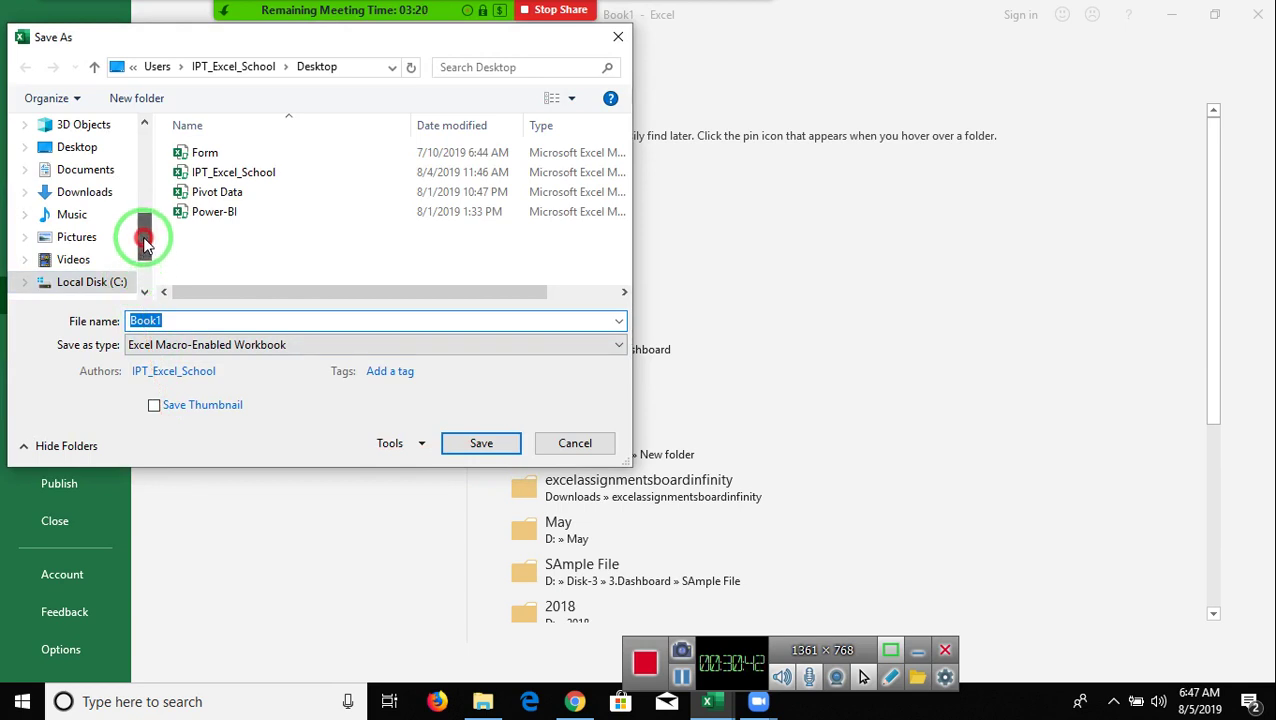
drag(142, 277, 144, 218)
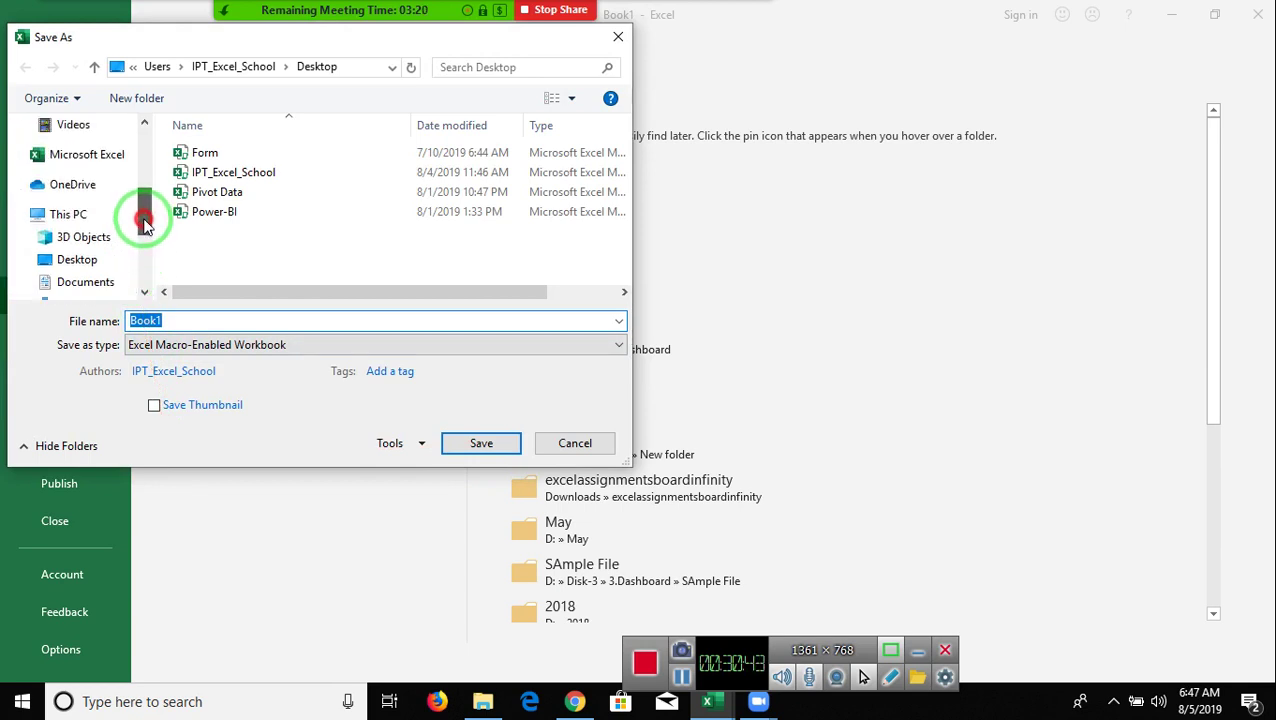
click(92, 262)
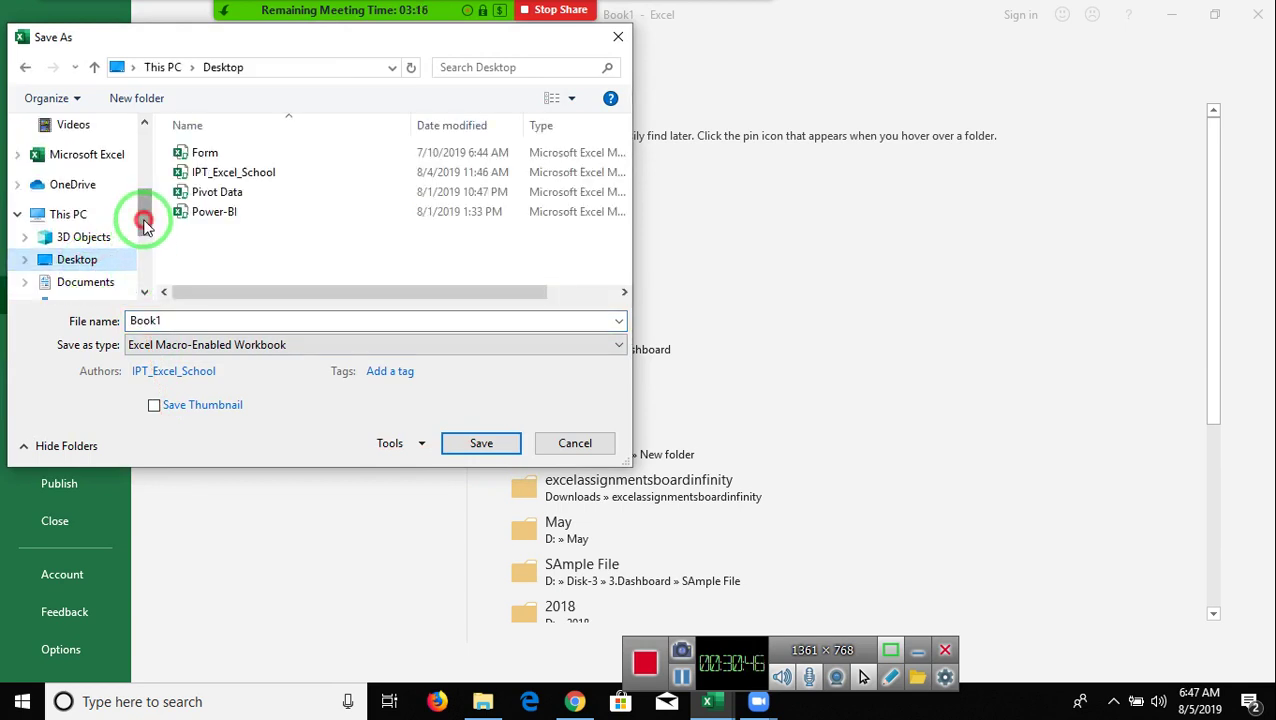
drag(144, 226, 146, 222)
click(148, 321)
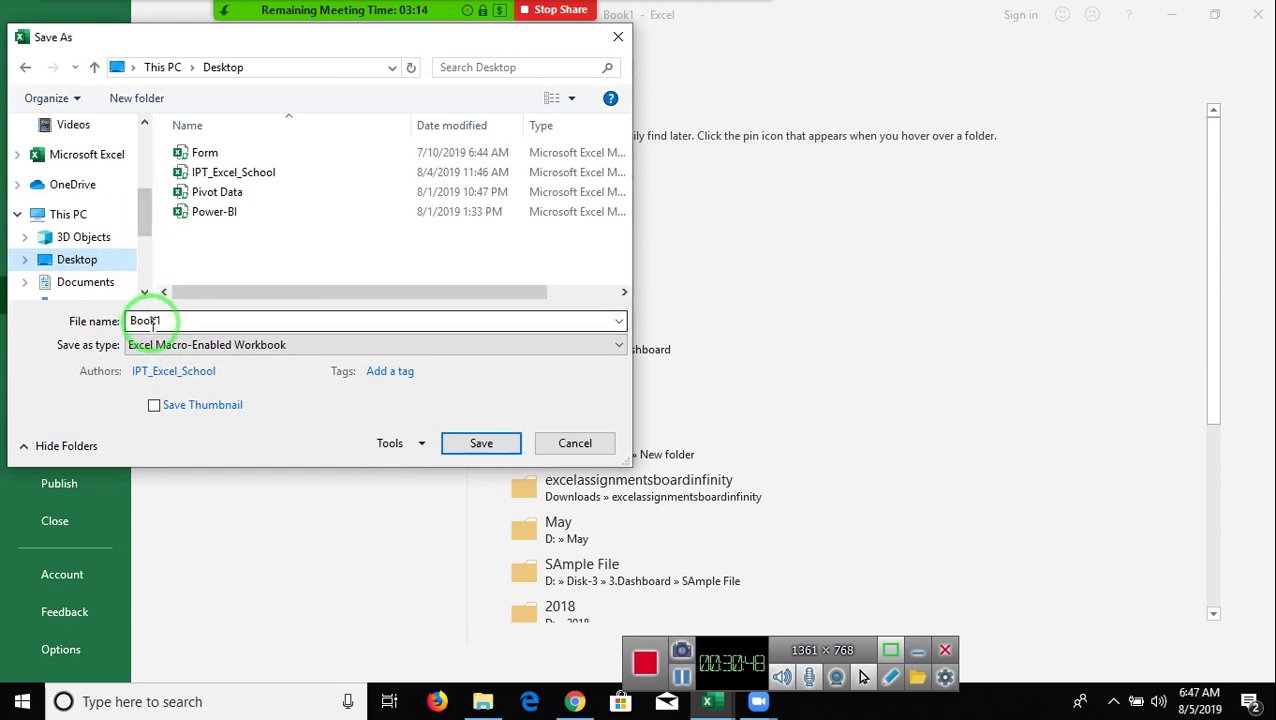
double_click(152, 322)
text(IP)
click(165, 344)
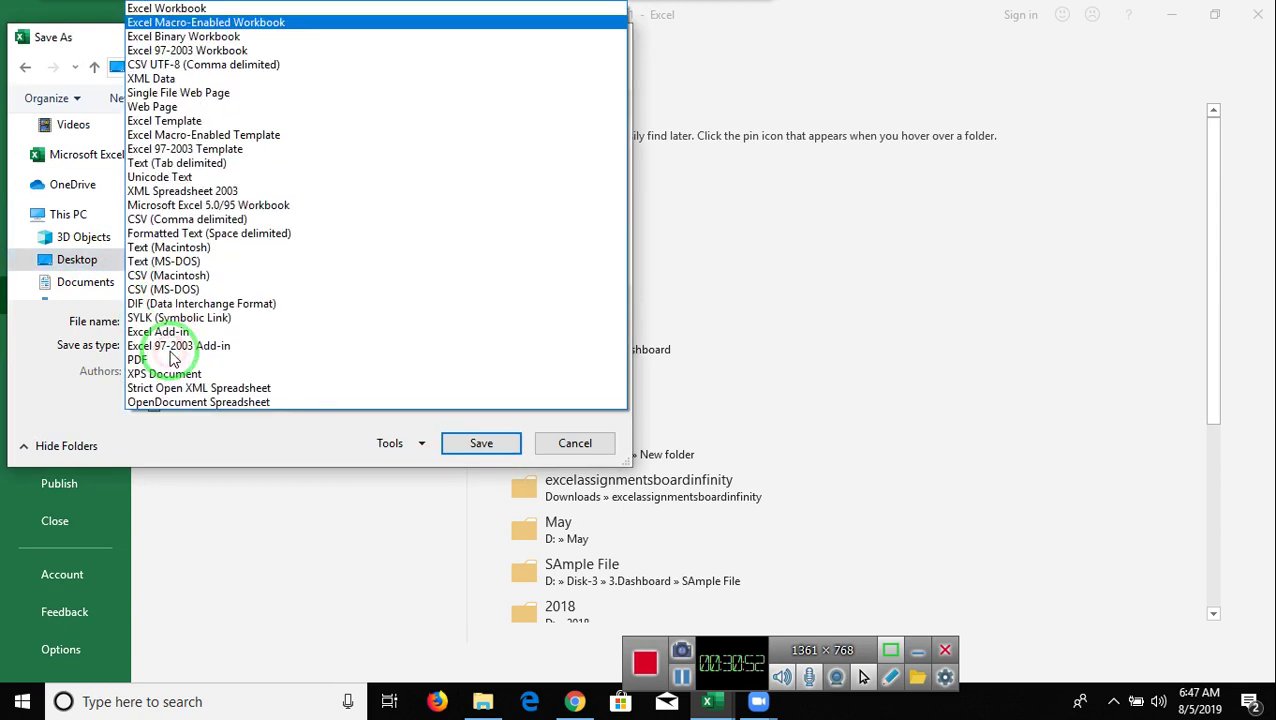
click(185, 22)
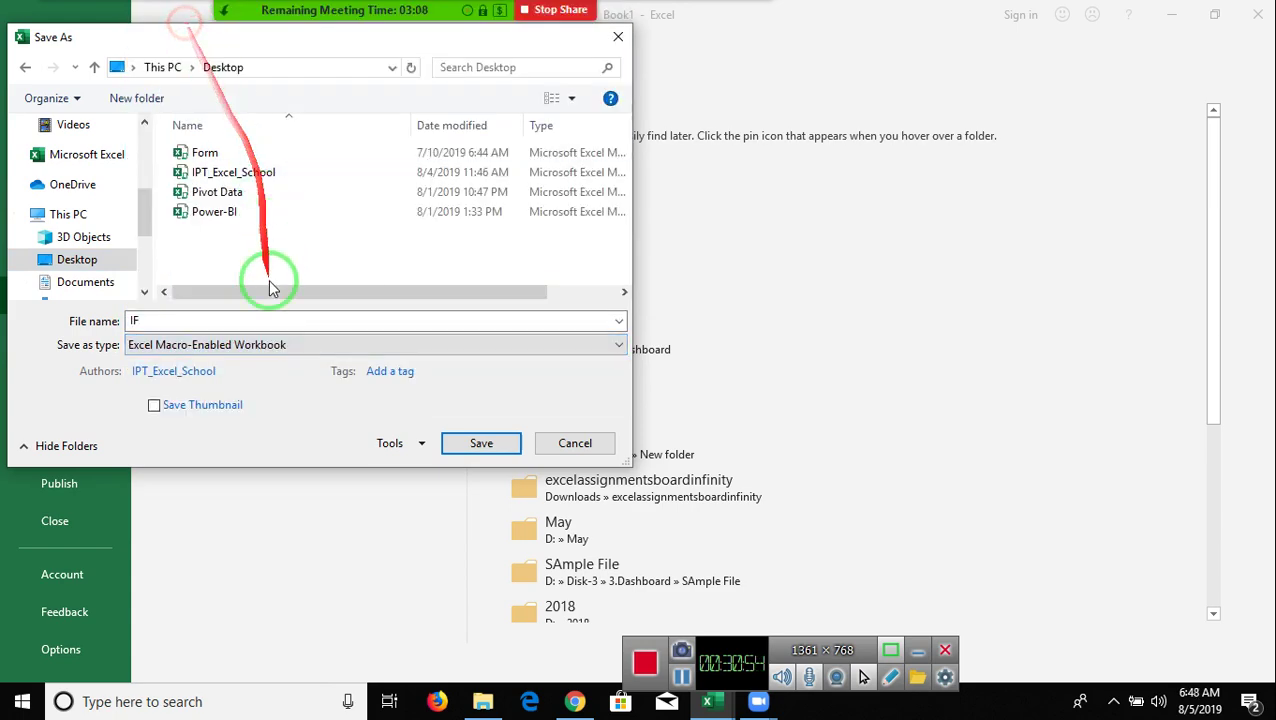
click(472, 444)
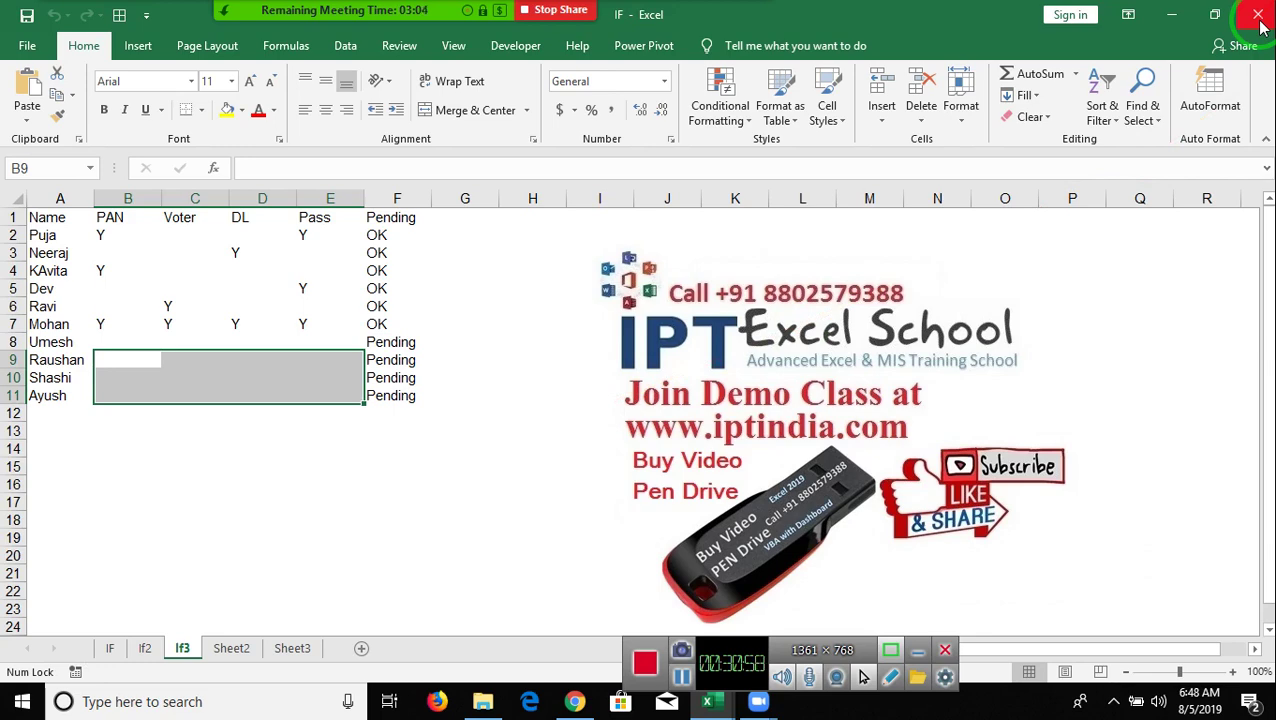
click(574, 701)
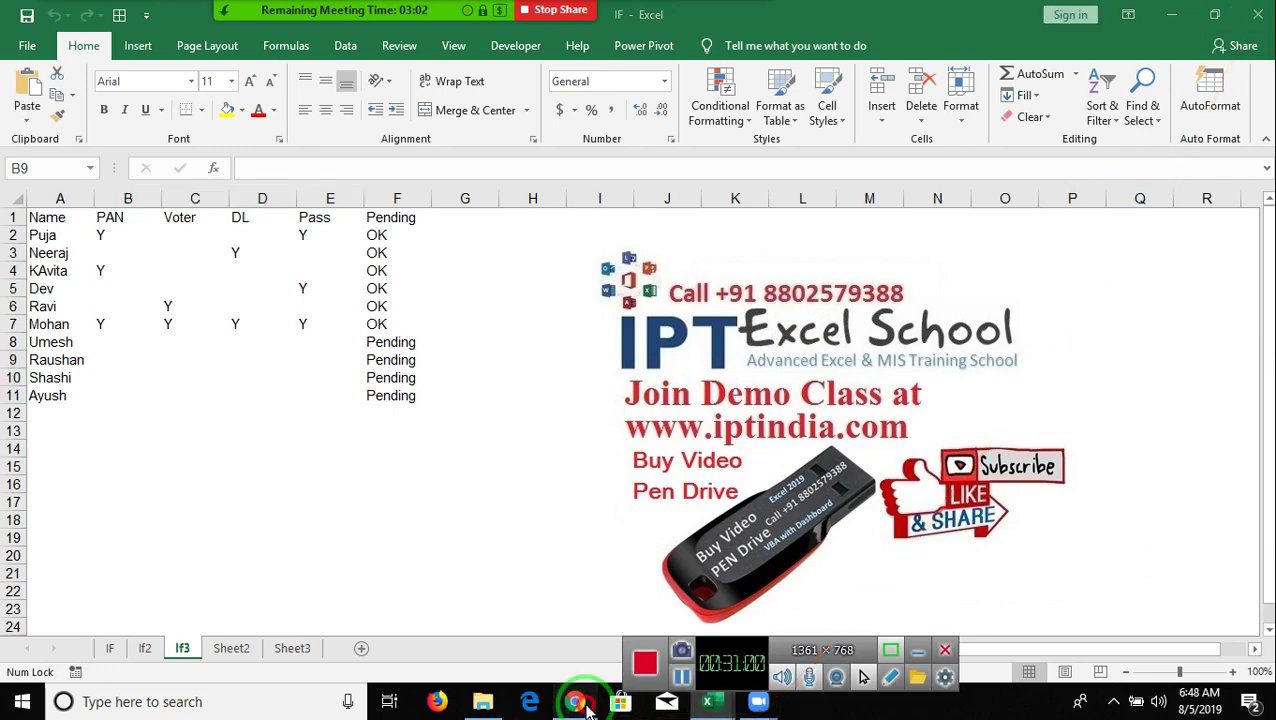
- Start a new Gmail message and add three suggested contacts as recipients, clearing leftover text
click(130, 182)
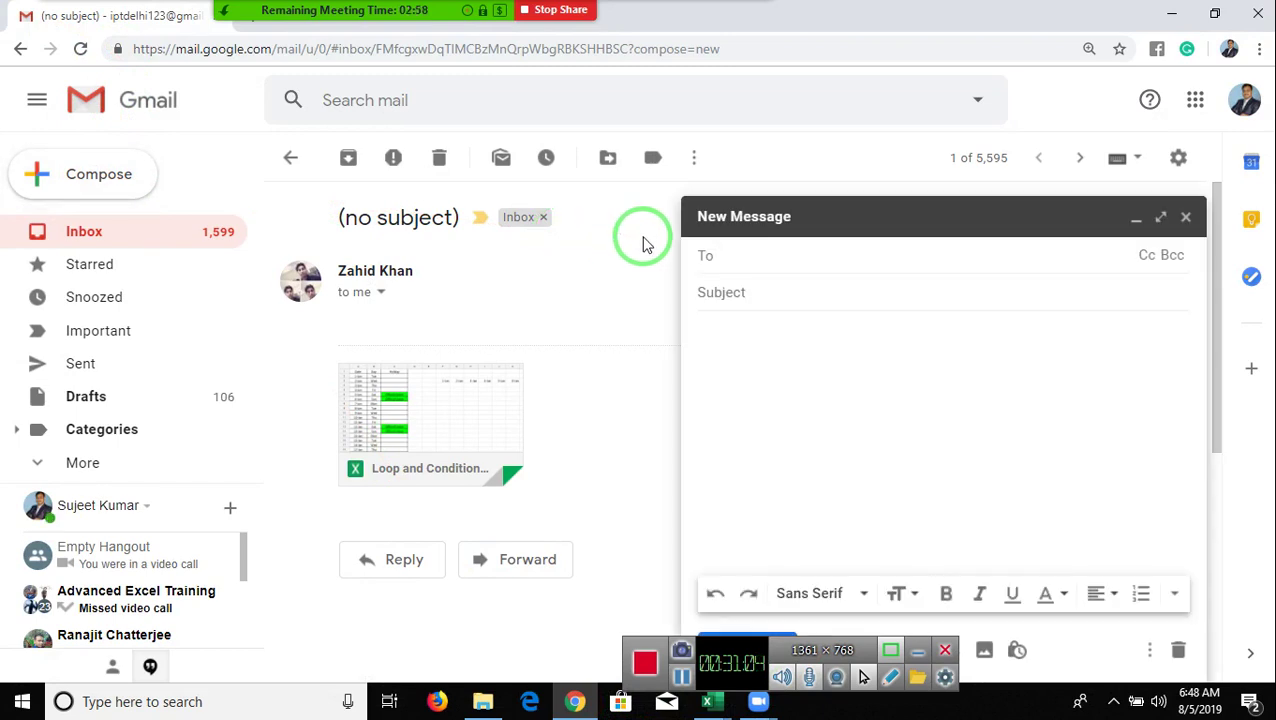
text(za)
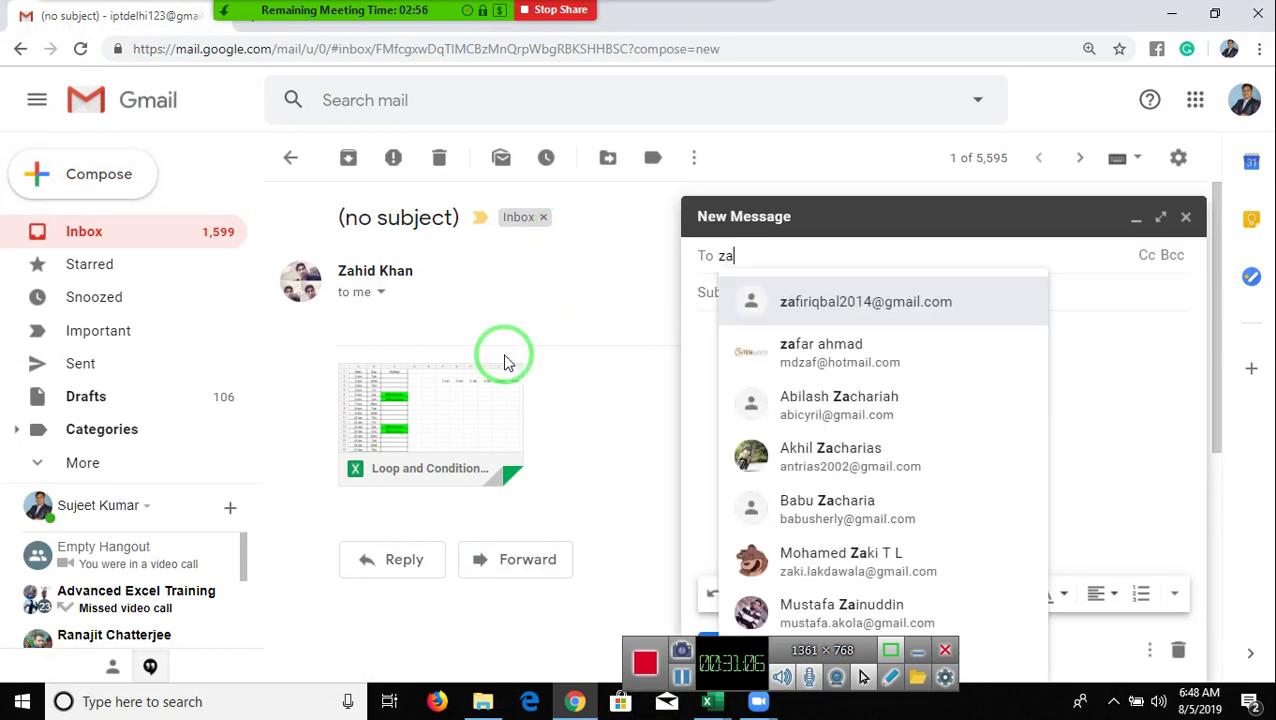
key(BackSpace)
text(k)
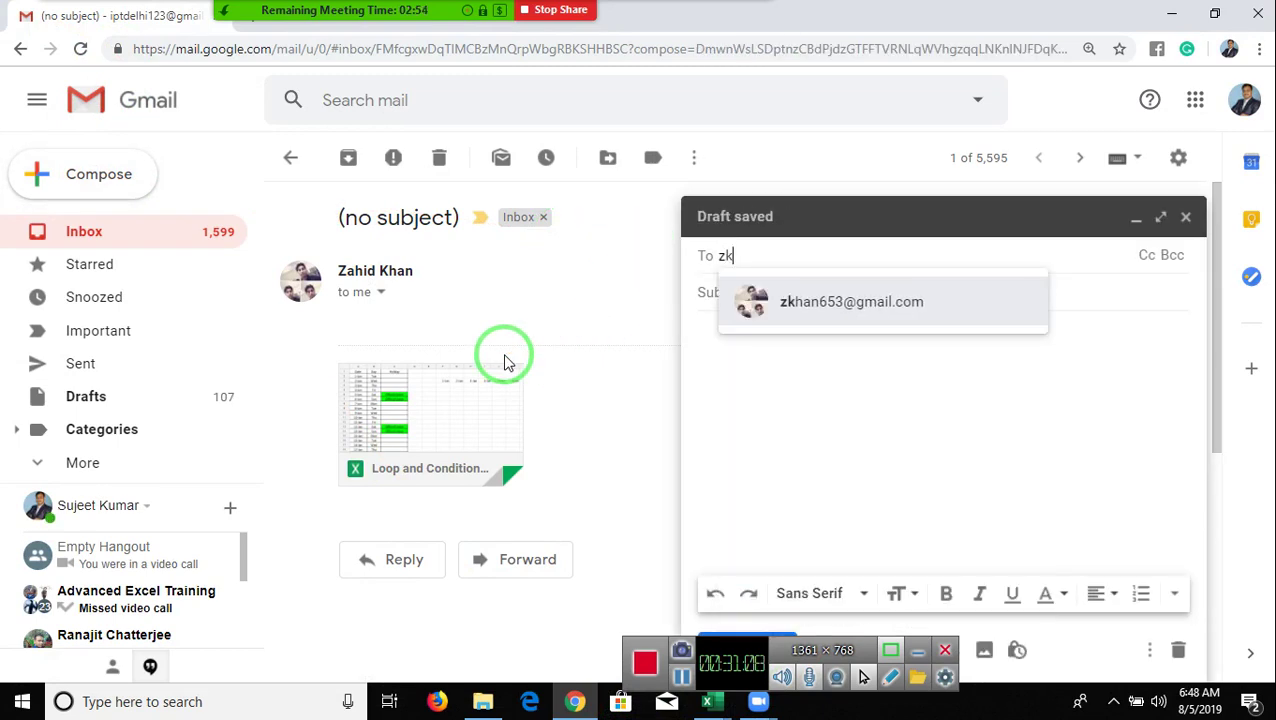
click(793, 318)
text(rame)
click(808, 302)
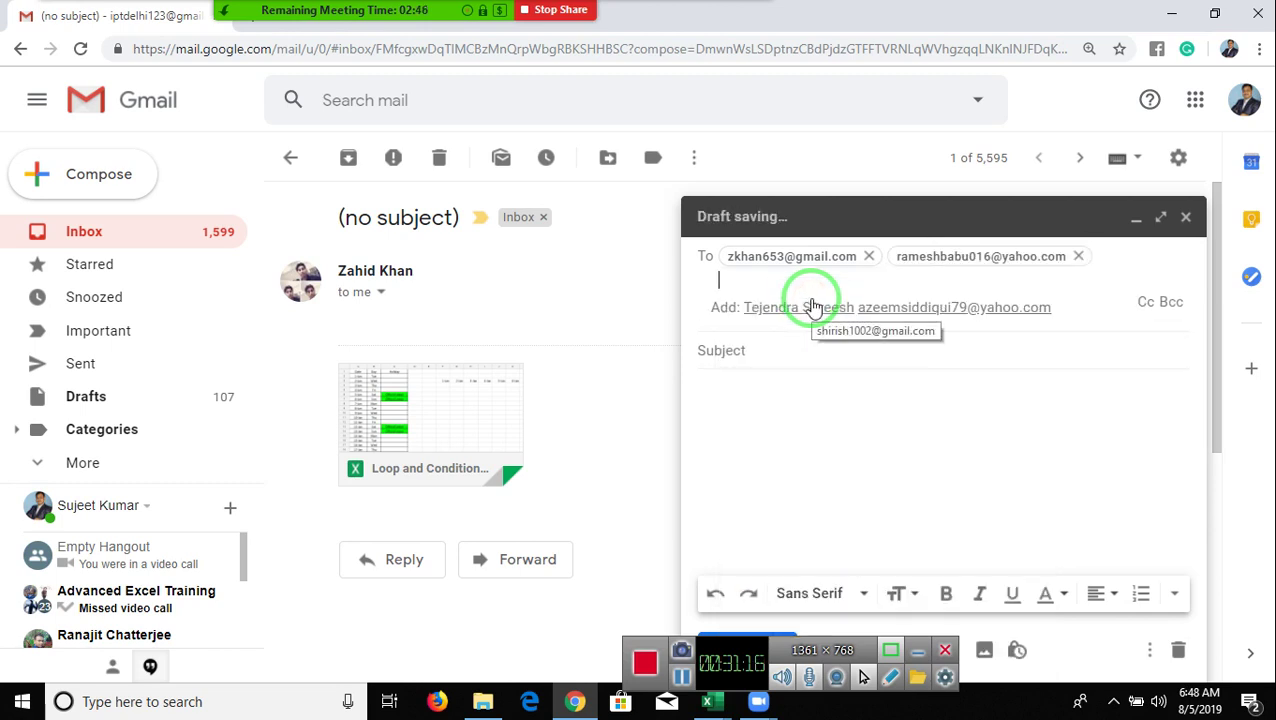
text(teji)
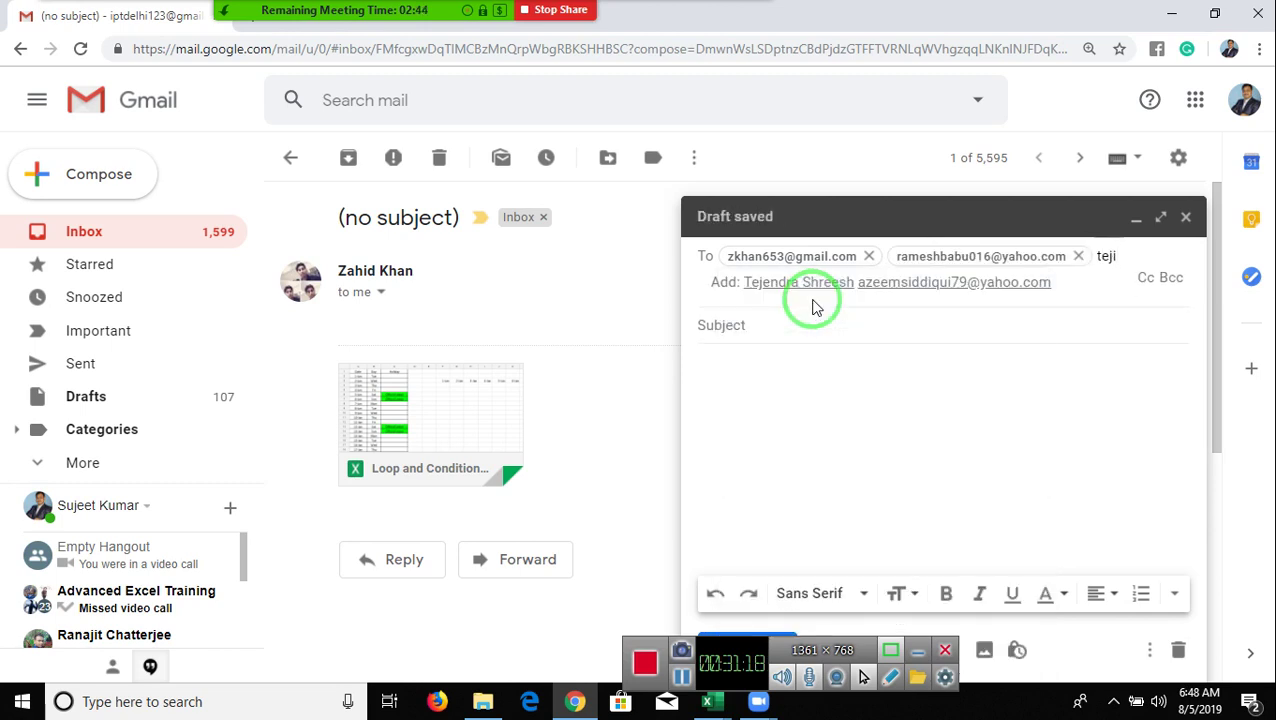
click(811, 290)
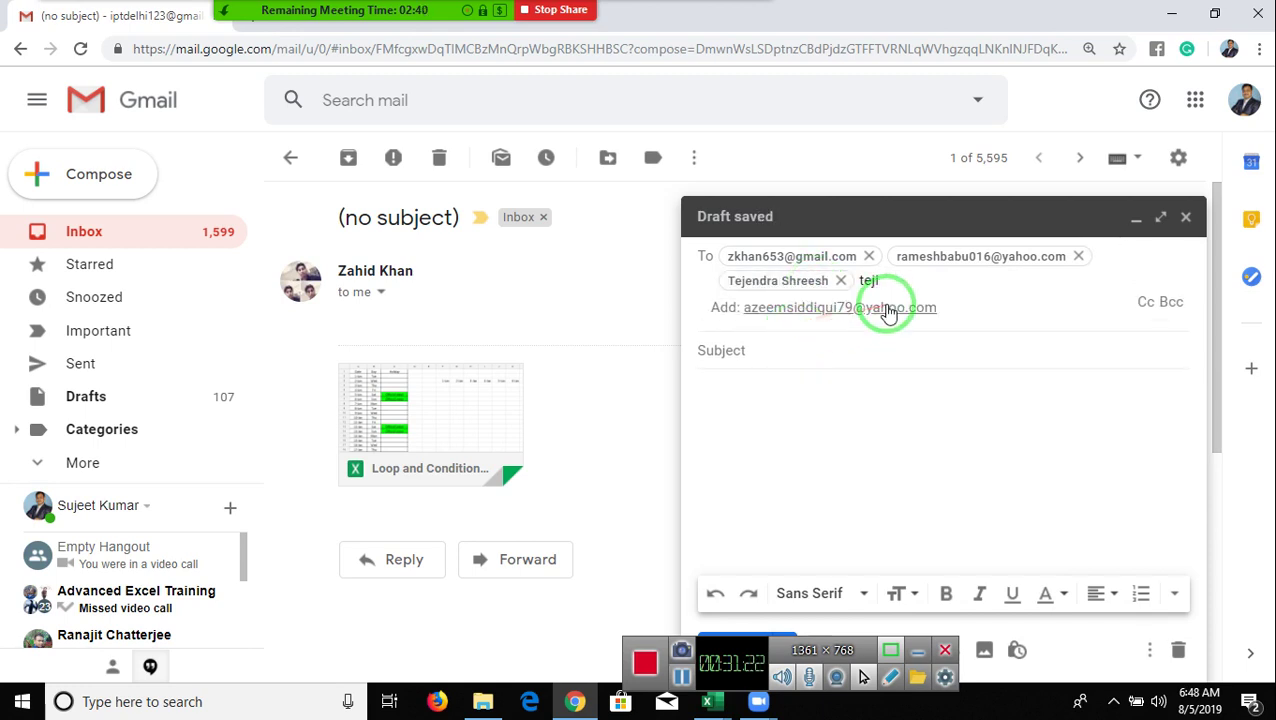
double_click(897, 293)
key(BackSpace)
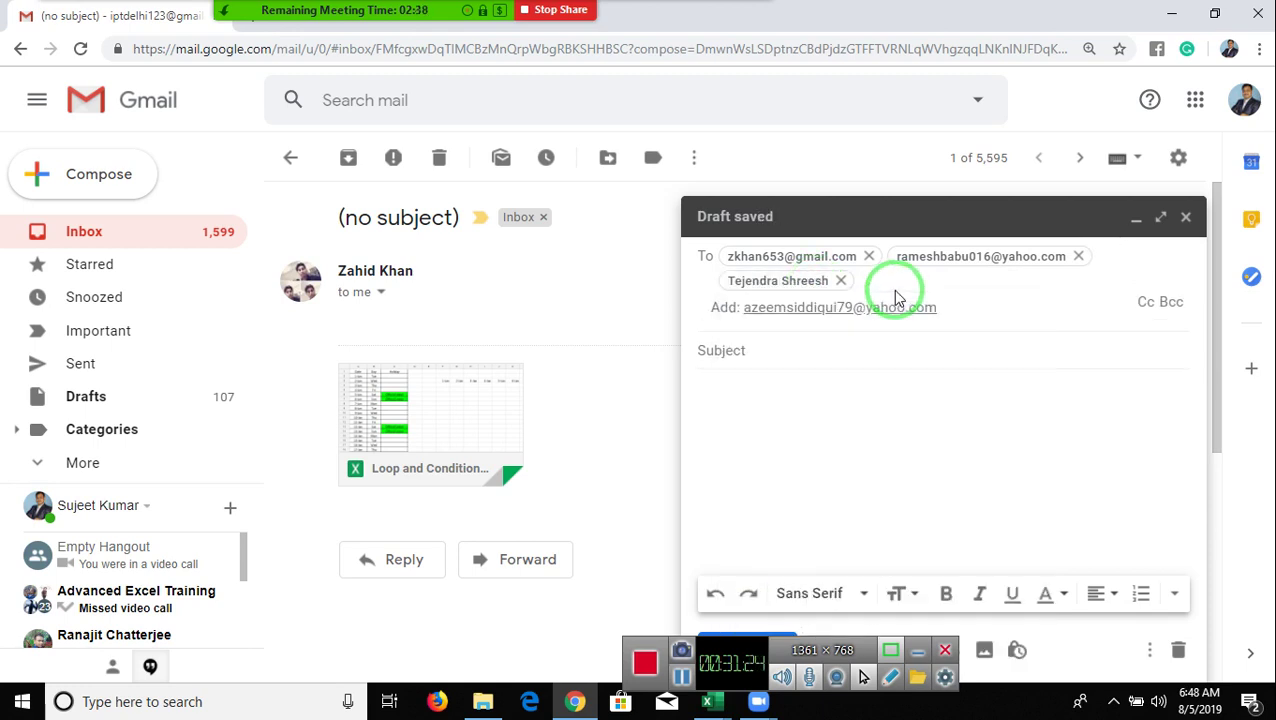
- Enter 'File' as the email subject and move into the empty body
click(754, 351)
text(Fi)
click(738, 370)
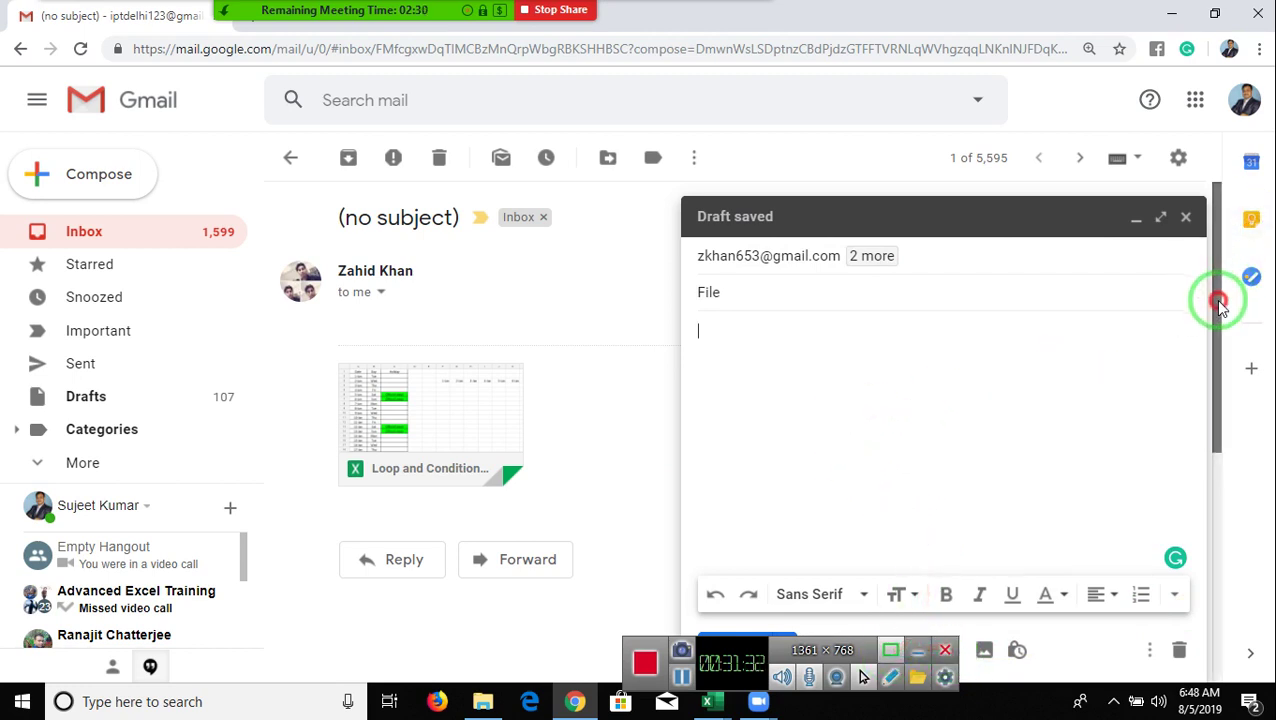
drag(1217, 299, 1218, 427)
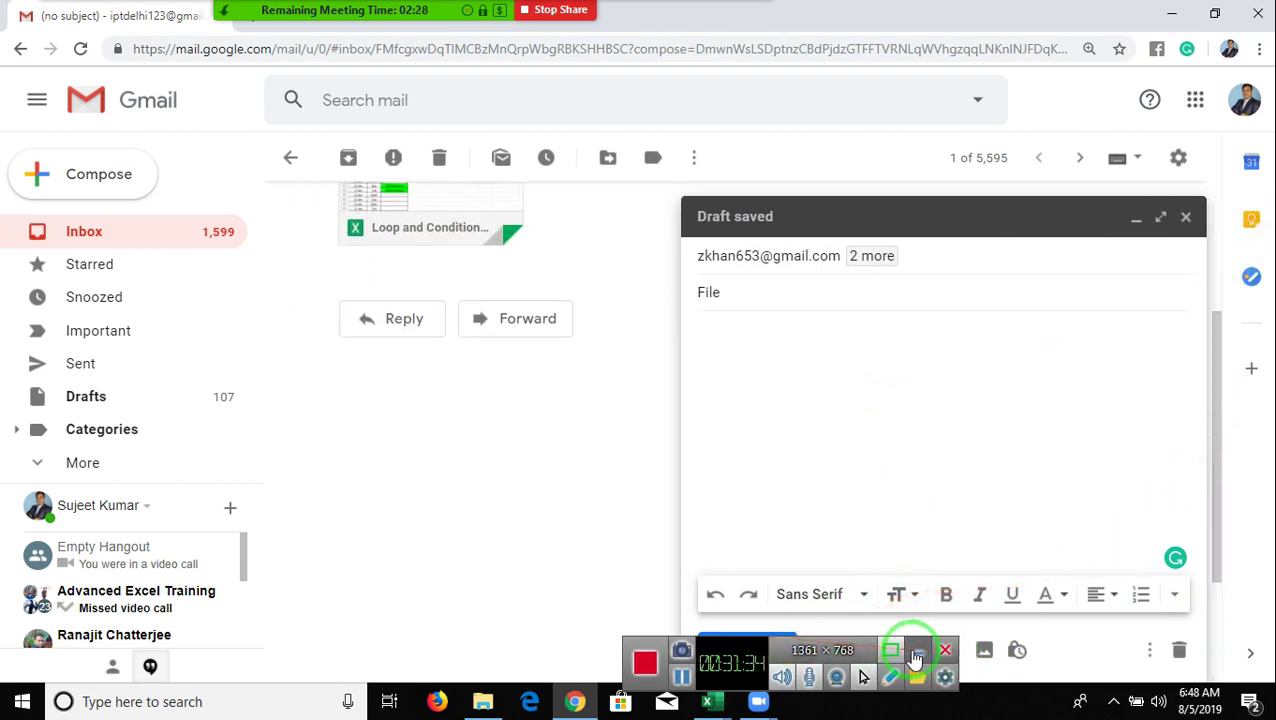
click(917, 650)
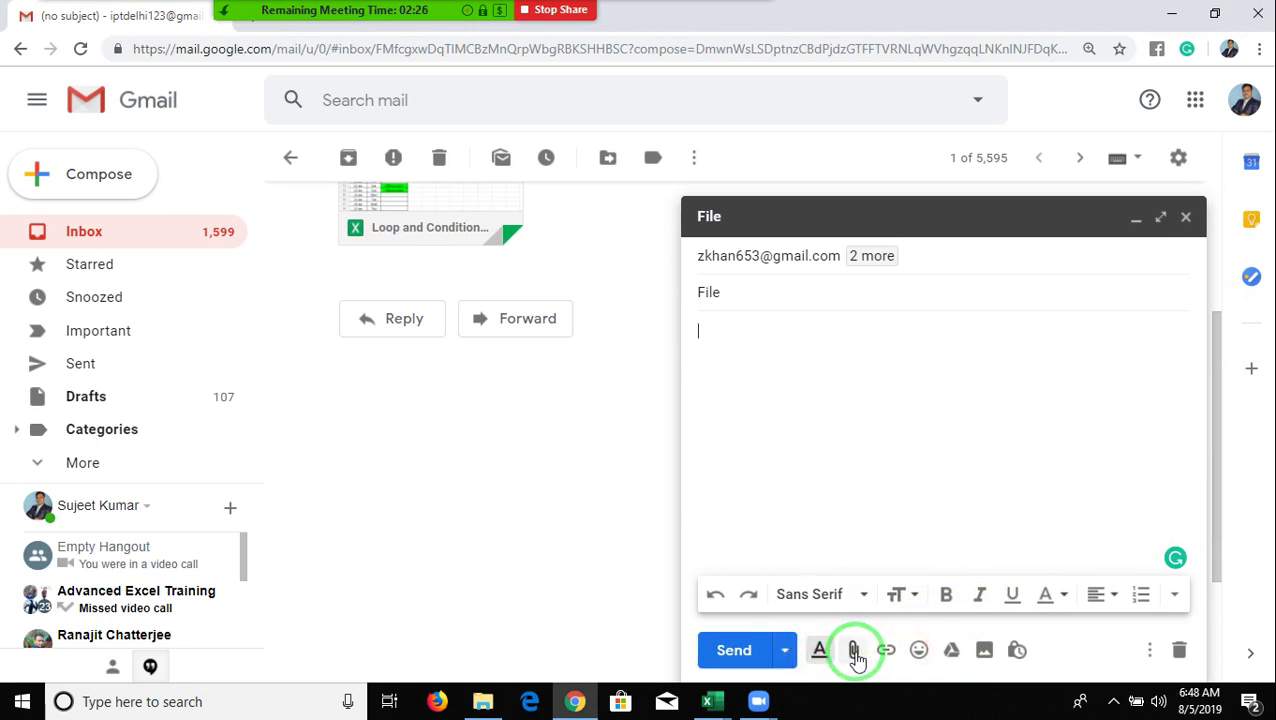
click(854, 652)
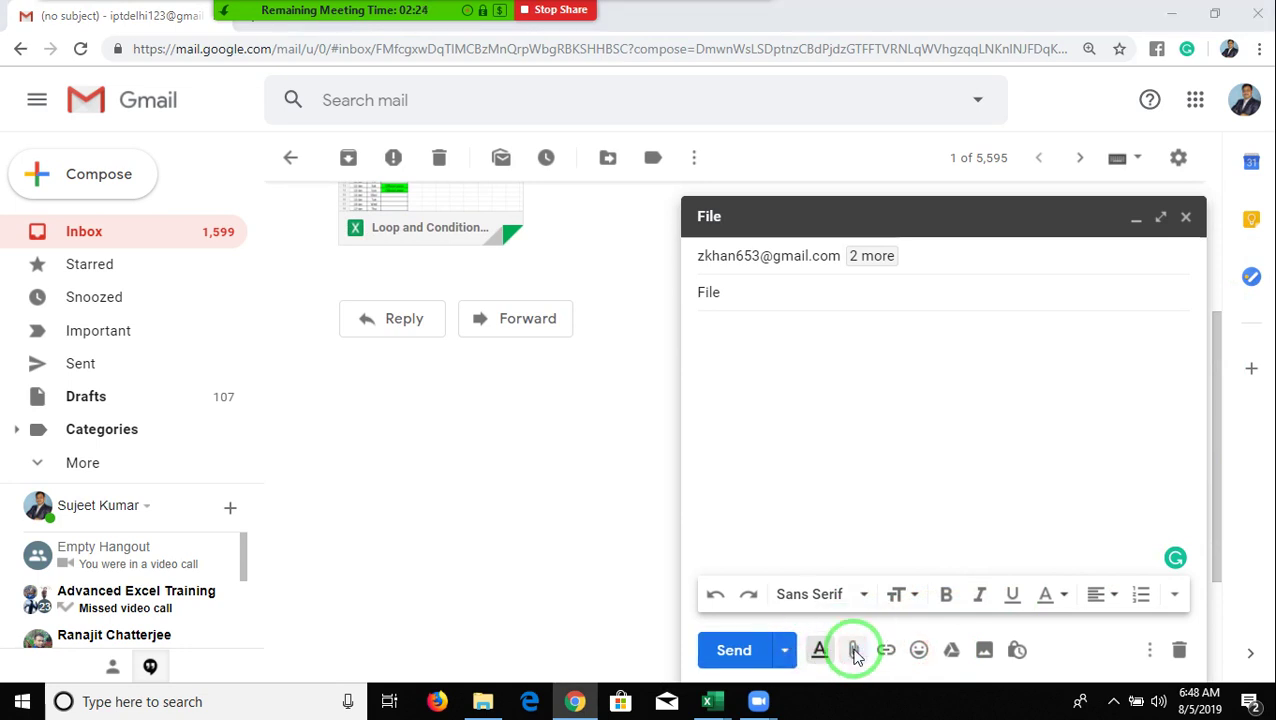
- Attach IF.xlsm from the Desktop, send the email, and minimize Chrome to show the desktop
drag(146, 252, 150, 168)
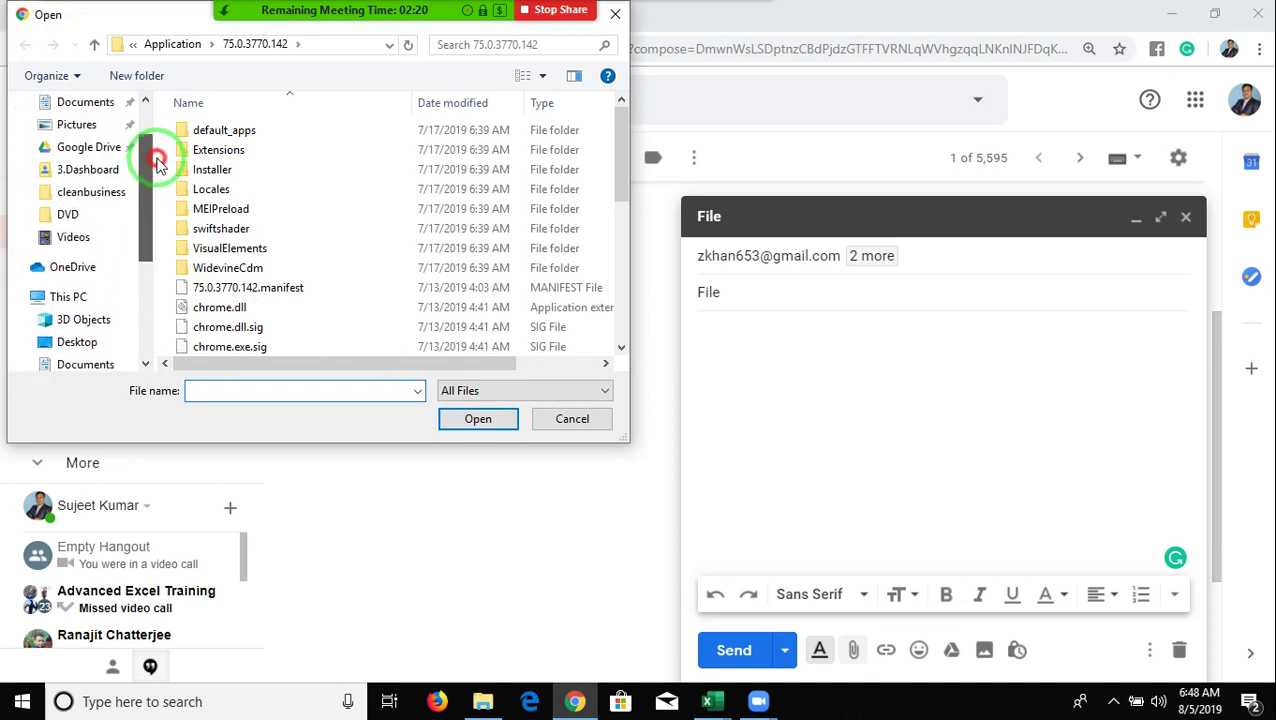
click(91, 342)
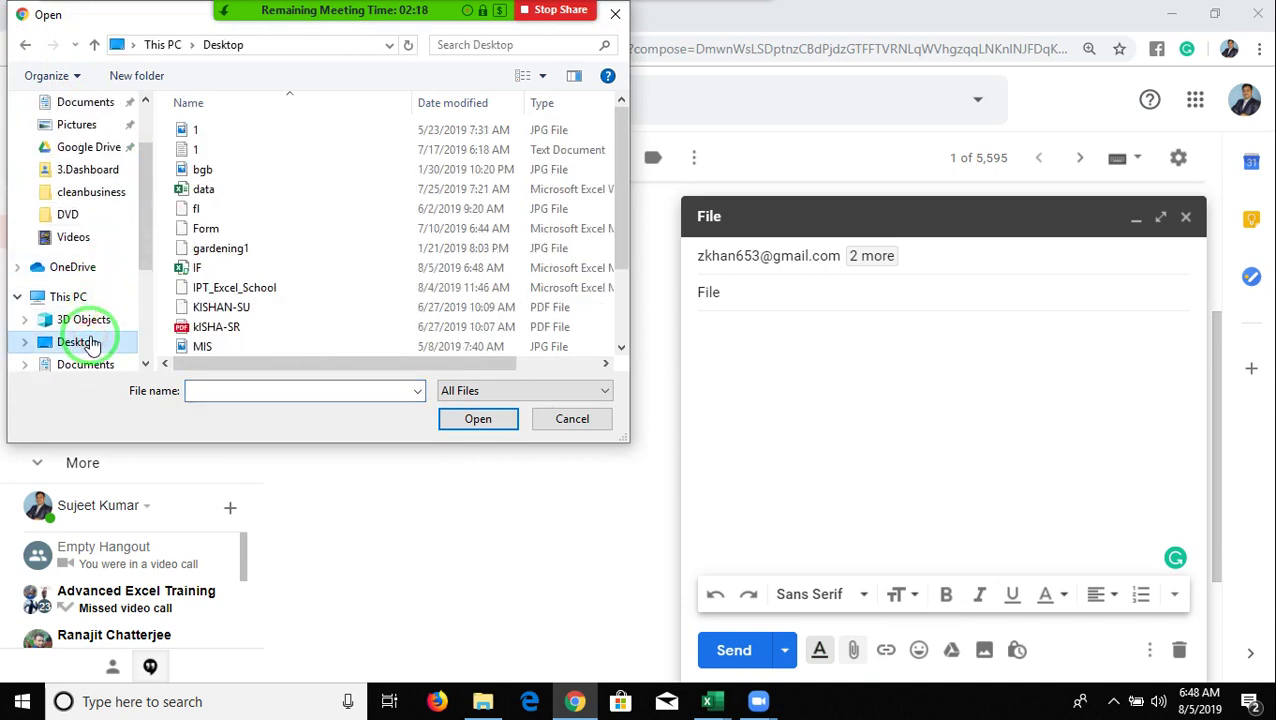
click(199, 268)
click(485, 421)
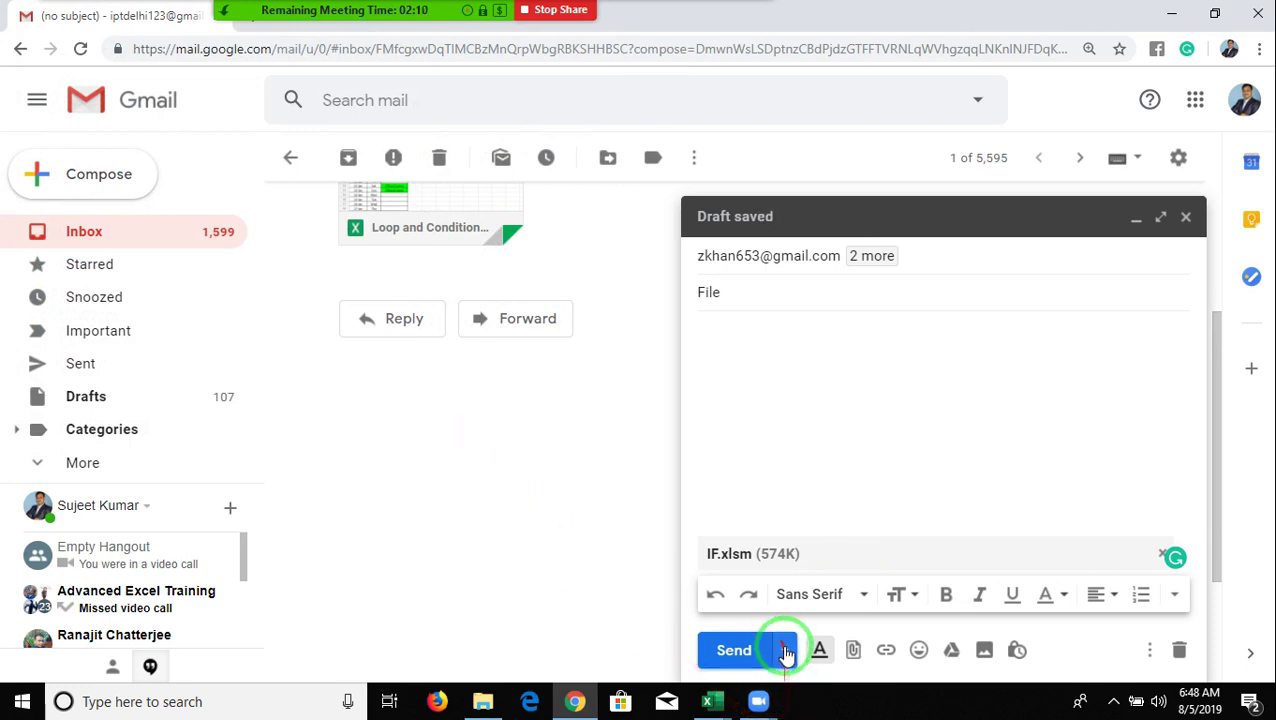
click(745, 651)
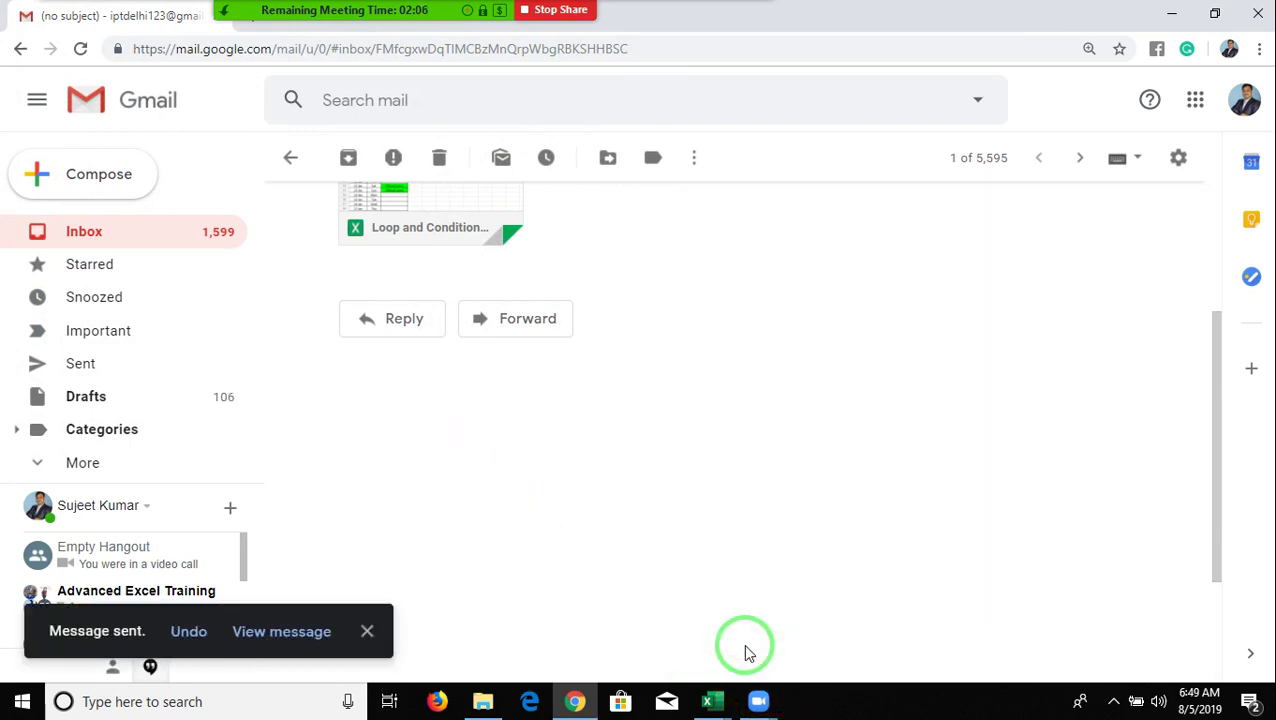
key(super+d)
- From Zoom's More menu in the meeting toolbar, choose End Meeting to get the confirmation
mouse_move(590, 30)
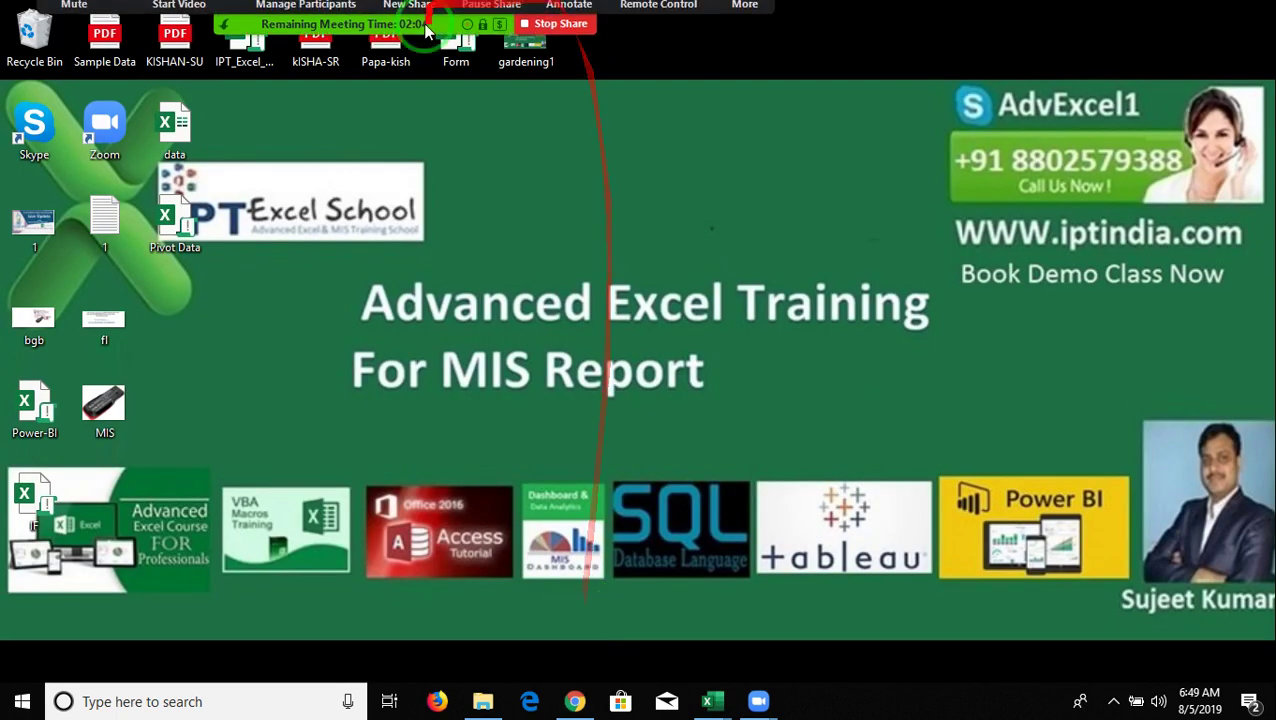
click(232, 21)
click(298, 38)
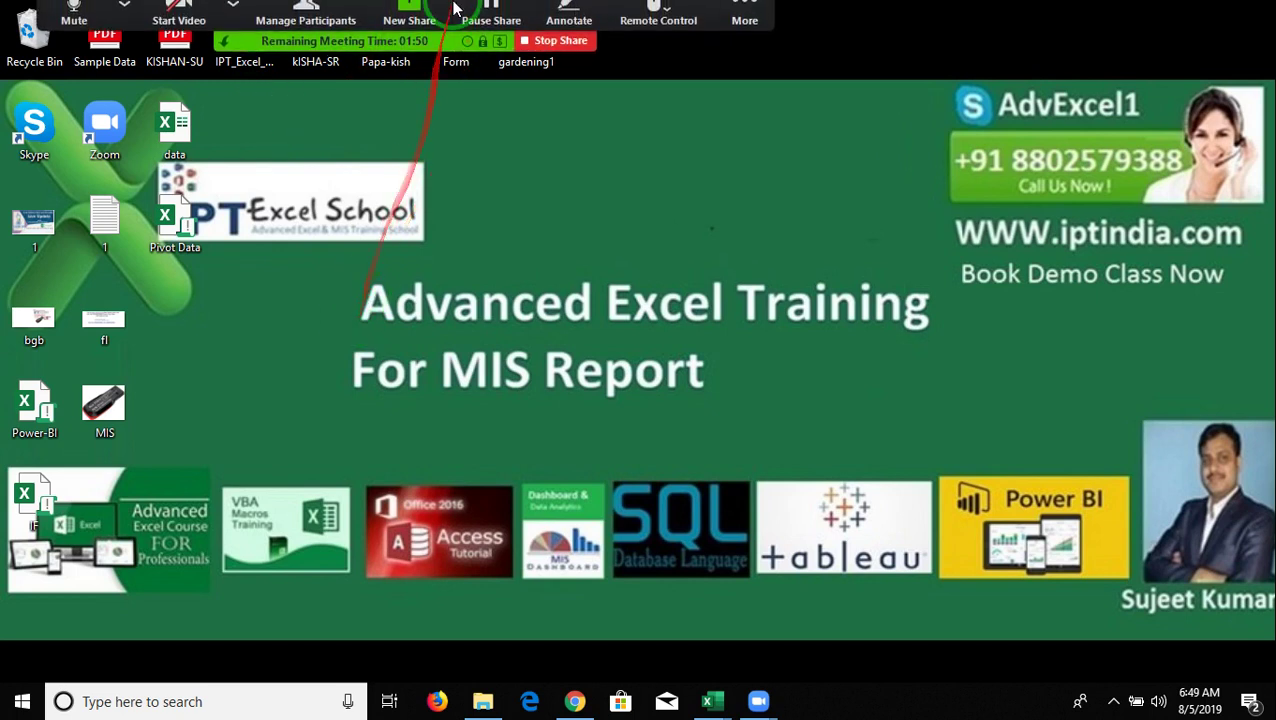
click(766, 12)
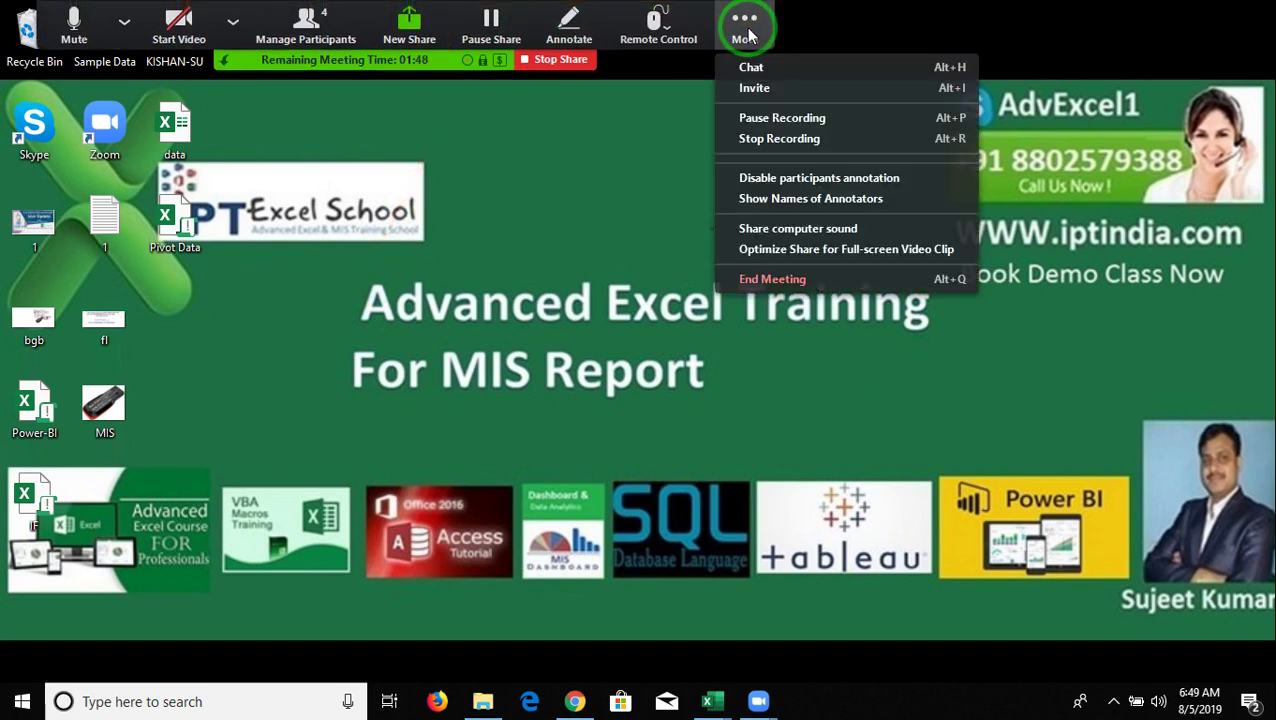
click(665, 77)
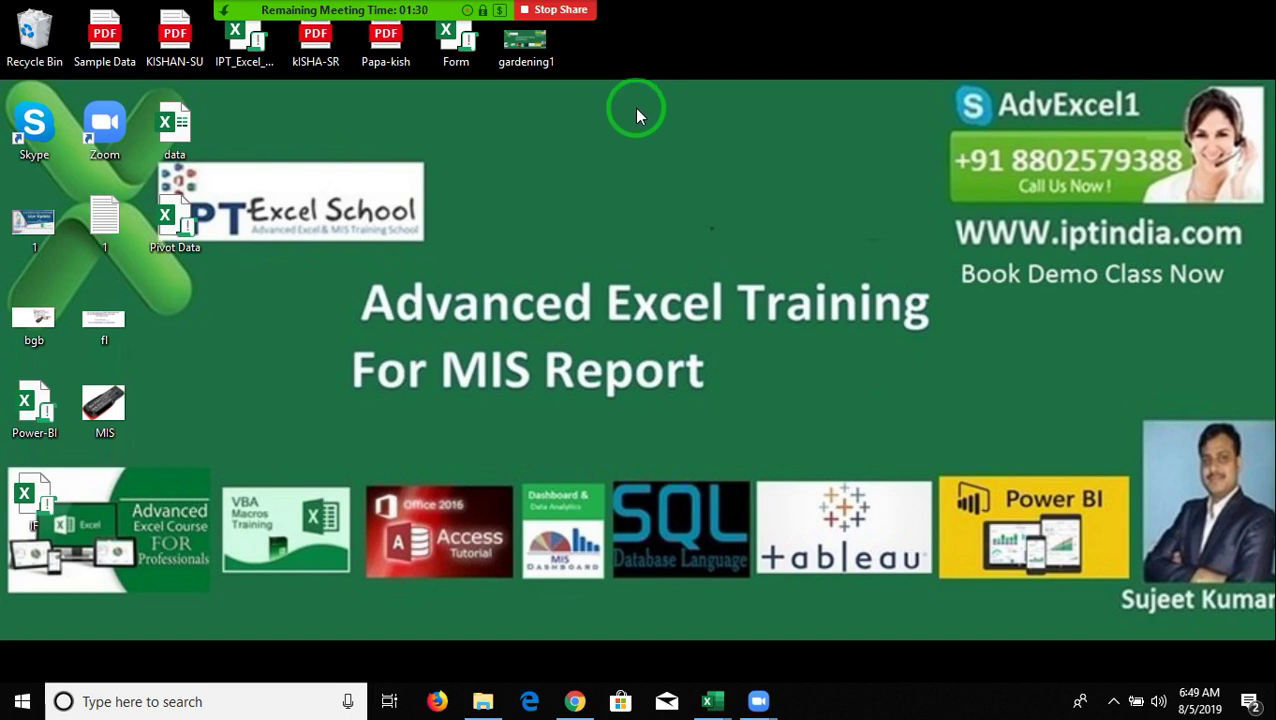
click(100, 6)
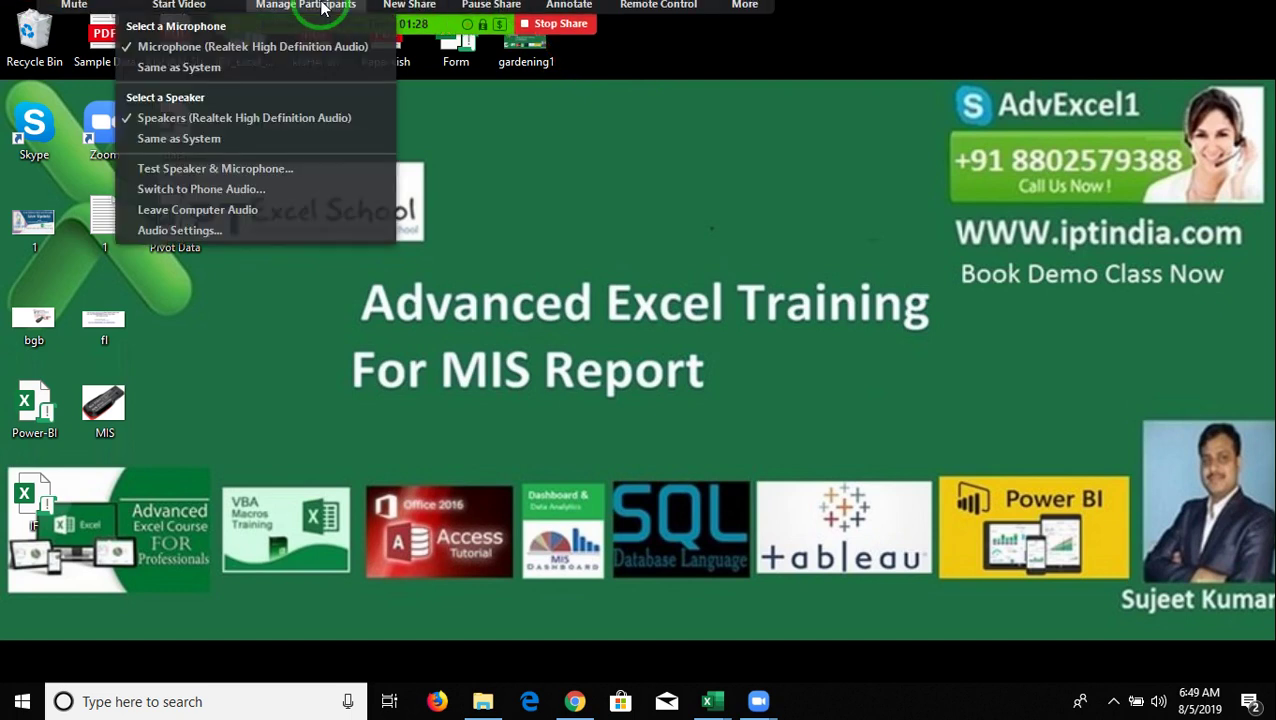
click(746, 14)
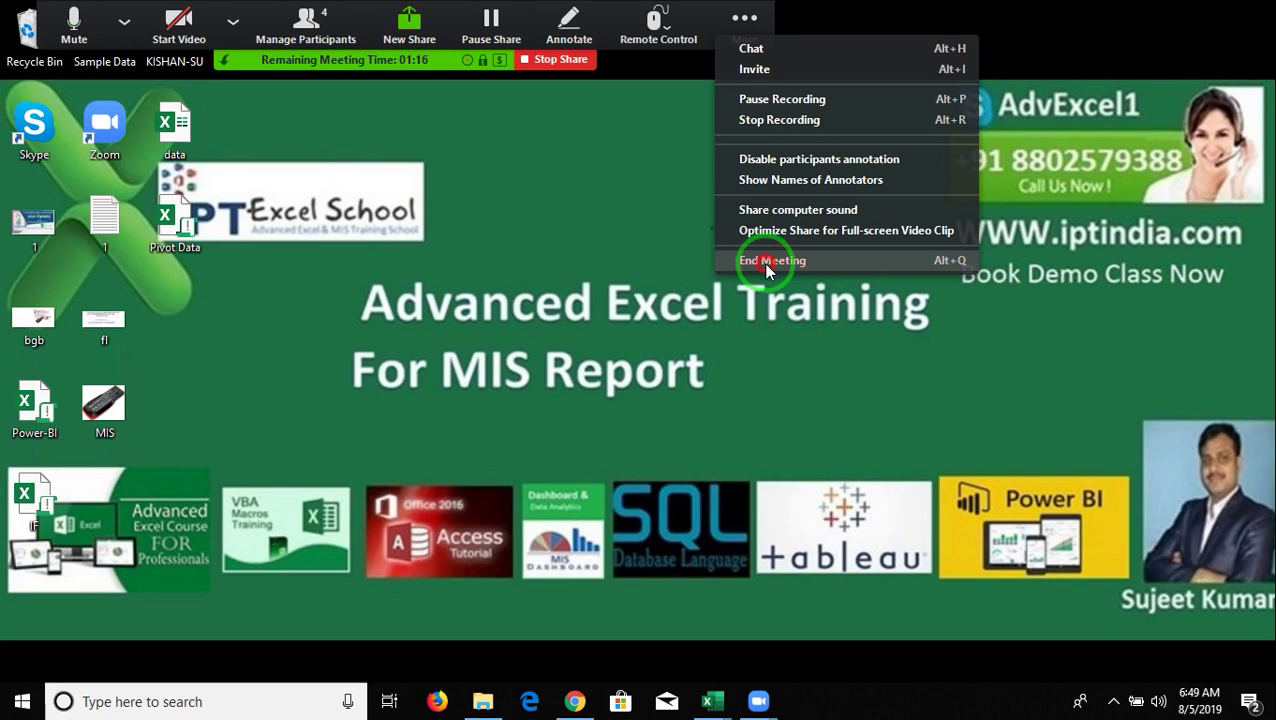
click(767, 264)
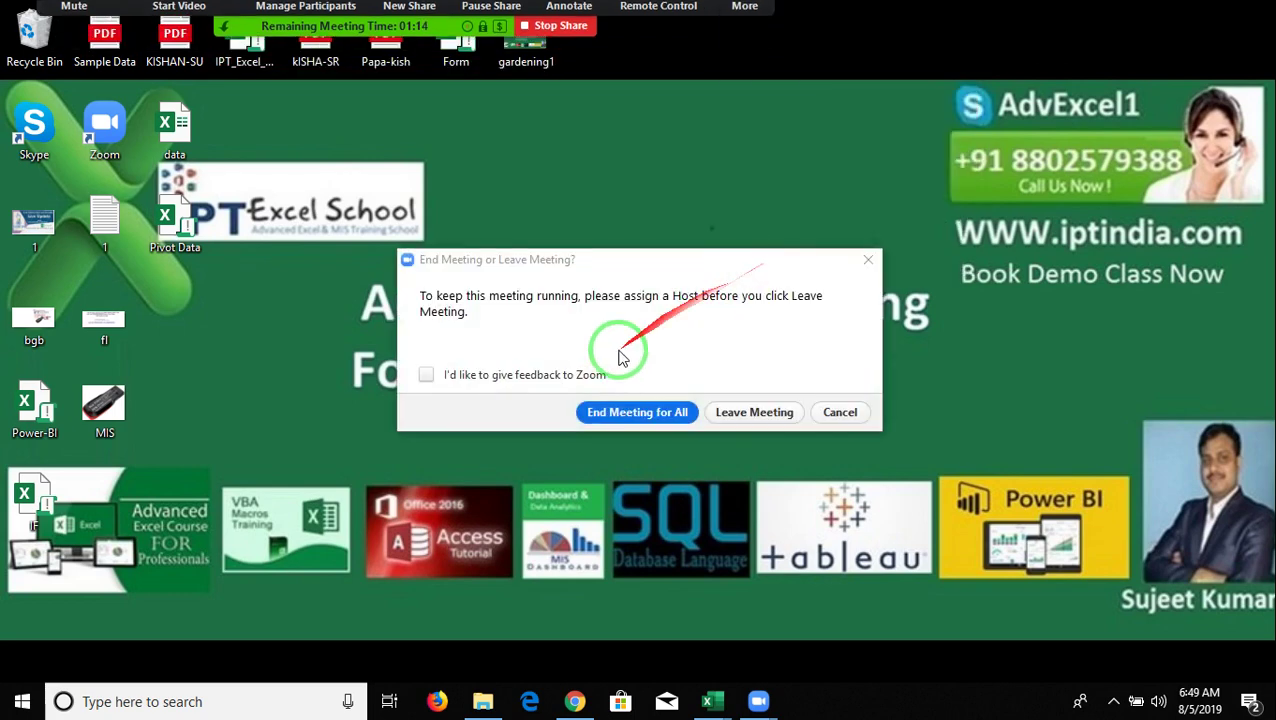
- End the meeting for all, minimize Zoom, move the recording-conversion window up, and open the recorder
click(624, 411)
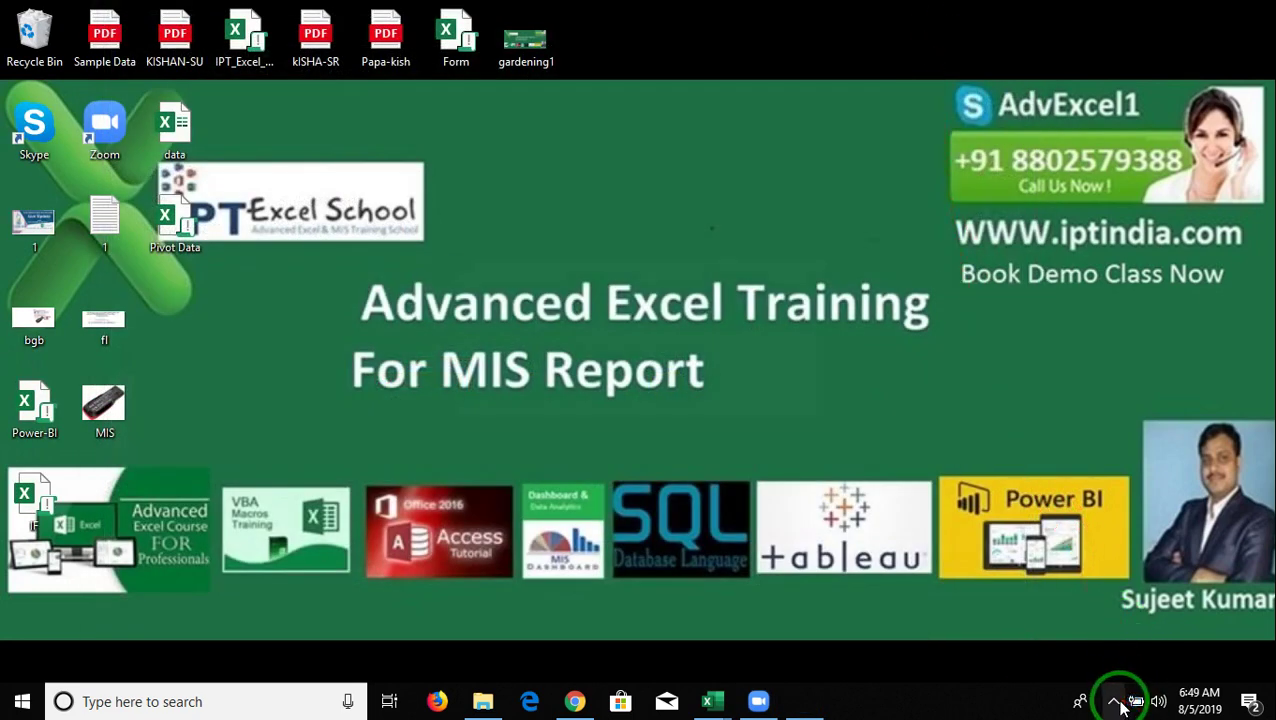
click(1113, 701)
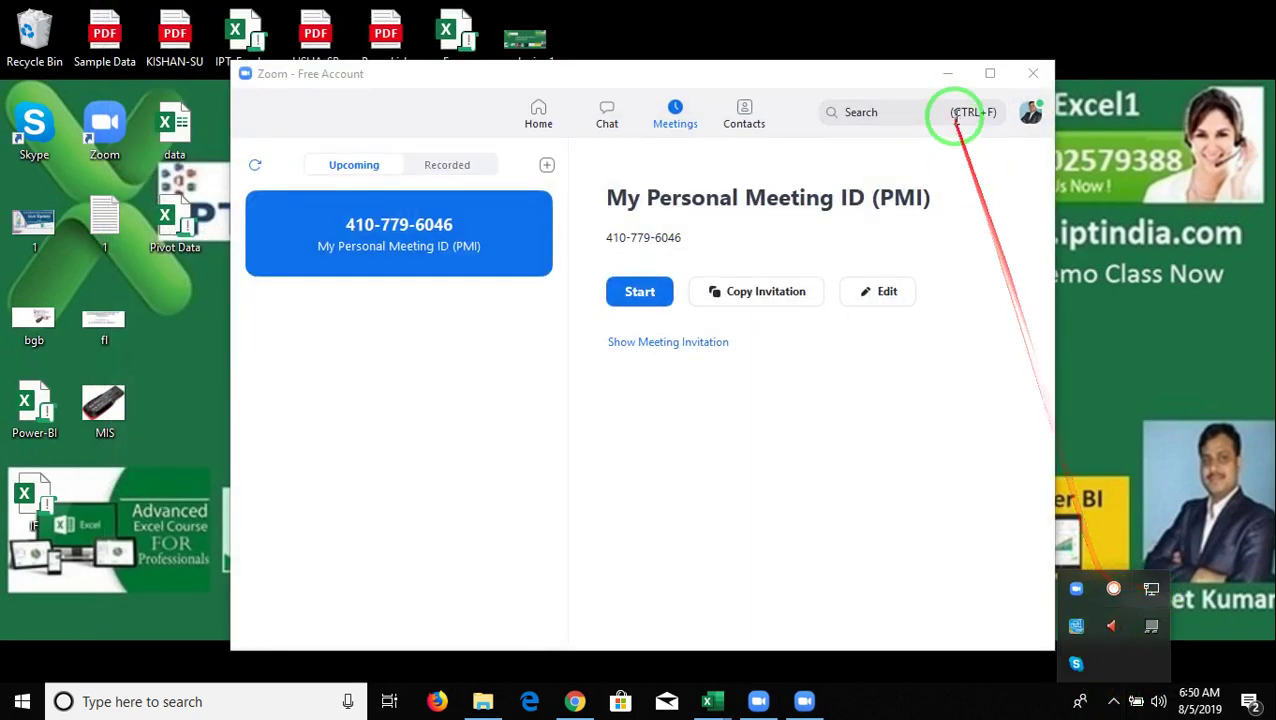
click(947, 73)
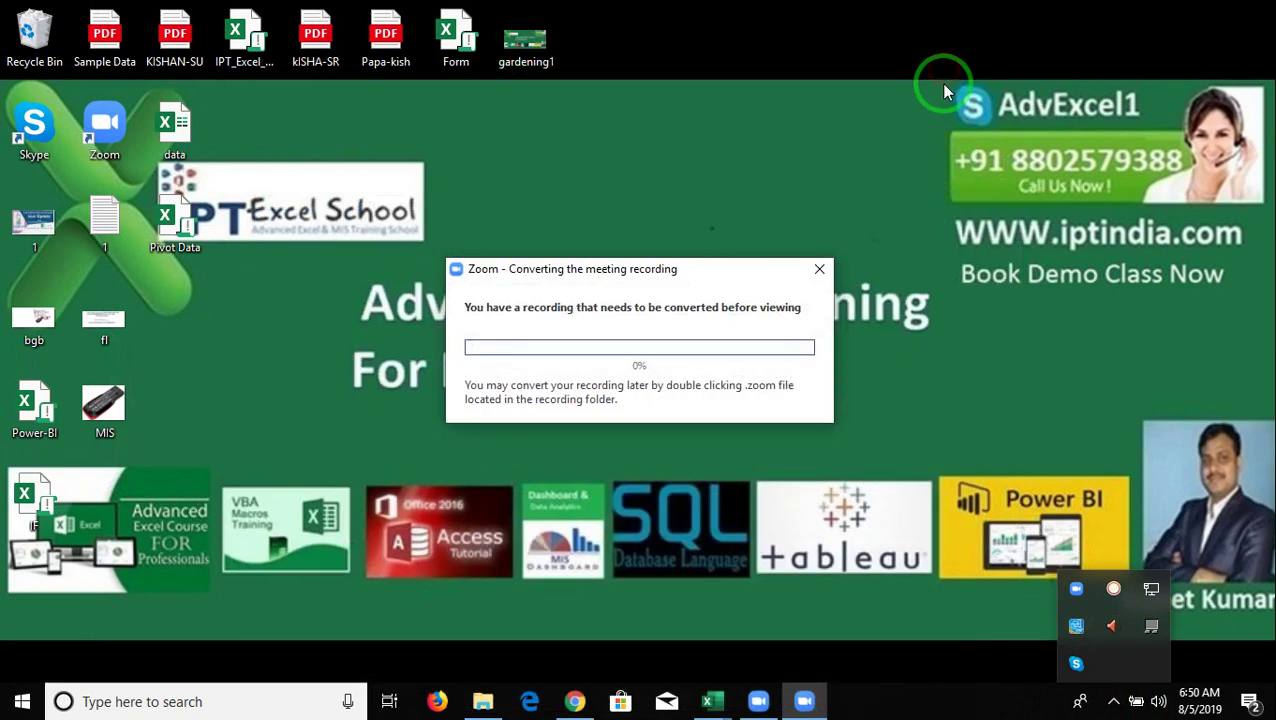
click(686, 278)
drag(612, 272, 617, 117)
click(1115, 703)
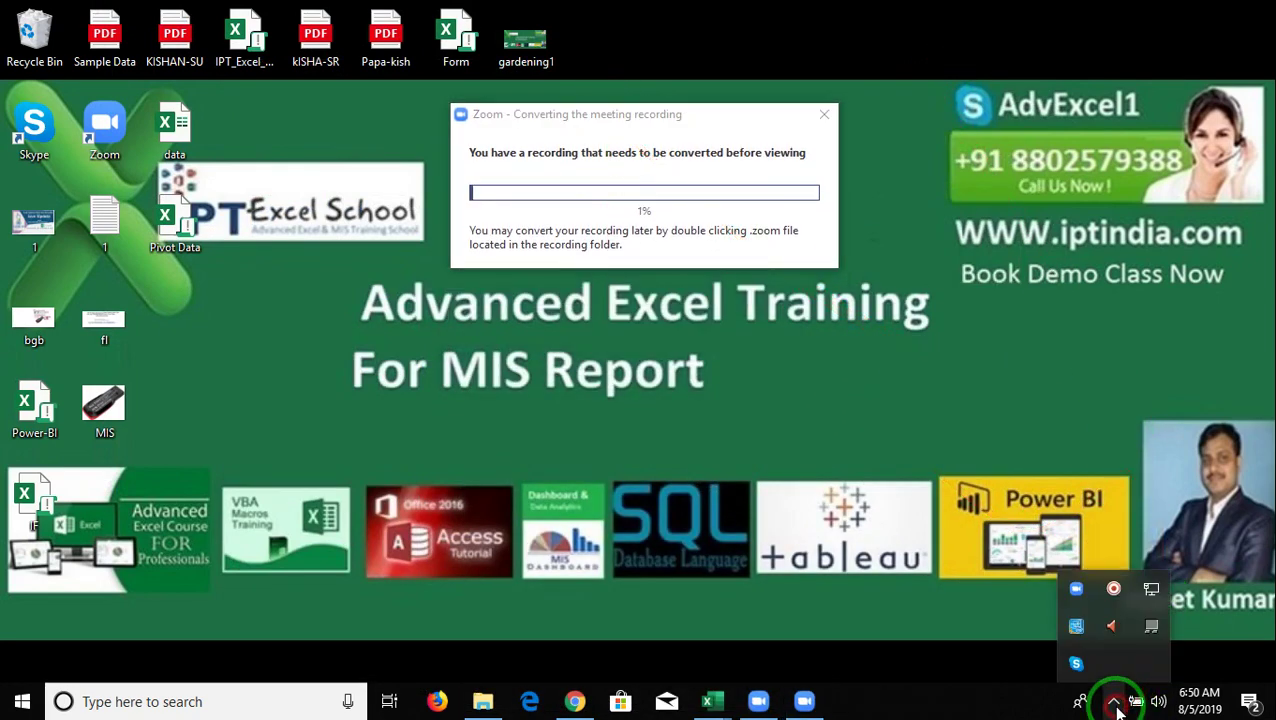
click(1110, 590)
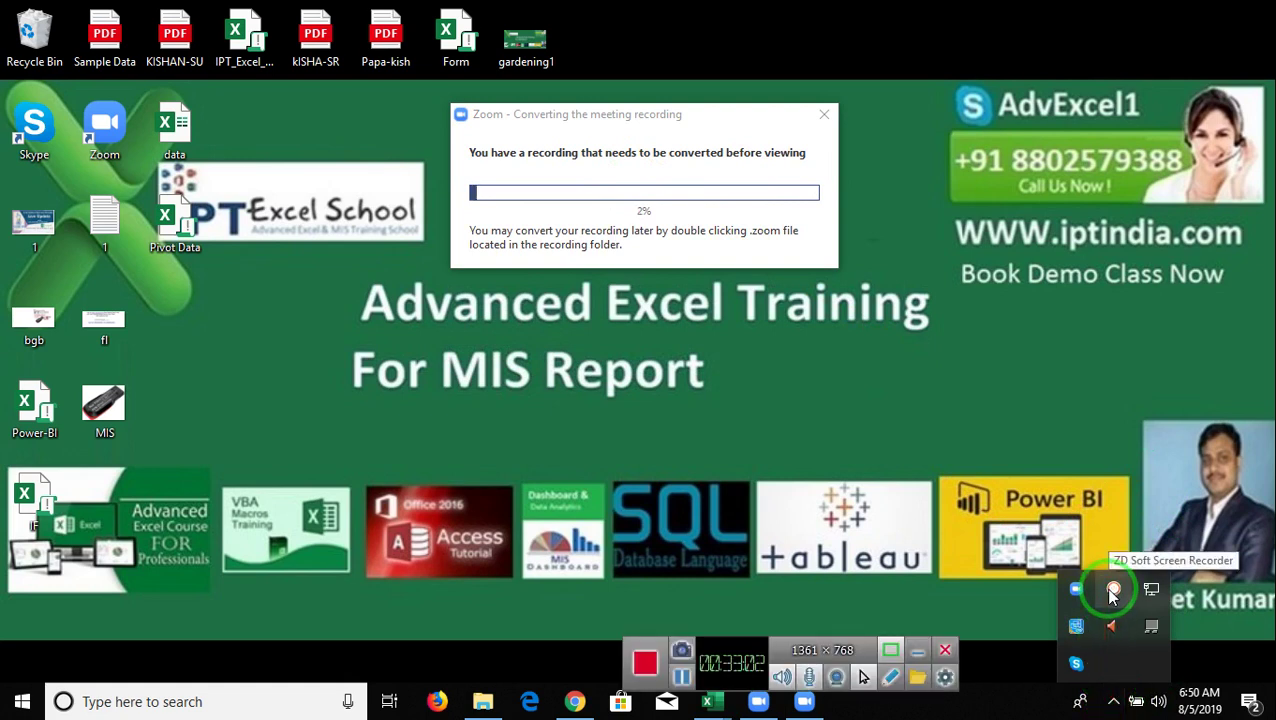